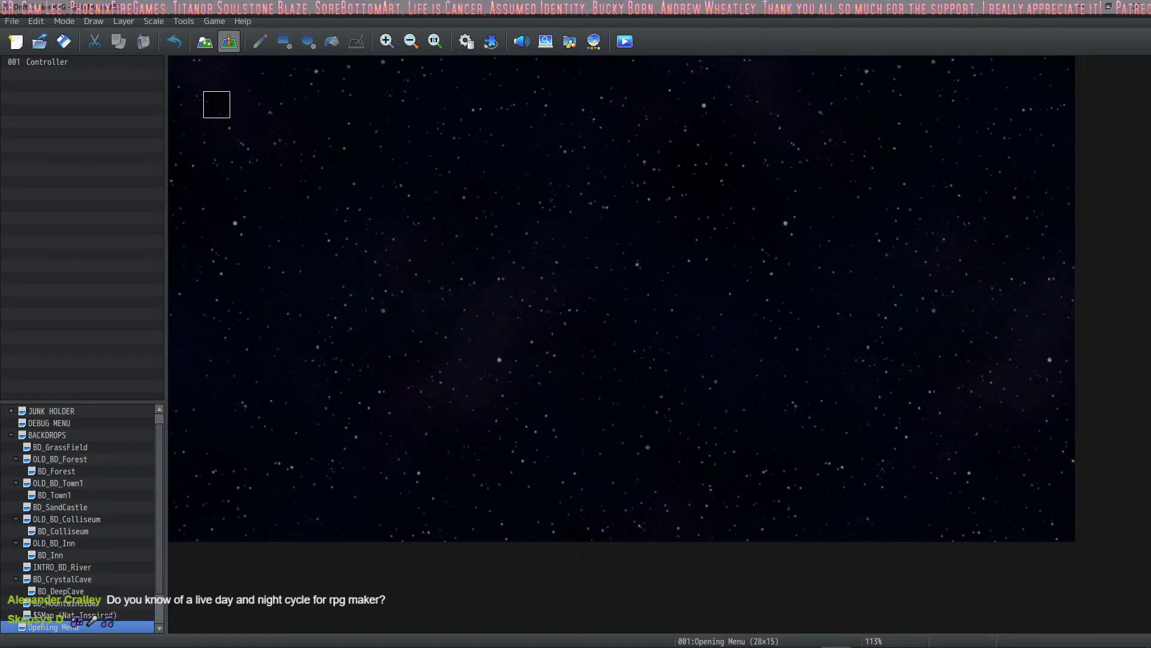
left_click(467, 41)
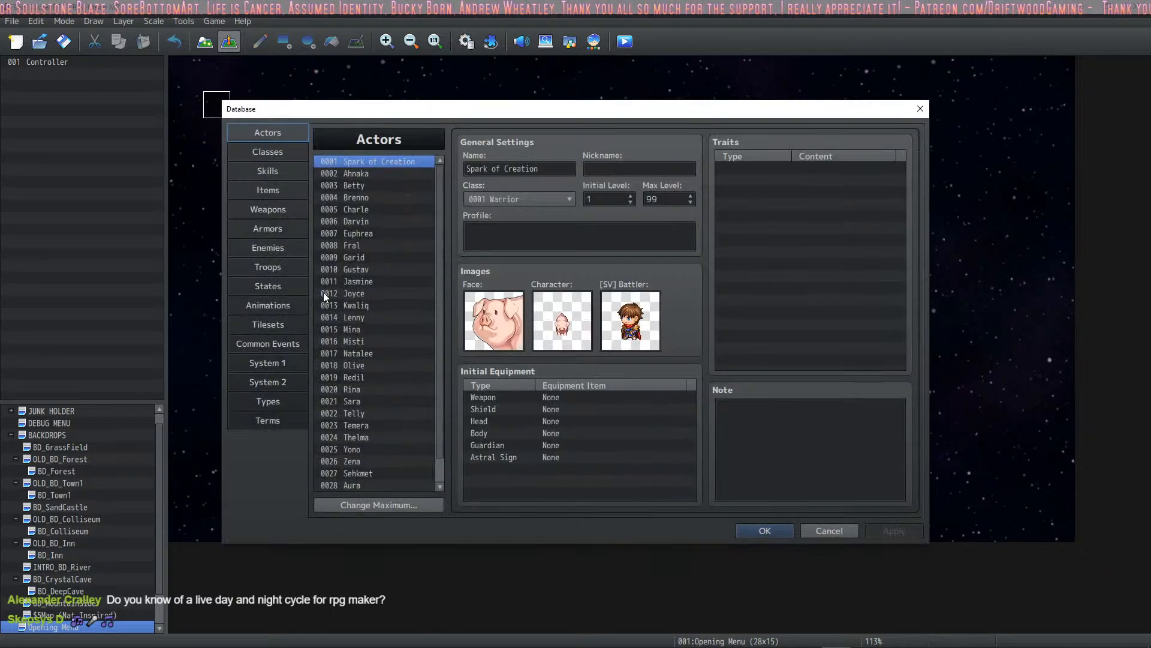
left_click(768, 525)
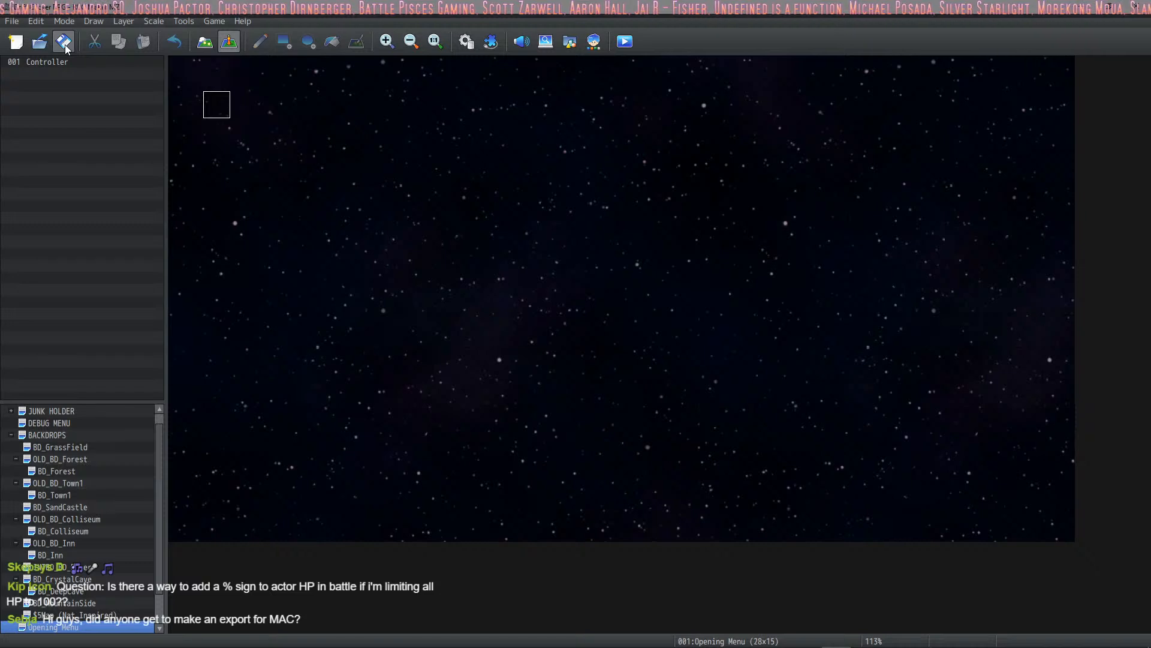
Examine the project's deployment options for the macOS platform without deploying the game.
left_click(12, 21)
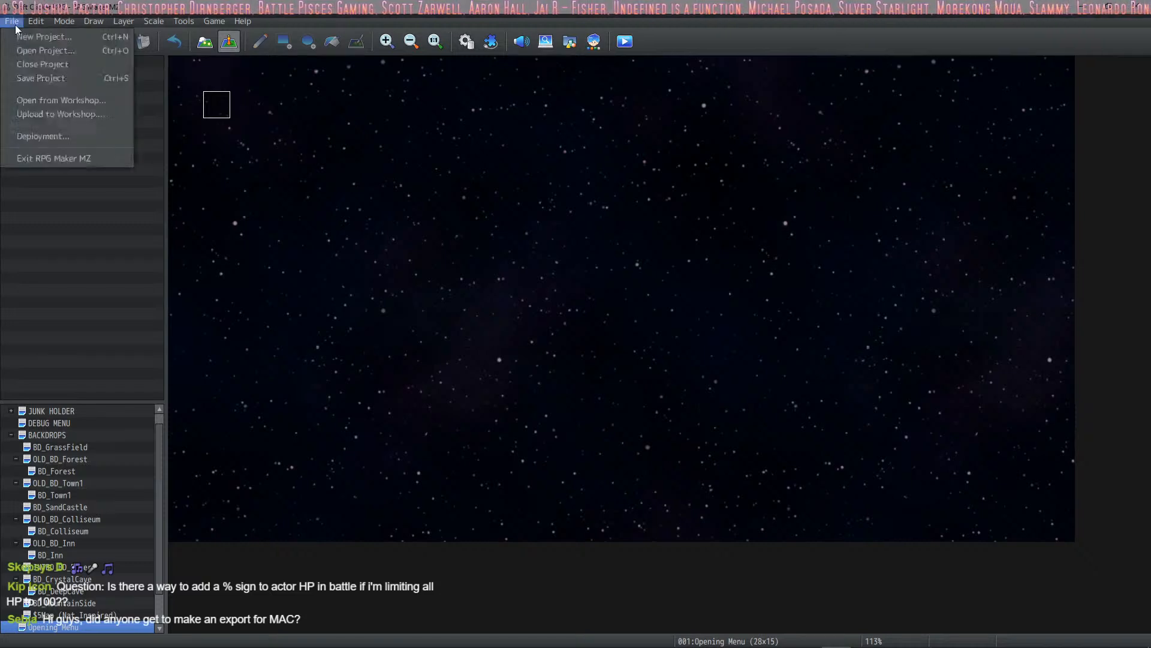
left_click(70, 132)
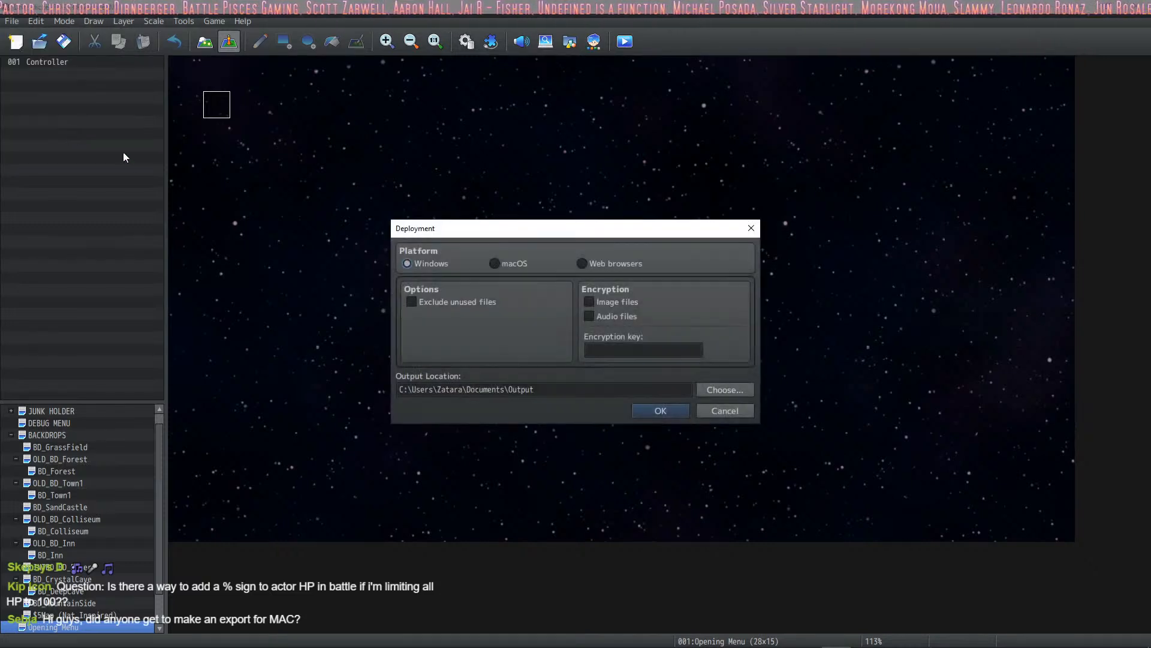
left_click(504, 265)
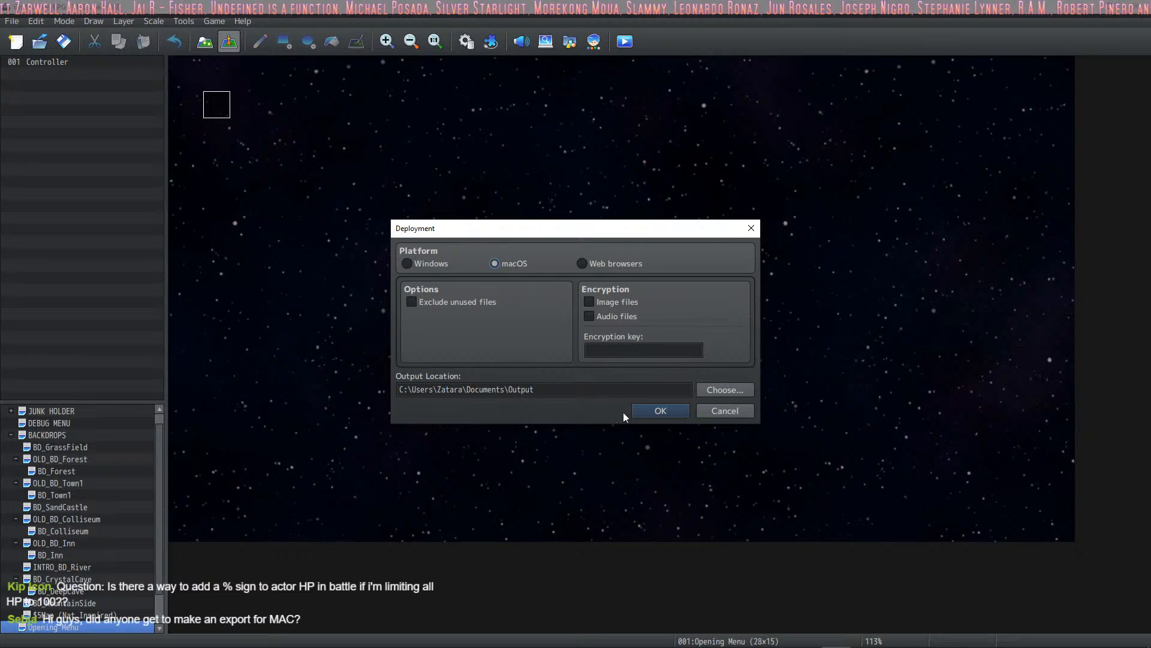
left_click(718, 414)
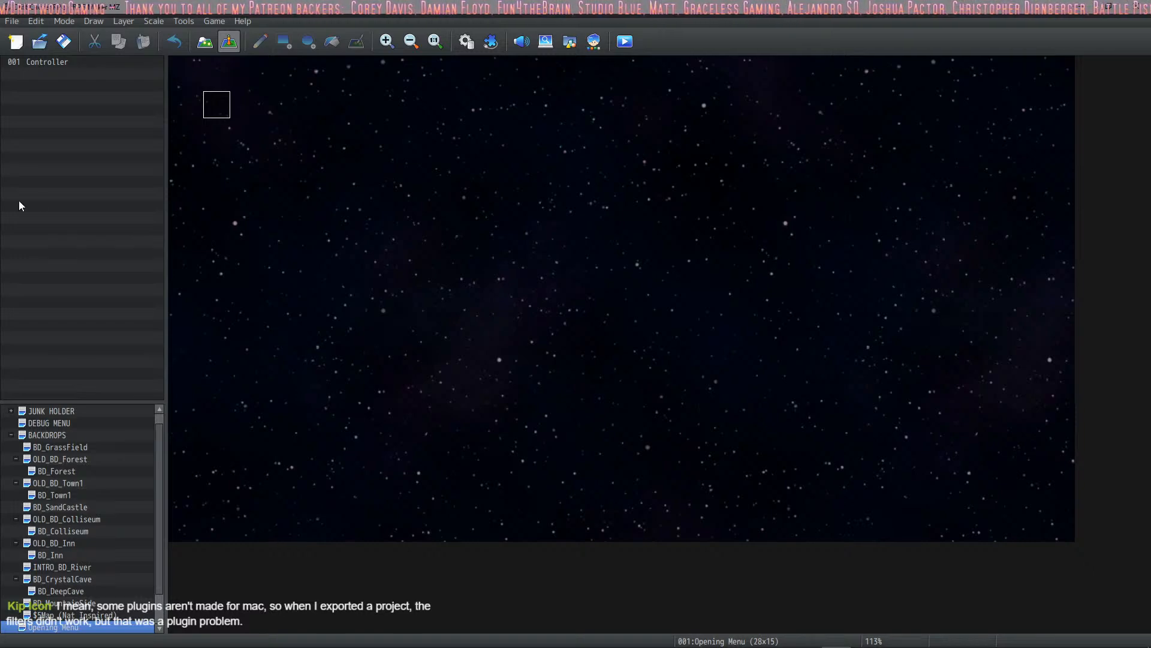
Name the empty common event 0037 "Day-Night System" in the database and apply the change.
left_click(466, 41)
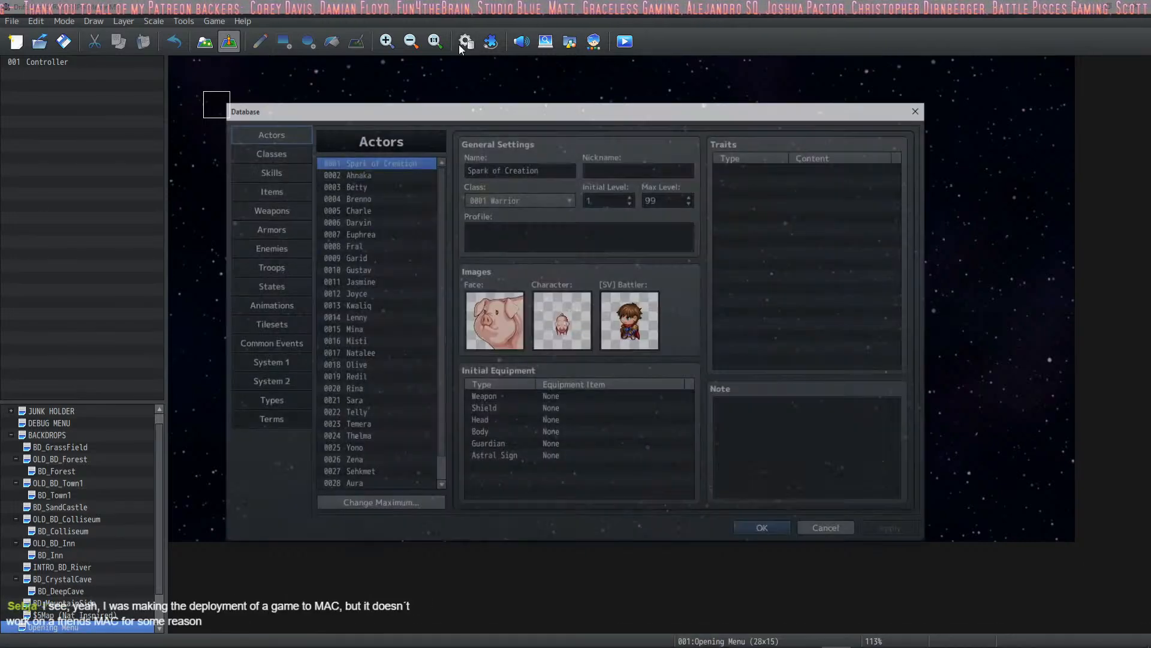
left_click(268, 343)
scroll(355, 387, "down", 6)
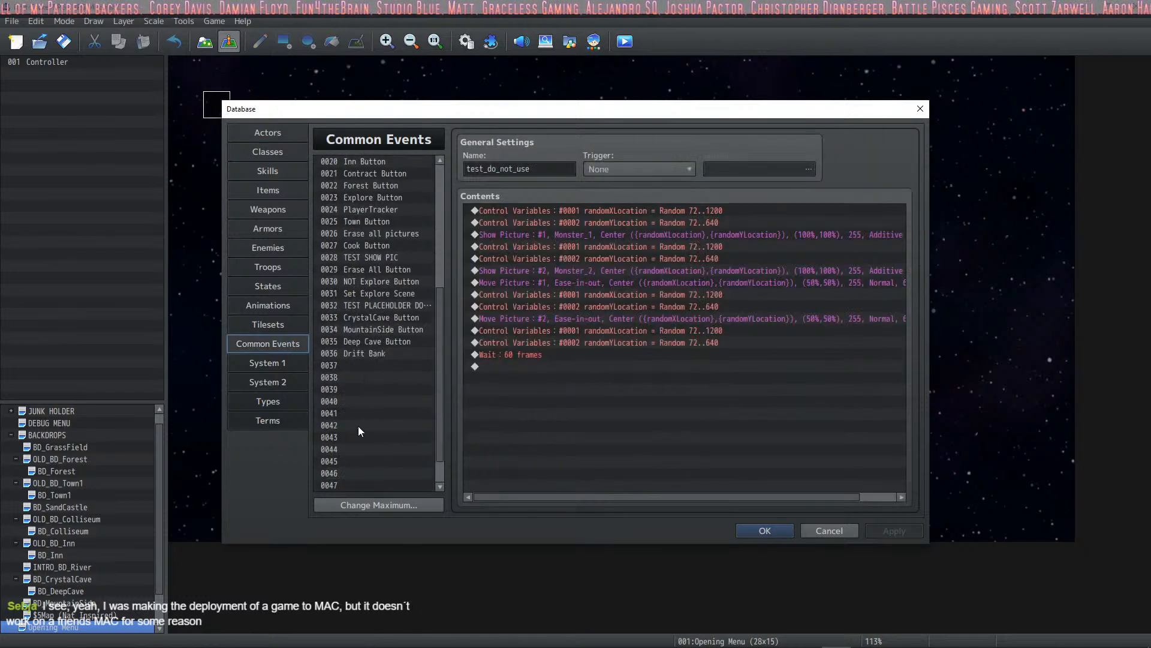
left_click(373, 377)
left_click(366, 365)
left_click(513, 169)
type("D")
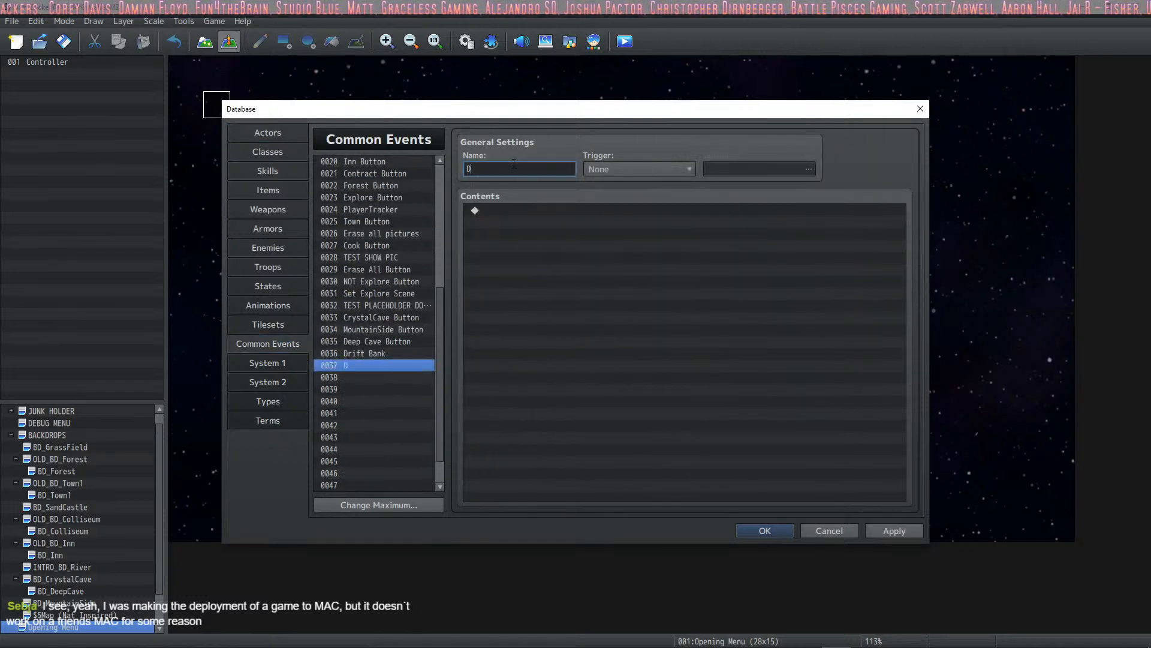
type("ay-Night")
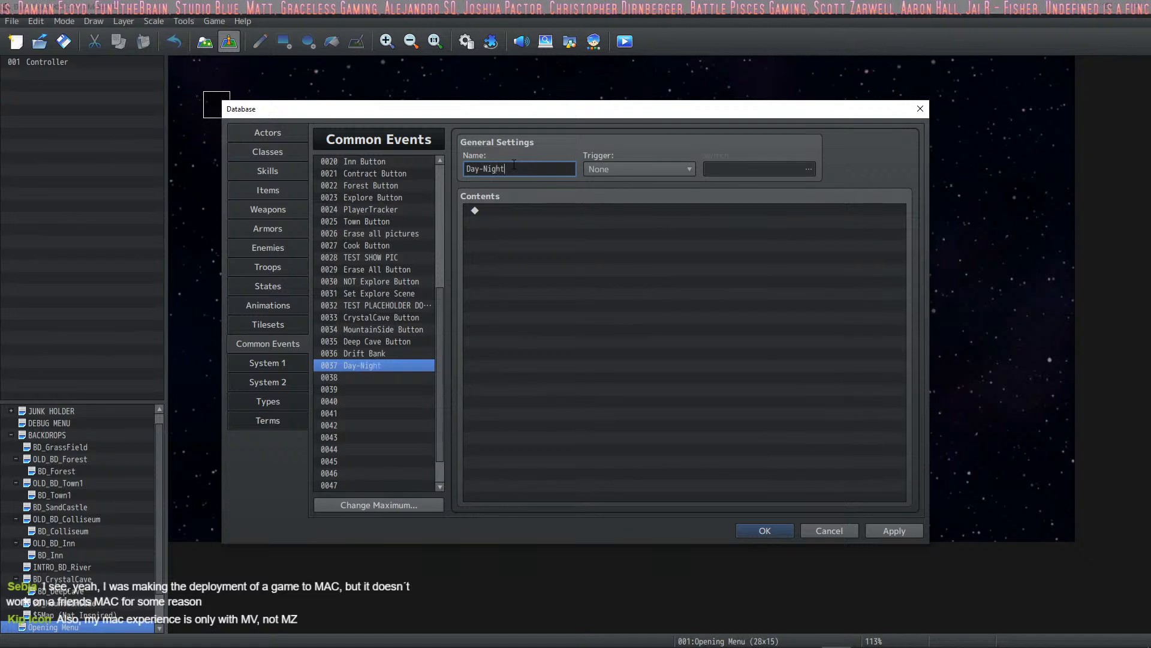
type(" St")
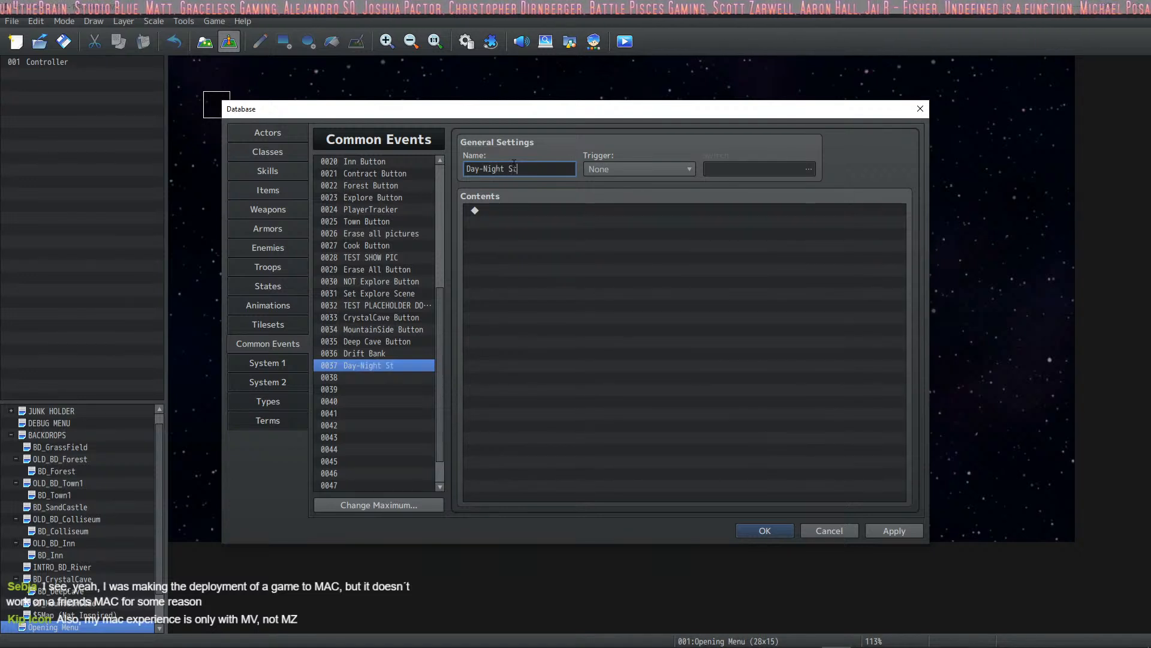
key("BackSpace")
type("yste")
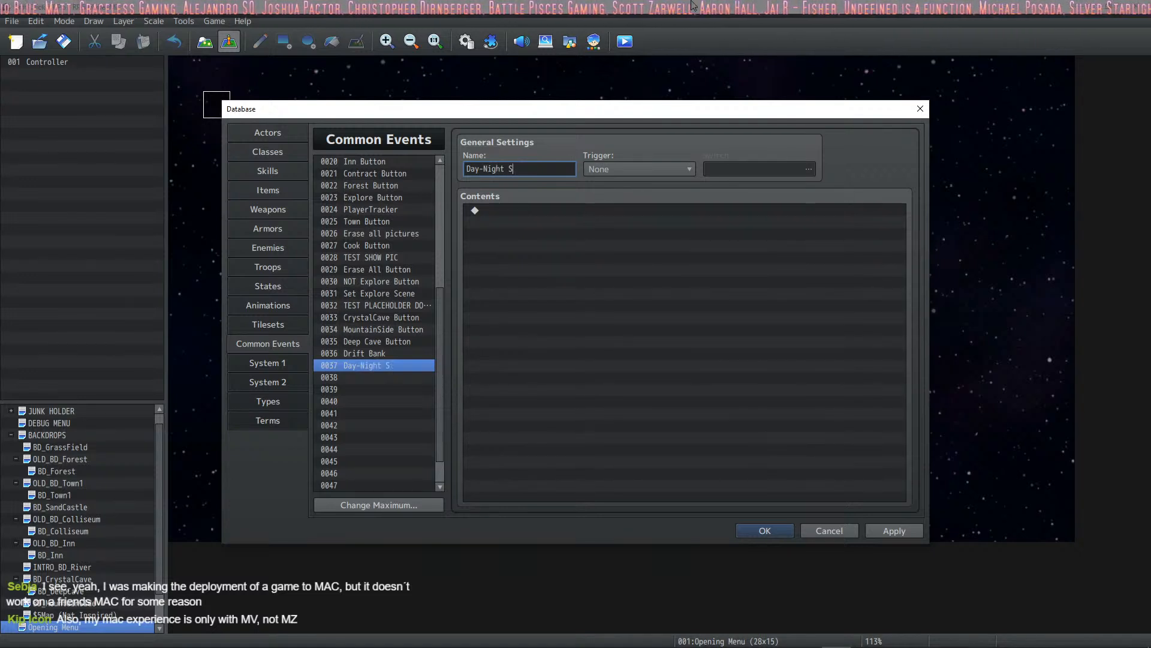
type("m")
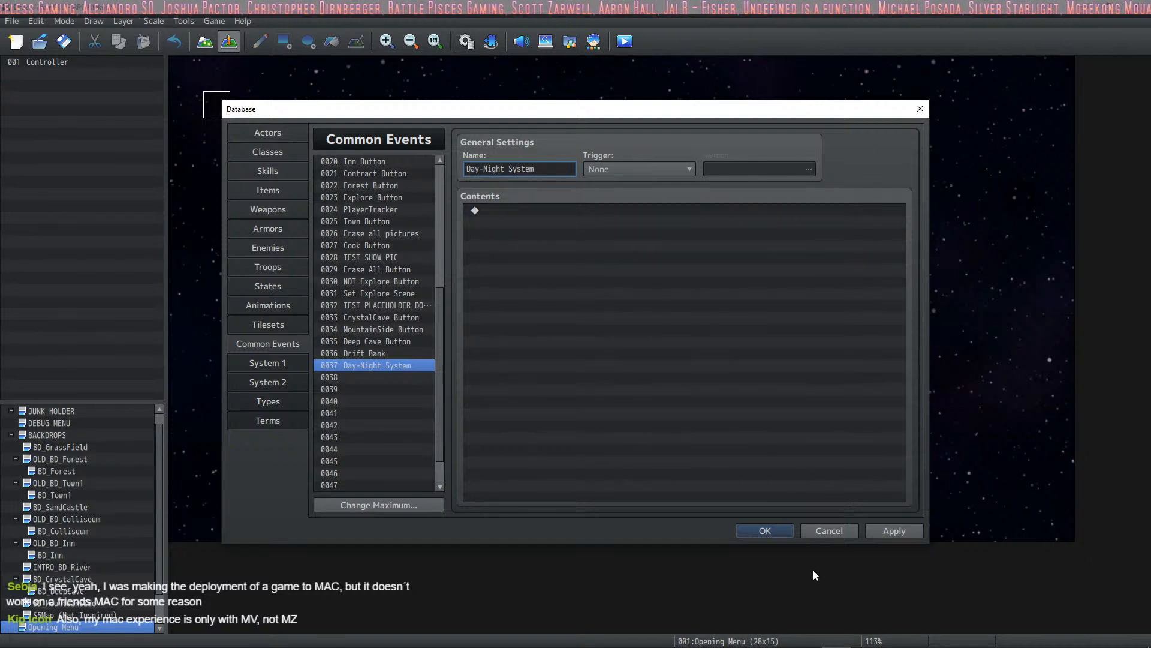
left_click(879, 531)
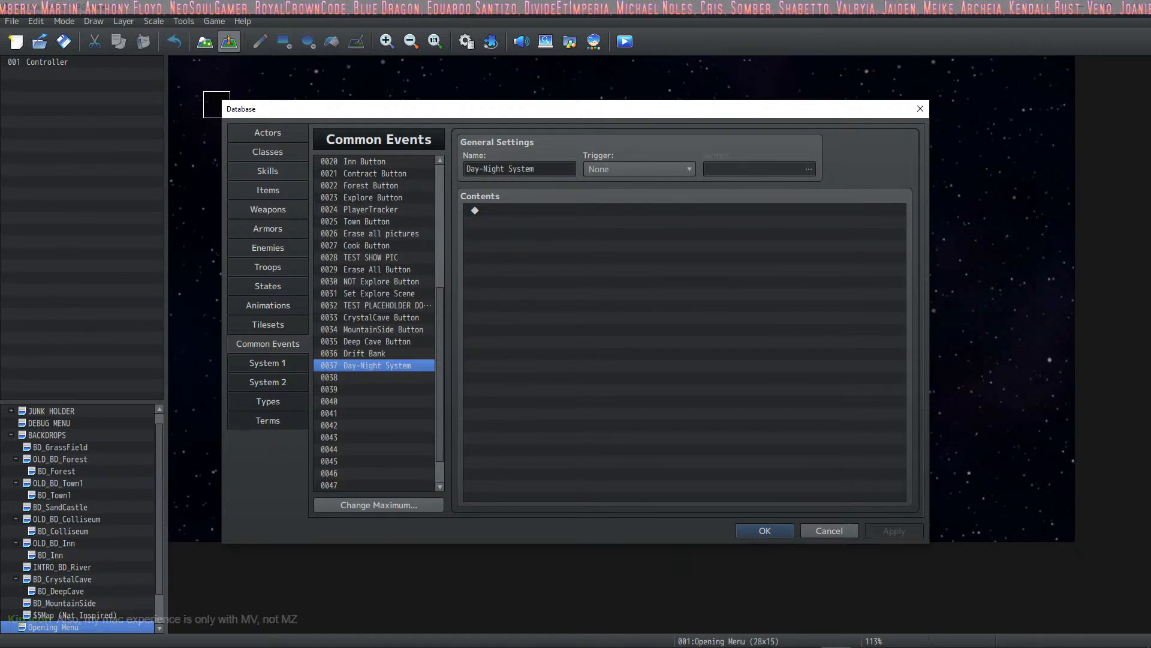
Add a Control Variables command to the Day-Night System event that sets variable 0022, named "Day-Night-Time System", to the constant 0.
right_click(508, 218)
left_click(528, 222)
left_click(632, 321)
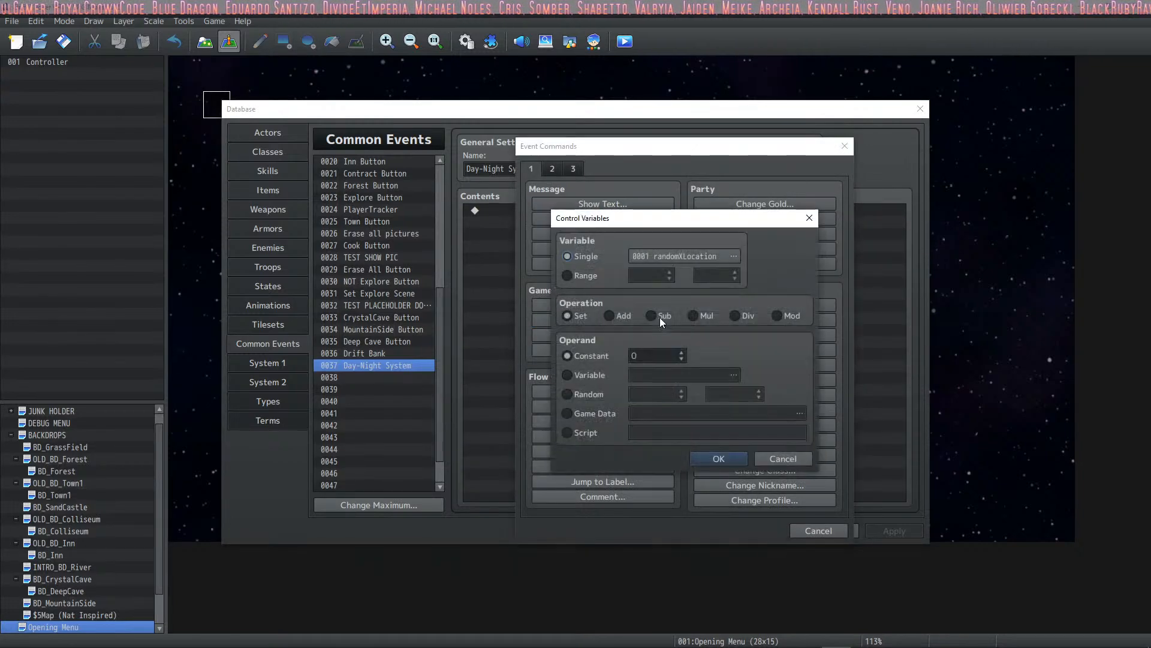
left_click(707, 256)
left_click(630, 246)
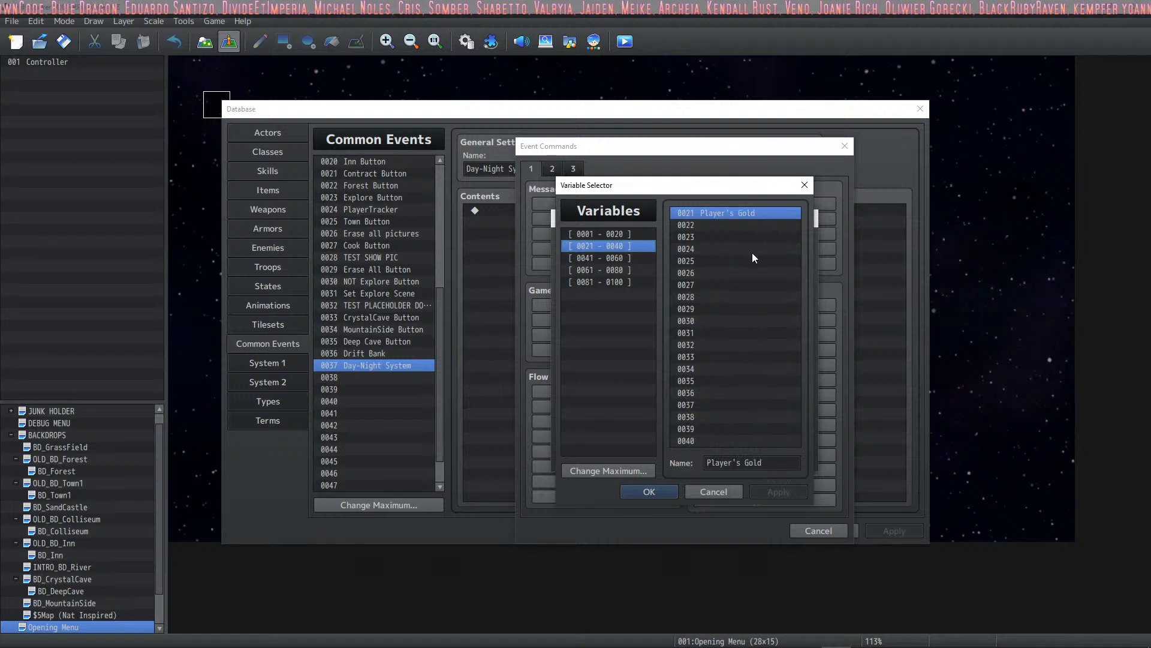
left_click(738, 225)
left_click(743, 462)
type("Tim")
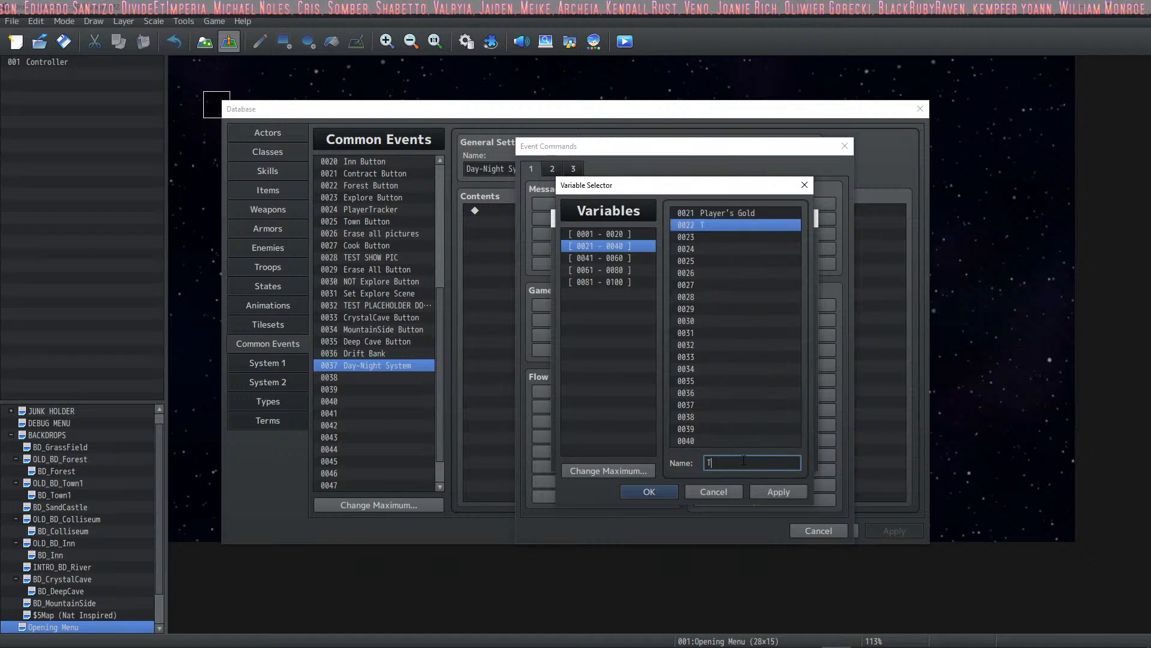
key("BackSpace")
key("BackSpace")
key("BackSpace")
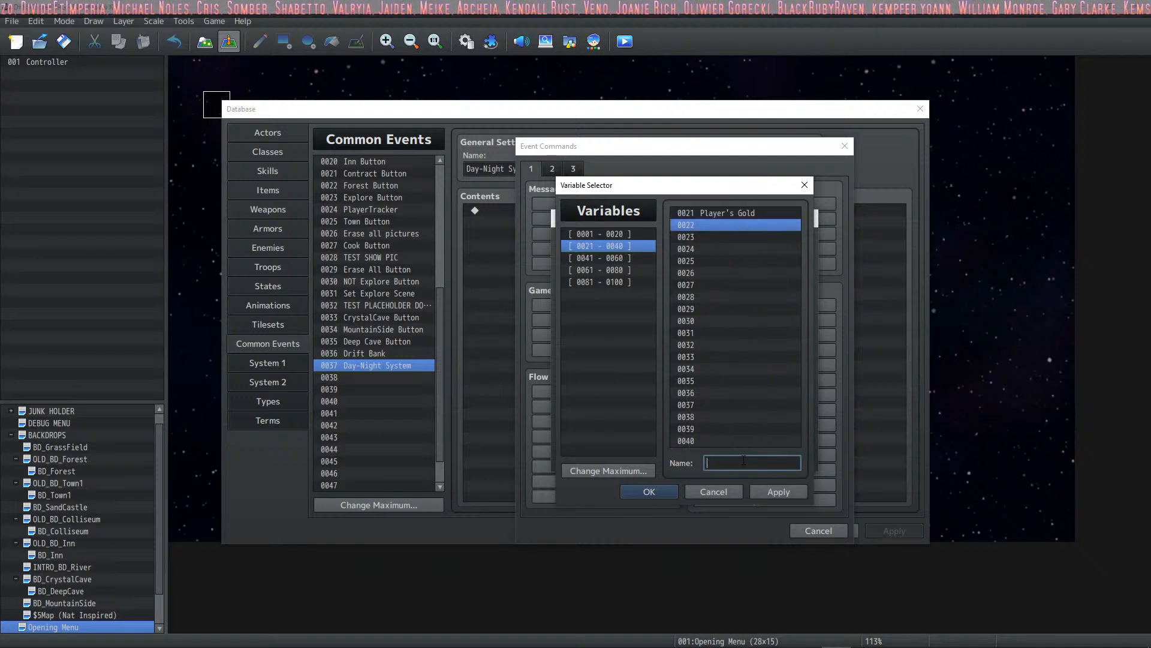
type("Day-Nigh")
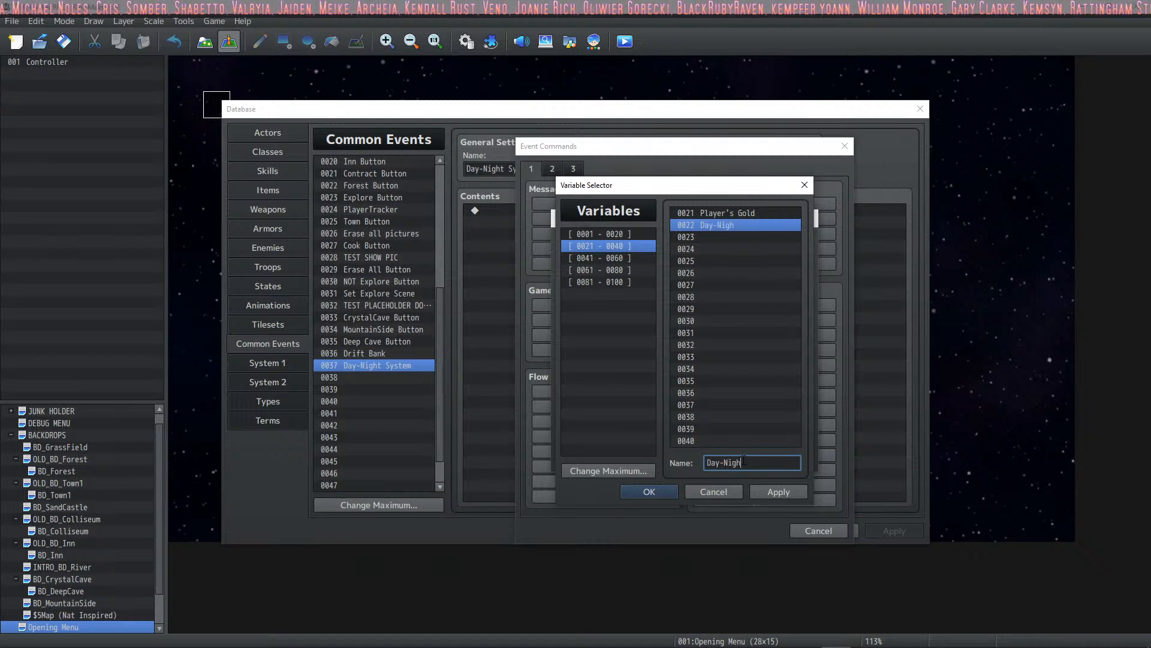
type("t-Time System")
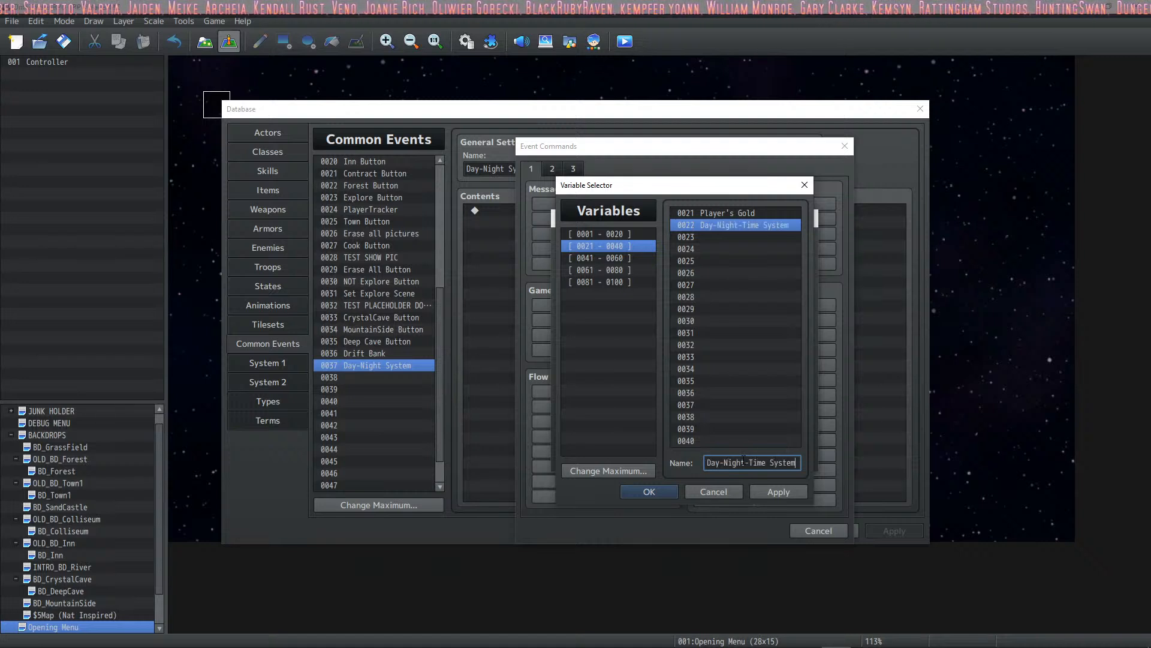
left_click(648, 491)
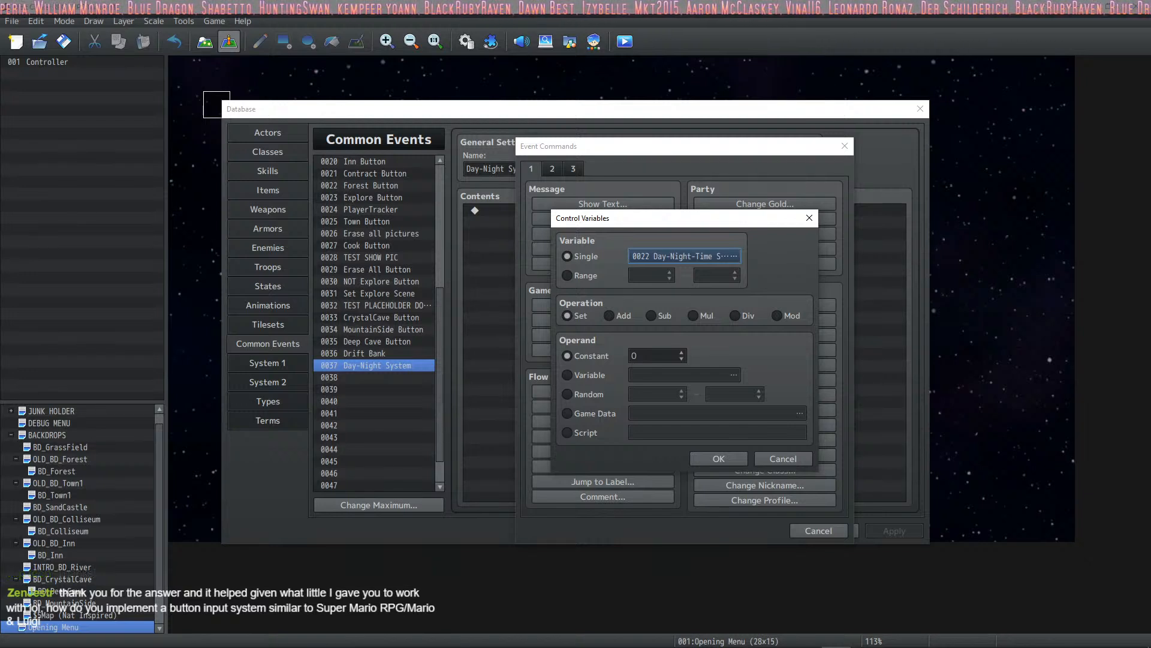
left_click(718, 458)
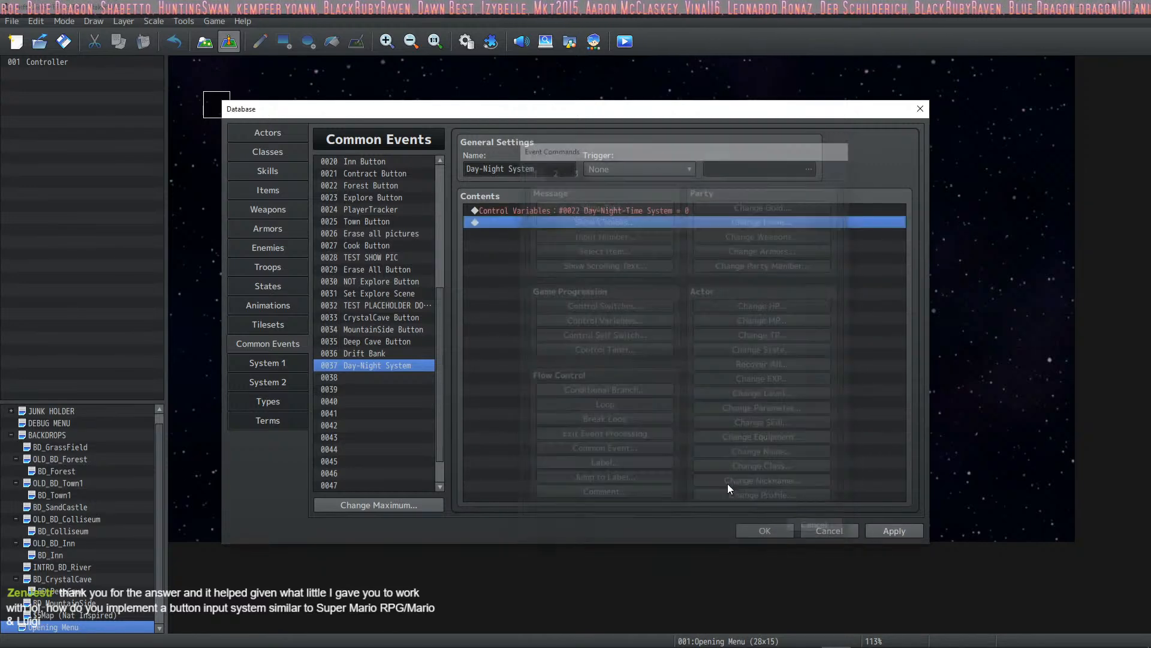
left_click(765, 530)
Save the changes to the game and open the deployment settings.
left_click(17, 20)
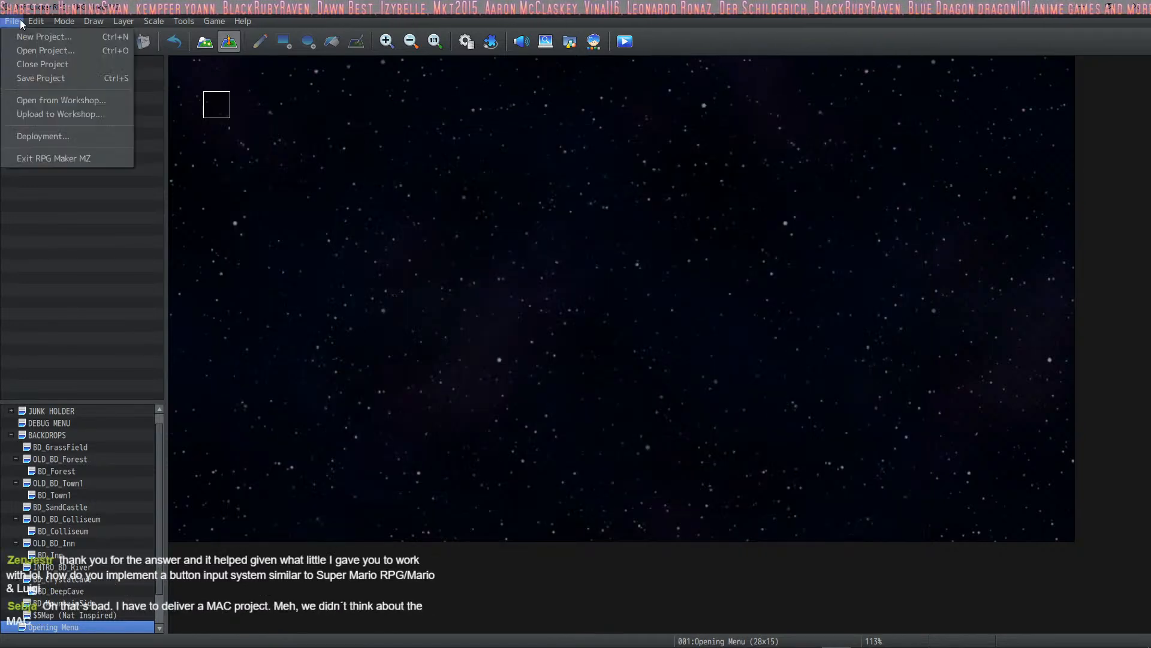
key("Escape")
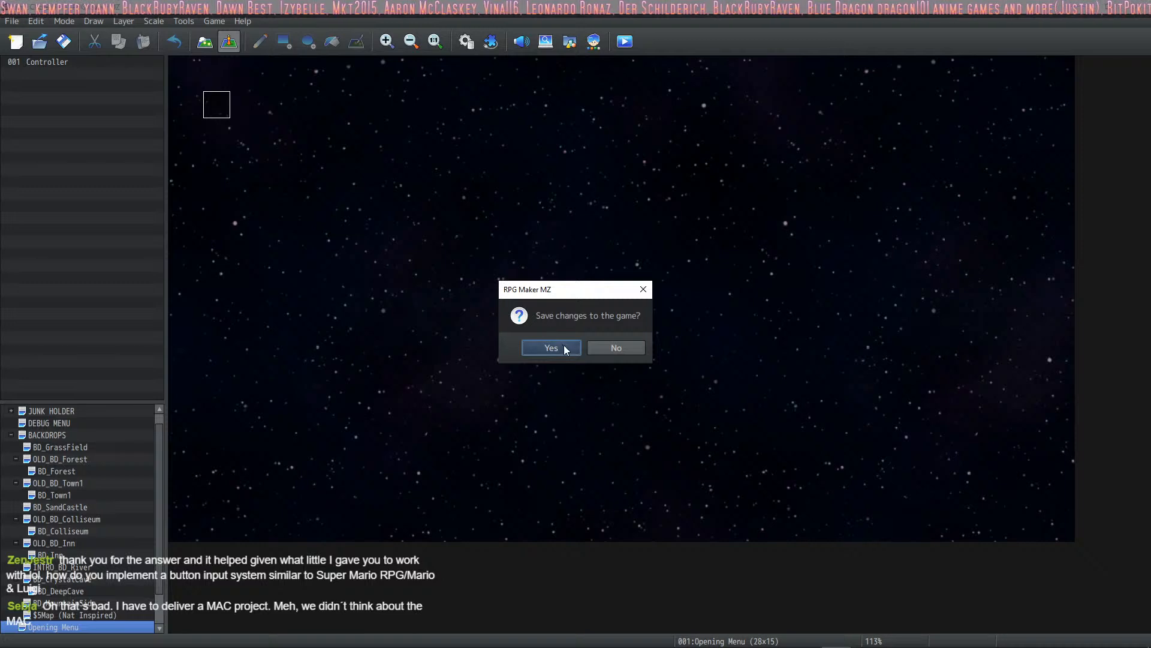
left_click(564, 347)
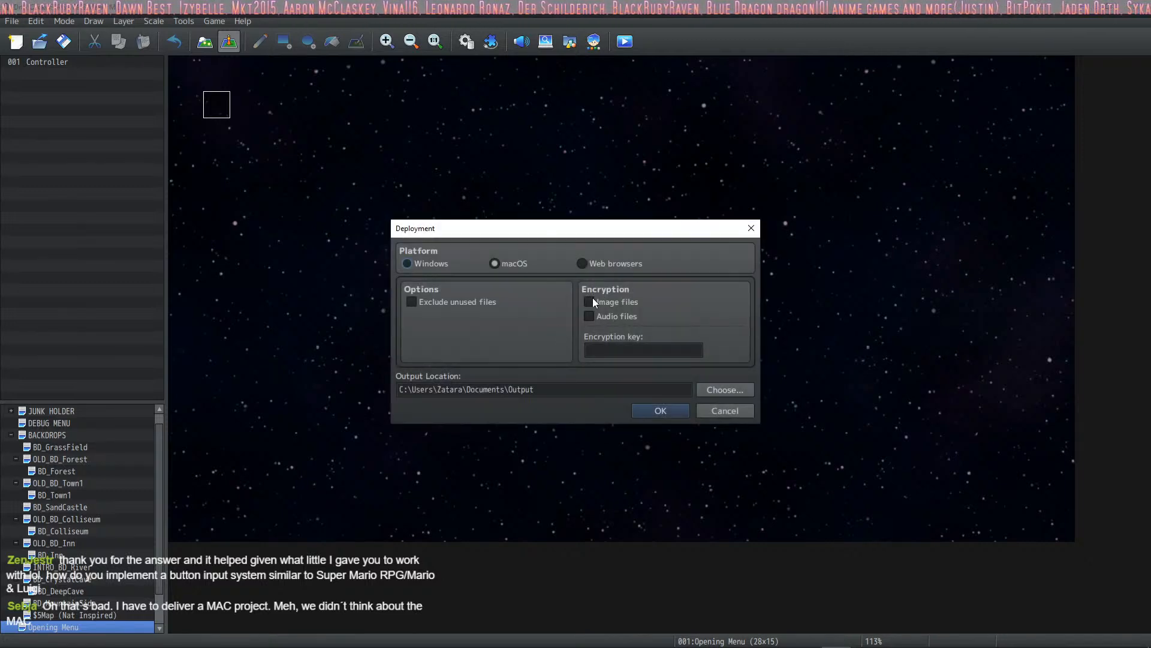
Turn on encryption of image and audio files for the macOS deployment and select the encryption key field.
left_click(589, 302)
left_click(588, 315)
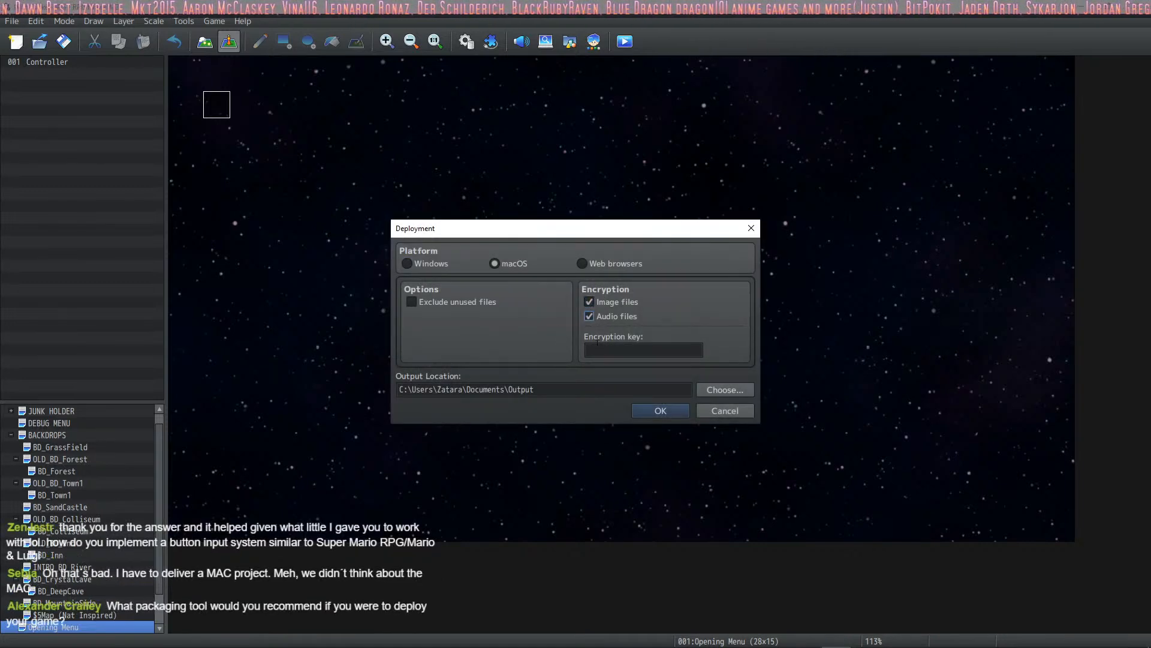
left_click(590, 353)
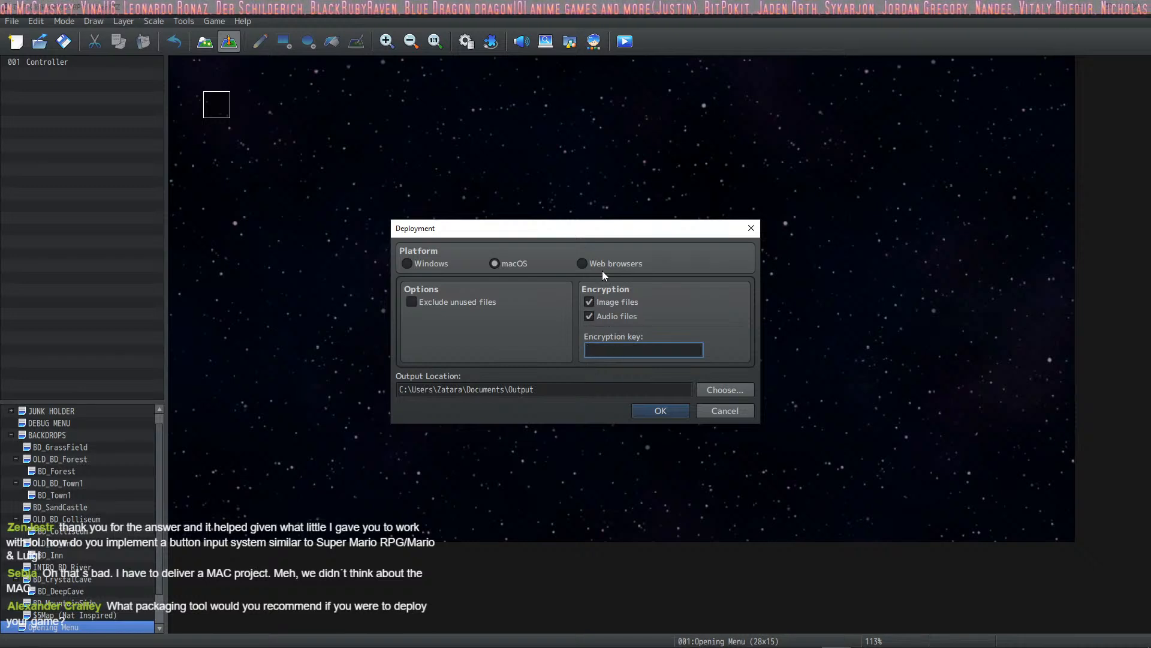
Switch the deployment platform to Windows, try the option to exclude unused files, and close the settings without deploying.
left_click(451, 268)
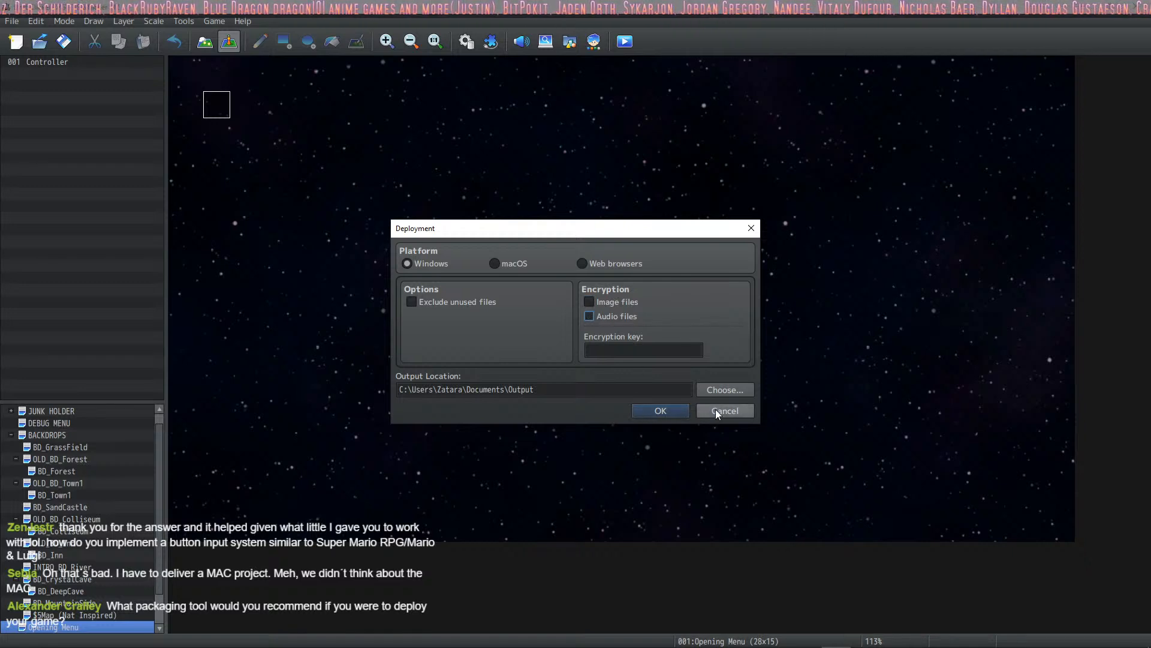
left_click(460, 305)
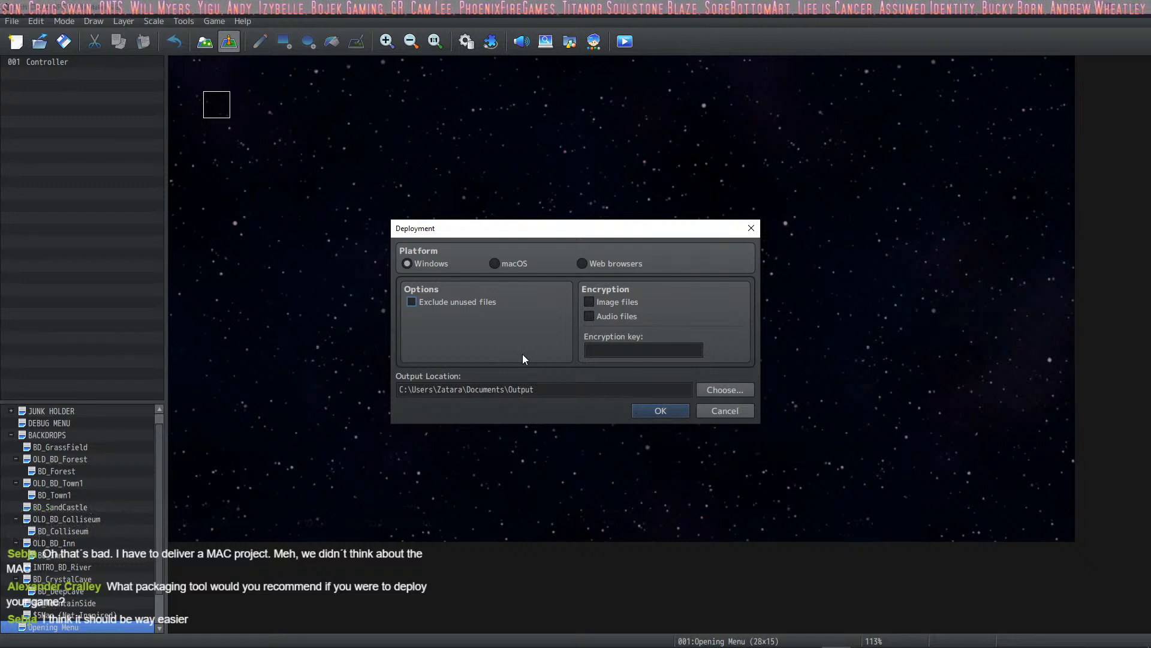
left_click(459, 303)
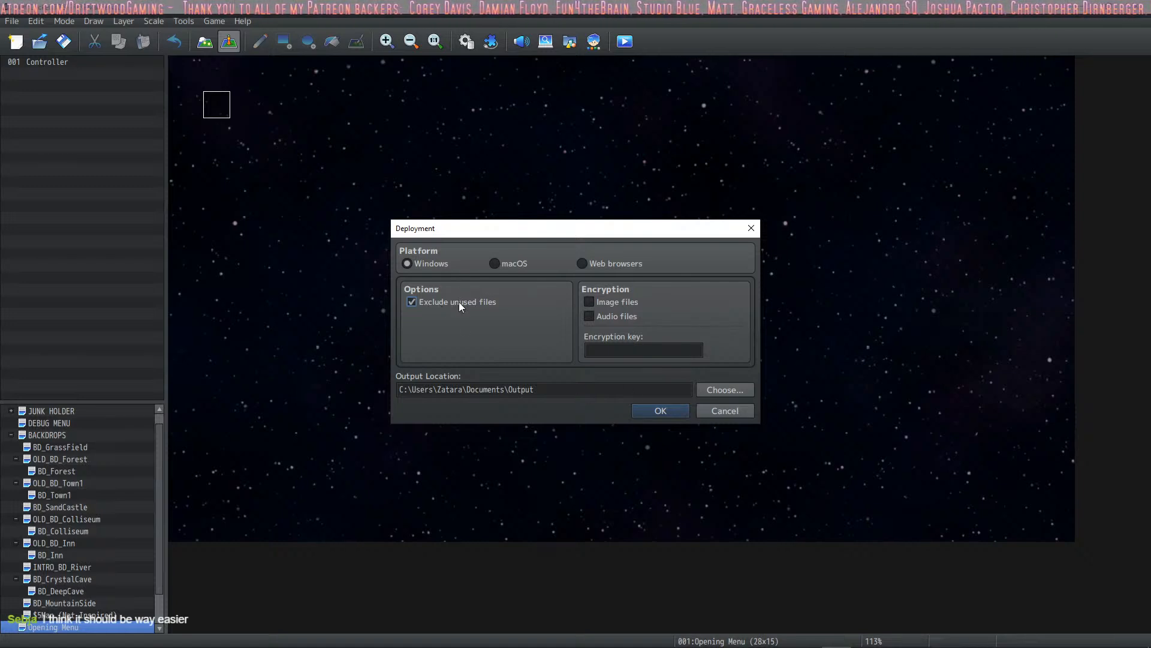
left_click(729, 412)
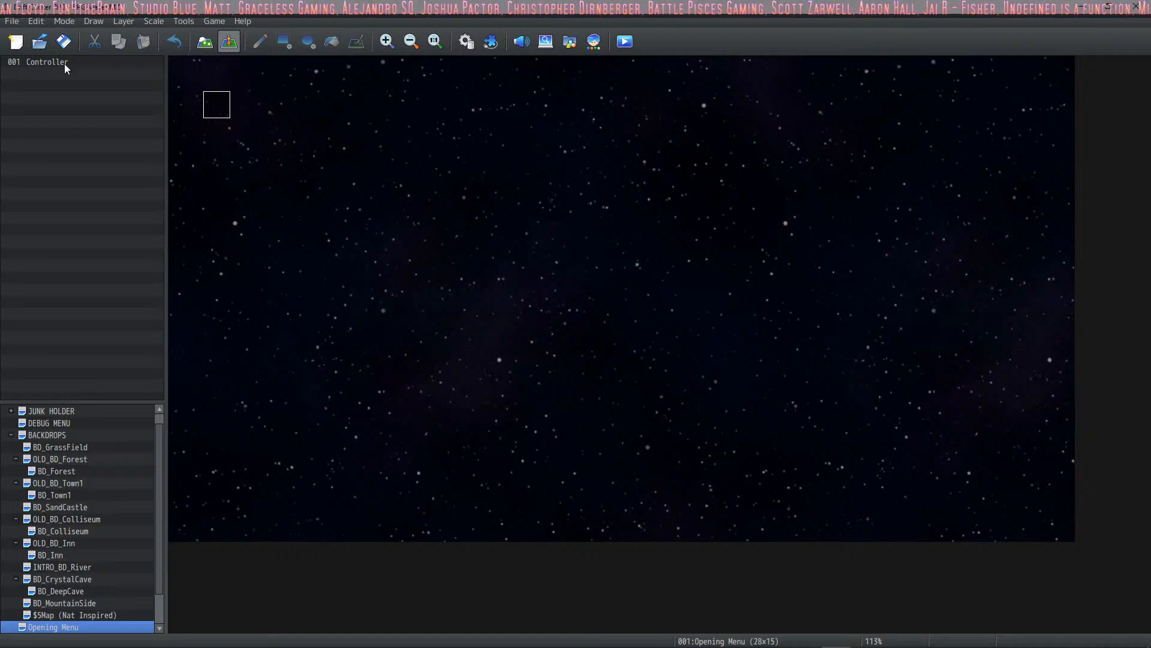
In the Windows deployment settings, disable excluding unused files and enable image and audio encryption, closing without deploying.
left_click(12, 21)
left_click(60, 137)
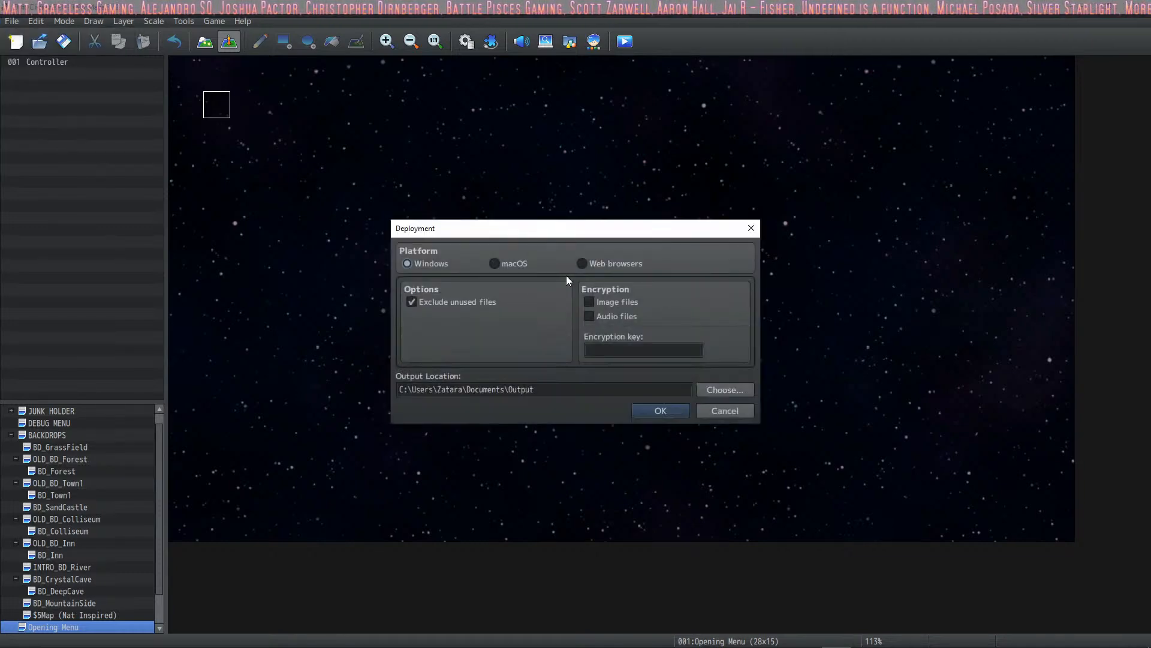
left_click(481, 302)
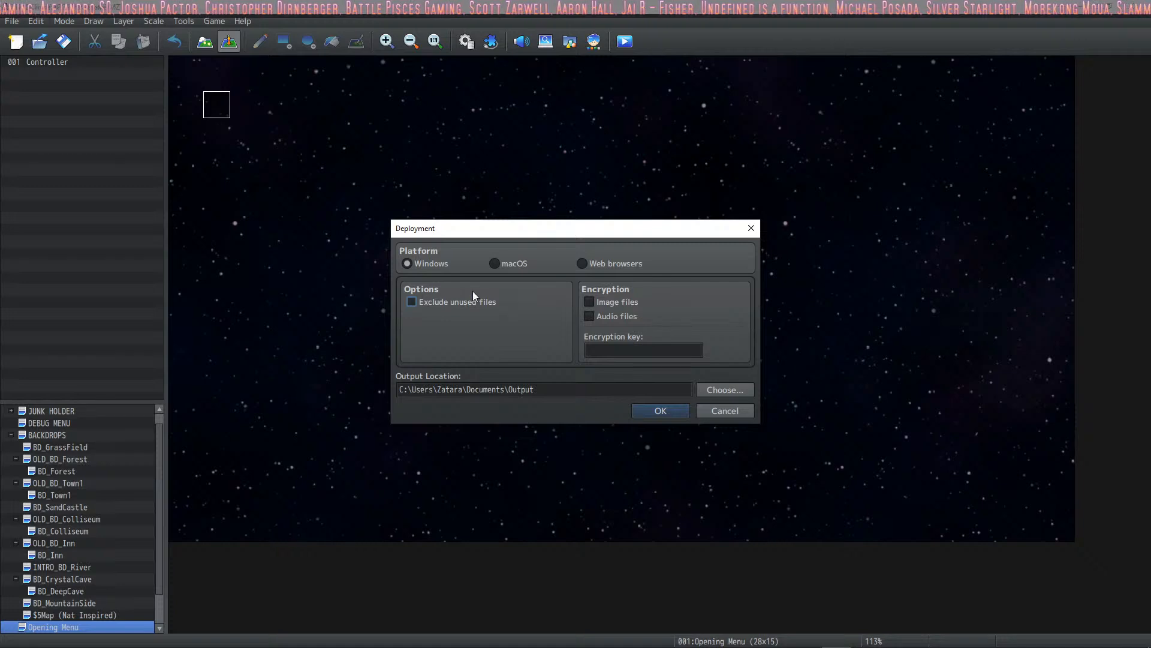
left_click(594, 304)
left_click(594, 350)
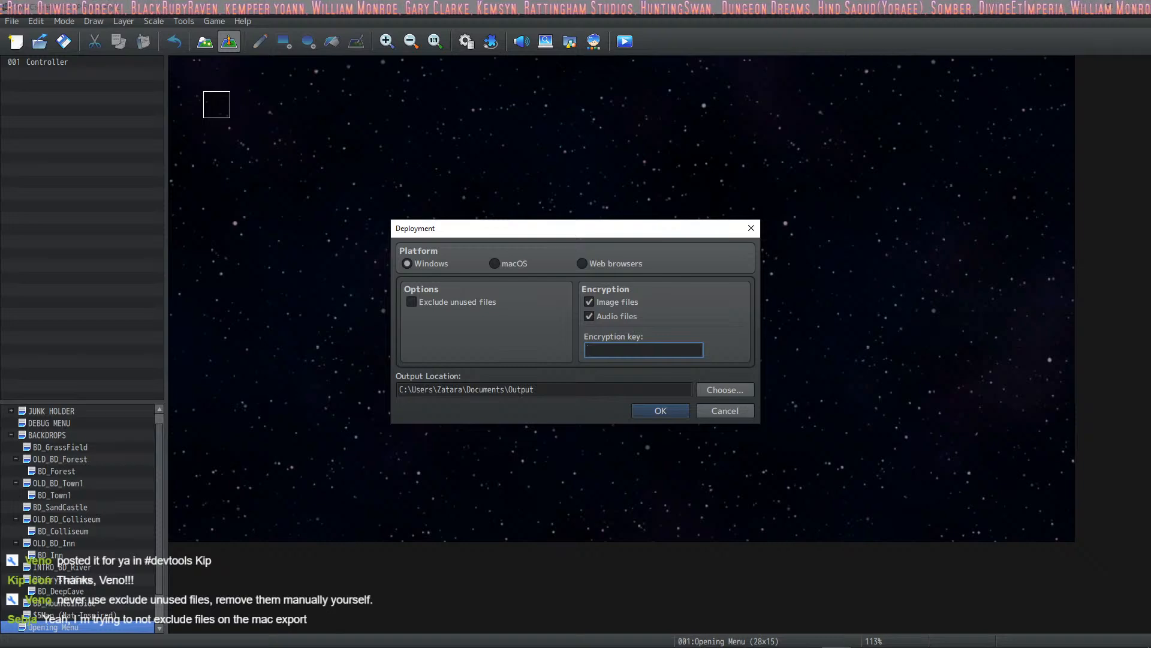
left_click(739, 415)
Create a new common event named Button Input System in slot 0038 of the database and save it.
left_click(465, 42)
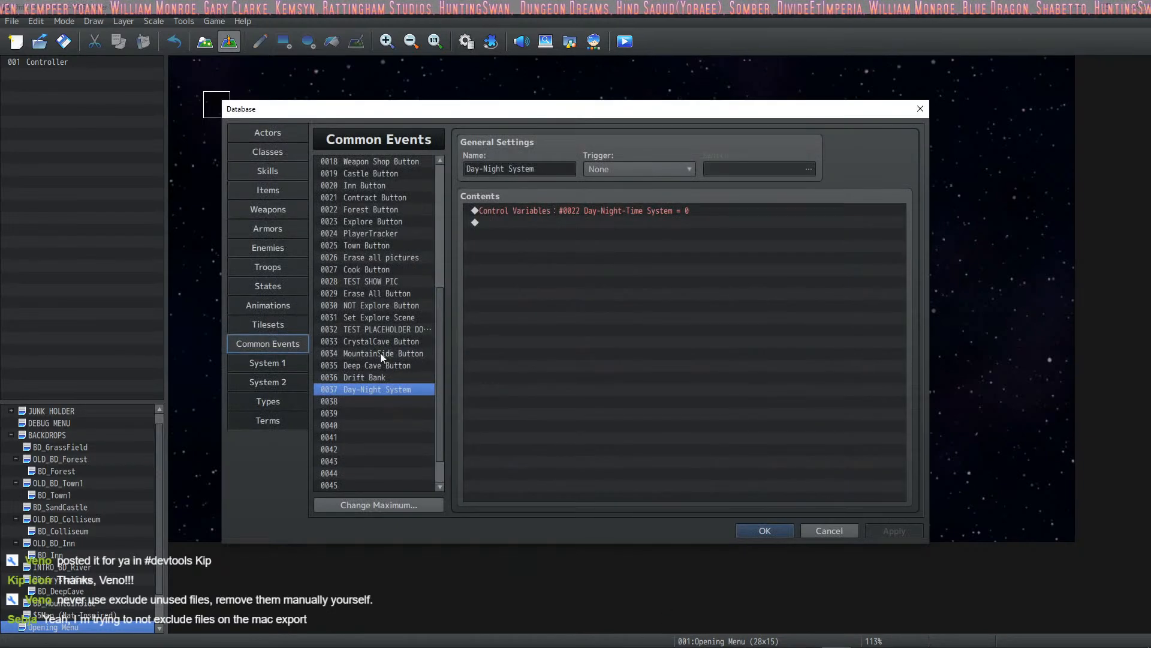
left_click(379, 400)
left_click(501, 169)
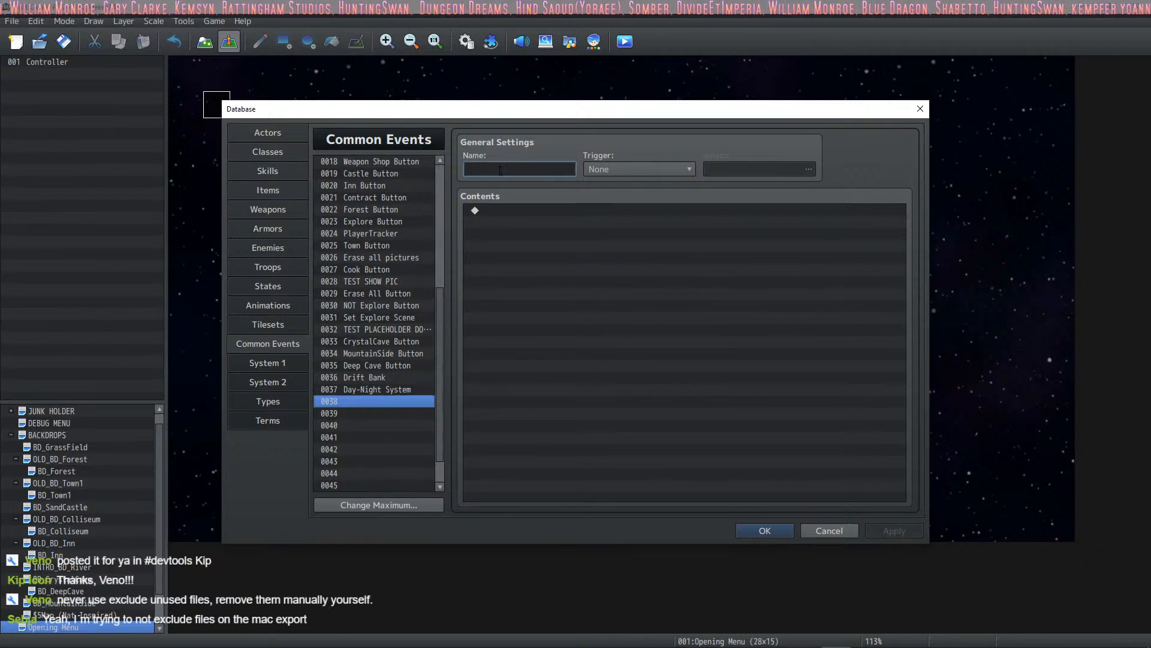
type("Button Inptu")
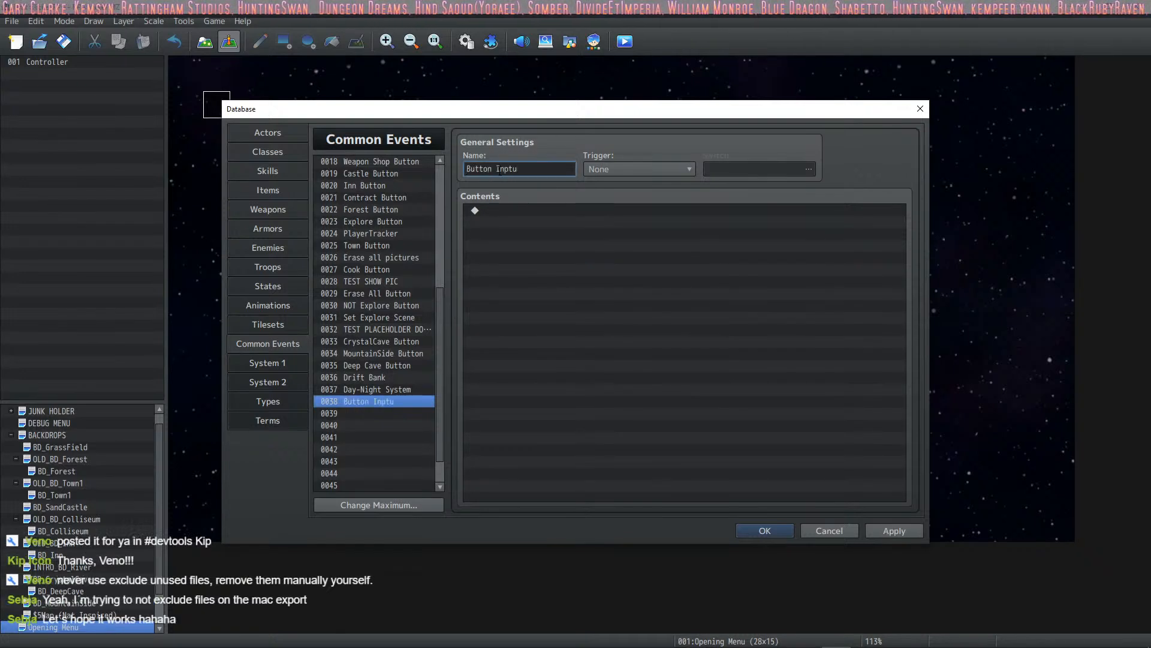
key("BackSpace")
key("BackSpace")
type("ut Sy")
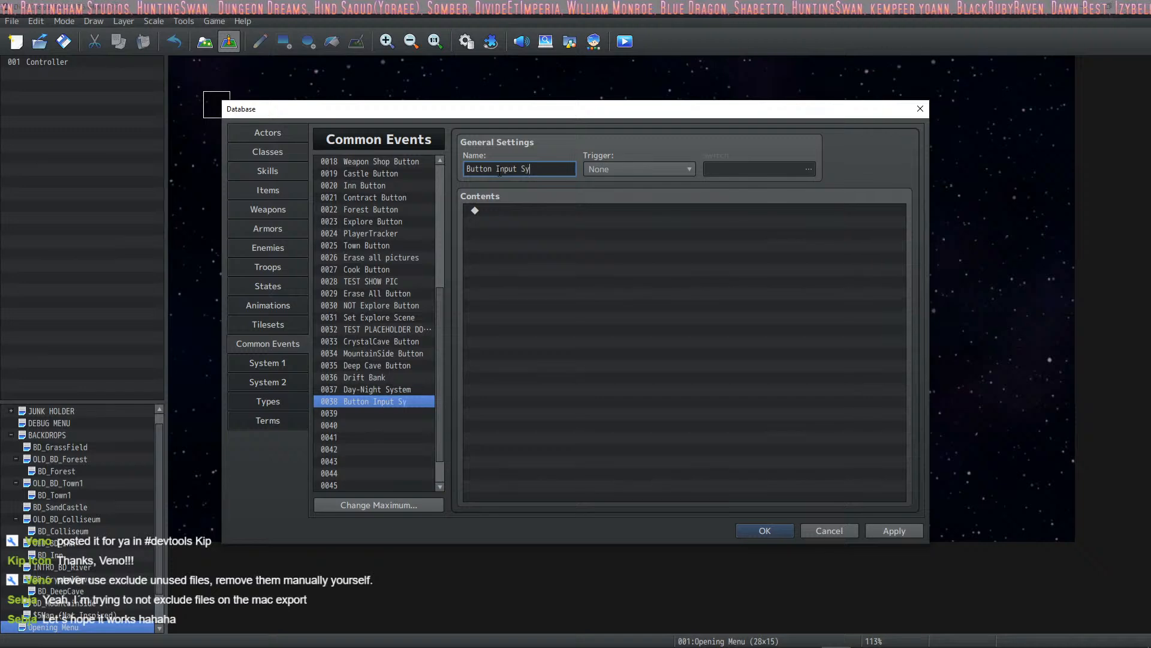
type("stem")
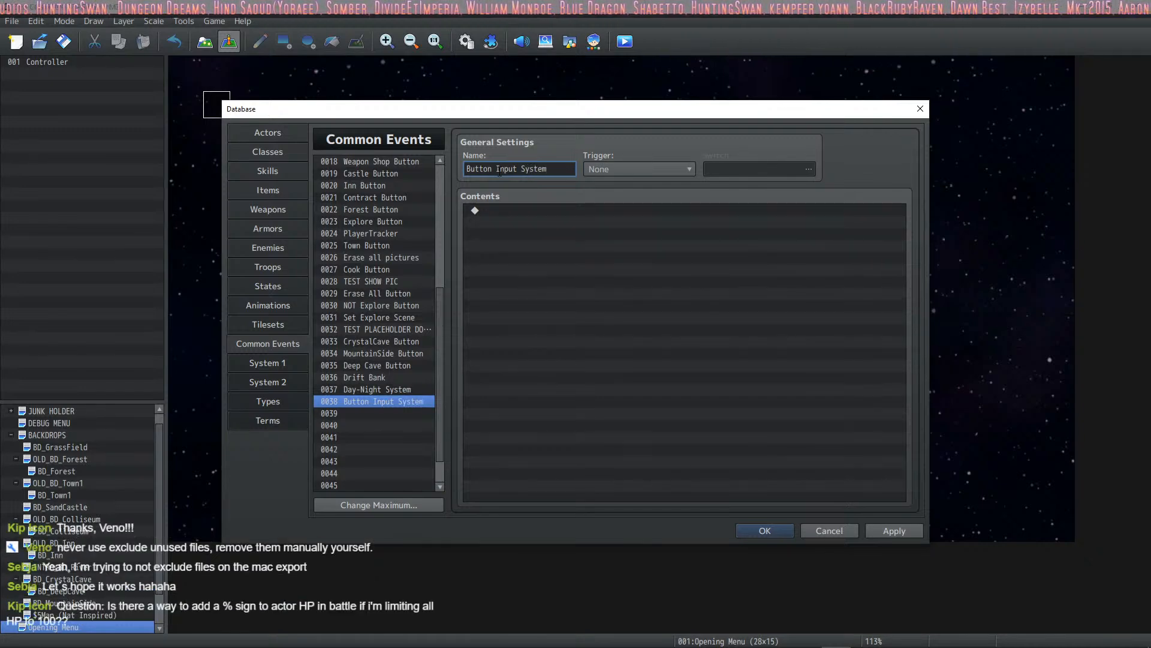
left_click(660, 305)
left_click(765, 530)
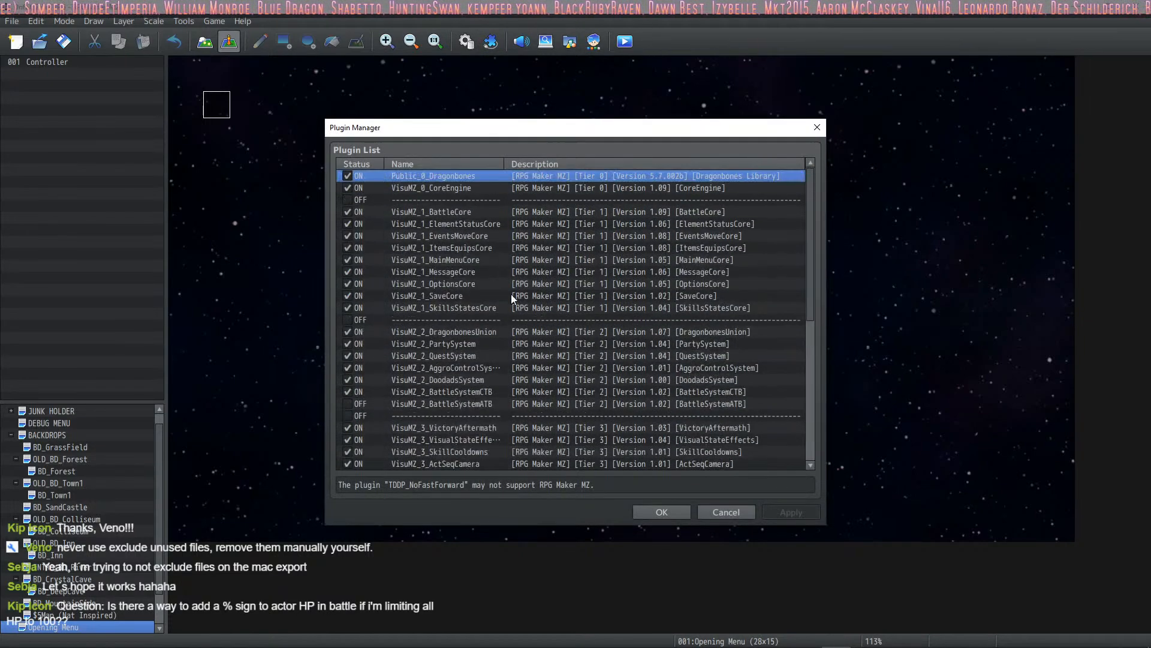
Open the settings of the VisuMZ_4_ButtonCmnEvts plugin.
left_click(465, 189)
scroll(519, 257, "down", 2)
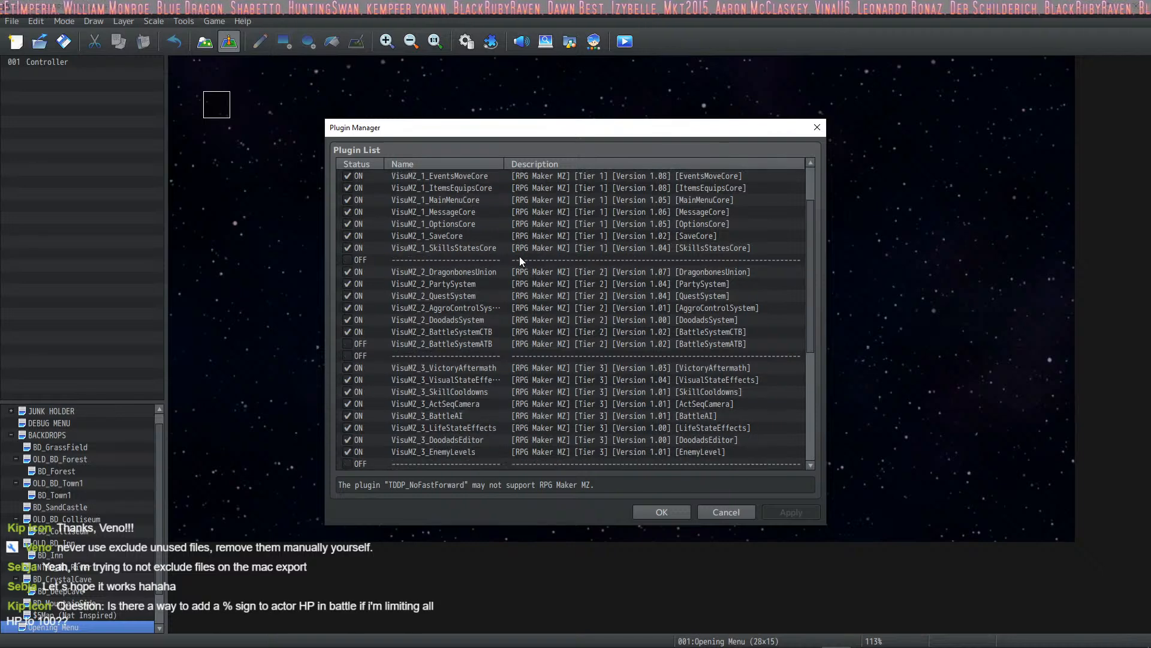
scroll(517, 263, "down", 5)
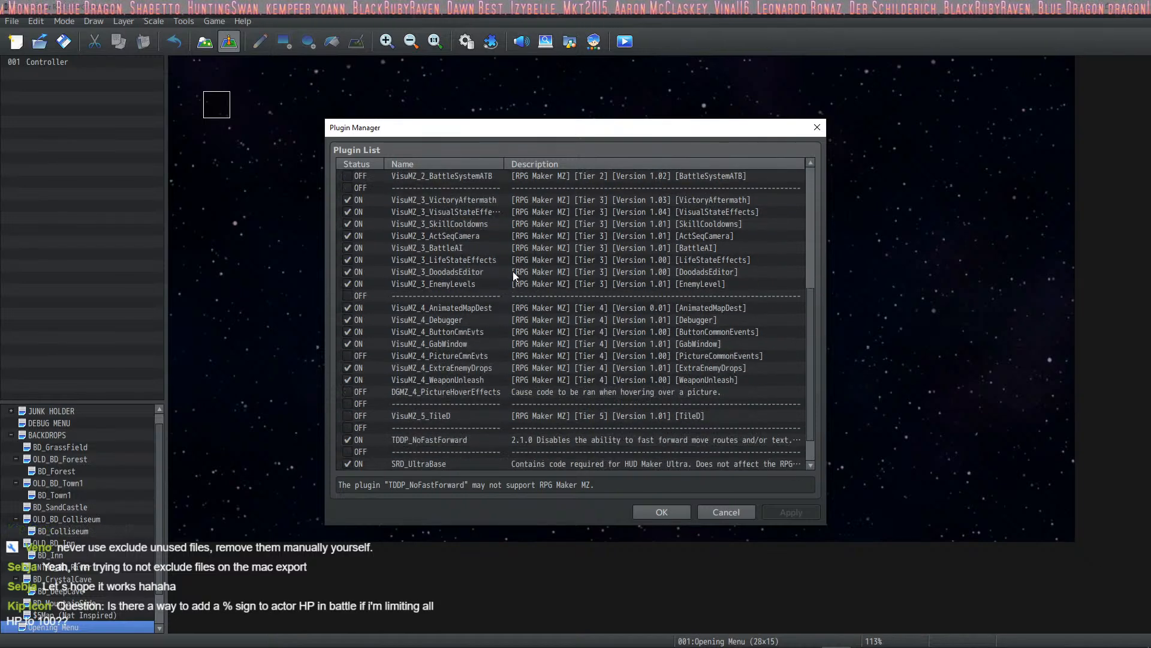
left_click(512, 271)
left_click(541, 248)
left_click(490, 334)
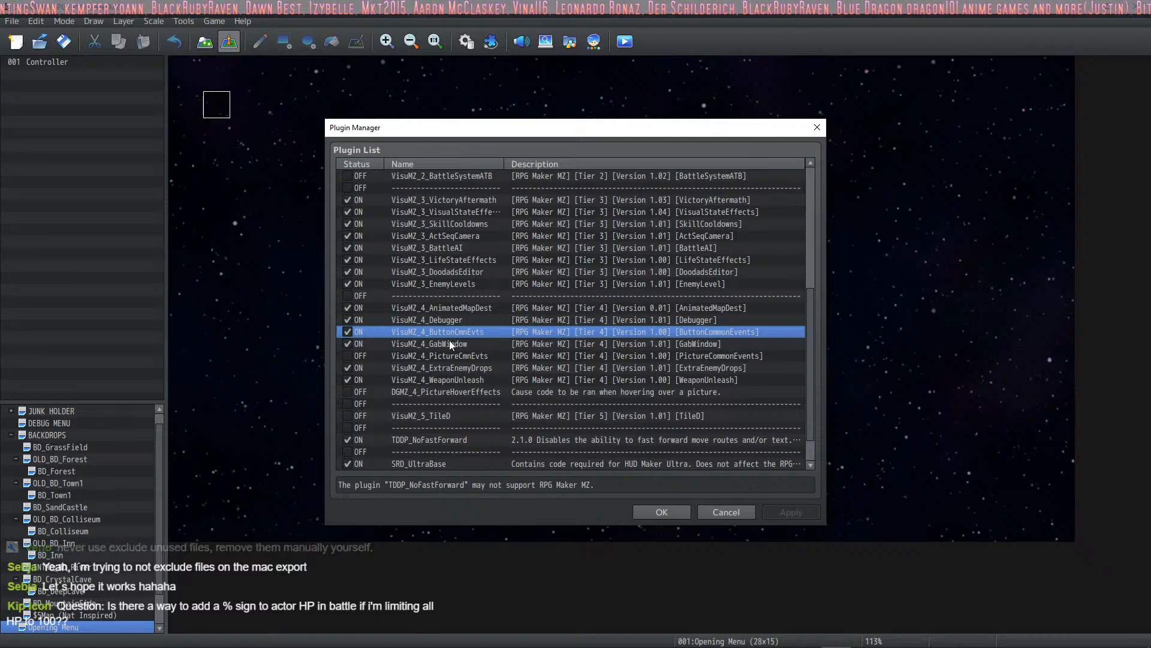
double_click(466, 335)
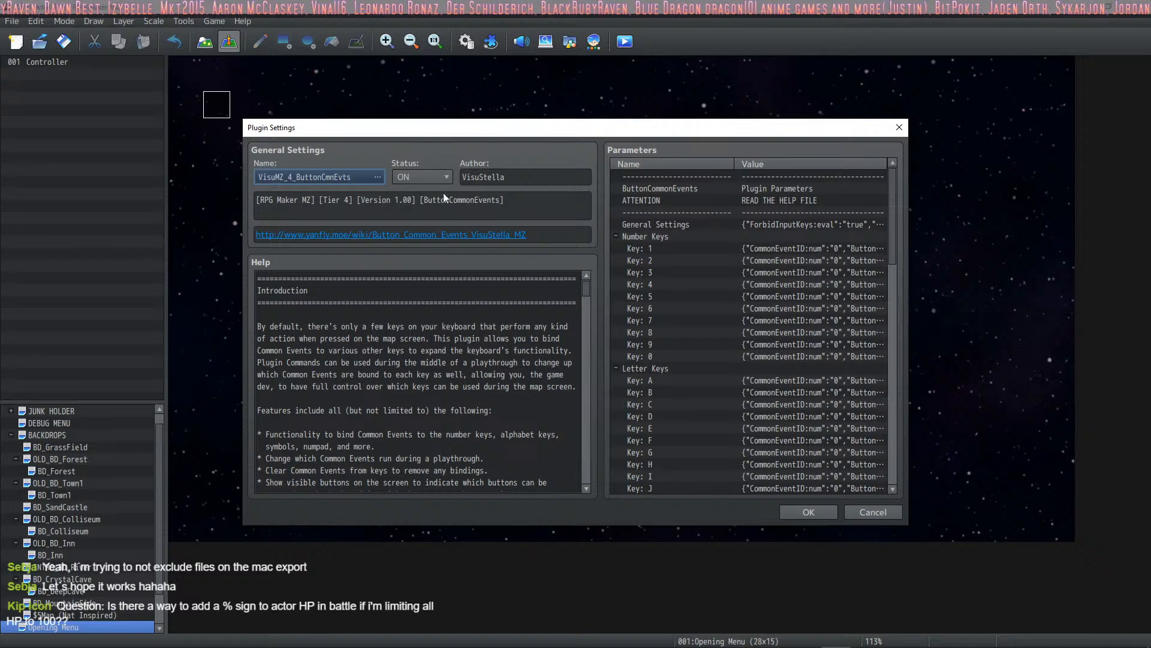
Examine the button common events plugin's help text and the keys it allows to be bound.
scroll(450, 316, "down", 2)
scroll(452, 318, "down", 4)
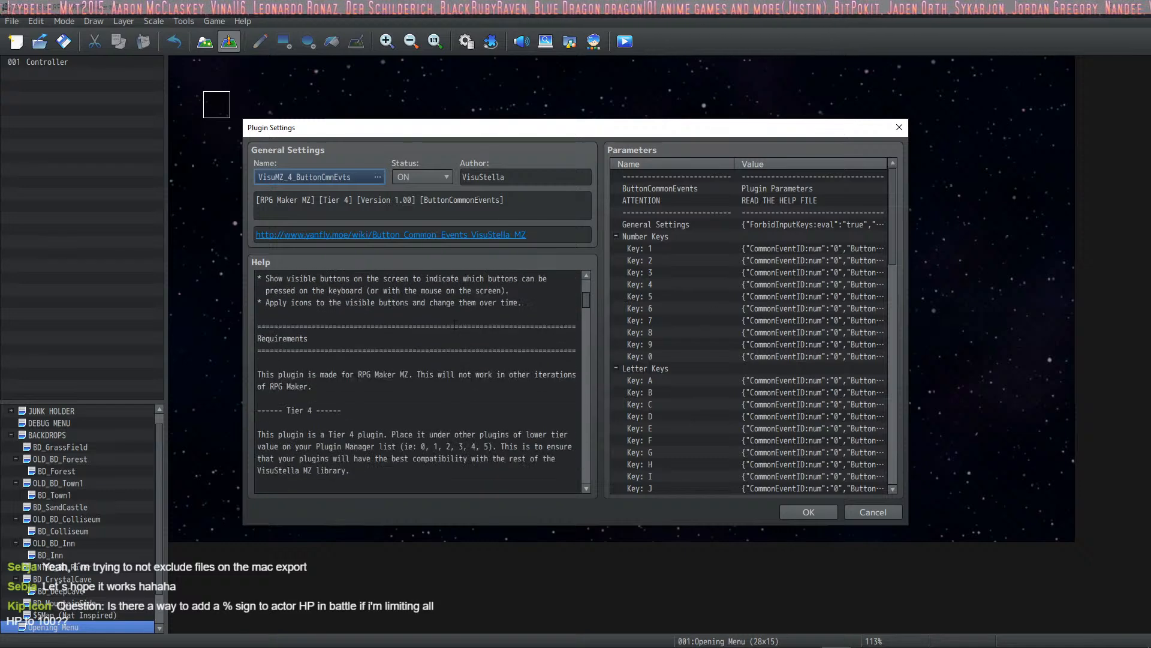
scroll(467, 325, "up", 3)
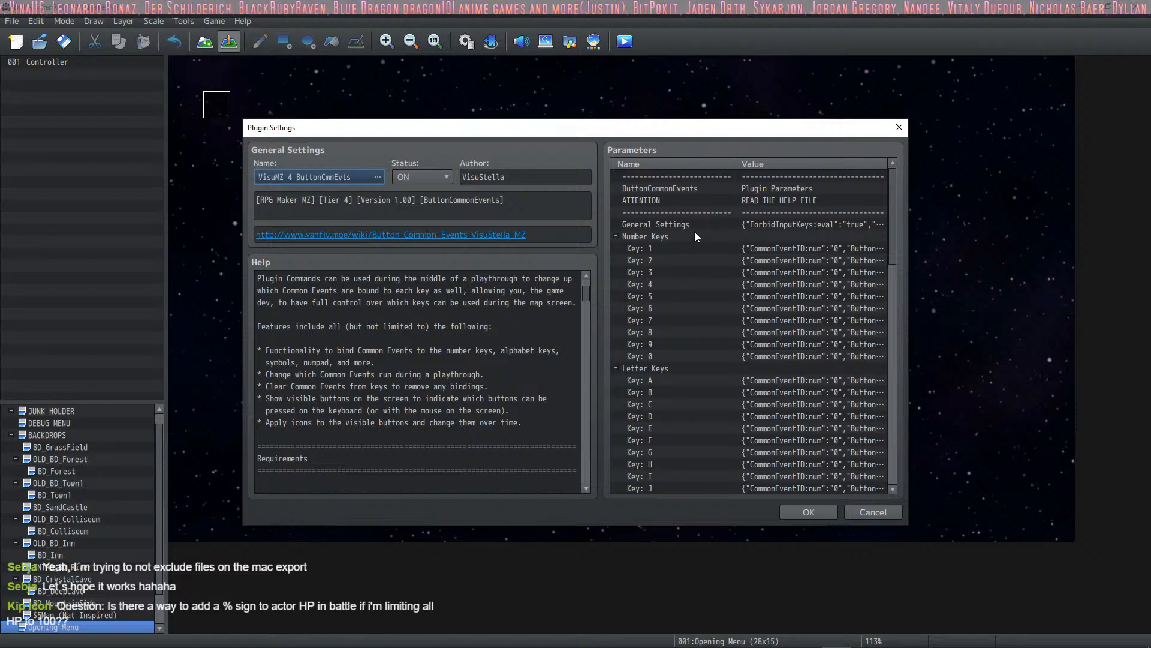
left_click(680, 249)
left_click(665, 269)
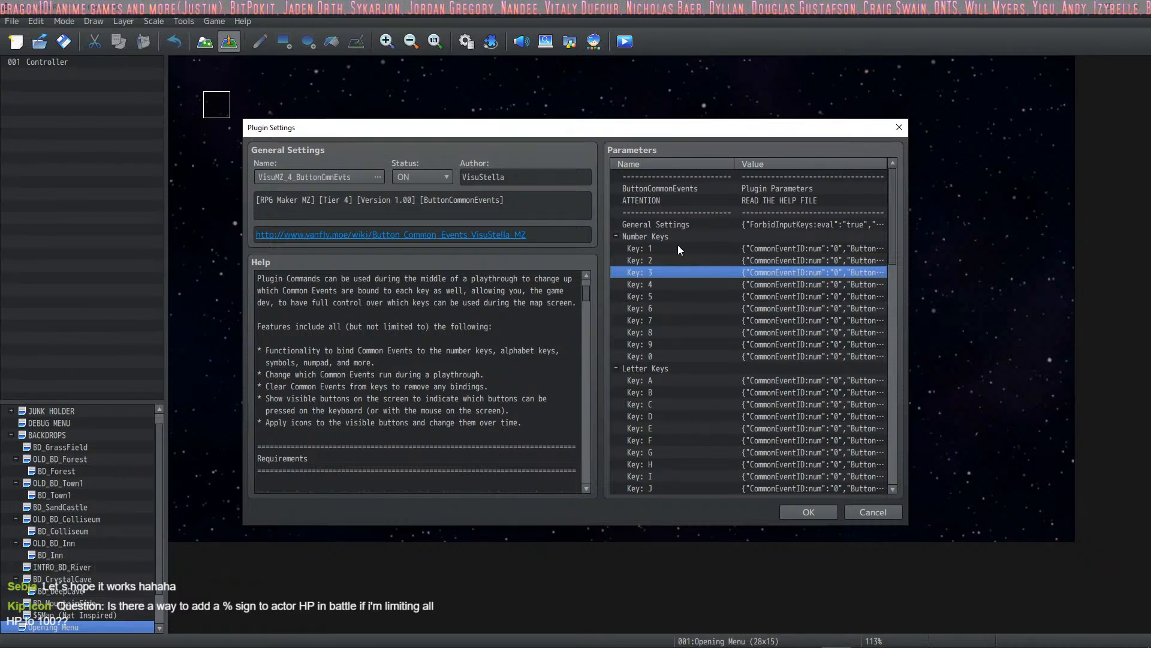
left_click(678, 247)
scroll(670, 254, "down", 6)
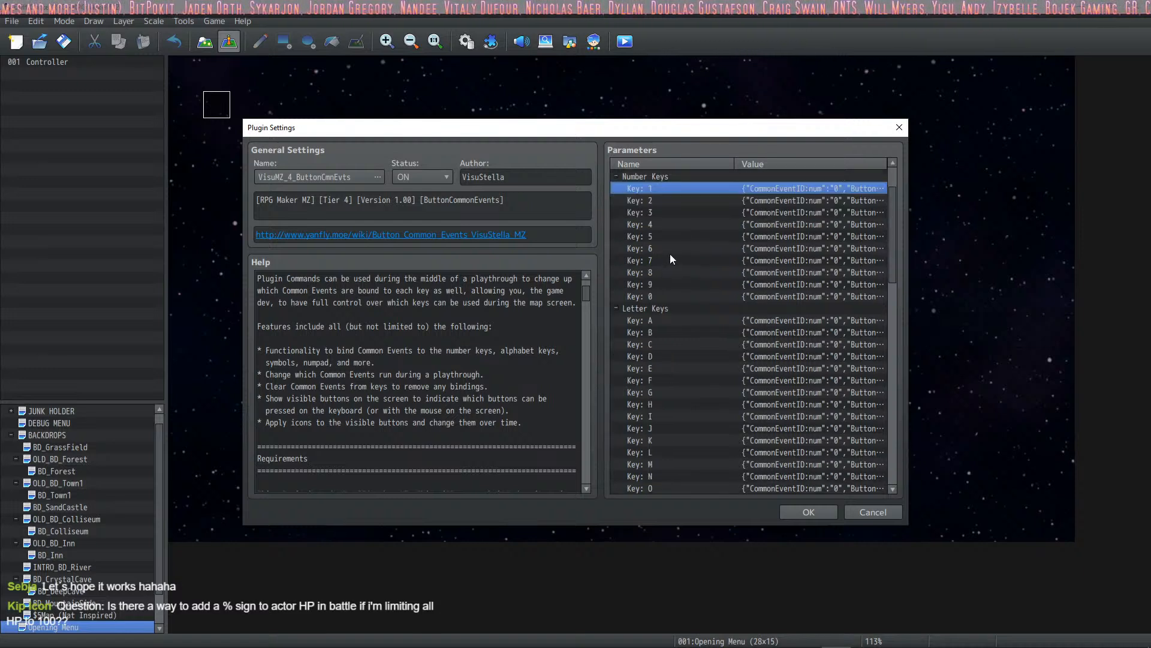
scroll(668, 257, "down", 4)
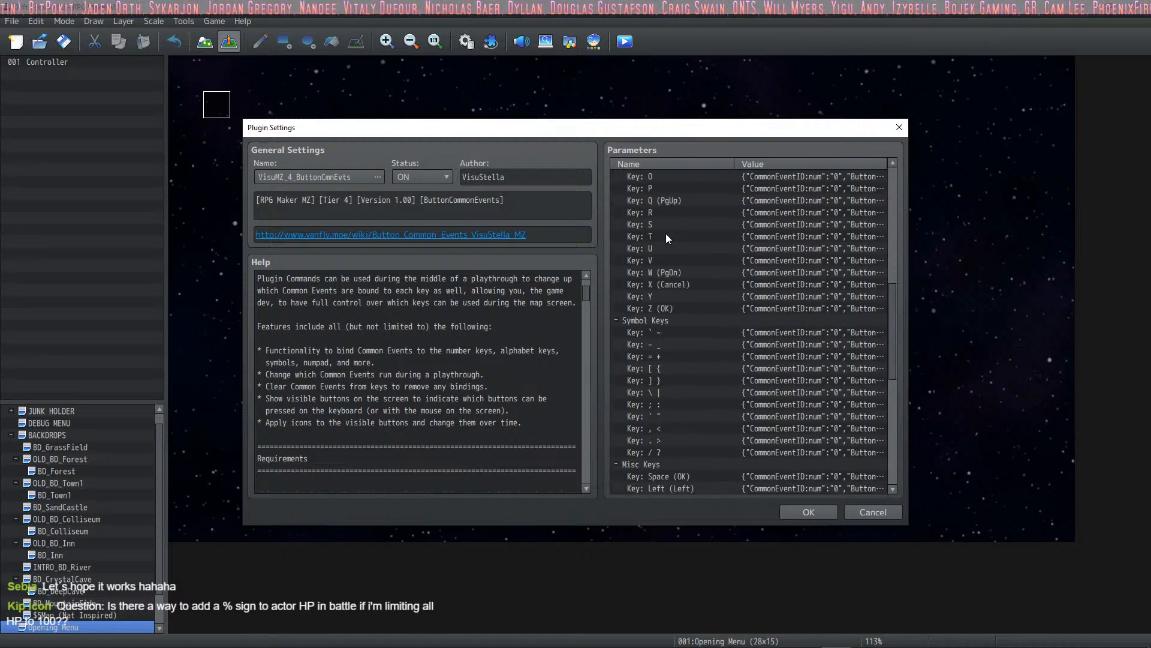
scroll(665, 255, "up", 2)
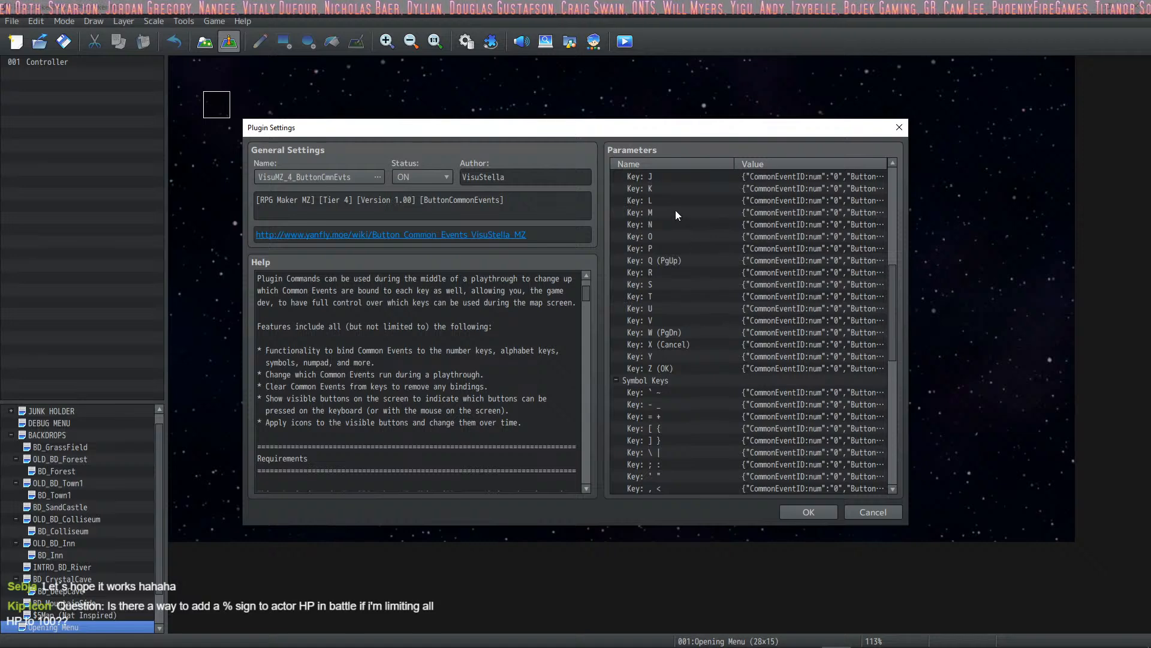
scroll(674, 212, "up", 1)
double_click(680, 225)
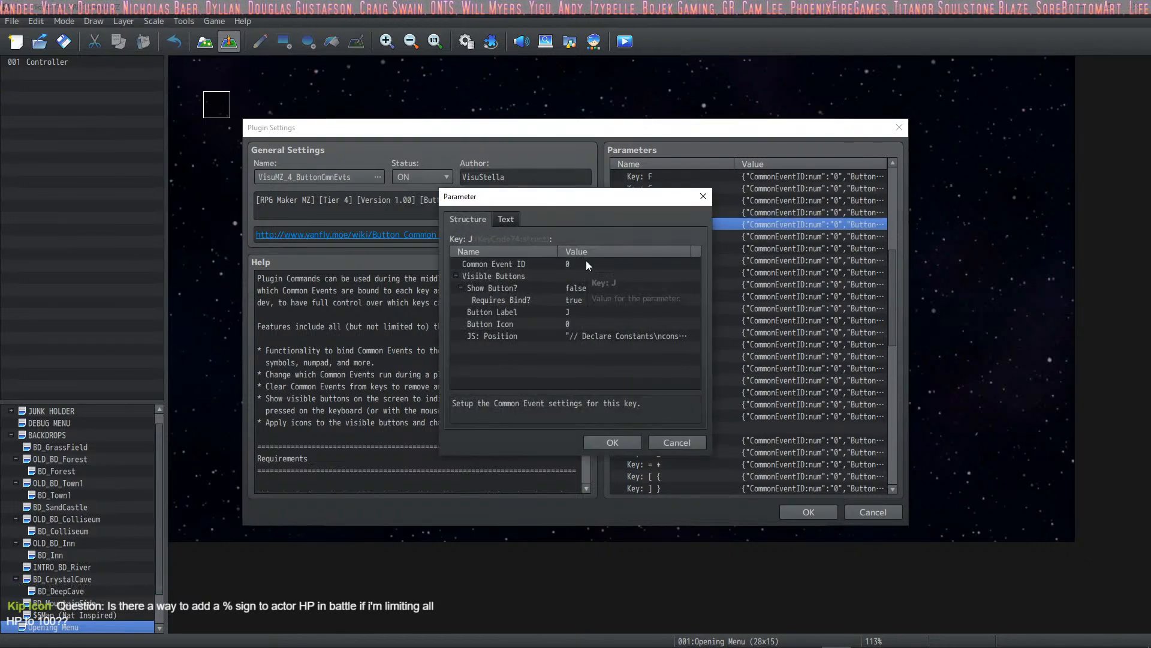
double_click(583, 264)
left_click(614, 318)
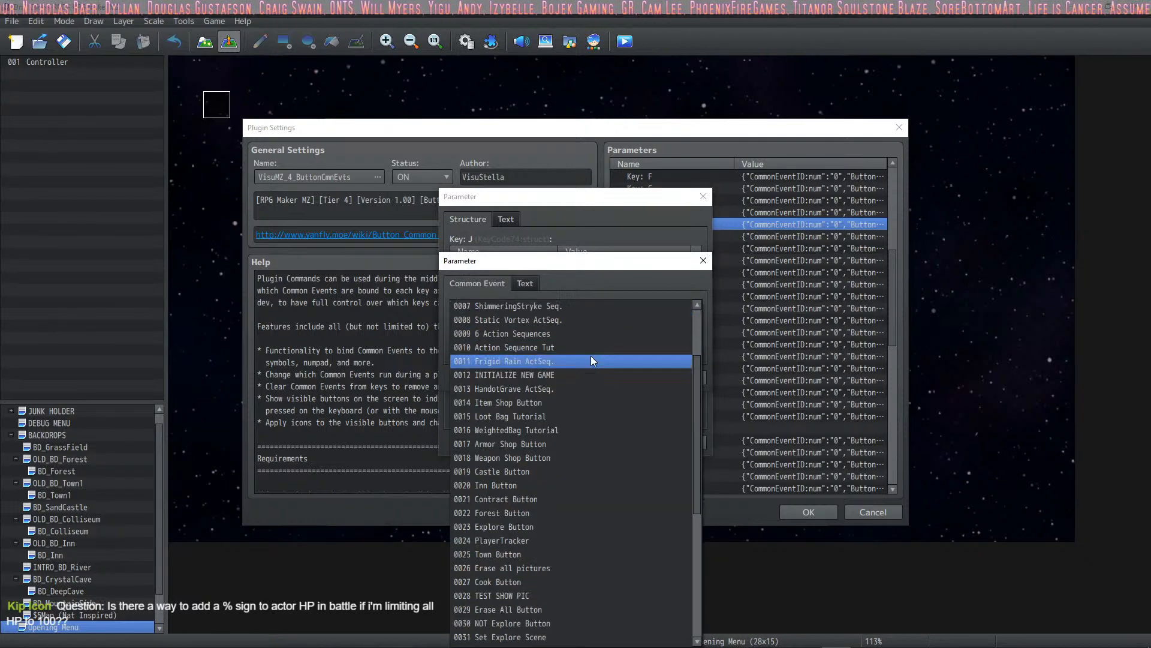
scroll(575, 408, "down", 9)
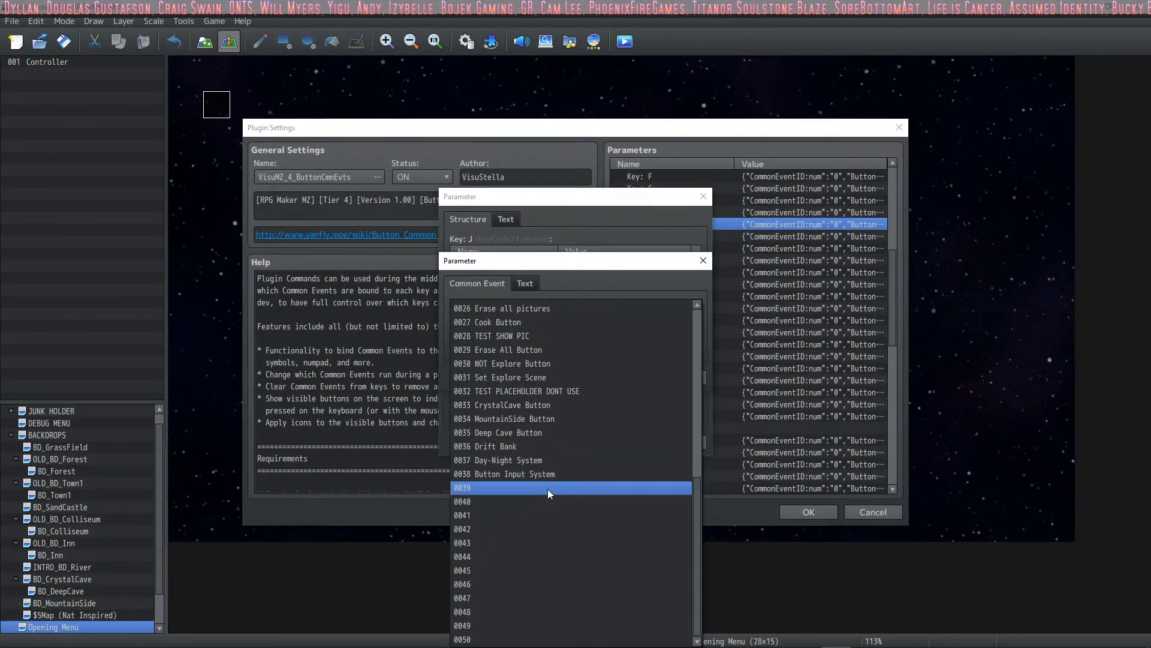
left_click(548, 473)
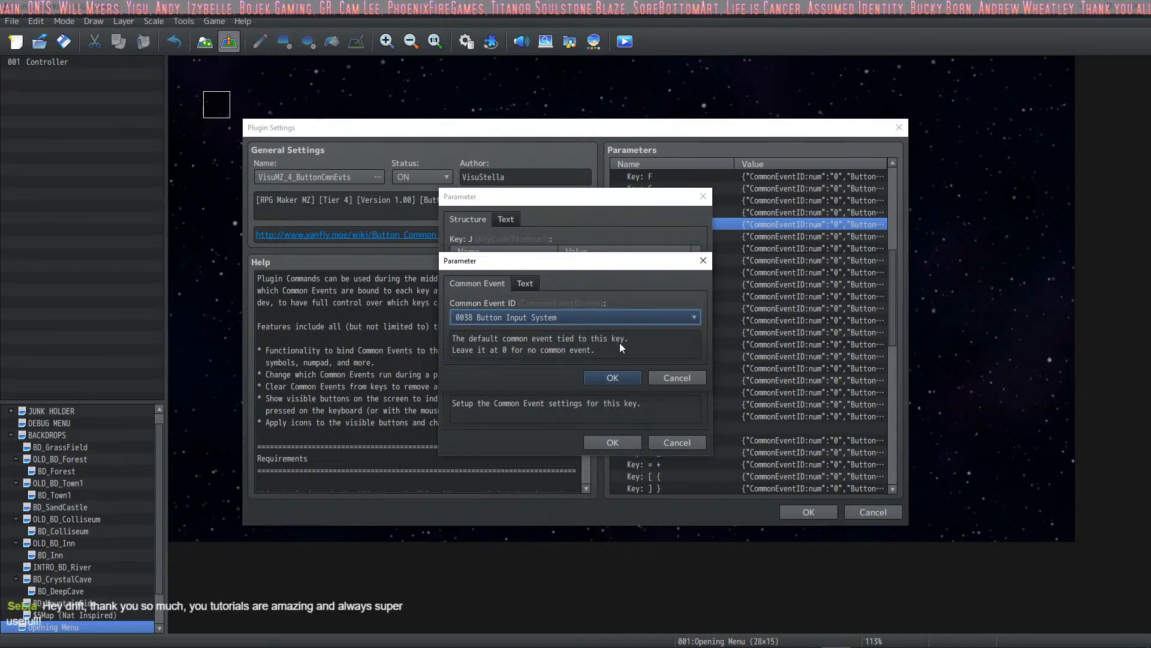
left_click(575, 317)
scroll(585, 326, "up", 8)
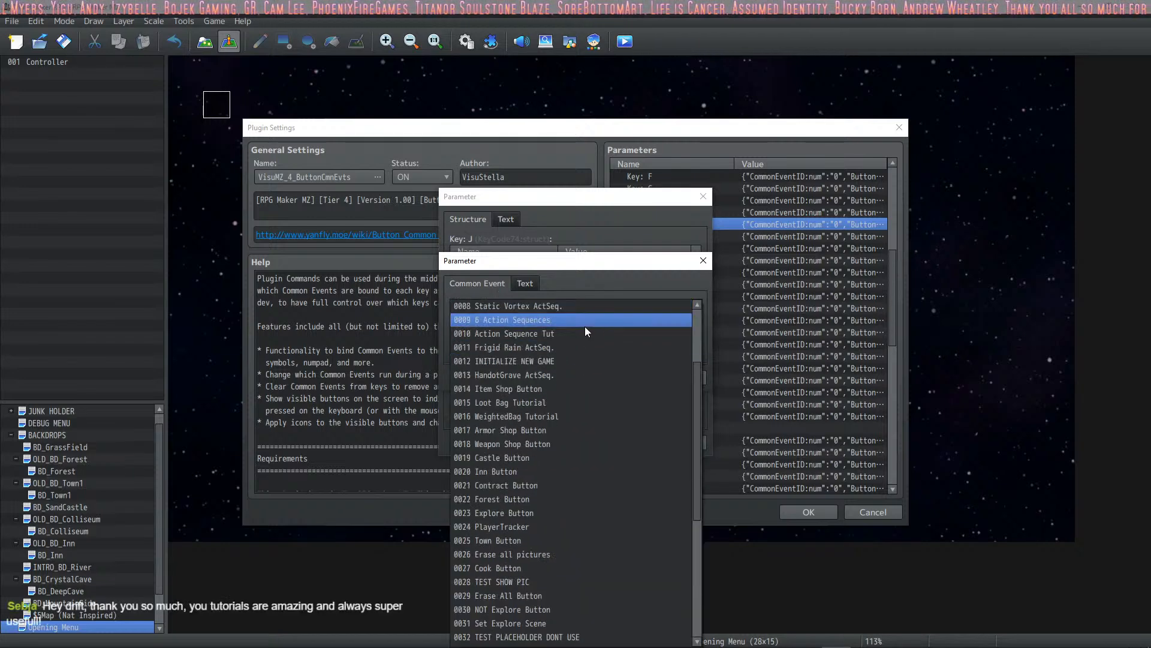
left_click(625, 265)
left_click(669, 378)
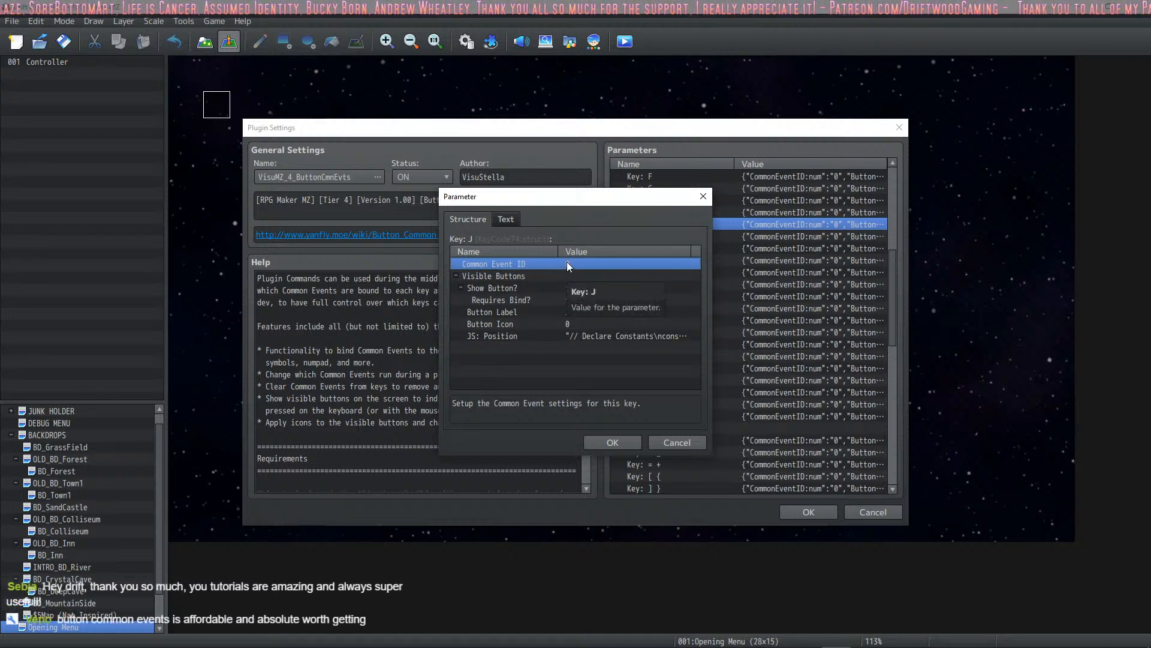
left_click(676, 443)
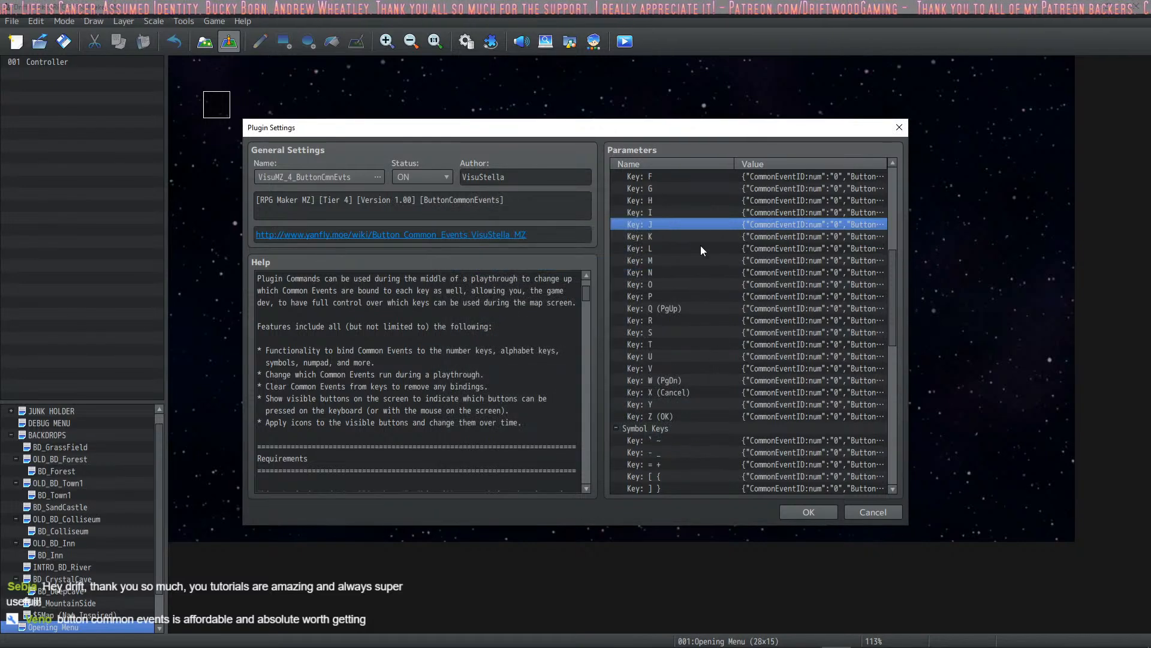
Bind the J key to common event 0038 Button Input System and save the plugin settings.
double_click(700, 223)
double_click(567, 265)
left_click(591, 317)
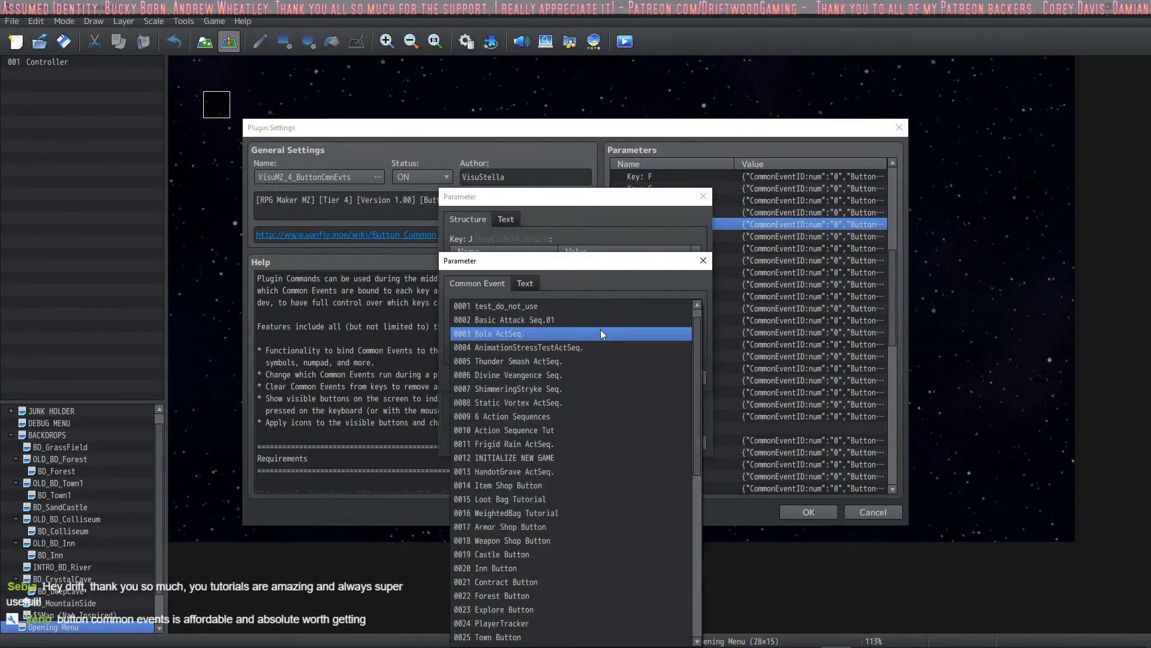
scroll(527, 540, "down", 7)
left_click(525, 514)
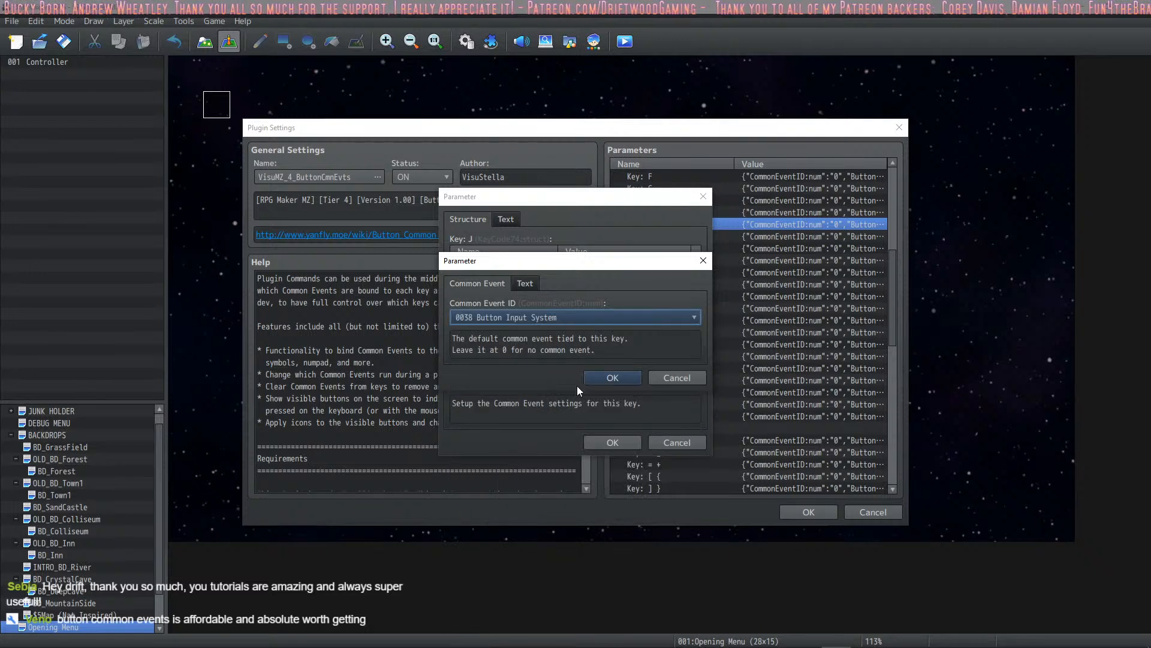
left_click(611, 372)
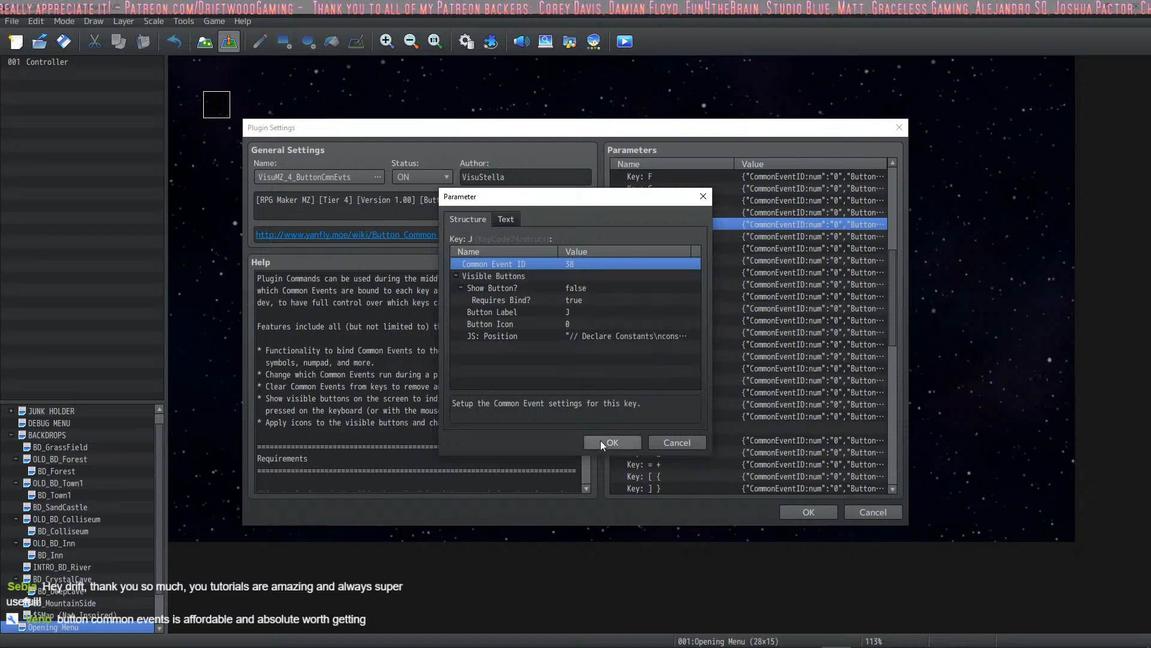
double_click(621, 334)
left_click(677, 423)
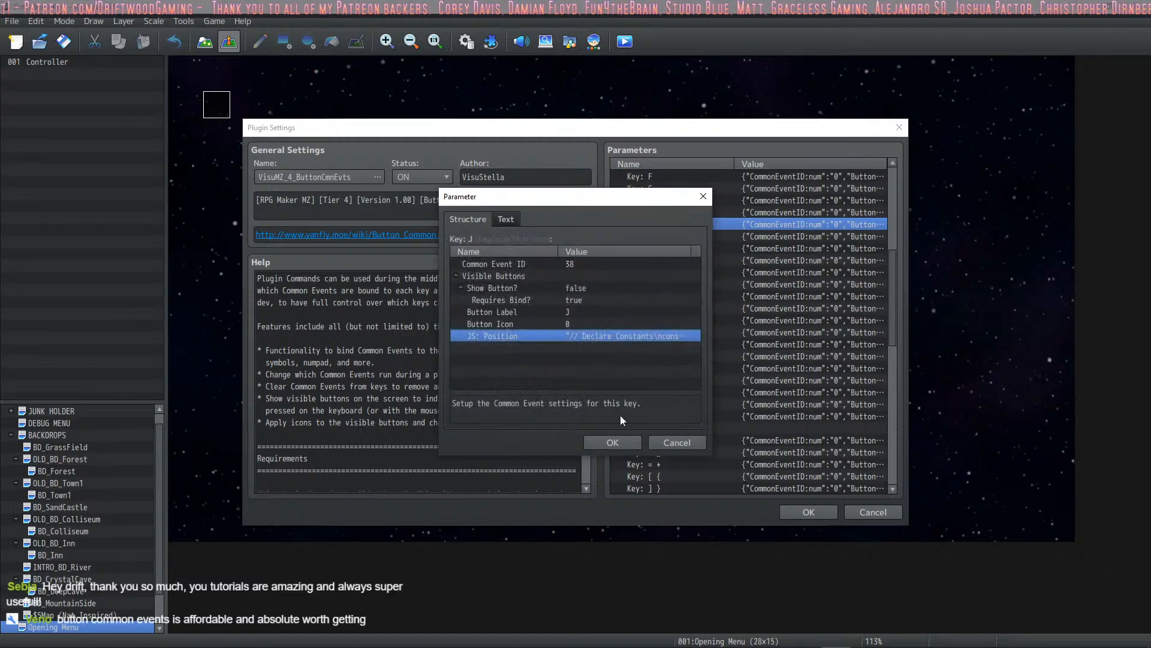
left_click(628, 441)
left_click(805, 514)
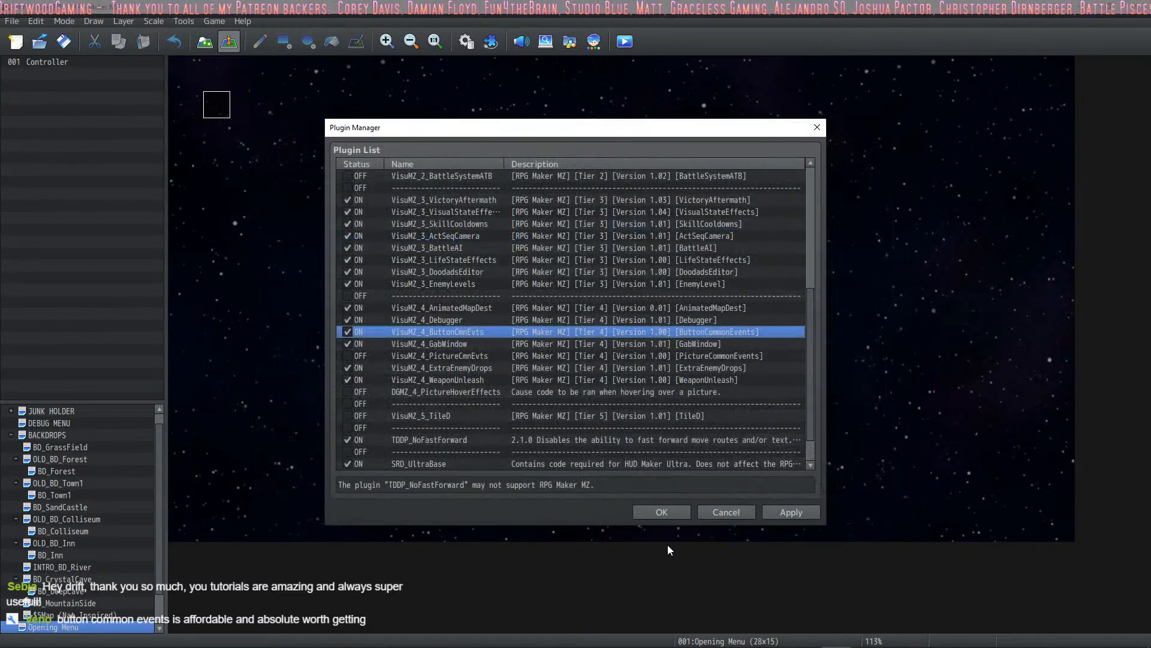
left_click(661, 512)
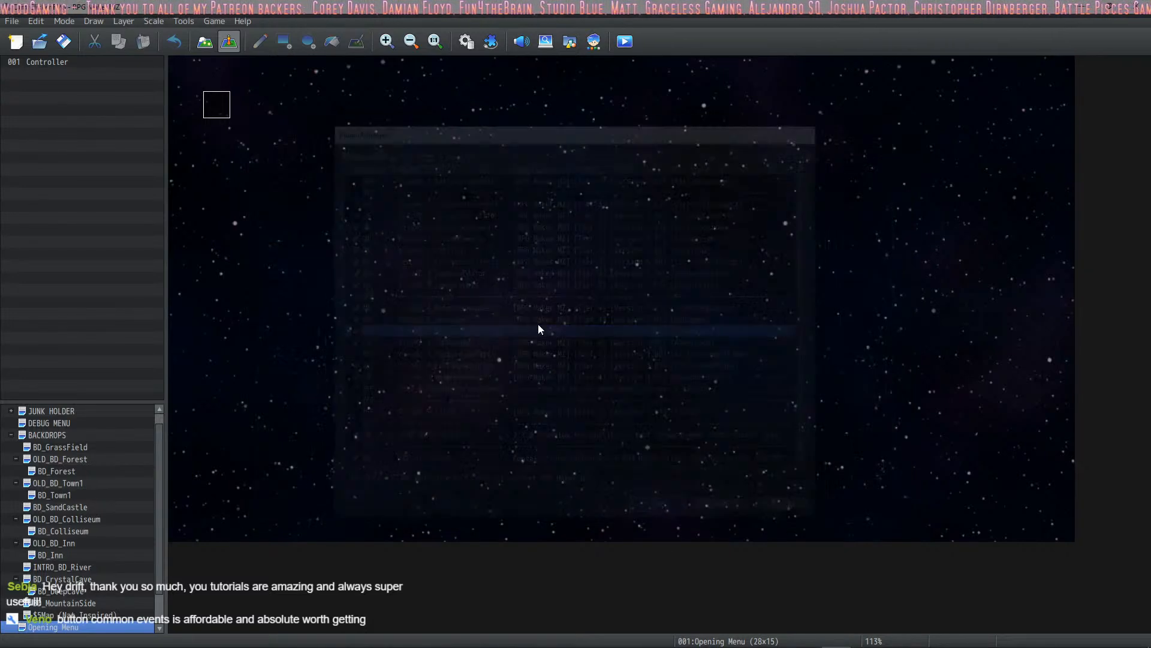
In common event 0038 Button Input System, begin a movement route for the Player with a jump offset of X 2, Y 0.
left_click(467, 43)
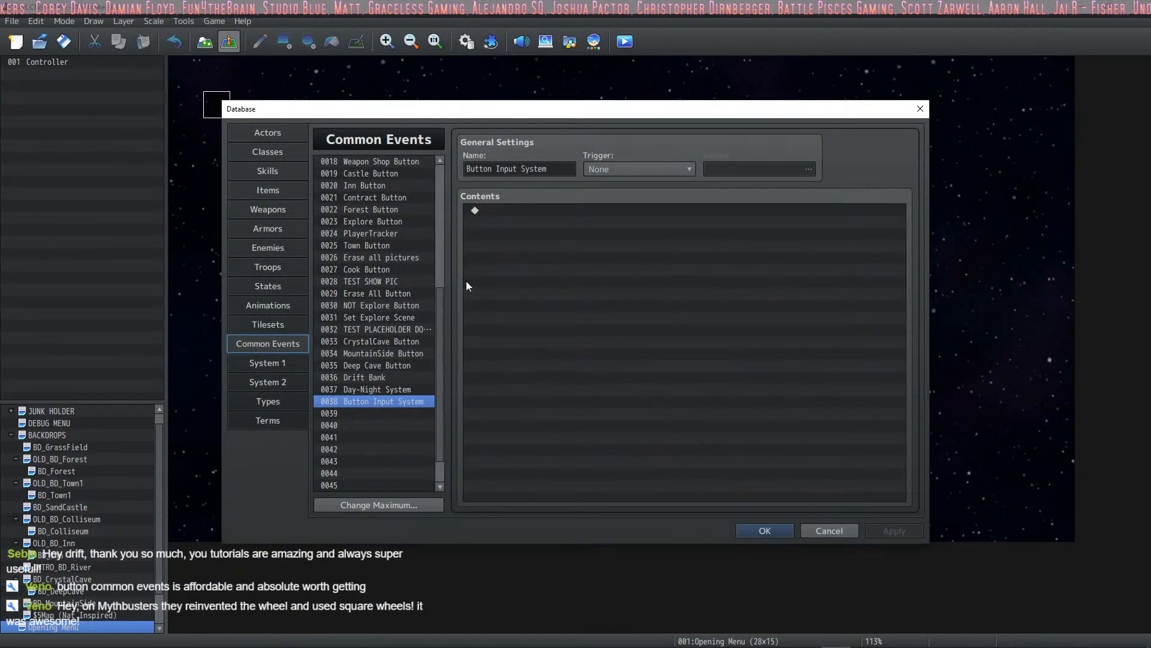
double_click(500, 212)
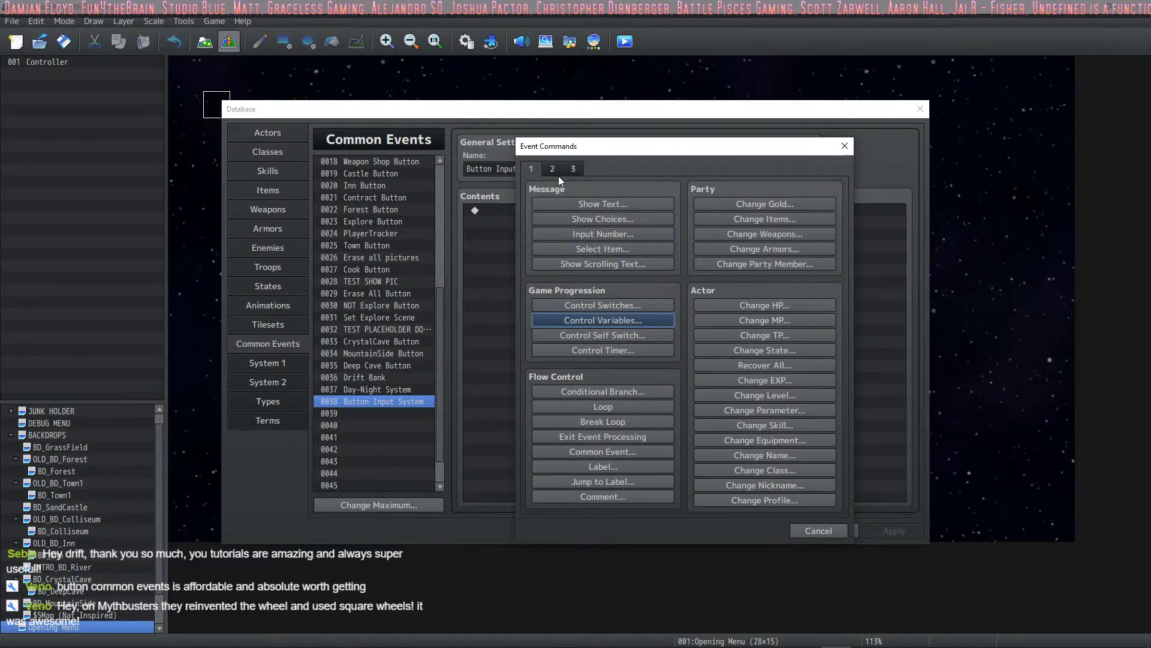
left_click(574, 169)
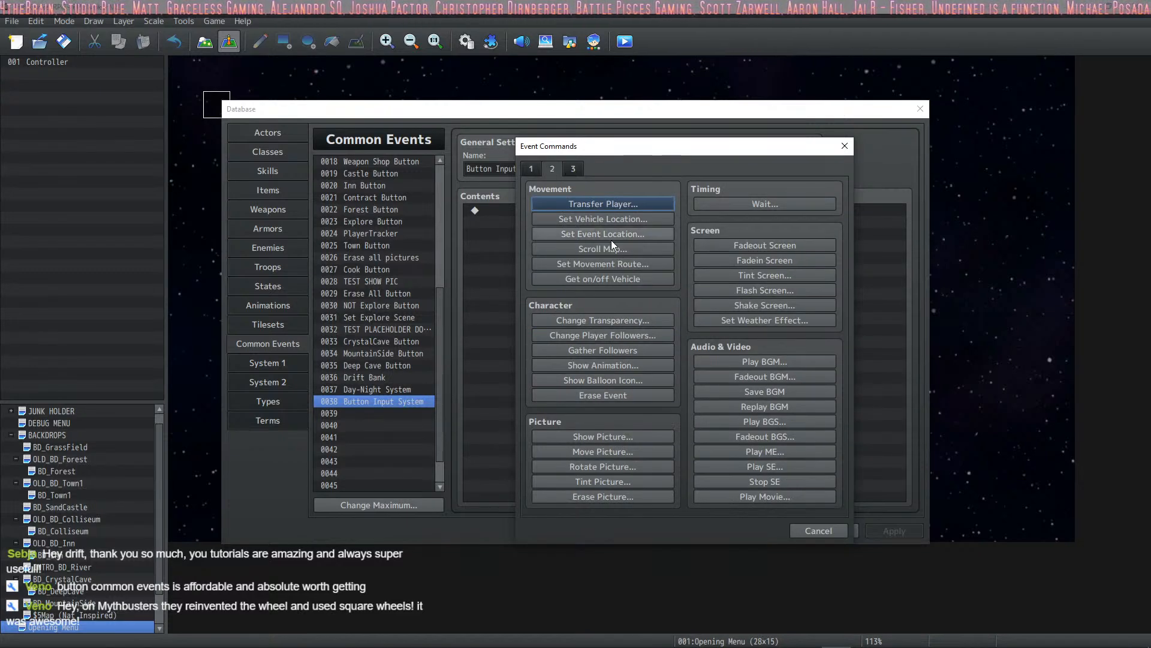
left_click(627, 263)
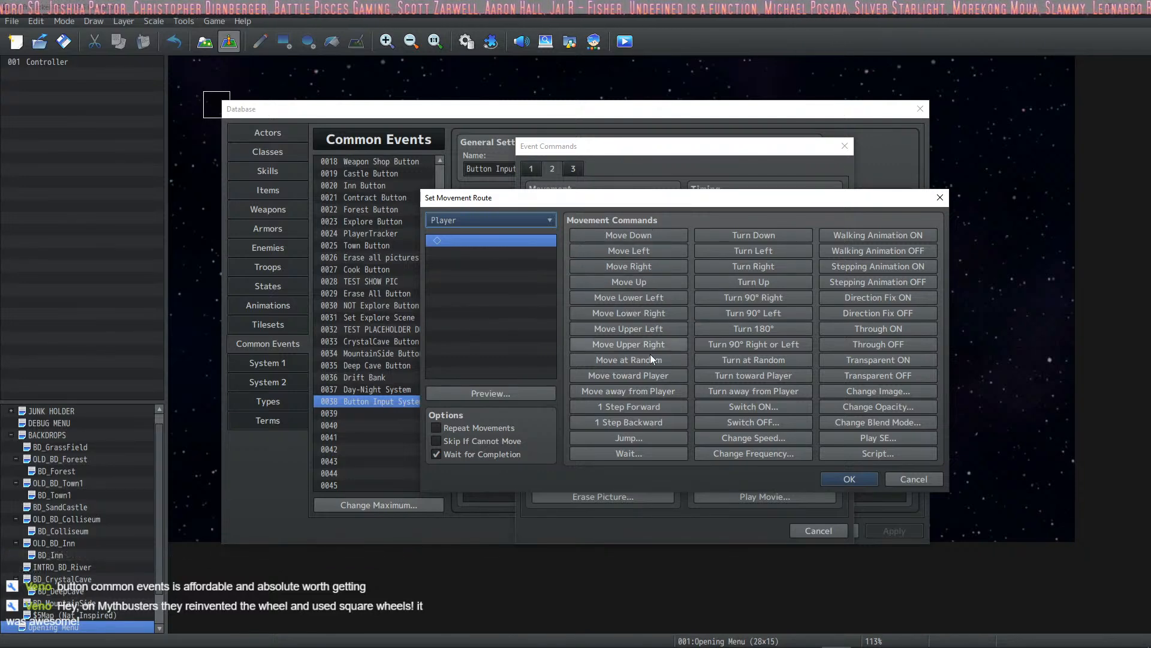
left_click(630, 437)
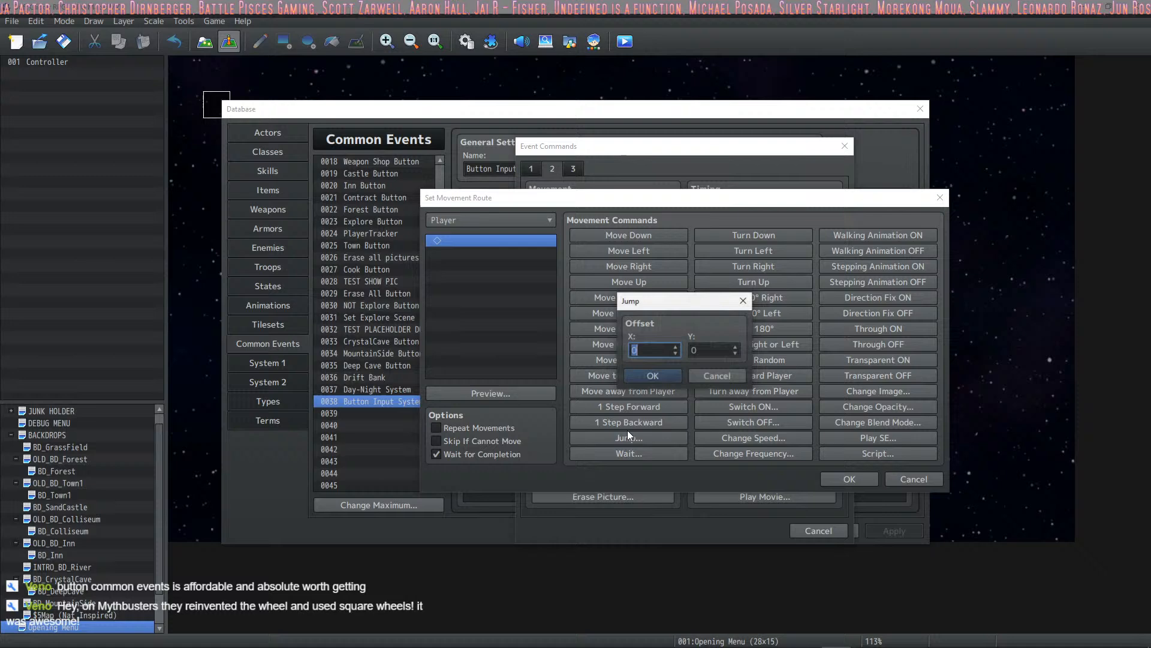
left_click(646, 352)
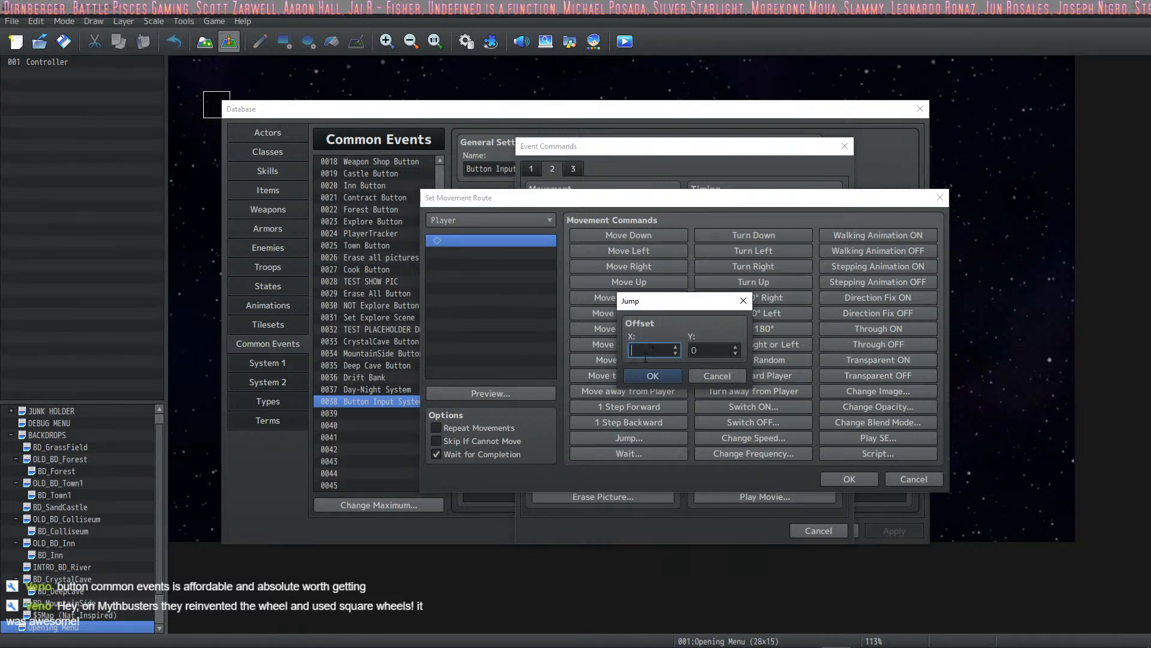
left_click(648, 372)
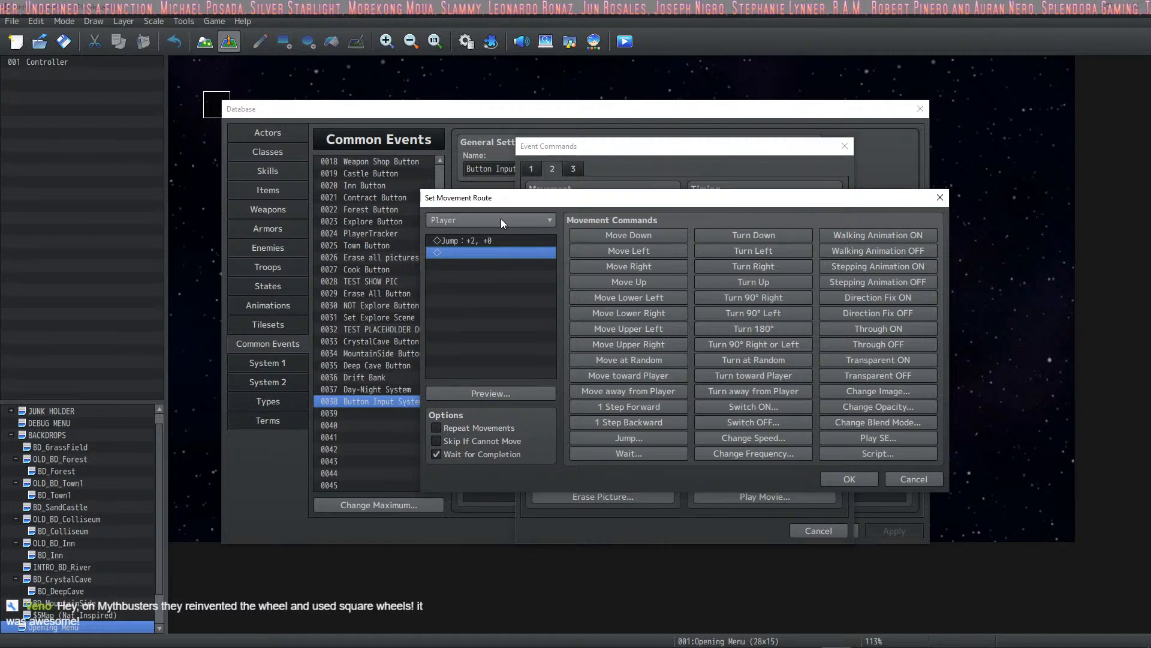
Enable Skip If Cannot Move and disable Wait for Completion for the jump route, and save the common event.
left_click(482, 441)
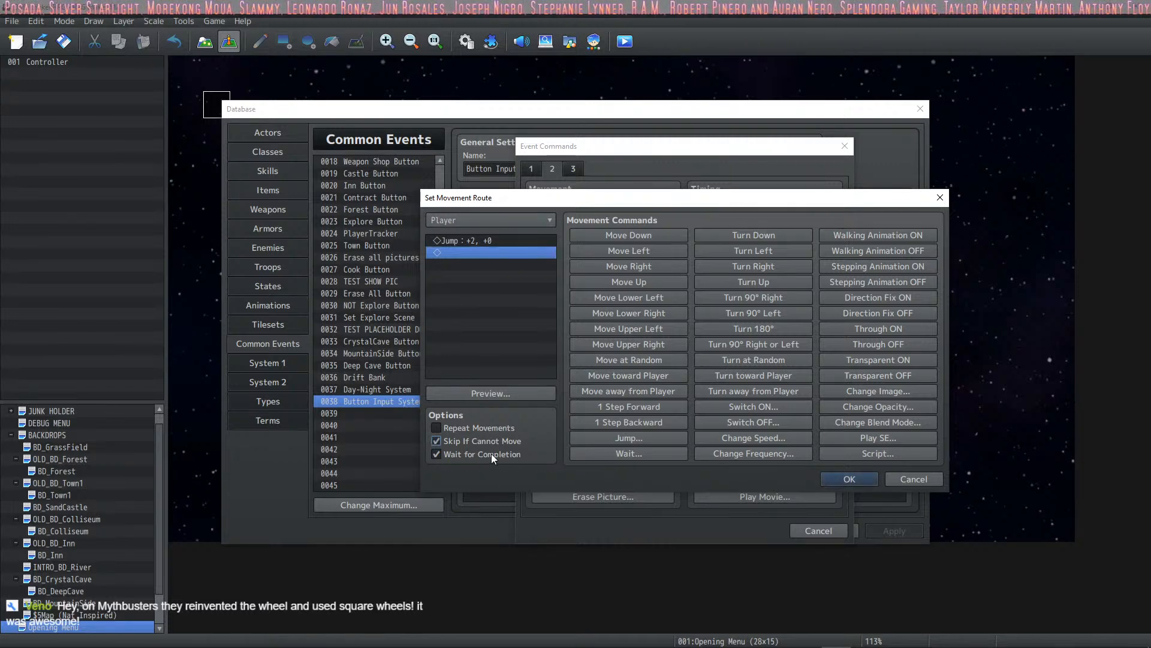
left_click(491, 454)
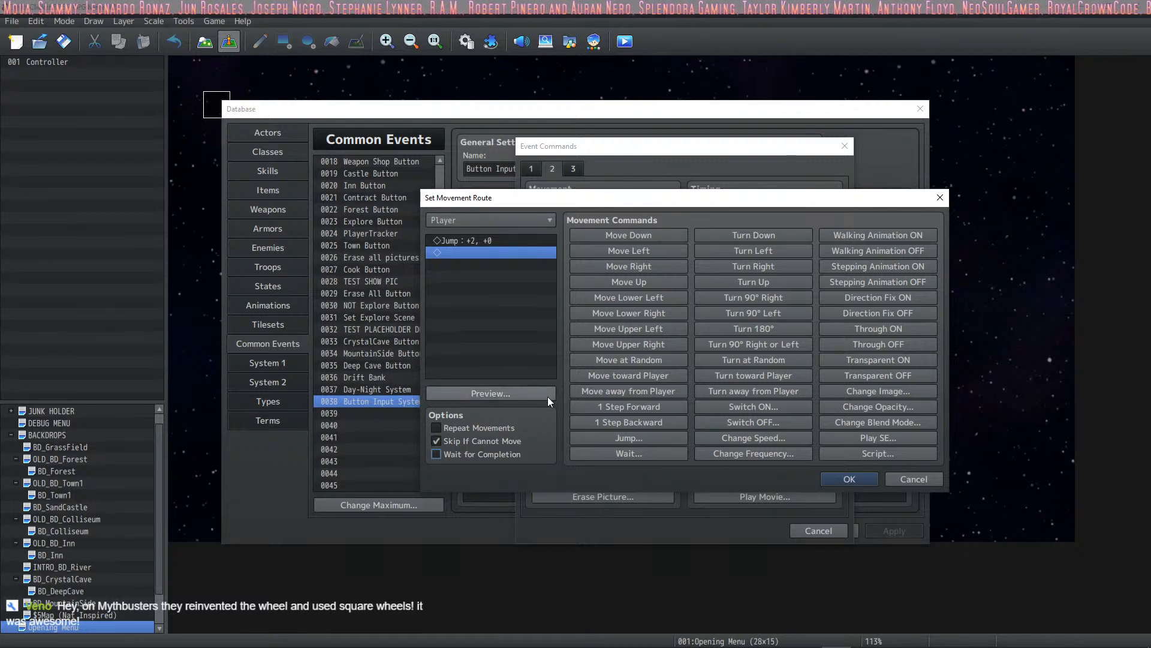
left_click(858, 478)
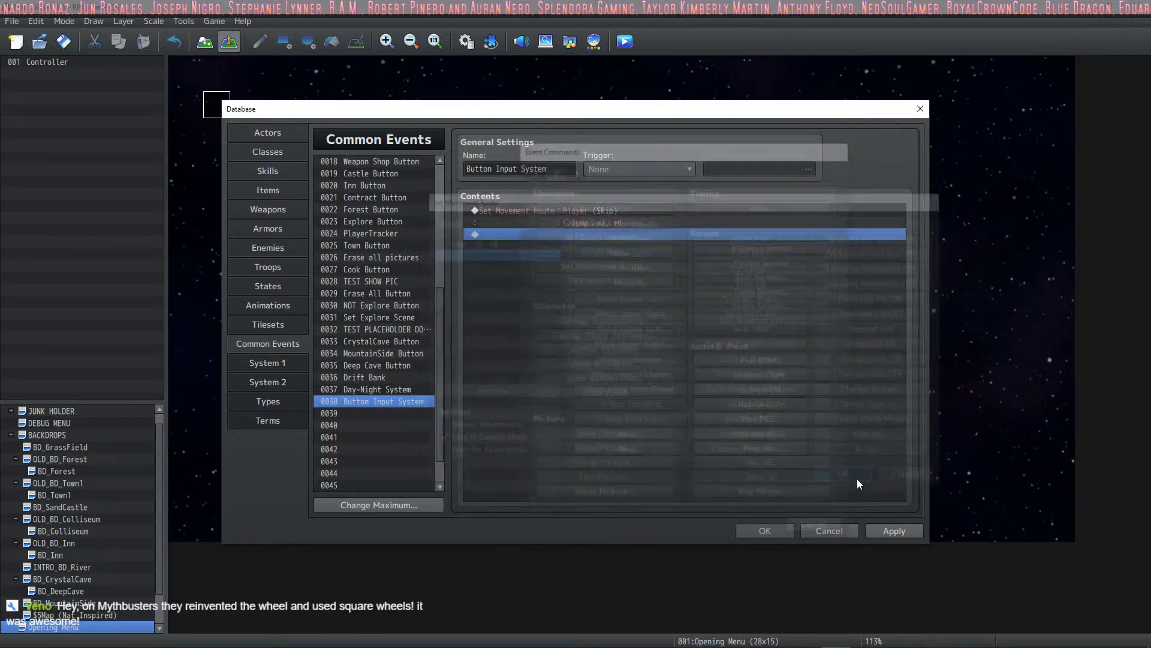
left_click(611, 215)
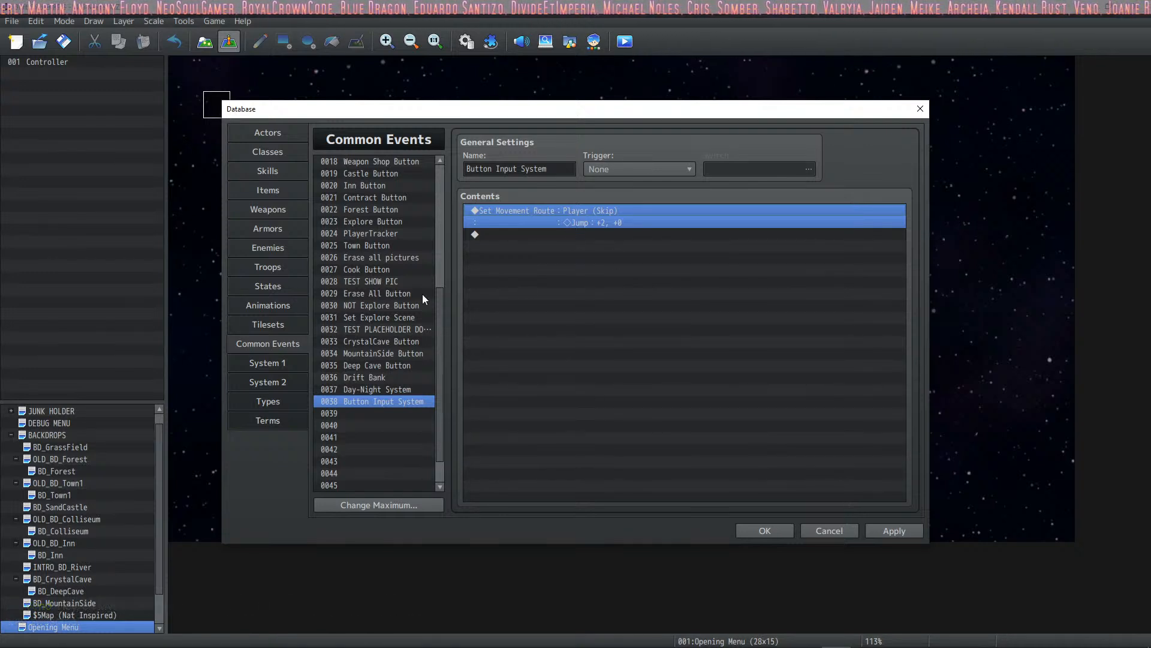
left_click(563, 249)
left_click(567, 221)
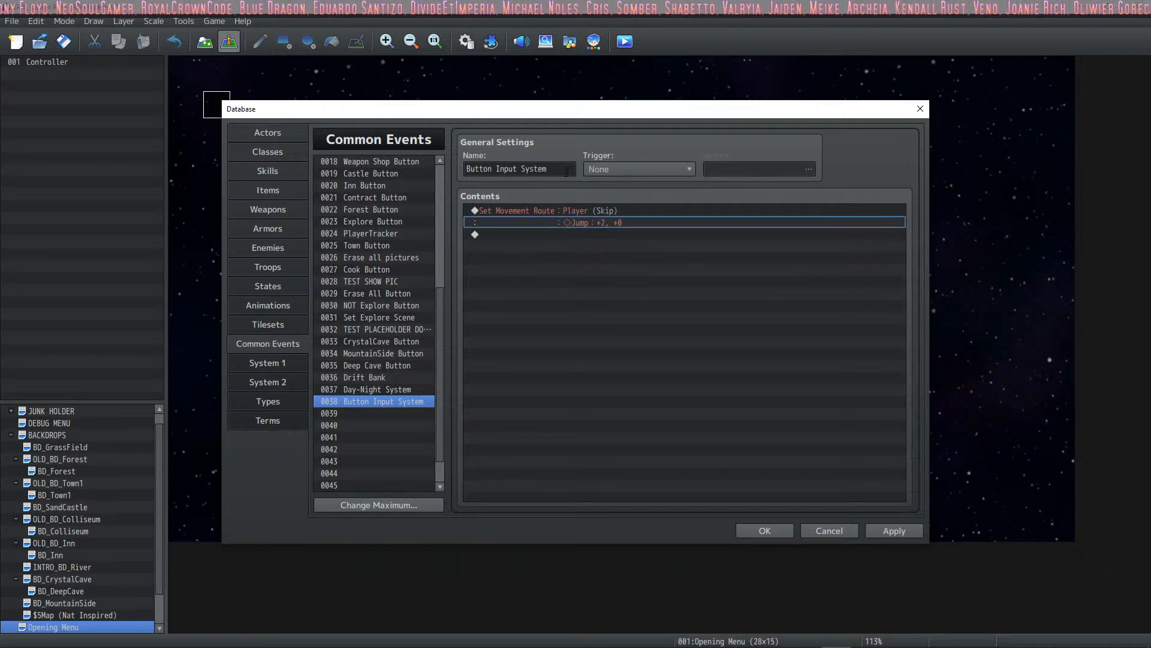
left_click(563, 151)
left_click(570, 217)
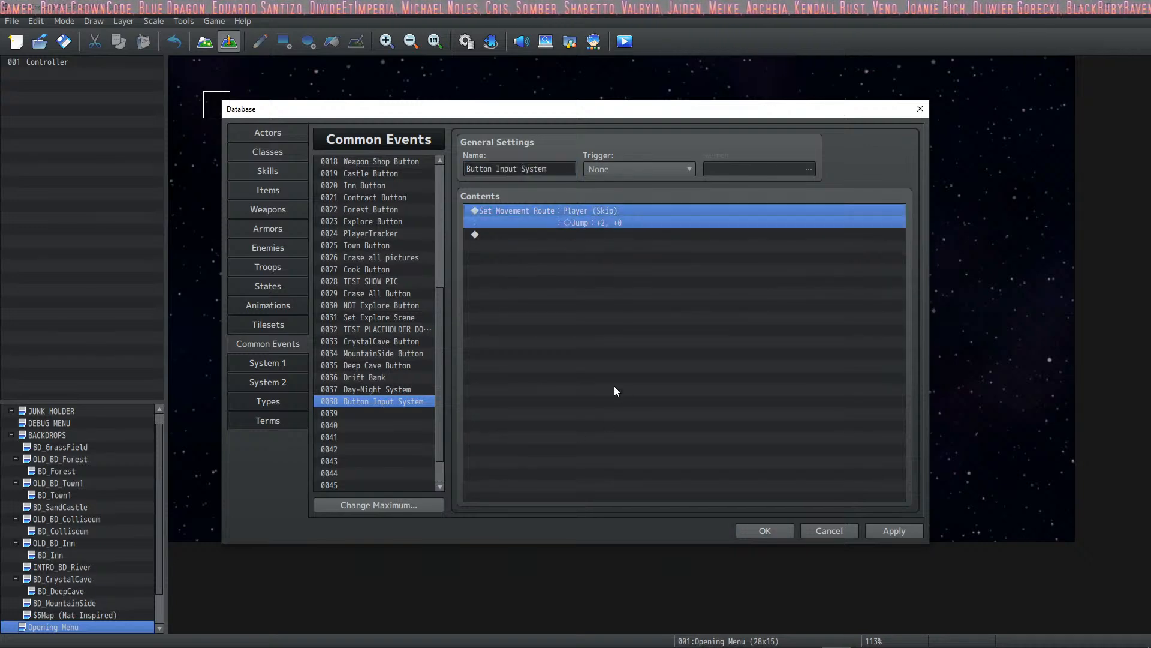
left_click(756, 530)
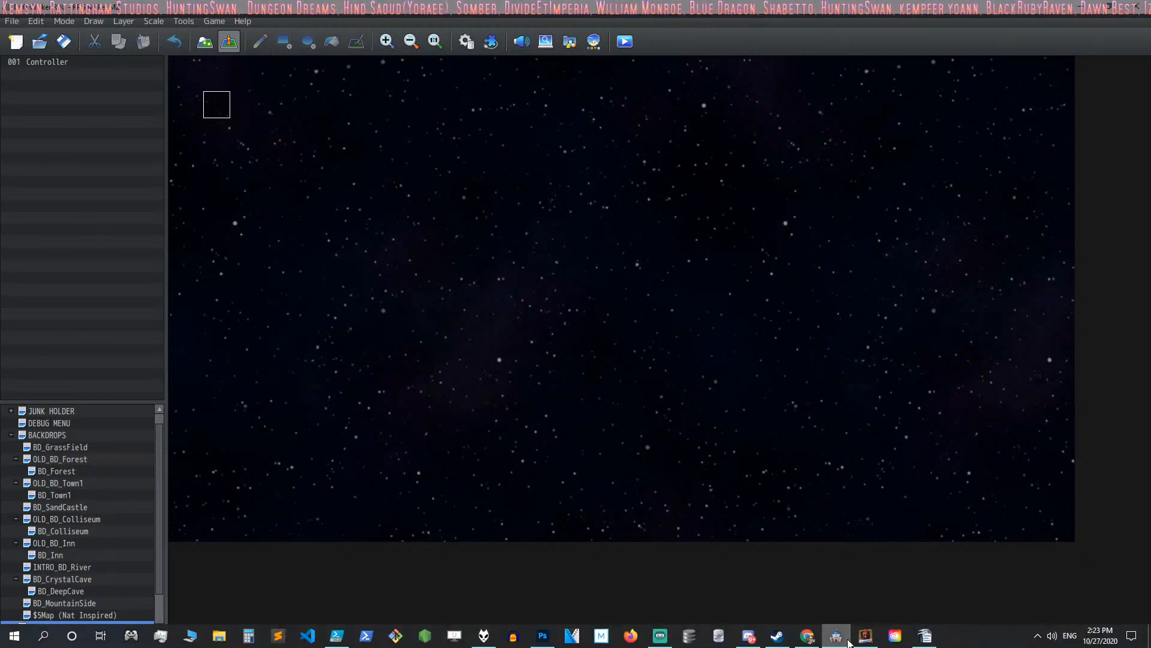
Switch to HUD Maker Ultra and examine the Button HUD and the Enemy Group components of the Battle HUD.
left_click(866, 635)
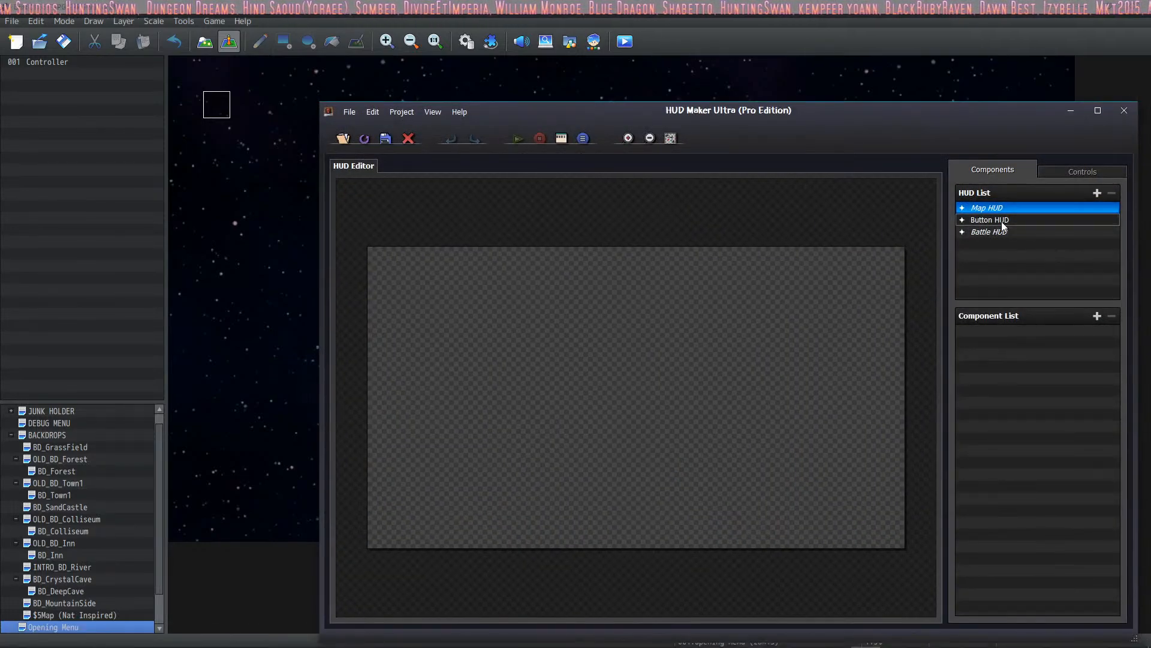
left_click(999, 222)
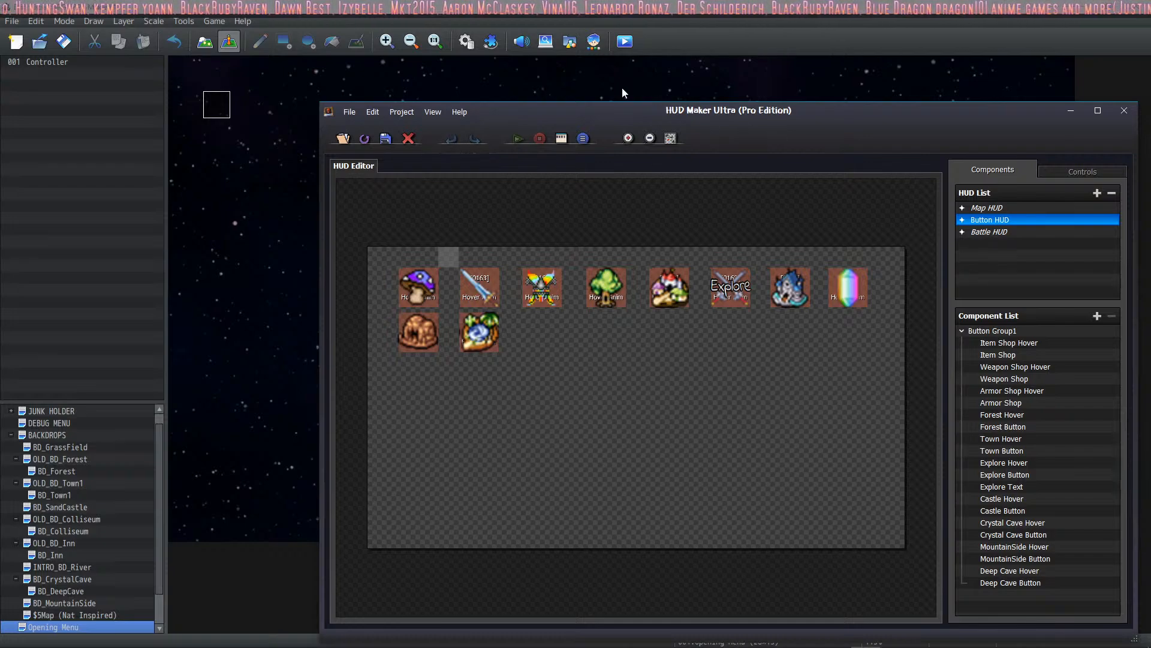
left_click(1009, 234)
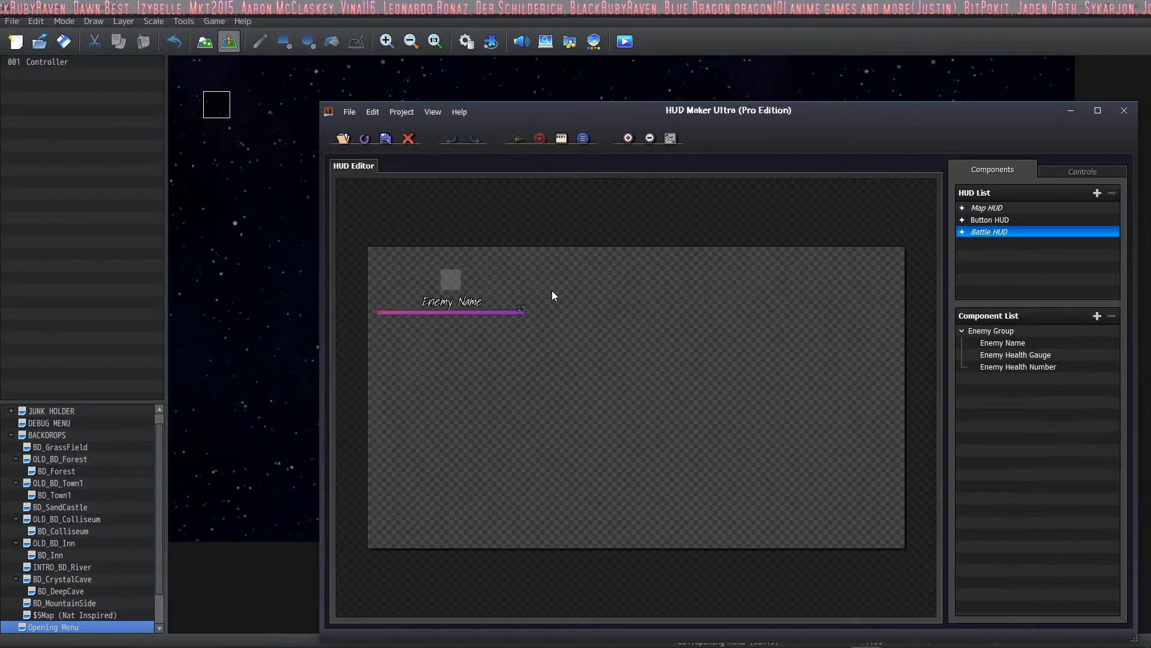
left_click(459, 300)
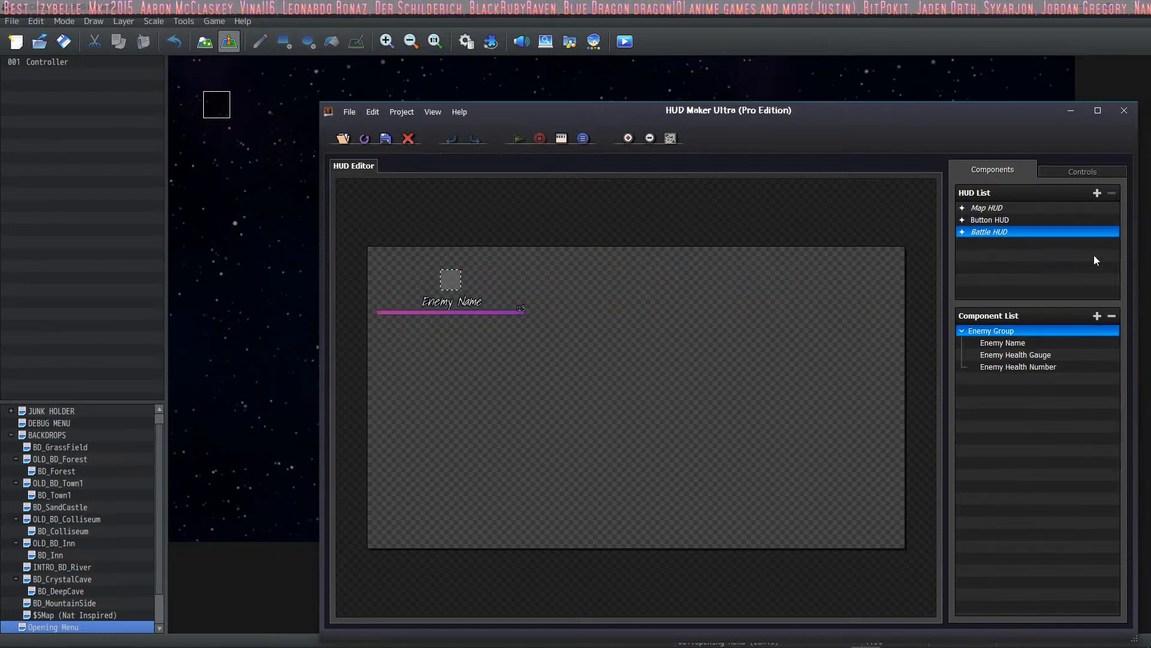
left_click(1009, 344)
left_click(1010, 358)
left_click(1010, 367)
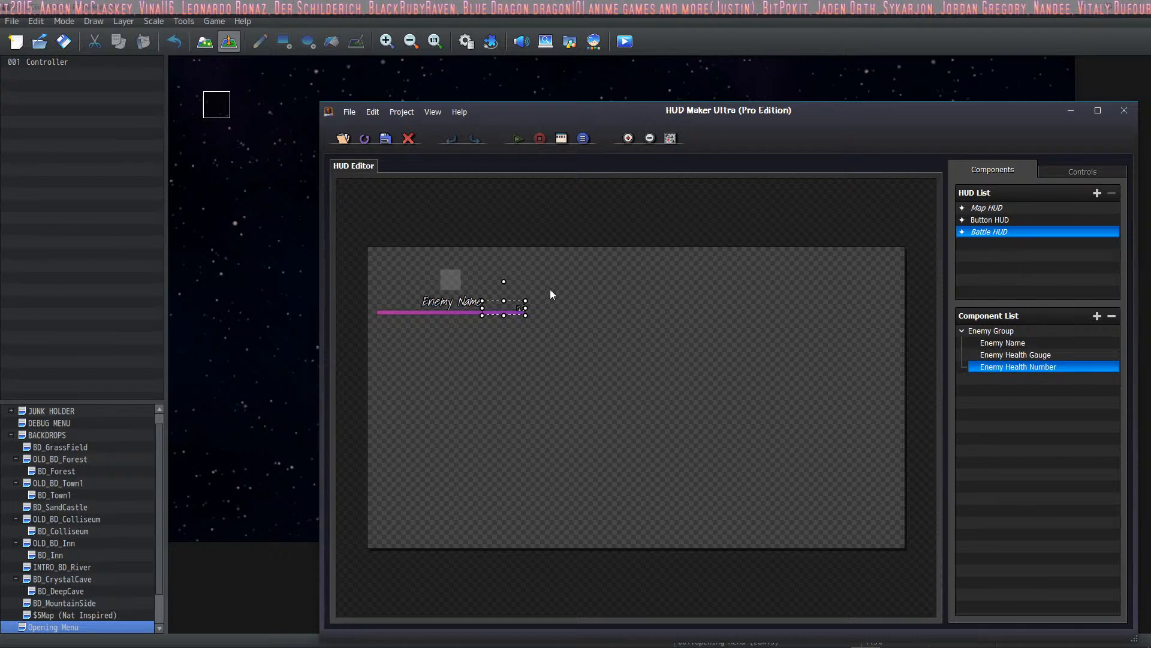
Move the Enemy Group closer to the middle of the Battle HUD canvas and check the Enemy Health Number's properties.
left_click_drag(456, 295, 541, 323)
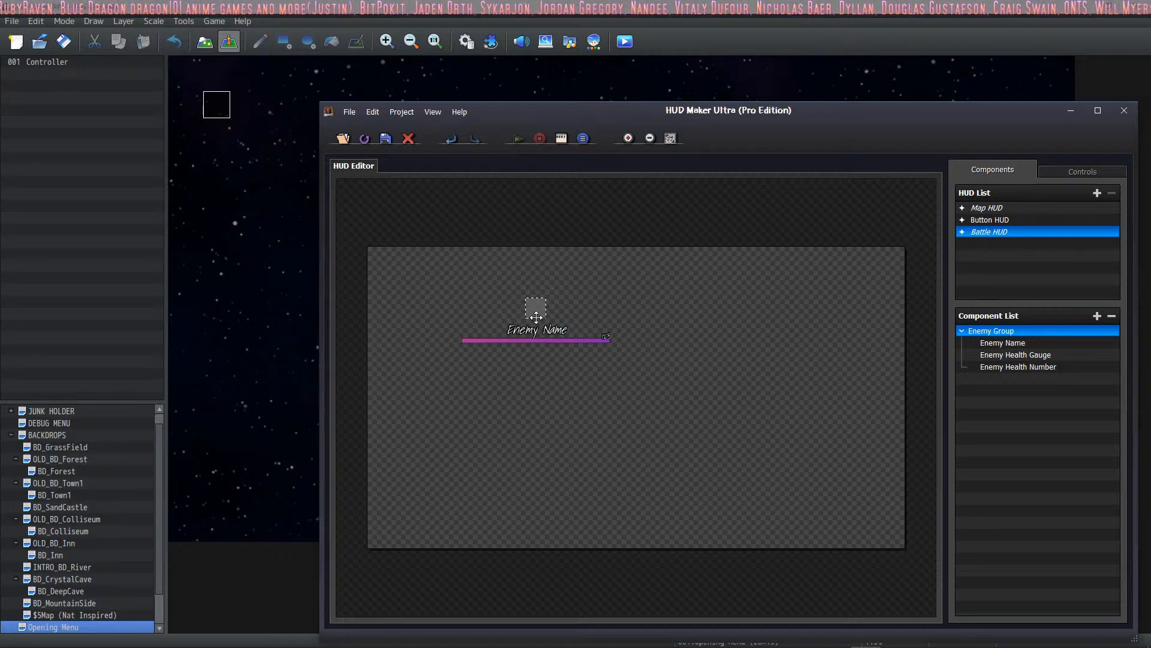
double_click(600, 336)
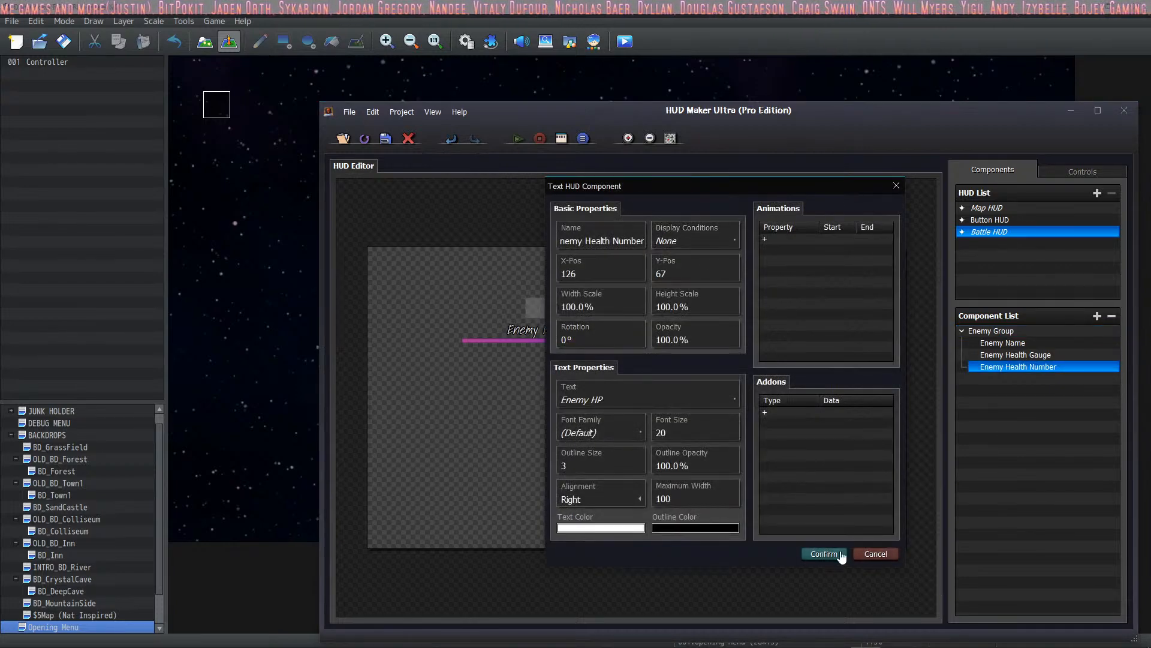
left_click(874, 553)
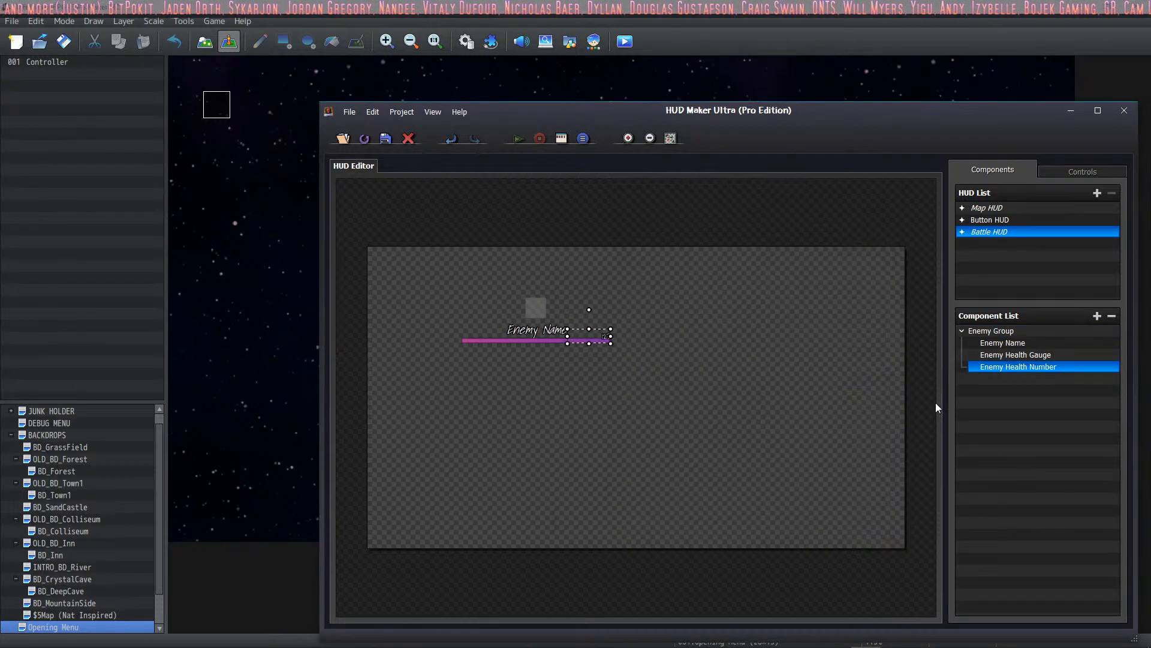
Add a text component named Percent Sign with the plain text % to the Battle HUD, near the end of the health gauge.
left_click(1095, 316)
left_click(686, 312)
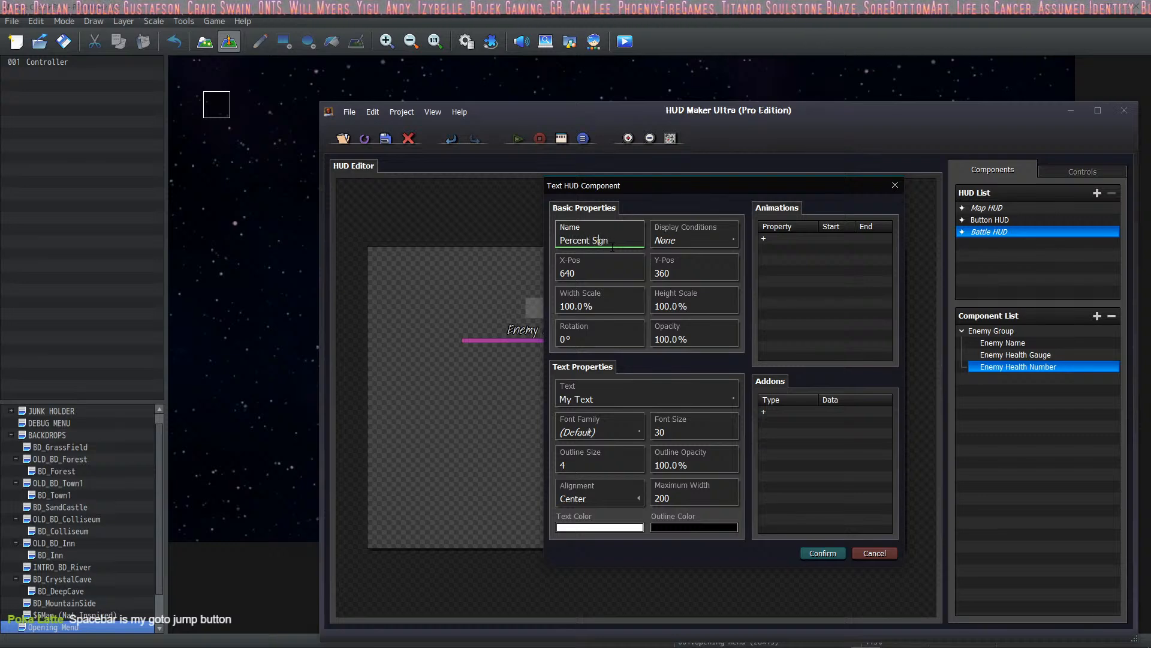
left_click(588, 402)
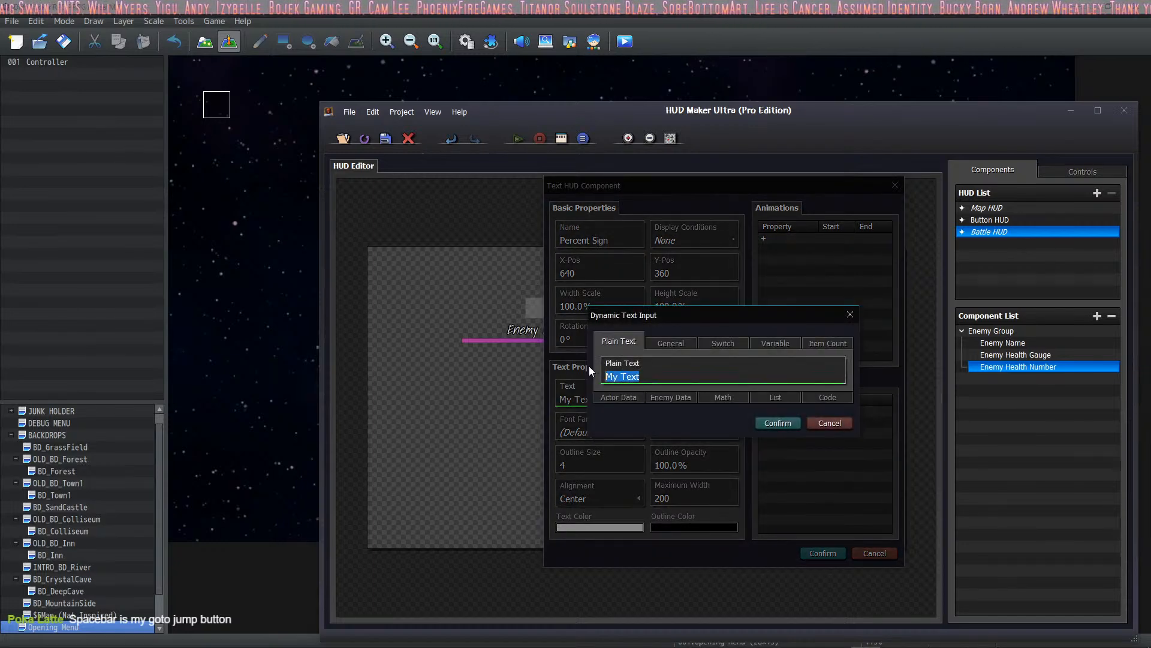
type("%")
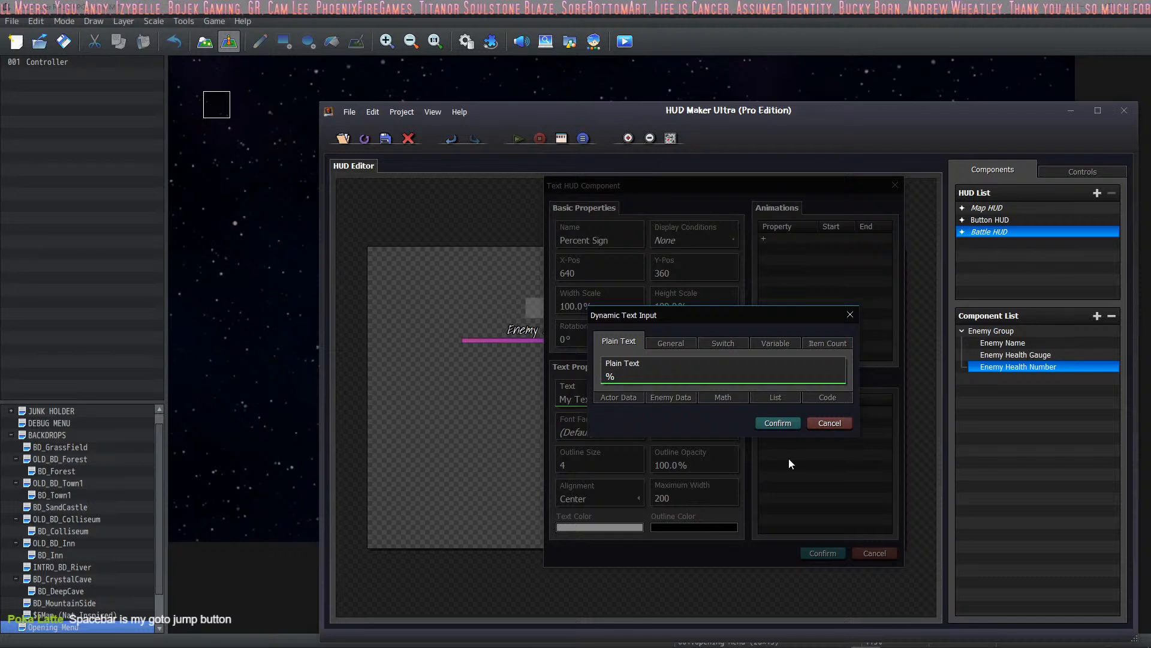
left_click(778, 424)
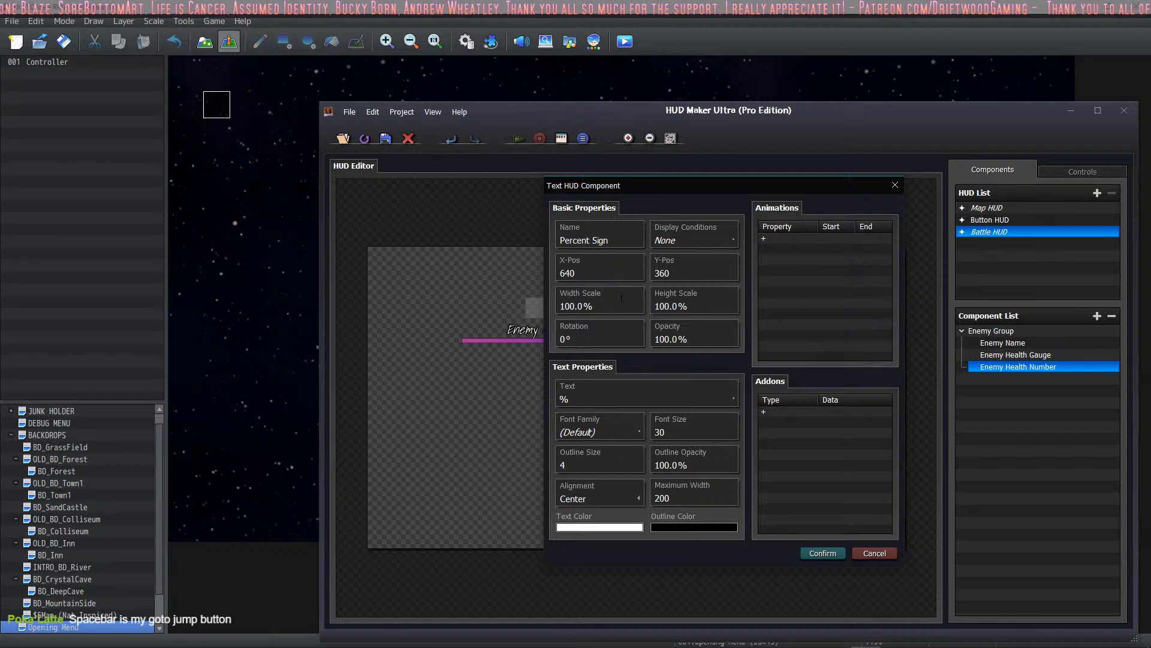
left_click(726, 242)
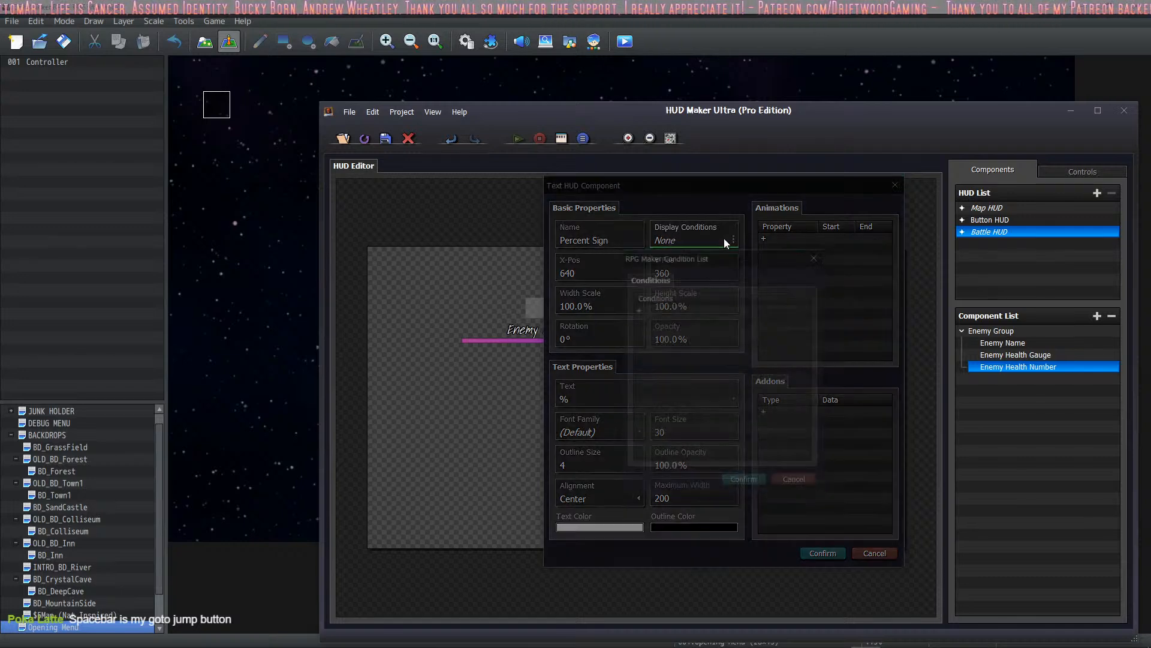
left_click(789, 484)
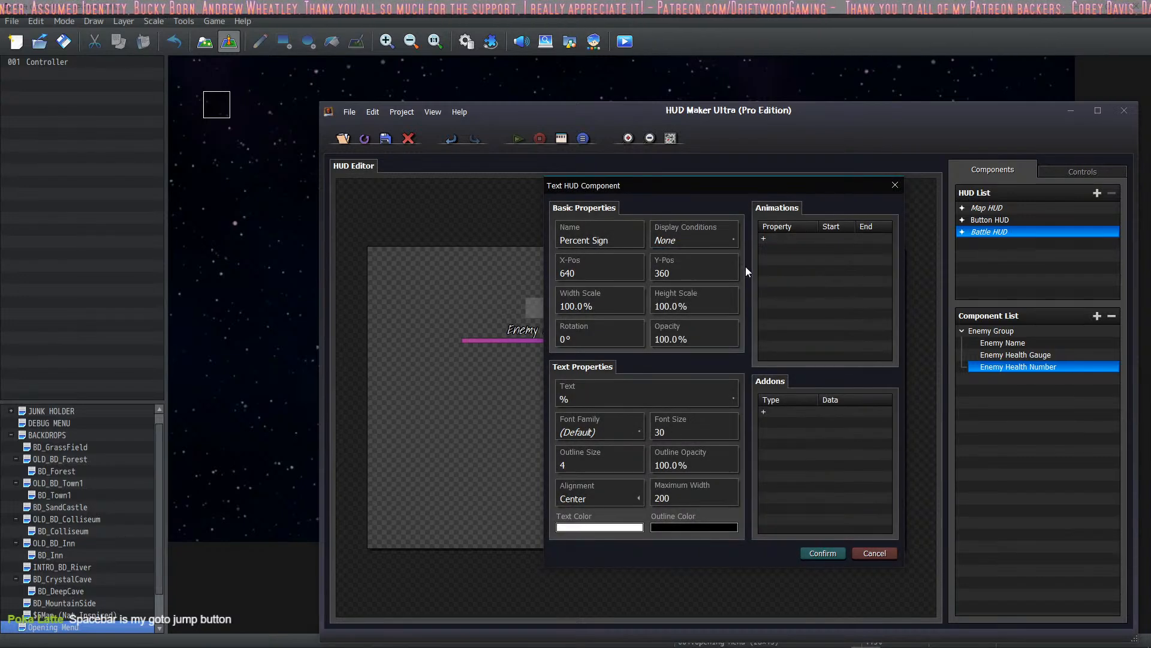
left_click(801, 554)
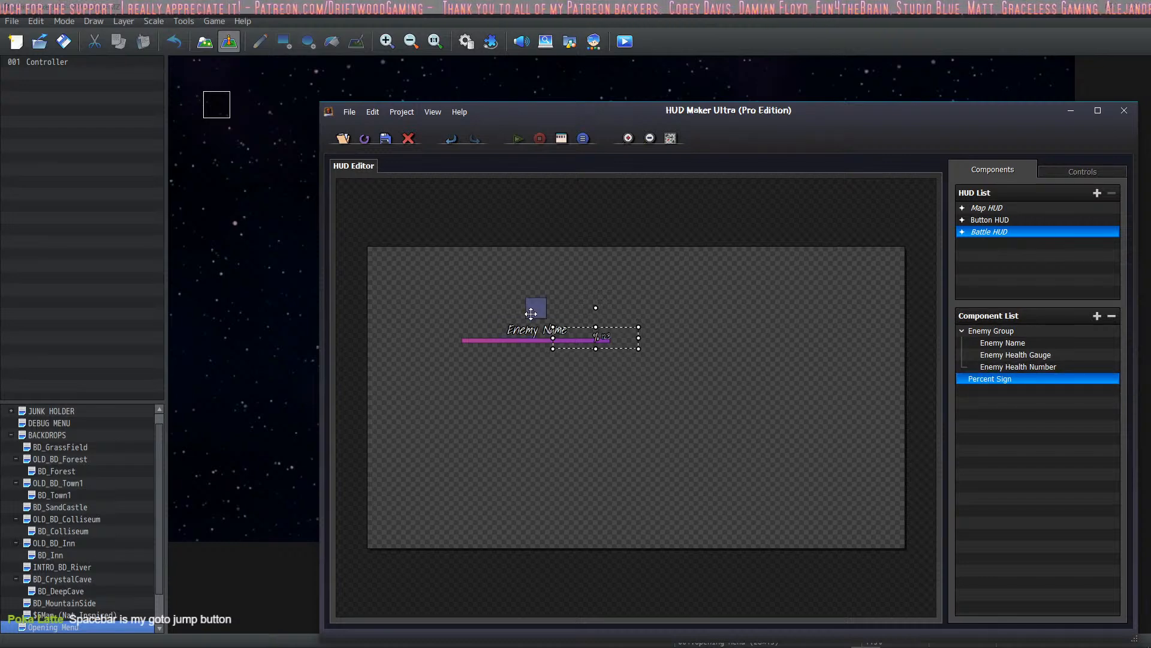
Nest Percent Sign inside Enemy Group above Enemy Health Number, and reposition the whole group on the canvas.
mouse_move(531, 313)
left_mouse_down()
mouse_move(488, 308)
mouse_move(555, 323)
mouse_move(526, 308)
mouse_move(537, 305)
left_mouse_up()
left_click(999, 379)
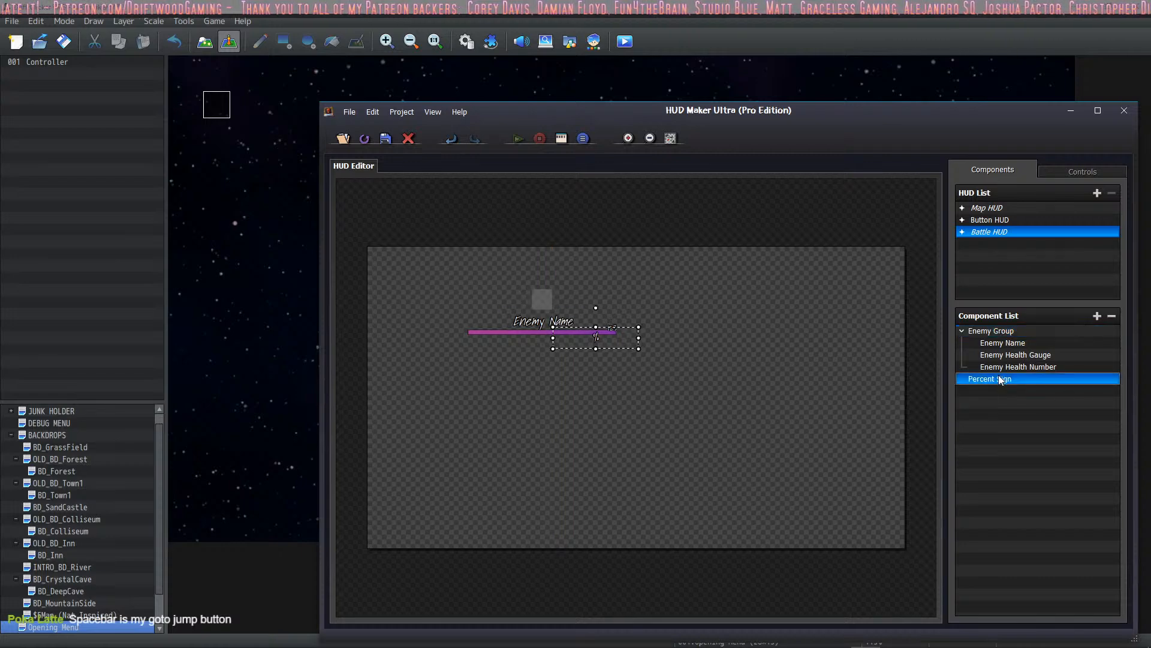
mouse_move(1000, 376)
left_mouse_down()
mouse_move(1018, 368)
mouse_move(1012, 385)
mouse_move(1015, 371)
left_mouse_up()
left_click_drag(567, 322, 634, 337)
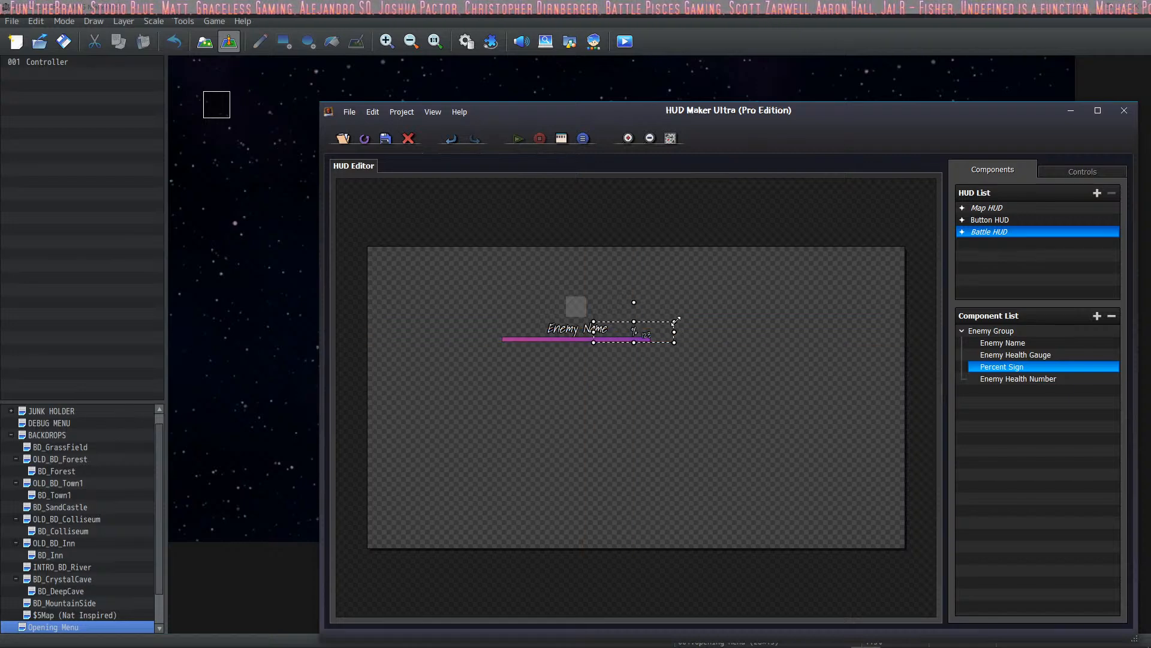
Resize the Percent Sign text slightly and align it beside the enemy health number.
left_click_drag(678, 323, 684, 326)
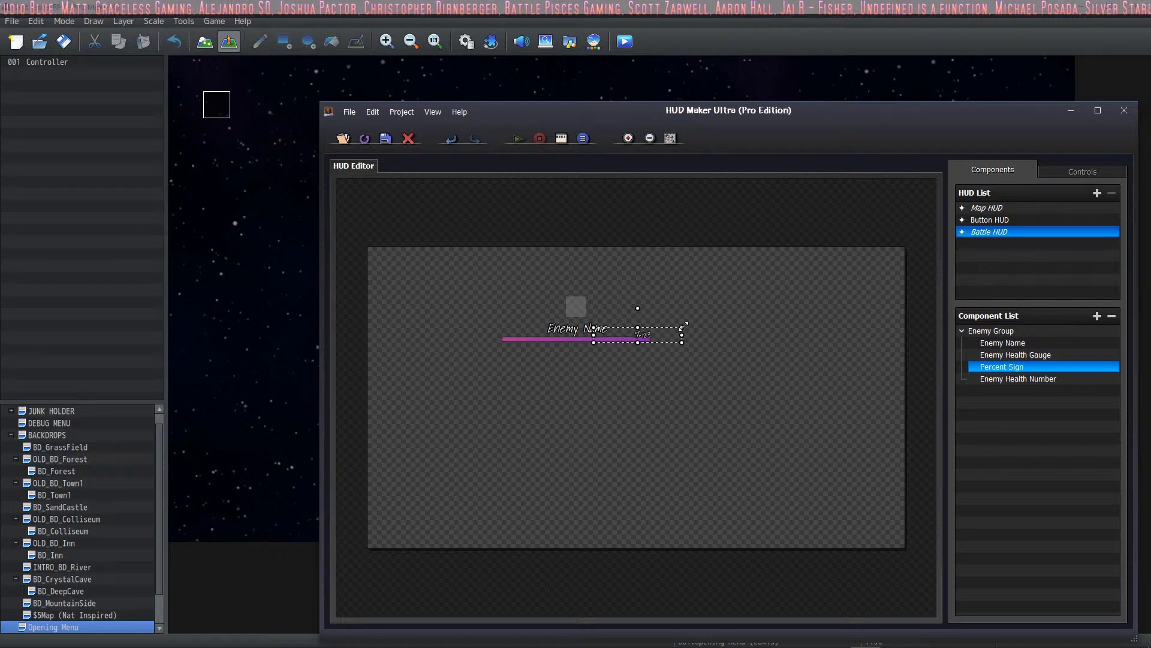
left_click_drag(594, 342, 590, 347)
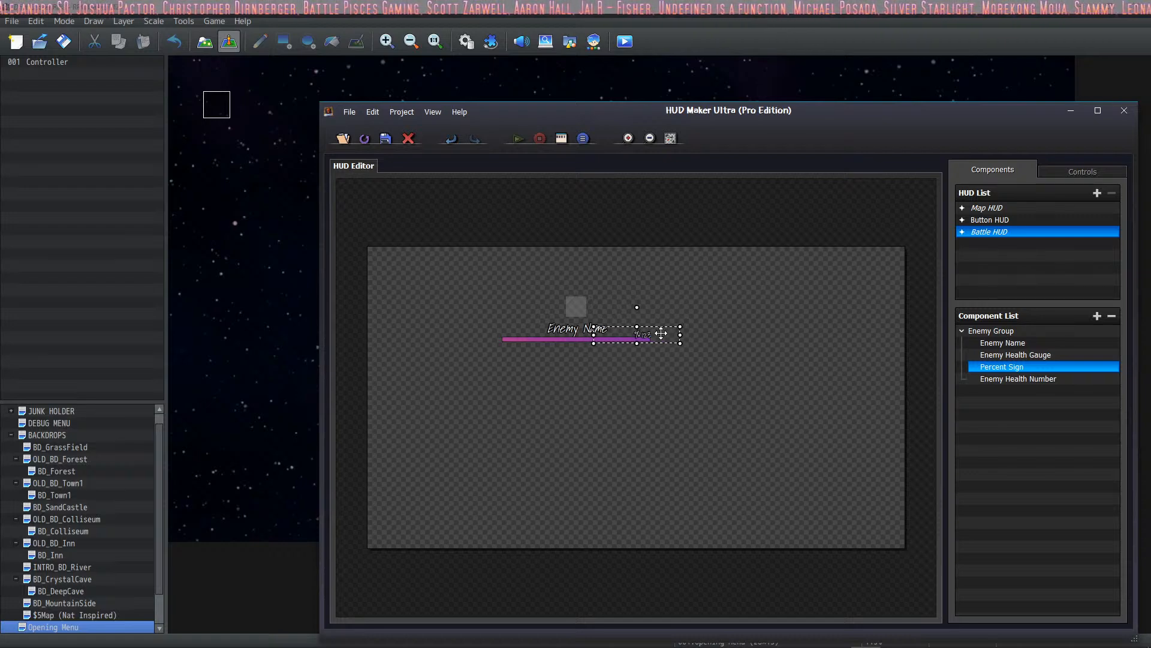
left_click_drag(660, 334, 660, 334)
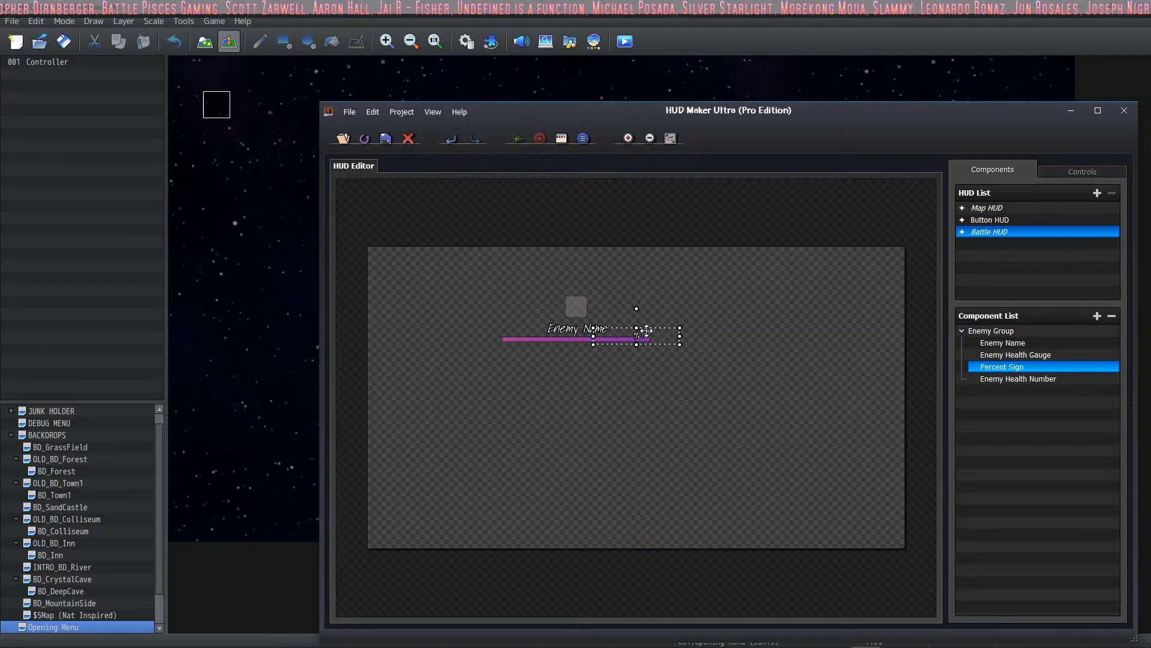
left_click(1043, 343)
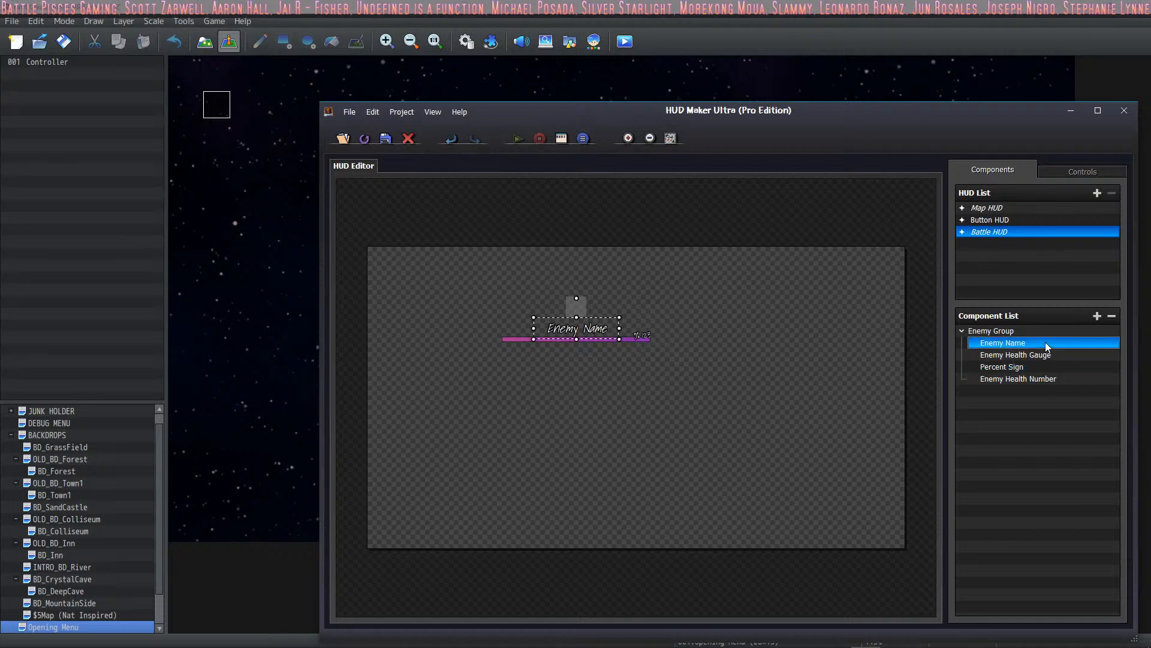
Check the Enemy Group's child components and move the whole group near the upper-left corner of the Battle HUD canvas.
left_click(1038, 355)
left_click(1022, 367)
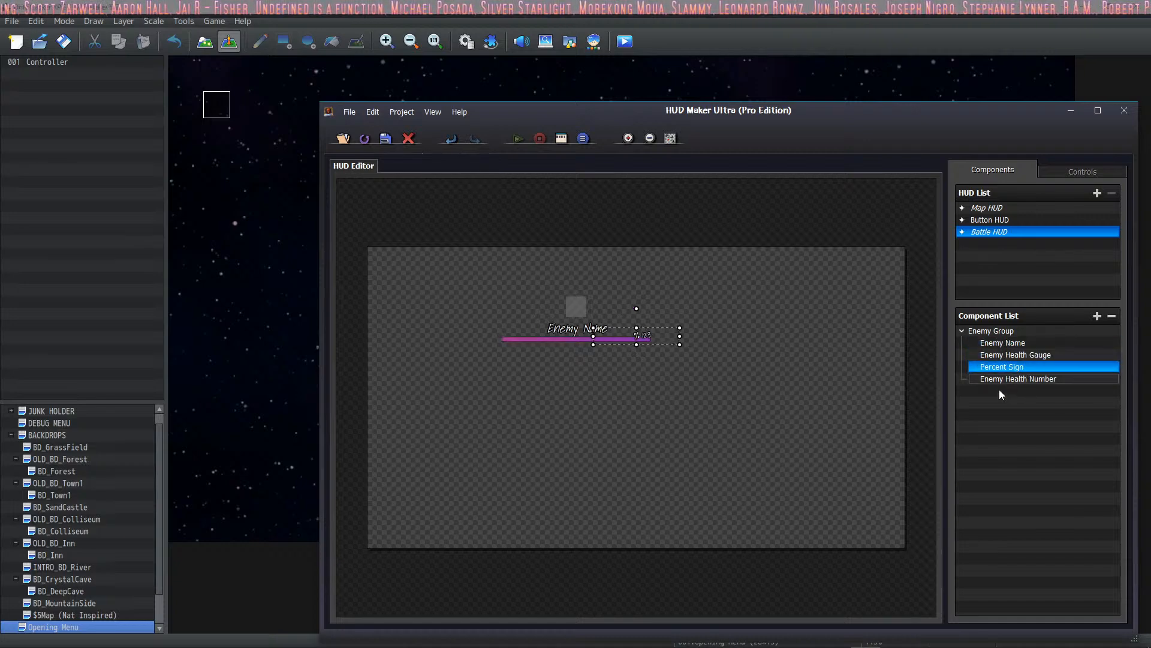
left_click(1007, 381)
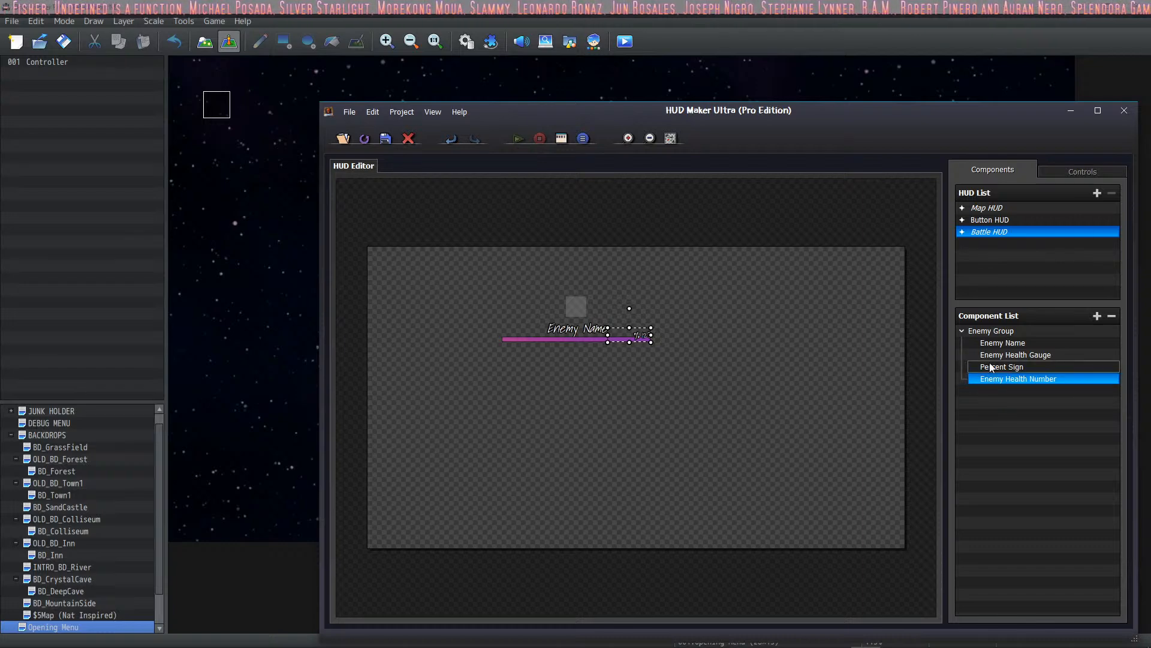
left_click(1017, 368)
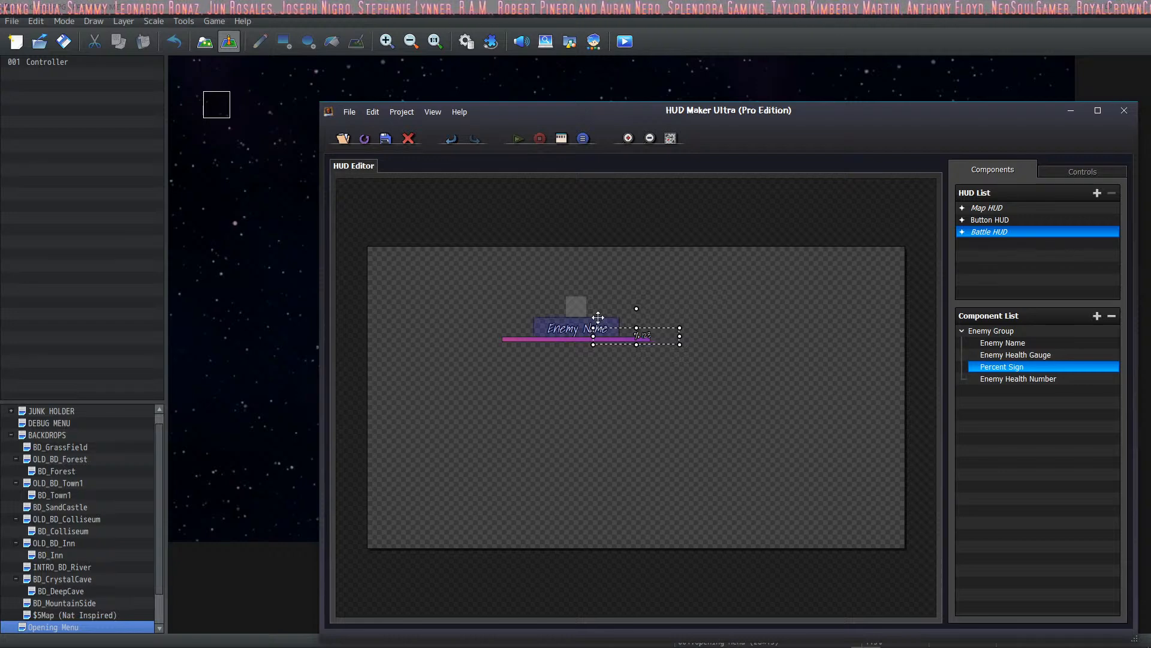
left_click_drag(575, 306, 459, 298)
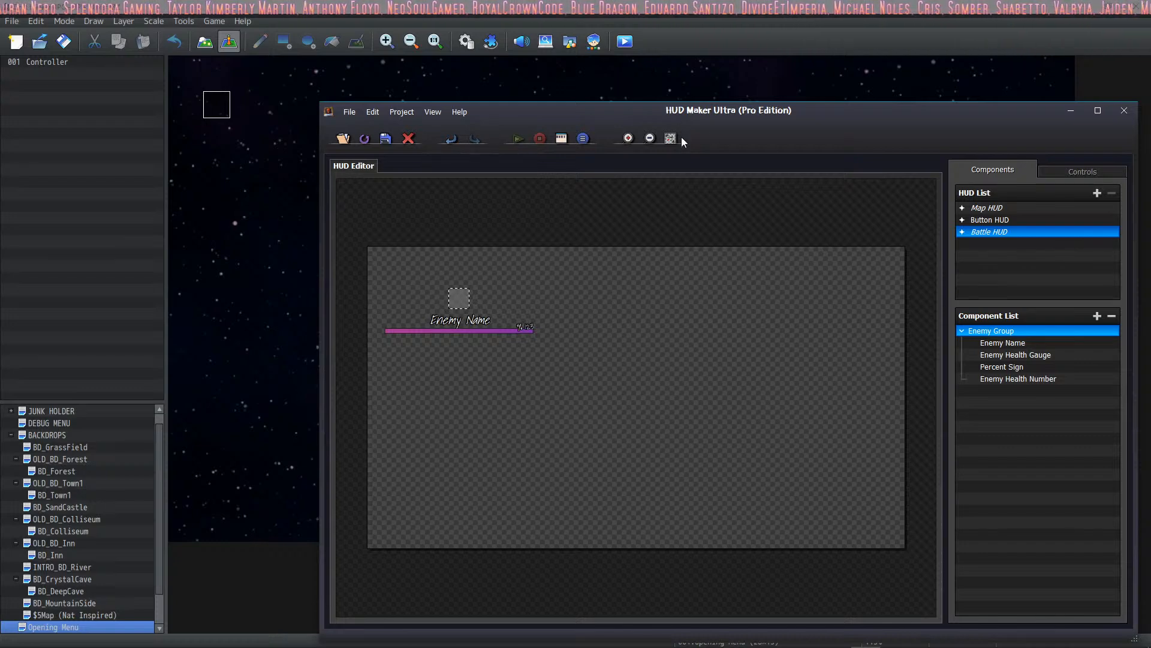
Compare the contents of the Button HUD with those of the Battle HUD.
left_click(989, 220)
left_click(990, 231)
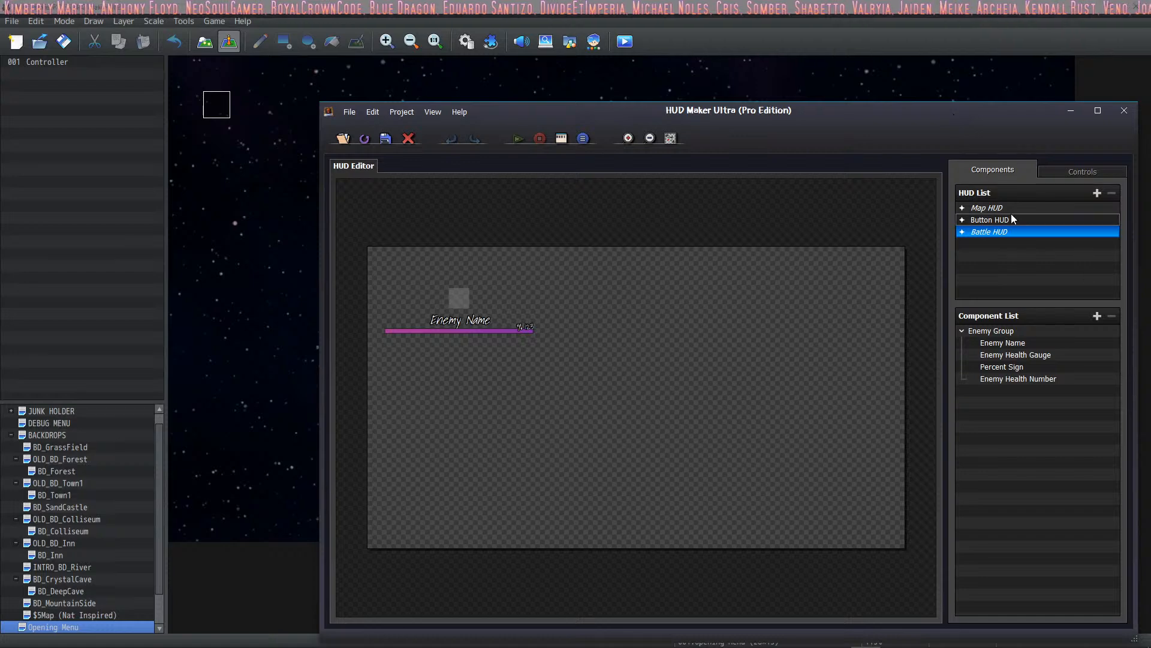
left_click(989, 220)
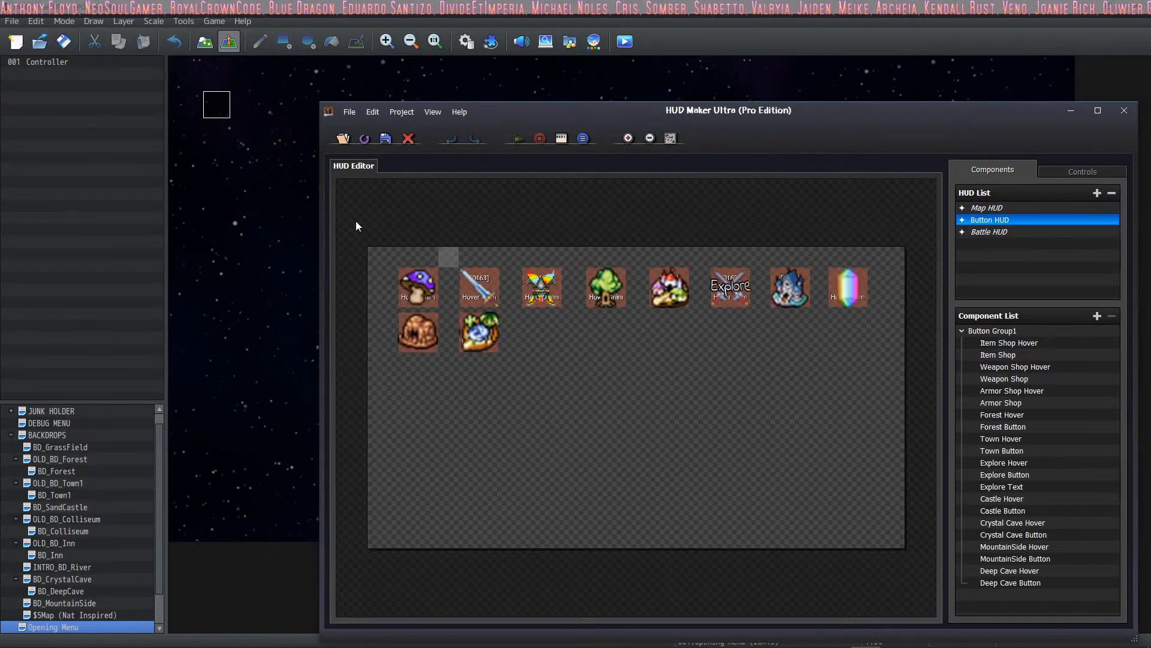
left_click(989, 234)
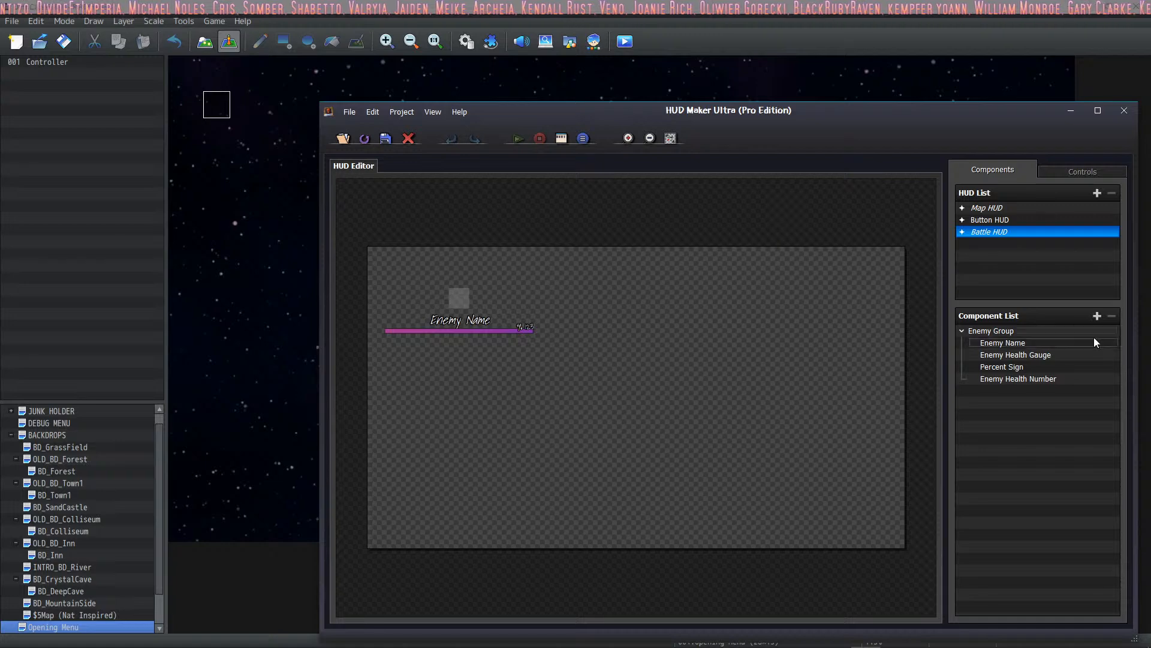
Delete the Percent Sign component from the Enemy Group and shift the group slightly on the Battle HUD canvas.
left_click(1016, 368)
left_click(1013, 381)
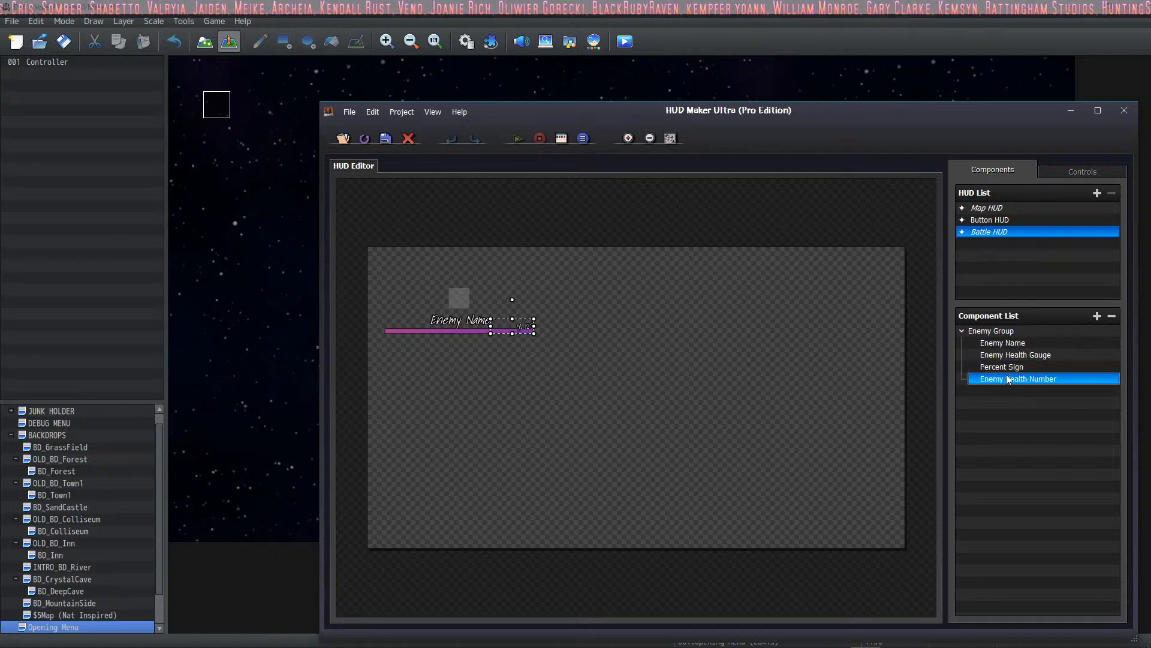
left_click(1029, 367)
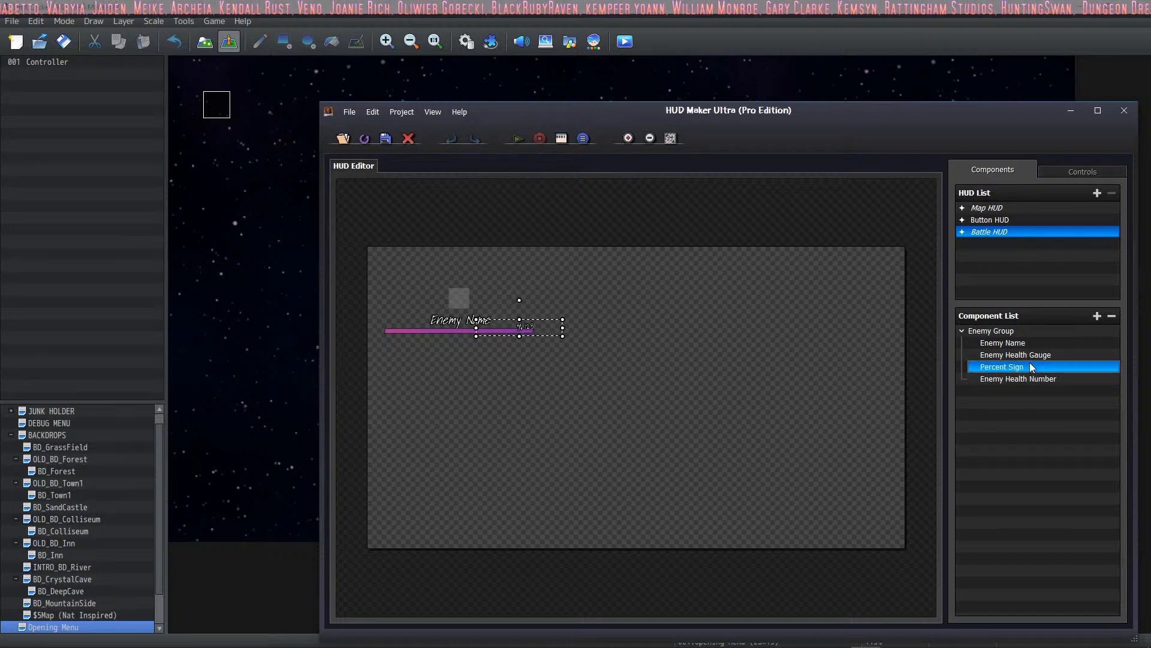
key("Delete")
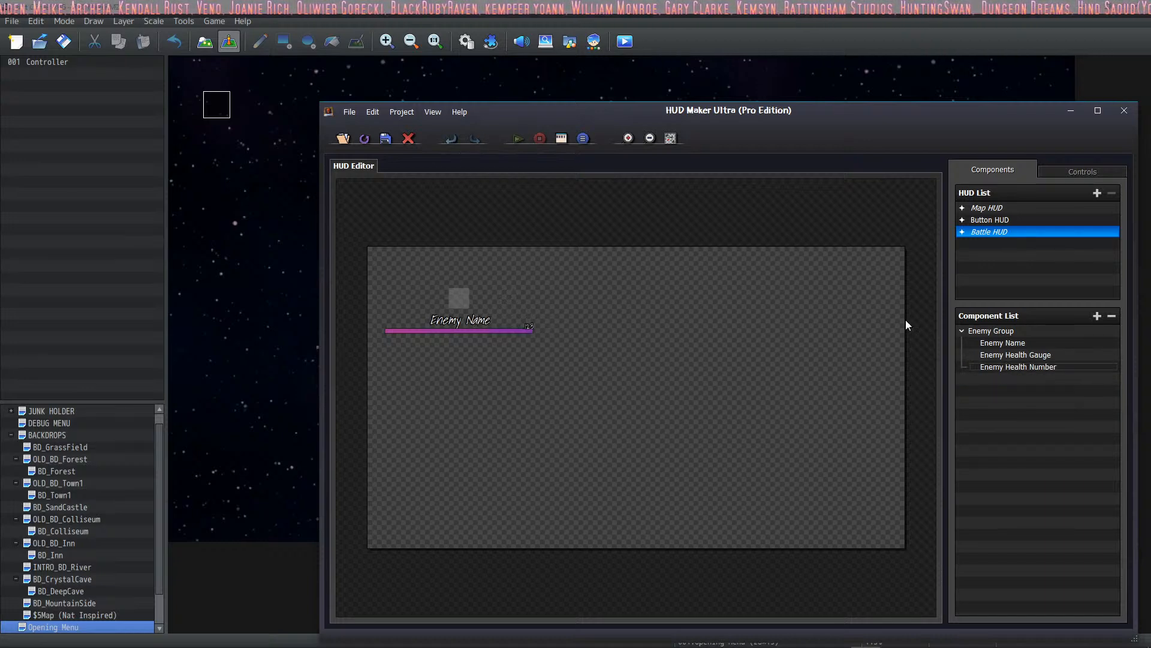
left_click_drag(458, 315, 446, 318)
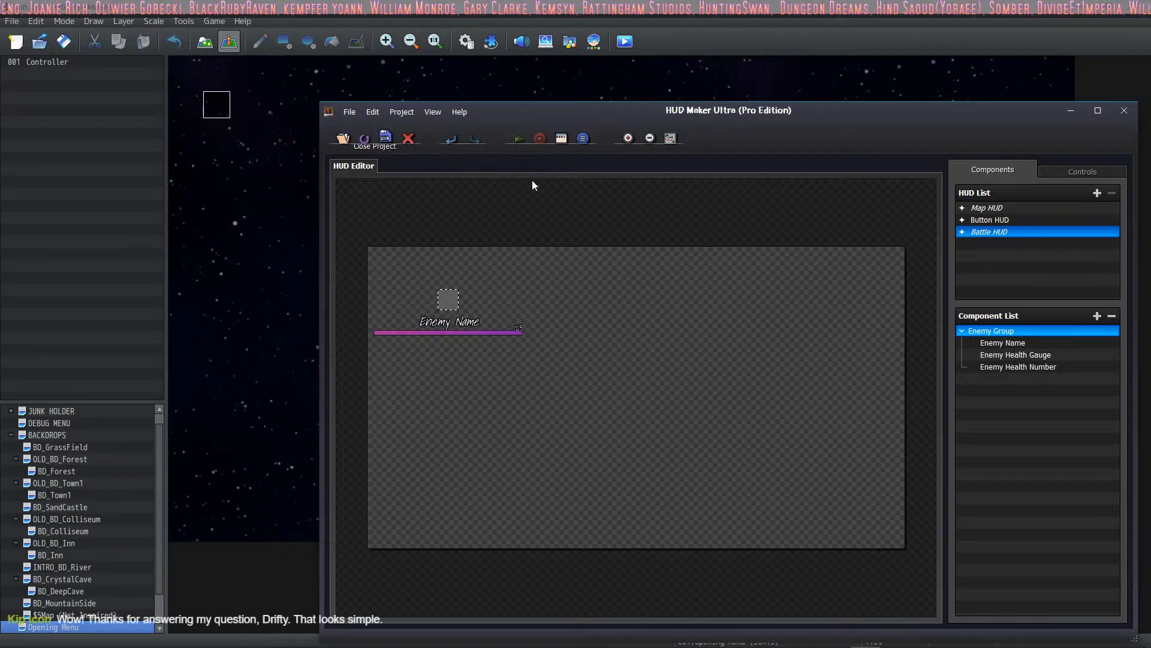
Try the Enemy Group higher on the Battle HUD canvas, and move it back below the canvas's upper edge.
left_click(988, 219)
left_click(373, 34)
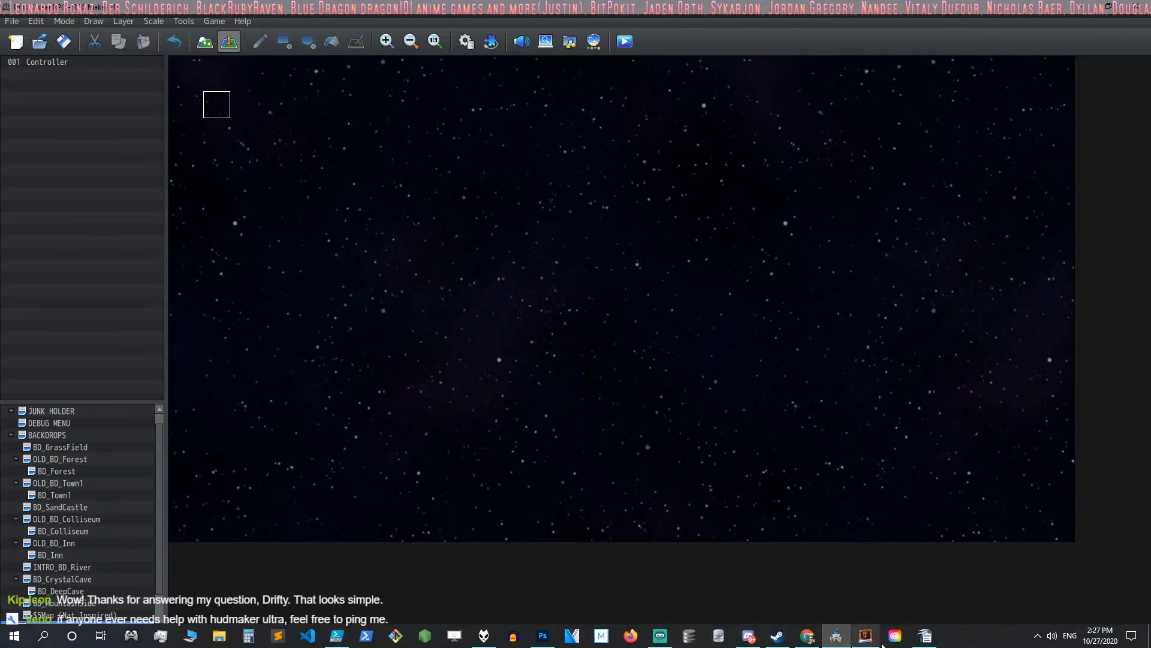
left_click(866, 635)
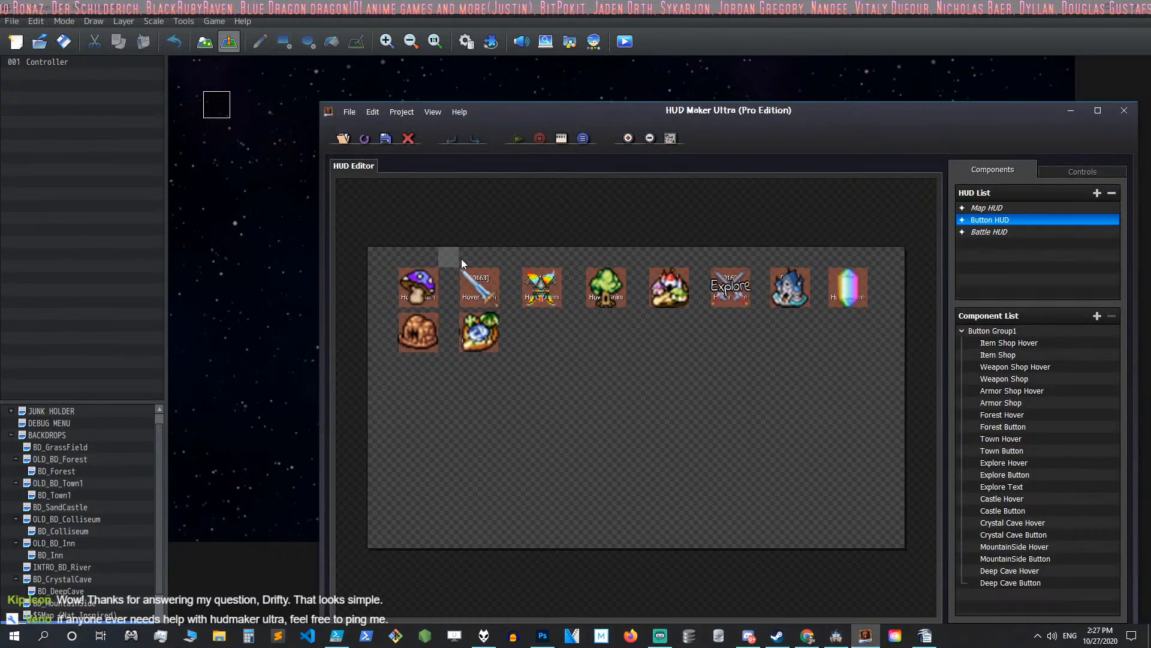
left_click(984, 232)
left_click_drag(506, 310, 501, 273)
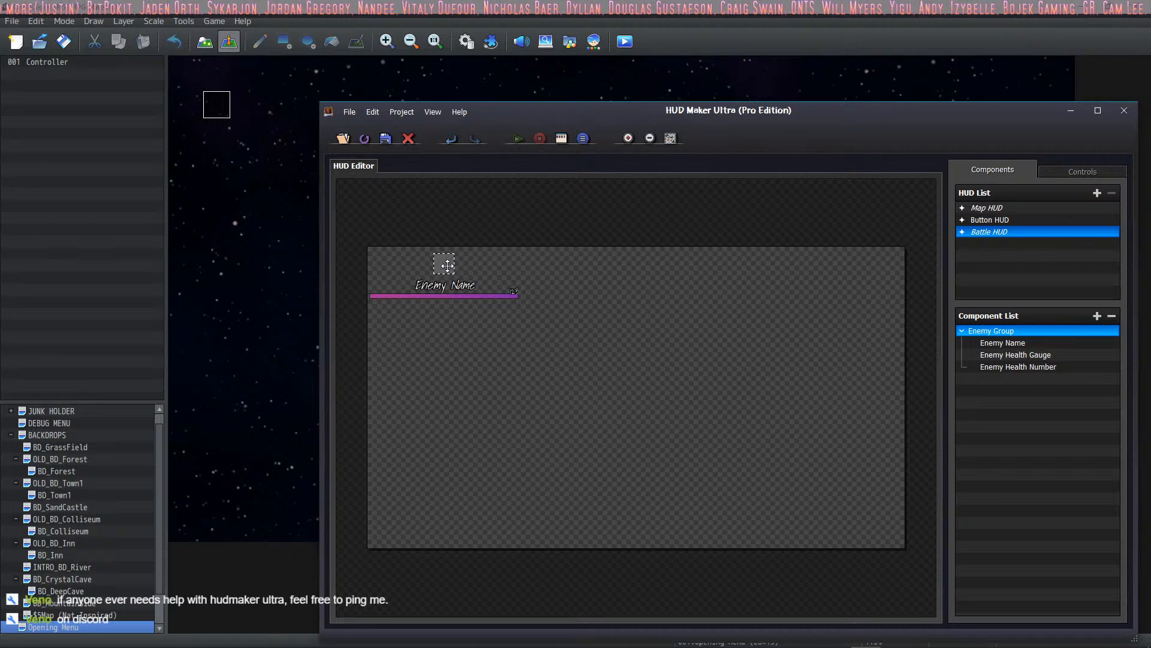
left_click_drag(445, 263, 450, 302)
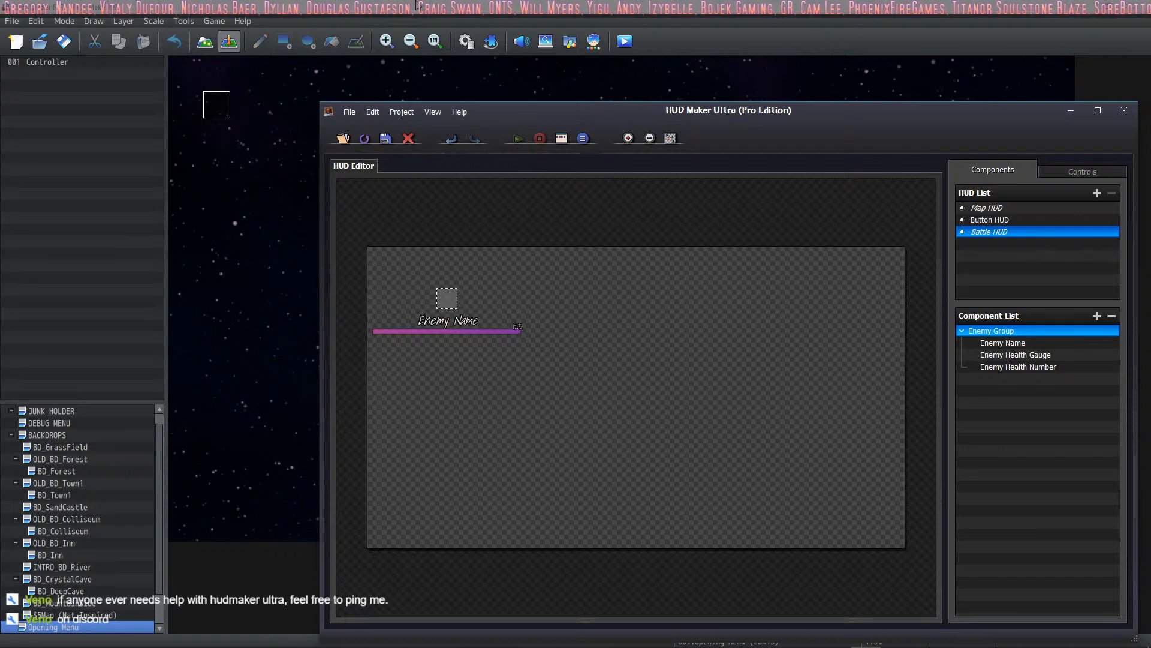
left_click(408, 138)
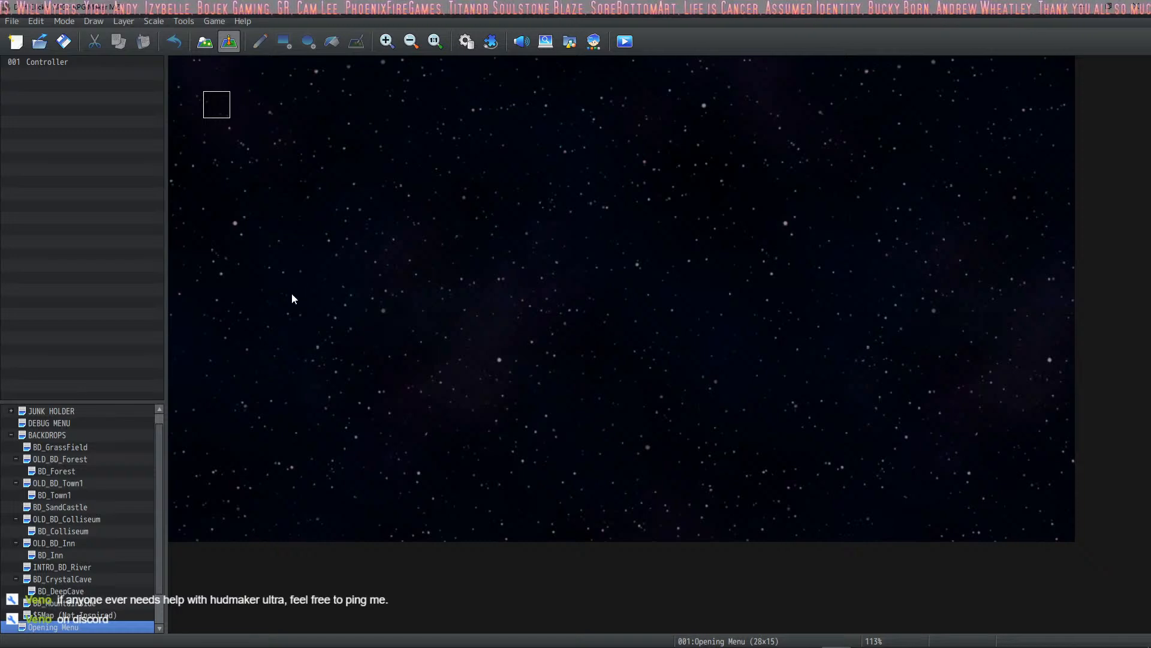
mouse_move(709, 589)
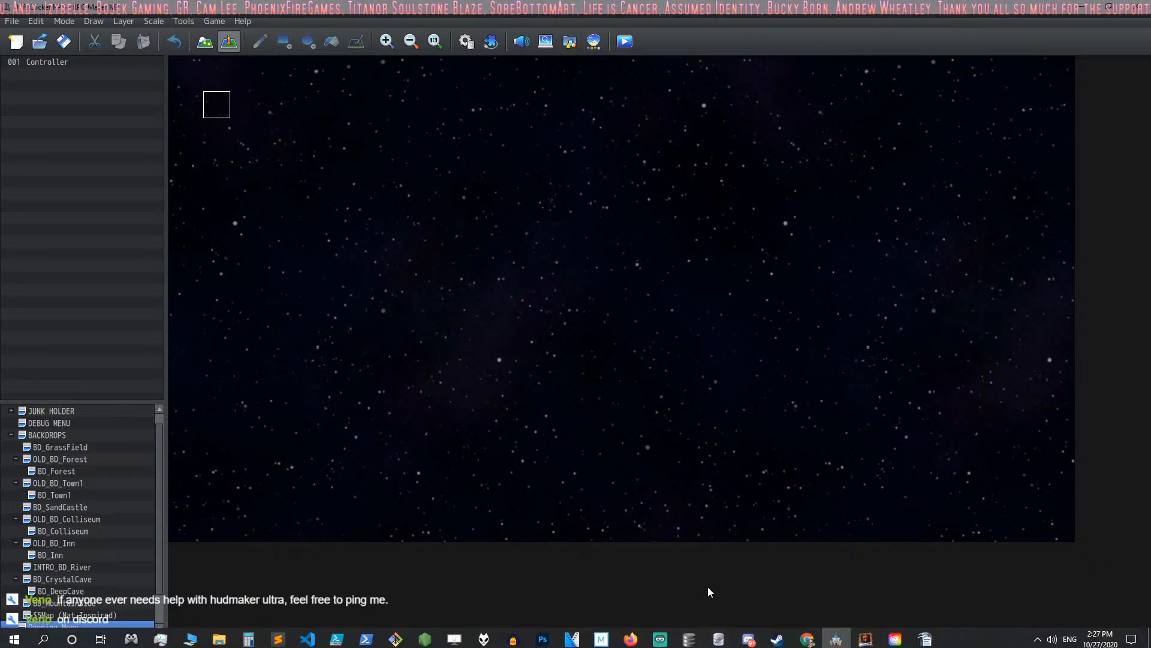
left_click(864, 636)
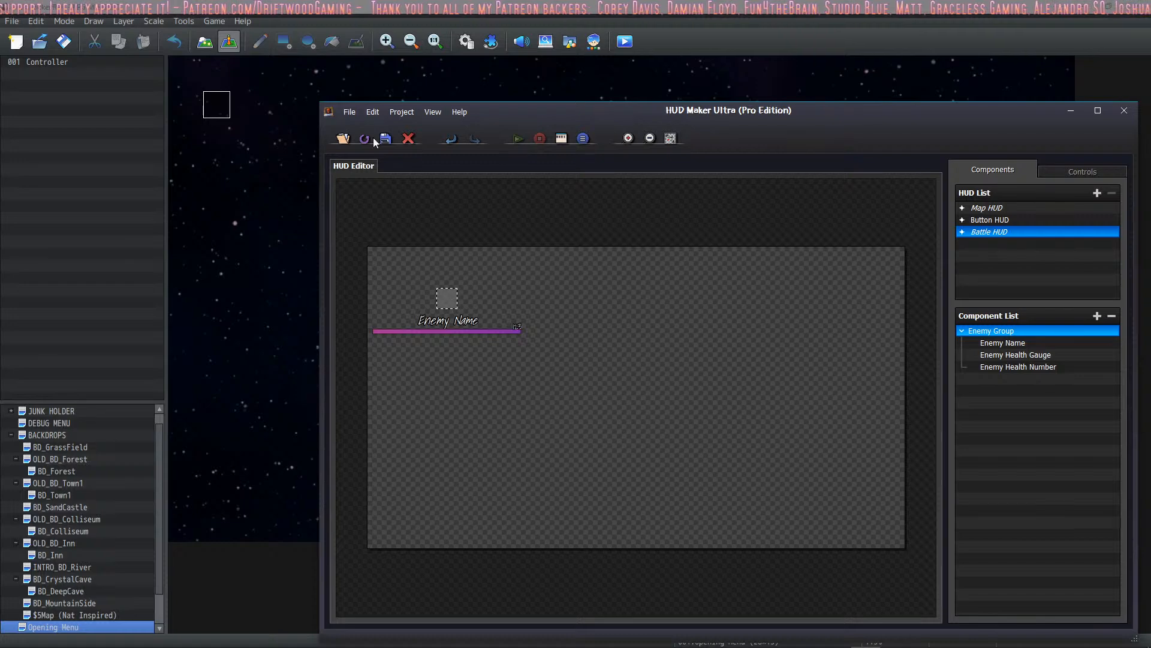
Switch to RPG Maker, delete the Button Input System common event from the database, and apply the change.
left_click(271, 9)
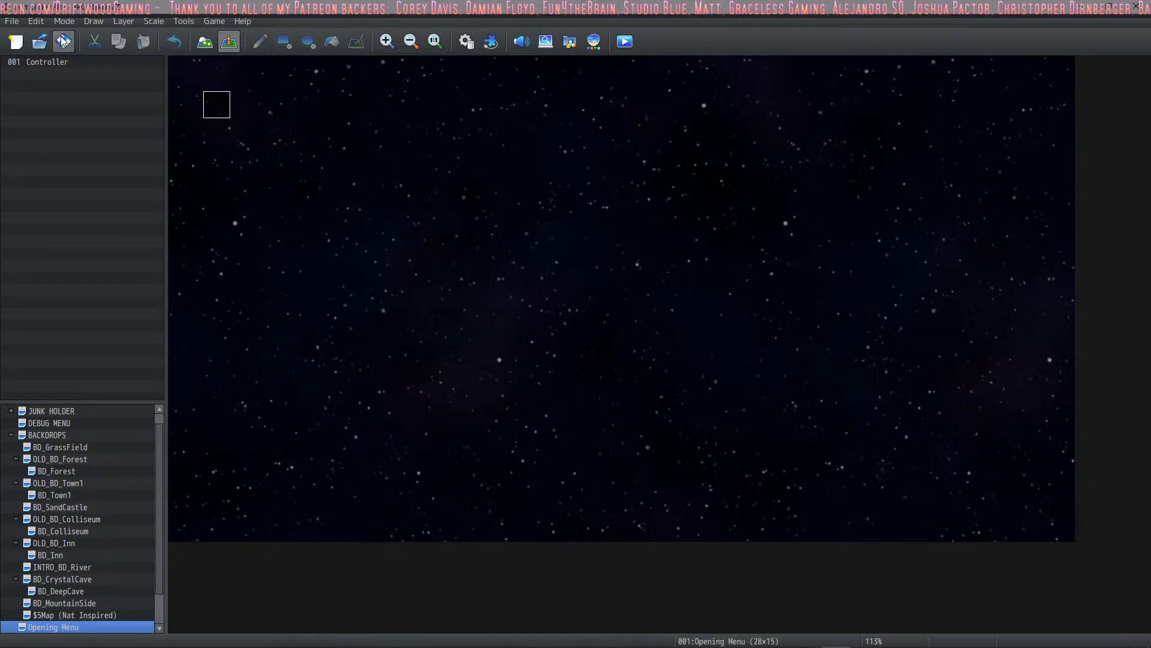
mouse_move(871, 638)
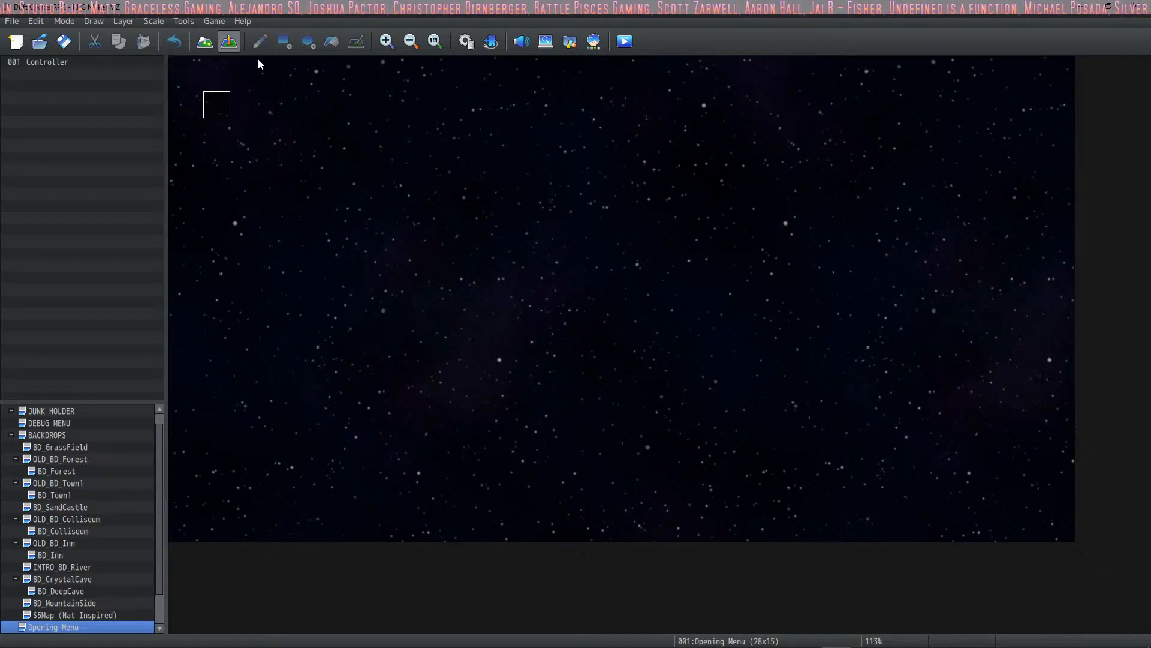
left_click(464, 41)
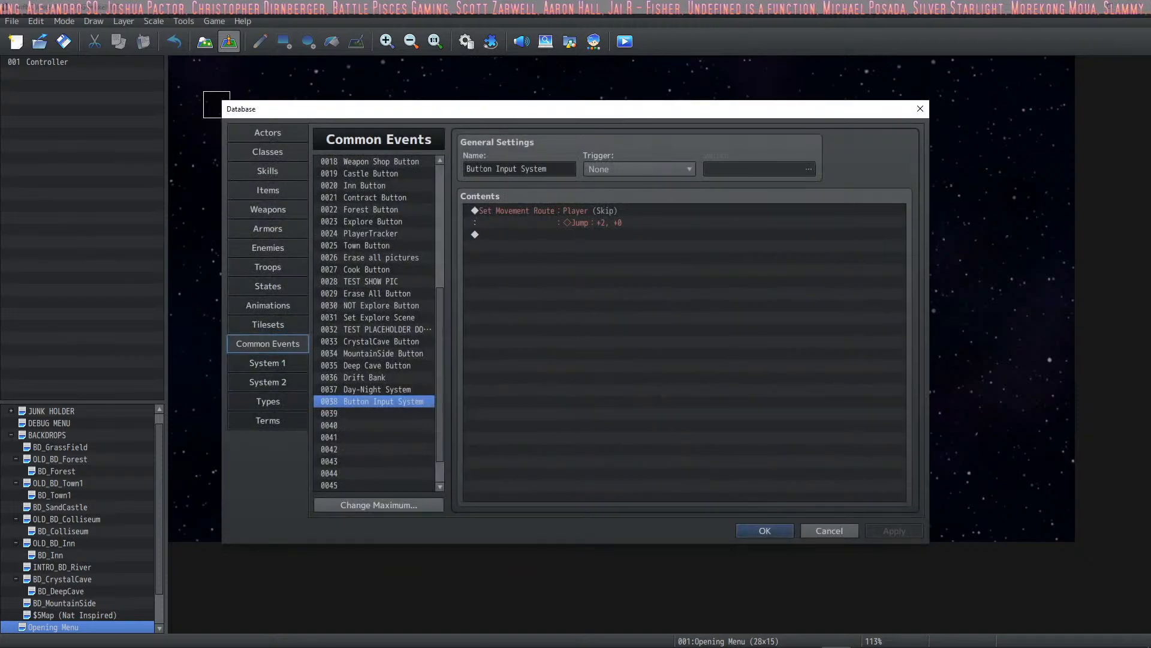
left_click(574, 215)
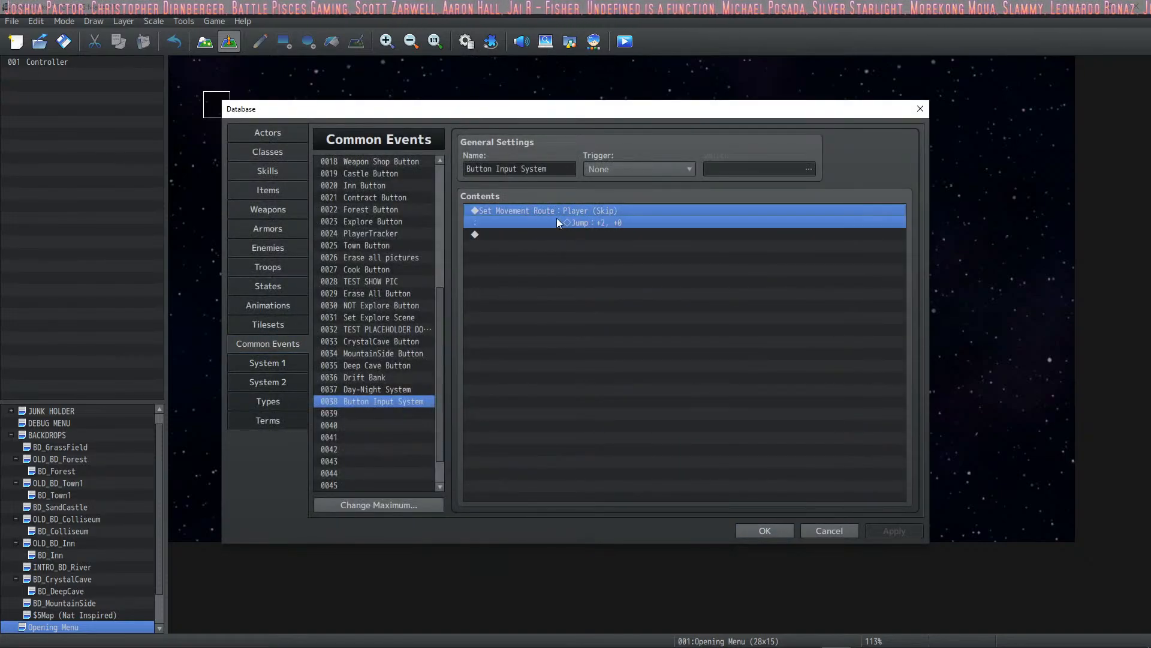
left_click(393, 410)
left_click(395, 403)
key("Delete")
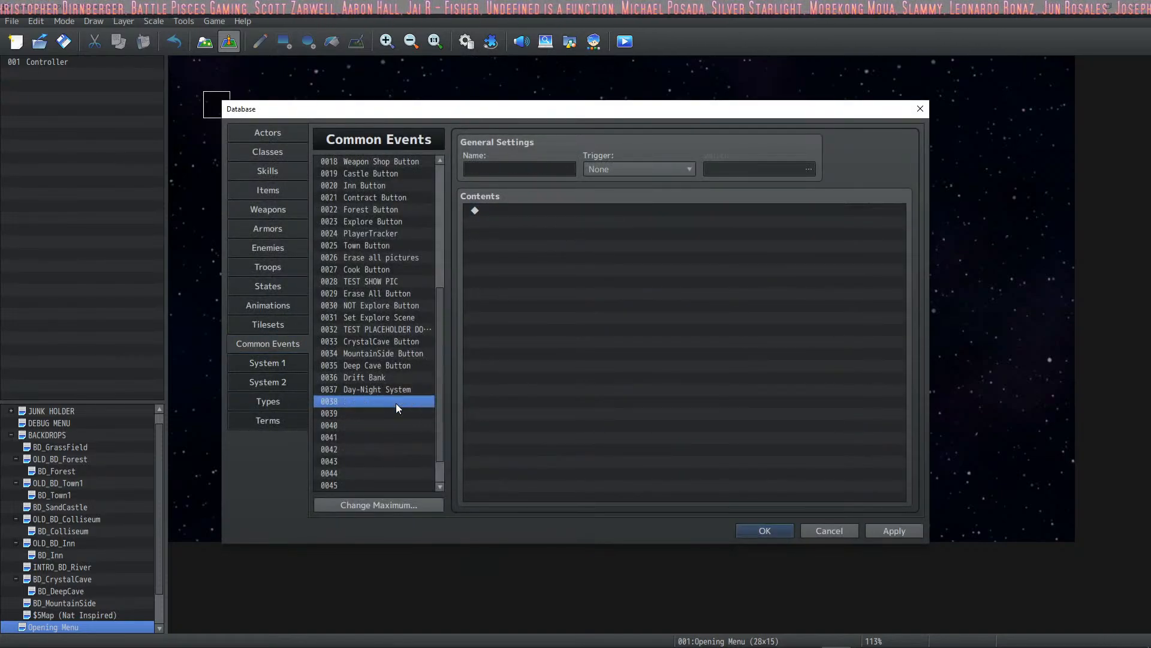
left_click(392, 392)
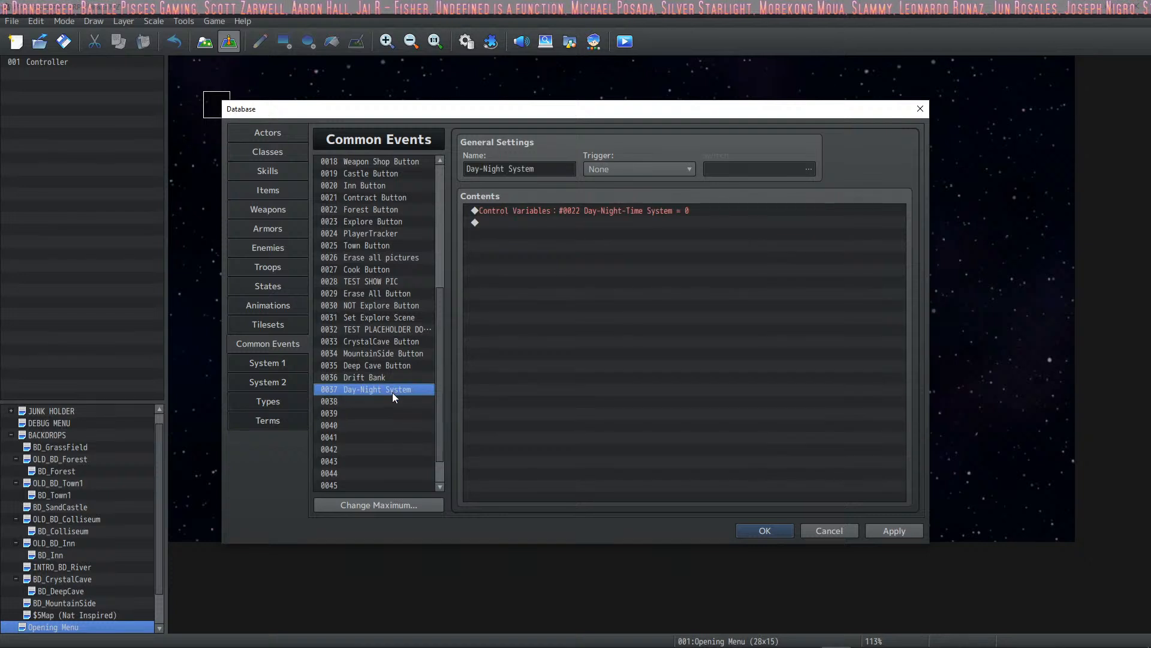
left_click(560, 215)
left_click(894, 531)
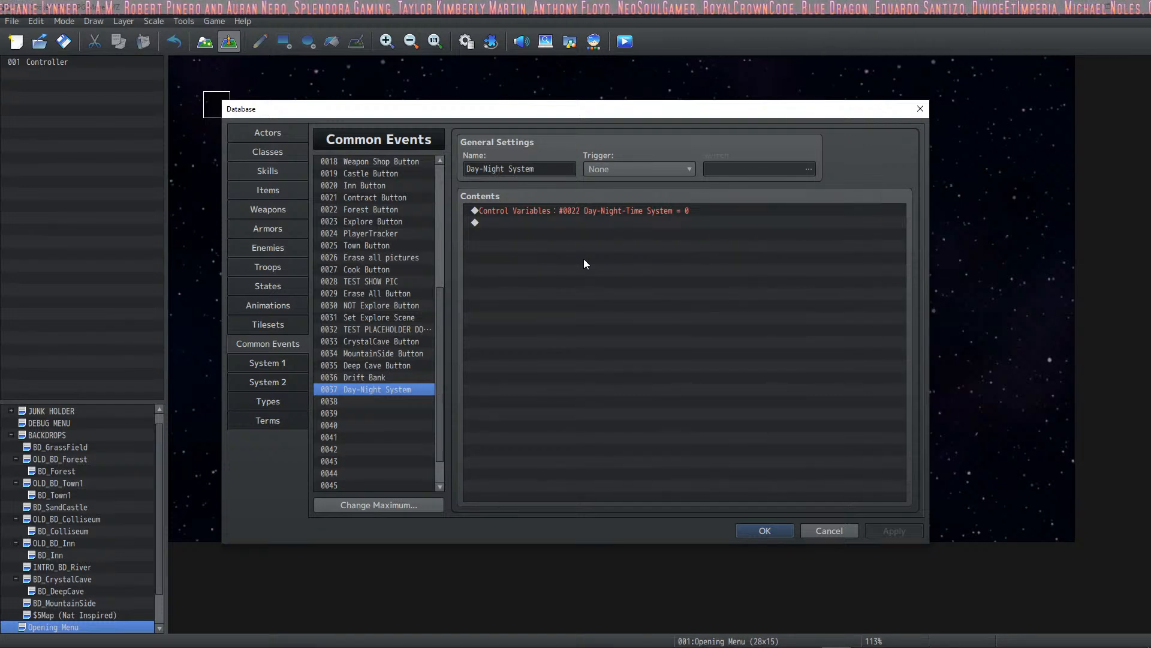
Set the Day-Night System common event's trigger to Parallel.
left_click(512, 222)
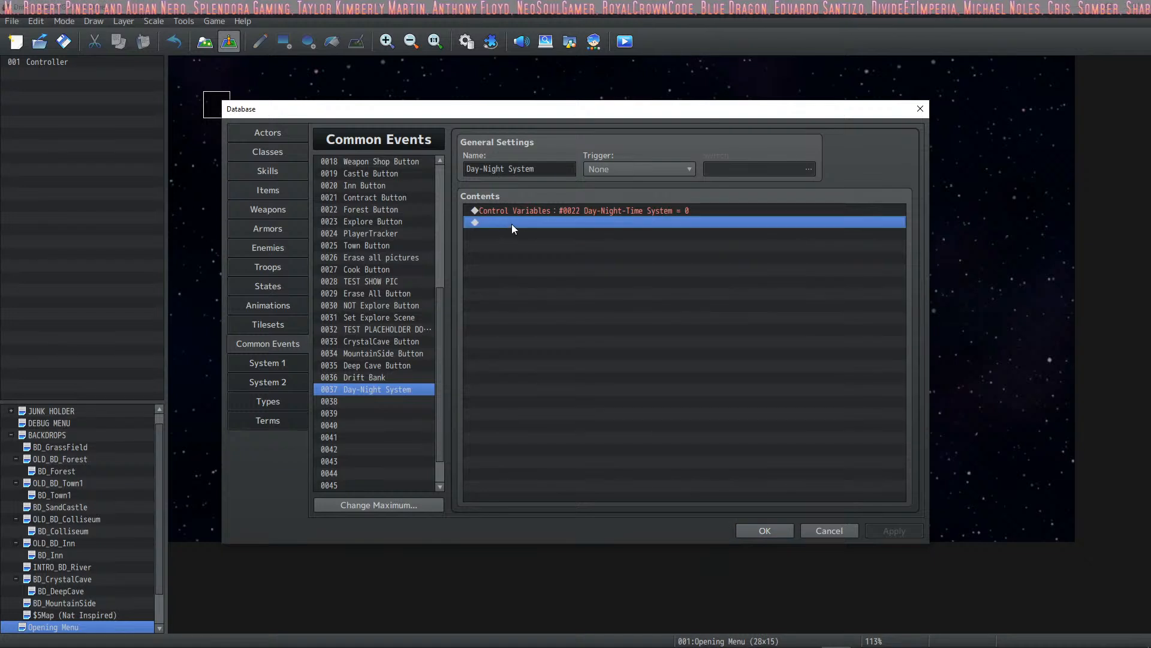
left_click(553, 211)
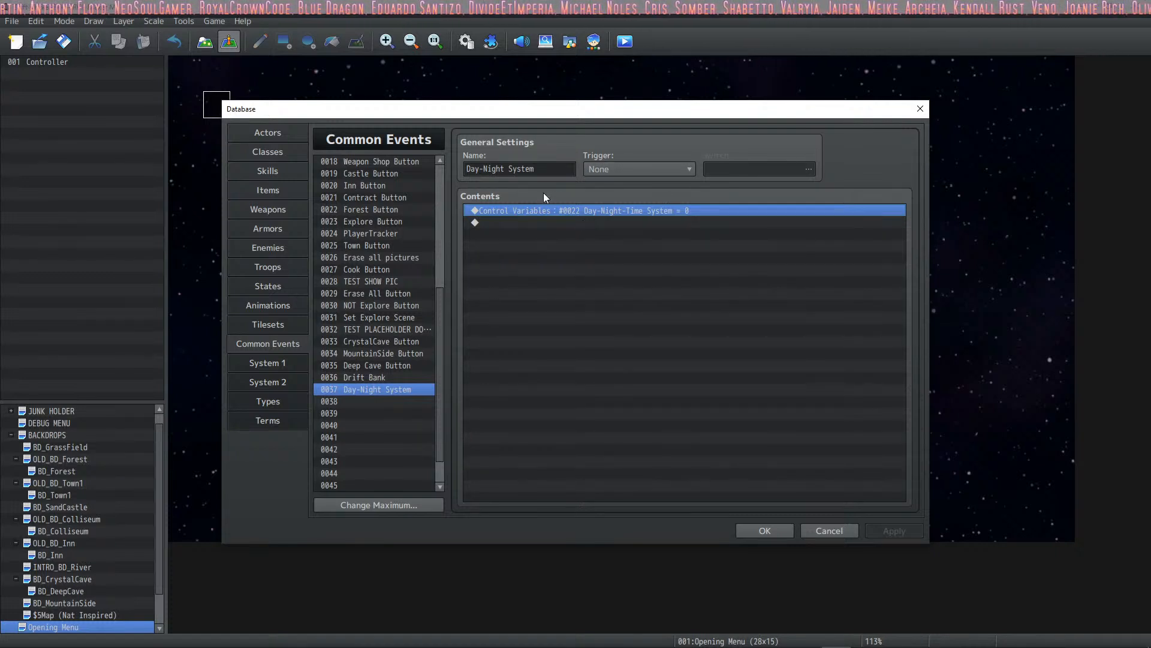
left_click(605, 169)
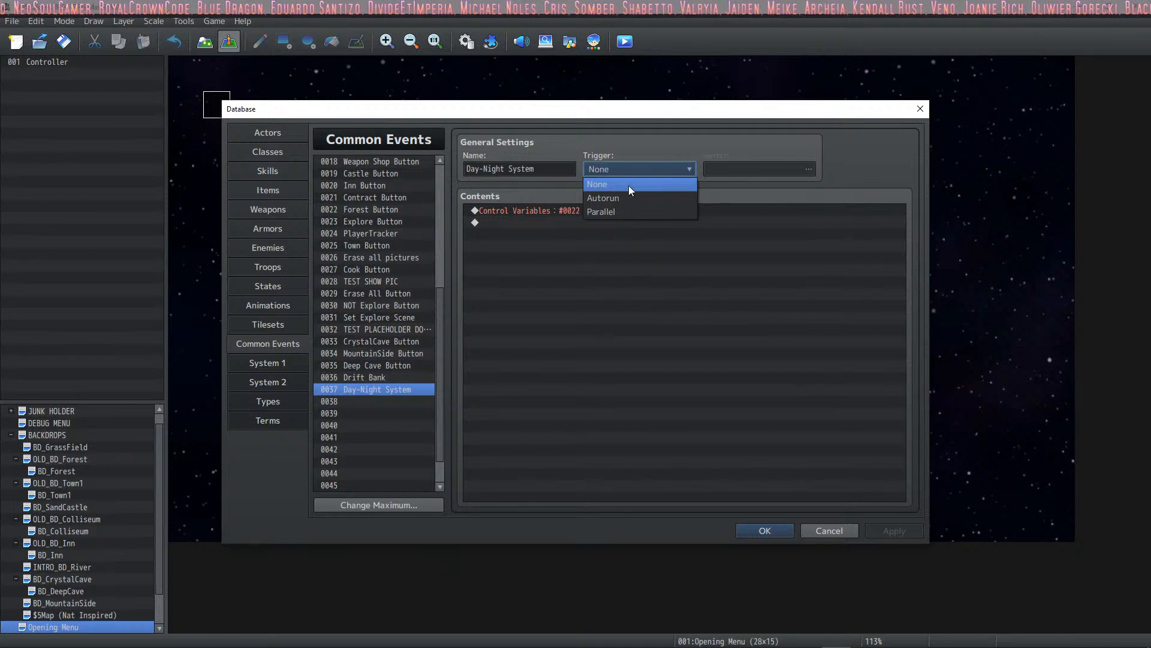
left_click(618, 208)
Name switch 0007 DayNight System, assign it as the Day-Night System event's activating switch, and apply the change.
left_click(773, 168)
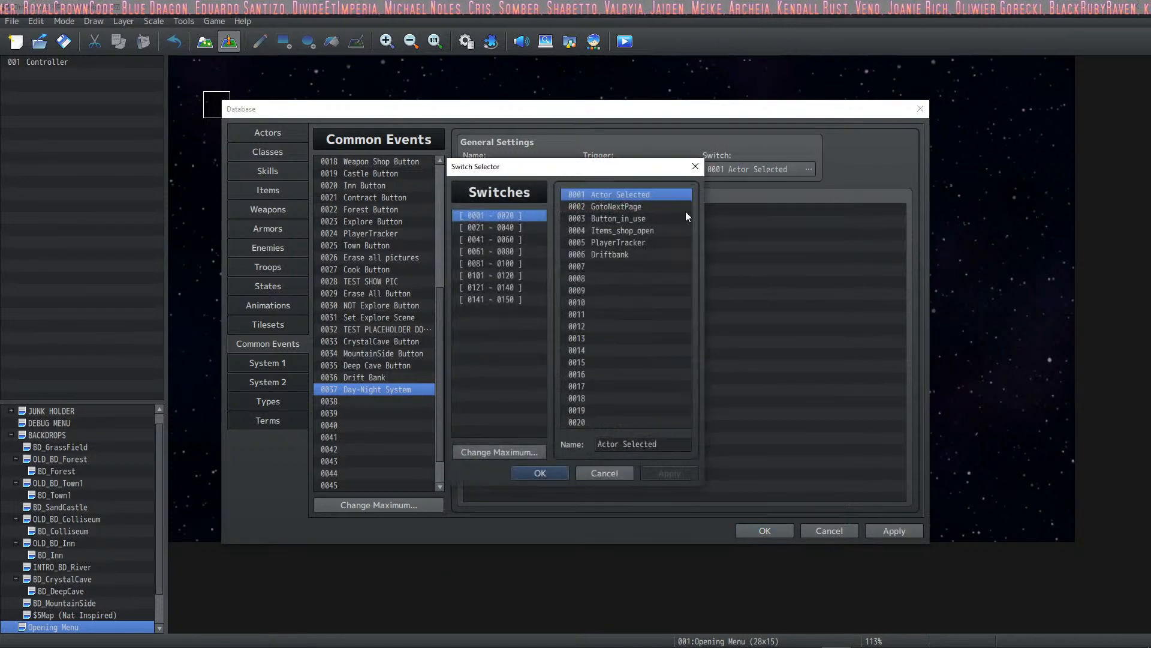
left_click(616, 267)
left_click(612, 444)
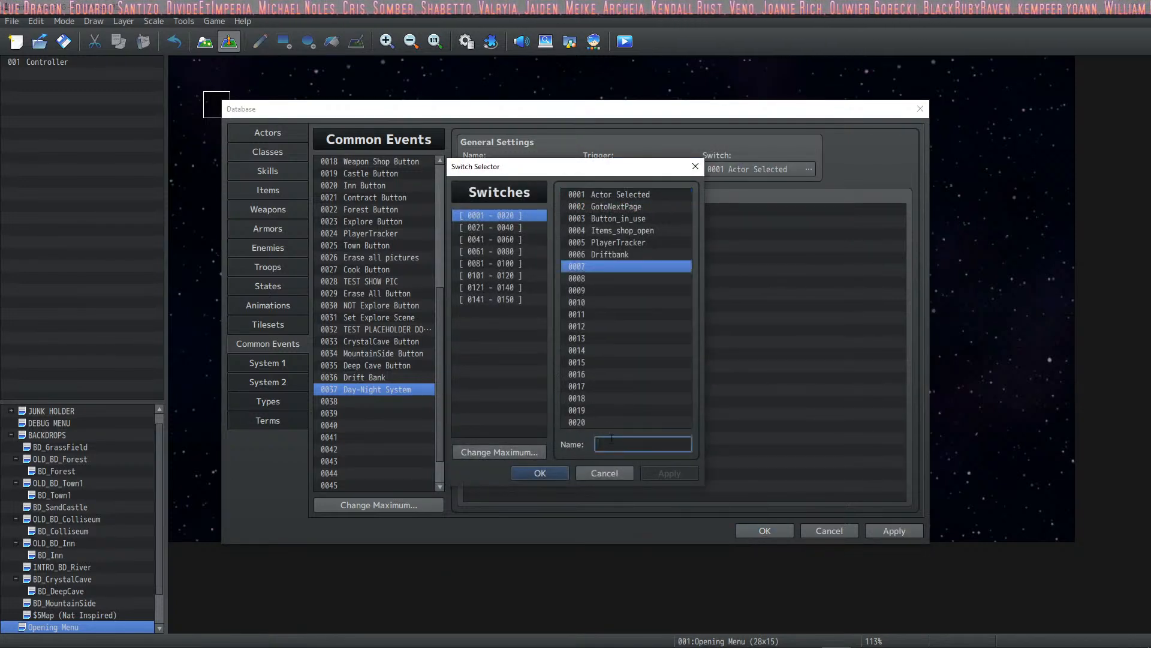
type("DayNight")
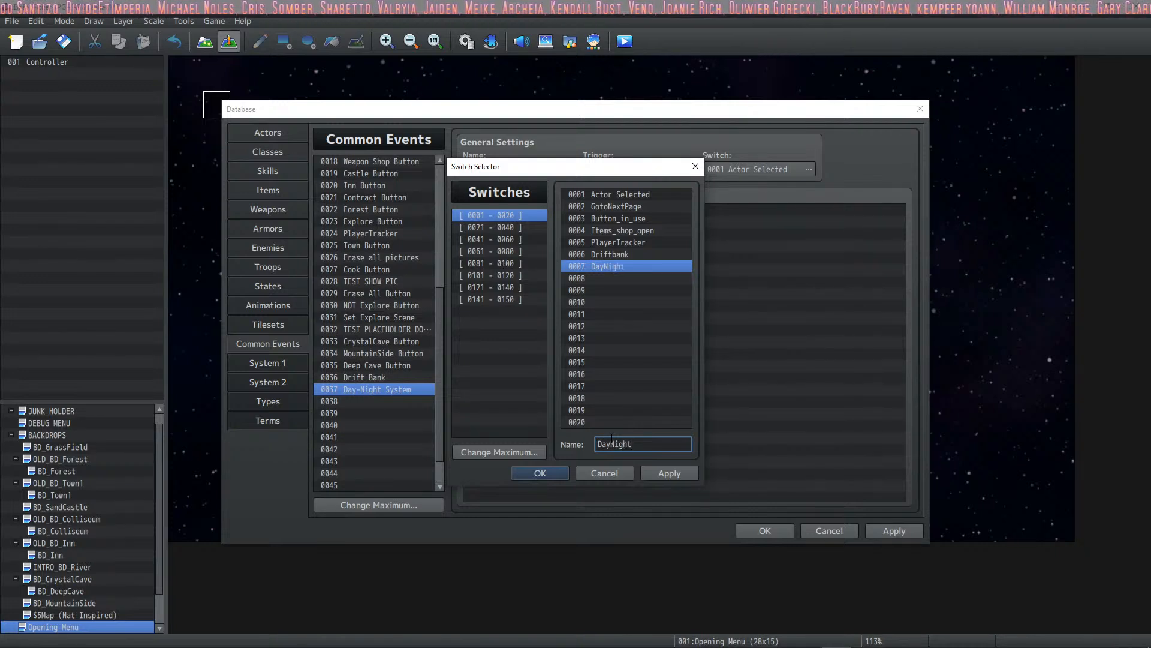
type(" System")
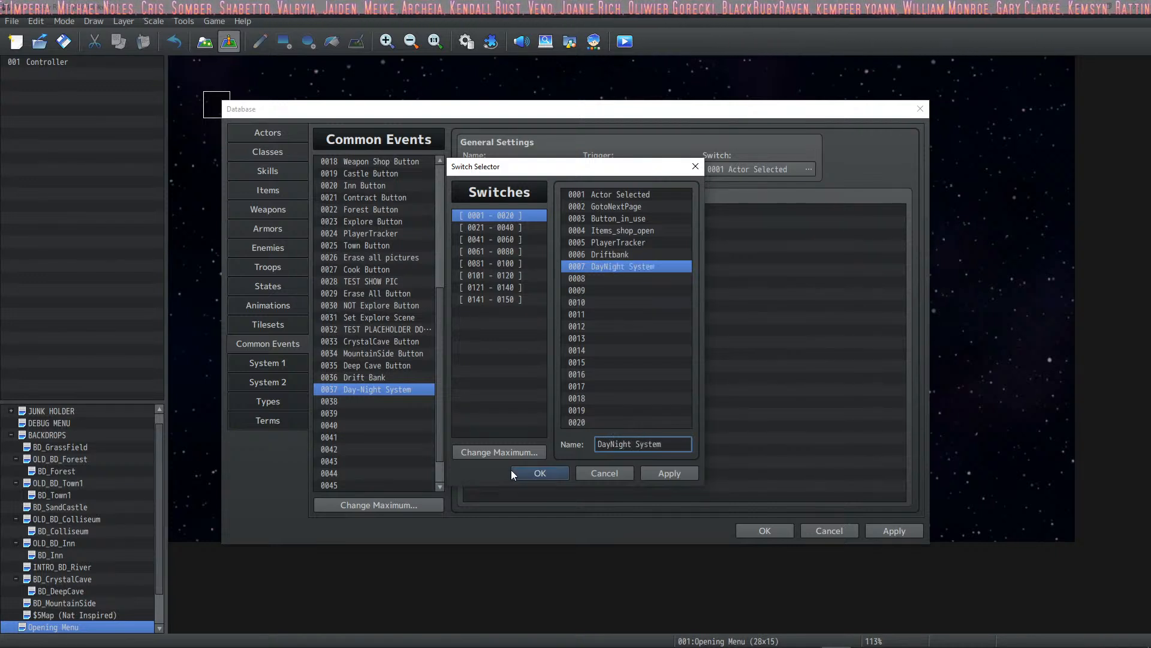
left_click(513, 473)
left_click(901, 531)
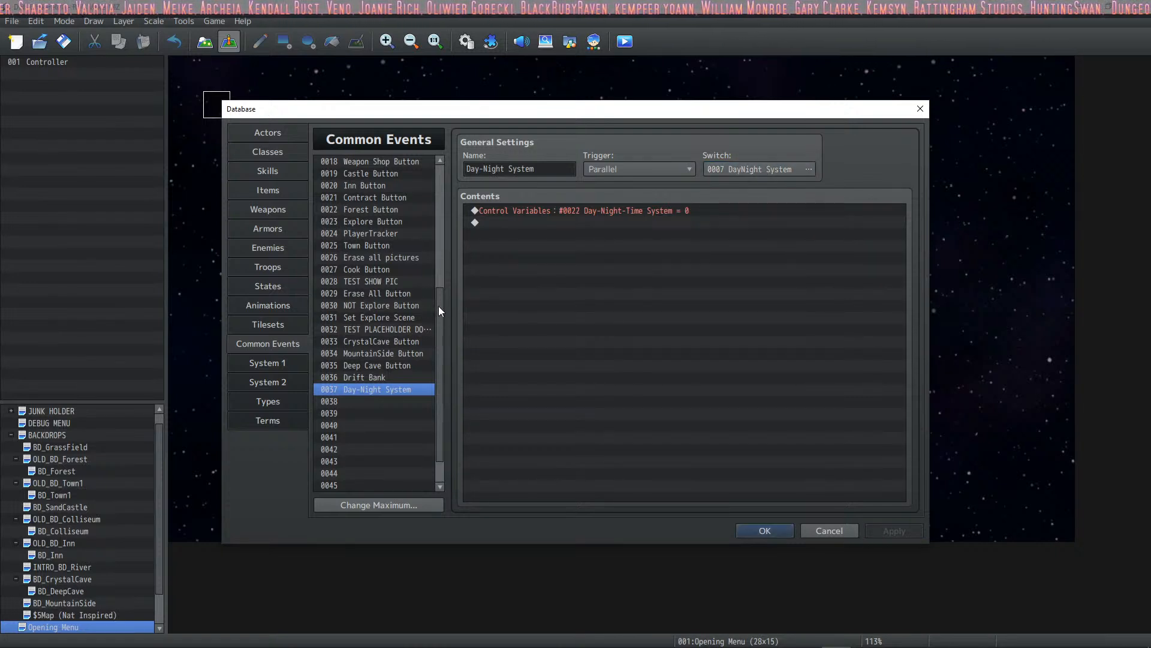
Duplicate the Driftbank switch command in the INITIALIZE NEW GAME common event.
left_click_drag(438, 306, 447, 193)
left_click(395, 290)
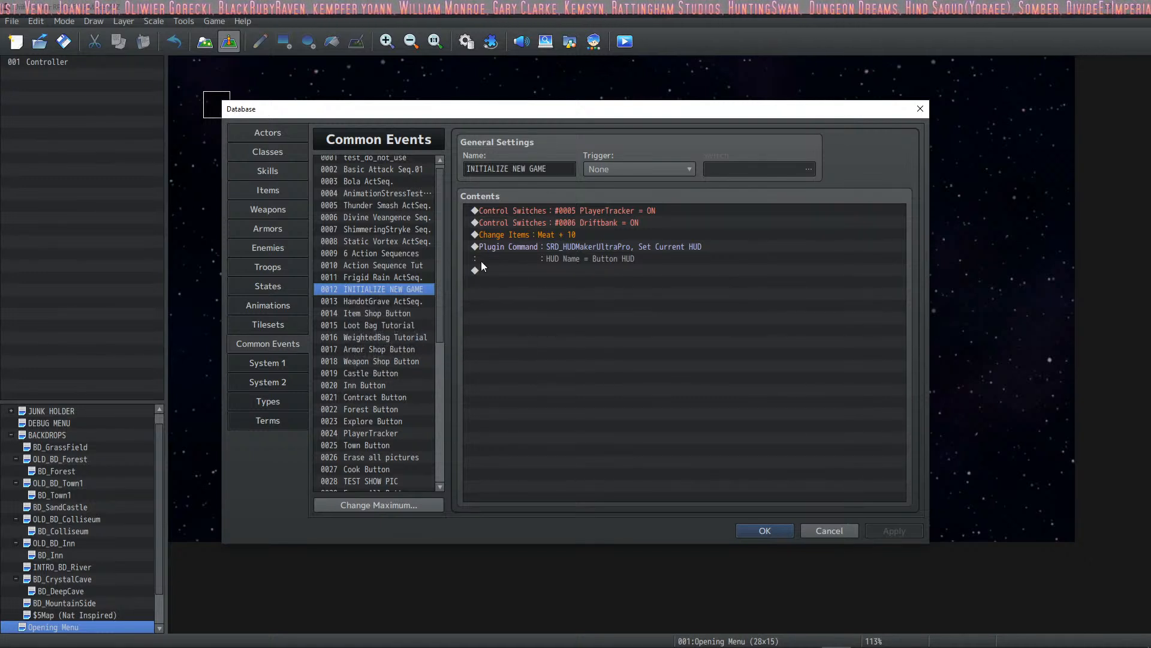
left_click(535, 271)
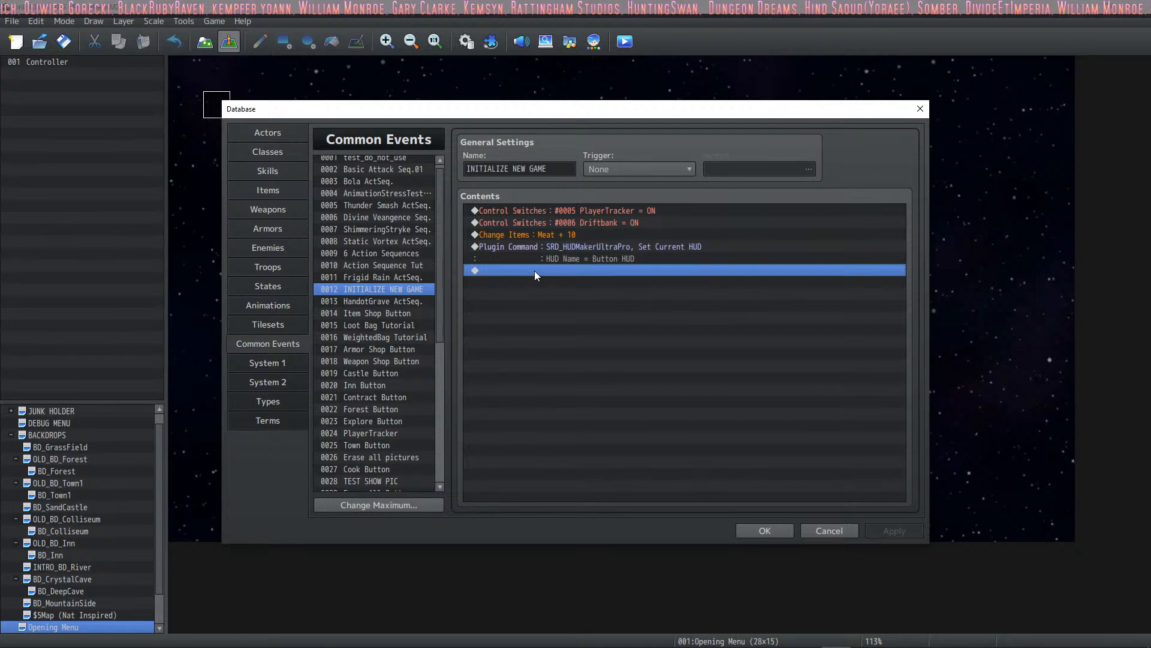
left_click(567, 225)
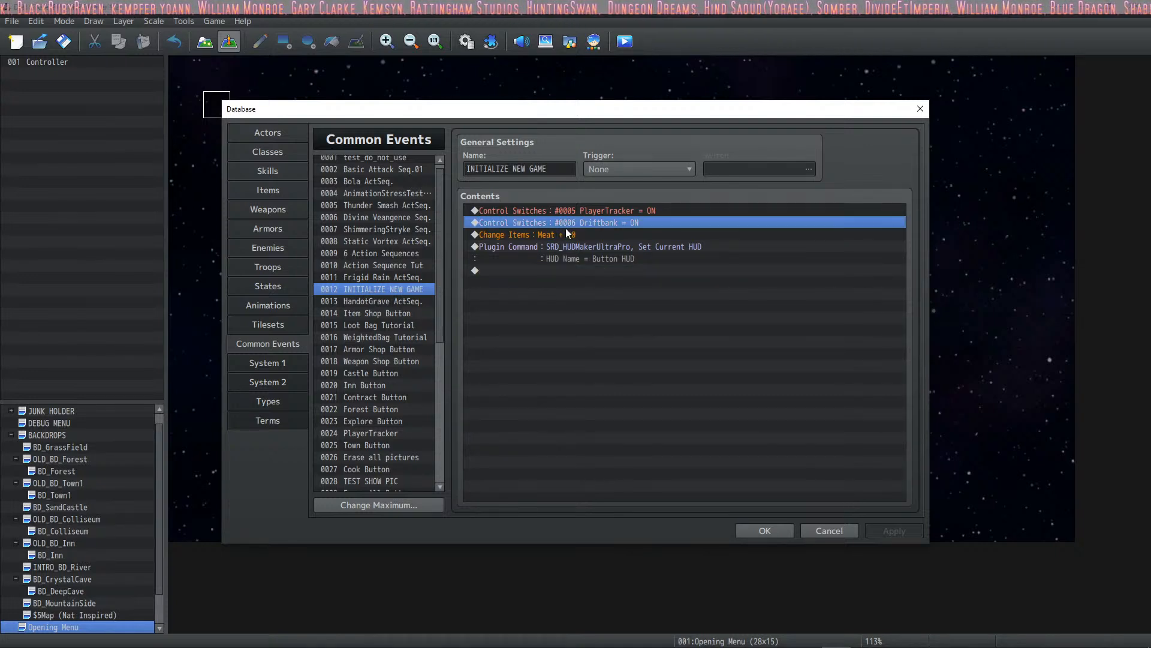
key("ctrl+c")
key("ctrl+v")
Change the duplicated command to turn on switch 0007 DayNight System, apply the change, and close the database.
double_click(607, 234)
left_click(703, 312)
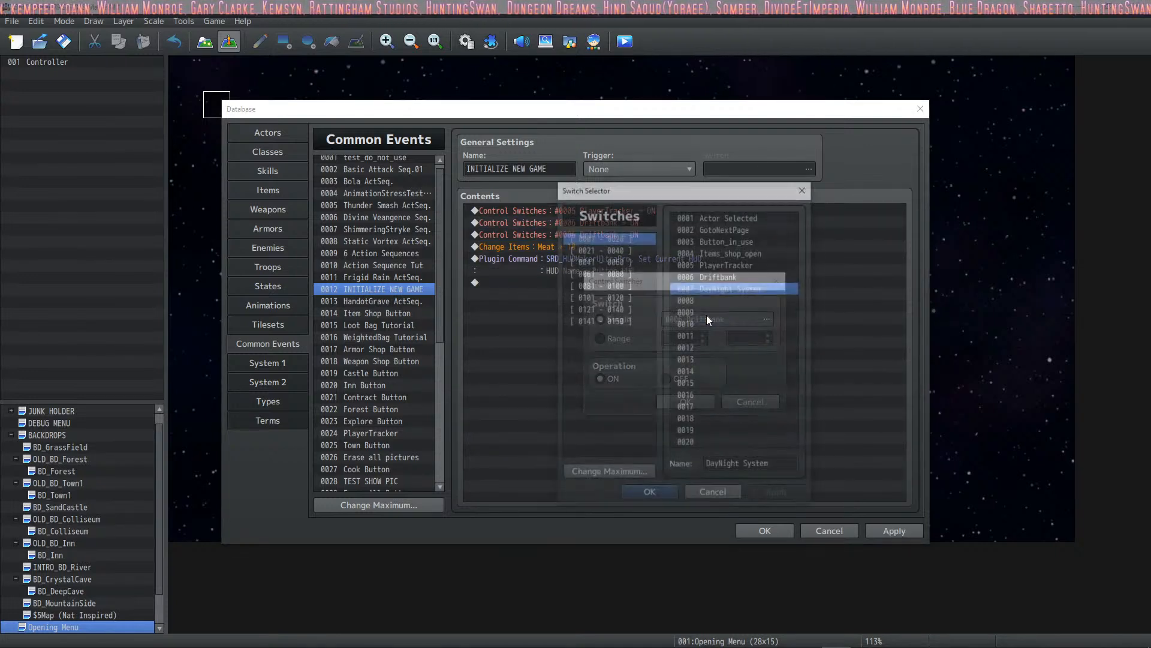
left_click(729, 290)
left_click(648, 491)
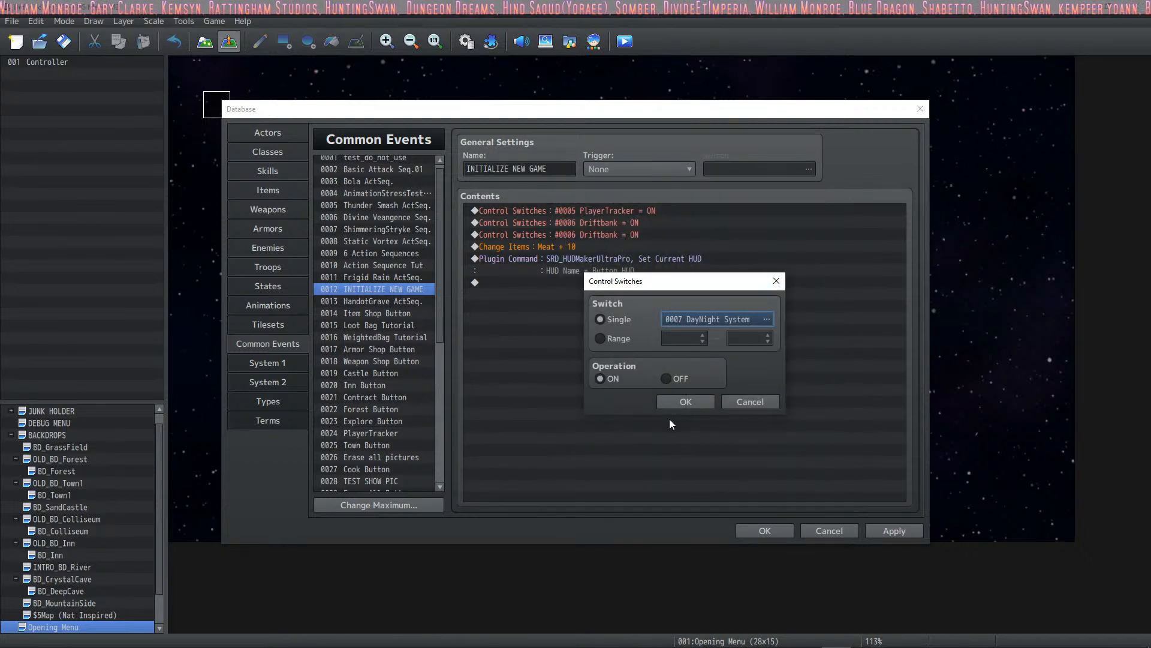
left_click(683, 402)
left_click(901, 531)
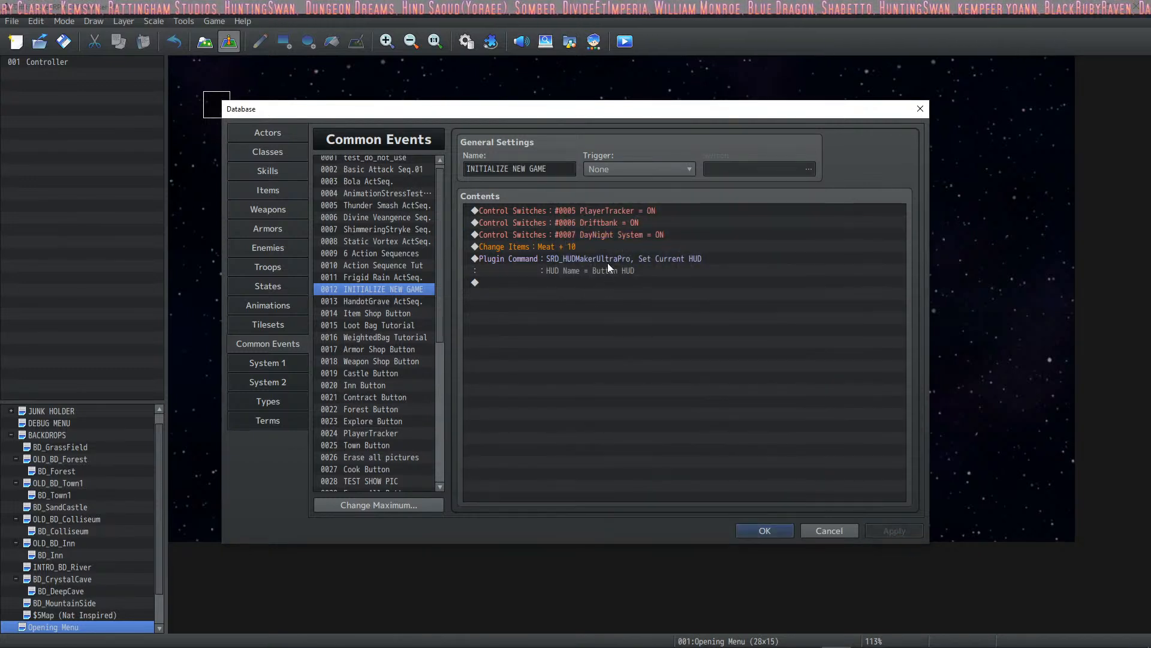
left_click(590, 248)
left_click(593, 268)
left_click(595, 285)
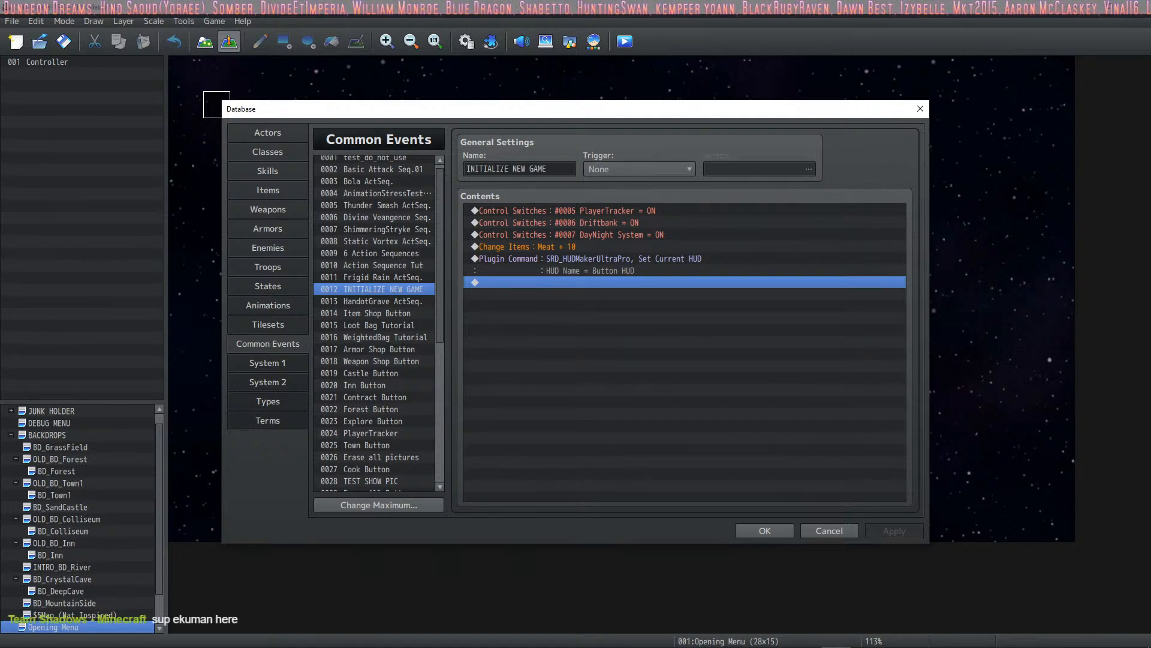
left_click(765, 531)
Open the Quality of Life Settings of the VisuMZ_0_CoreEngine plugin.
left_click(490, 42)
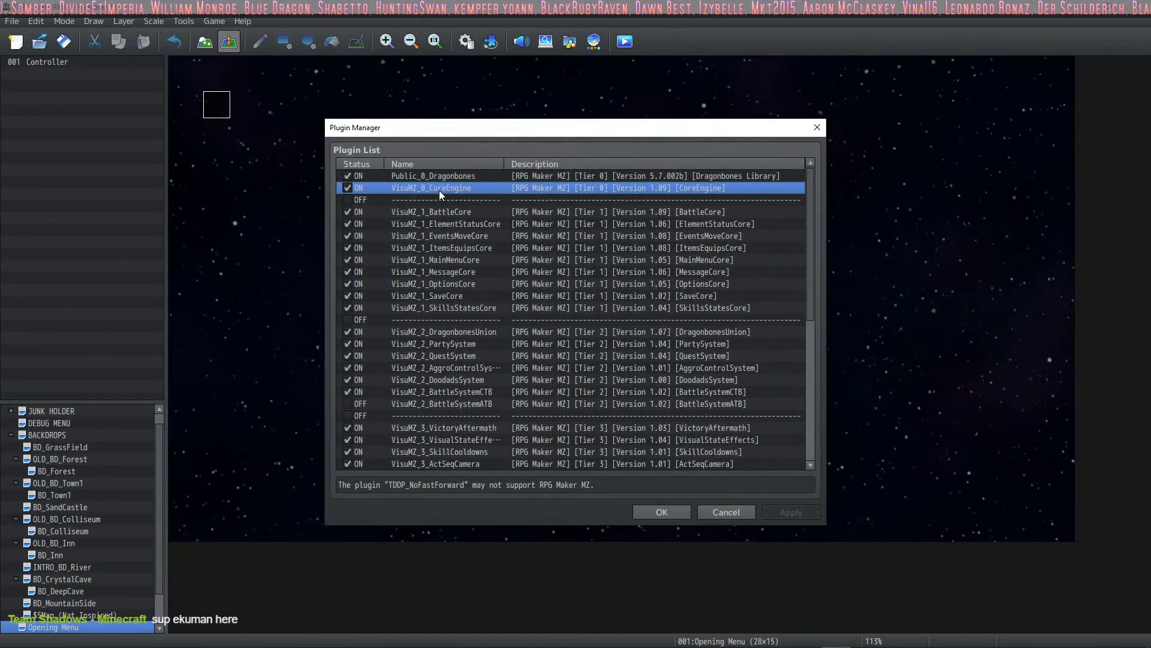
double_click(439, 190)
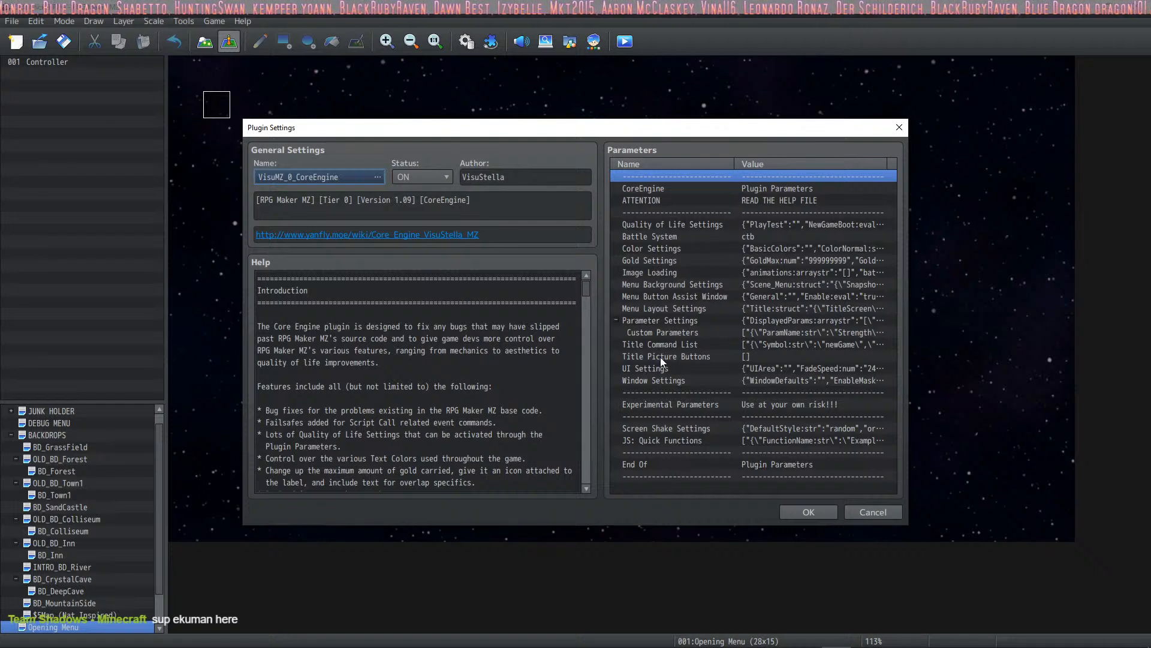
double_click(688, 226)
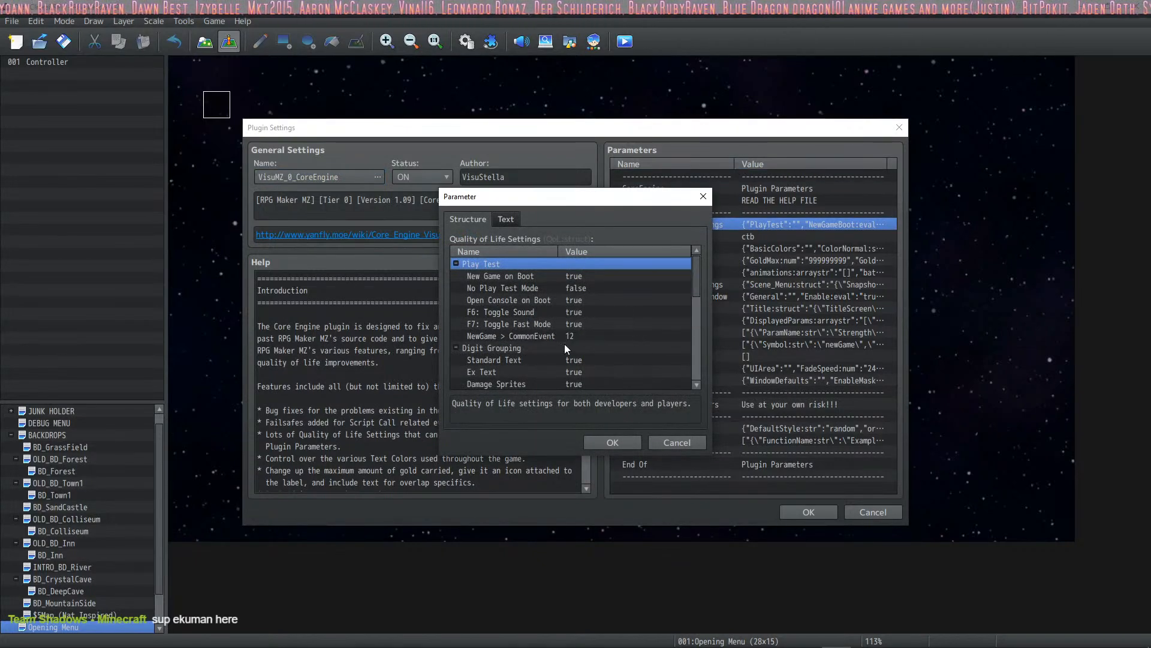
left_click_drag(605, 201, 515, 243)
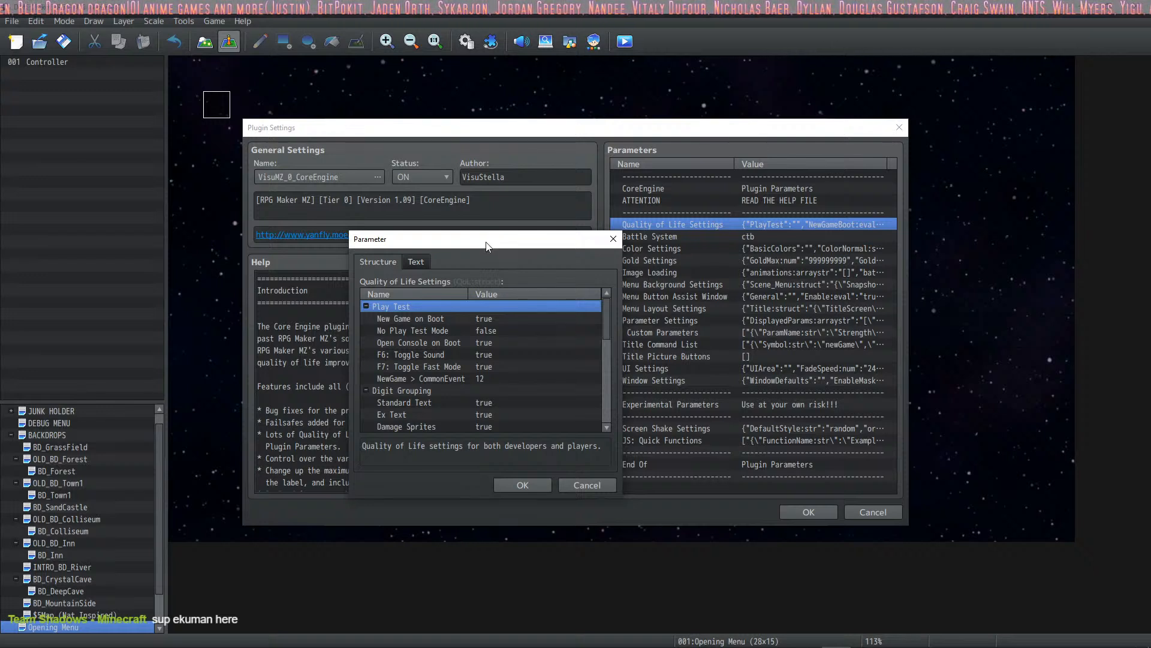
left_click_drag(487, 246, 475, 235)
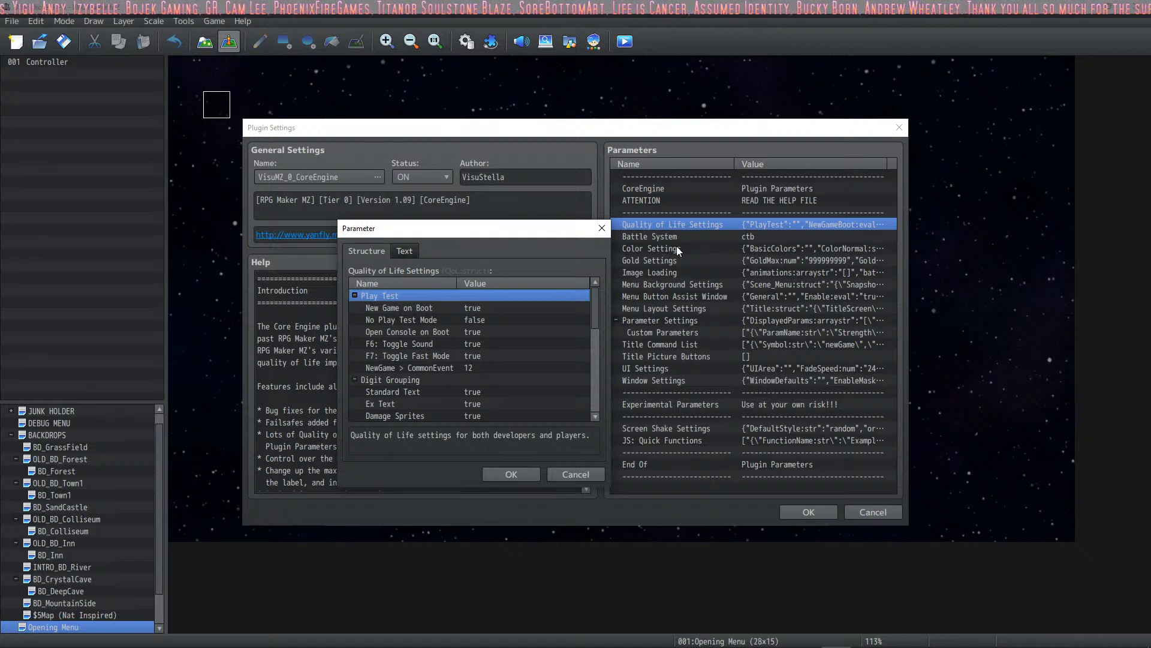
Check which common event the NewGame > CommonEvent parameter runs, and close the Core Engine plugin settings.
left_click(420, 370)
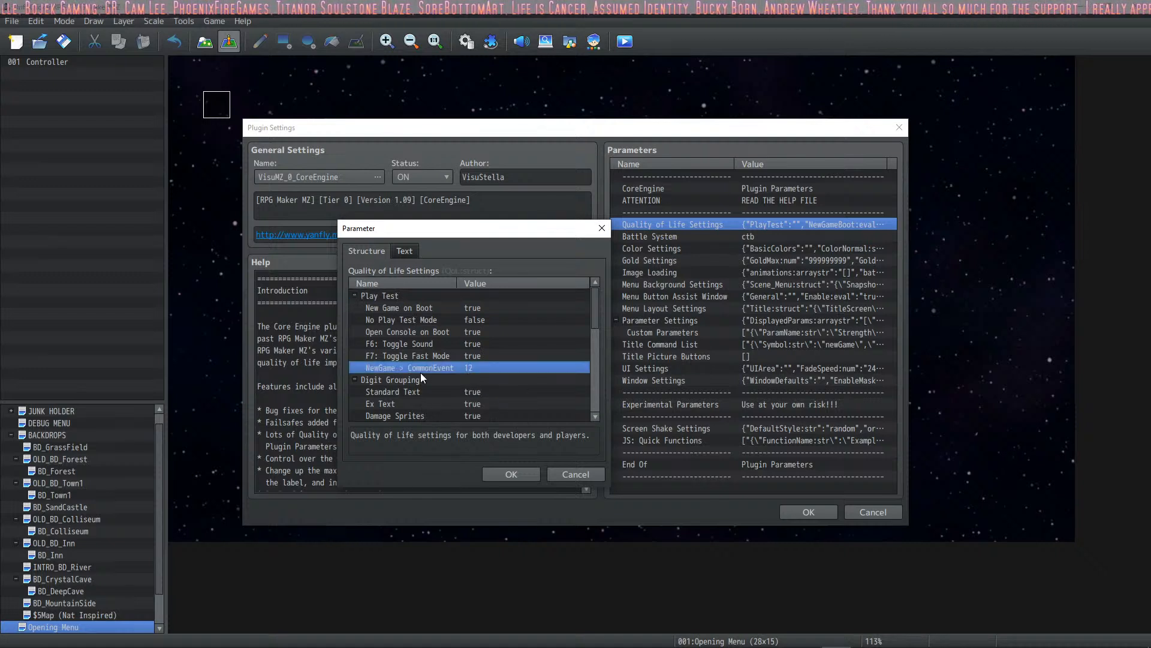
double_click(420, 370)
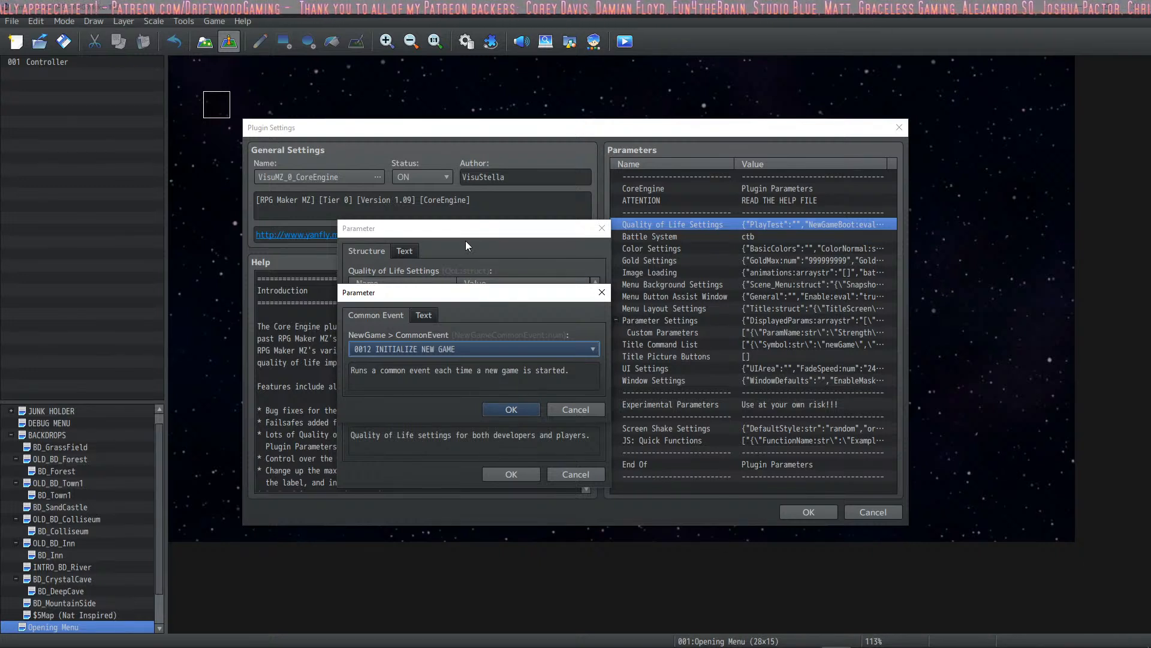
left_click(574, 410)
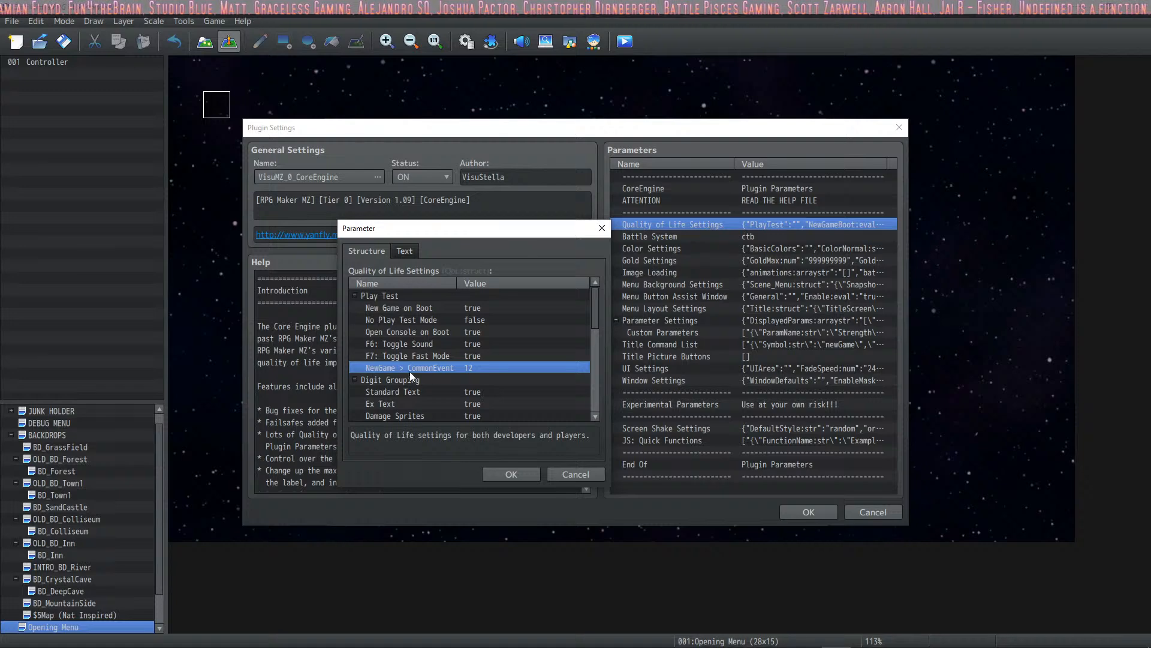
left_click(516, 474)
left_click(789, 510)
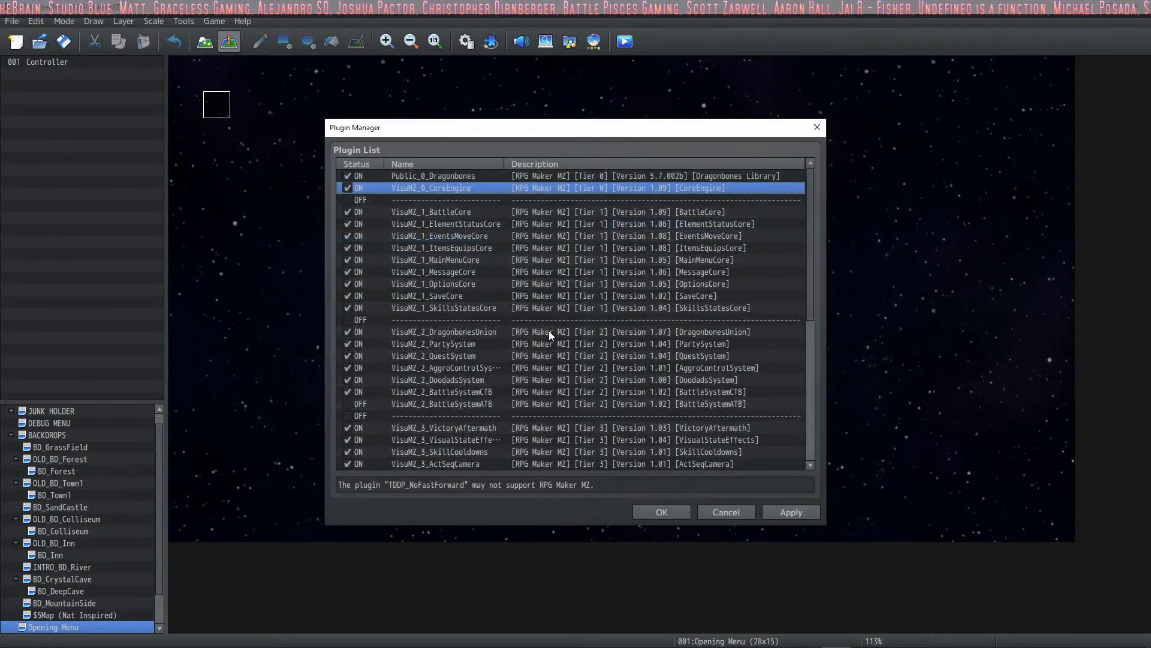
Look through the project's installed plugins, and close the Plugin Manager.
scroll(492, 214, "down", 2)
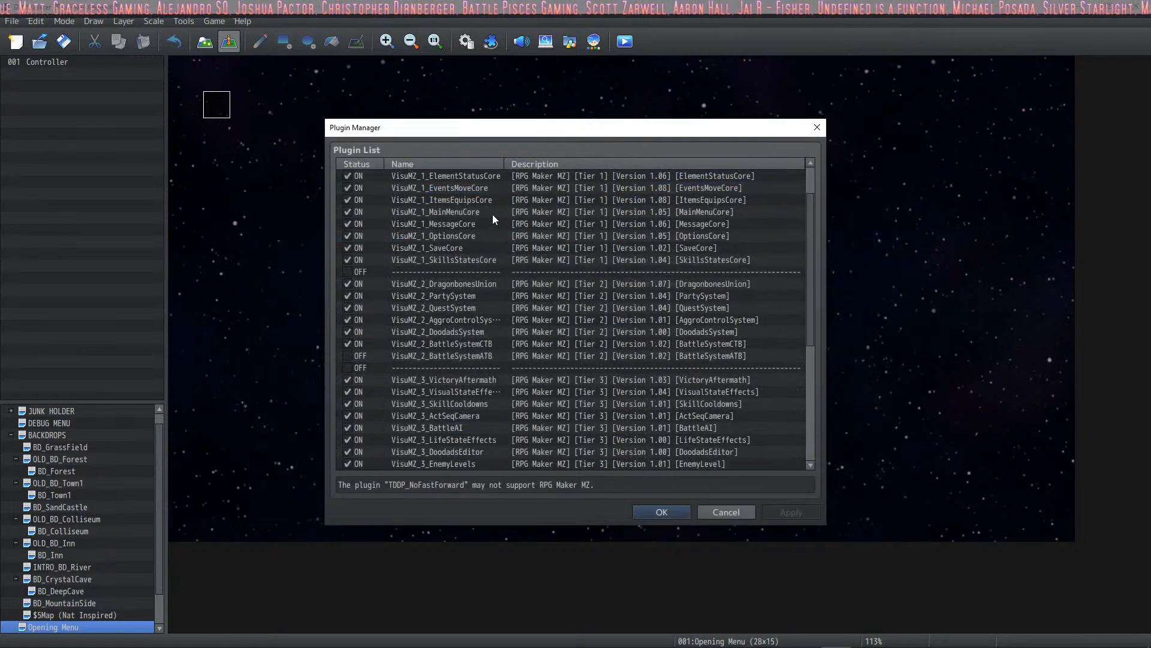
scroll(492, 214, "up", 2)
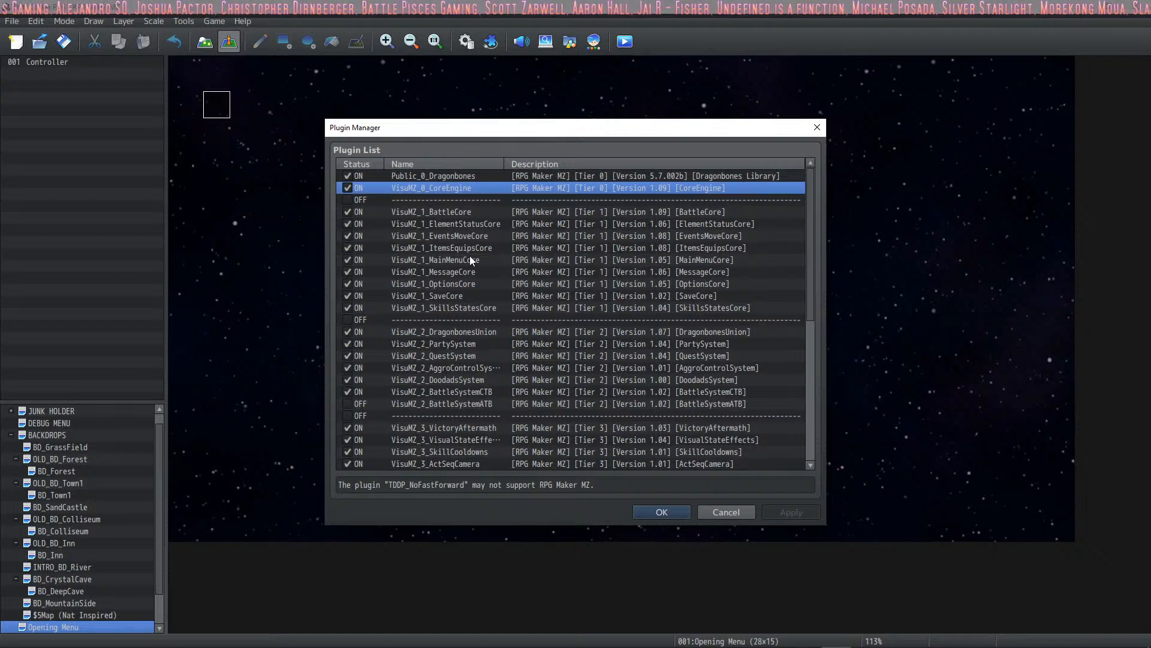
left_click(447, 257)
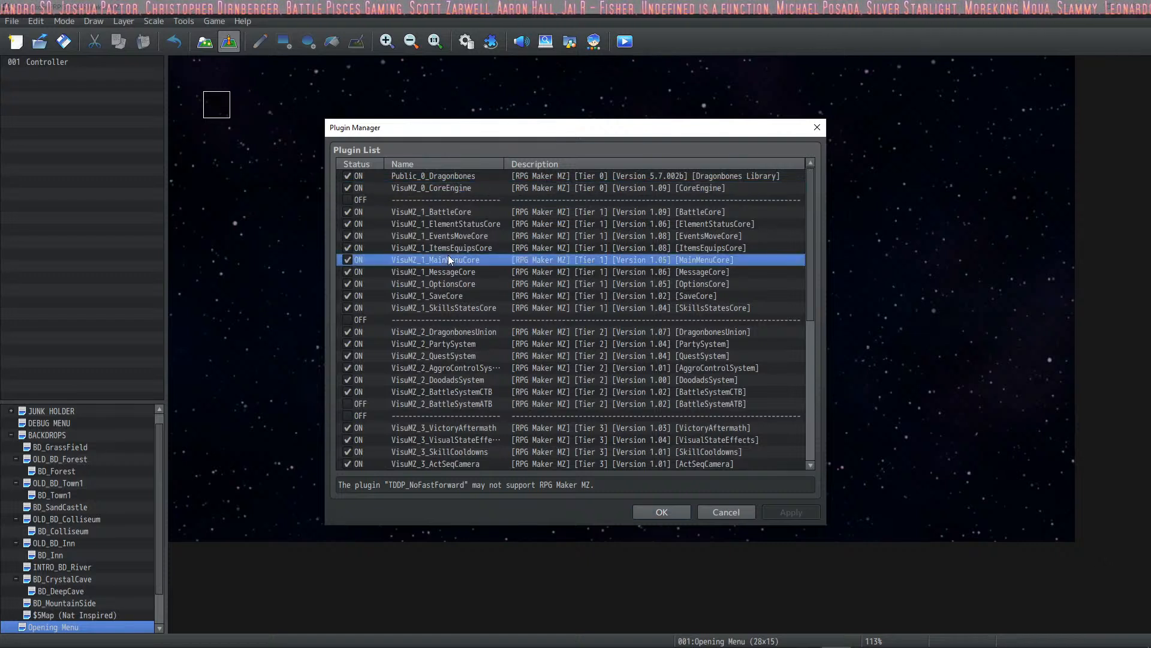
left_click(471, 214)
left_click(479, 271)
scroll(483, 281, "down", 1)
scroll(483, 285, "up", 1)
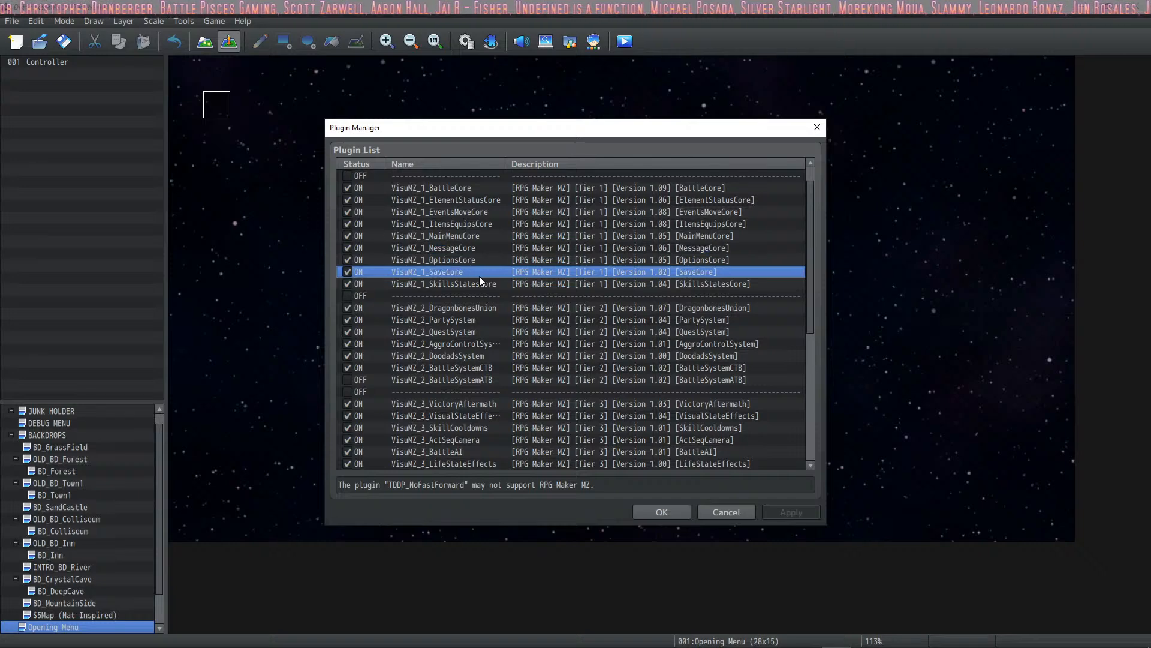
scroll(480, 302, "down", 4)
scroll(481, 301, "down", 4)
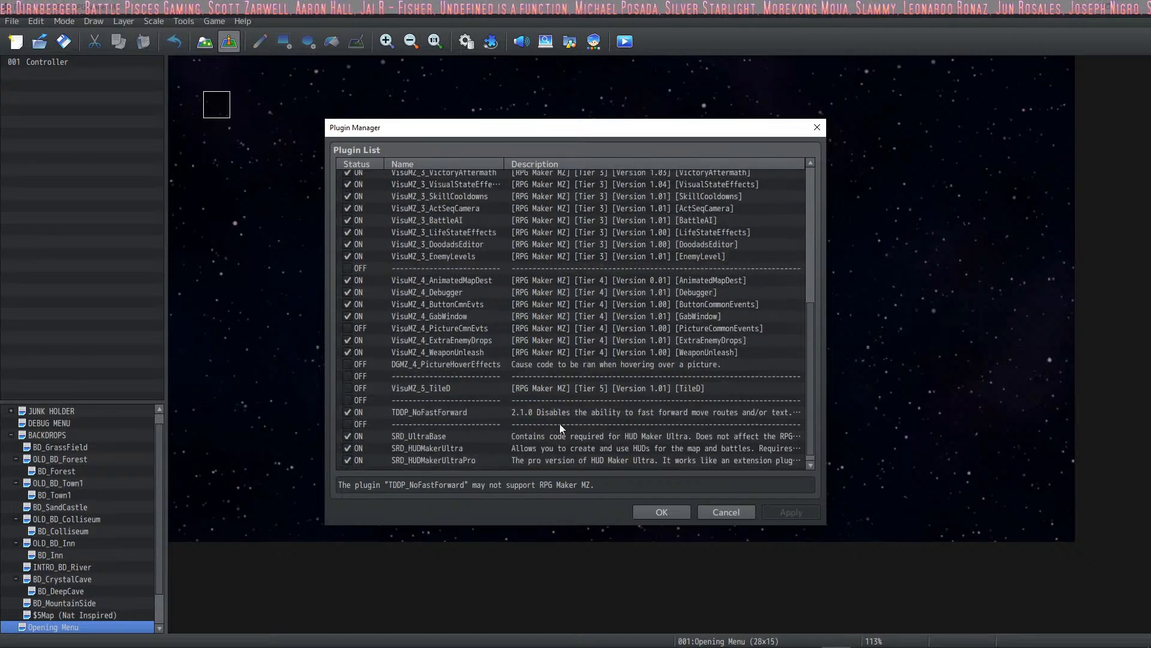
left_click(663, 512)
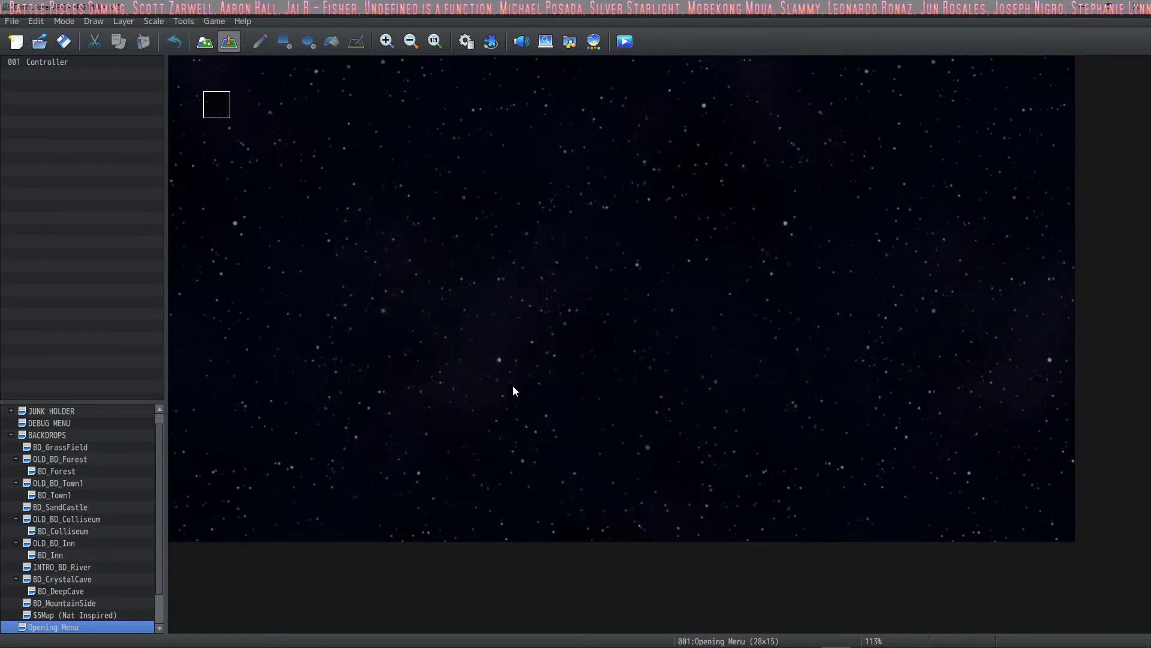
left_click(487, 42)
left_click(662, 513)
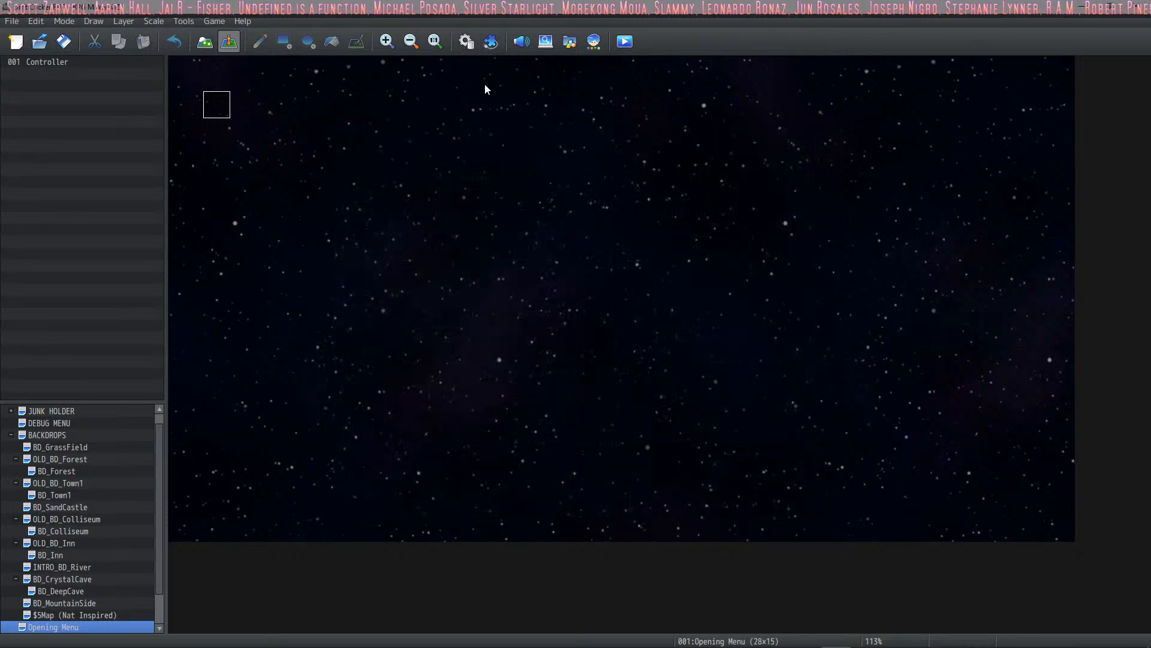
Reopen the database and check the DayNight System command in INITIALIZE NEW GAME and the Day-Night System event's trigger.
left_click(469, 44)
left_click(635, 242)
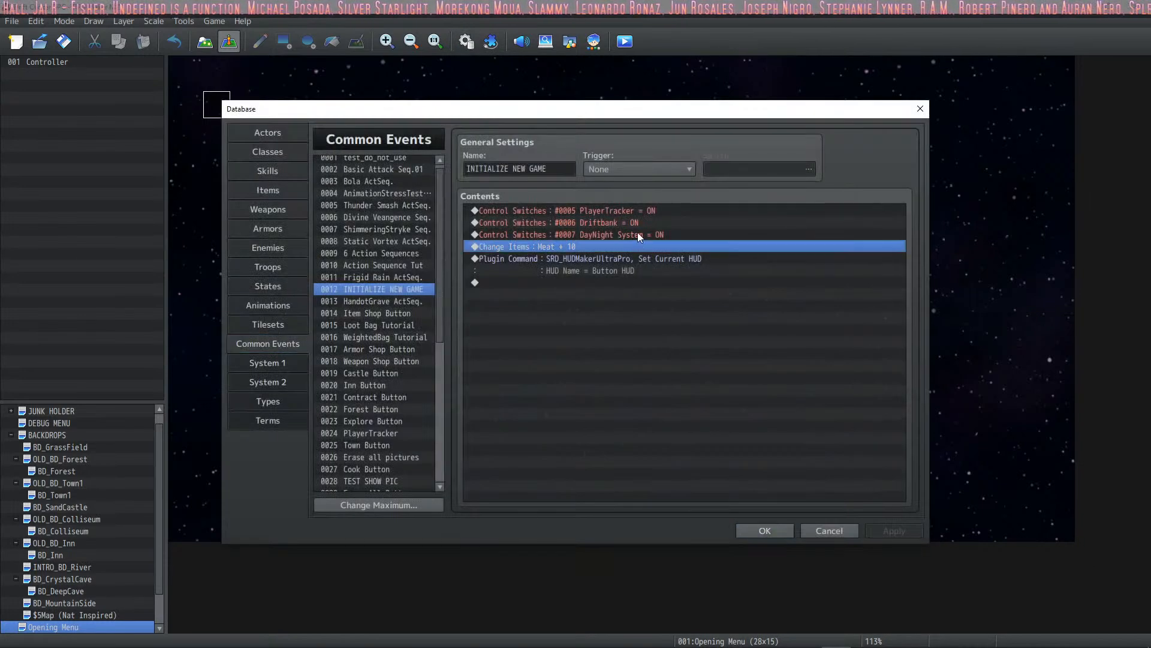
left_click(638, 234)
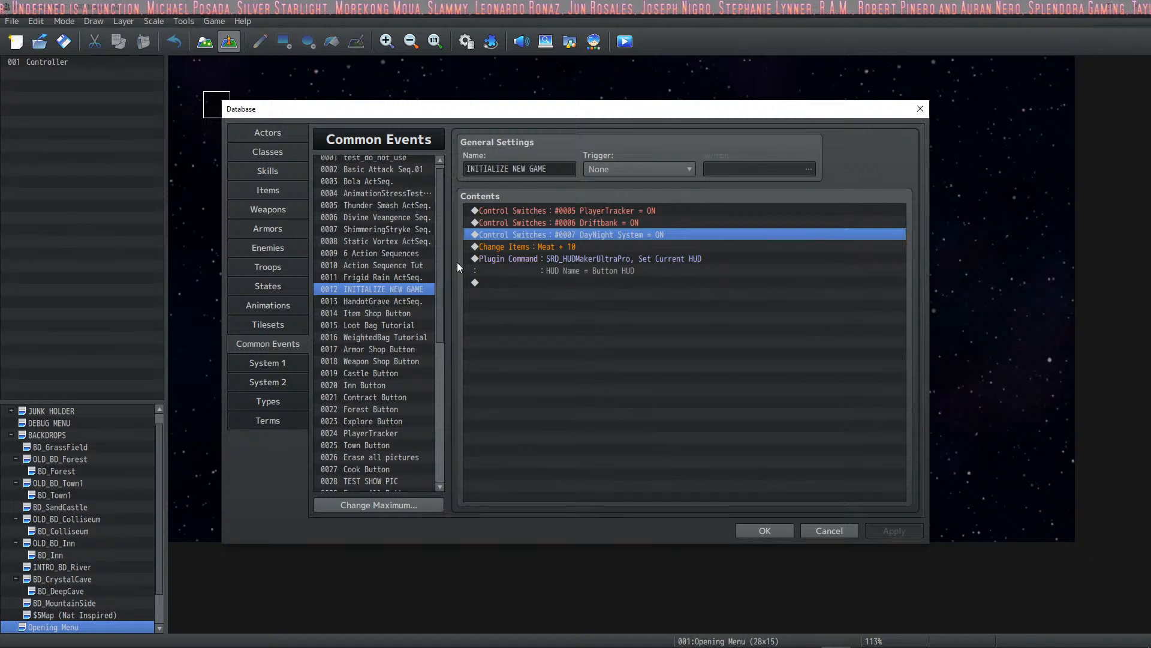
scroll(346, 402, "down", 2)
scroll(354, 390, "down", 5)
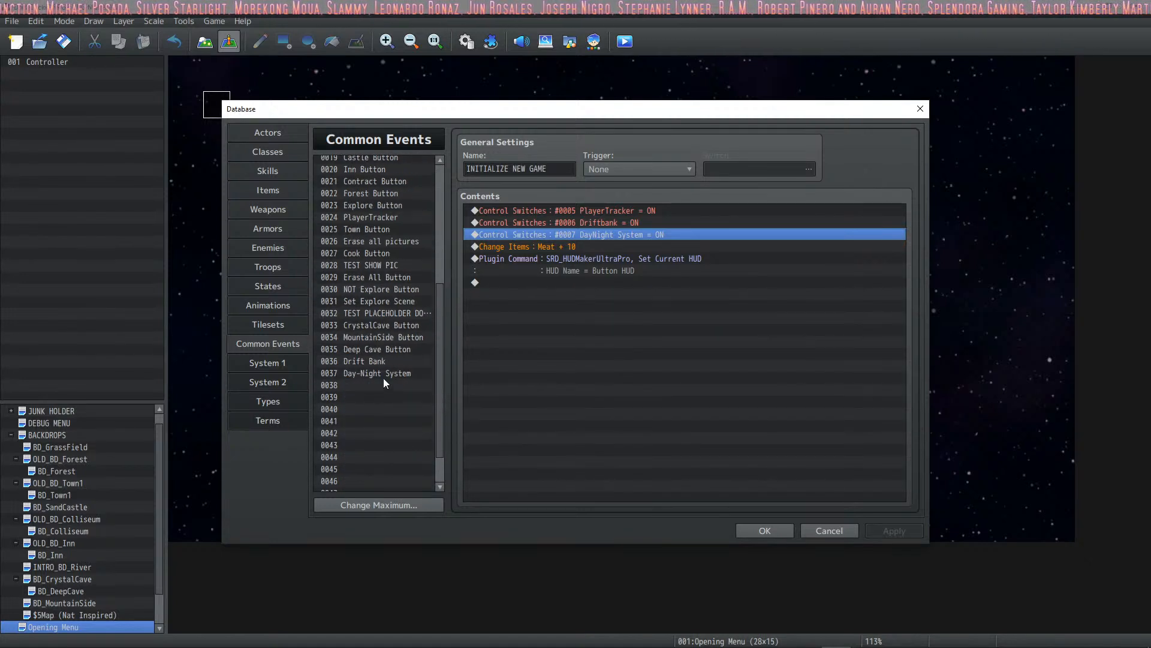
left_click(383, 375)
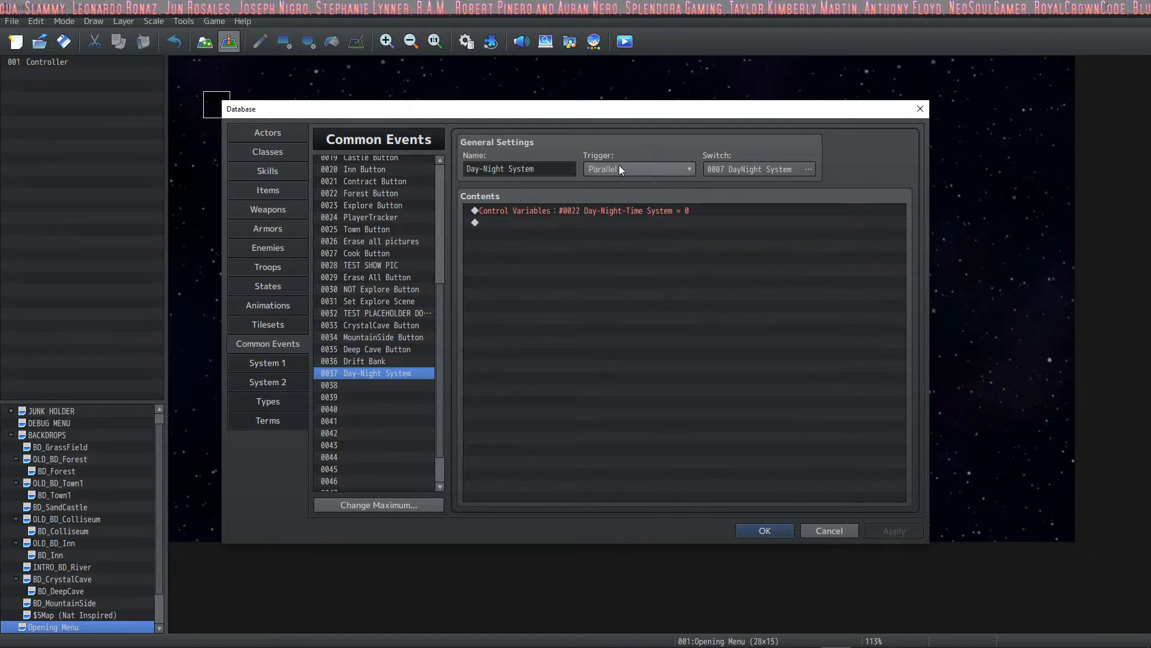
mouse_move(618, 169)
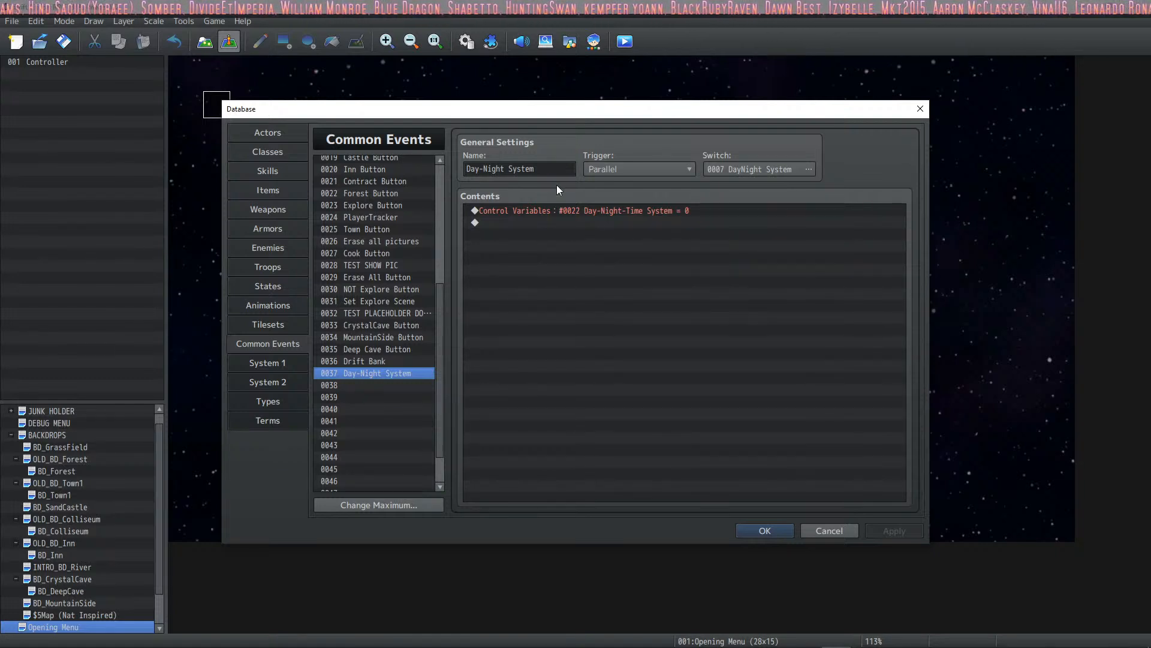
Change the Day-Night System event's command to add a constant 1 to variable 0022 Day-Night-Time System, and apply it.
left_click(577, 211)
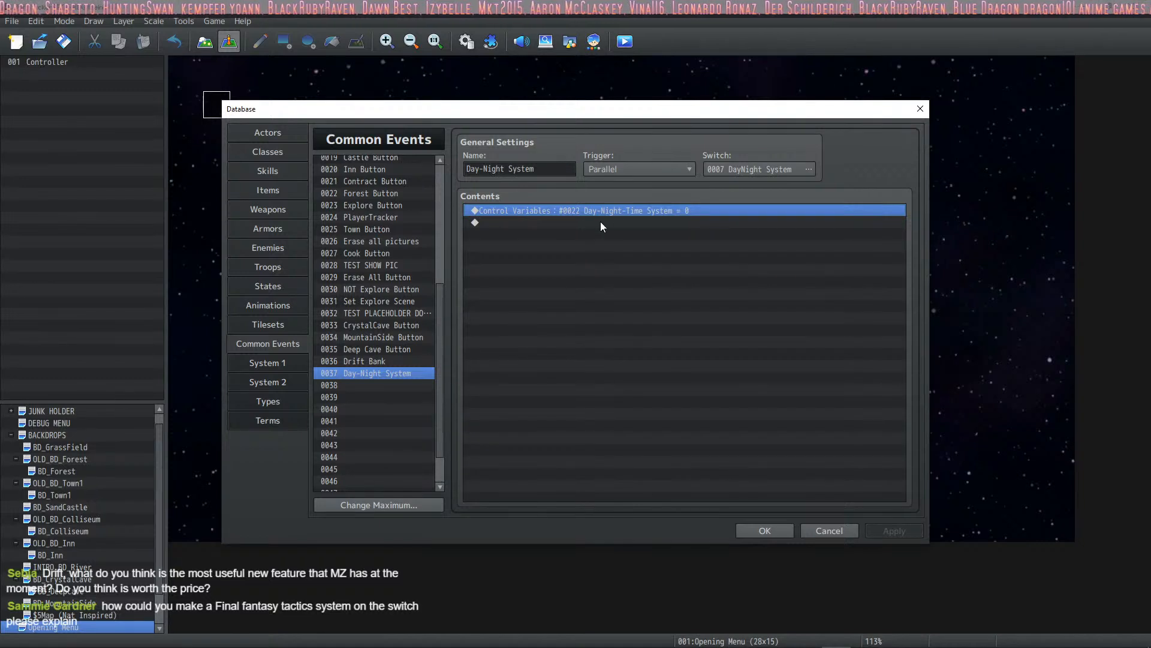
left_click(555, 224)
left_click(579, 210)
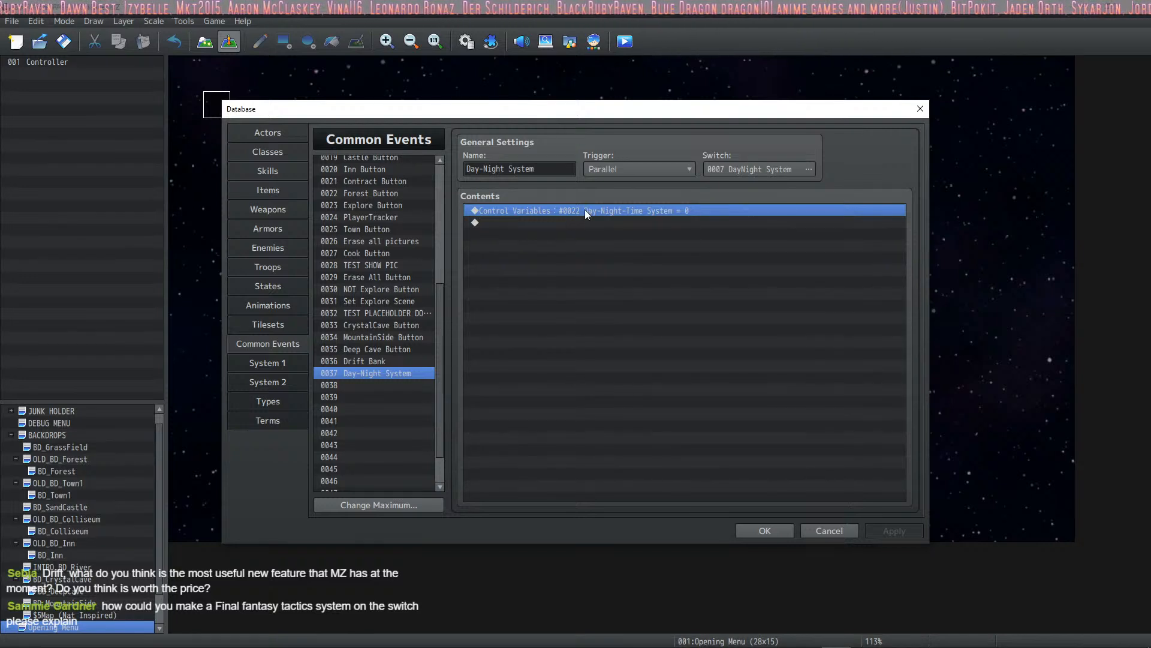
right_click(585, 210)
left_click(614, 220)
left_click(617, 317)
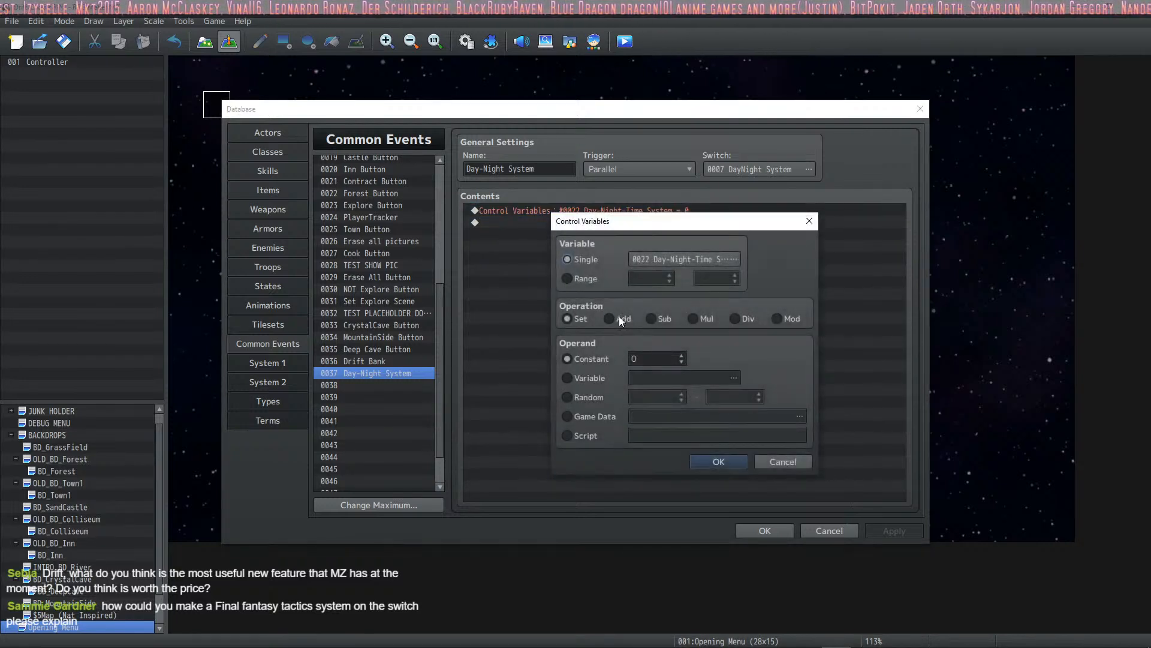
double_click(652, 358)
type("1")
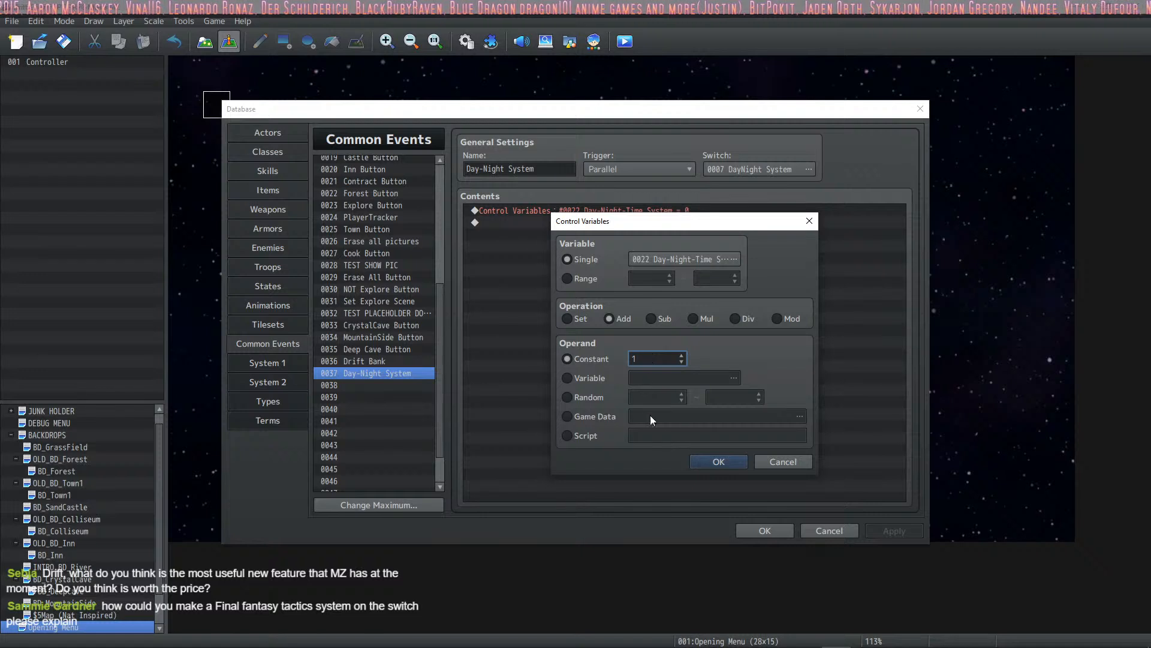
left_click(719, 461)
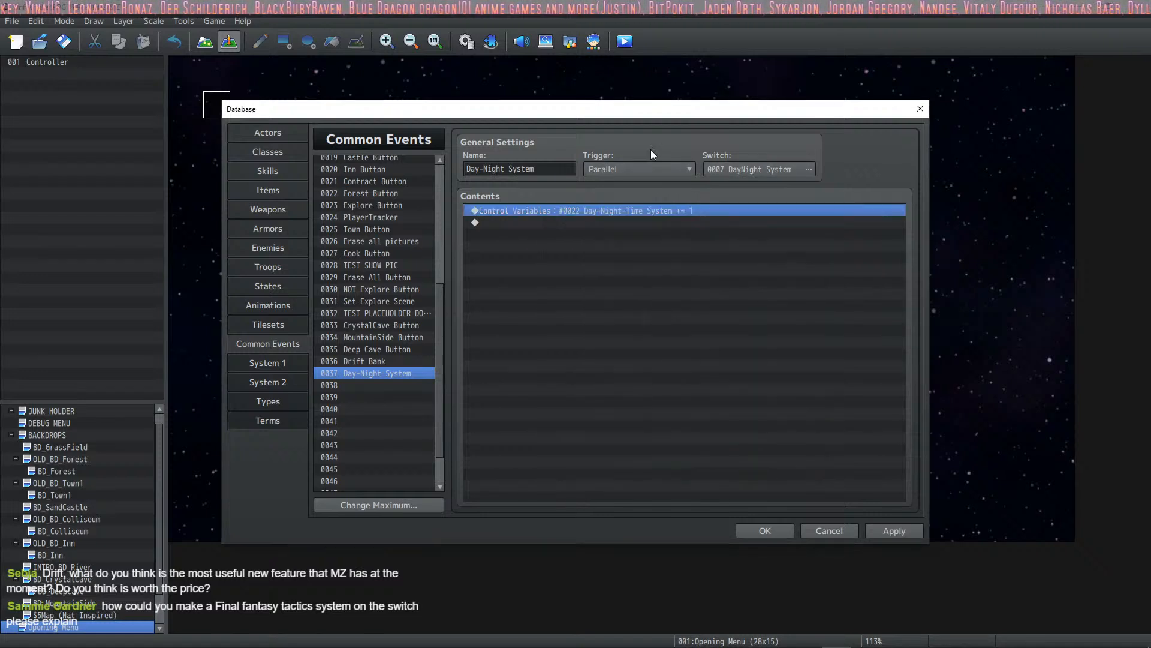
left_click(639, 224)
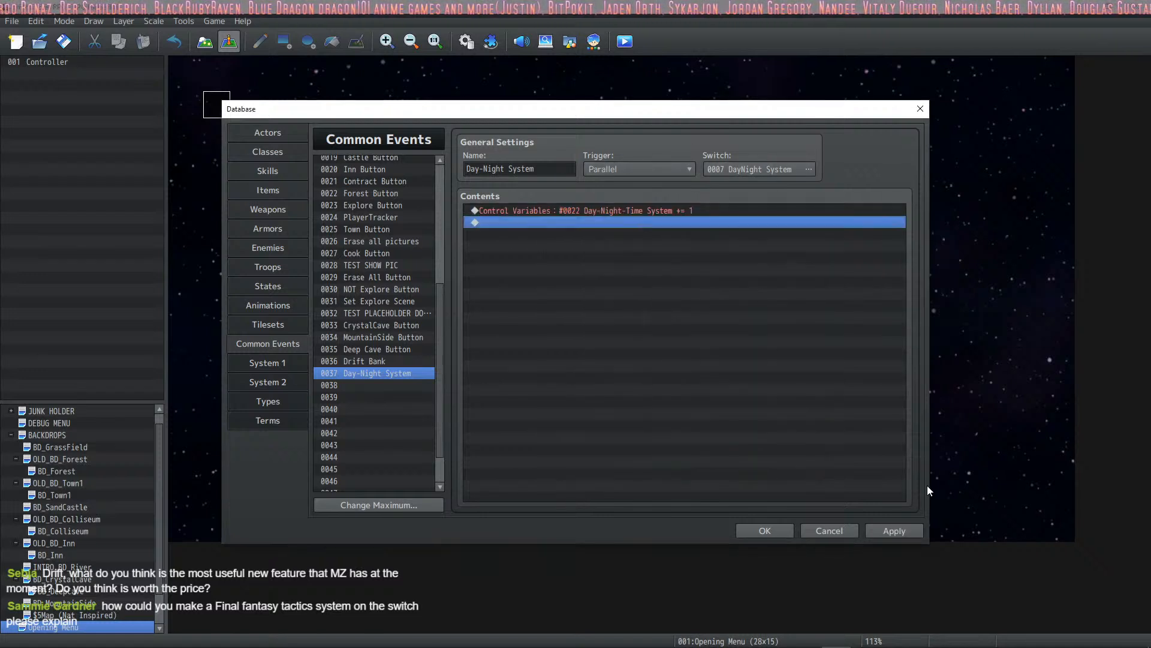
left_click(910, 530)
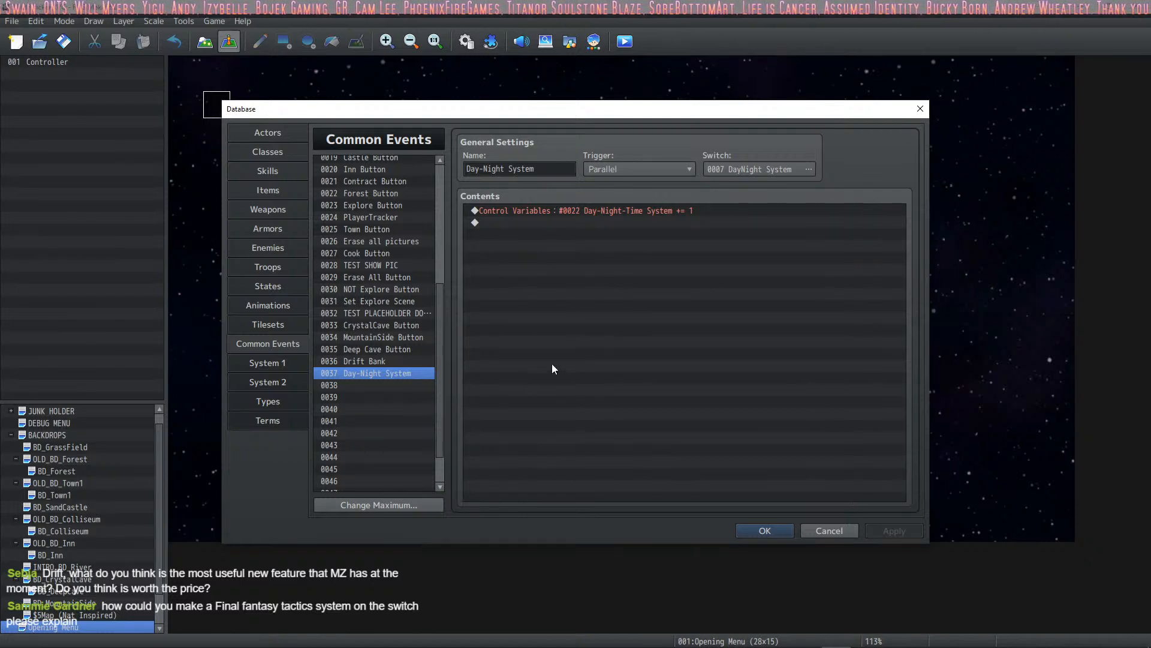
Start a plugin command in the Day-Night System event, view the available plugins, and choose VisuMZ_1_BattleCore.
right_click(574, 225)
left_click(593, 233)
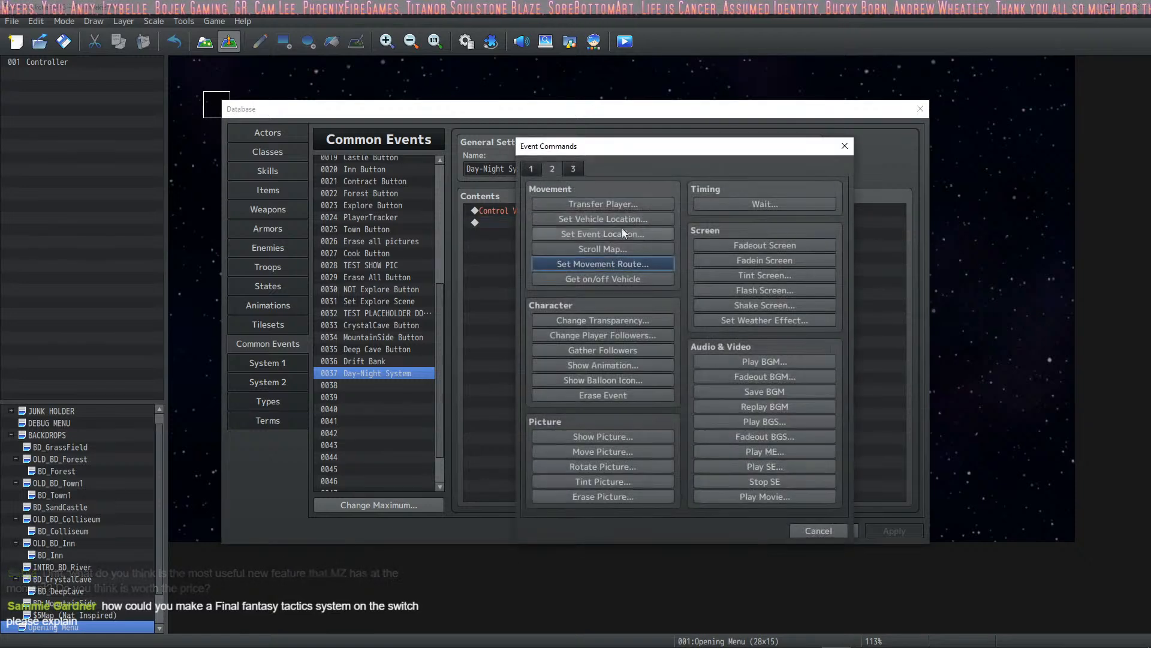
left_click(574, 169)
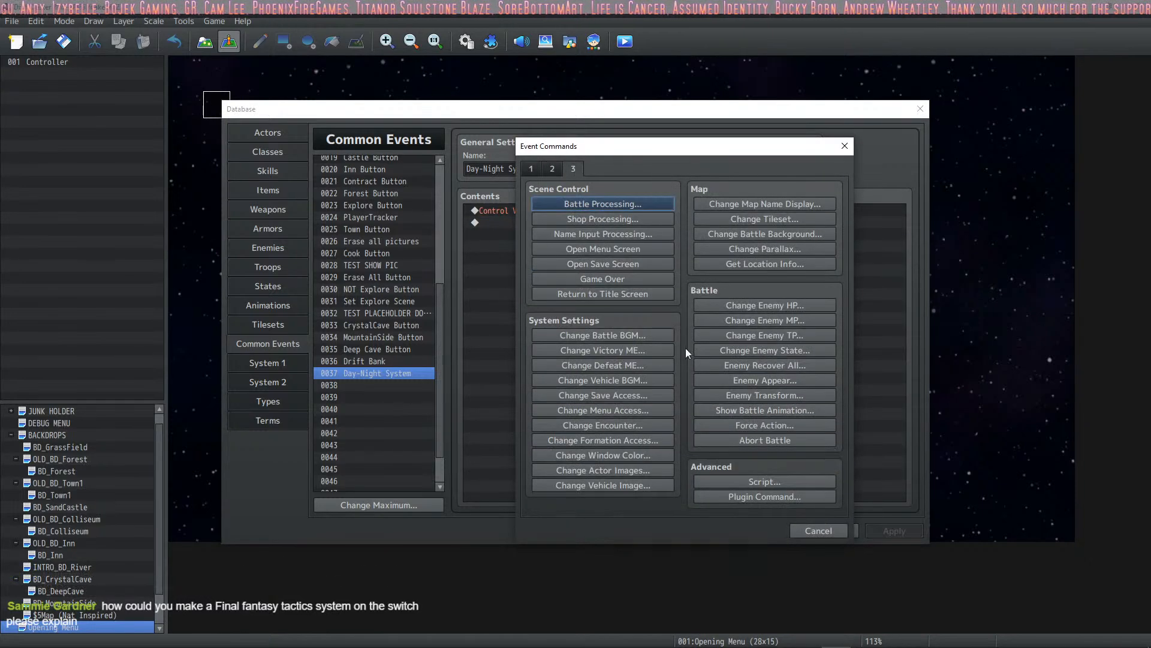
left_click(740, 499)
left_click(646, 243)
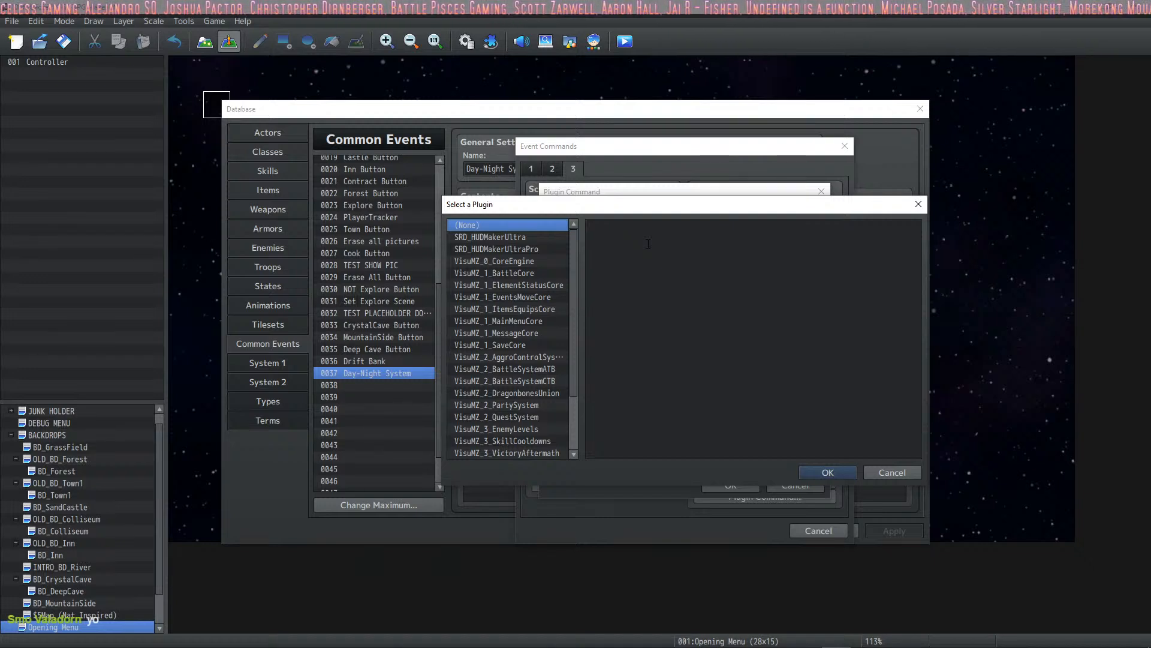
left_click(893, 472)
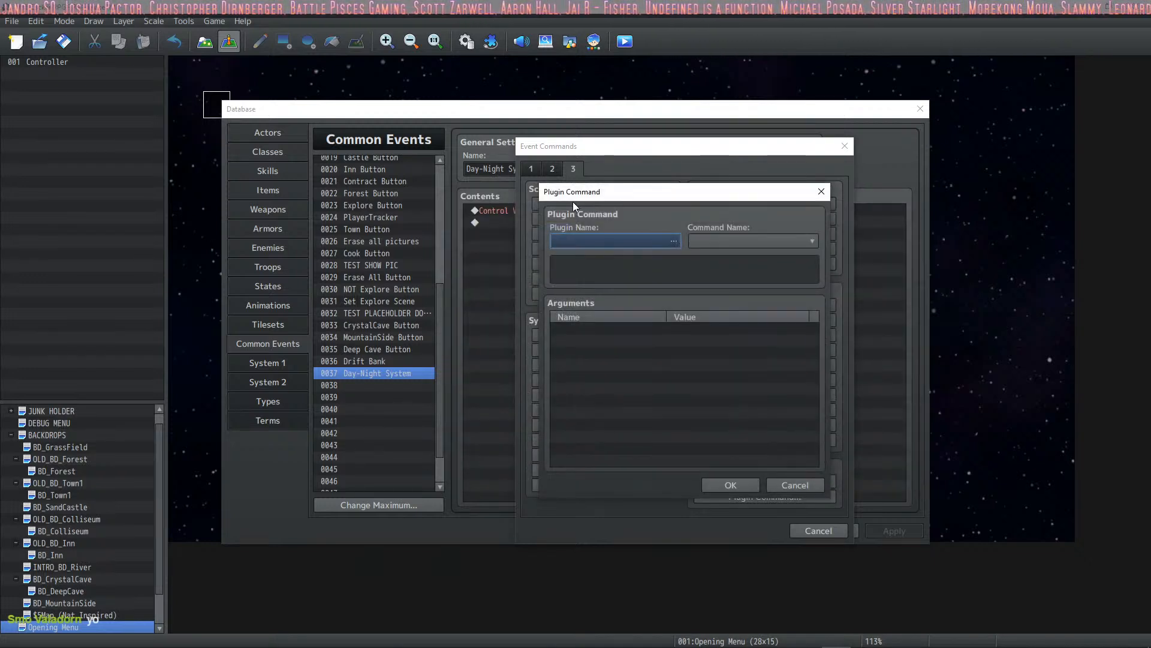
left_click_drag(597, 190, 389, 169)
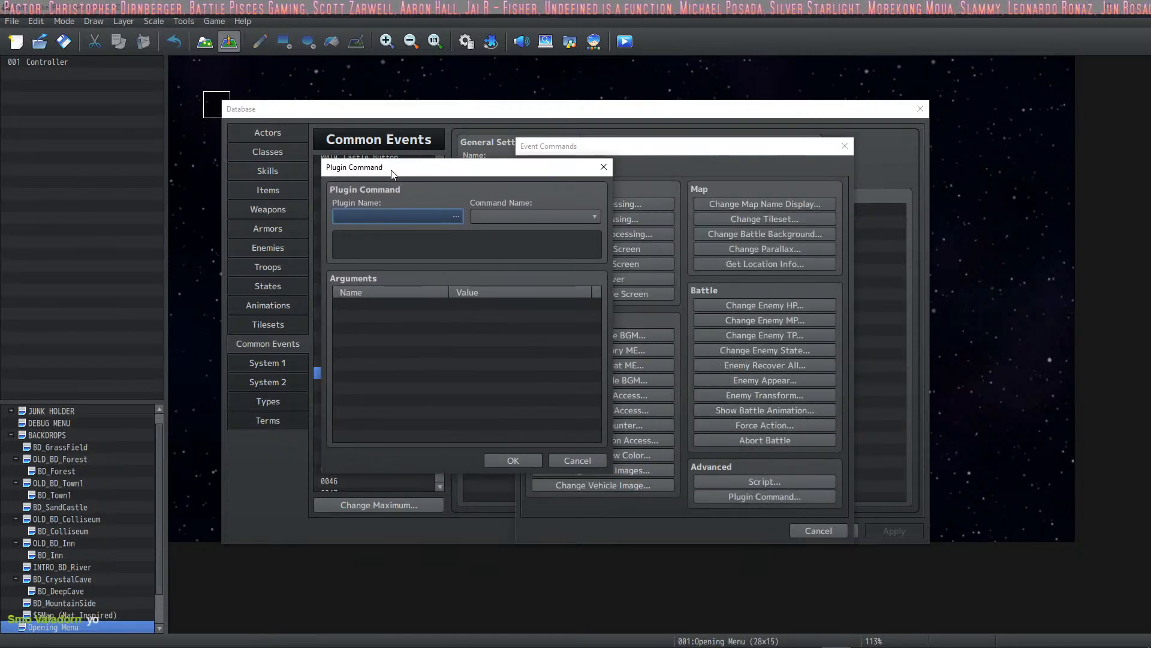
left_click(456, 217)
left_click(313, 248)
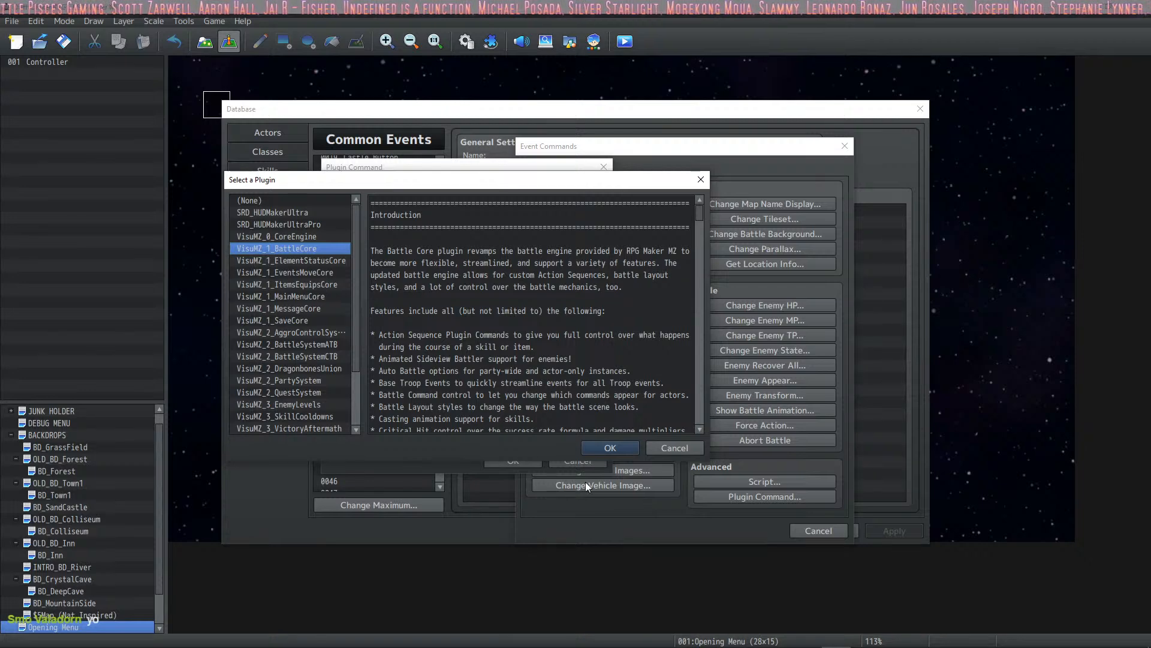
left_click(607, 446)
Browse BattleCore's plugin commands, view the arguments of DB: Dragonbones Animation and IMPACT: Motion Trail Remove, and discard the plugin command.
left_click(558, 216)
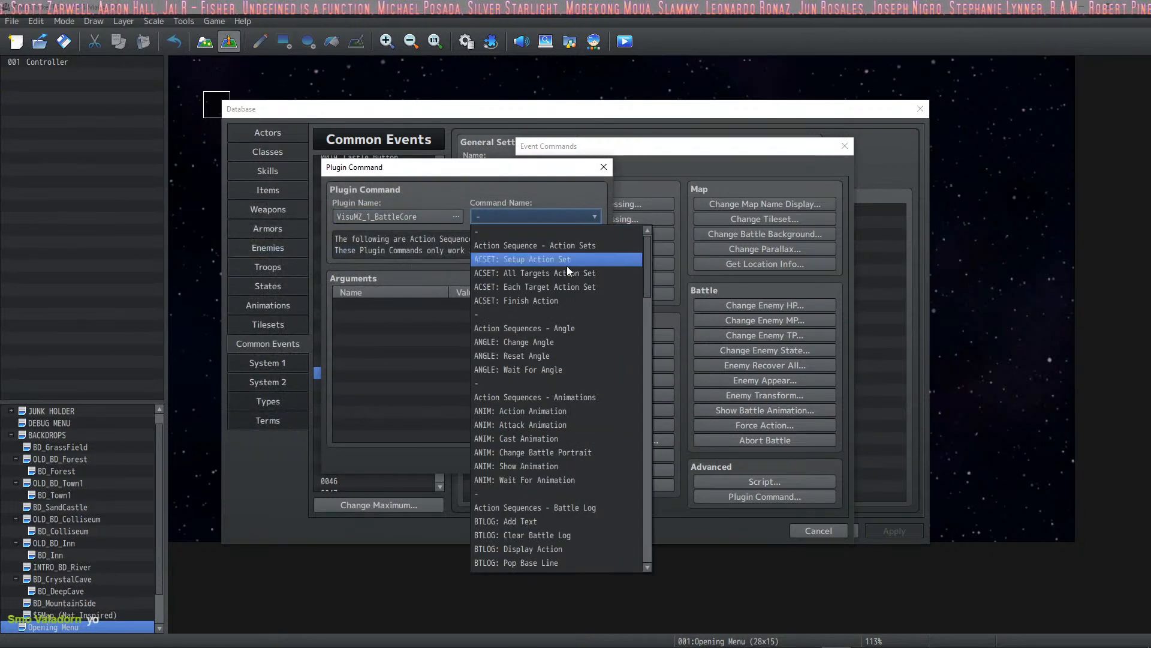
scroll(581, 293, "down", 1)
scroll(577, 288, "down", 6)
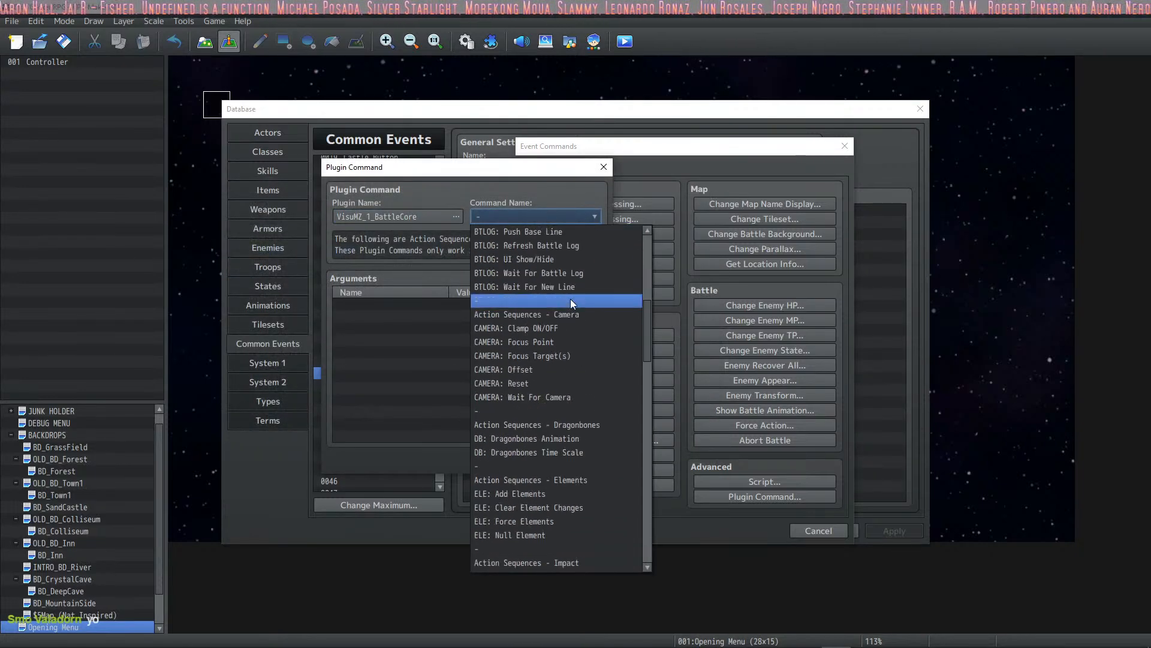
left_click(558, 304)
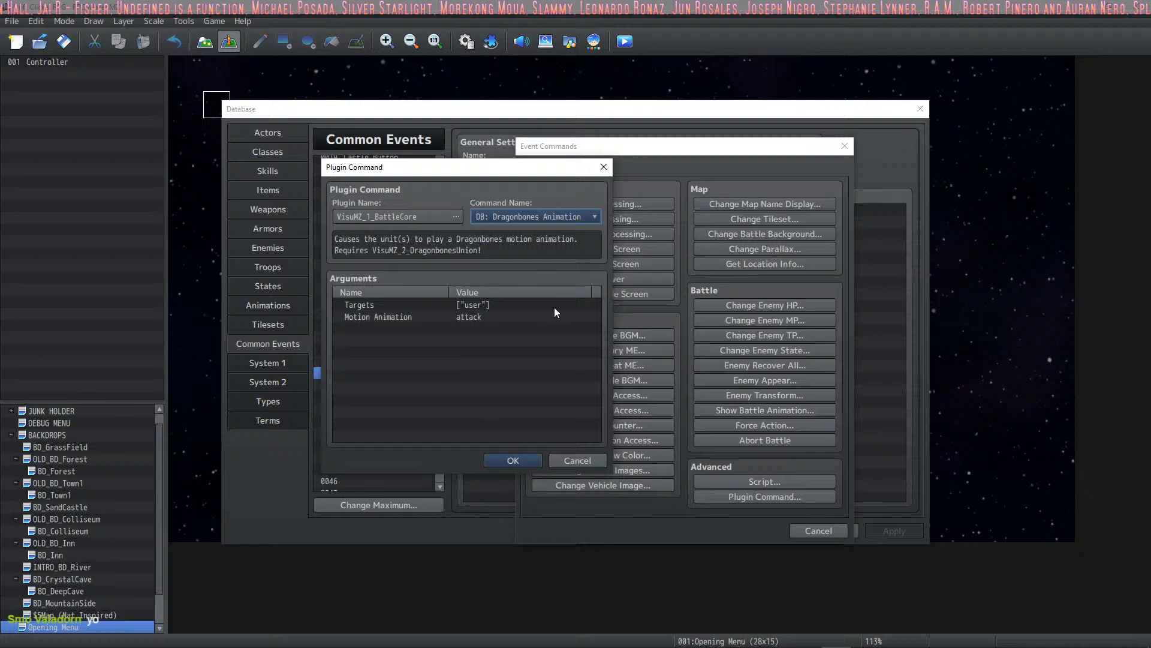
left_click(567, 217)
scroll(534, 248, "down", 5)
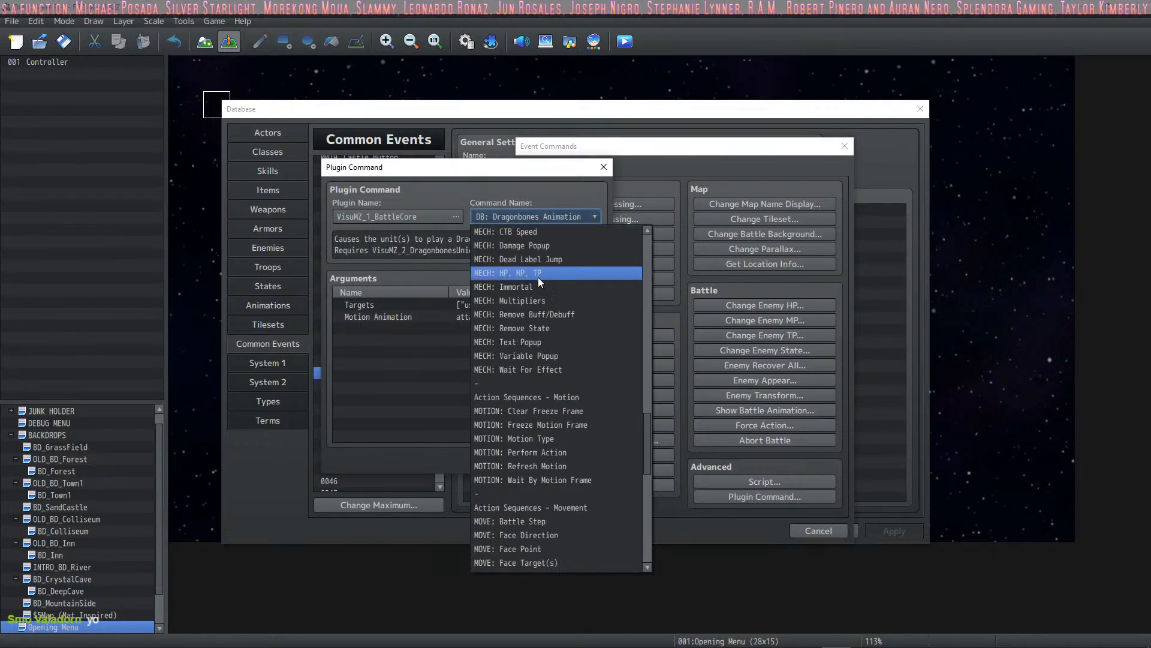
scroll(531, 303, "down", 10)
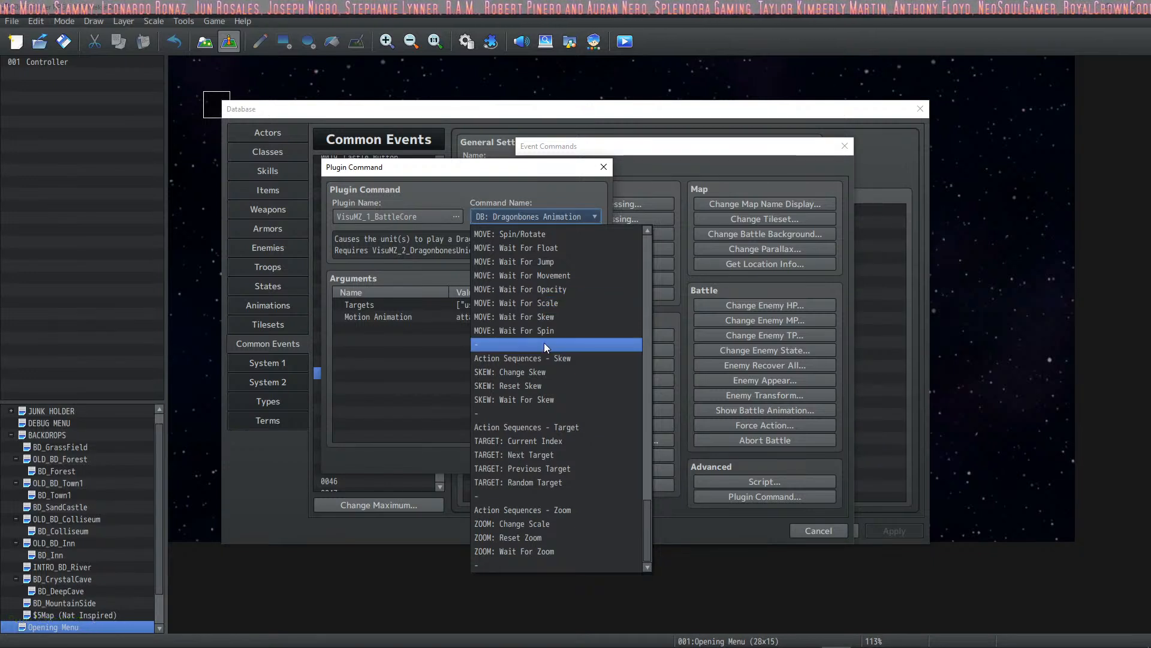
scroll(525, 399, "up", 8)
scroll(527, 372, "up", 10)
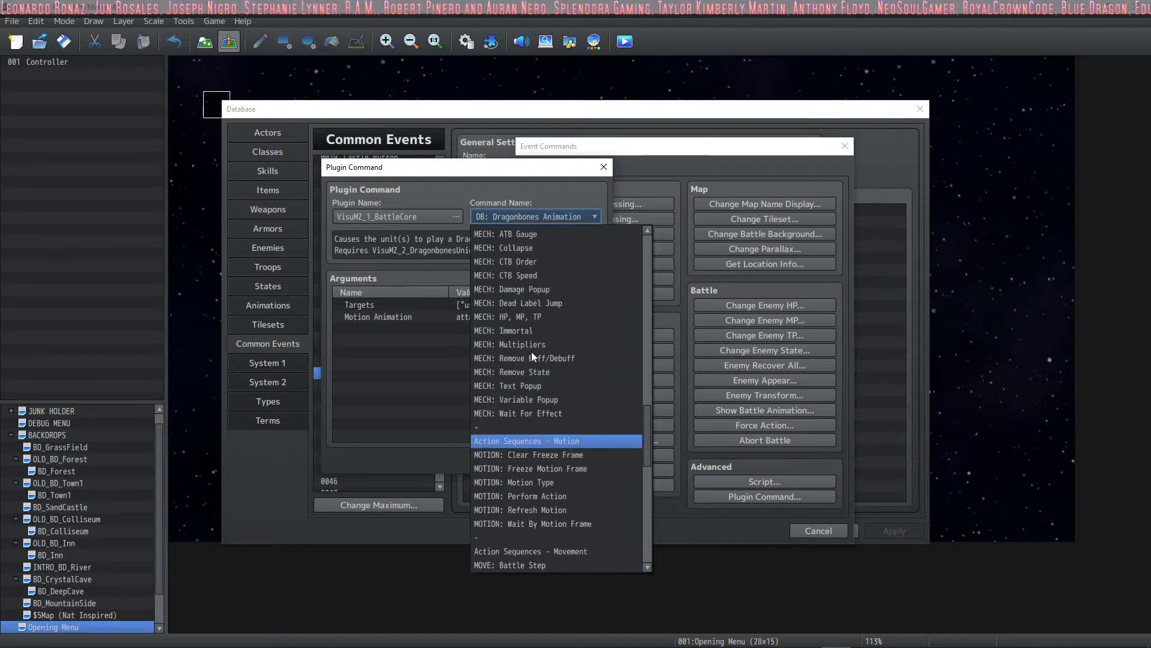
scroll(534, 303, "up", 12)
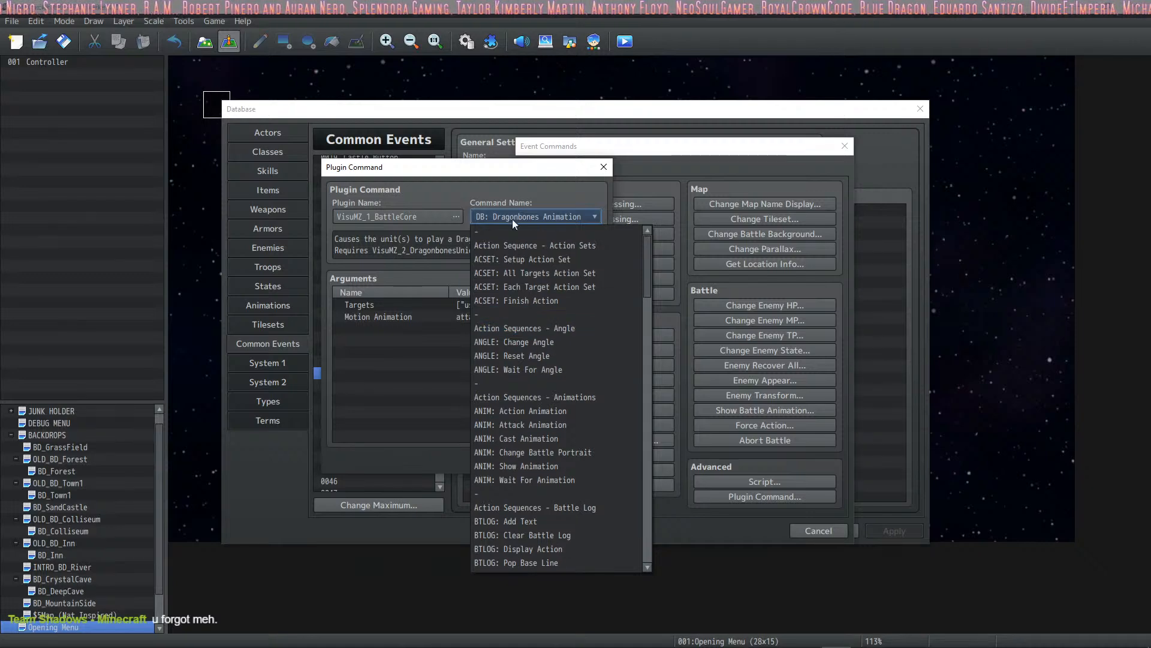
scroll(528, 294, "down", 8)
scroll(537, 299, "down", 9)
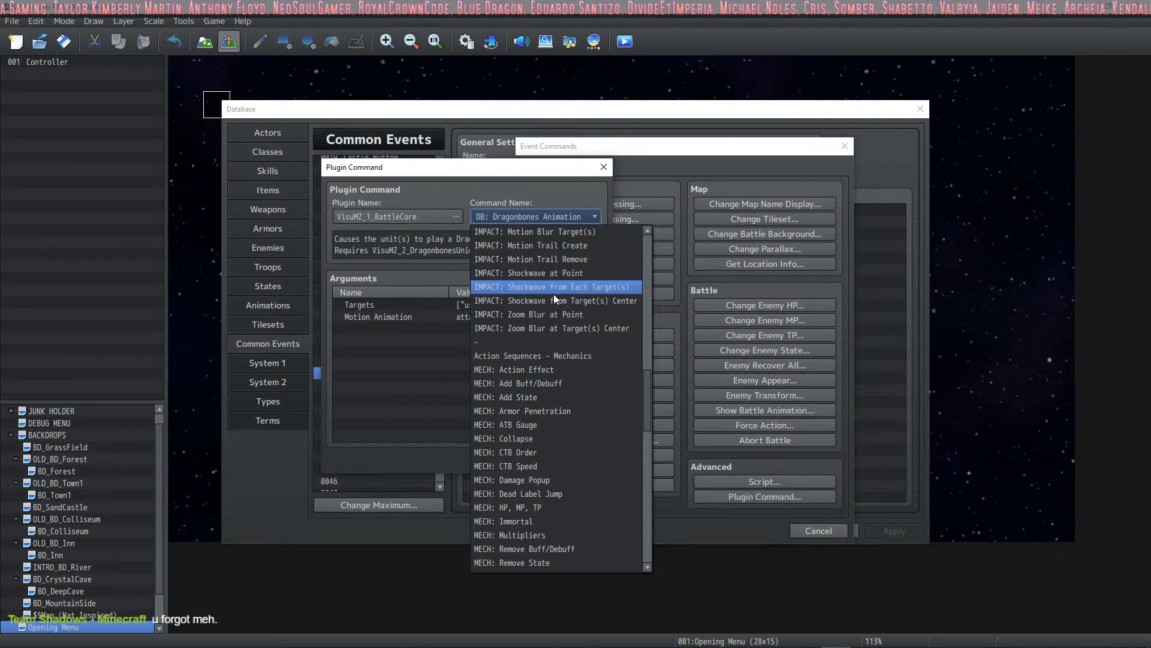
scroll(553, 294, "up", 3)
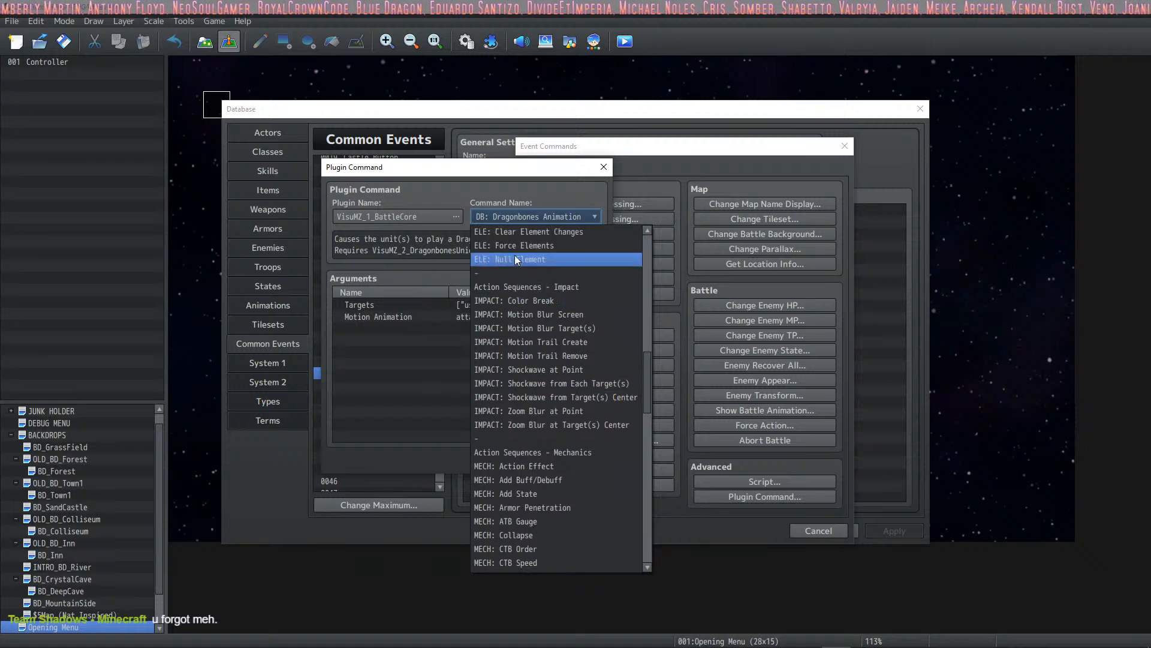
left_click(523, 356)
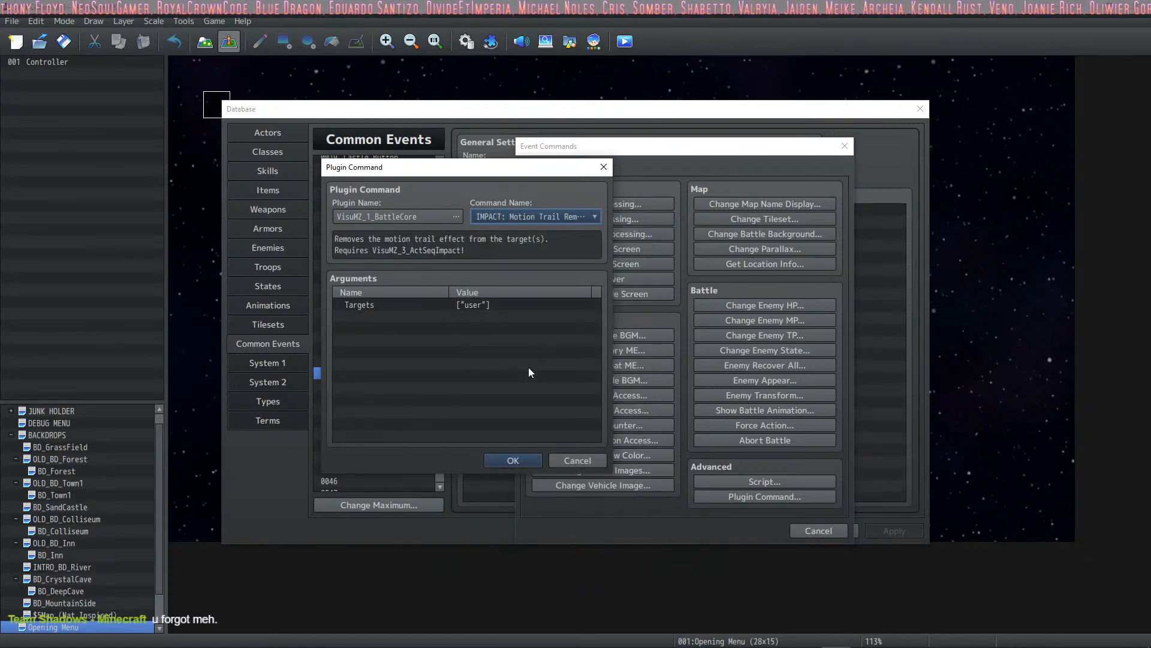
left_click(571, 464)
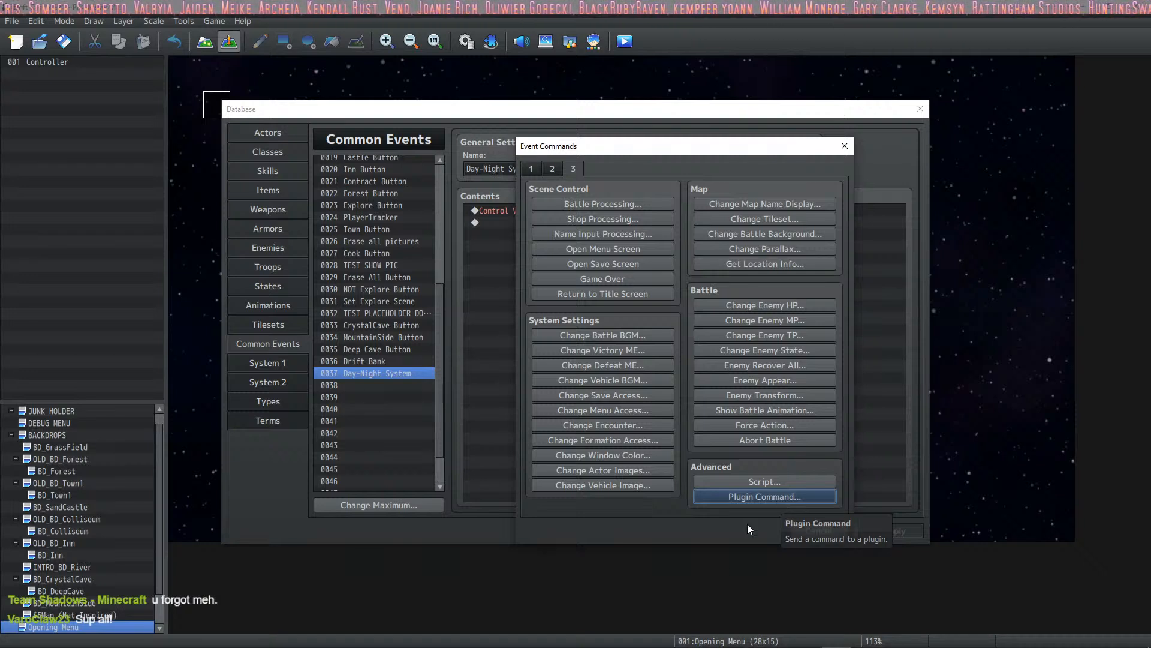
View the Show Animation and empty Plugin Command settings, and close the event command list without adding anything.
left_click(553, 170)
left_click(607, 363)
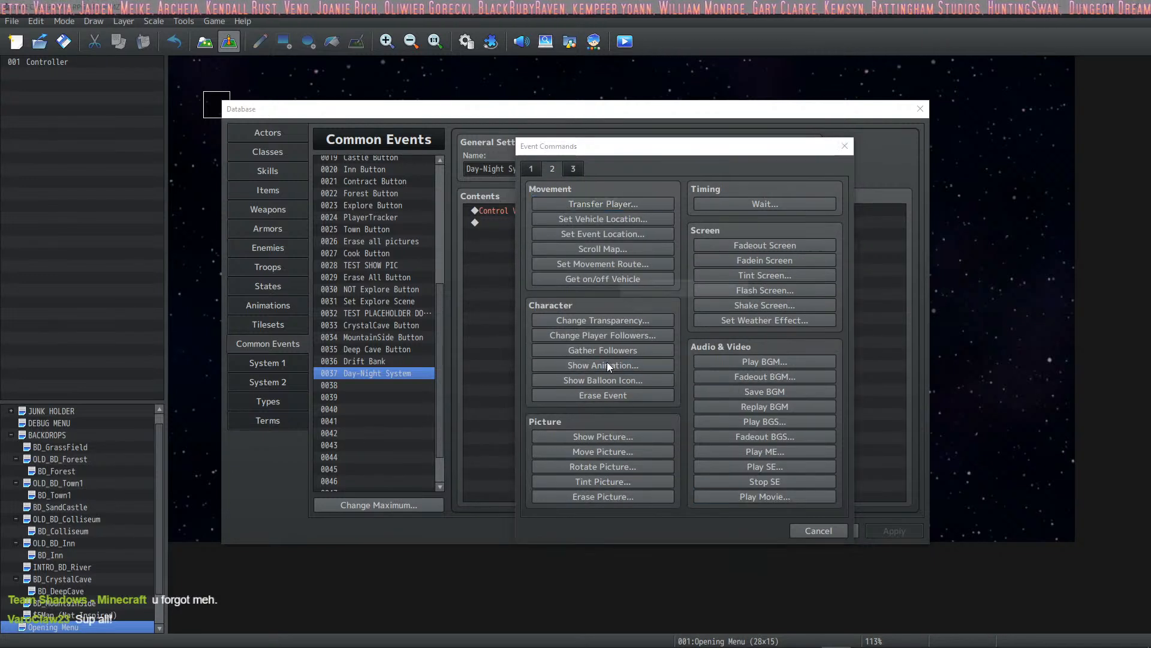
left_click(713, 391)
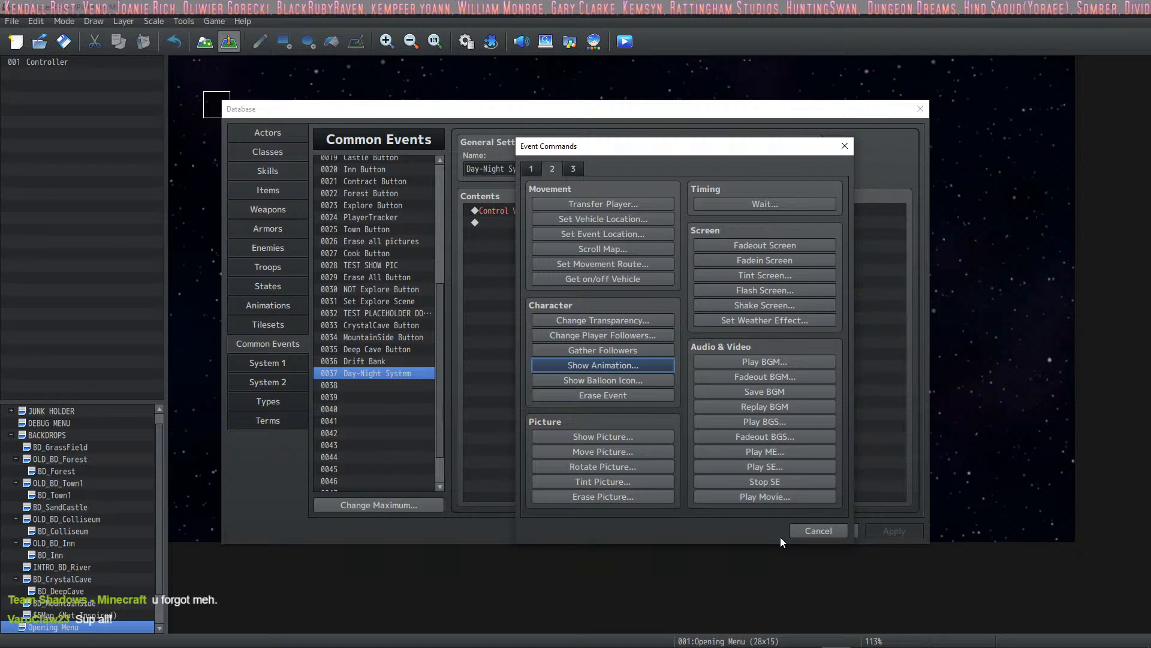
left_click(573, 169)
left_click(747, 496)
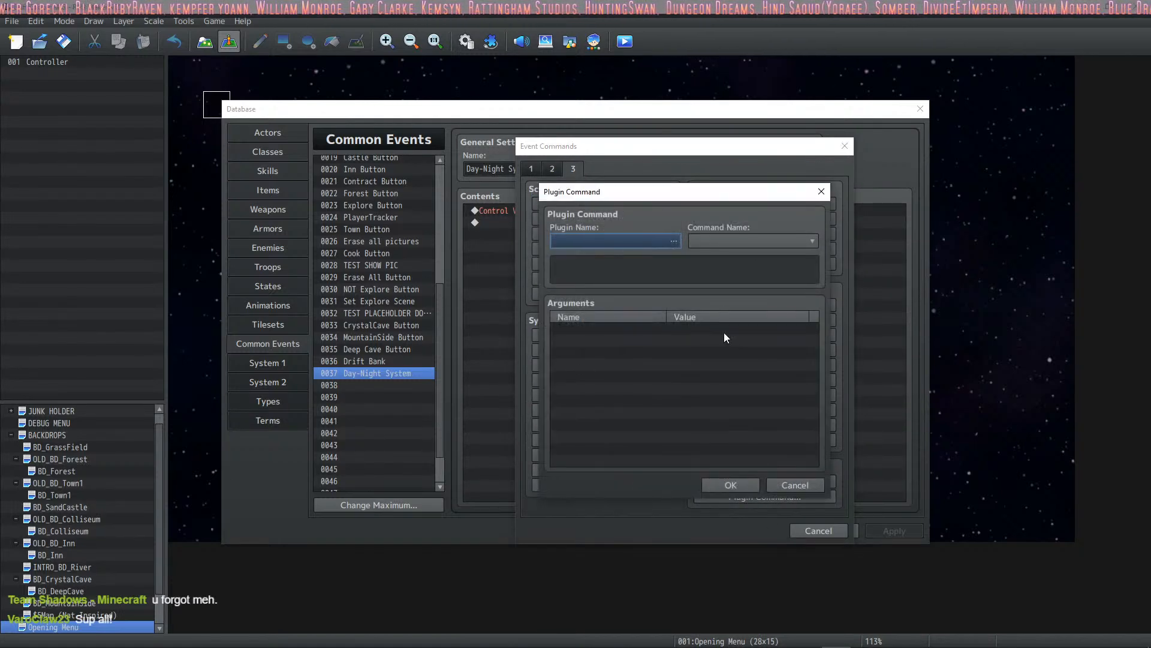
left_click(796, 483)
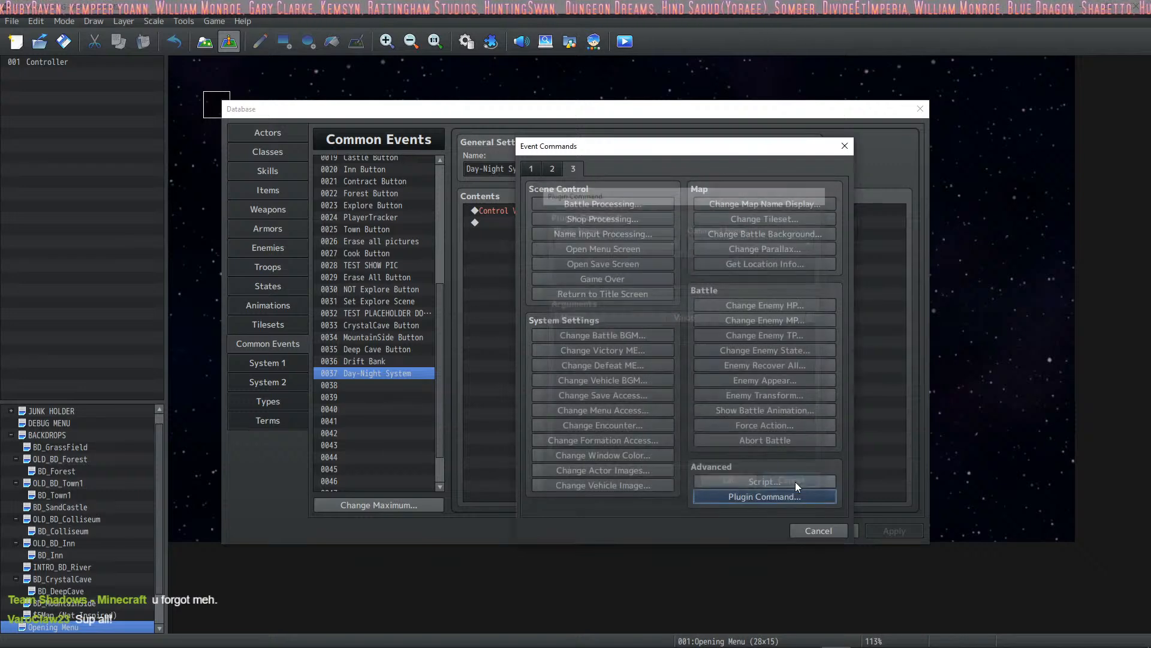
left_click(814, 535)
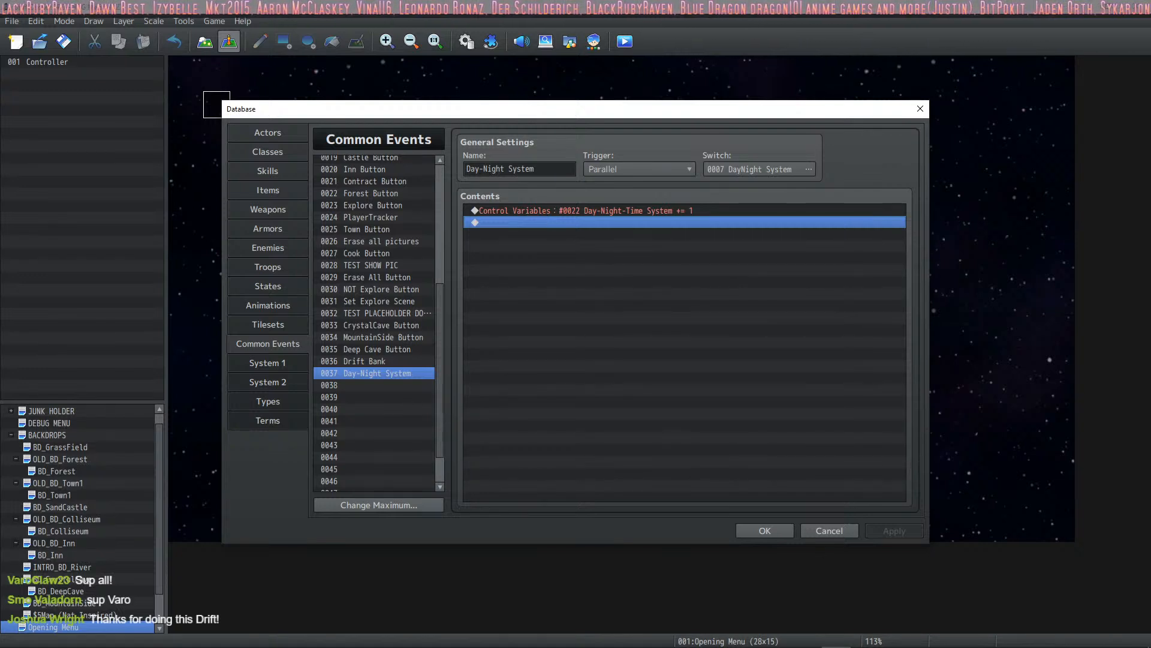
Switch to Calculator and divide 60 by 60.
left_click(248, 637)
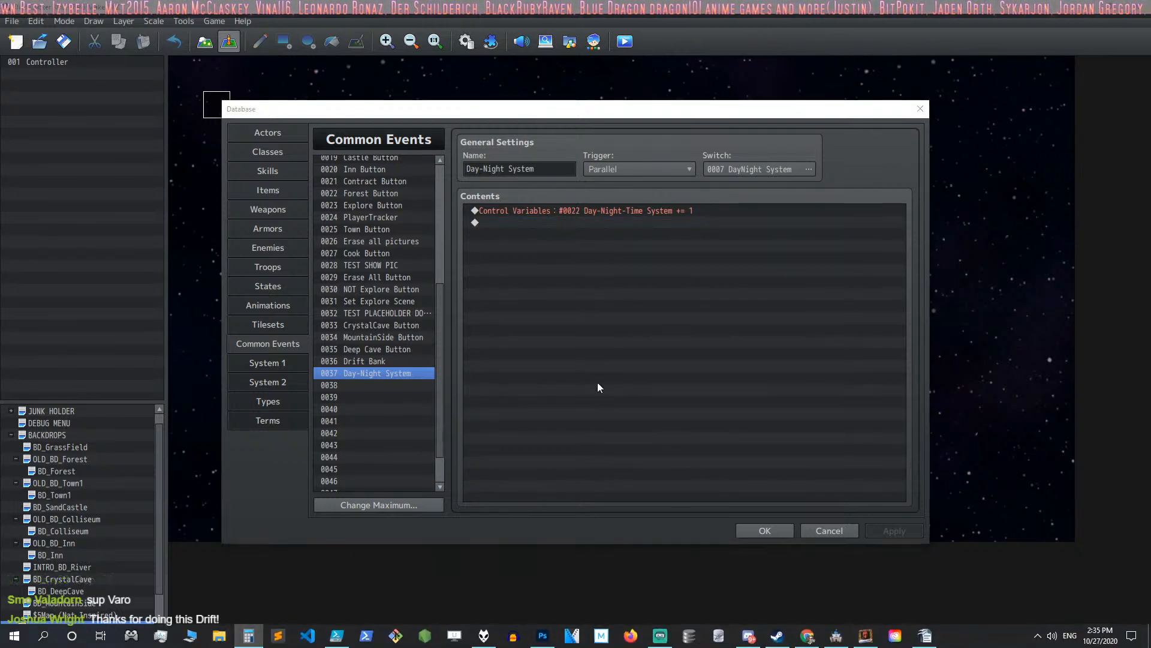
left_click_drag(853, 186, 942, 210)
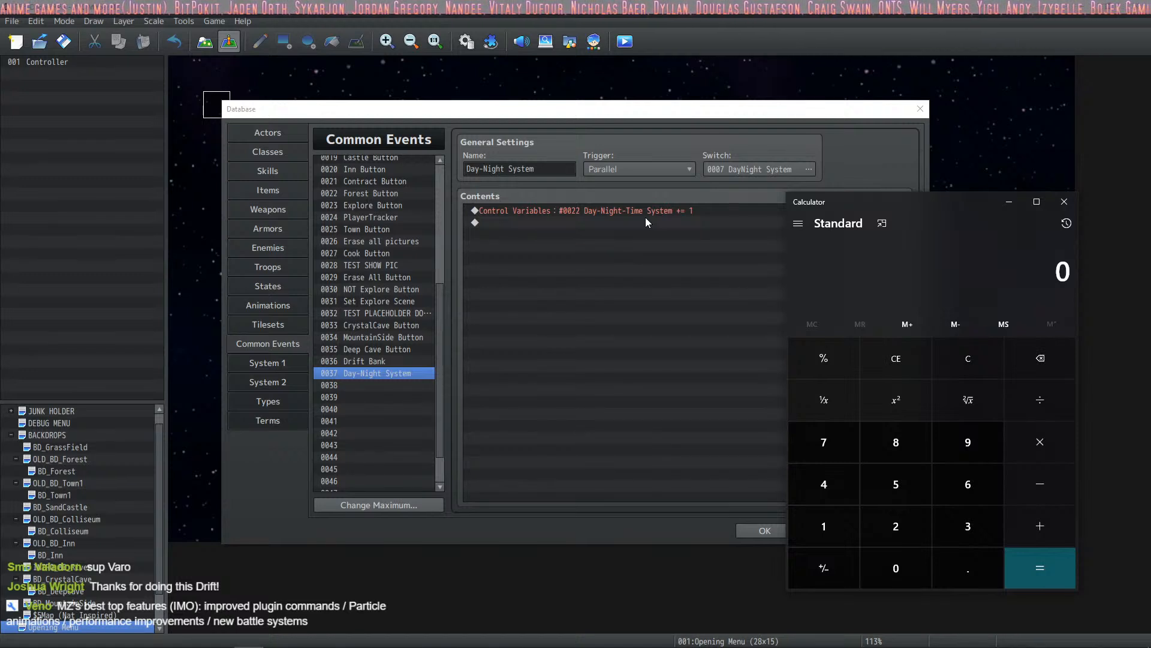
left_click(966, 484)
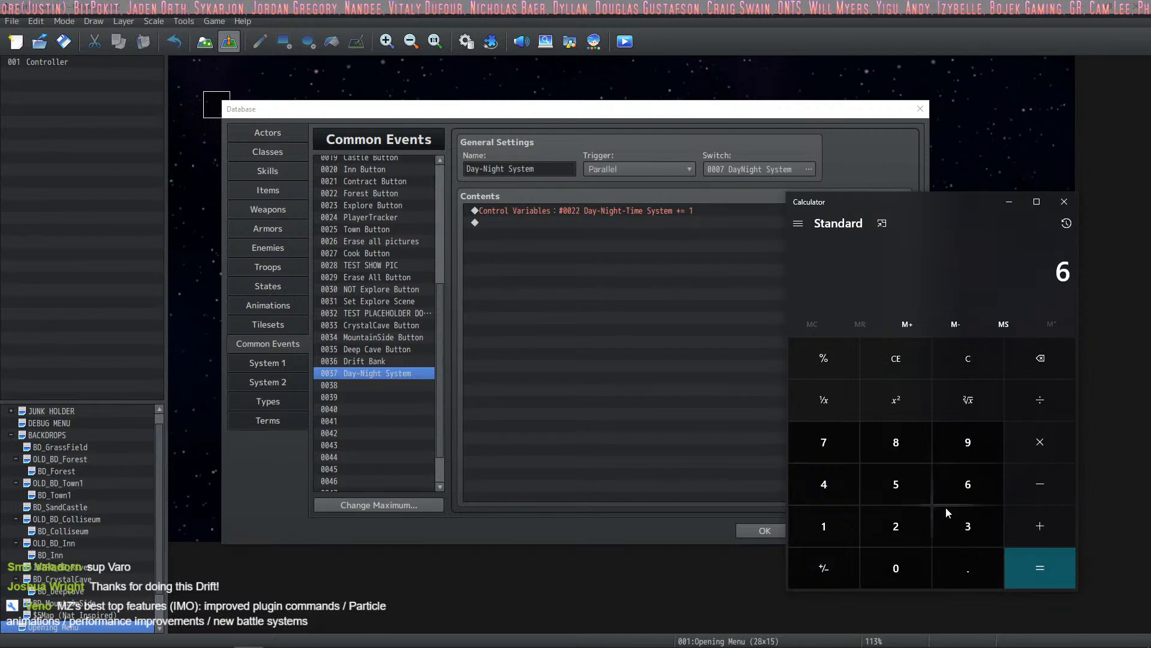
key("0")
left_click(1038, 564)
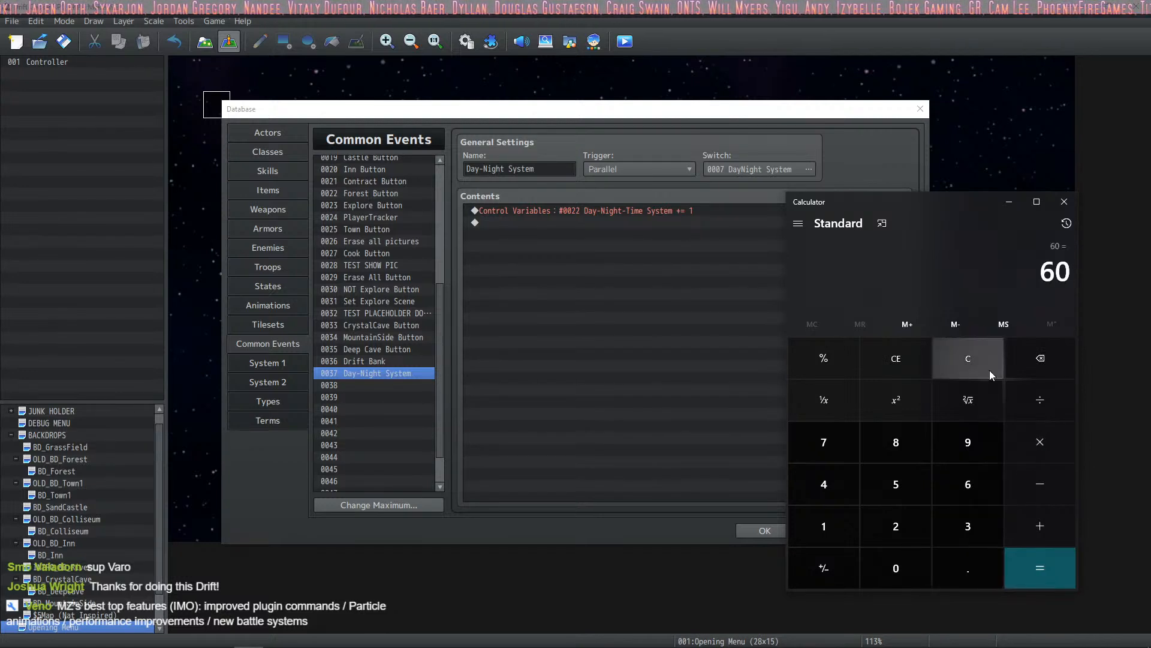
left_click(1040, 401)
left_click(967, 483)
left_click(896, 566)
left_click(1037, 566)
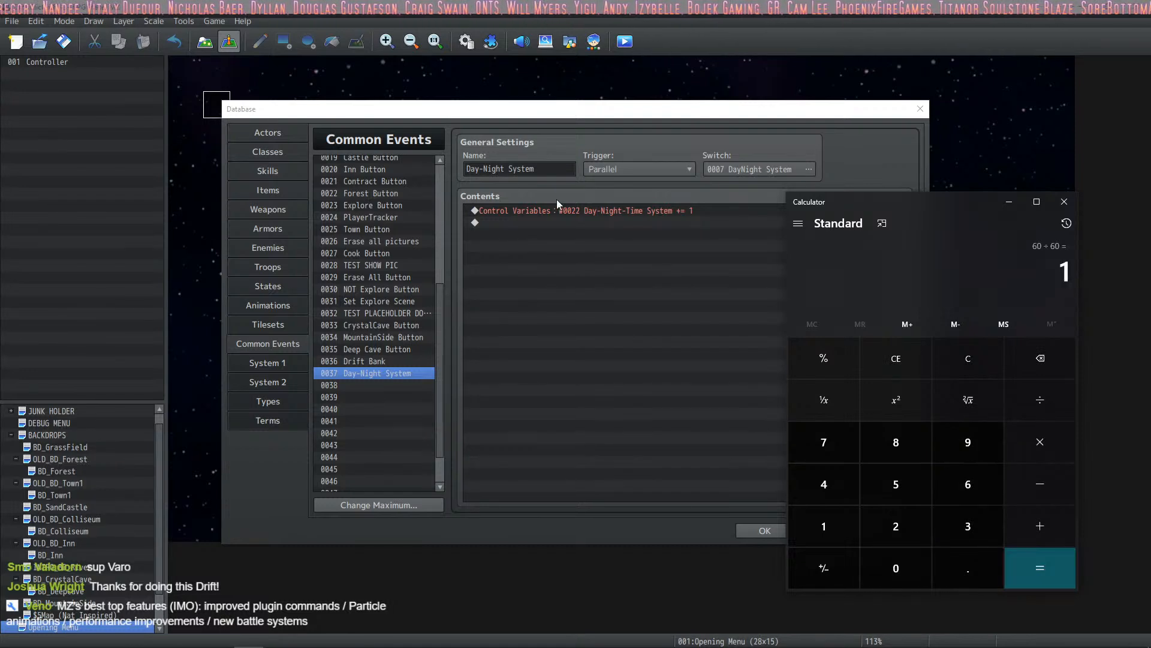
left_click(566, 219)
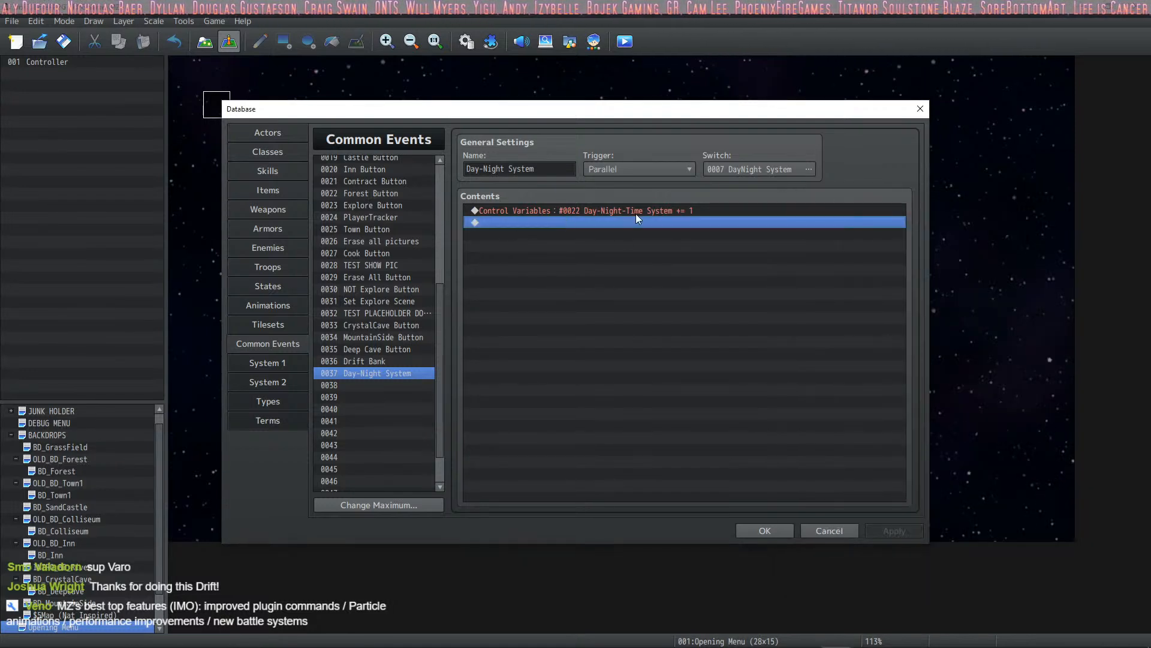
right_click(617, 222)
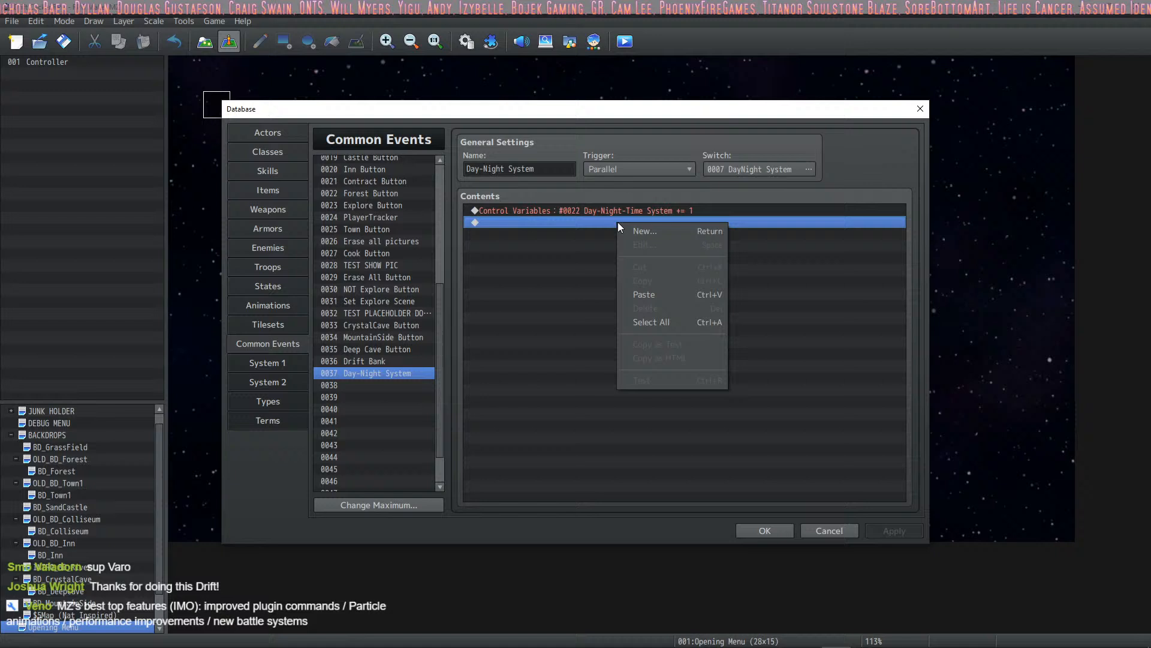
left_click(656, 208)
left_click(659, 221)
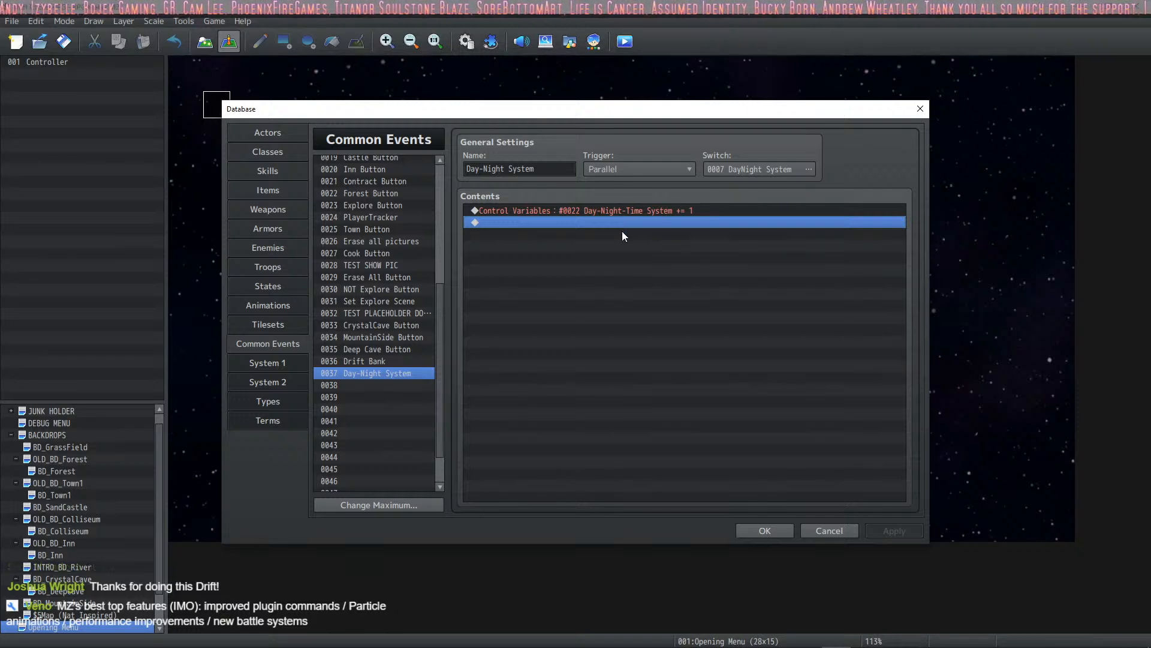
Start a conditional branch below the variable increment in the Day-Night System event, checking variable 0022 Day-Night-Time System.
right_click(627, 224)
left_click(652, 232)
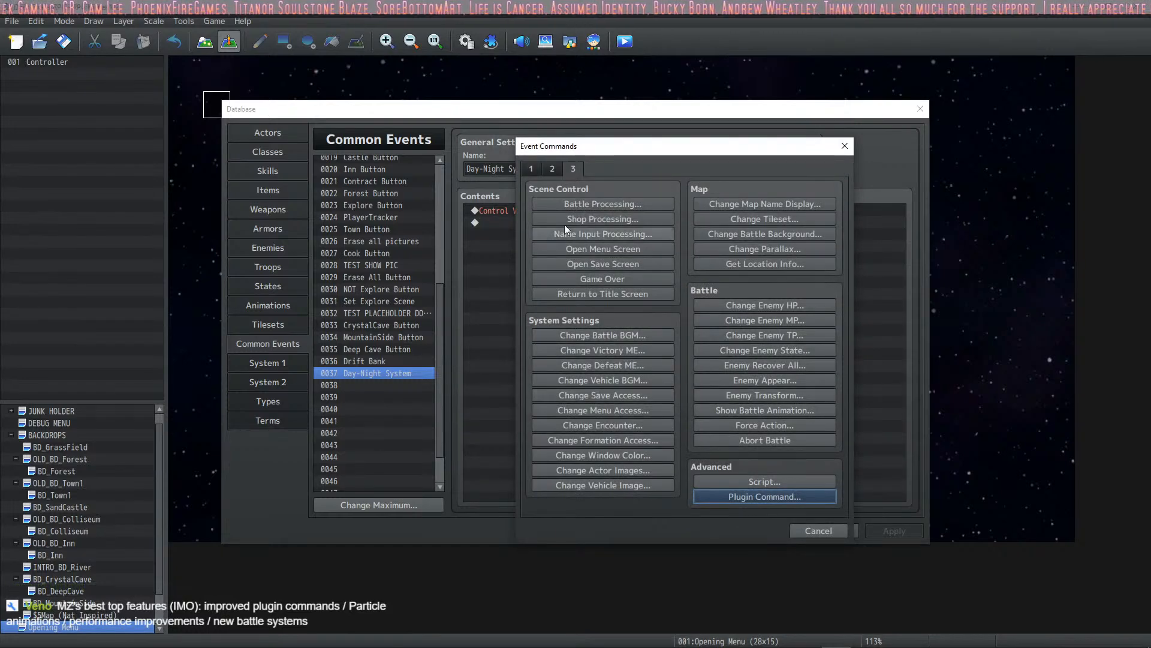
left_click(533, 168)
left_click(637, 390)
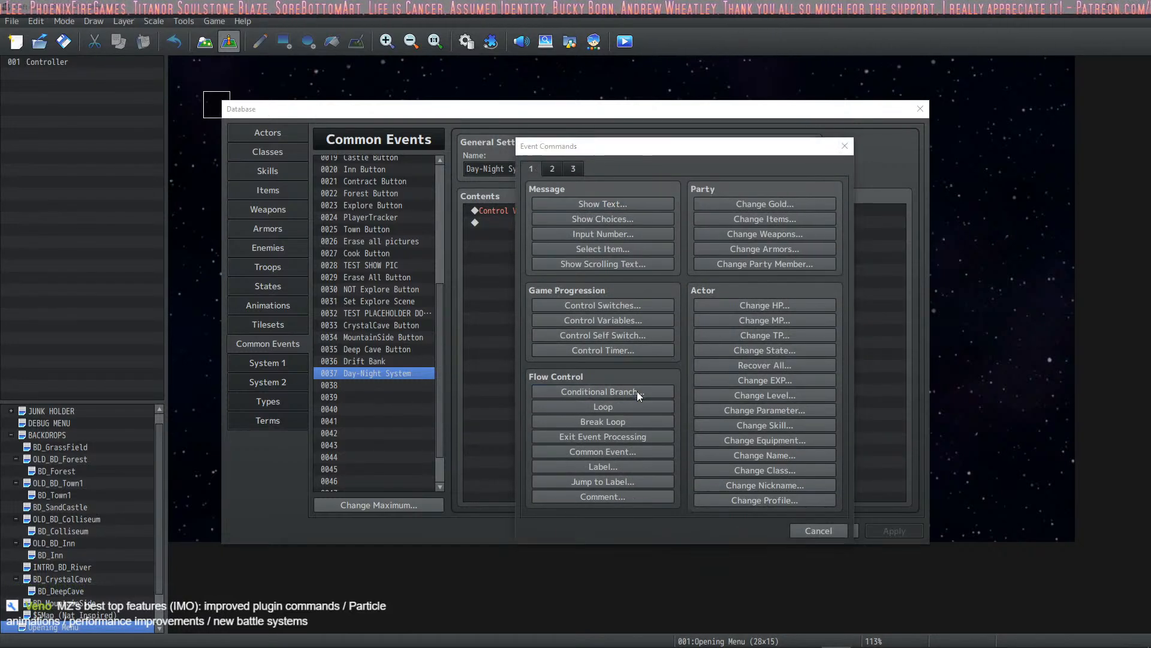
left_click(584, 291)
left_click(675, 291)
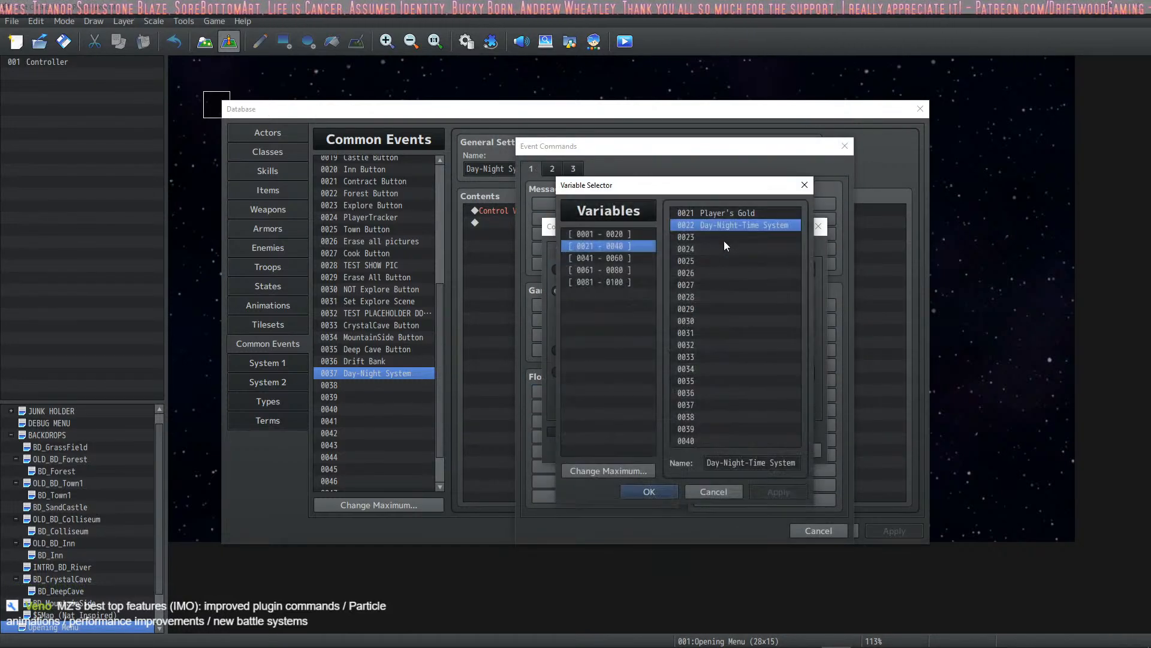
left_click(652, 492)
Set the branch condition to ≥ a constant of 60 without an else branch, and apply the database changes.
left_click(774, 291)
left_click(762, 313)
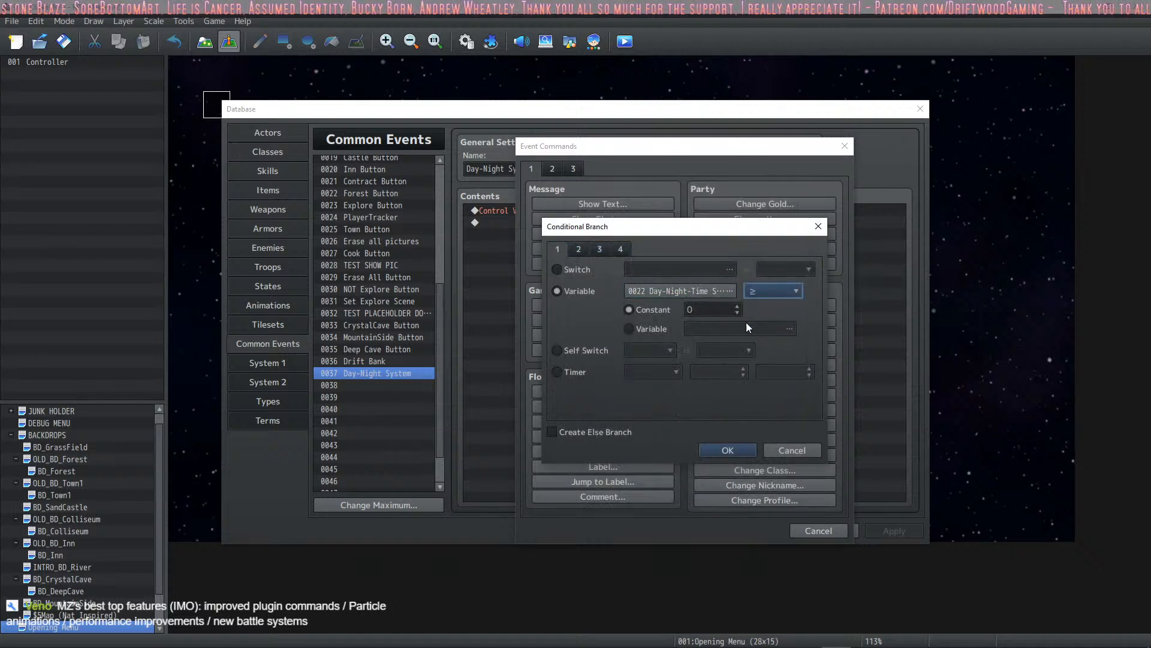
key("Tab")
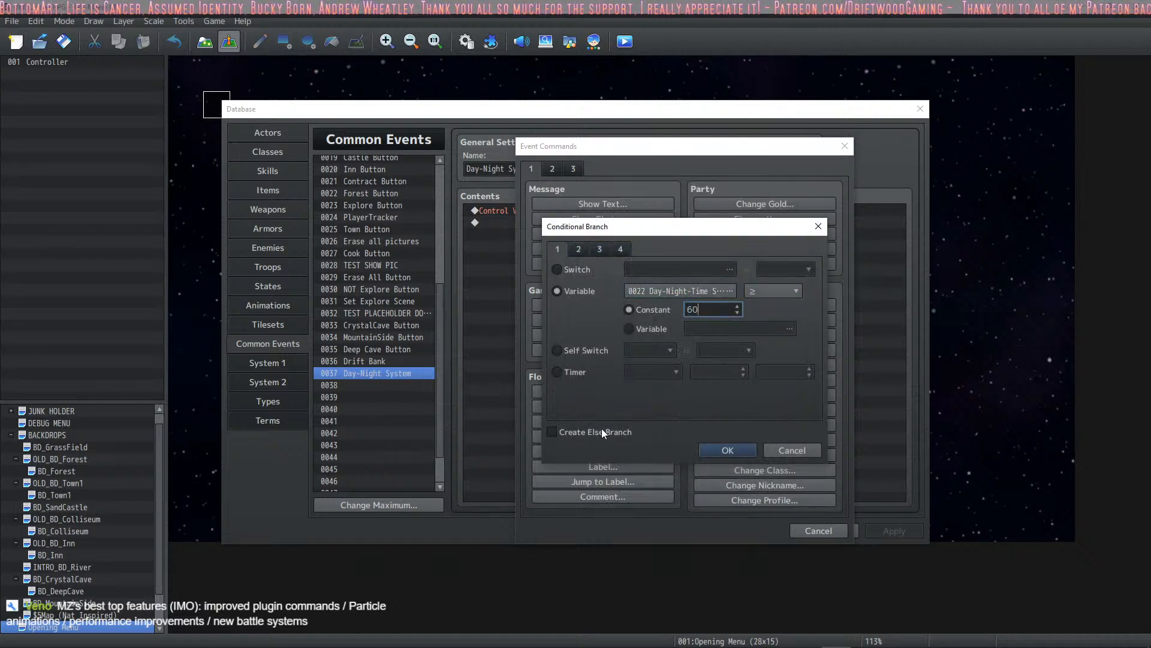
left_click(602, 431)
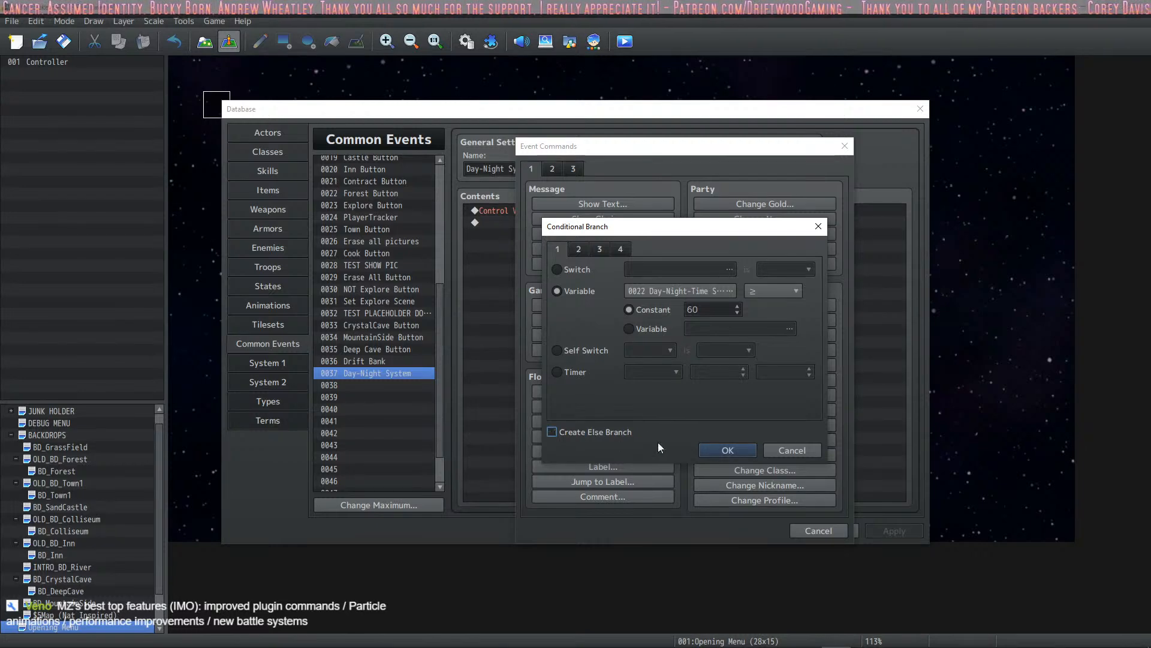
left_click(722, 450)
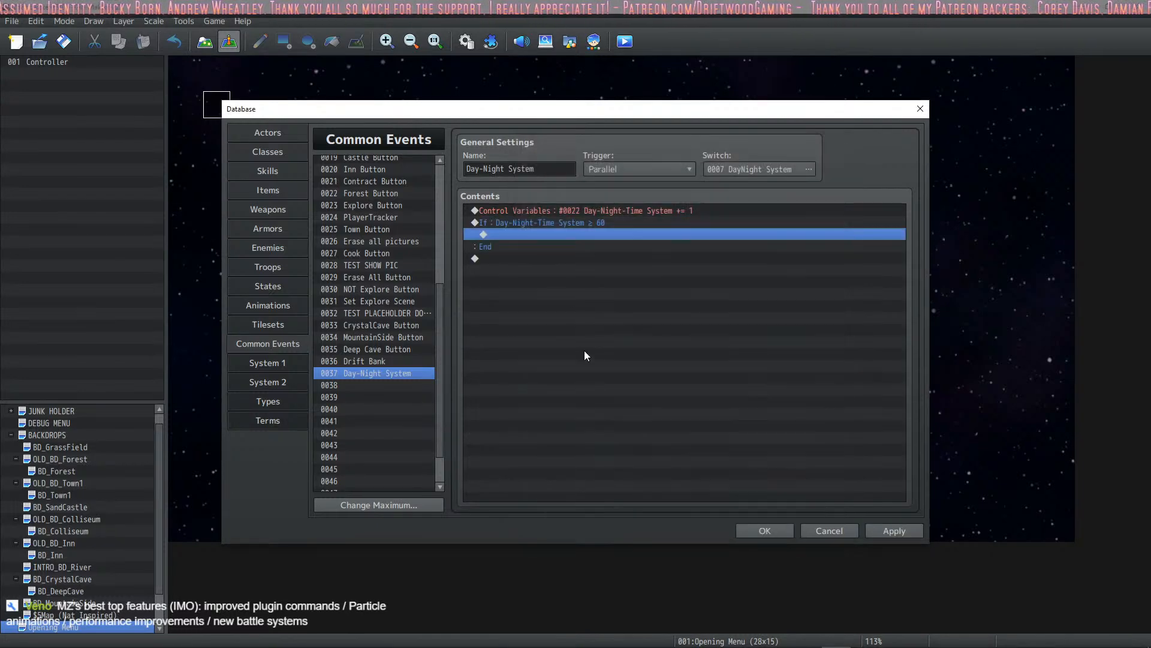
left_click(904, 528)
Insert a Control Variables command inside the branch that sets variable 0001 randomXLocation to 0.
left_click(556, 242)
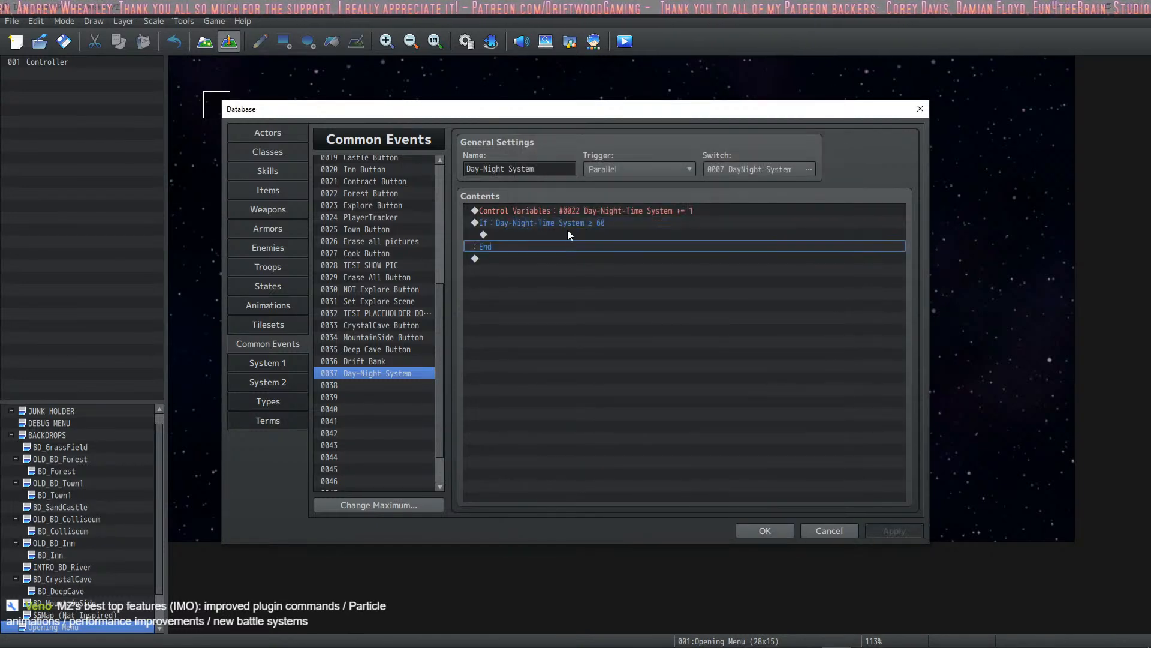
left_click(568, 234)
left_click(530, 224)
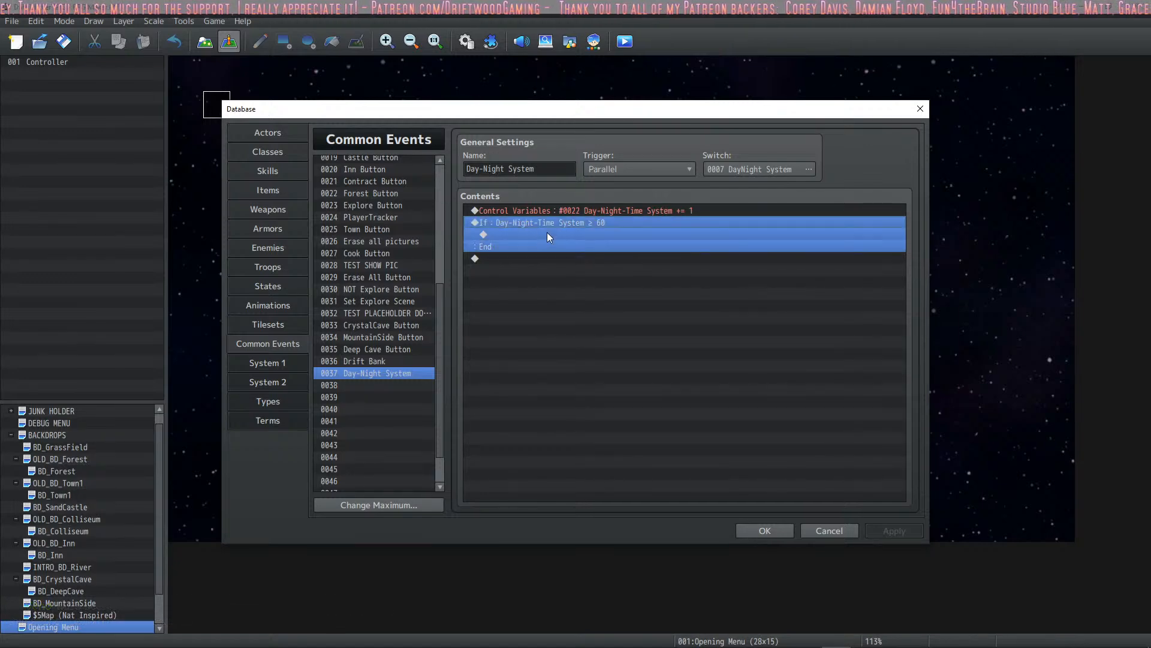
right_click(548, 234)
left_click(590, 243)
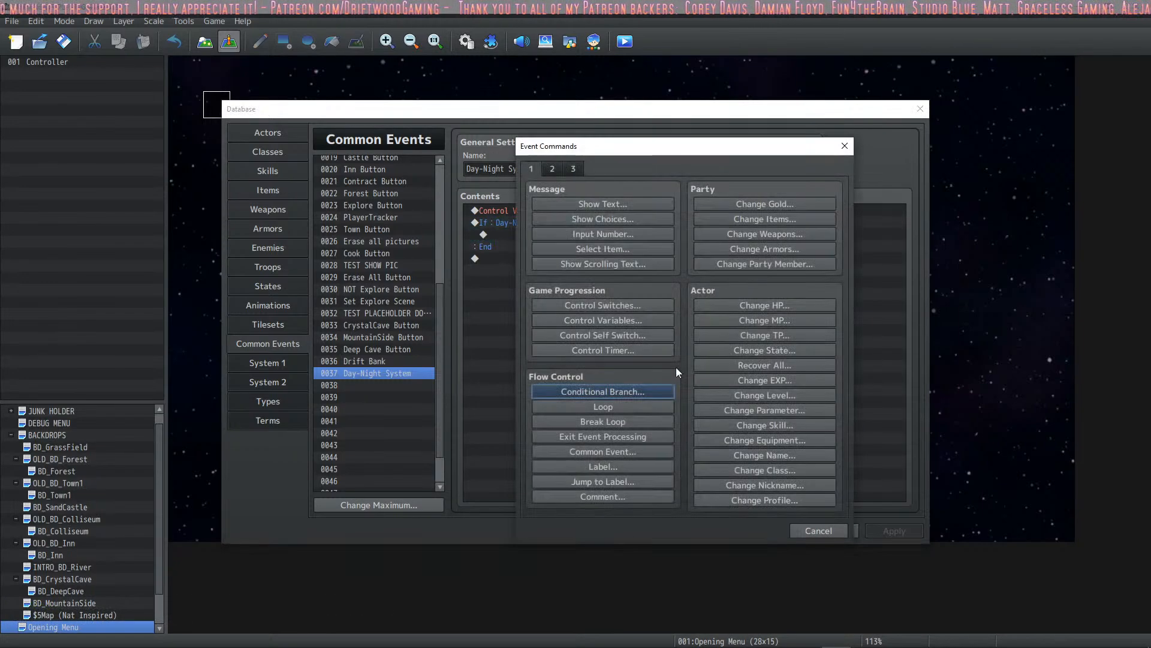
left_click(621, 321)
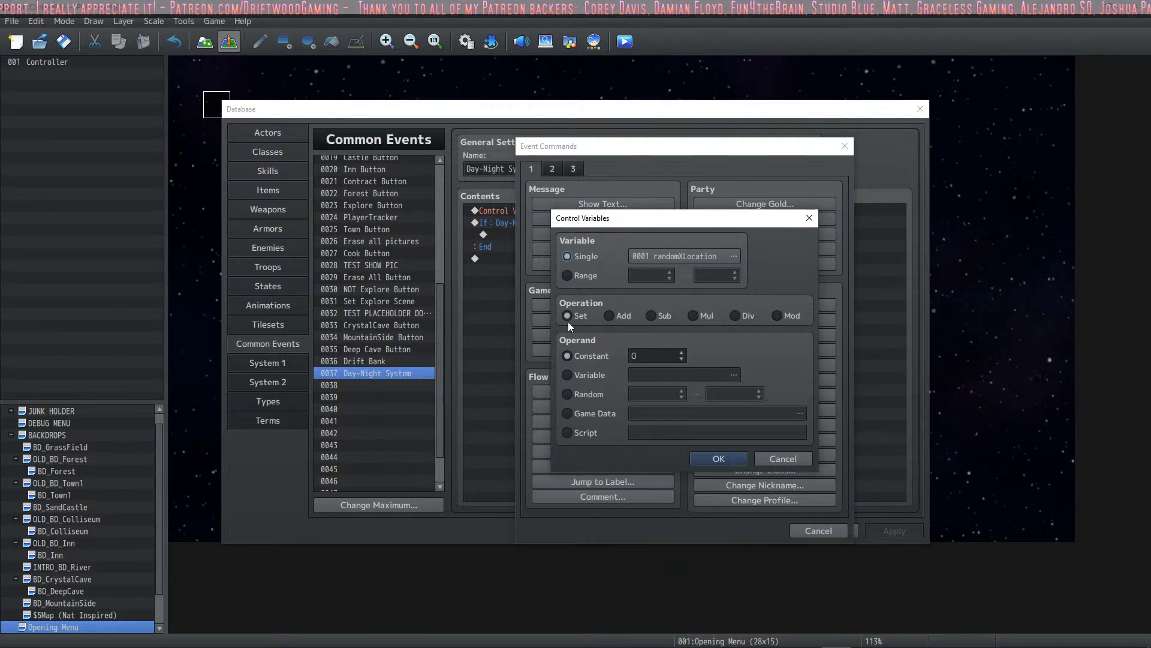
left_click(719, 458)
Start a second Control Variables command inside the branch, targeting variable 0023 and naming it DayNightSys Second.
right_click(546, 248)
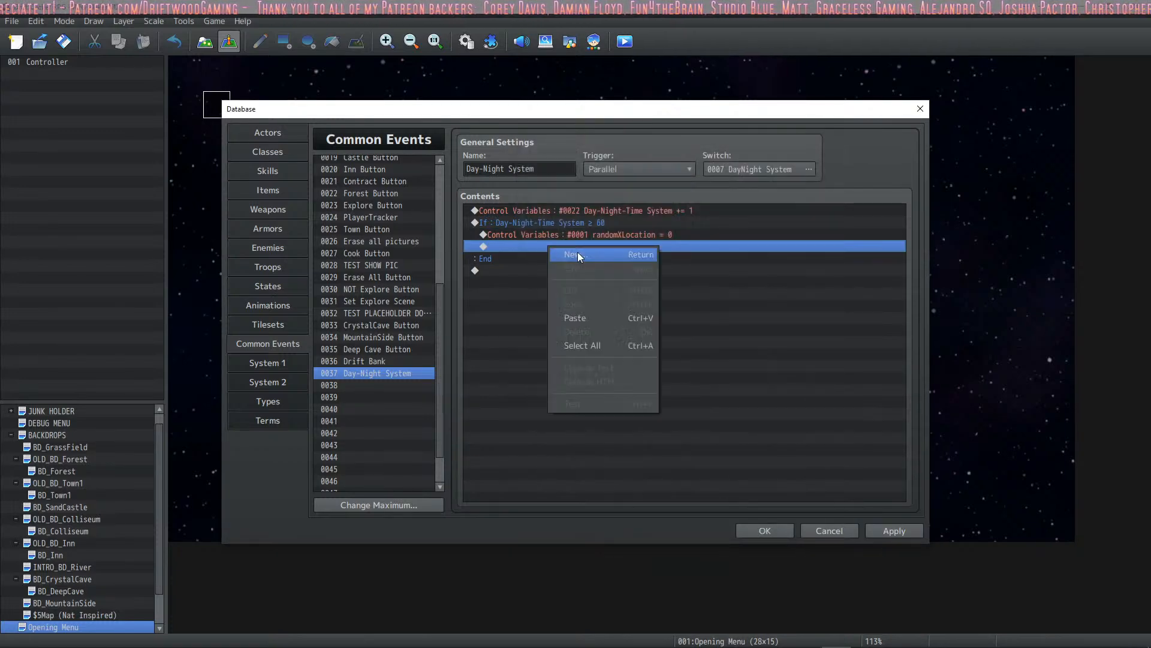
left_click(580, 254)
left_click(601, 304)
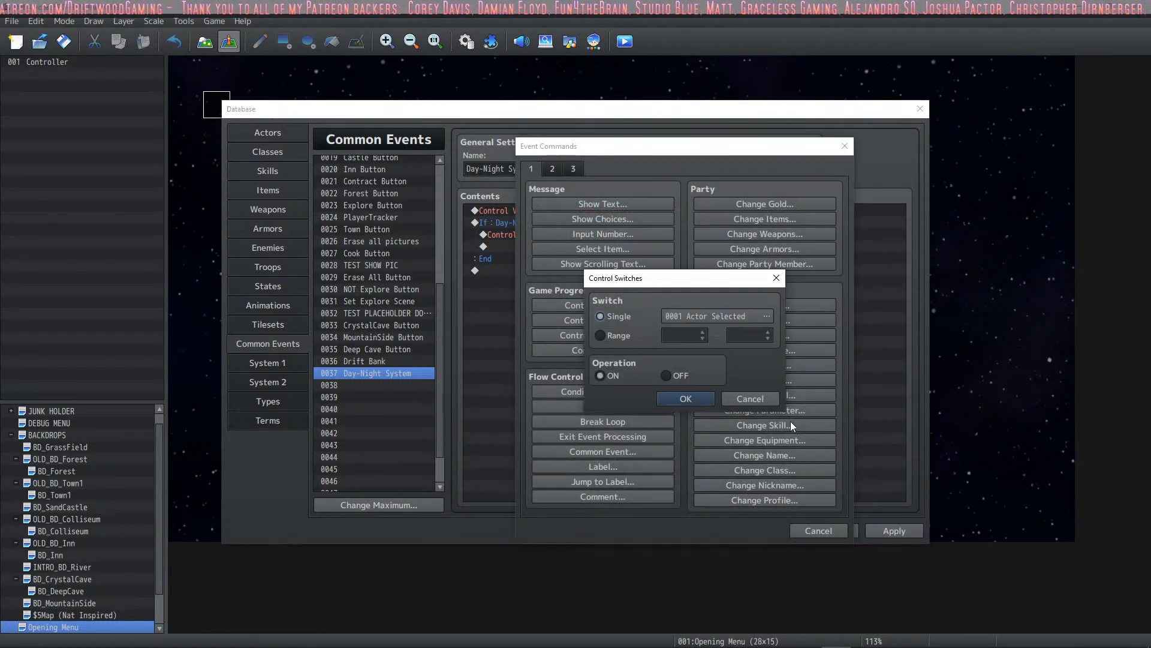
left_click(751, 399)
left_click(635, 320)
left_click(726, 257)
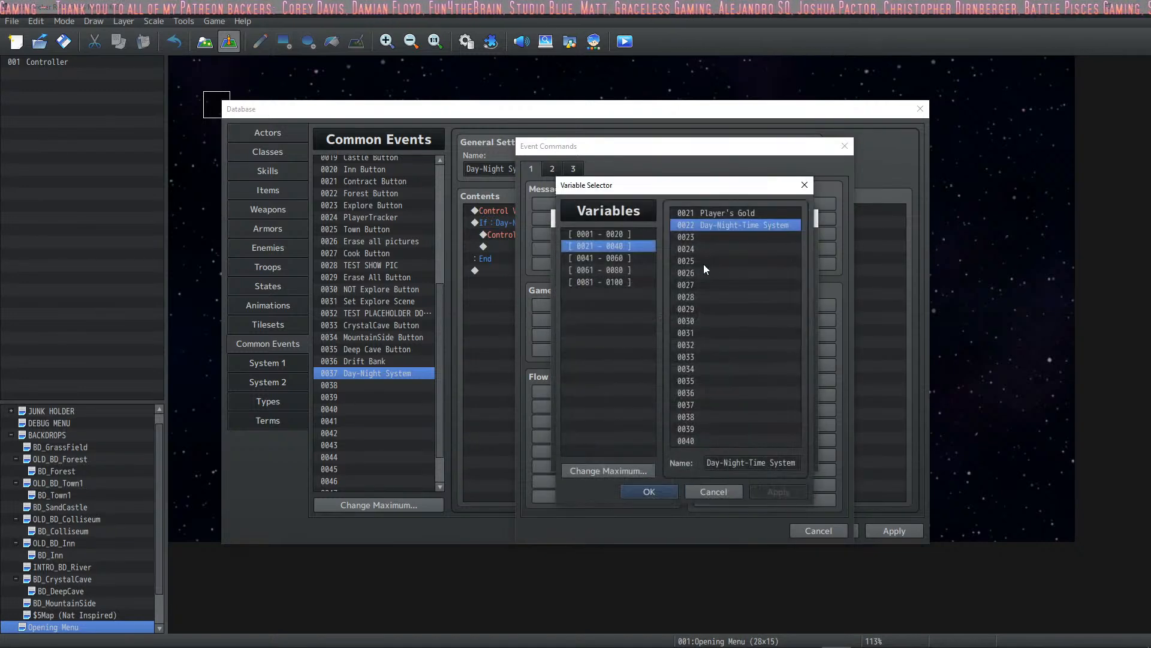
left_click(725, 236)
left_click(750, 462)
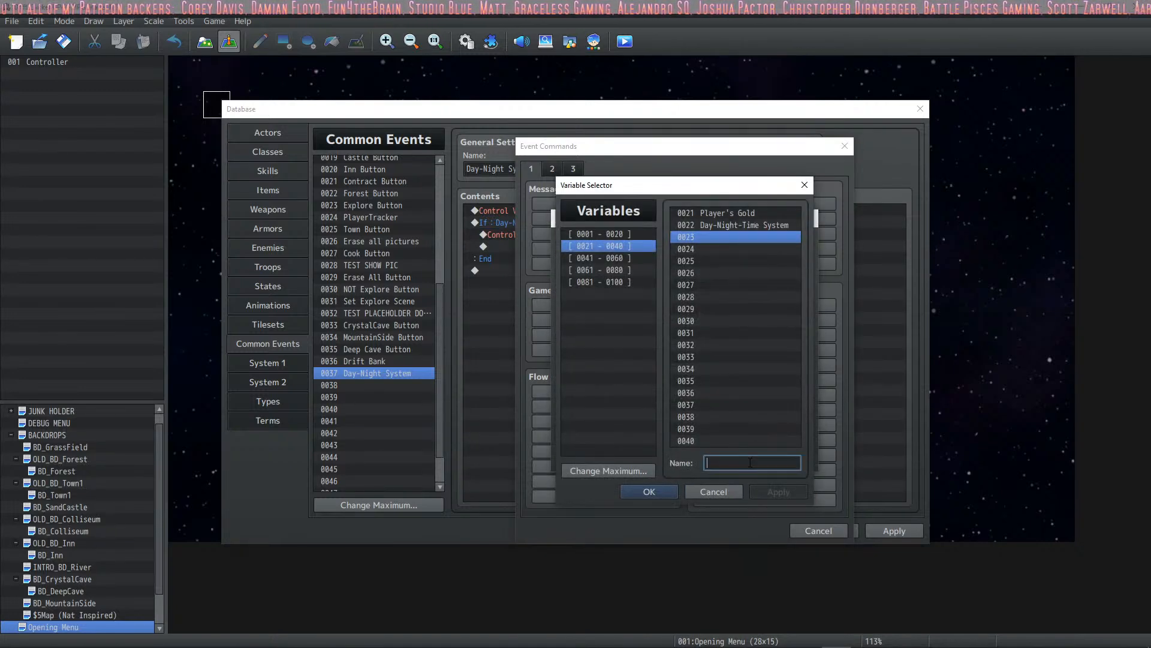
type("DayNi")
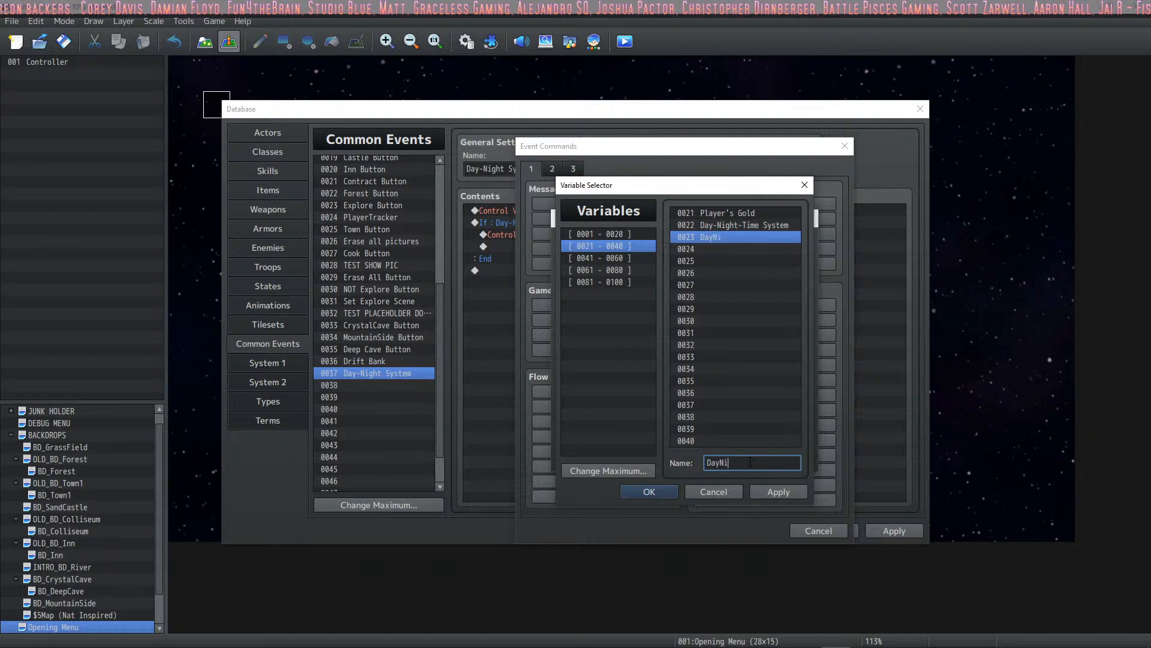
type("ght Second")
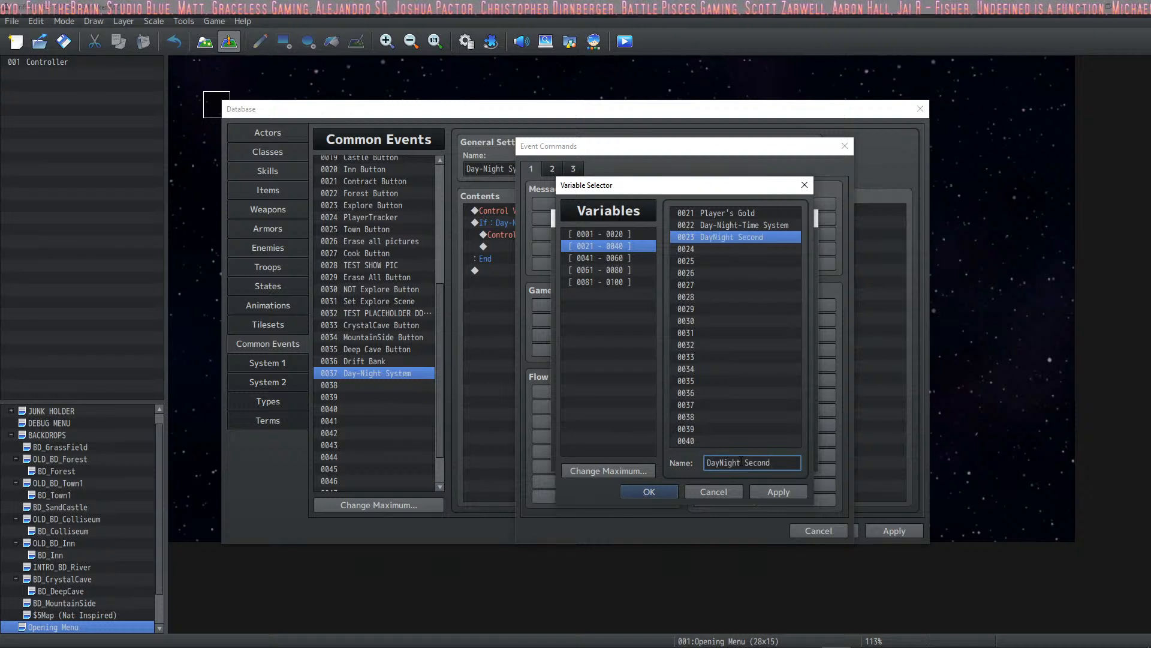
type("Sysd")
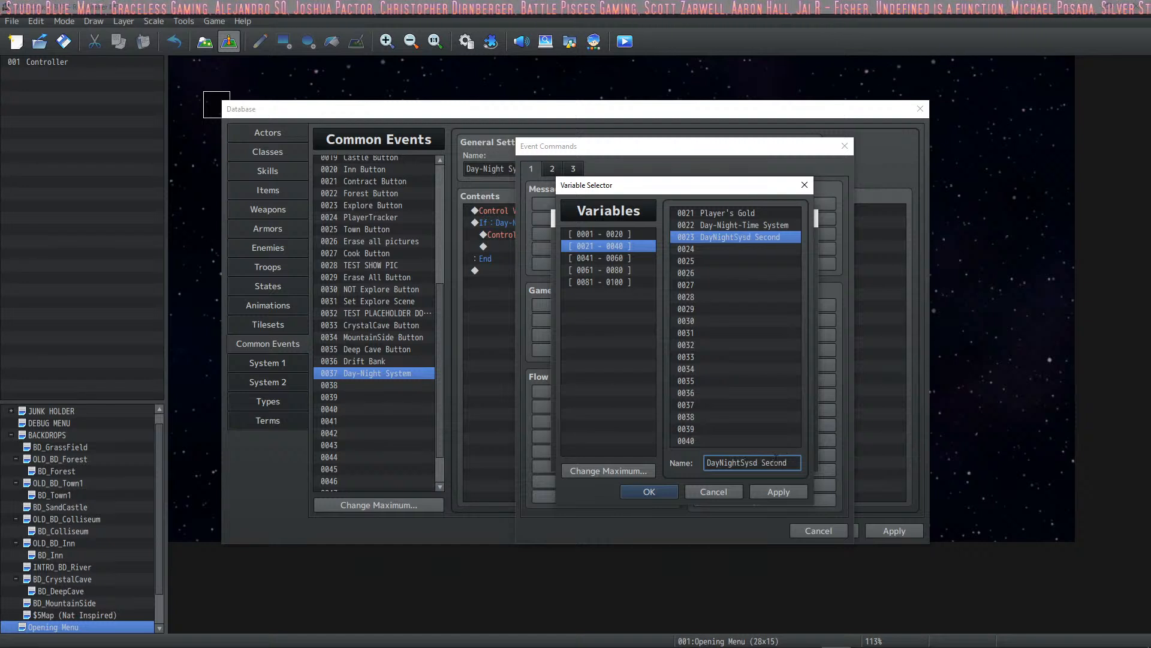
key("BackSpace")
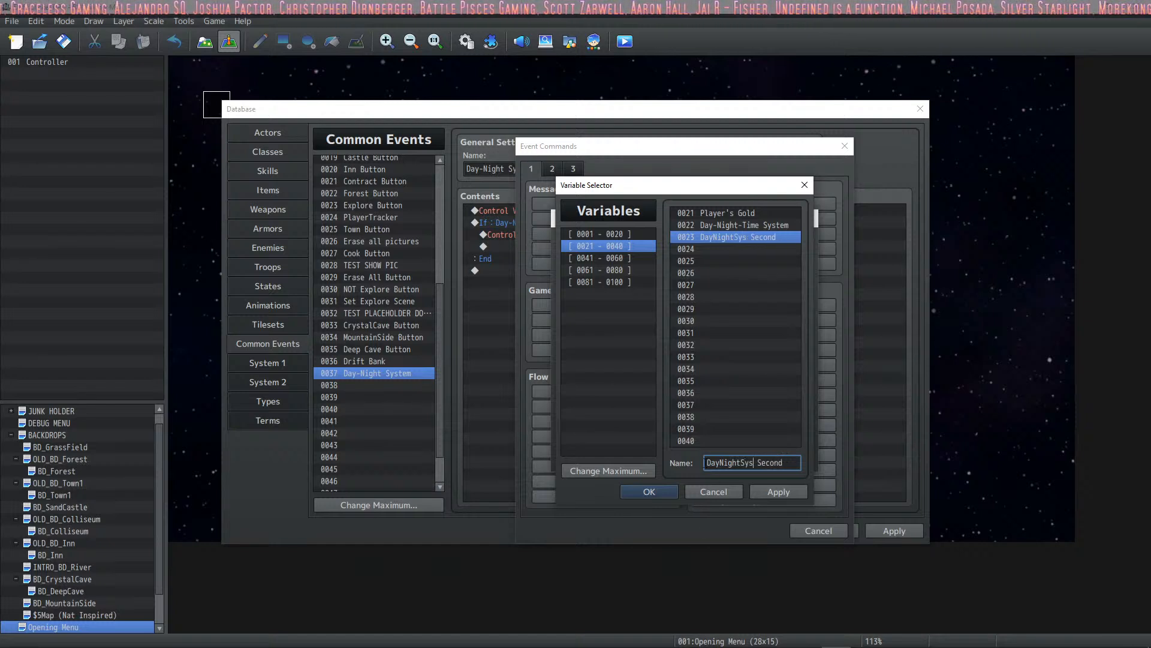
left_click(659, 493)
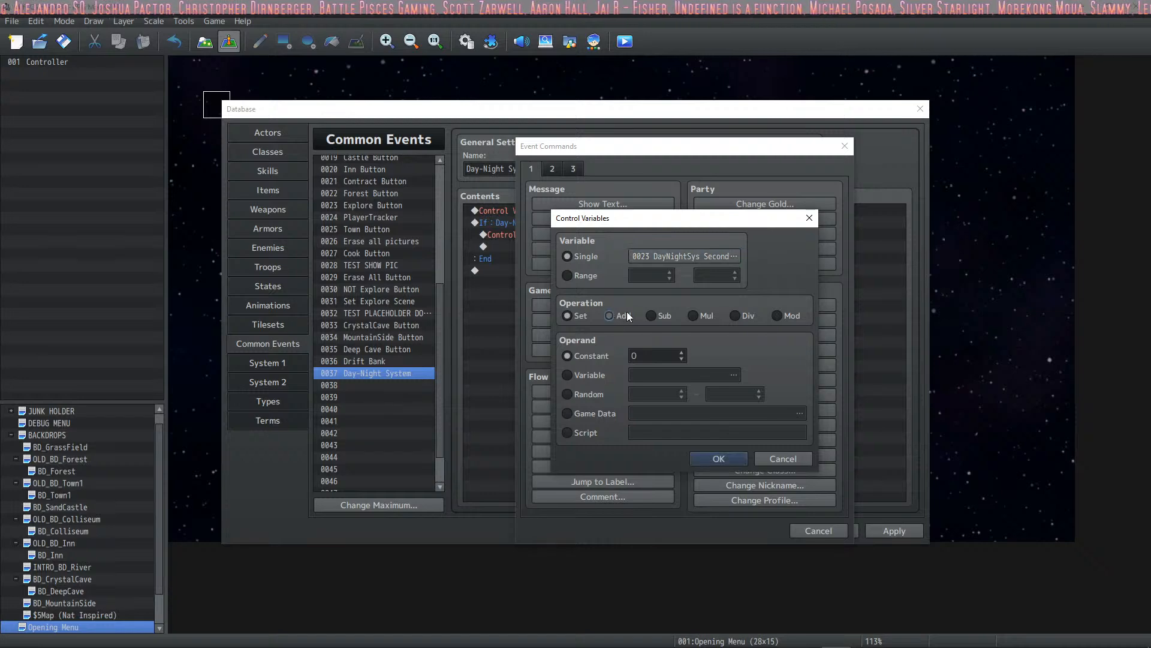
Make the DayNightSys Second command add a constant of 1 and insert it.
left_click(624, 316)
left_click(681, 352)
left_click(718, 458)
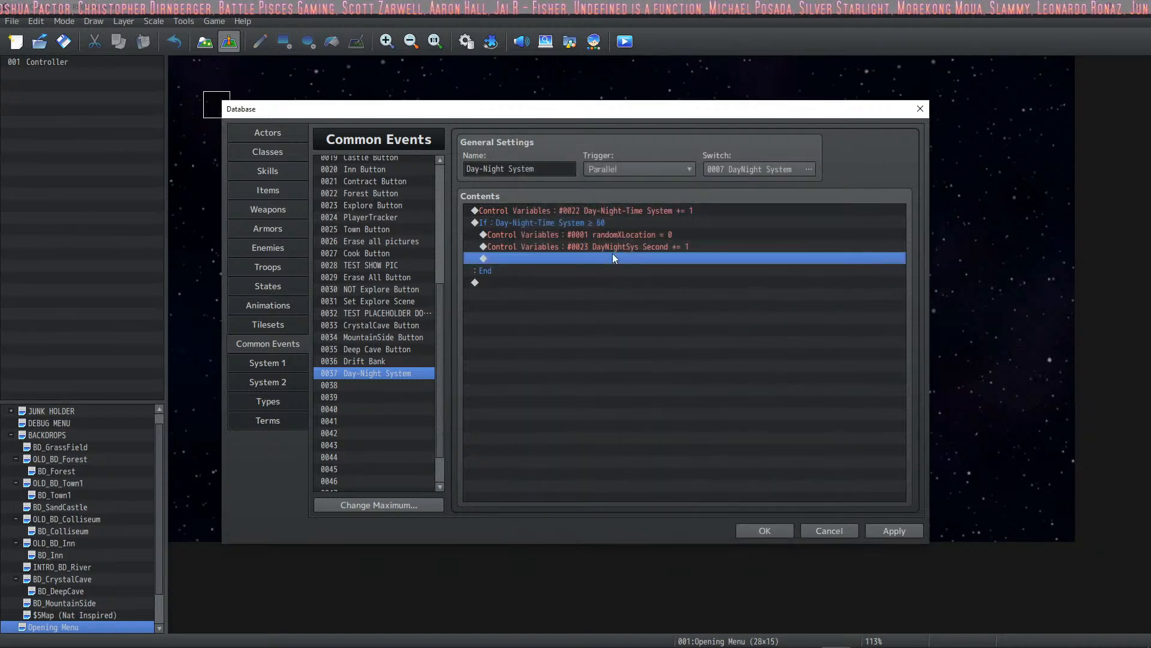
Copy the whole Day-Night-Time System ≥ 60 branch and paste it below the original.
left_click(543, 223)
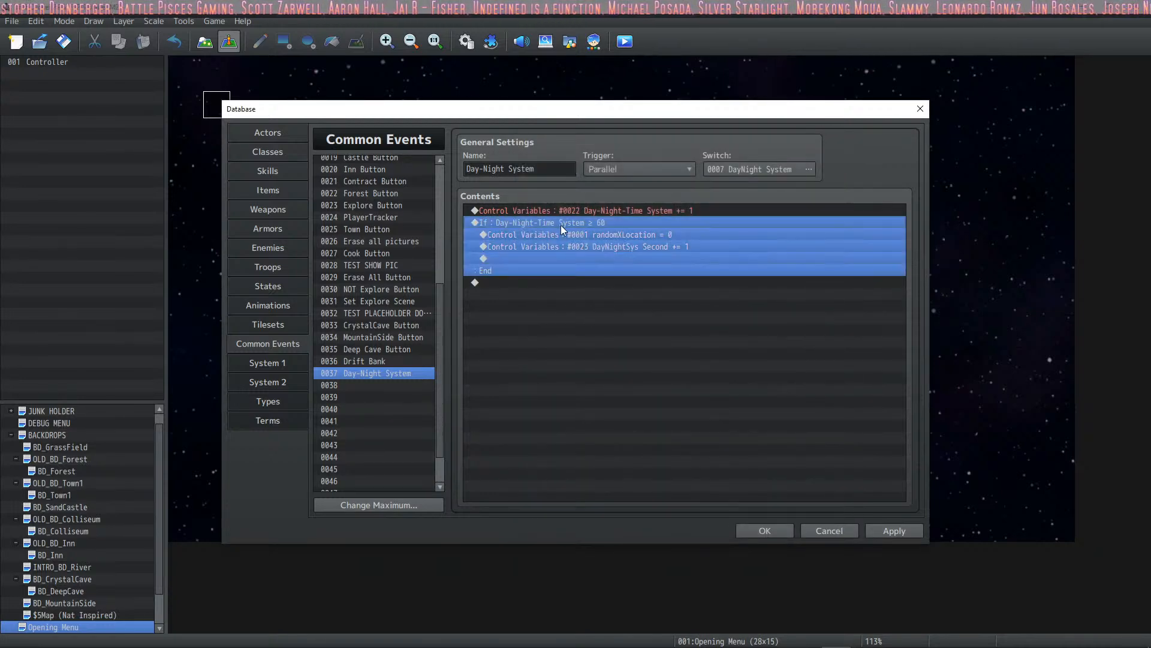
key("ctrl+c")
left_click(505, 283)
key("ctrl+v")
Change the pasted branch's condition variable to 0023 DayNightSys Second.
double_click(557, 286)
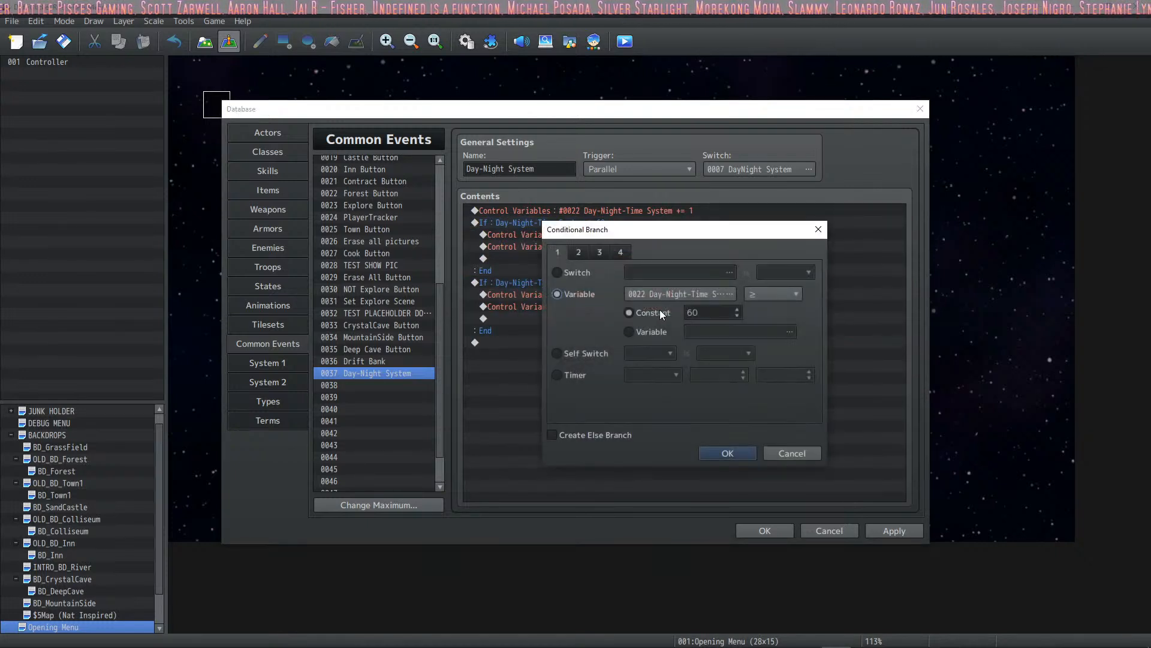
left_click(730, 294)
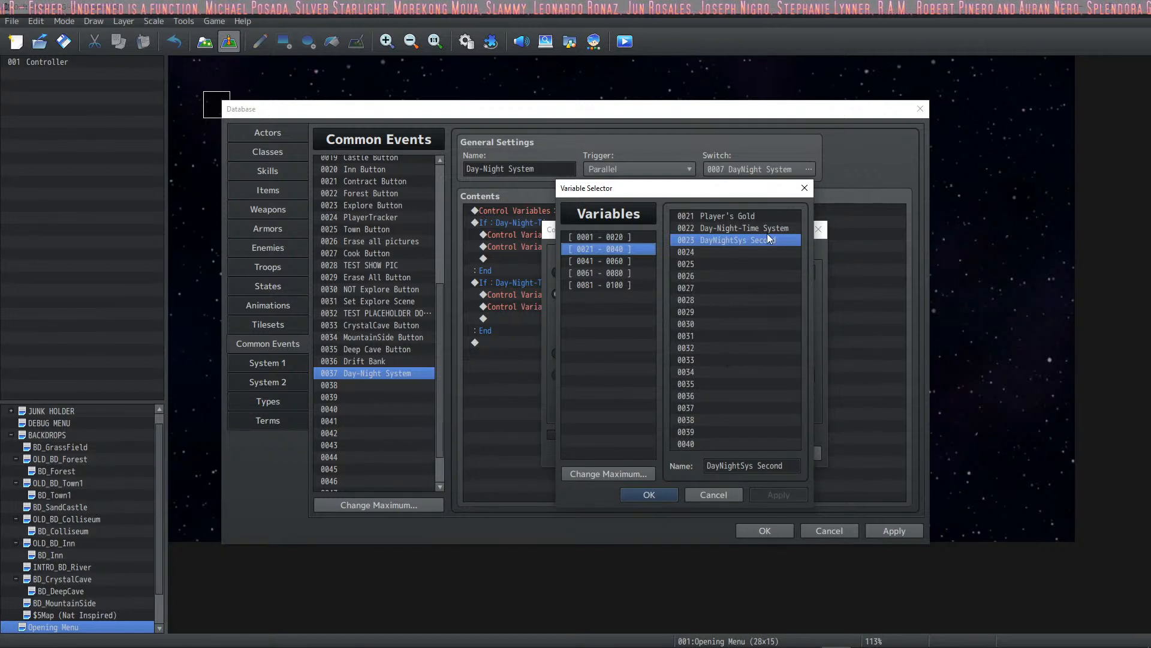
left_click(651, 494)
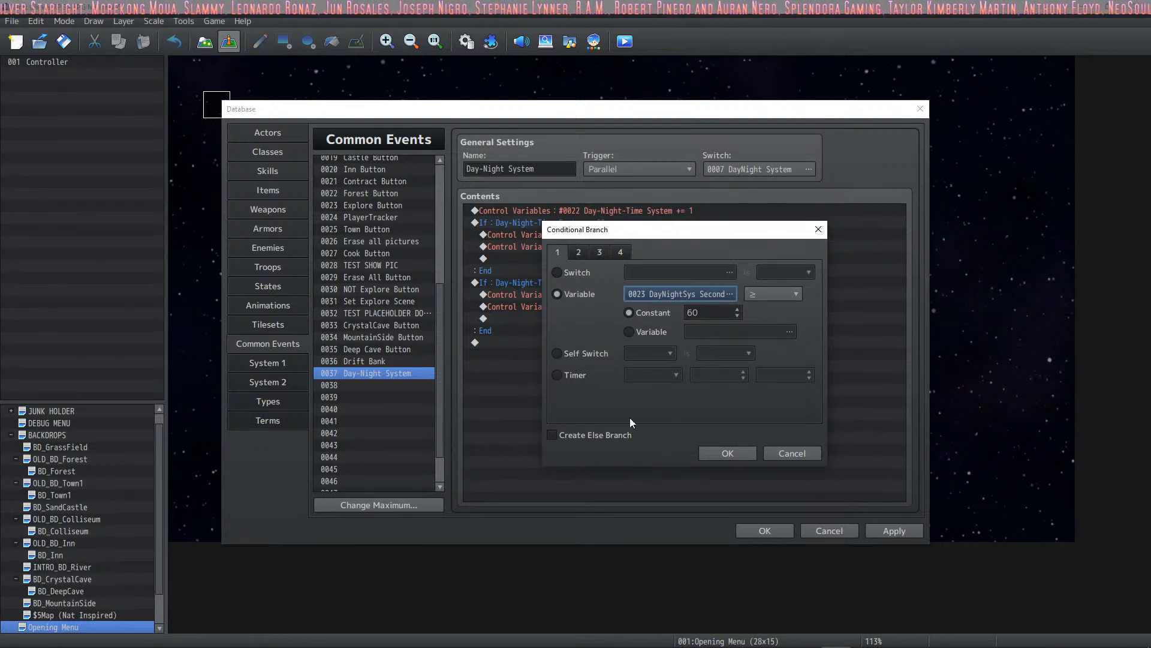
left_click(728, 452)
Retarget the increment in the second branch to variable 0024, name it DayNightSys Minute, and apply the database changes.
left_click(592, 305)
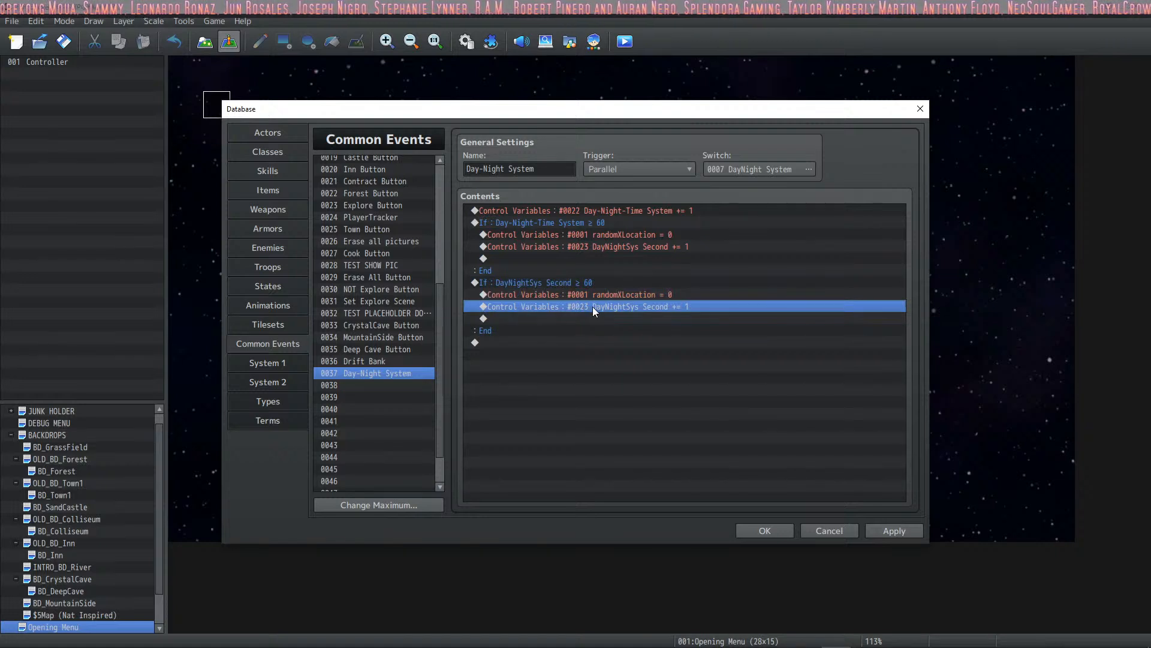
right_click(593, 307)
left_click(639, 331)
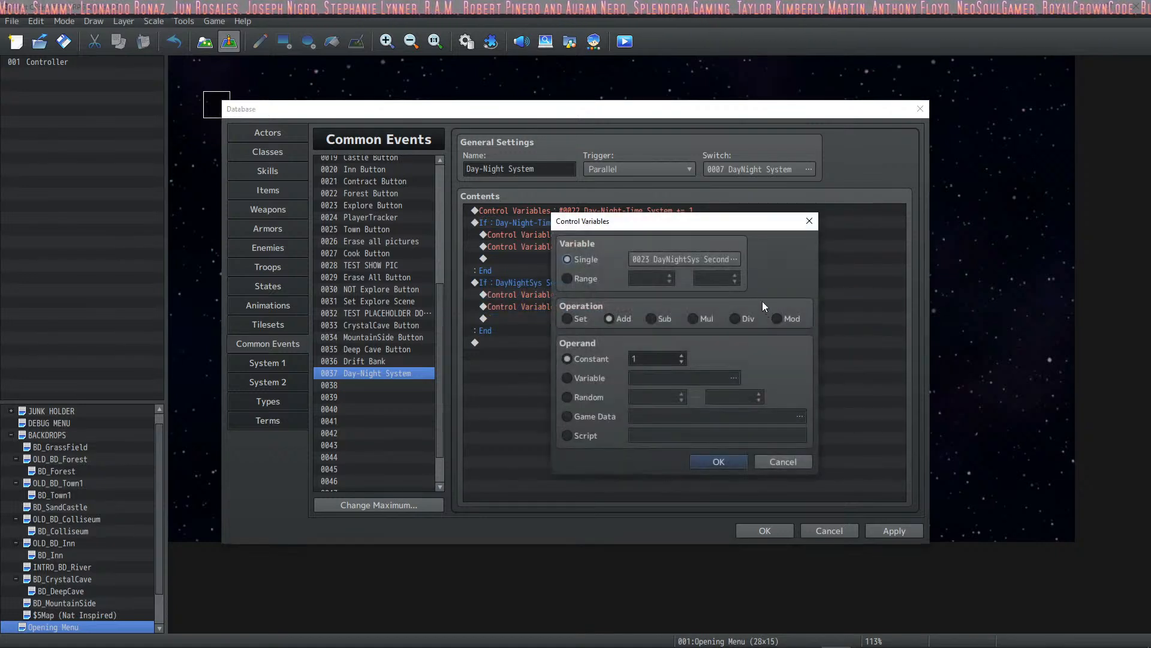
left_click(696, 259)
left_click(747, 252)
left_click(736, 466)
type("D")
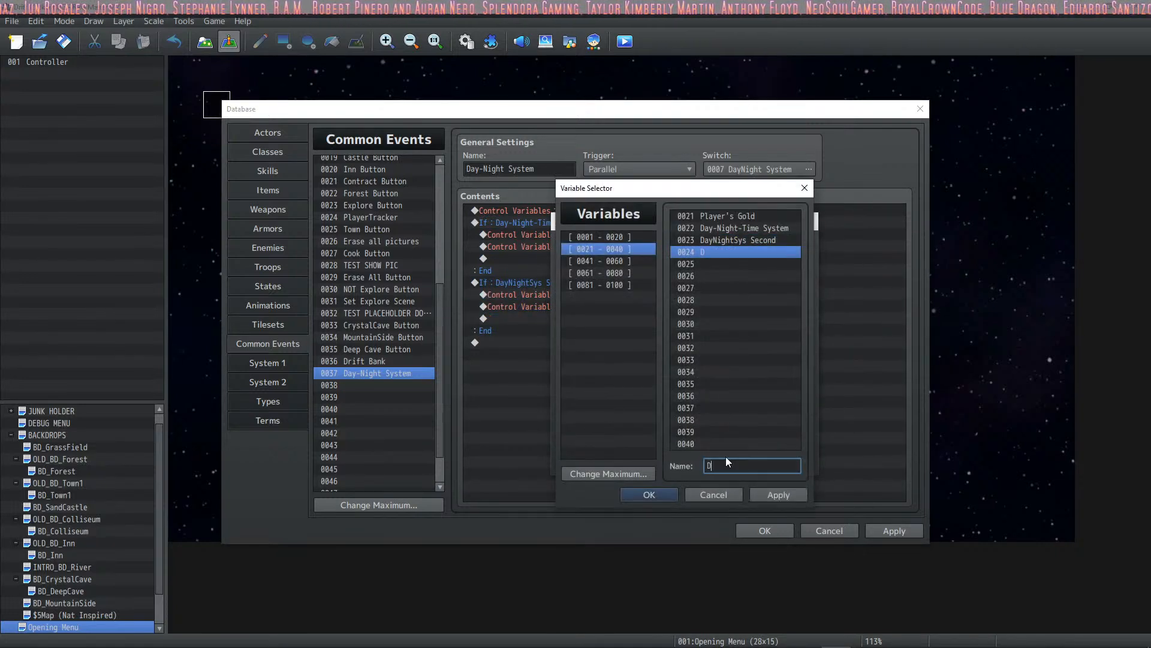
type("ayNigh")
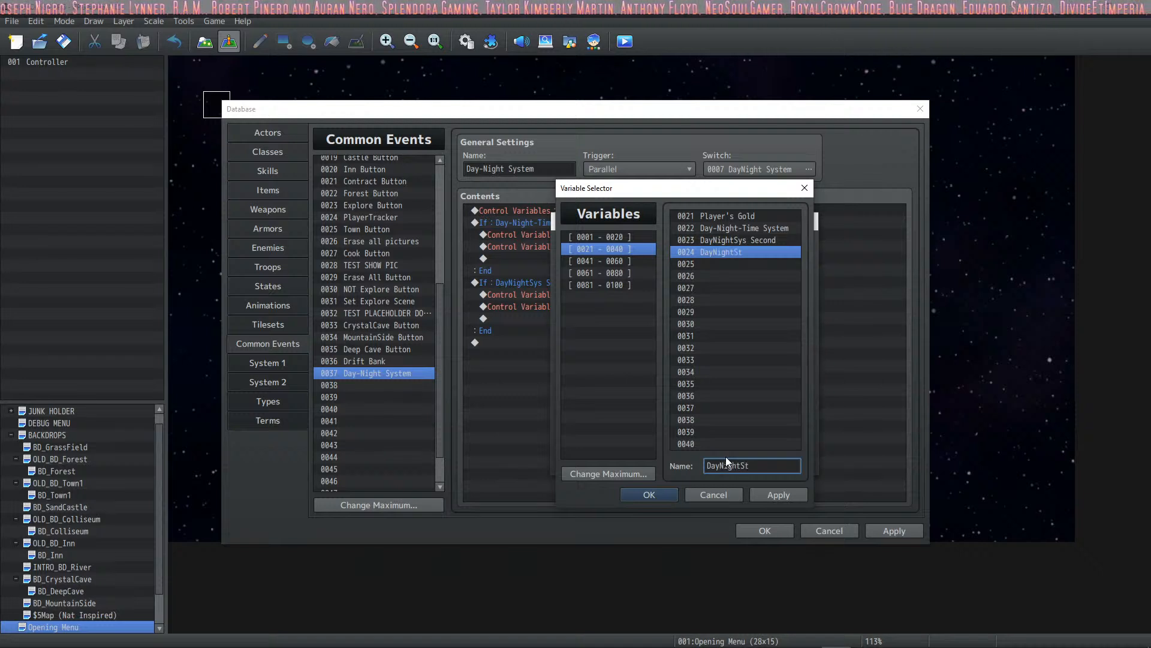
type("tSys Minute")
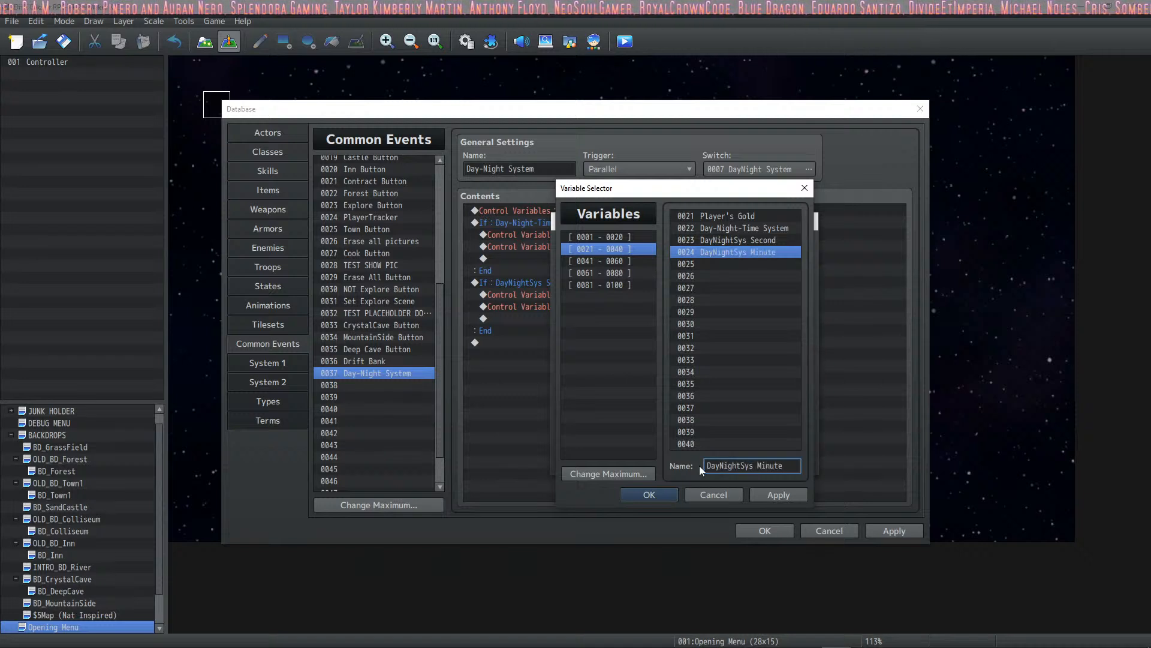
left_click(655, 490)
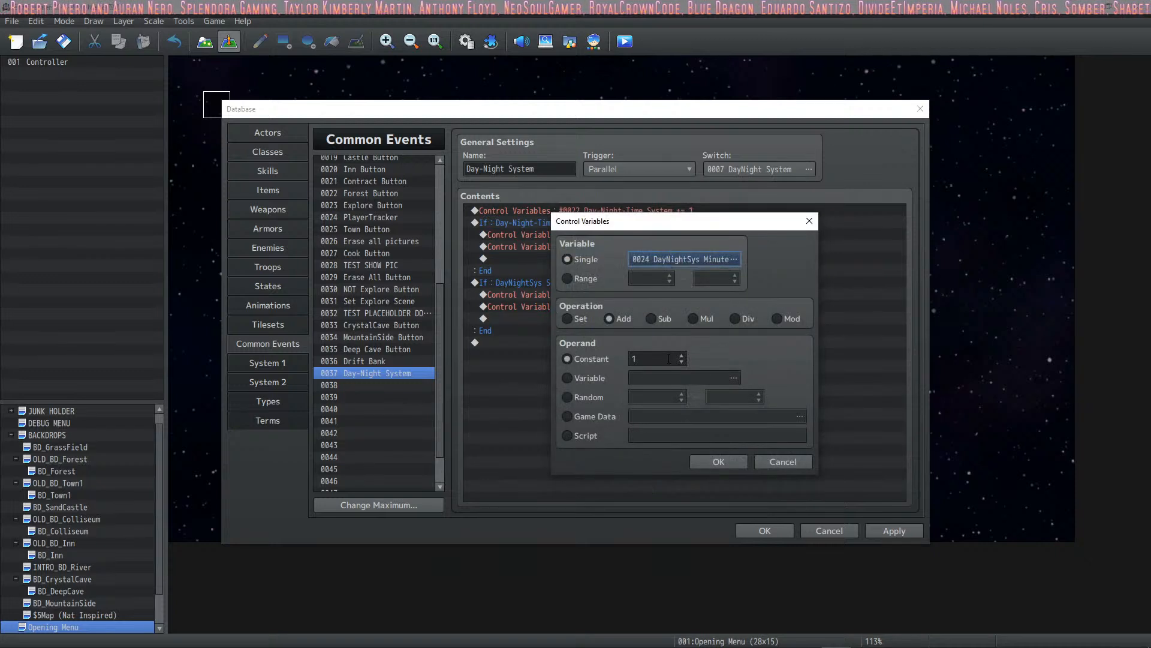
left_click(714, 462)
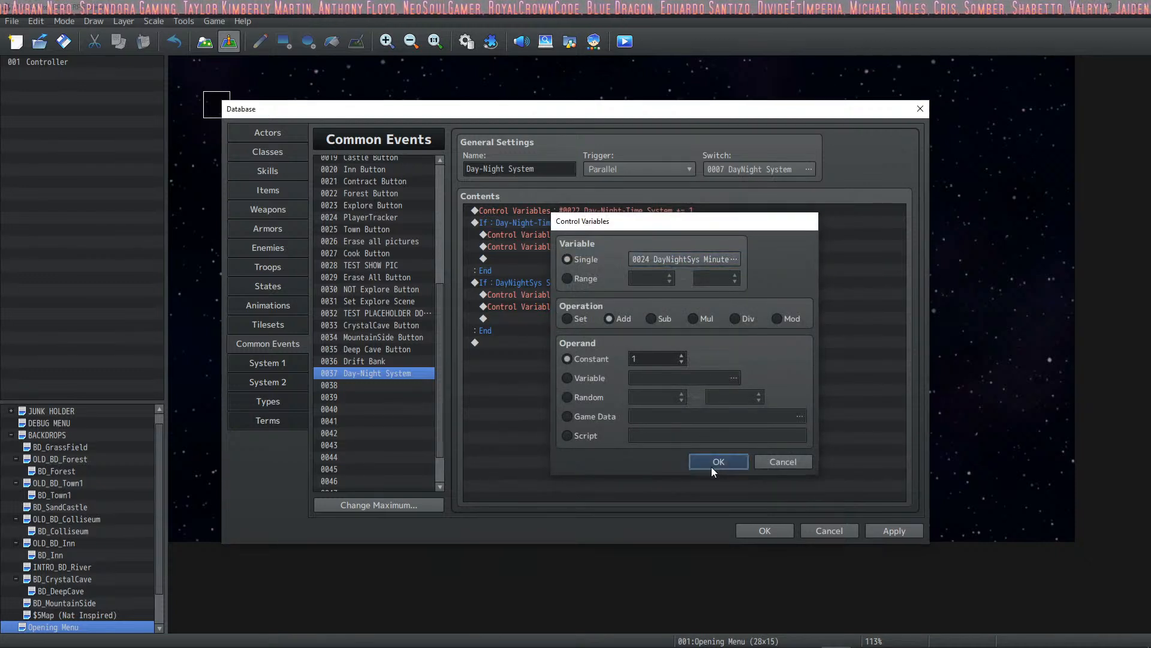
left_click(892, 531)
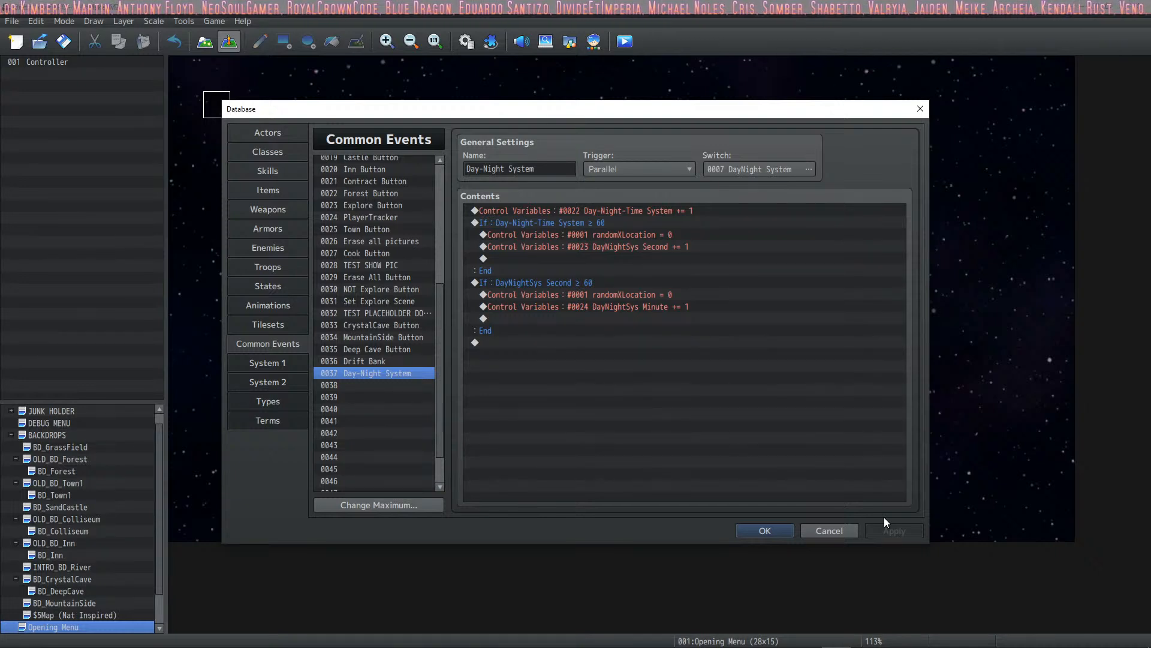
left_click(664, 293)
left_click(622, 307)
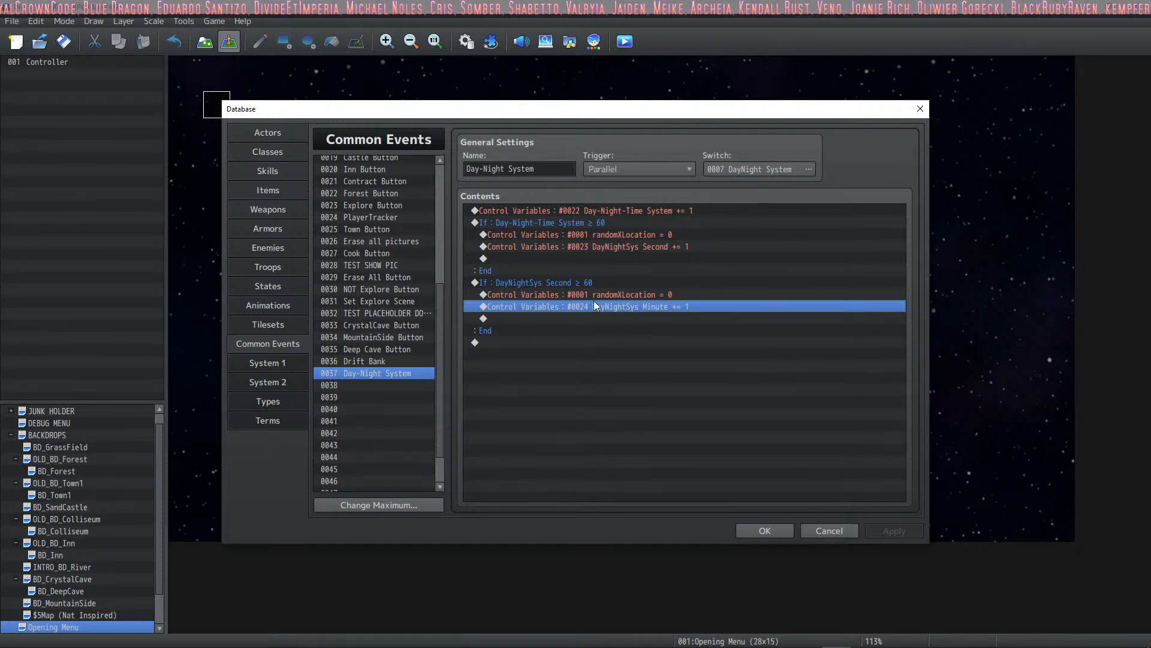
left_click(609, 223)
left_click(613, 211)
left_click(615, 236)
left_click(623, 247)
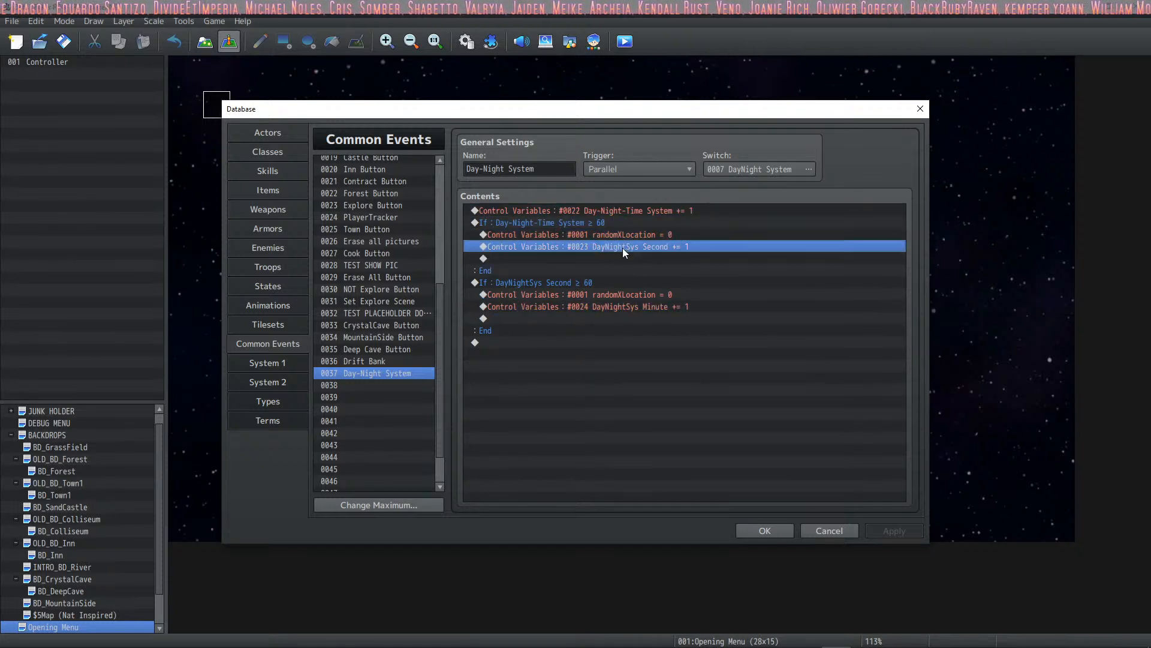
Copy the whole DayNightSys Second ≥ 60 branch and paste it below the original.
left_click(615, 295)
left_click(606, 286)
key("ctrl+c")
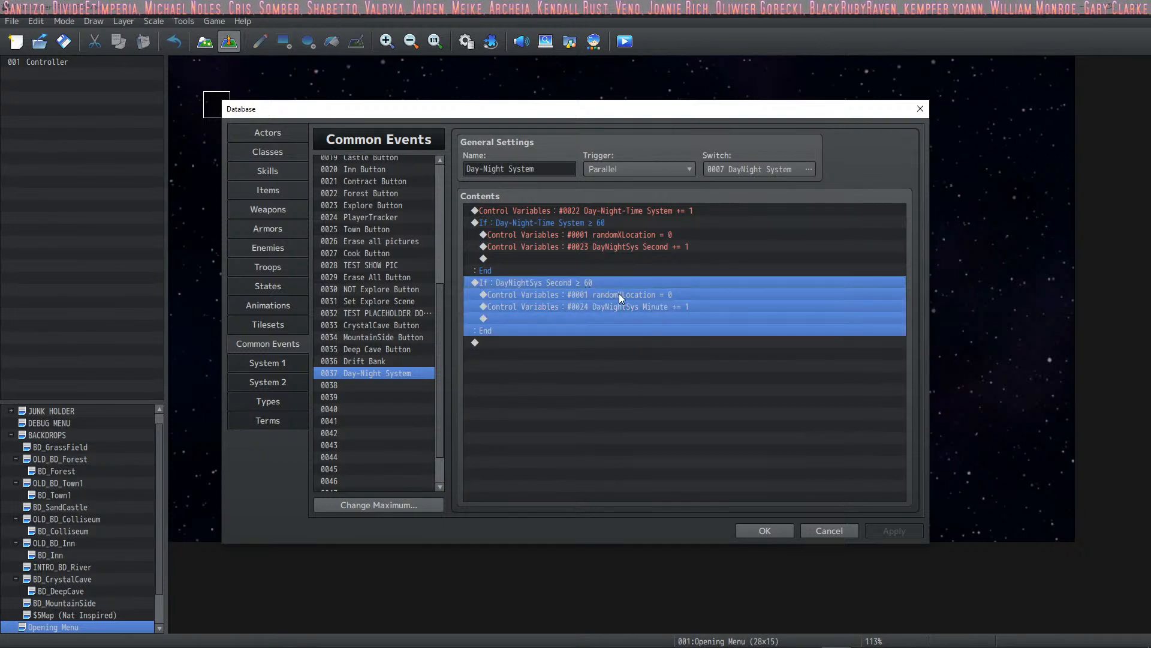
left_click(538, 343)
key("ctrl+v")
left_click(587, 340)
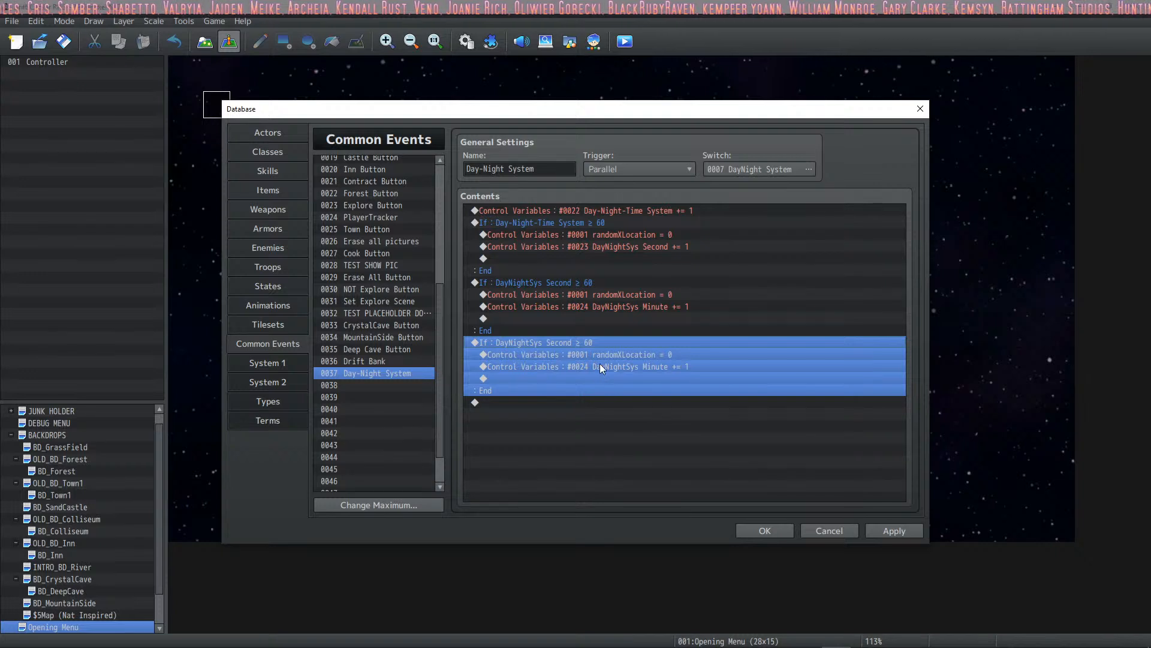
Retarget the reset-to-0 command in the first branch to variable 0022 Day-Night-Time System.
left_click(631, 298)
right_click(653, 239)
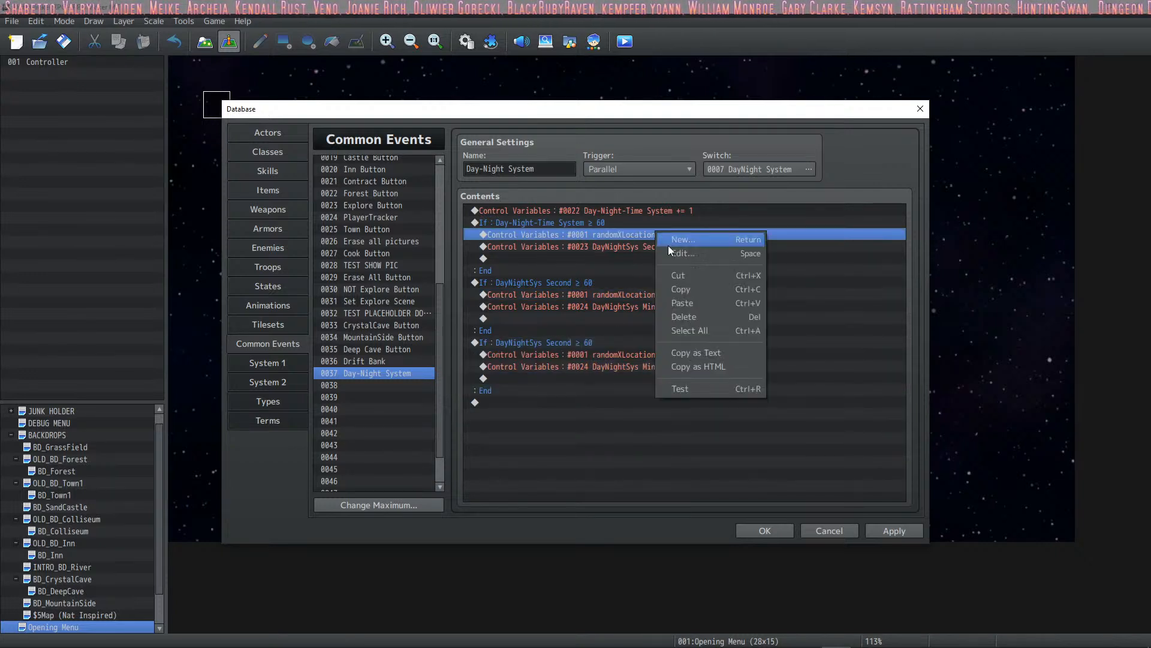
left_click(668, 242)
left_click(733, 260)
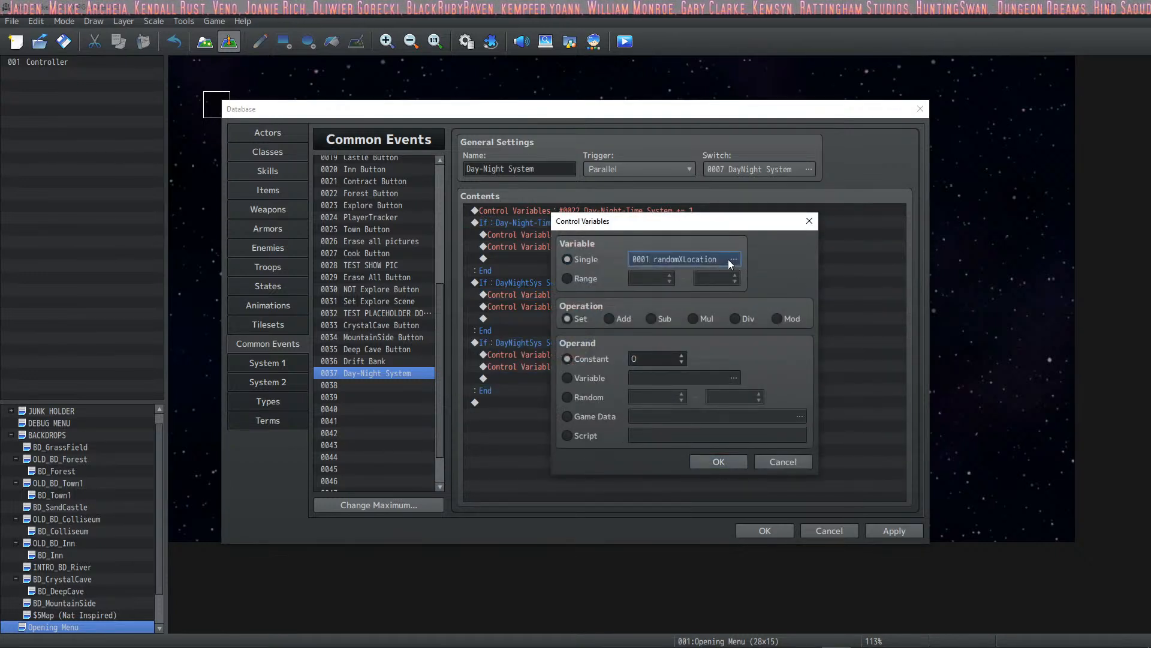
left_click(730, 228)
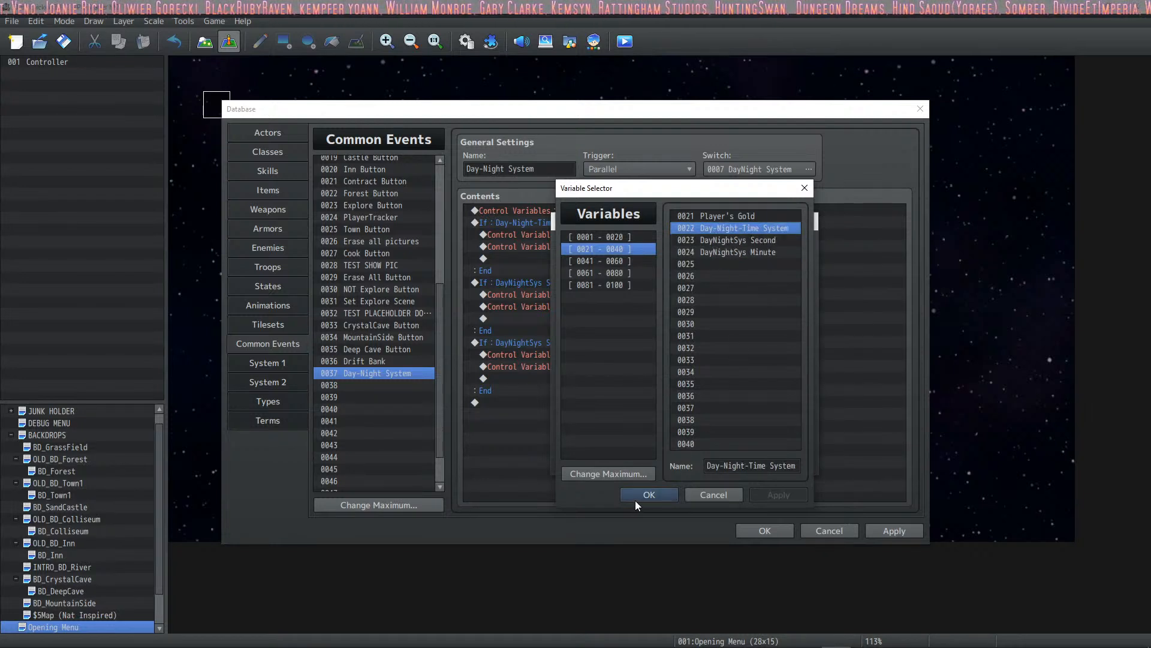
left_click(651, 491)
left_click(718, 462)
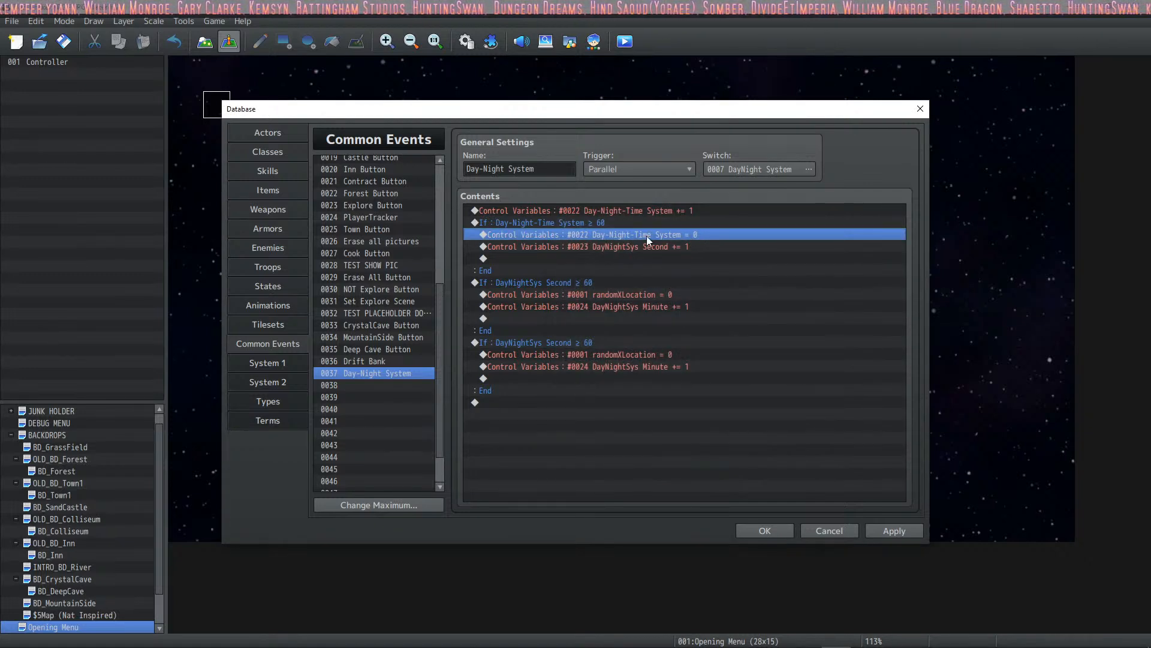
Review the Day-Night-Time System increment and the commands in its ≥ 60 branch.
left_click(656, 210)
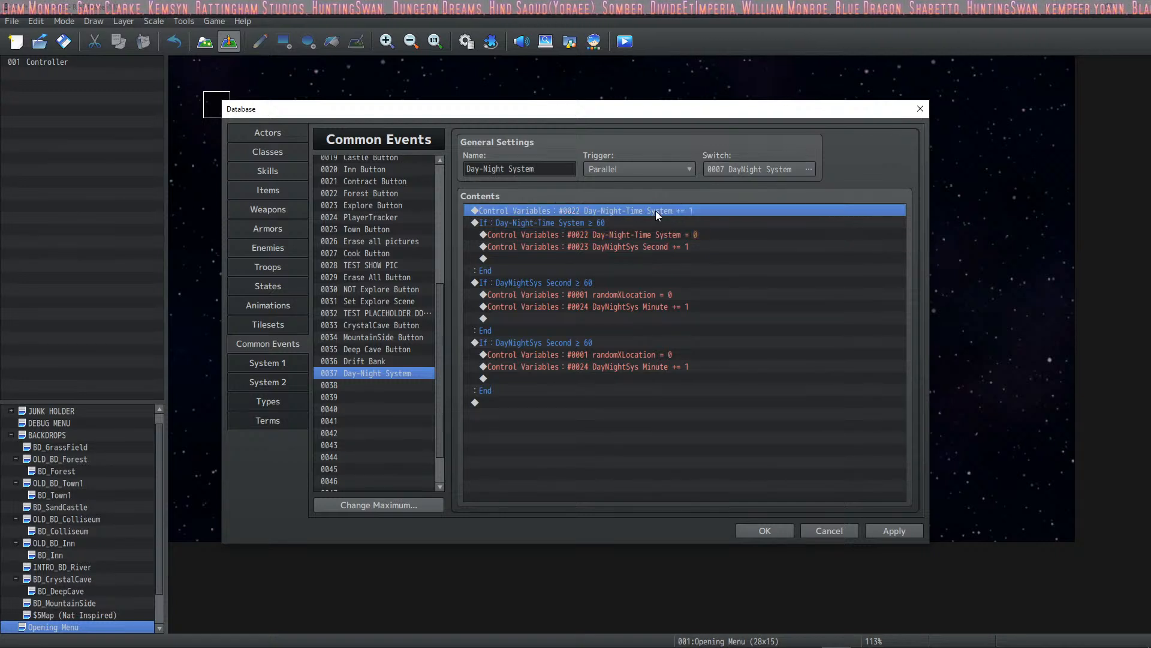
left_click(661, 235)
left_click(653, 210)
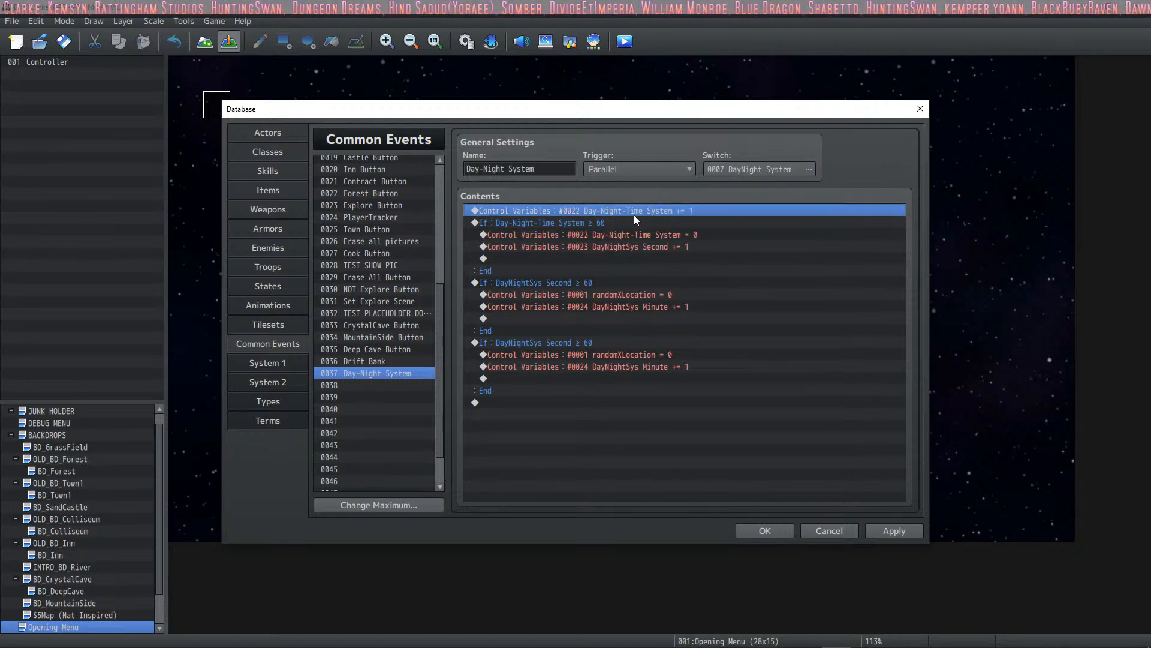
left_click(613, 223)
left_click(631, 214)
left_click(613, 224)
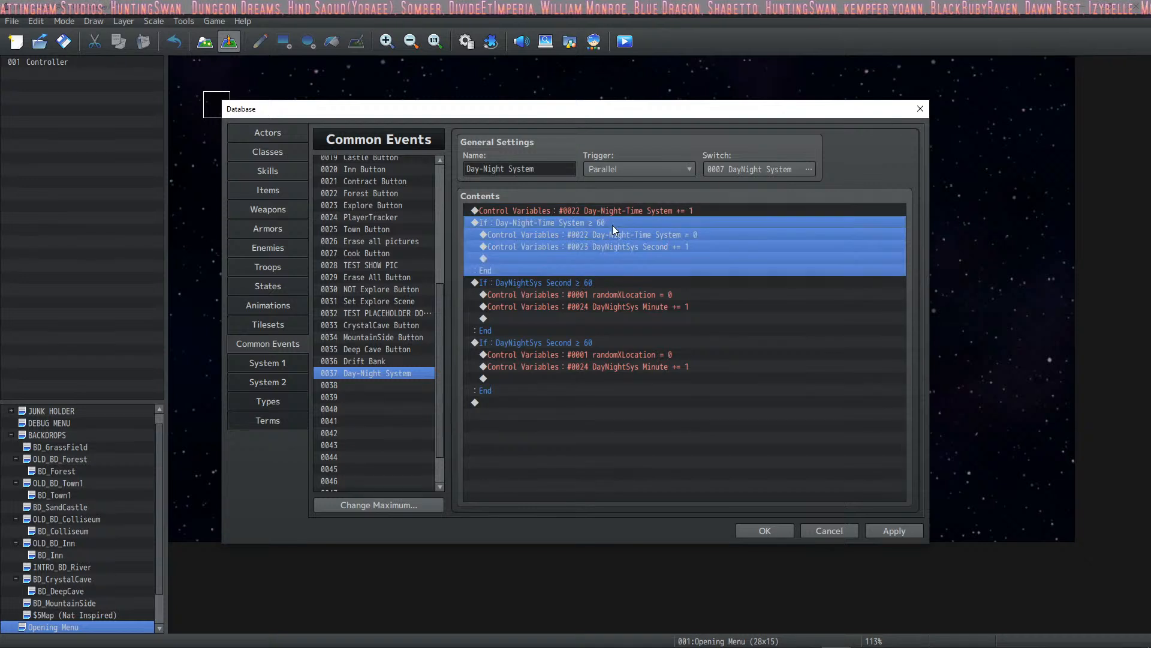
left_click(653, 235)
left_click(651, 248)
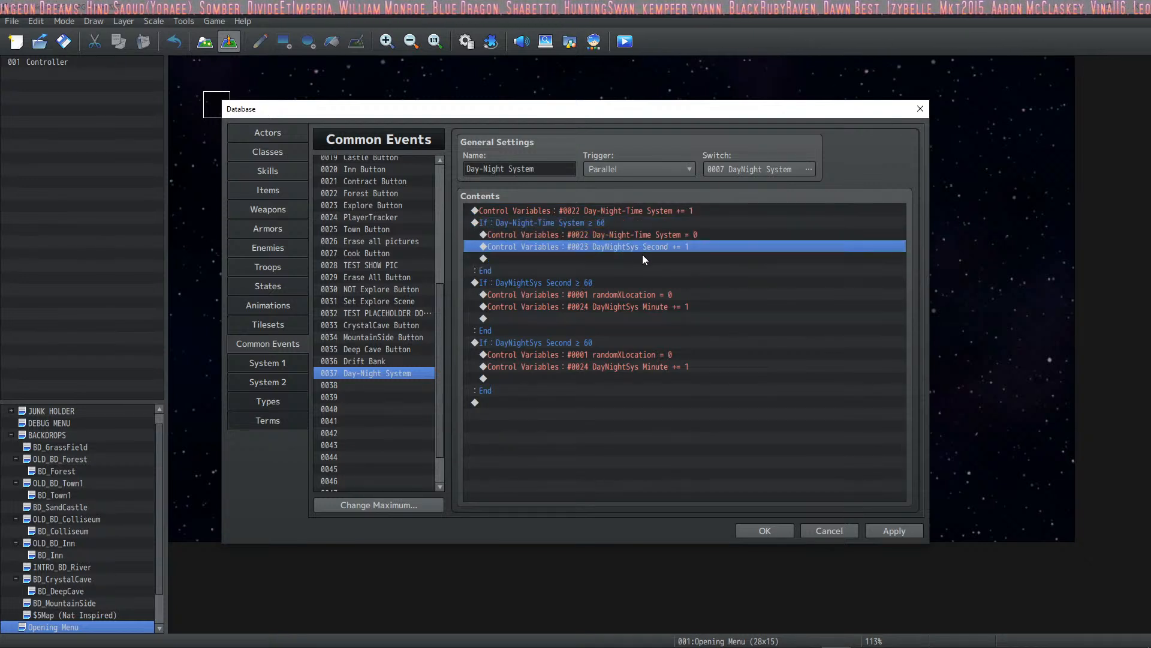
Retarget the reset-to-0 command in the second branch to variable 0023 DayNightSys Second.
left_click(558, 283)
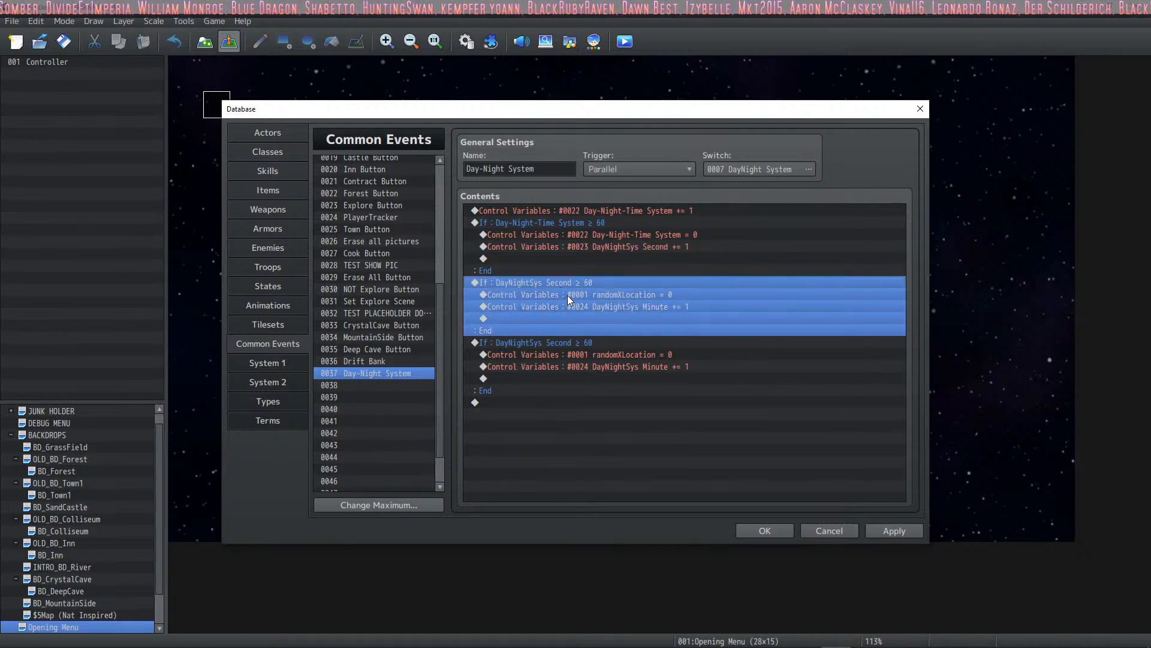
right_click(567, 295)
left_click(610, 318)
left_click(714, 263)
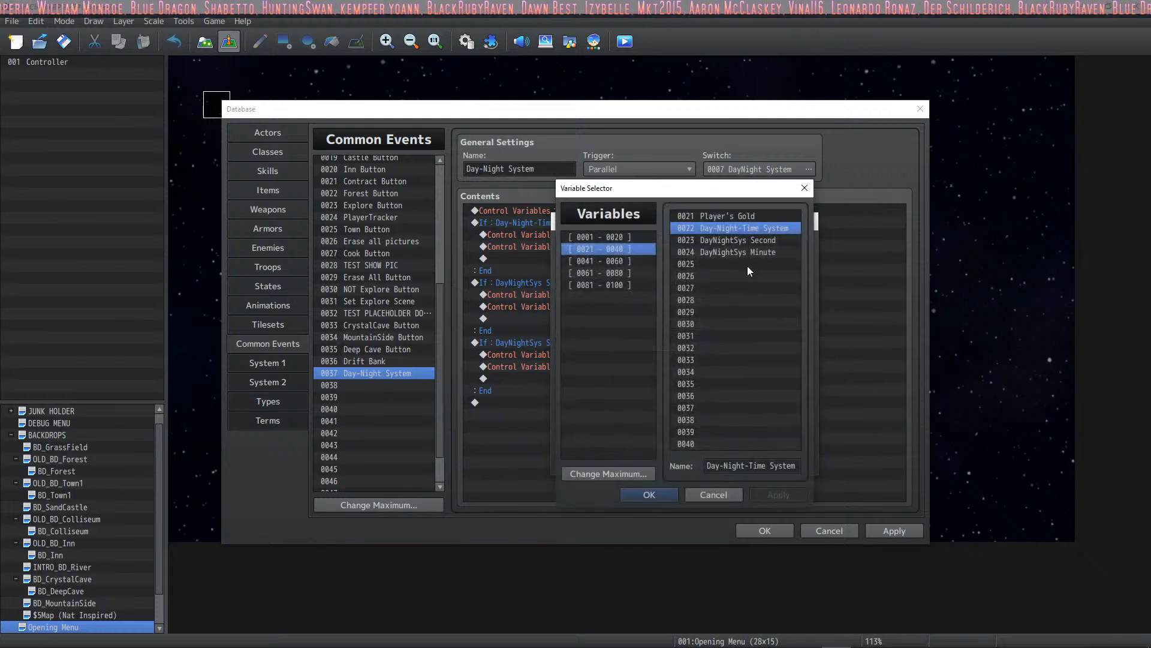
left_click(754, 242)
left_click(658, 490)
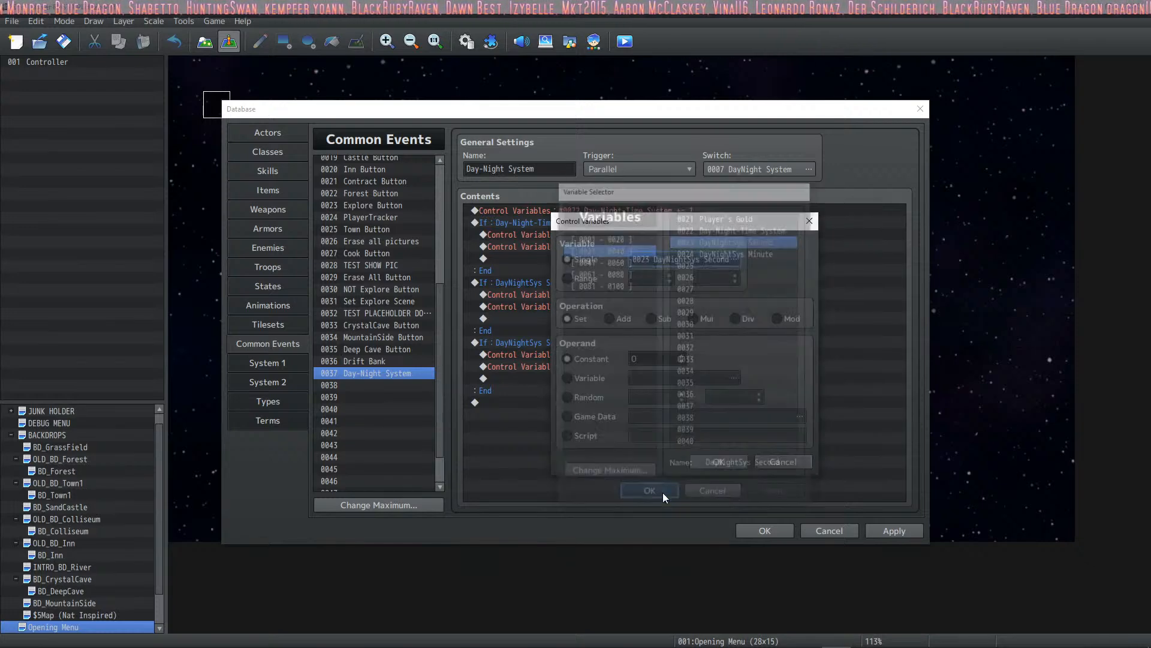
left_click(709, 460)
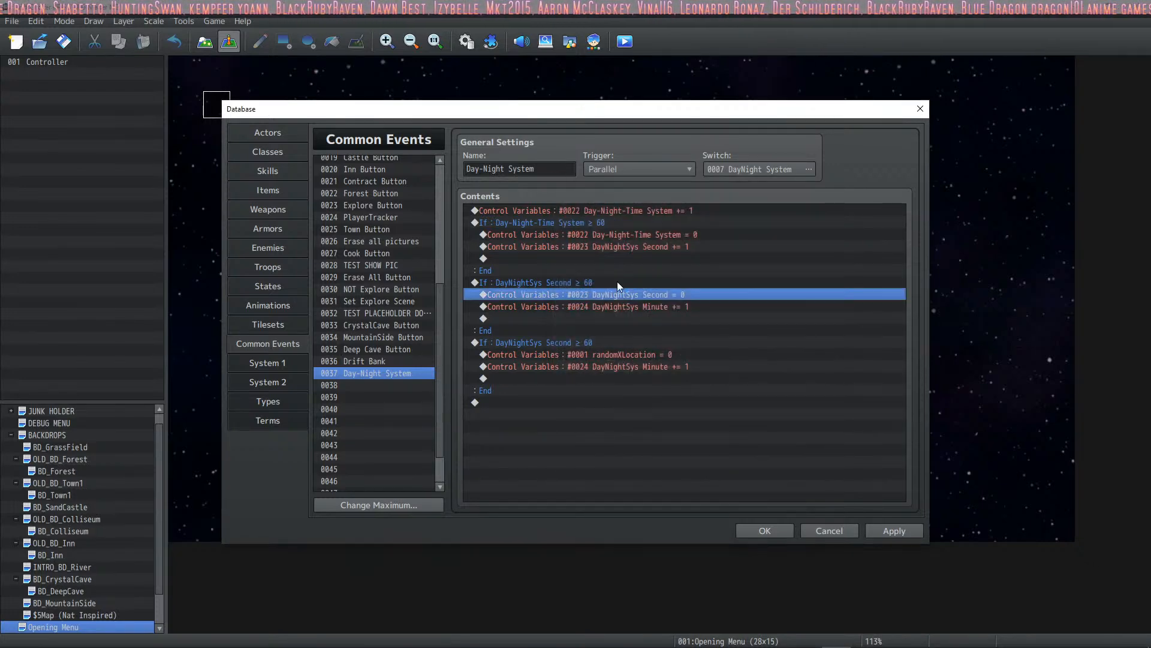
left_click(656, 308)
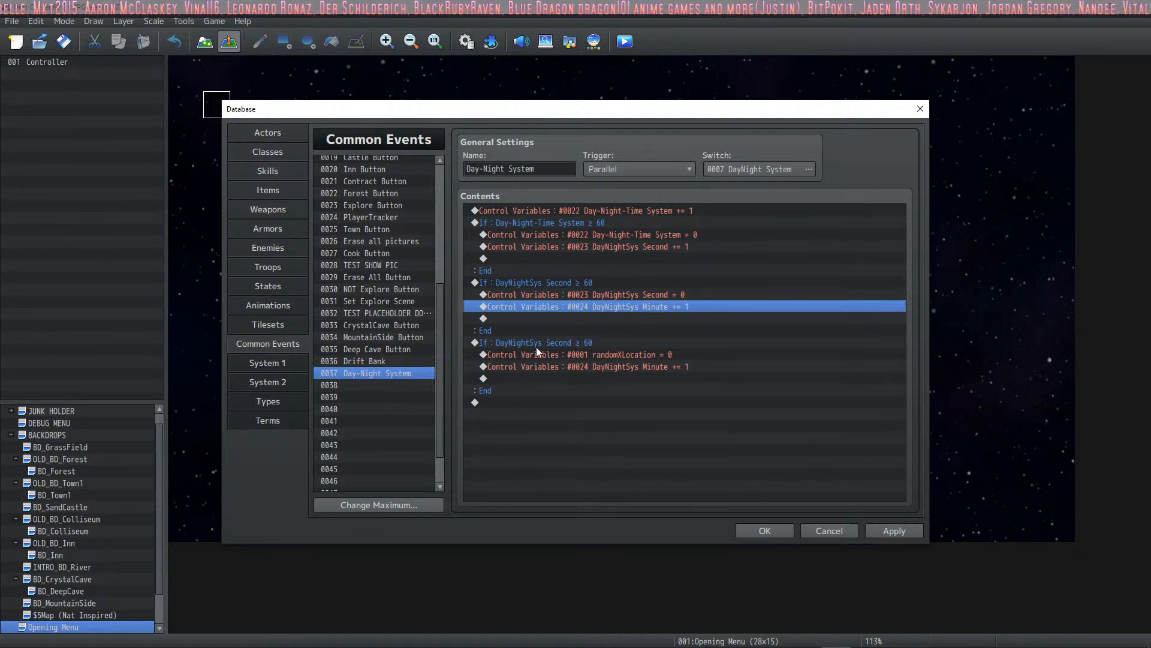
Change the third branch's condition variable to 0024 DayNightSys Minute.
right_click(560, 344)
left_click(590, 370)
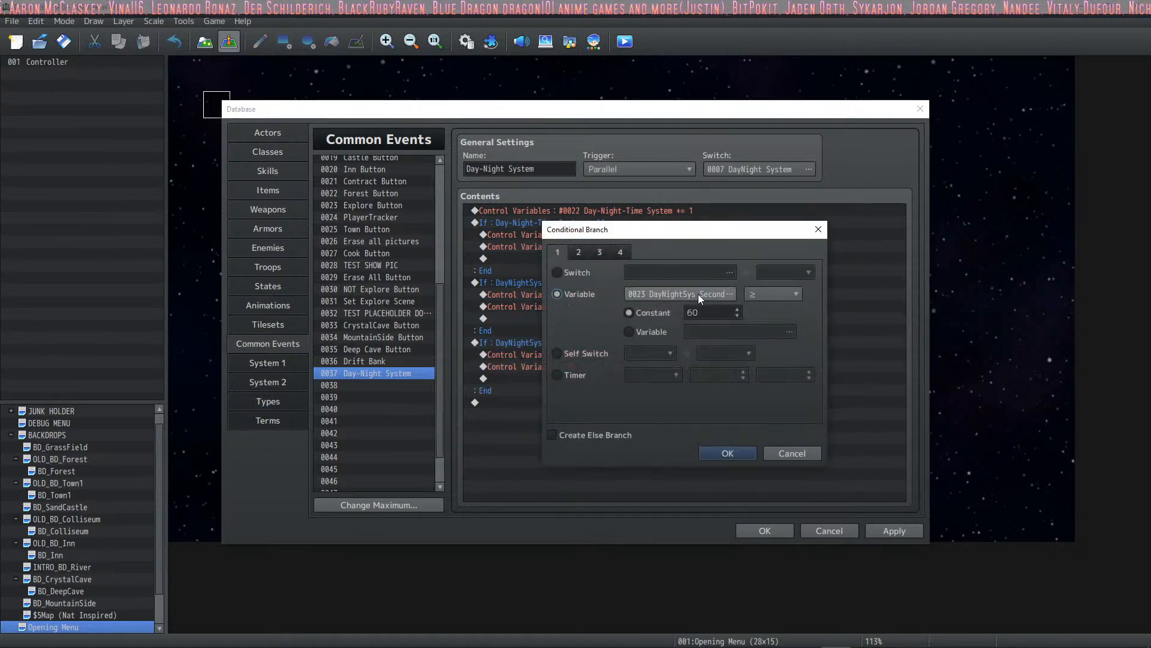
left_click(730, 294)
left_click(742, 247)
left_click(678, 479)
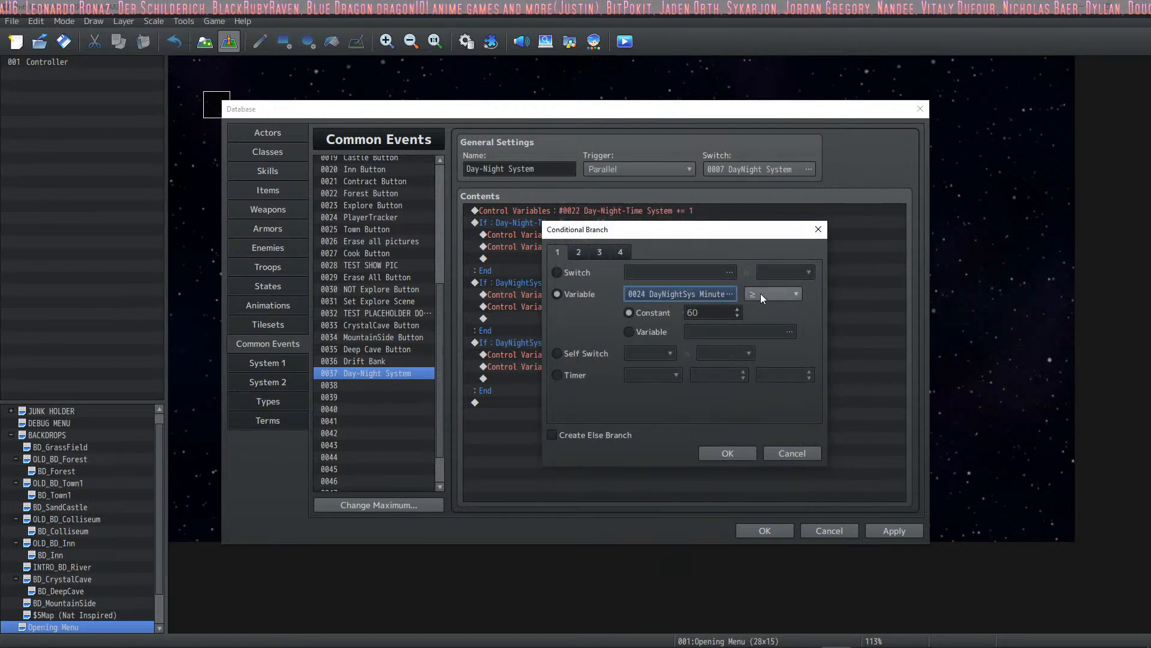
left_click(723, 452)
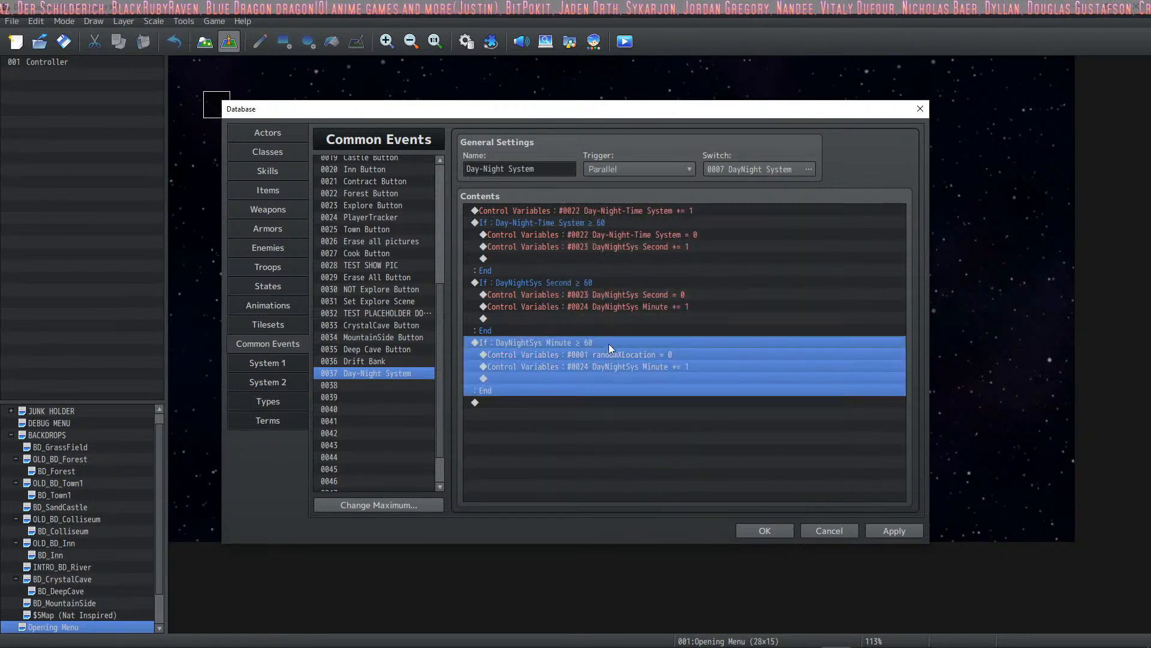
Retarget the increment in the third branch to variable 0025 and name that variable DayNightSys Hour.
left_click(624, 364)
right_click(627, 369)
left_click(659, 393)
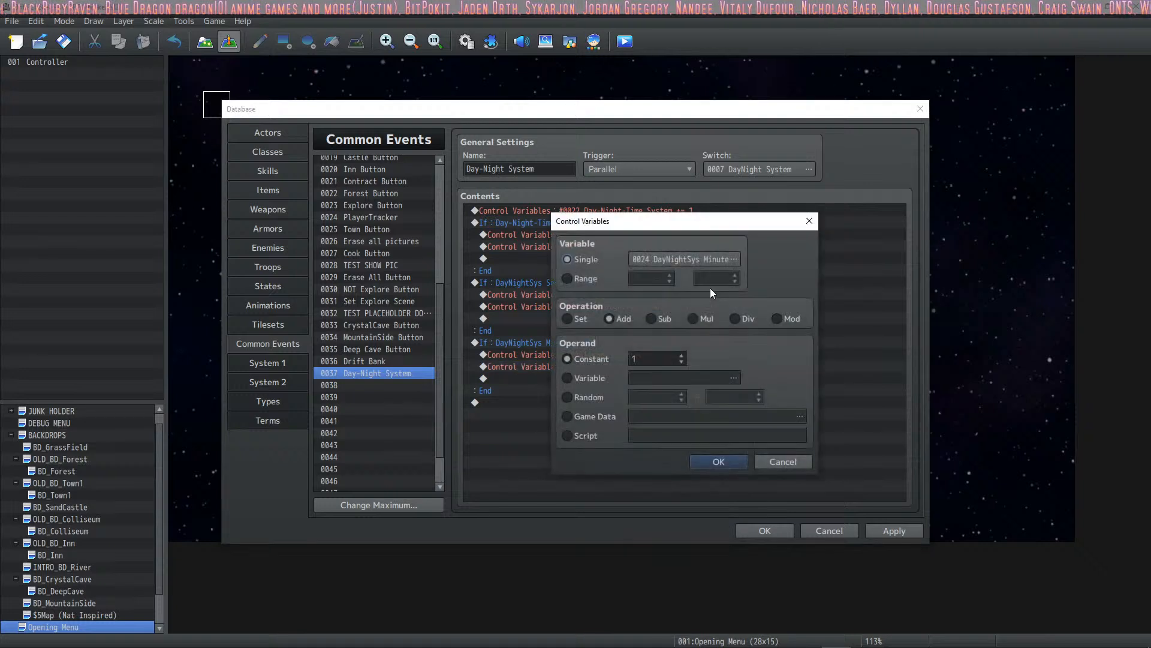
left_click(734, 262)
left_click(736, 264)
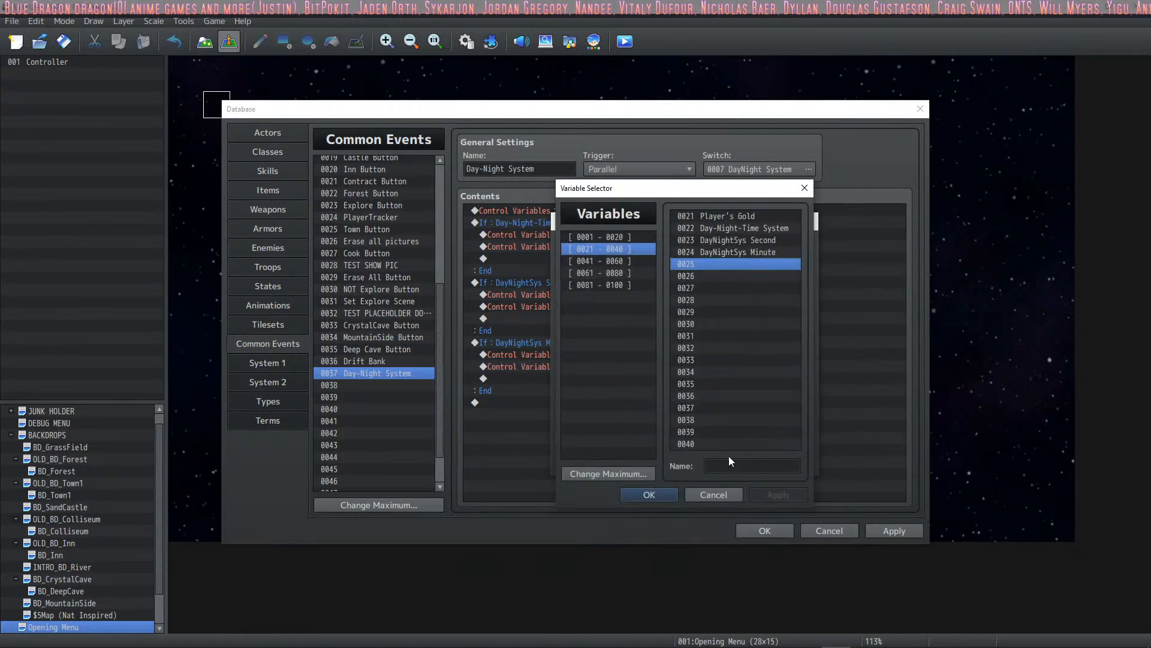
left_click(709, 471)
type("Da")
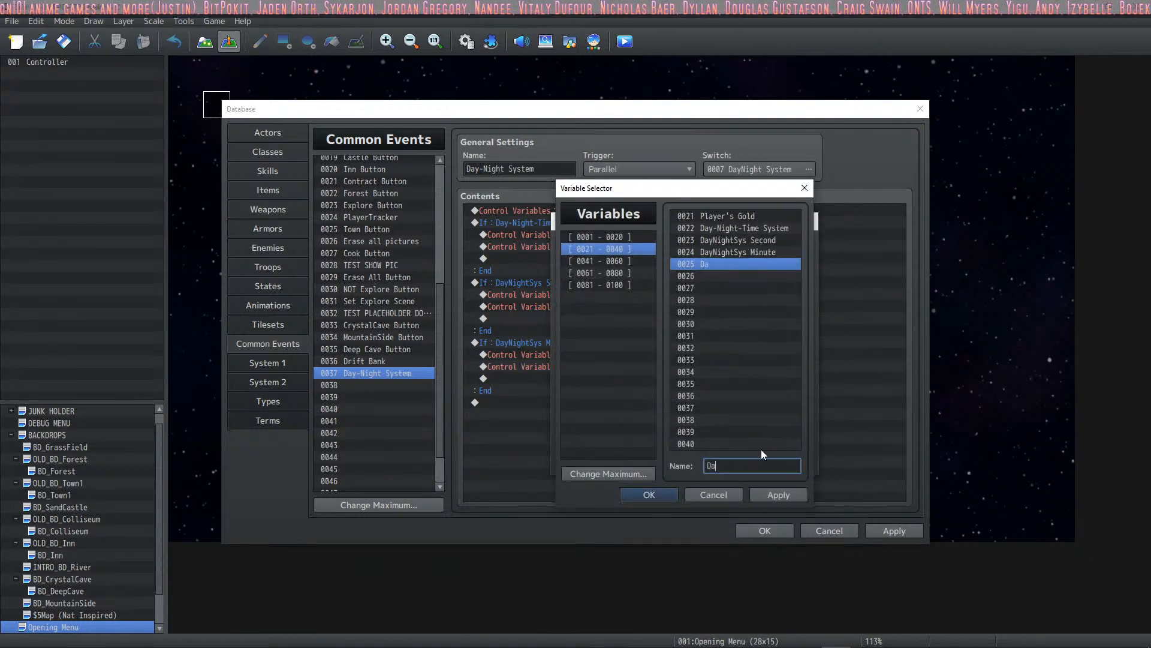
type("yNightSys Hour")
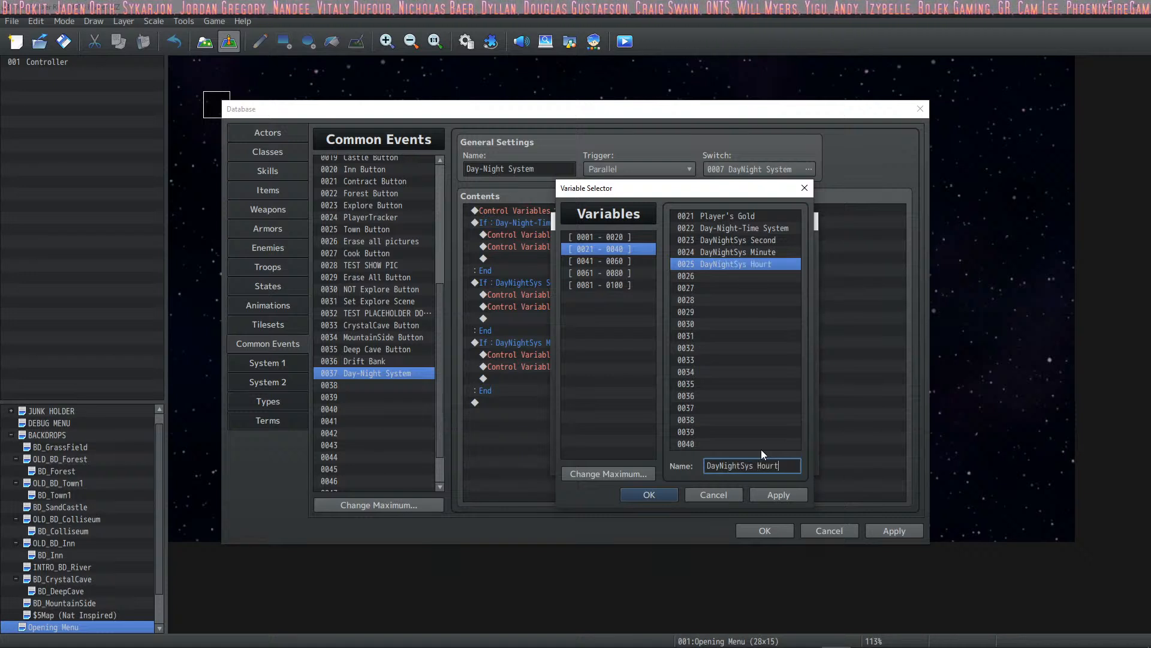
left_click(647, 496)
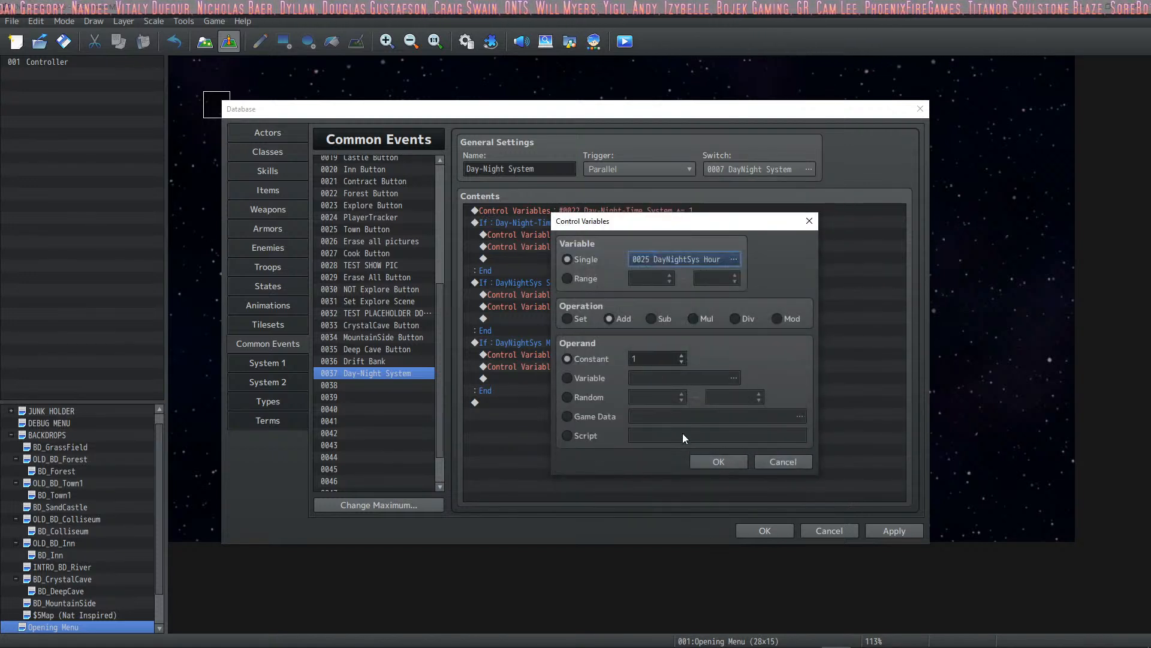
left_click(715, 466)
Retarget the third branch's reset-to-0 command to variable 0024 DayNightSys Minute and apply the database changes.
right_click(650, 352)
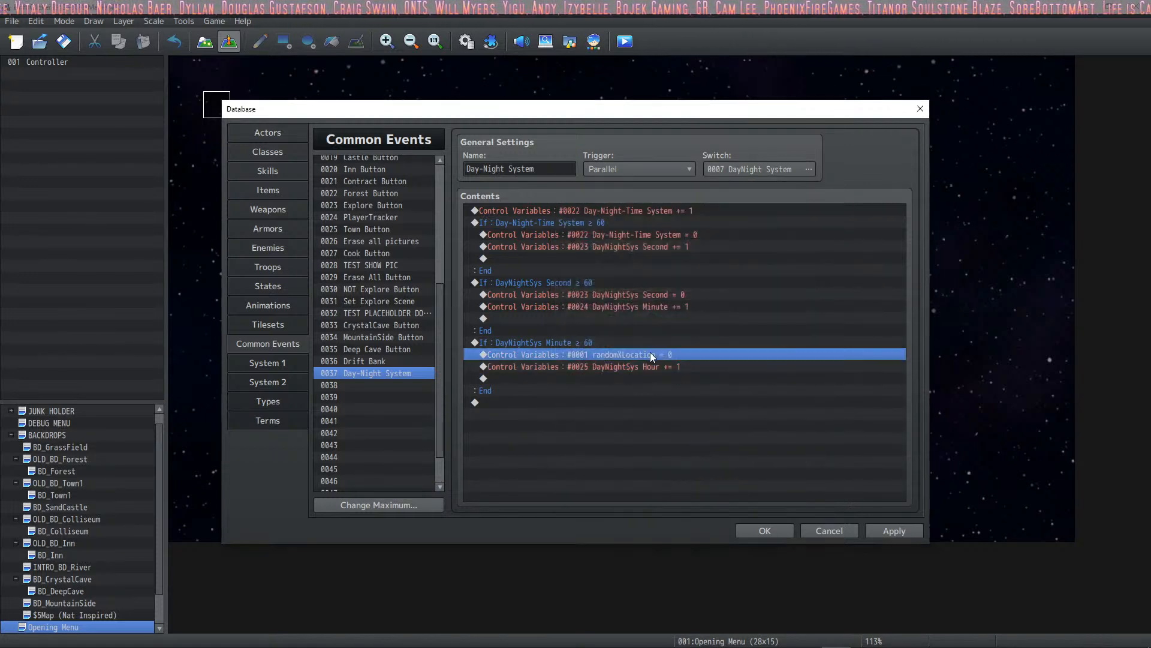
left_click(675, 373)
left_click(699, 260)
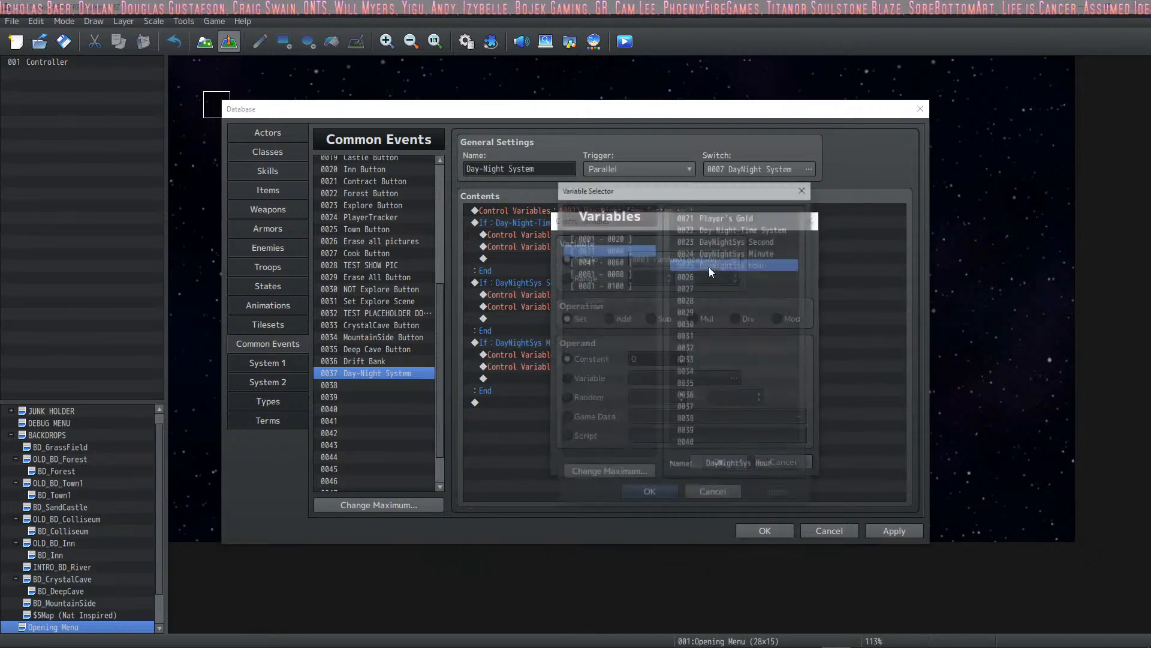
left_click(746, 253)
left_click(649, 493)
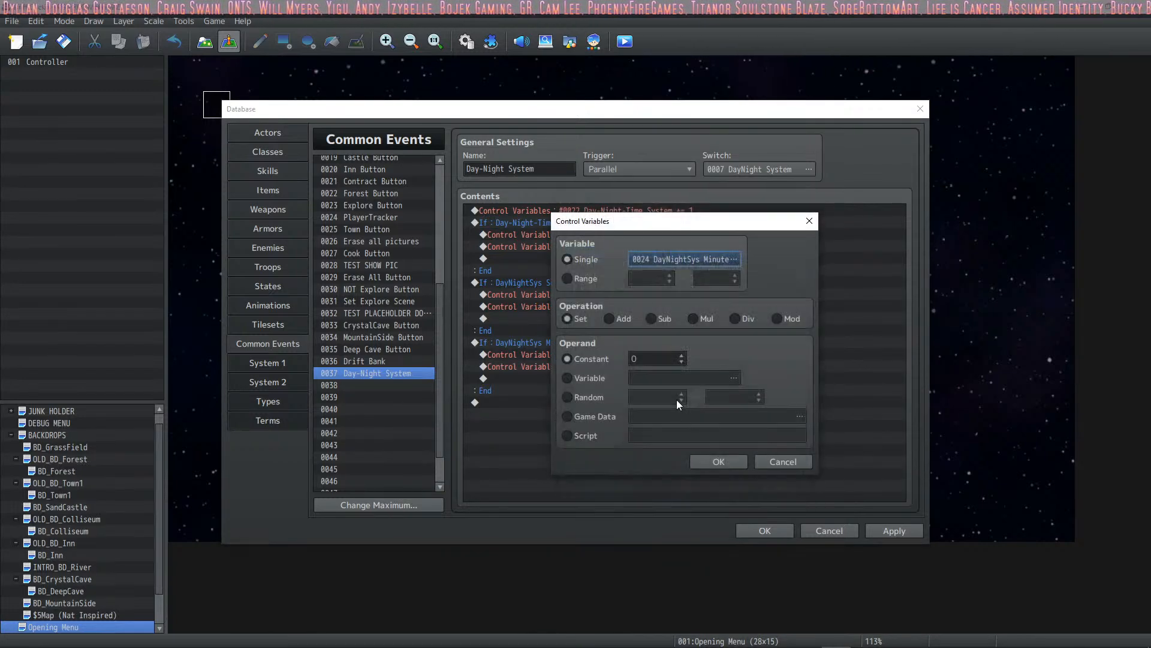
left_click(714, 461)
left_click(671, 297)
left_click(671, 307)
left_click(631, 346)
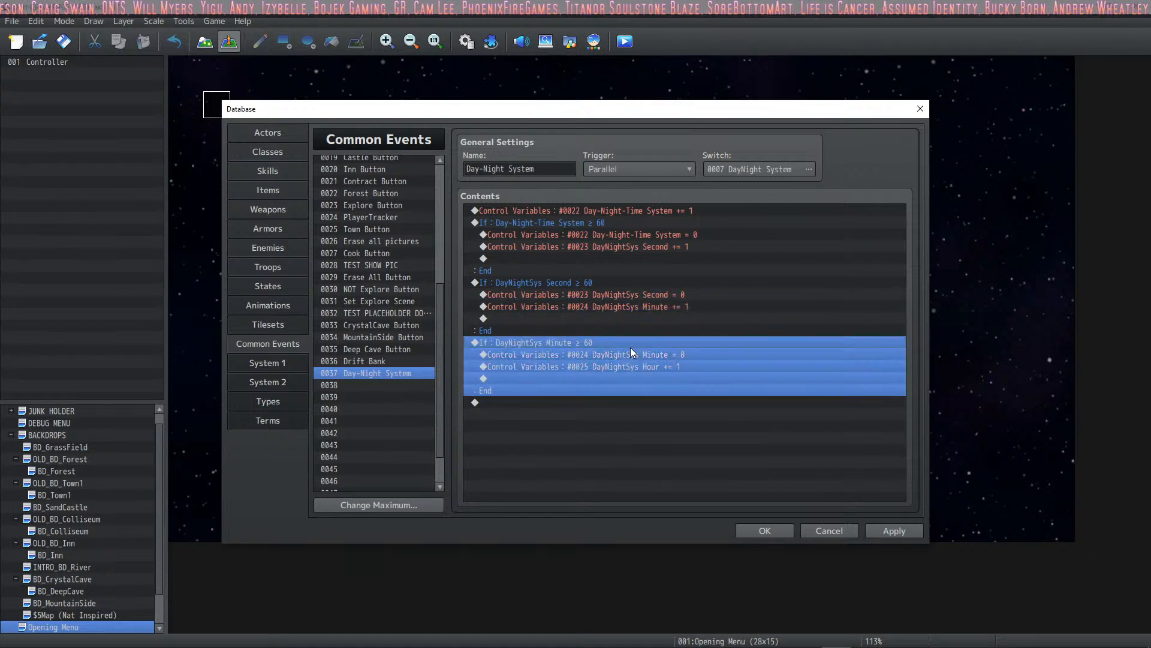
left_click(893, 531)
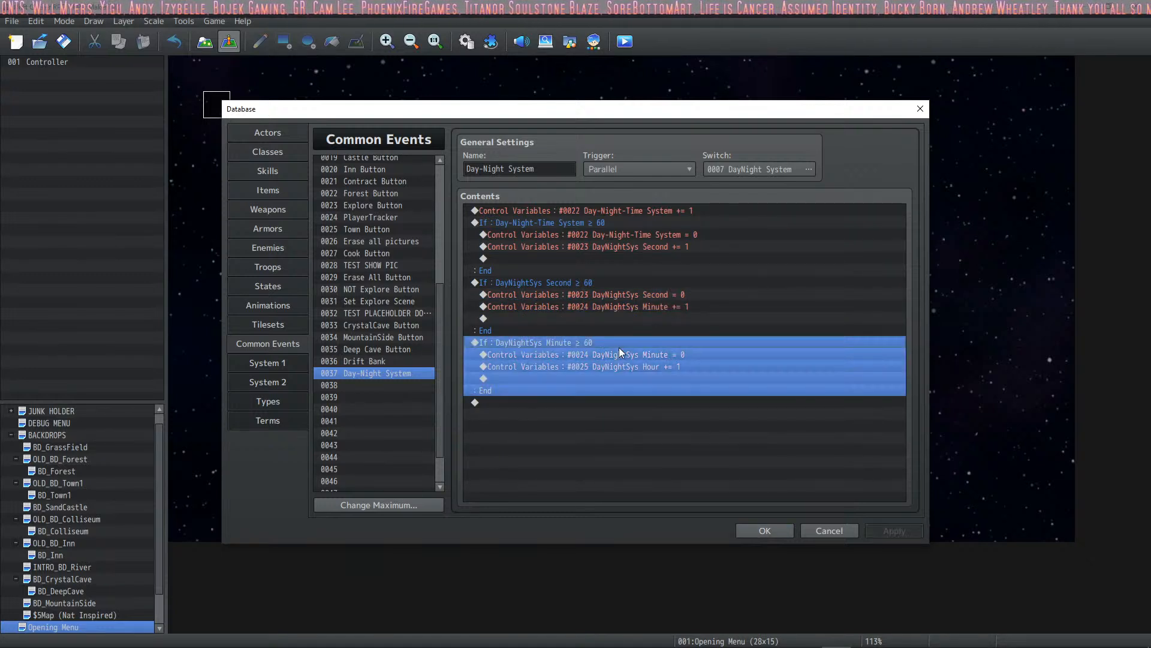
Paste a copy of the DayNightSys Minute ≥ 60 branch below it and set its condition to 0025 DayNightSys Hour ≥ 24.
left_click(534, 402)
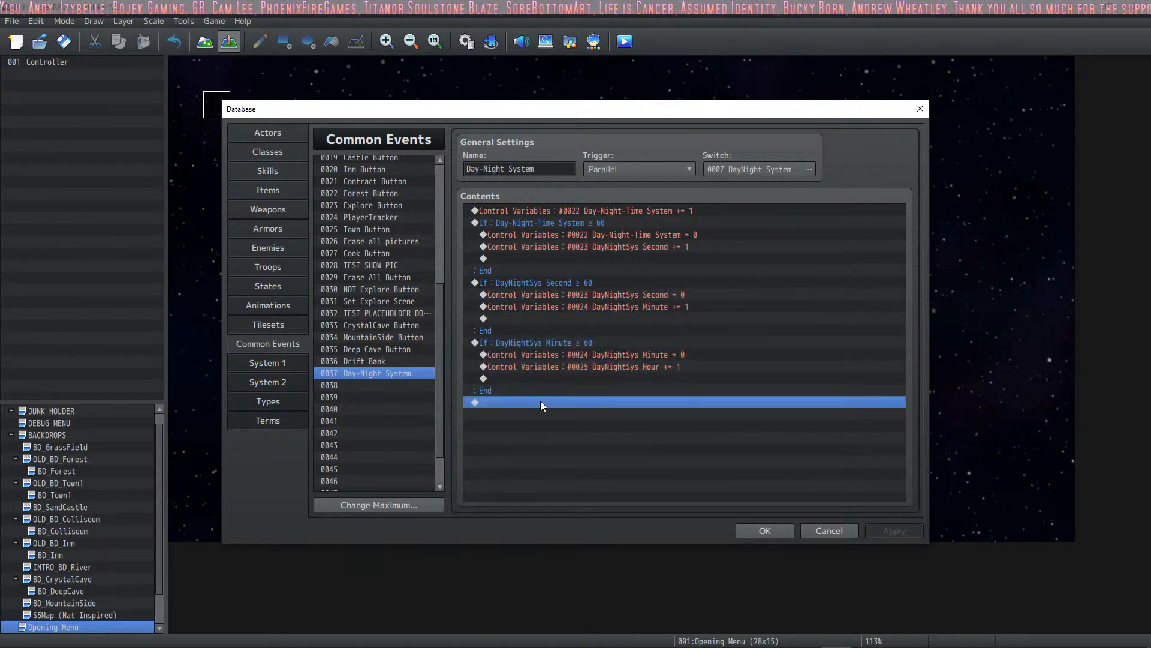
key("ctrl+v")
double_click(556, 403)
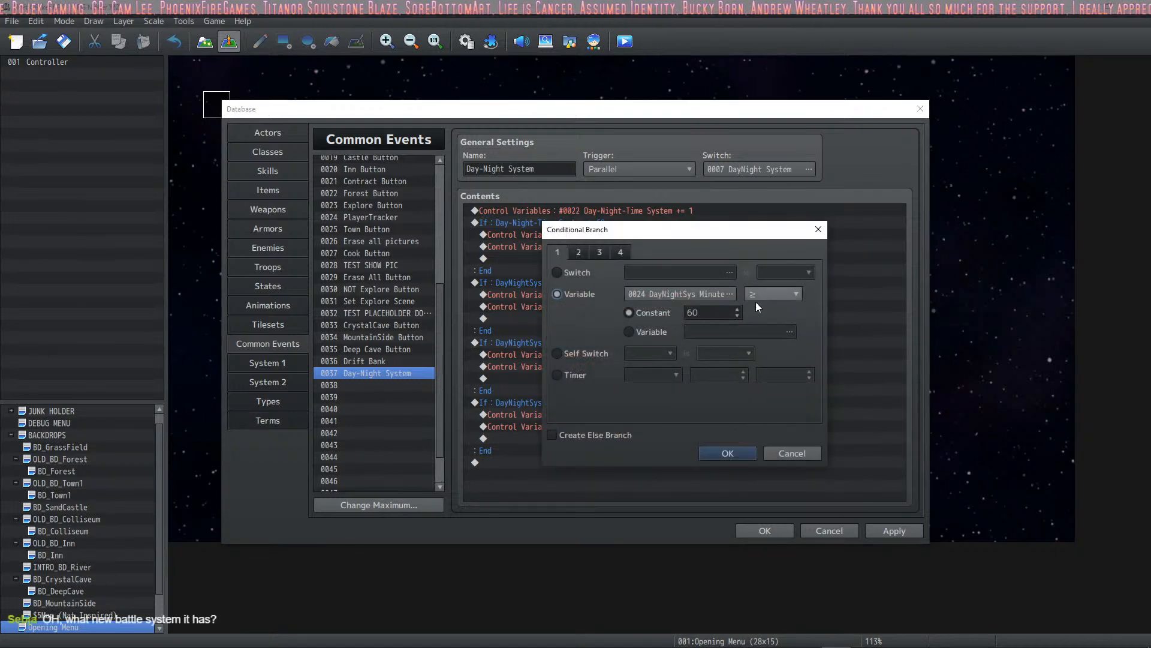
double_click(711, 314)
type("24")
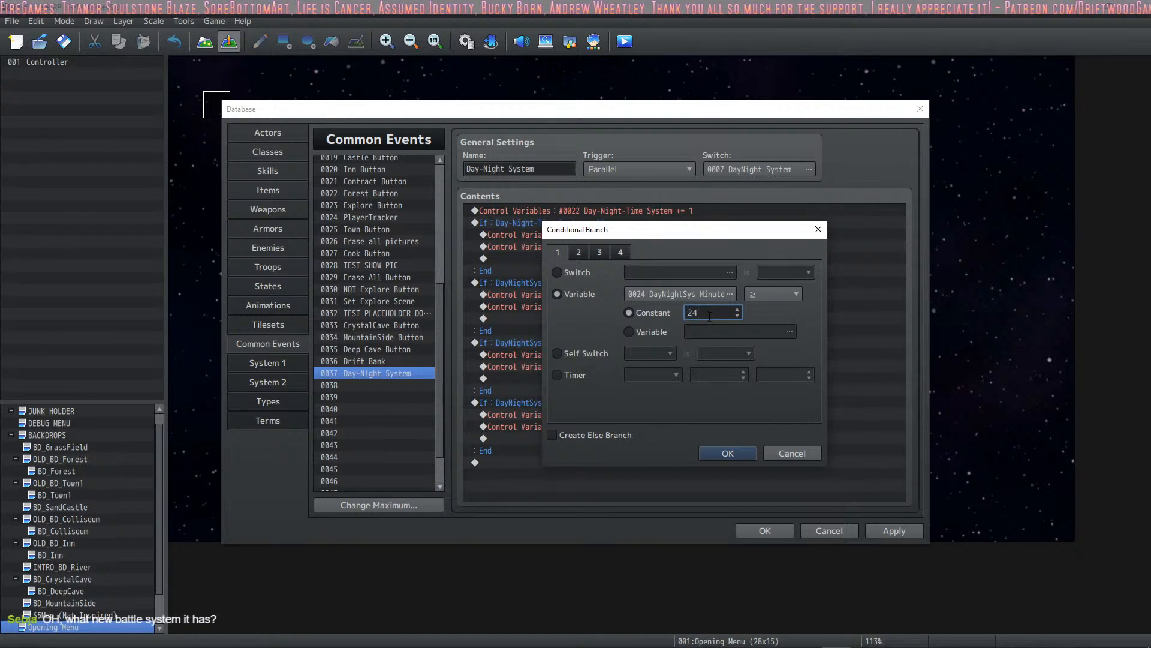
left_click(730, 294)
left_click(757, 265)
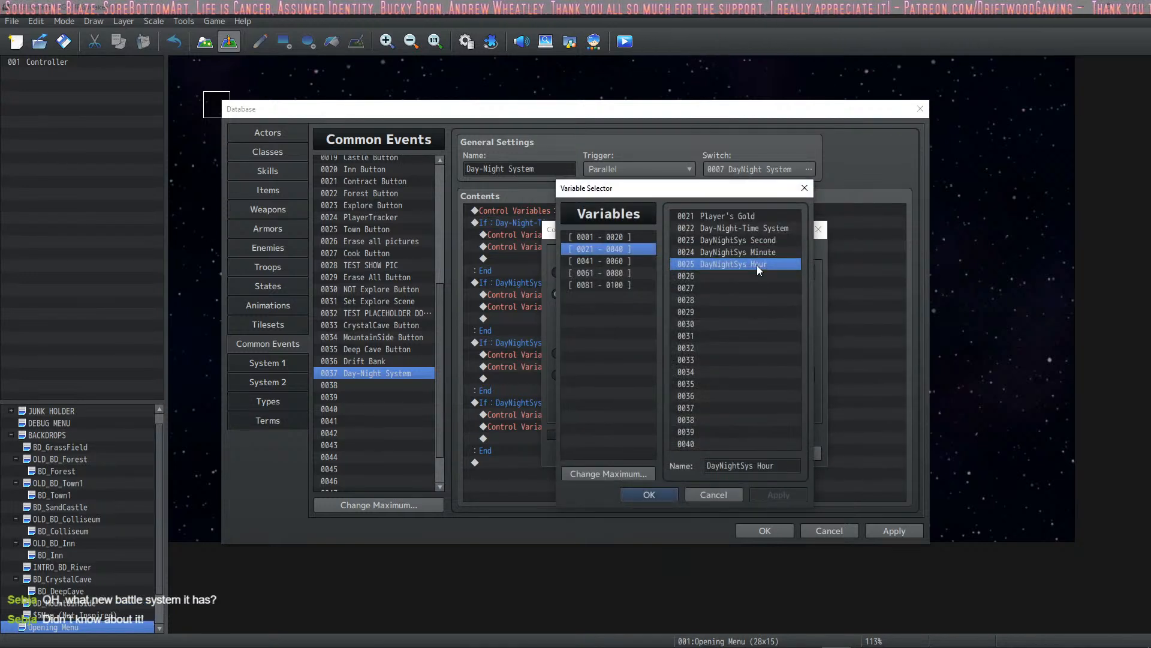
left_click(652, 494)
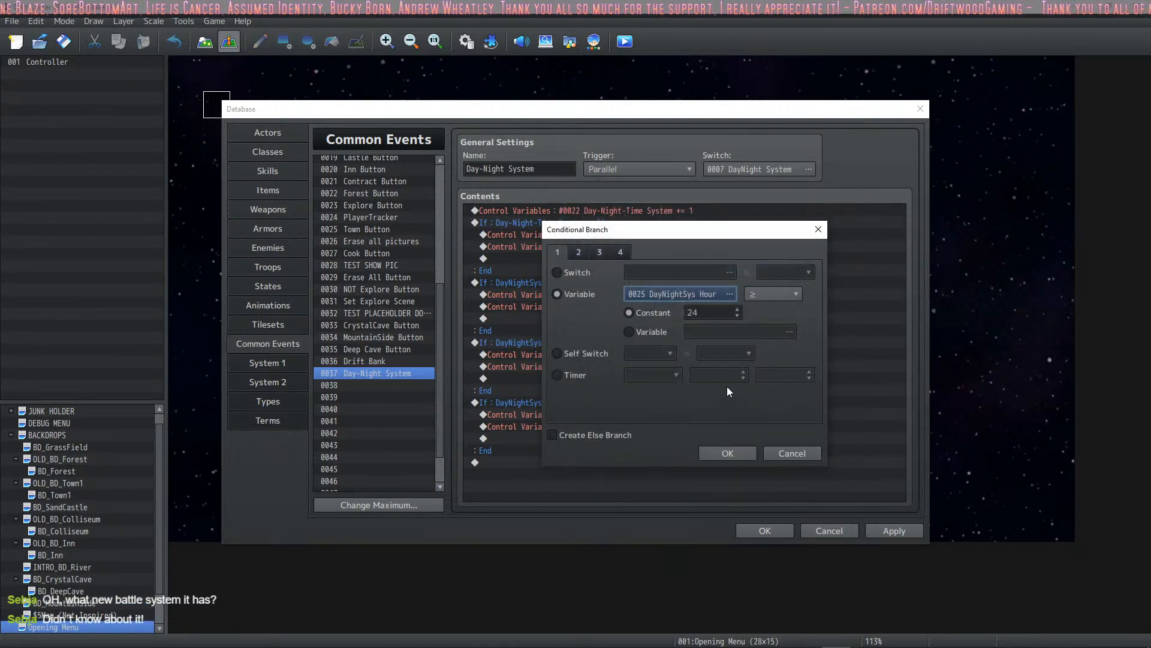
left_click(723, 452)
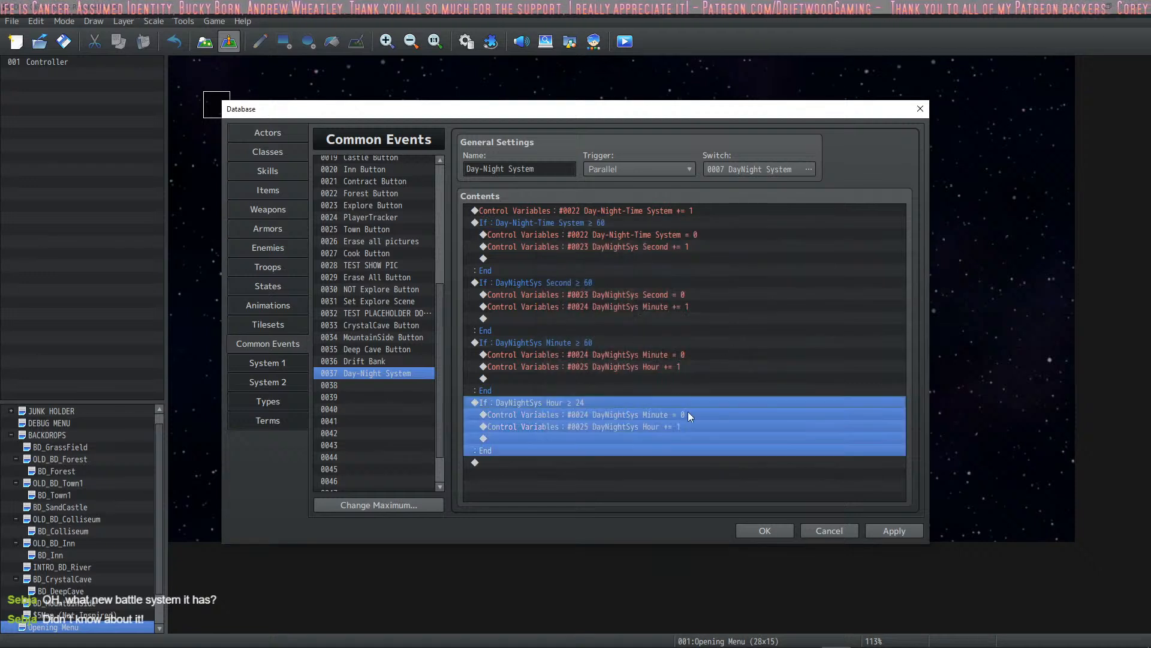
left_click(680, 425)
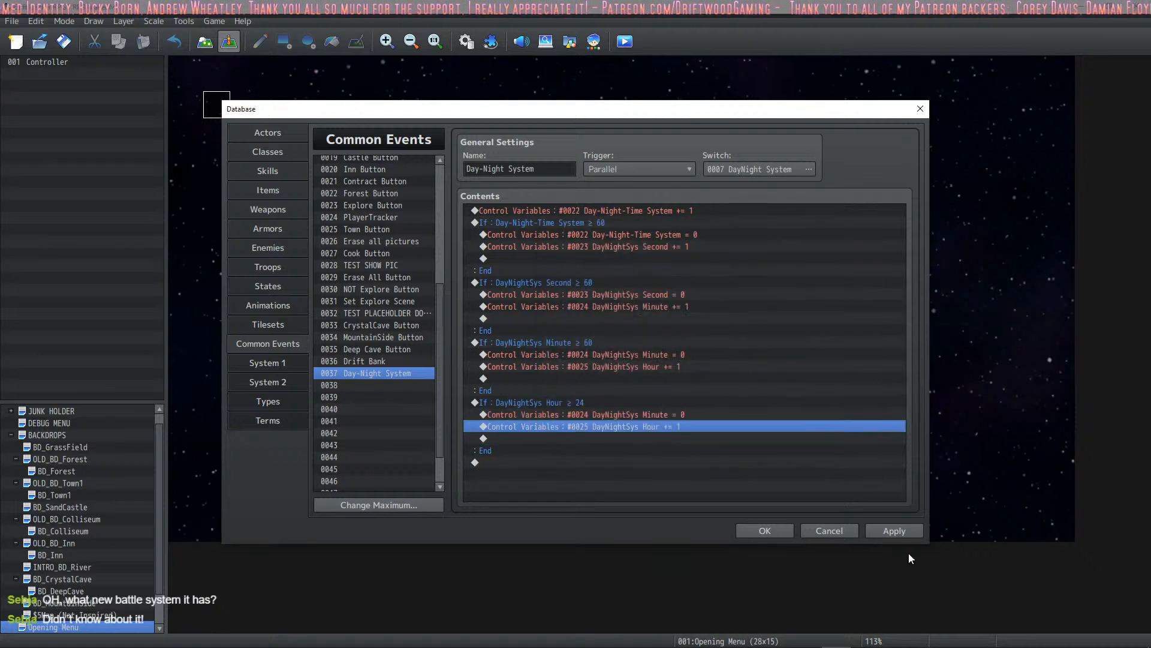
Apply the database changes and retarget the reset-to-0 command in the DayNightSys Hour ≥ 24 branch to variable 0025 DayNightSys Hour.
left_click(909, 531)
left_click(613, 418)
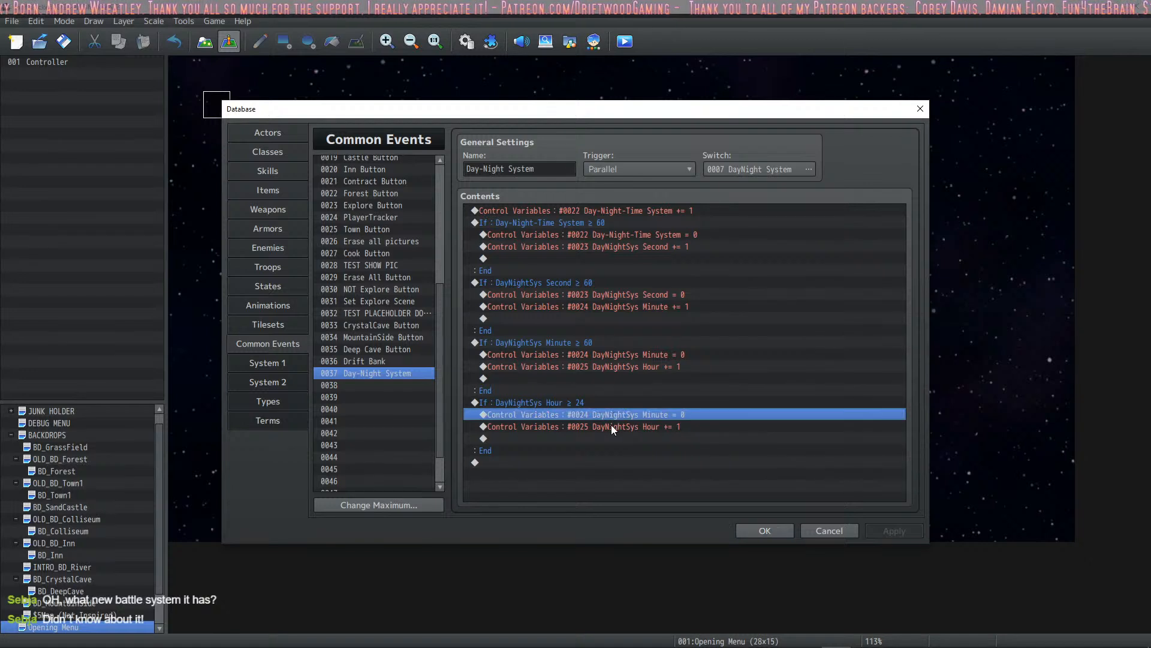
left_click(584, 404)
left_click(595, 415)
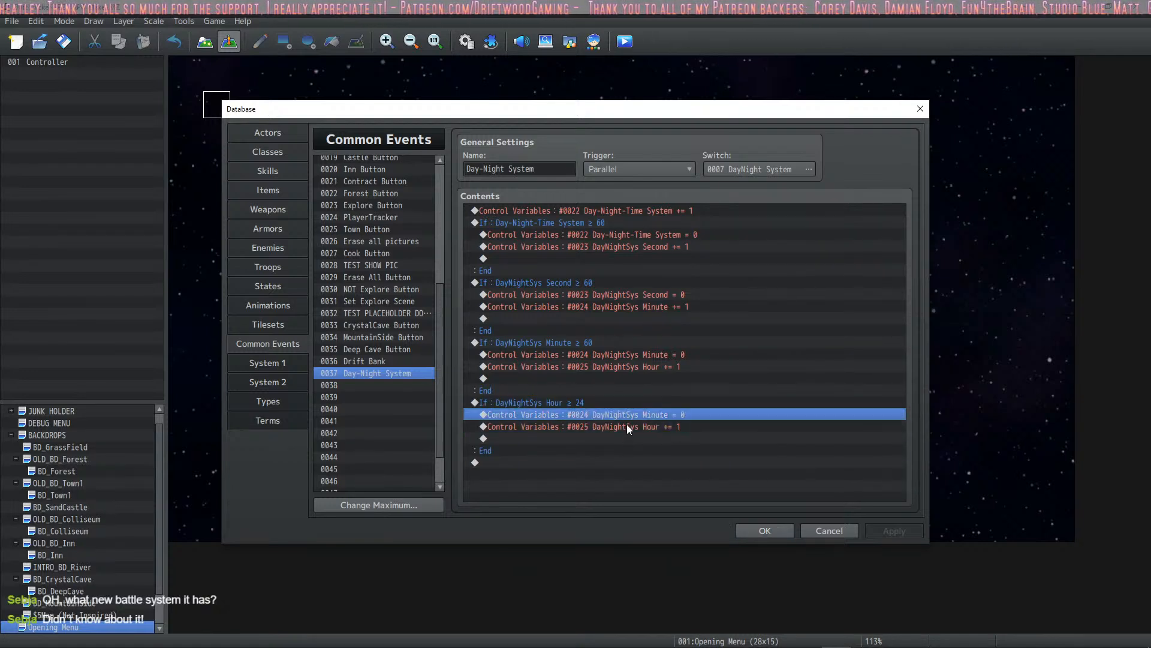
right_click(603, 415)
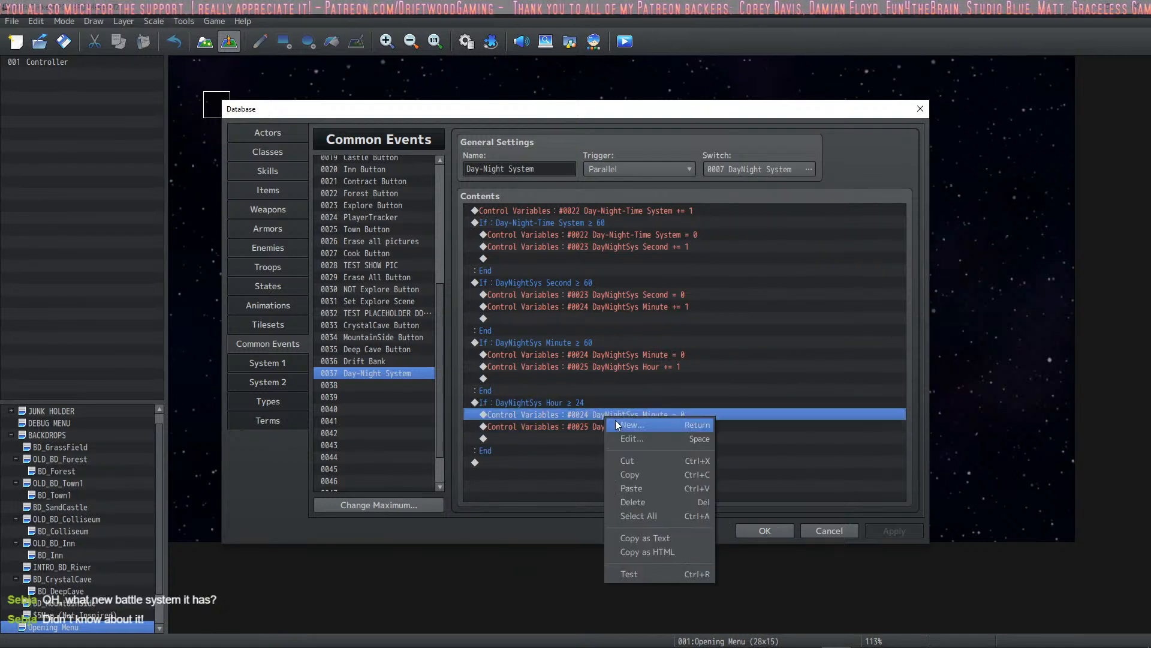
left_click(650, 439)
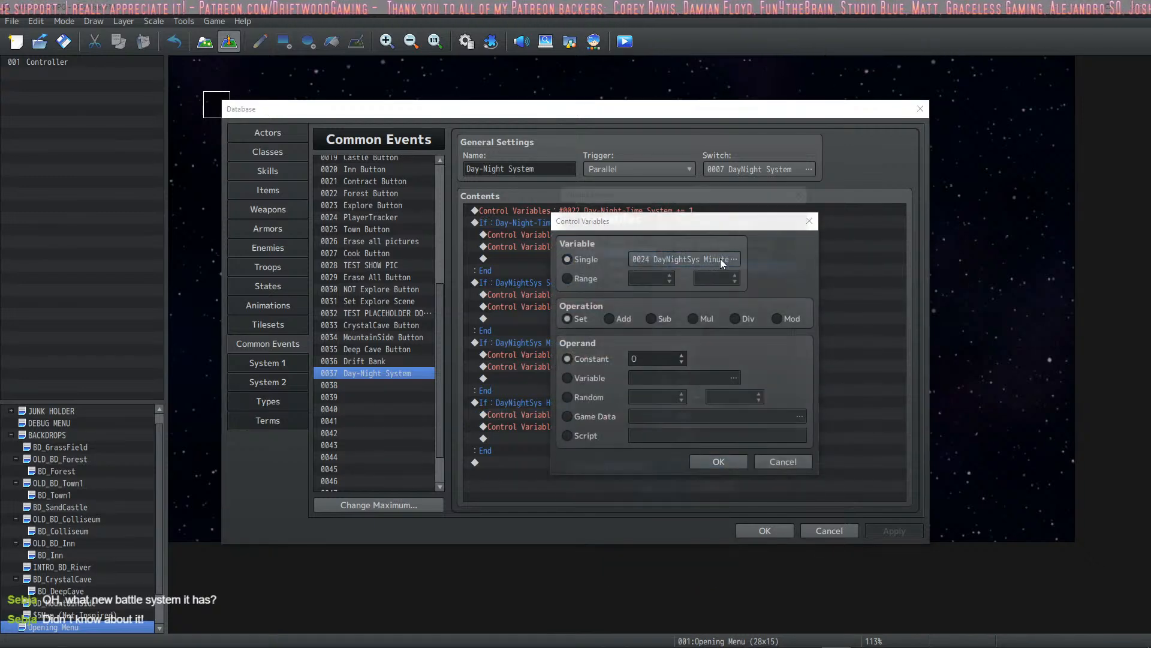
left_click(721, 258)
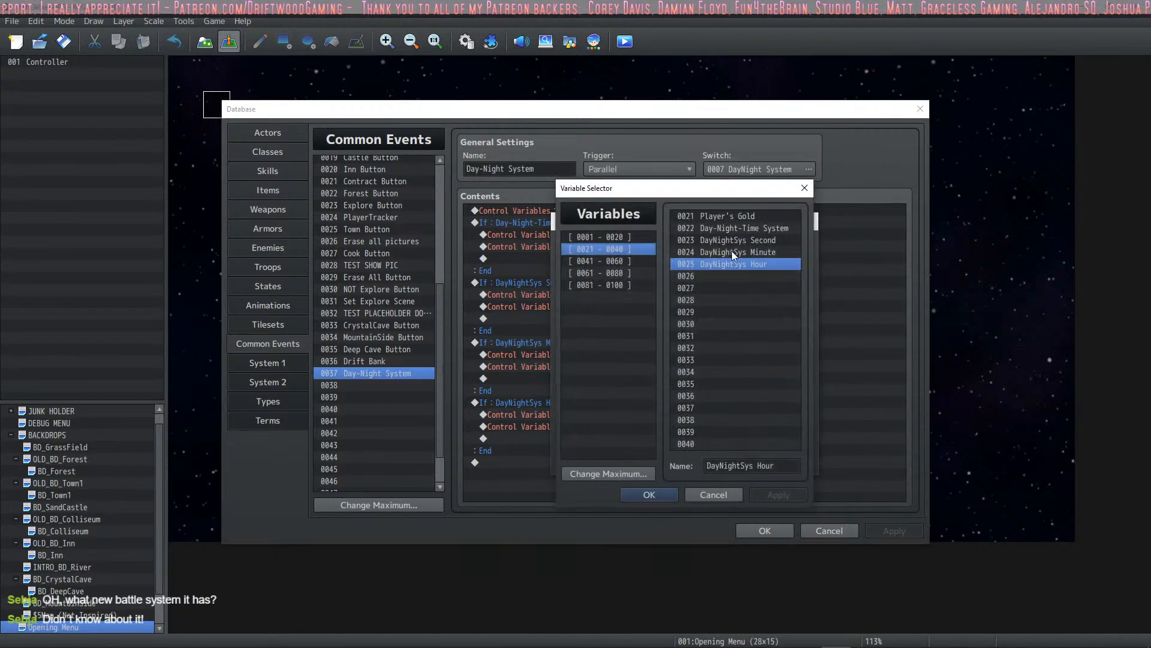
left_click(653, 493)
left_click(711, 460)
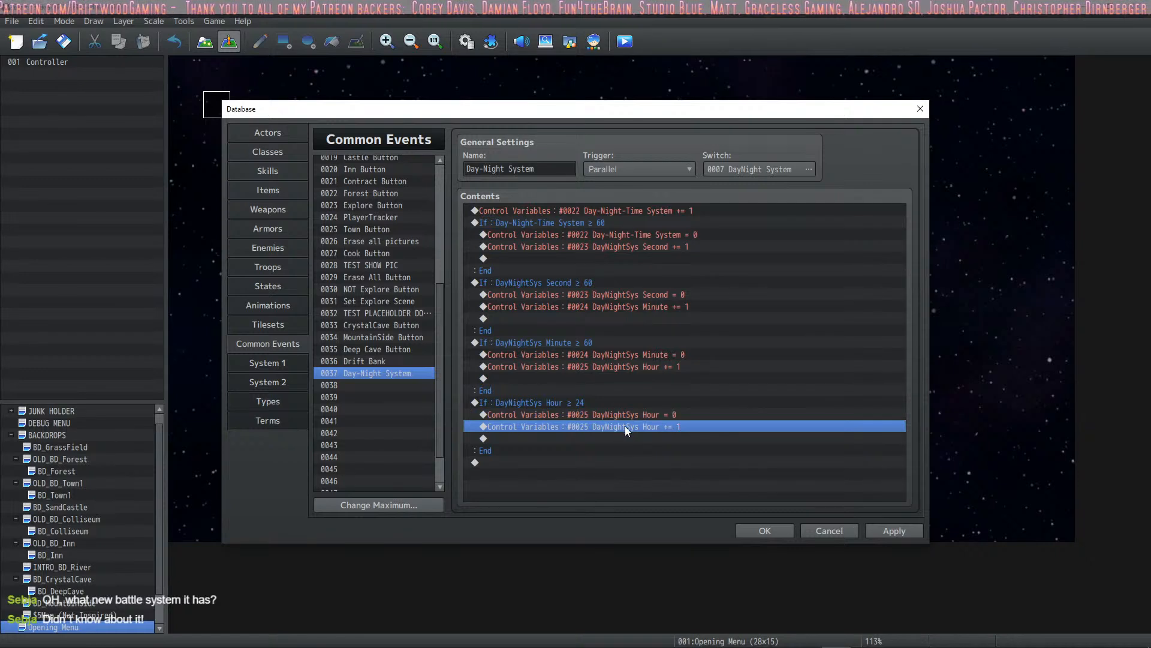
Retarget the last branch's increment to variable 0026, name that variable DayNightSys Day, and apply the database changes.
right_click(624, 426)
left_click(653, 446)
left_click(721, 261)
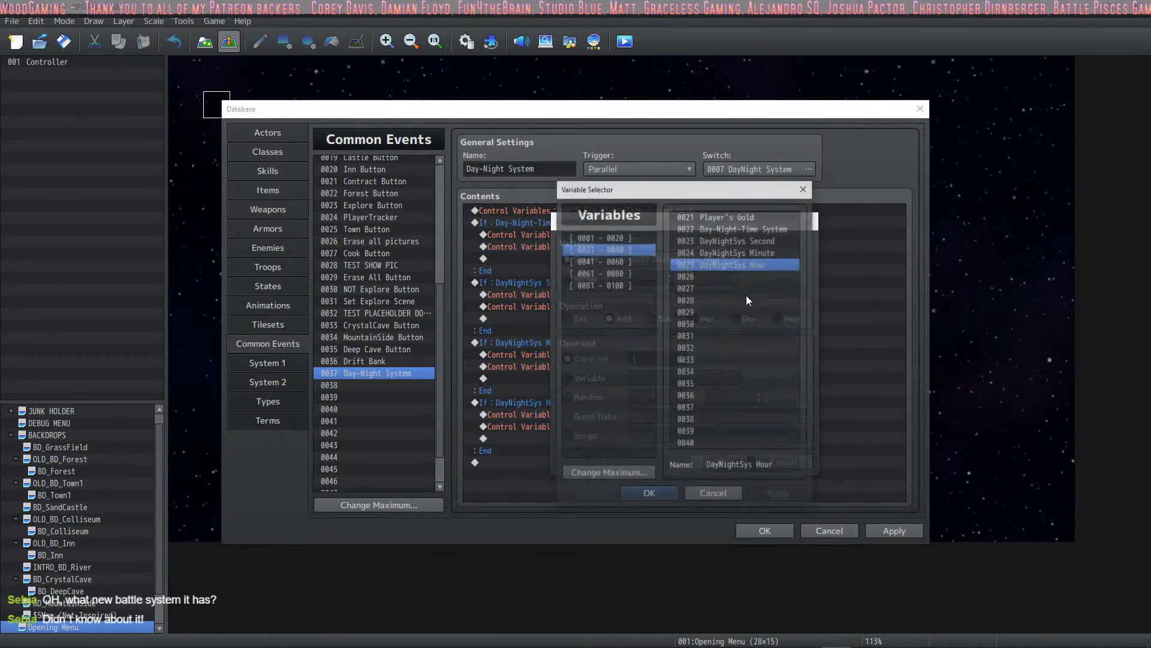
left_click(725, 276)
left_click(726, 466)
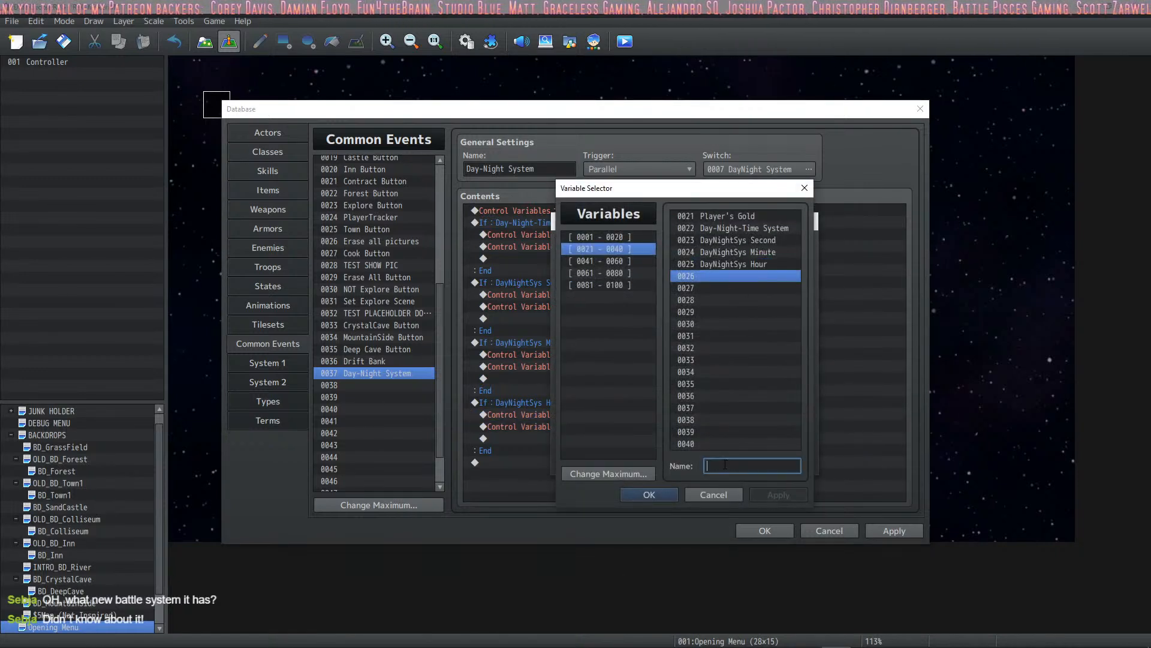
type("DayNightSys Day")
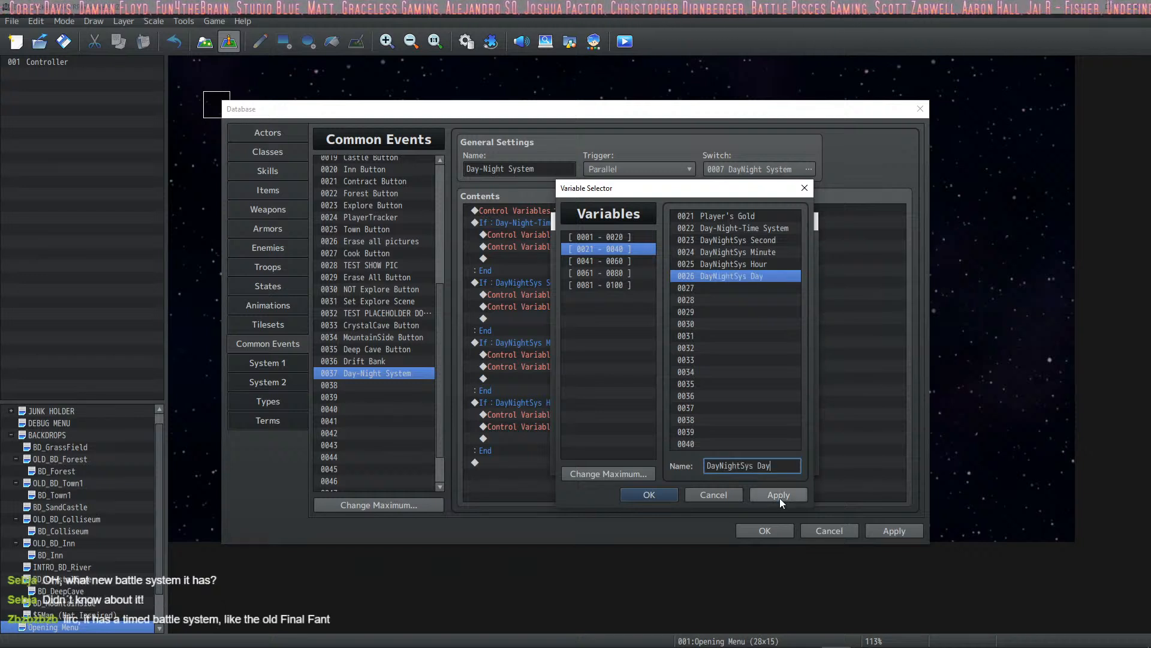
left_click(779, 498)
left_click(648, 495)
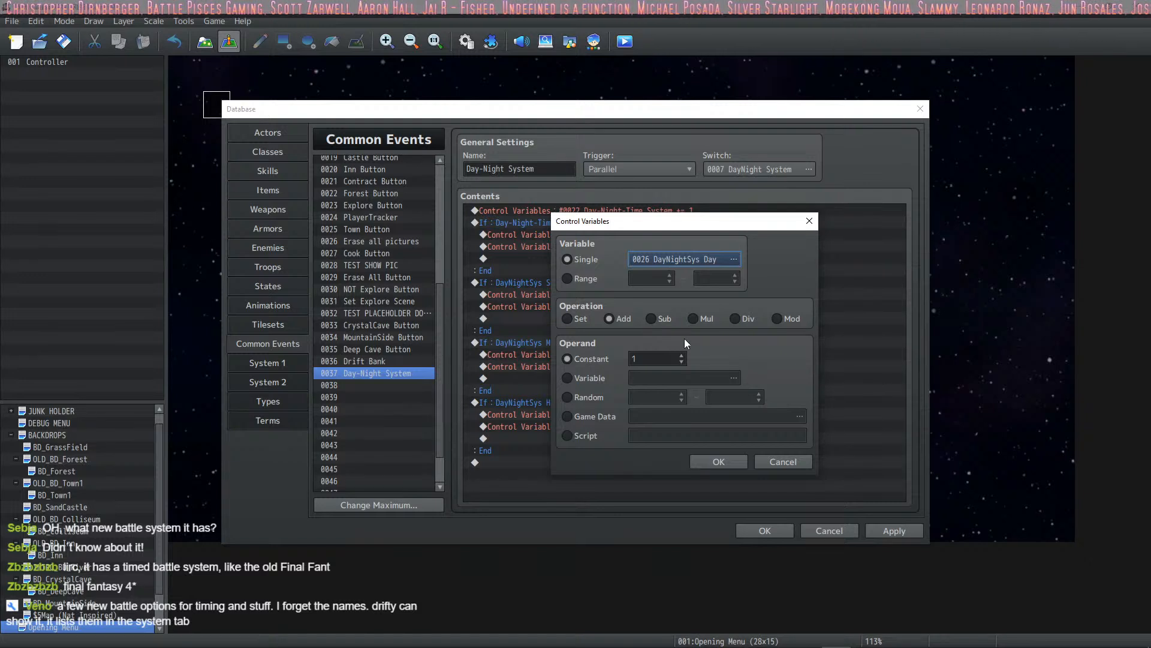
left_click(733, 466)
left_click(683, 418)
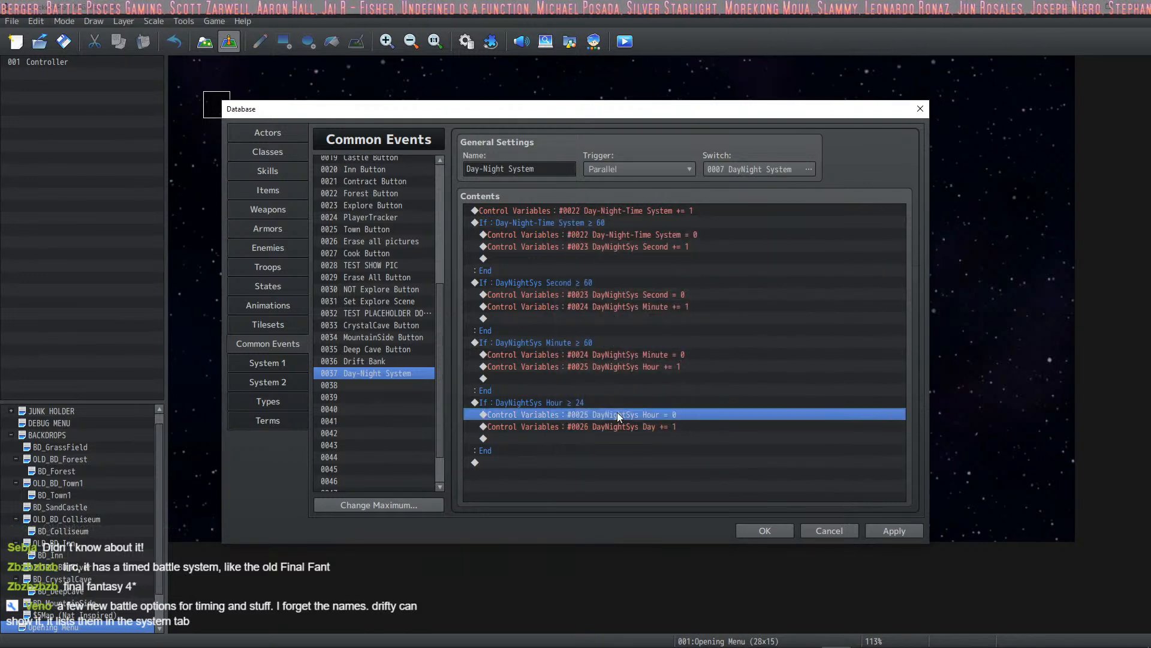
left_click(616, 402)
left_click(631, 209)
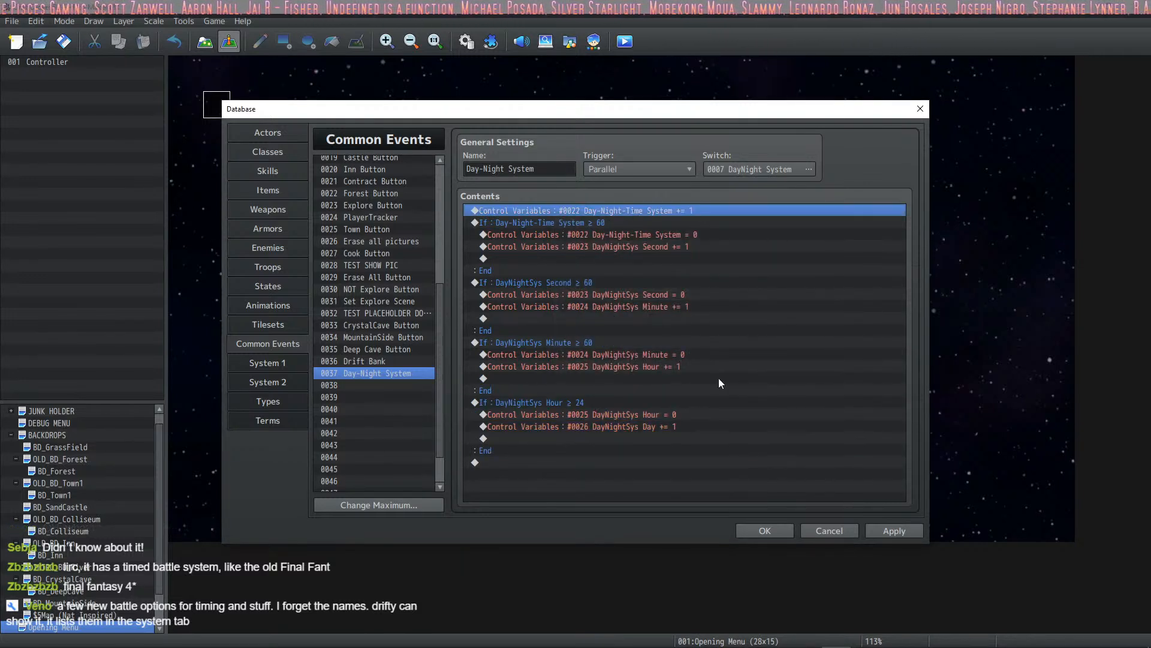
left_click(894, 531)
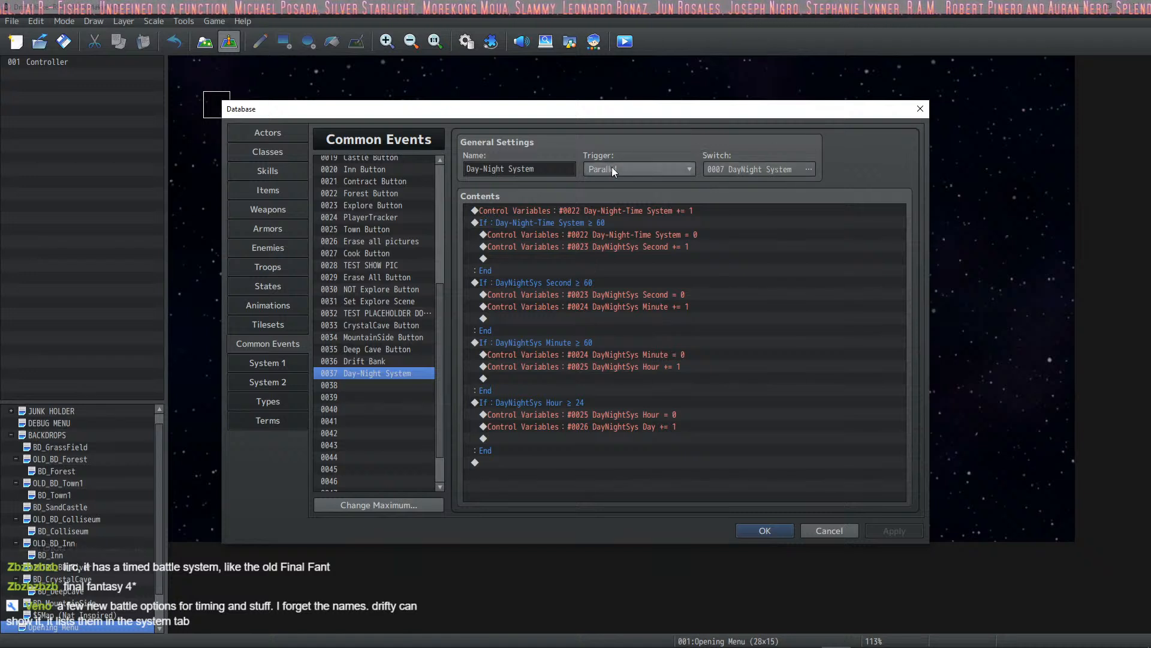
Review the Day-Night-Time System increment and its ≥ 60 branch, including the counter reset and the second increment.
left_click(702, 212)
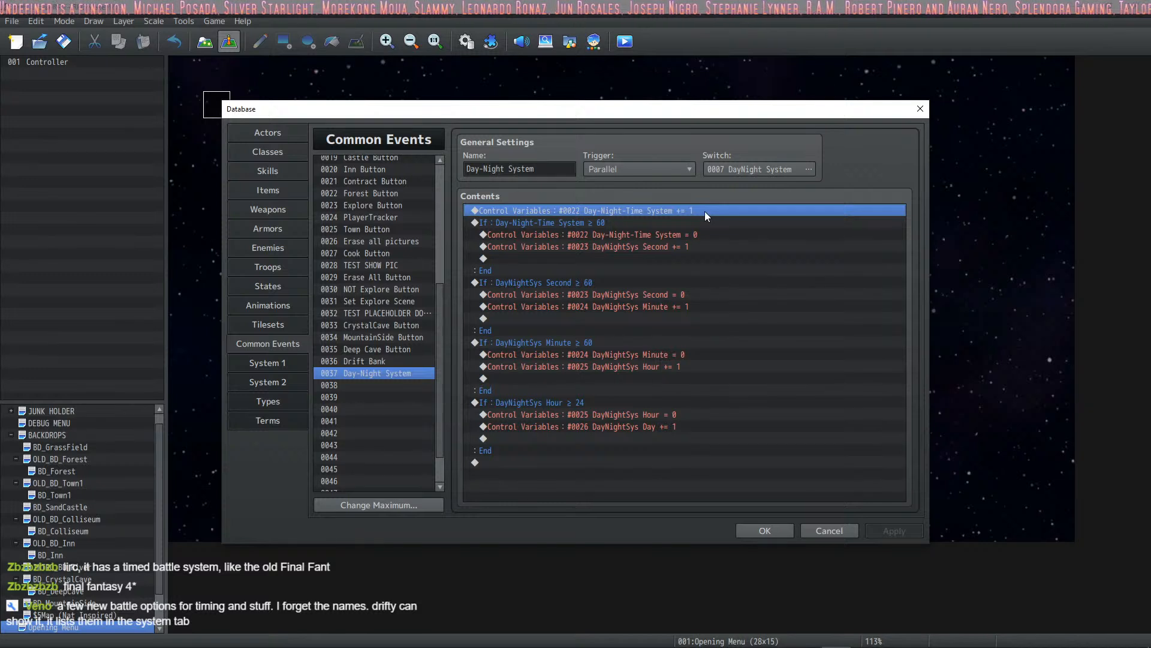
left_click(606, 222)
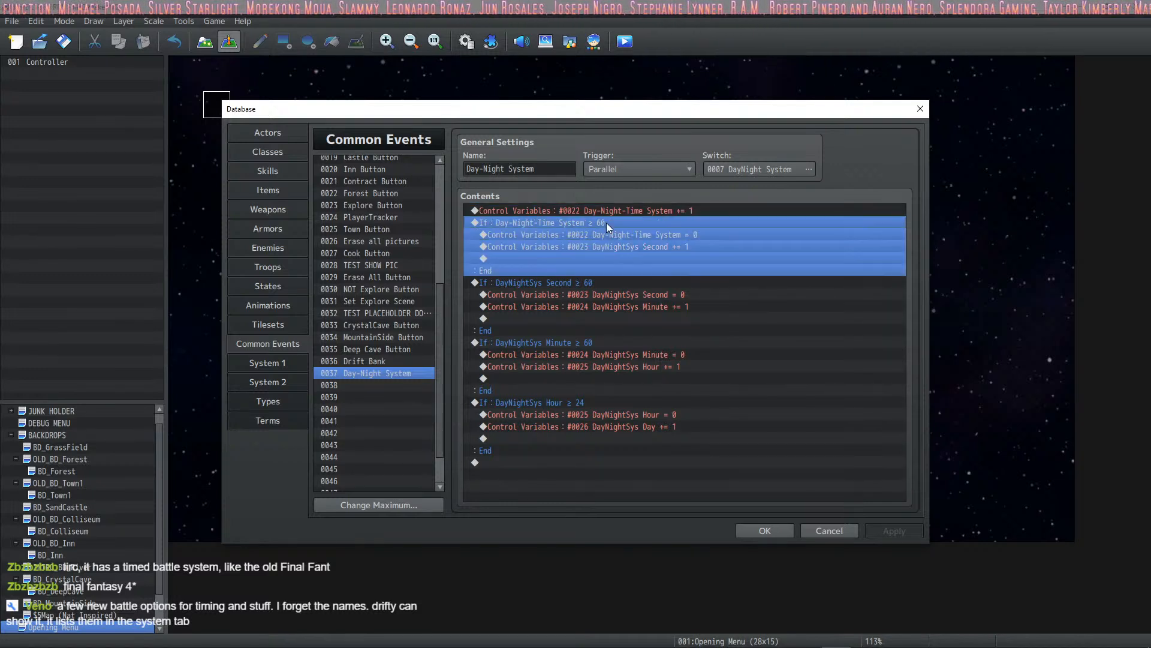
left_click(660, 245)
left_click(669, 235)
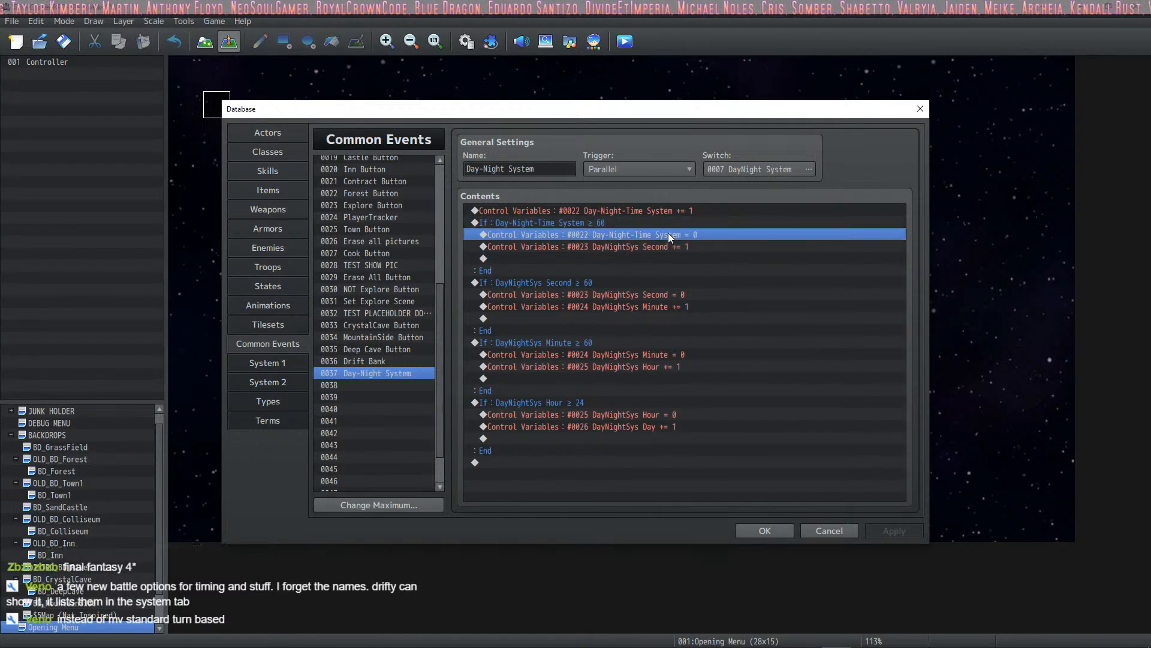
left_click(670, 246)
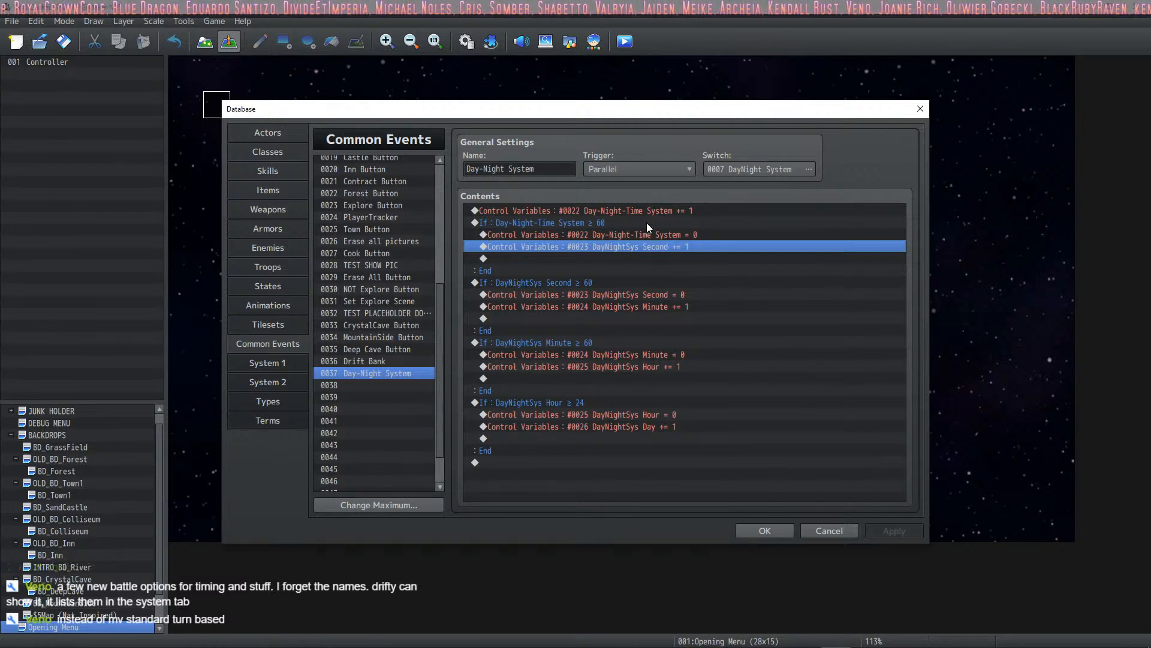
left_click(650, 233)
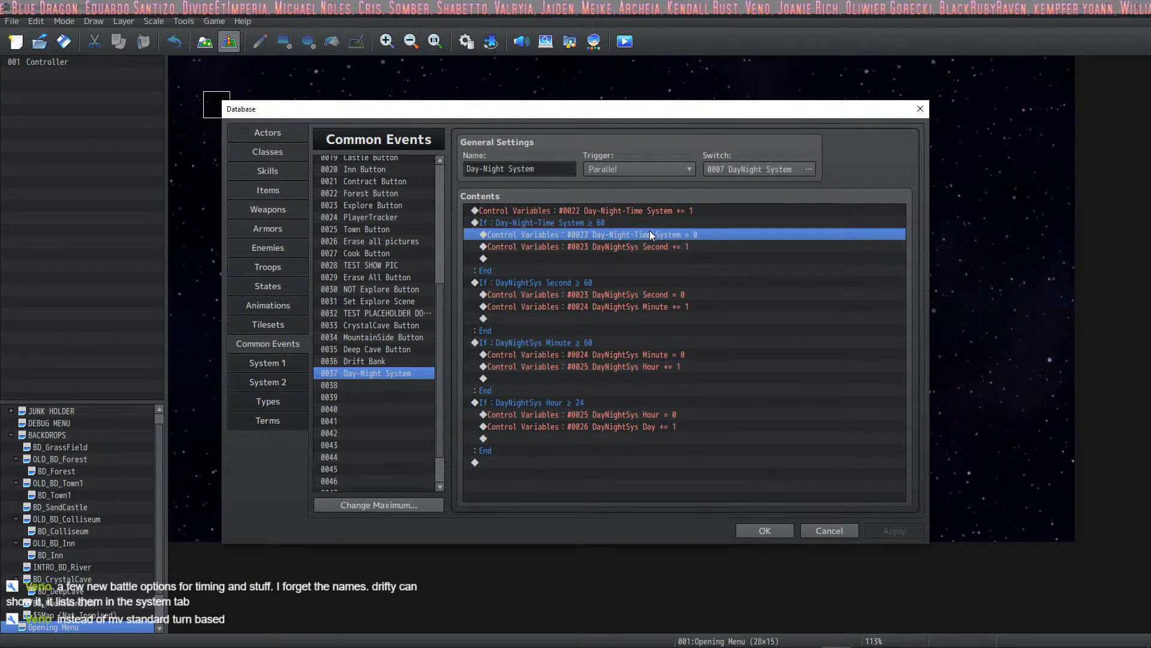
left_click(647, 212)
left_click(645, 233)
left_click(652, 220)
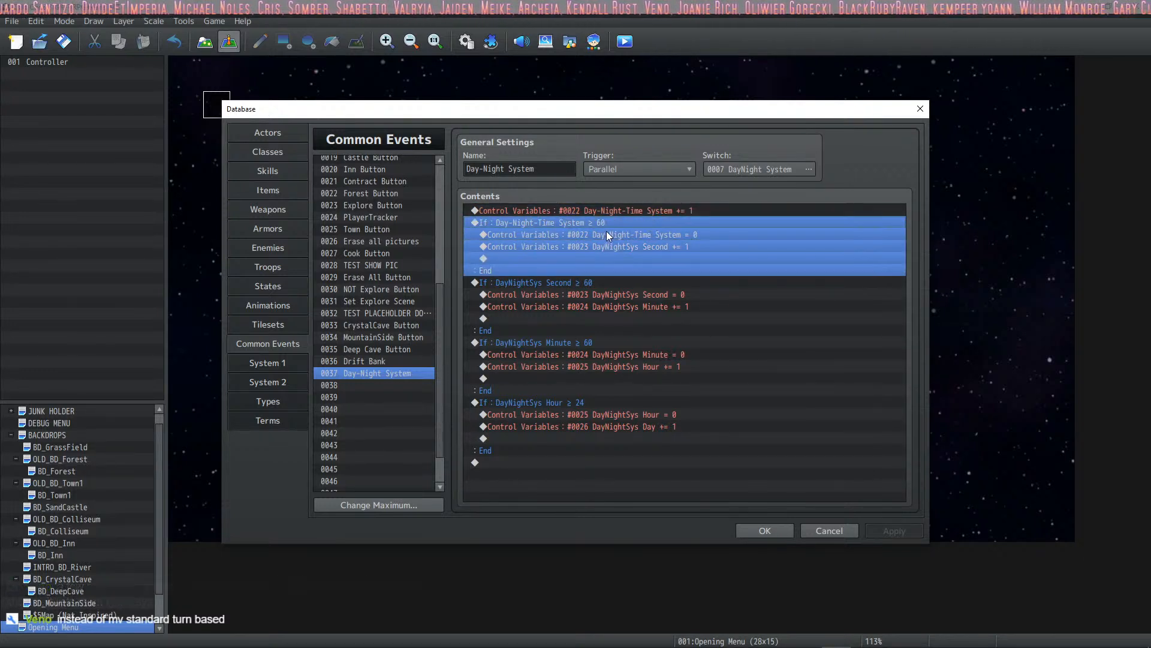
left_click(704, 235)
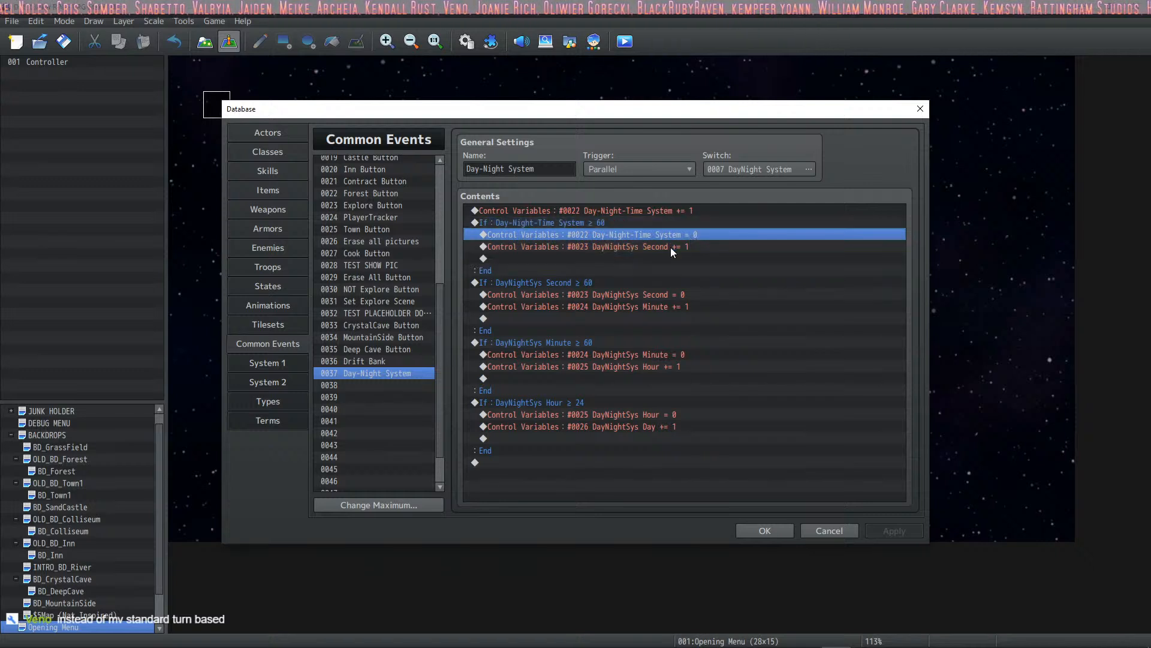
left_click(668, 248)
Review the DayNightSys Second, Minute and Hour branches, checking each condition, reset and increment command.
left_click(627, 282)
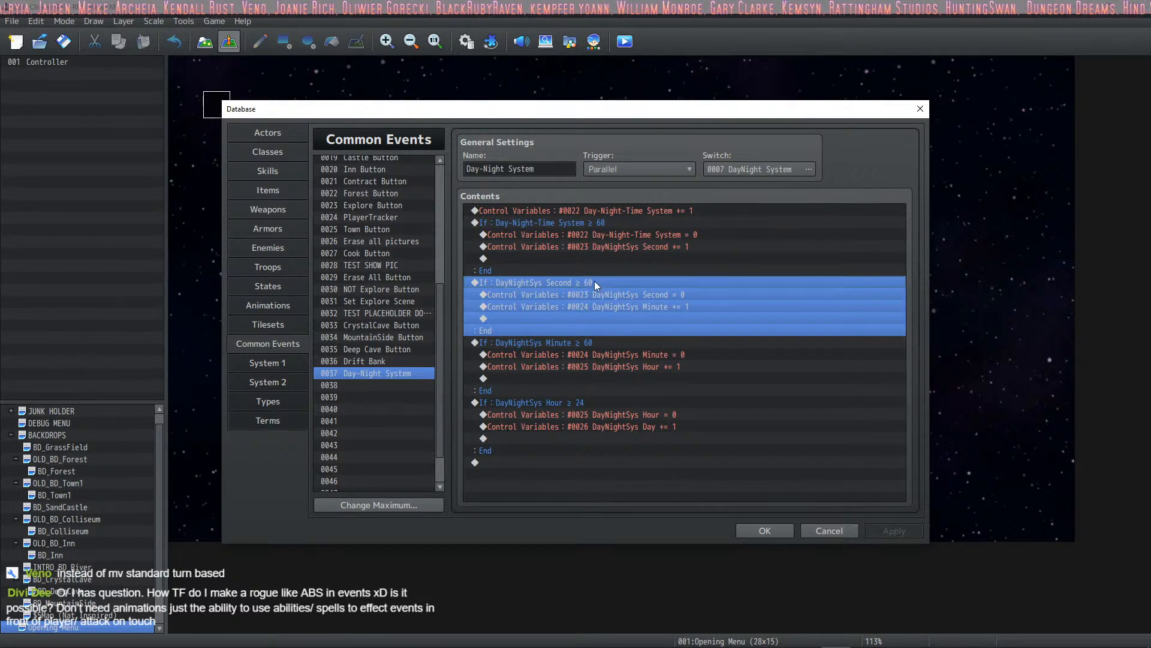
left_click(675, 294)
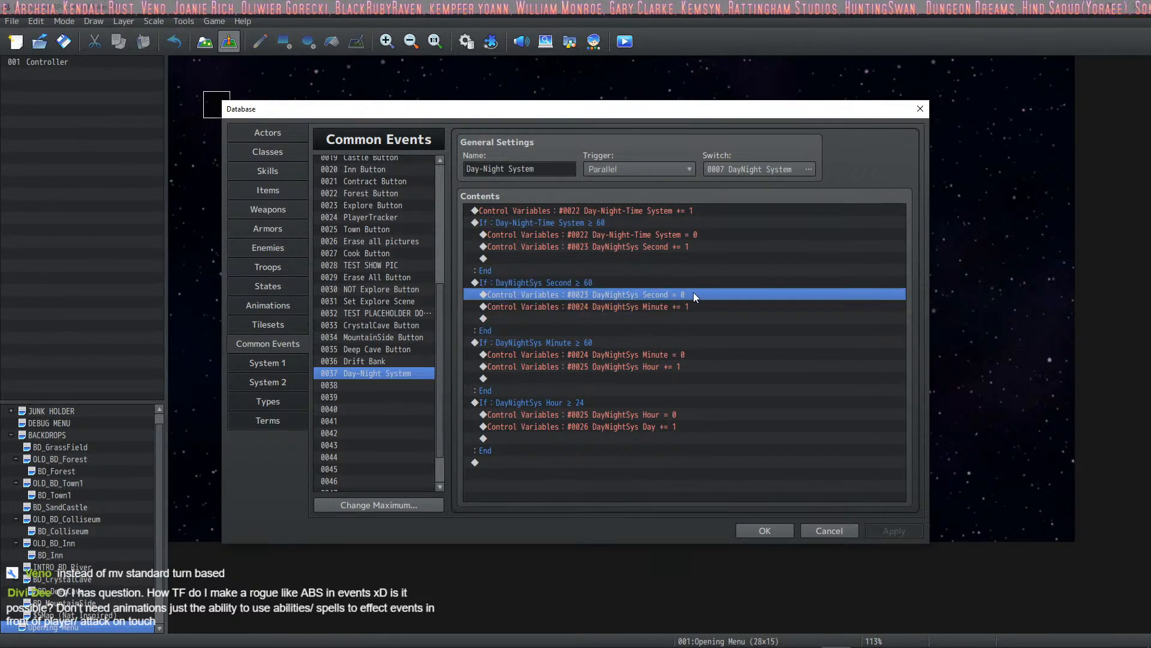
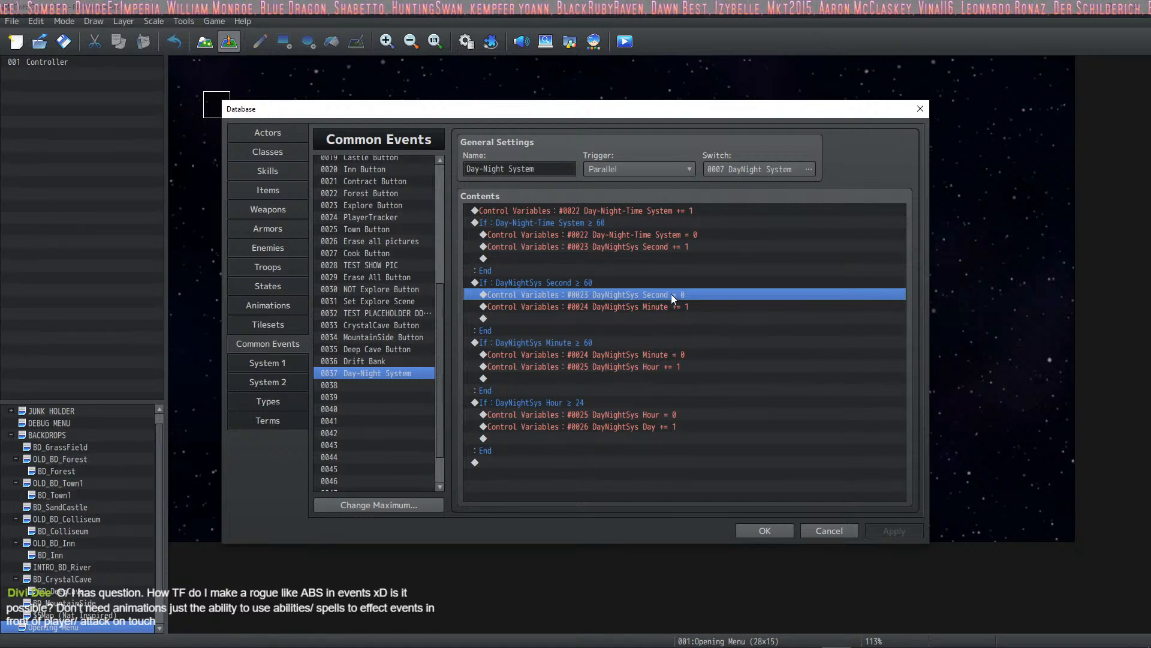
left_click(591, 285)
left_click(581, 293)
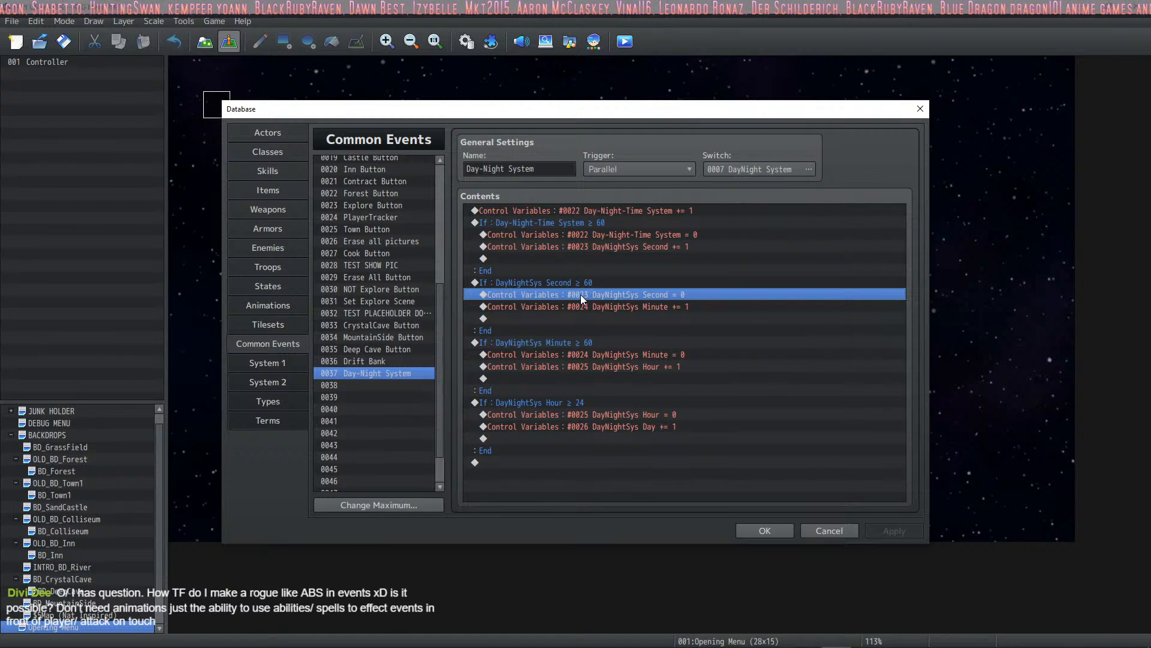
left_click(665, 308)
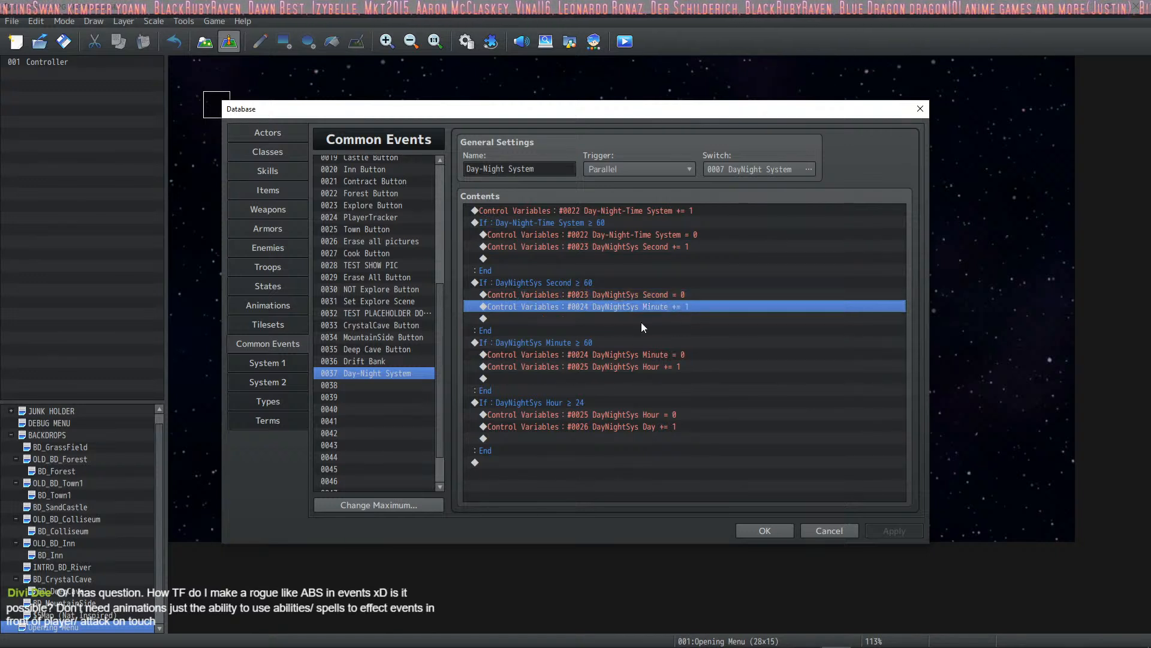
left_click(585, 284)
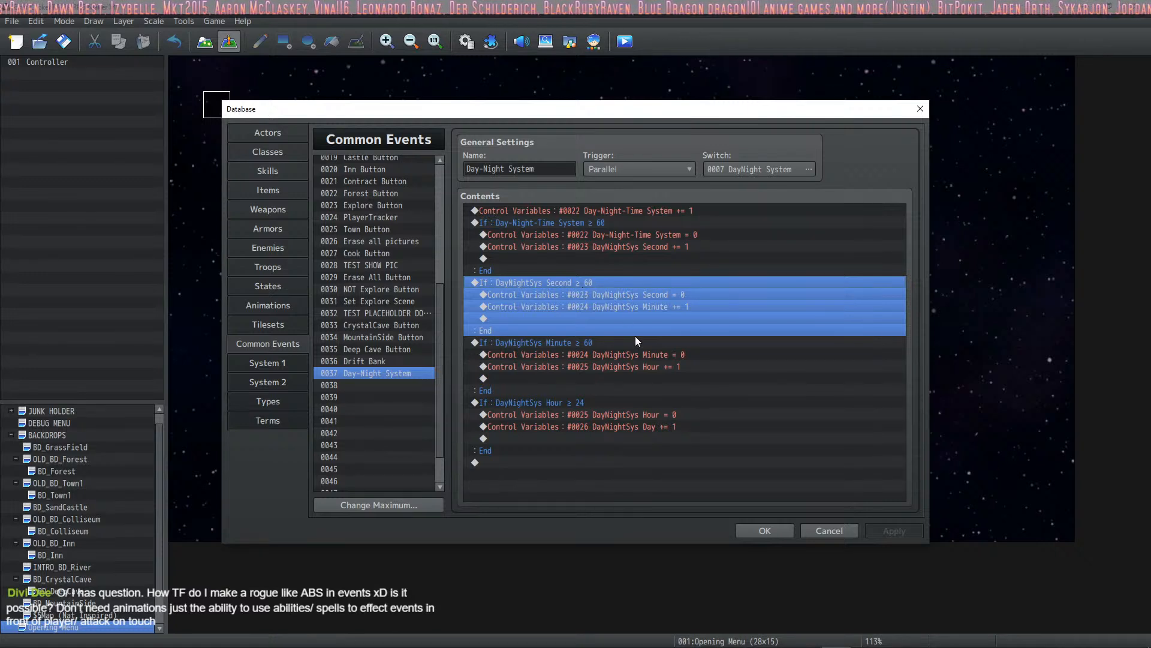
left_click(609, 344)
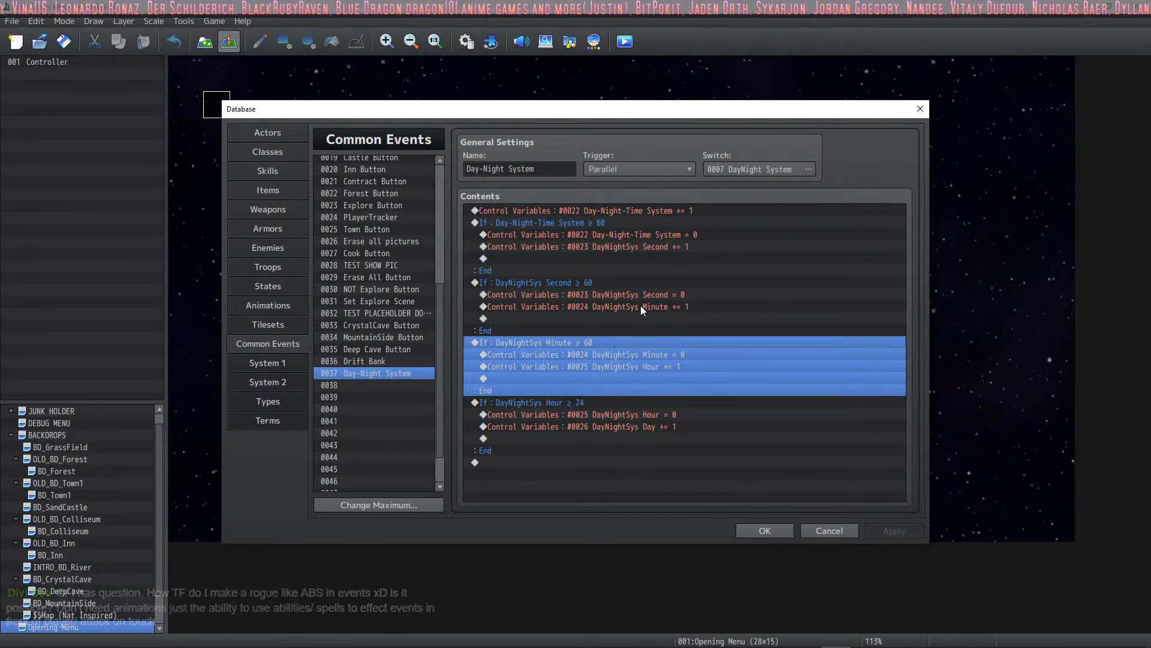
left_click(603, 355)
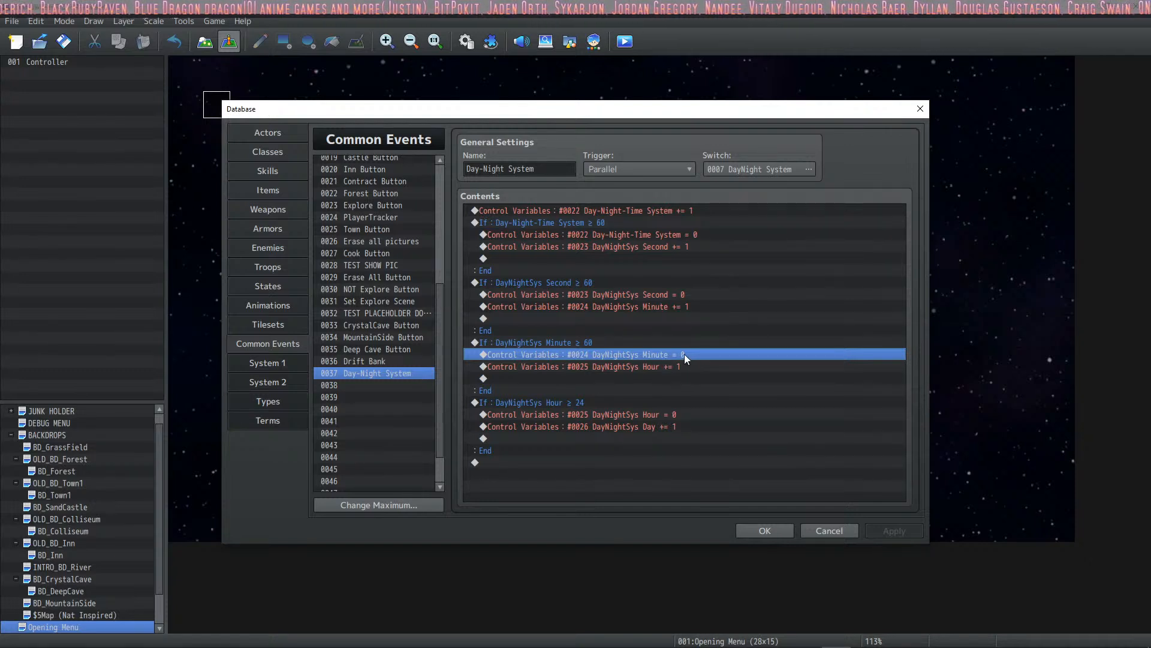
left_click(666, 368)
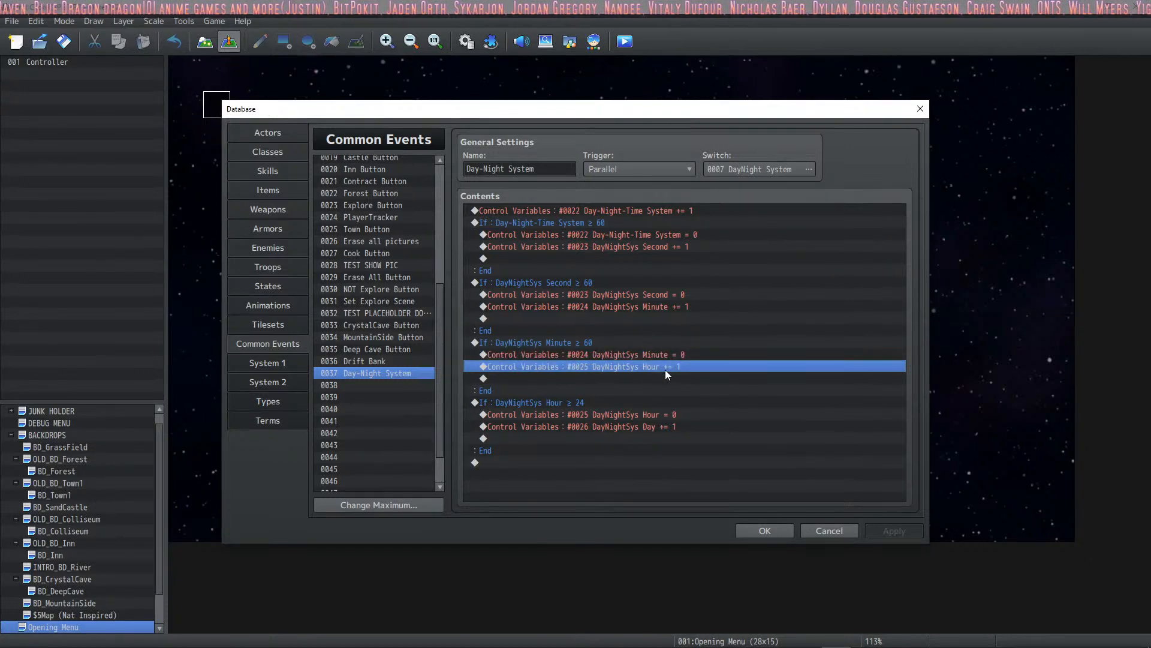
left_click(577, 411)
left_click(595, 401)
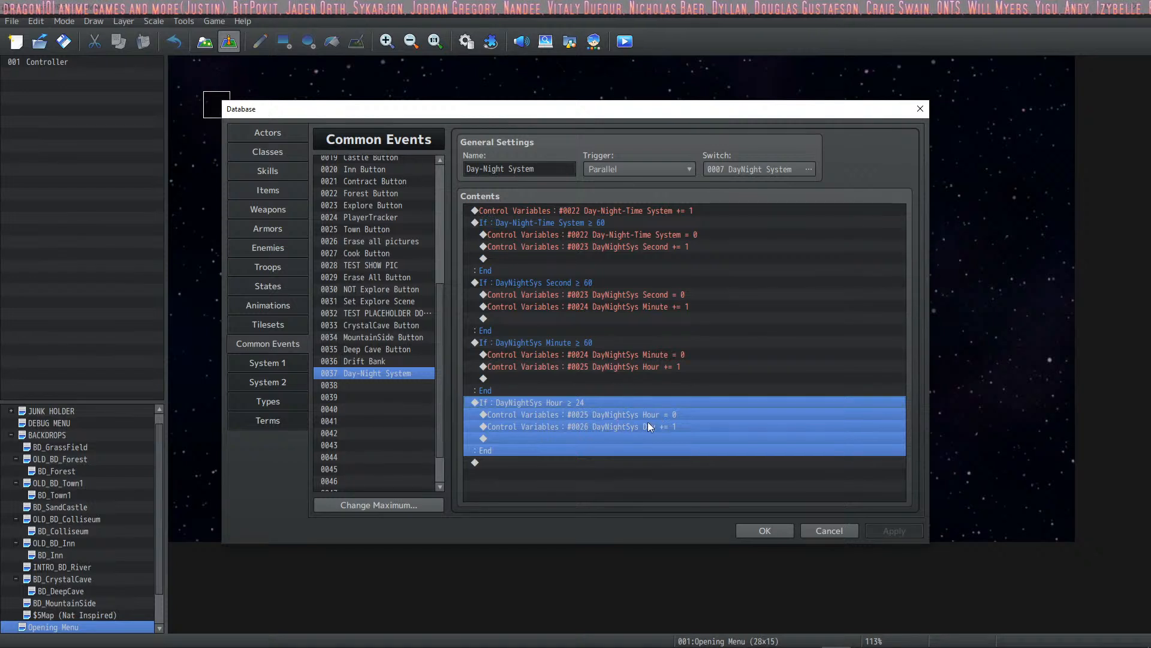
left_click(648, 415)
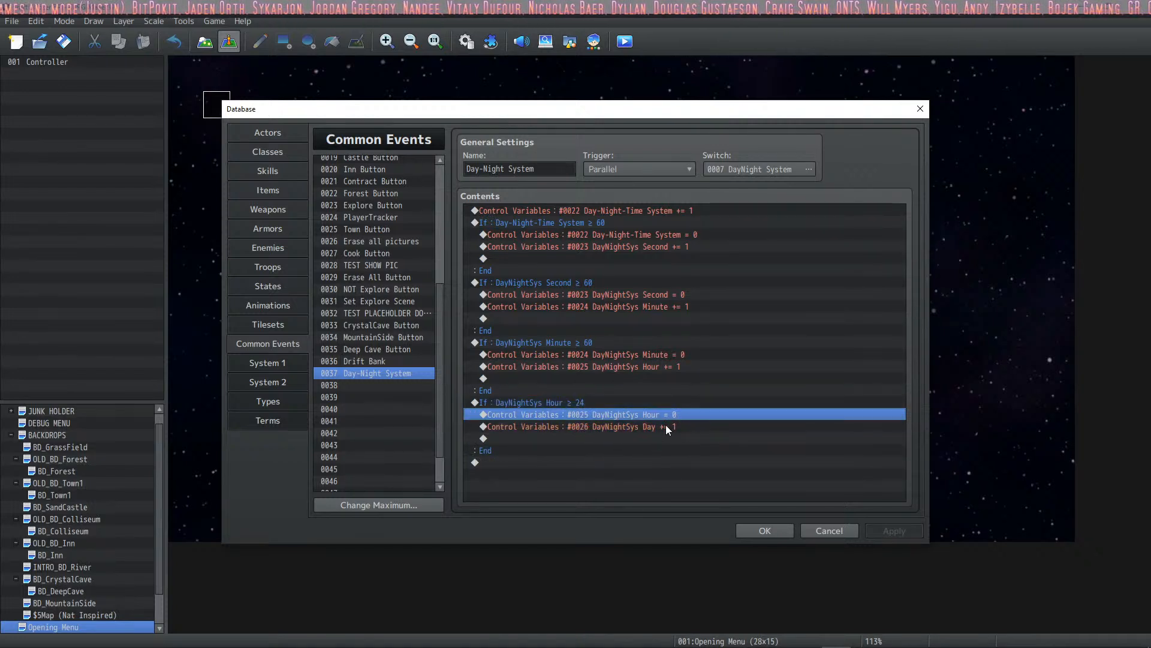
left_click(664, 427)
Copy the DayNightSys Hour ≥ 24 branch and select the empty line below it as the paste location.
left_click(545, 460)
left_click(566, 403)
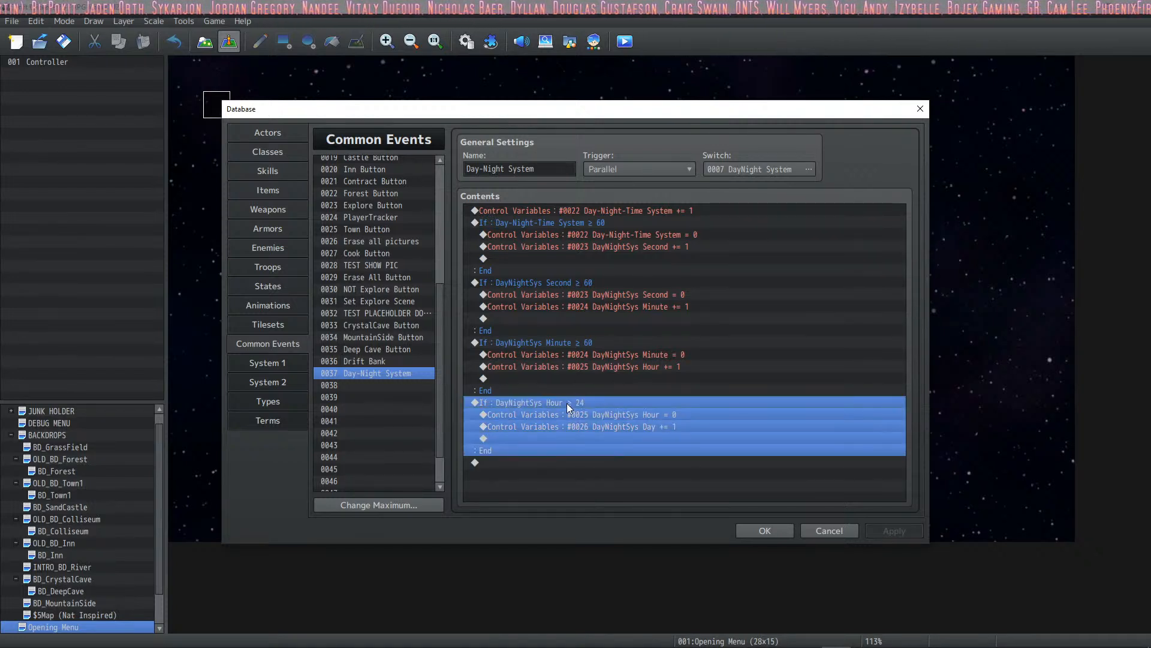
key("ctrl+c")
left_click(513, 462)
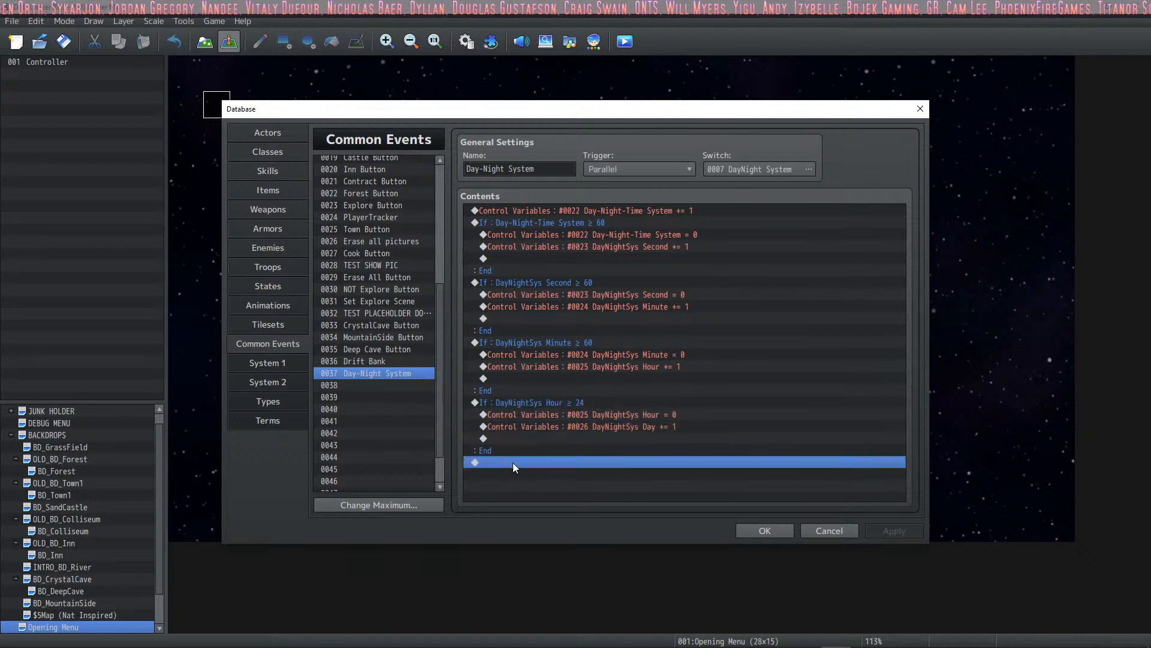
Paste a copy of the Hour ≥ 24 branch at the end of the event and set its condition to DayNightSys Day ≥ 30.
key("ctrl+v")
left_click(568, 432)
right_click(567, 431)
left_click(586, 455)
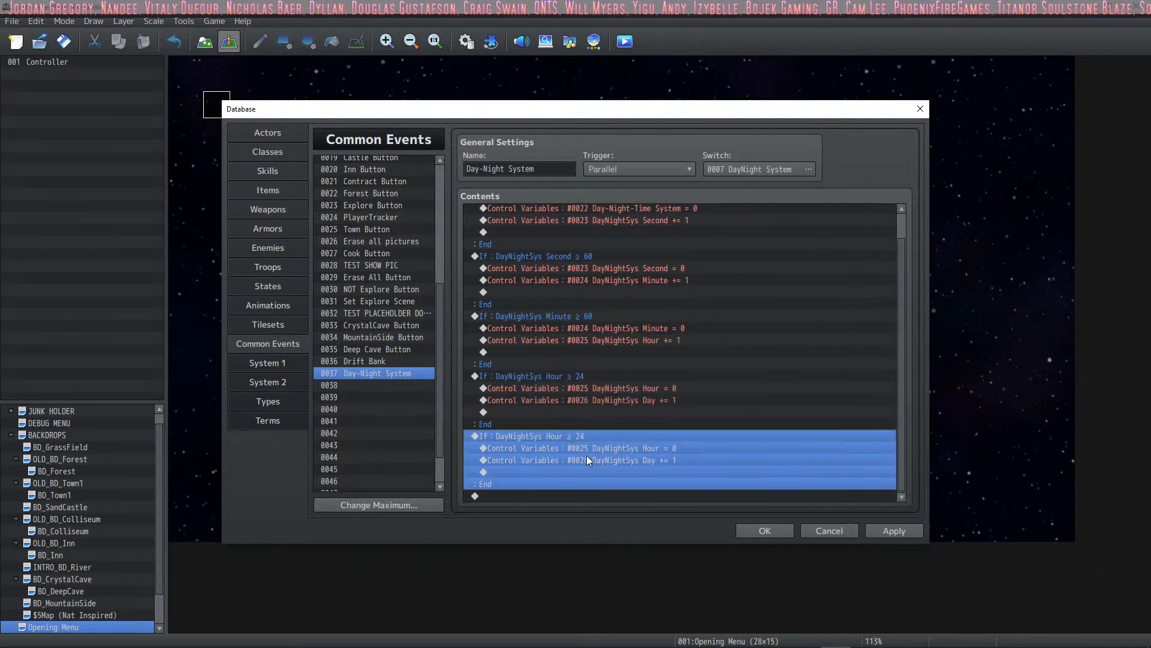
double_click(715, 313)
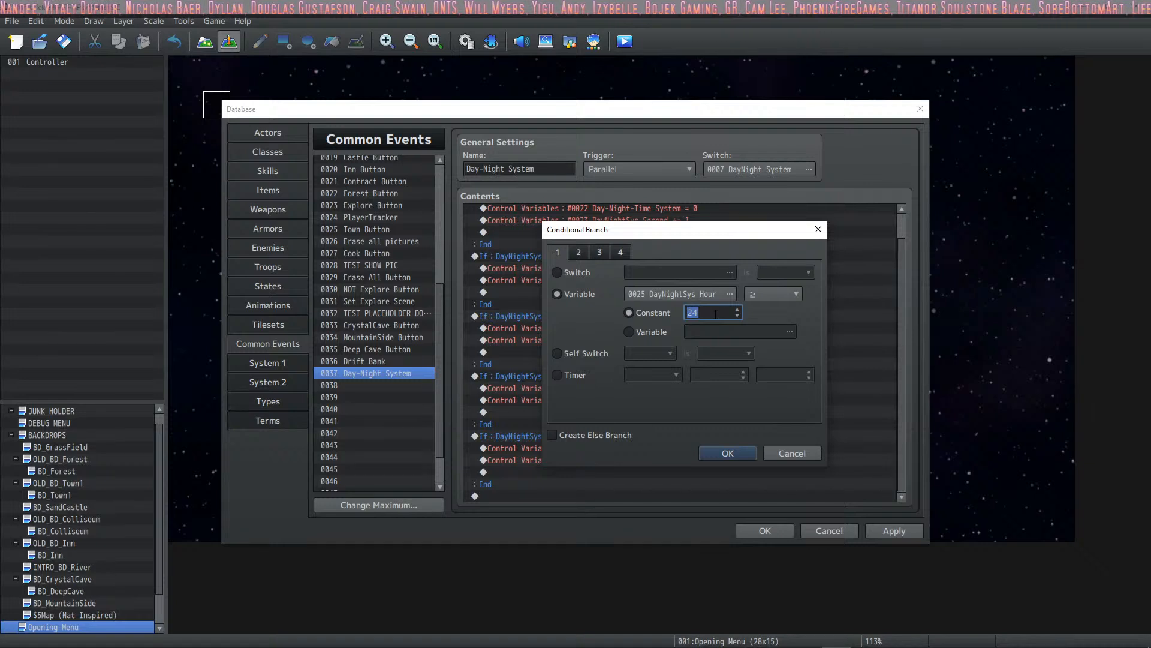
type("30")
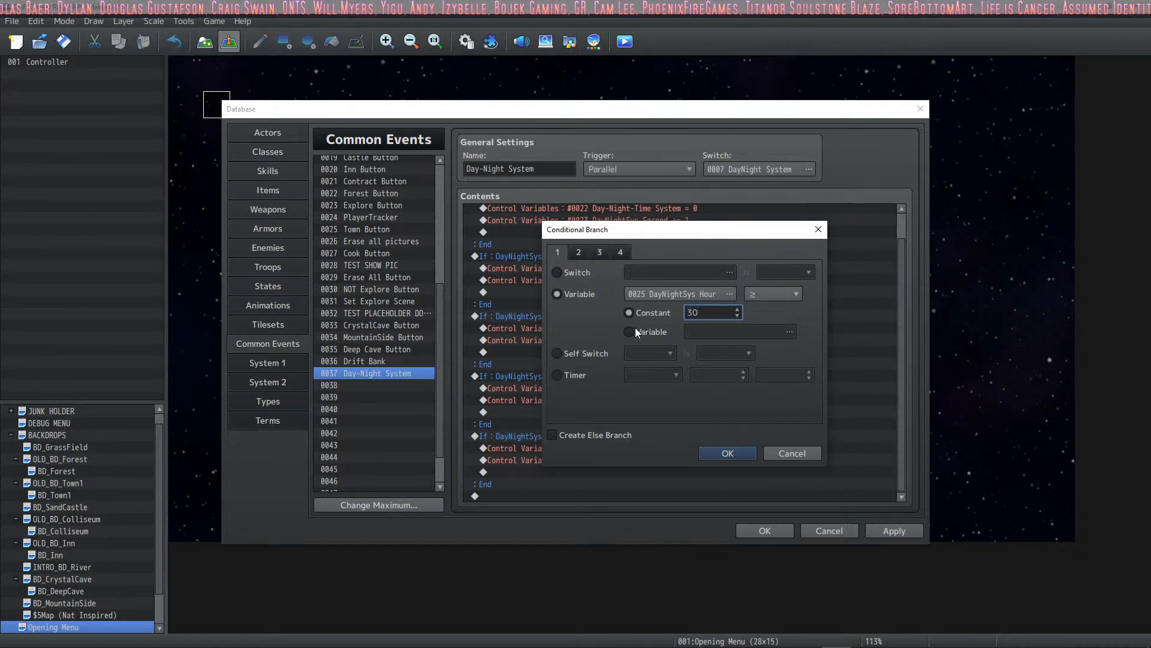
left_click(728, 293)
left_click(760, 275)
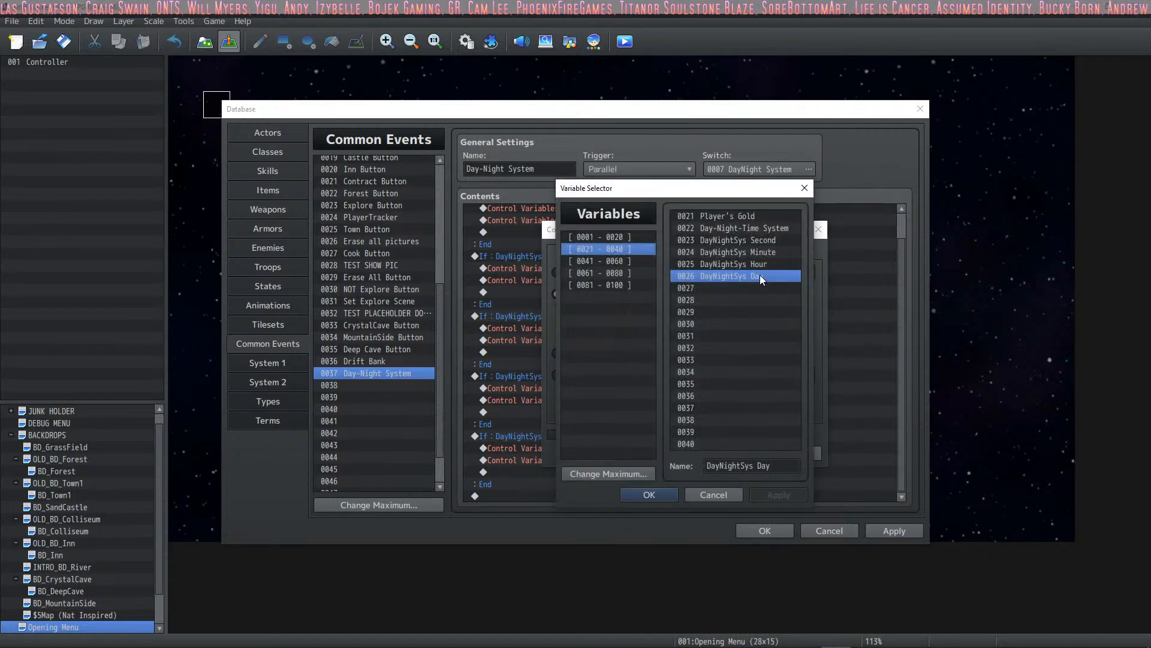
left_click(658, 491)
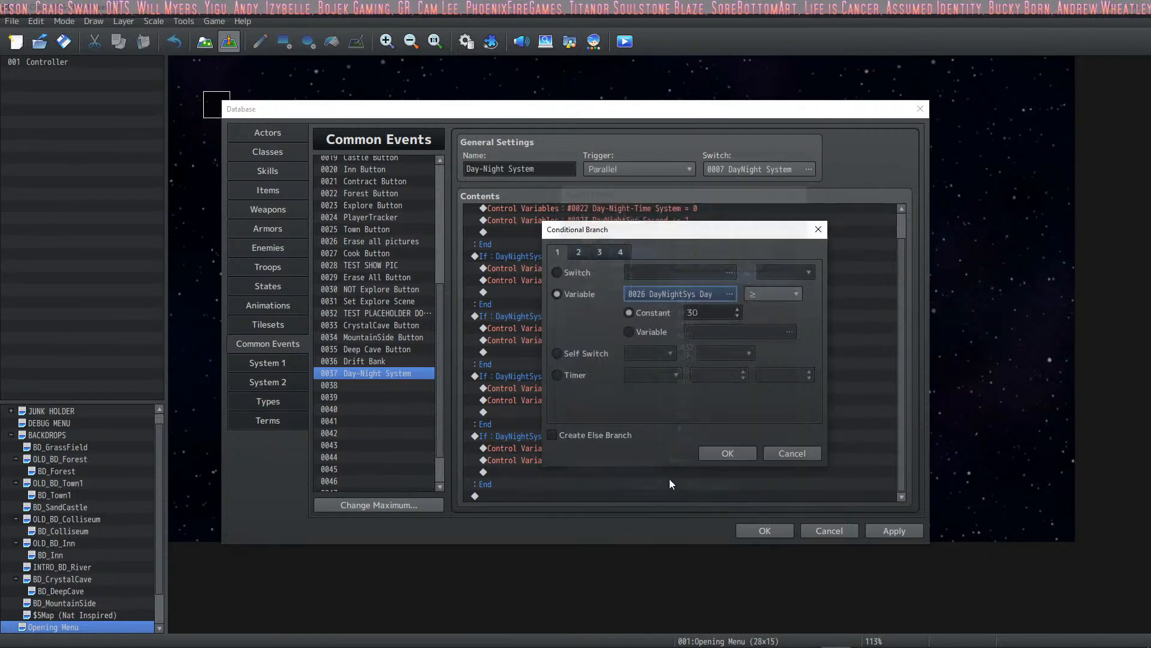
left_click(727, 454)
Change the first Control Variables command in the Day ≥ 30 branch to set variable 0026 DayNightSys Day to 0.
left_click(628, 449)
right_click(632, 450)
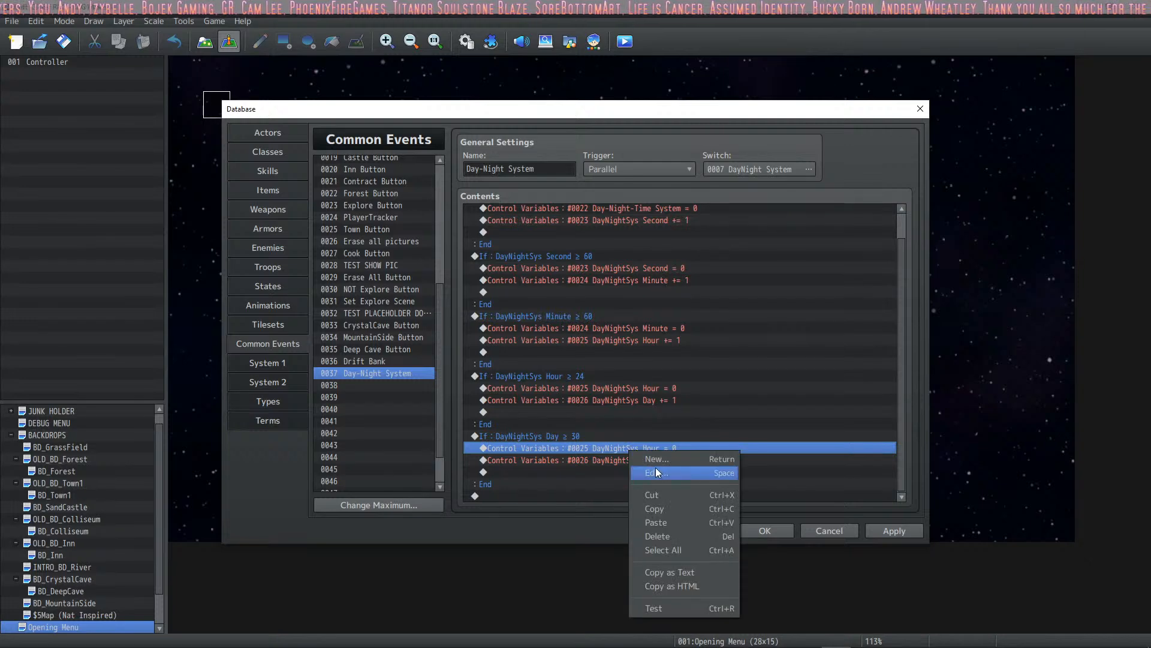
left_click(656, 473)
left_click(729, 259)
left_click(750, 277)
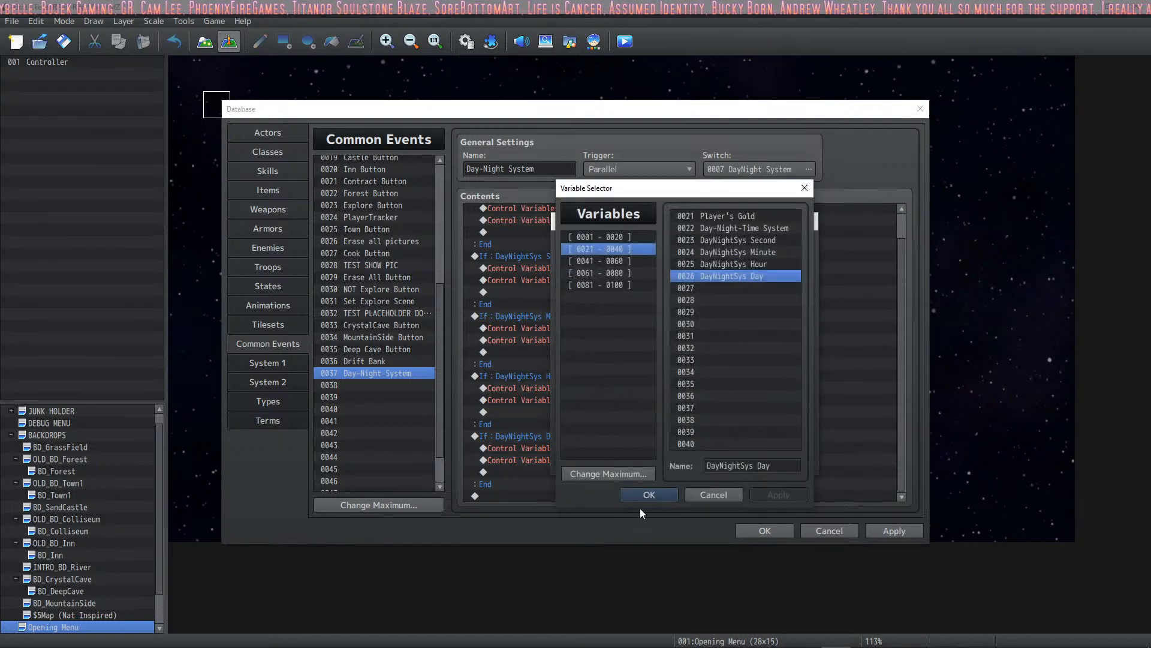
left_click(654, 497)
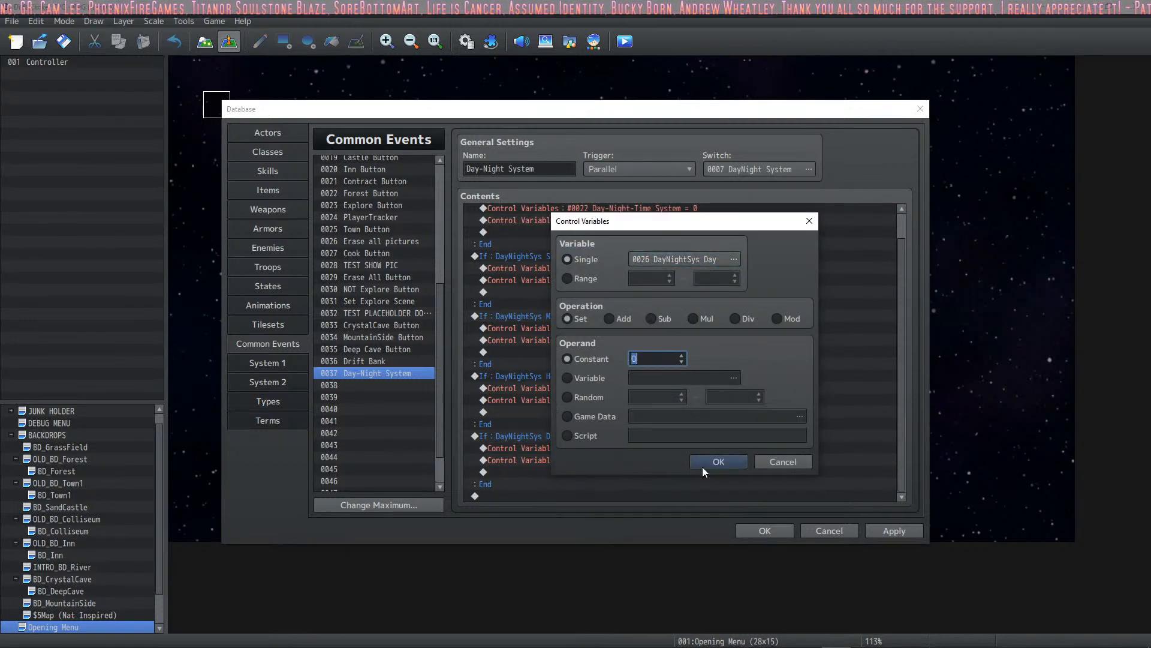
left_click(710, 462)
Open the variable selection for the second Control Variables command in the Day ≥ 30 branch.
left_click(629, 458)
right_click(629, 458)
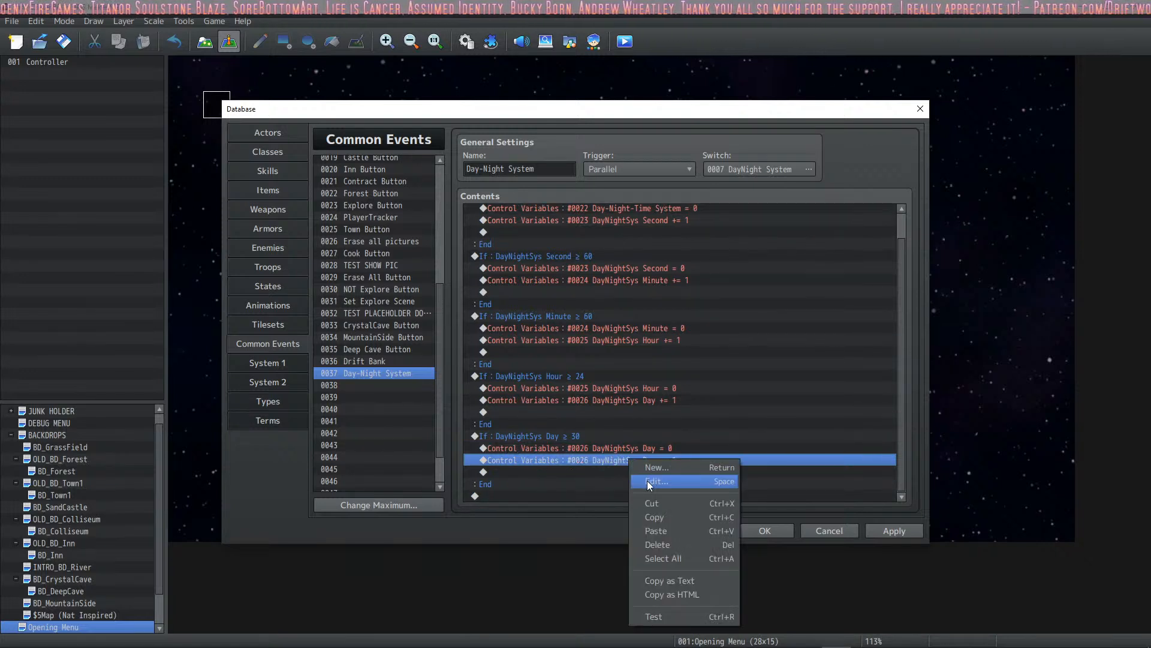
left_click(654, 480)
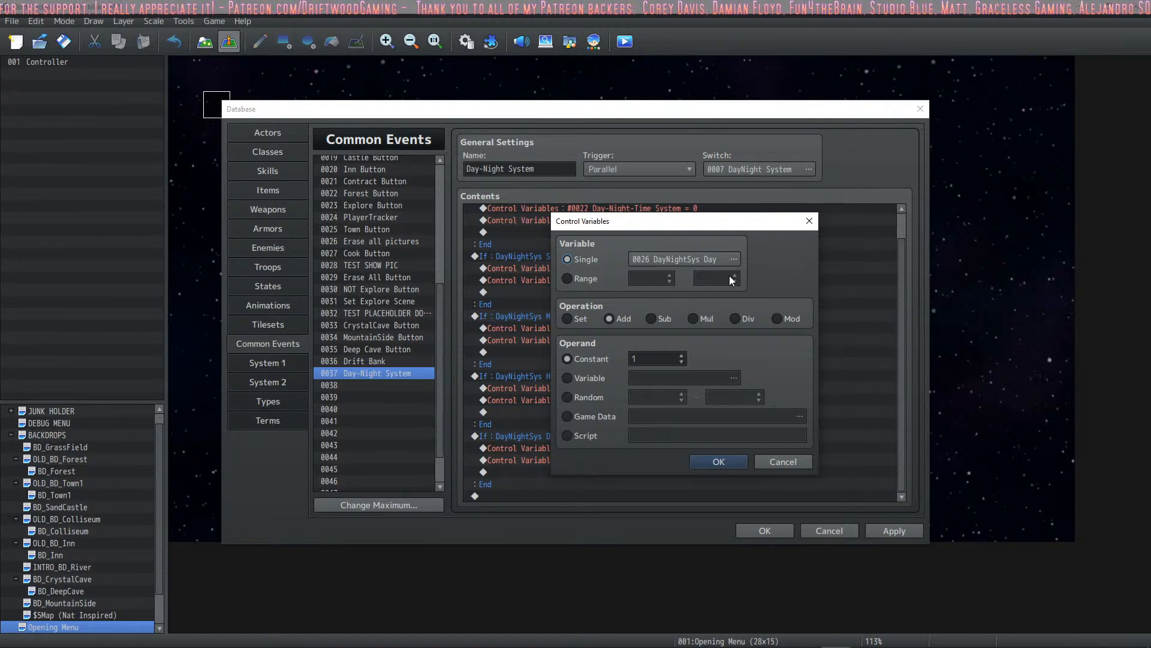
left_click(697, 257)
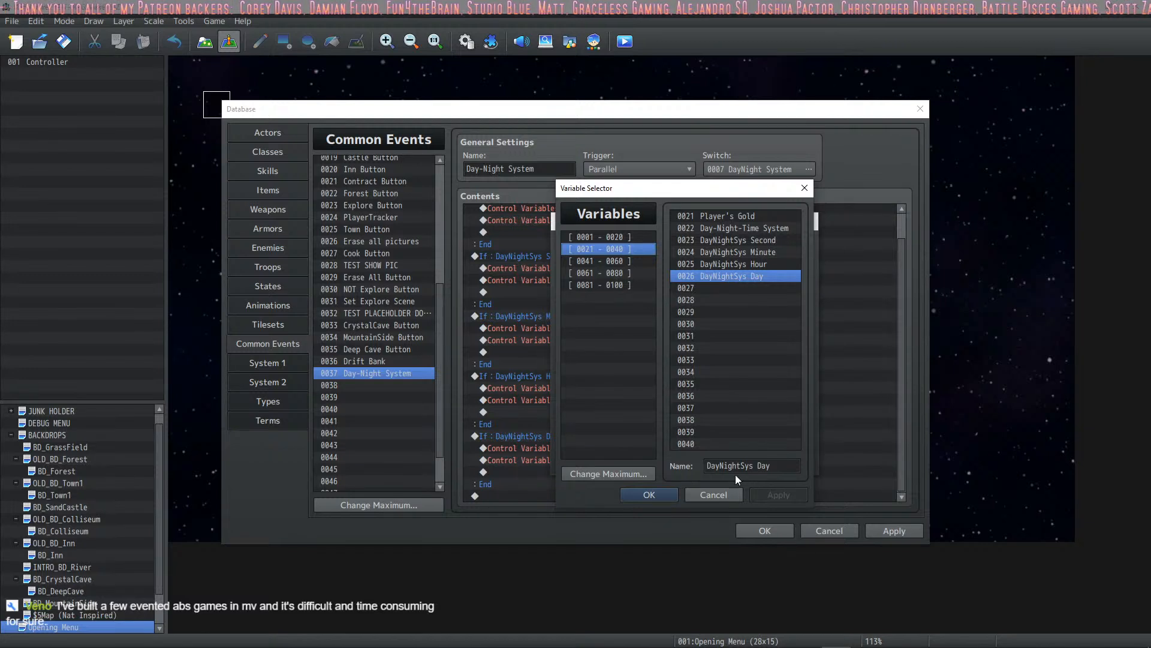
left_click(785, 465)
left_click(783, 465)
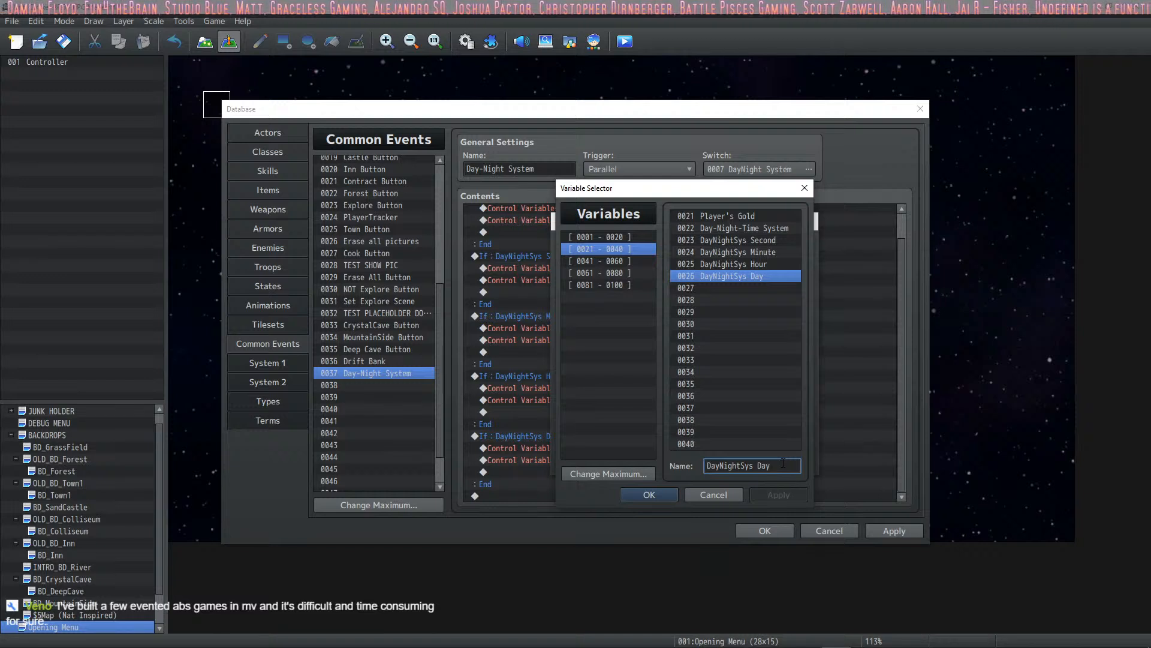
key("BackSpace")
key("BackSpace")
key("BackSpace")
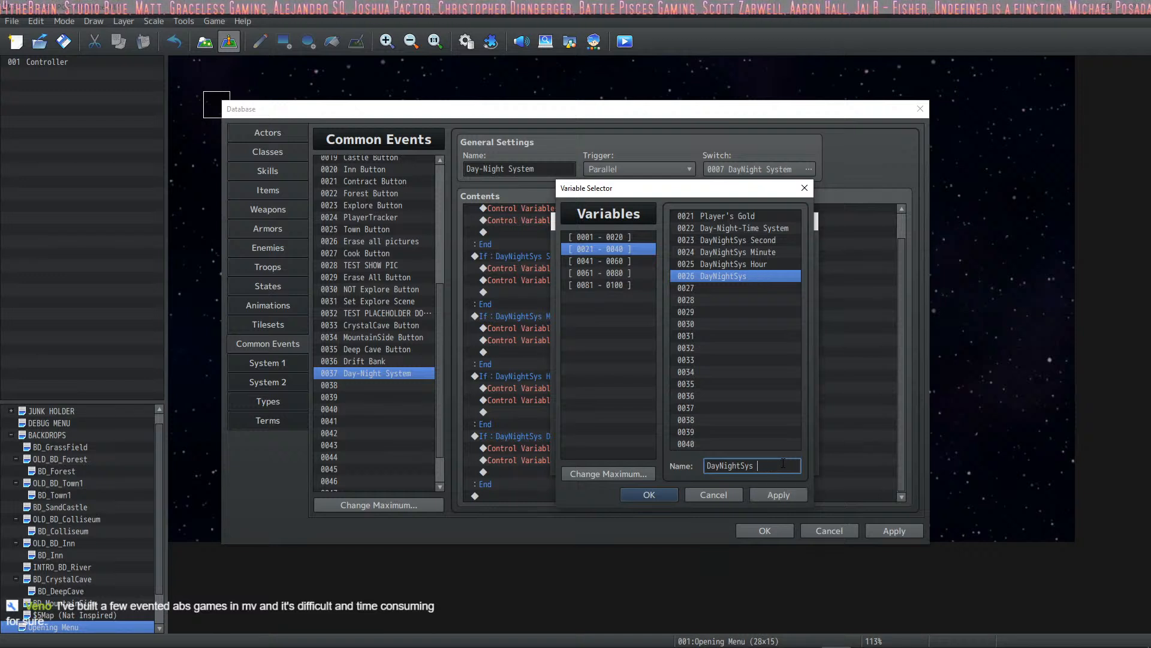
type("Day")
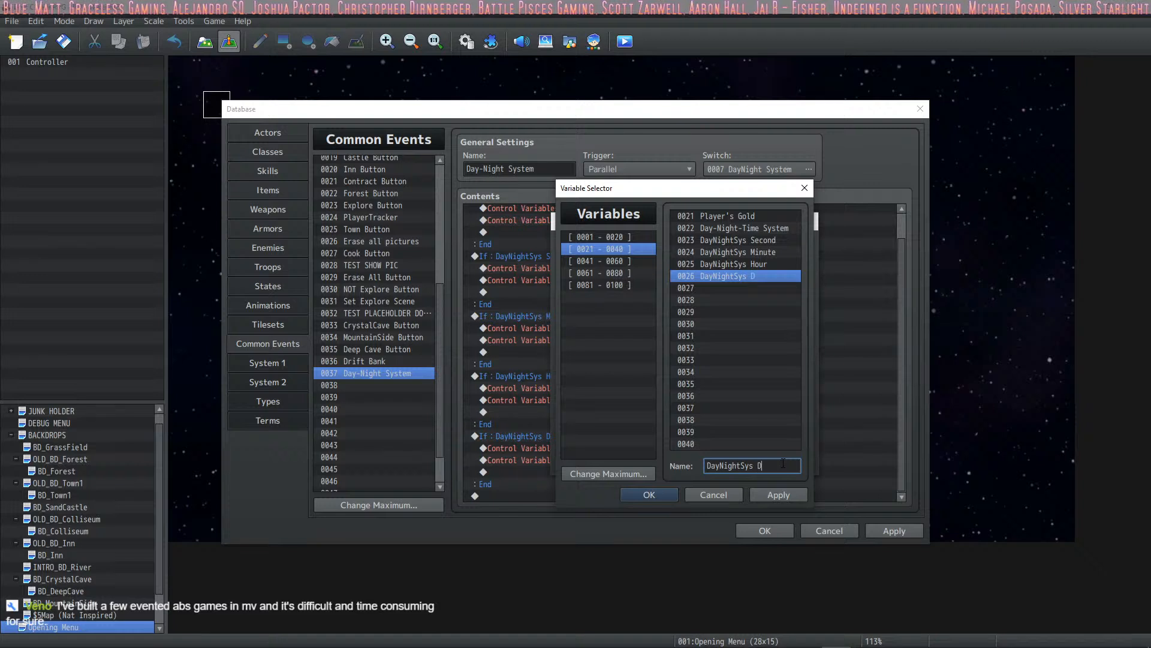
left_click(754, 268)
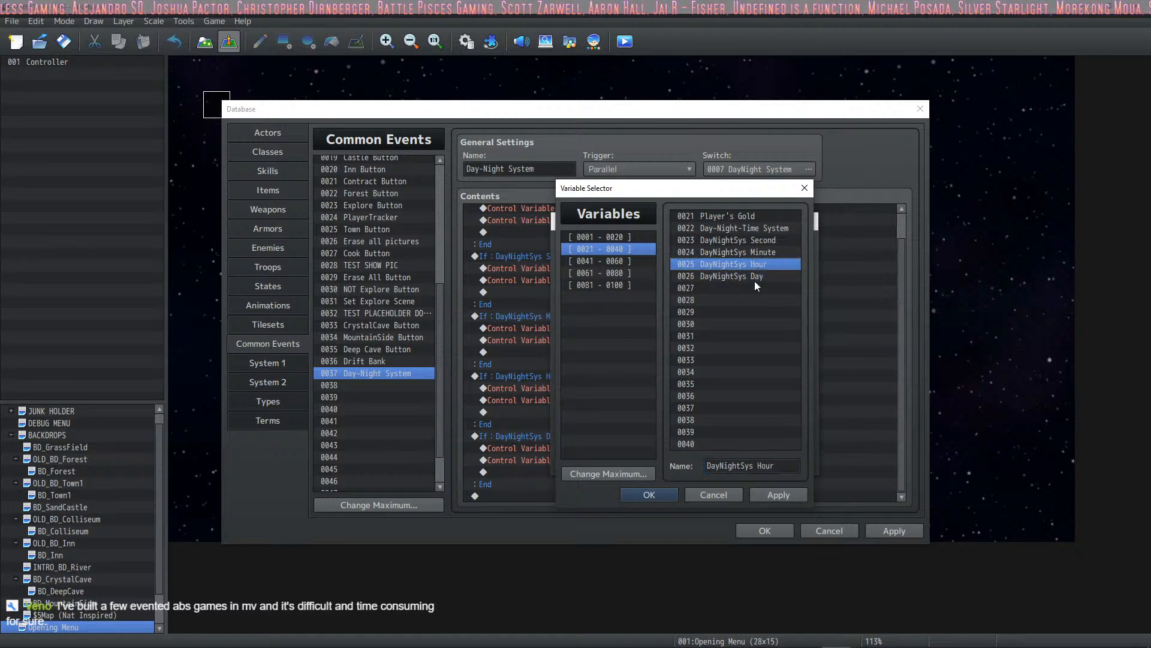
Copy the name of variable 0026 to variable 0027 and change it to DayNightSys Month.
left_click(755, 278)
left_click(778, 467)
key("ctrl+c")
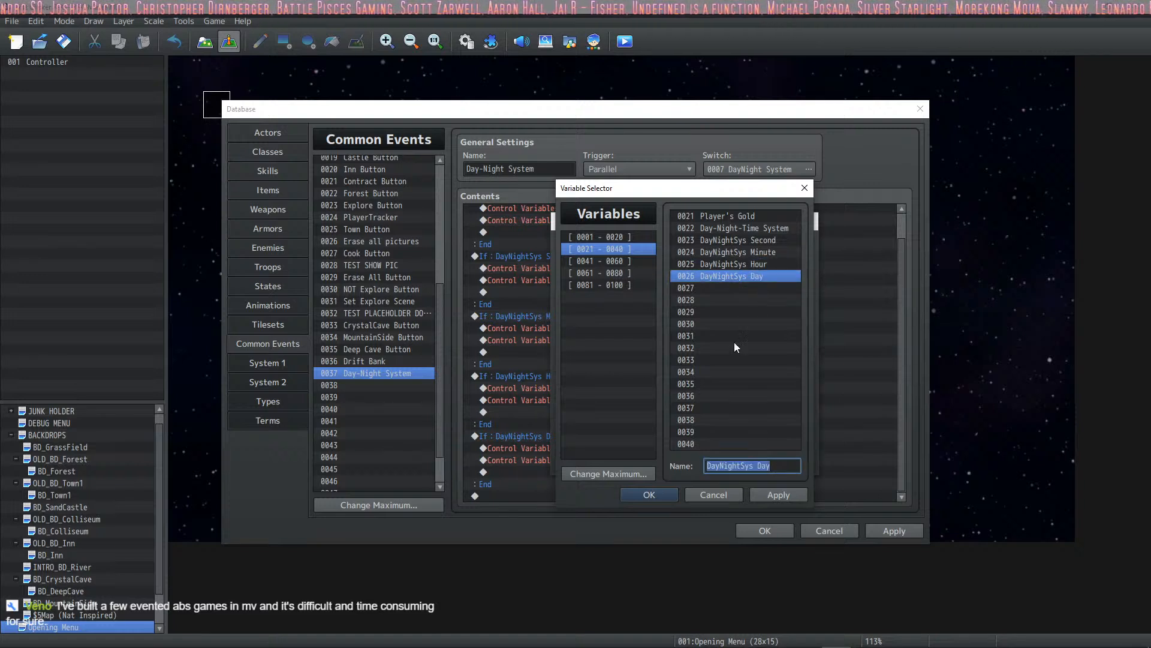
left_click(736, 289)
left_click(774, 466)
key("ctrl+v")
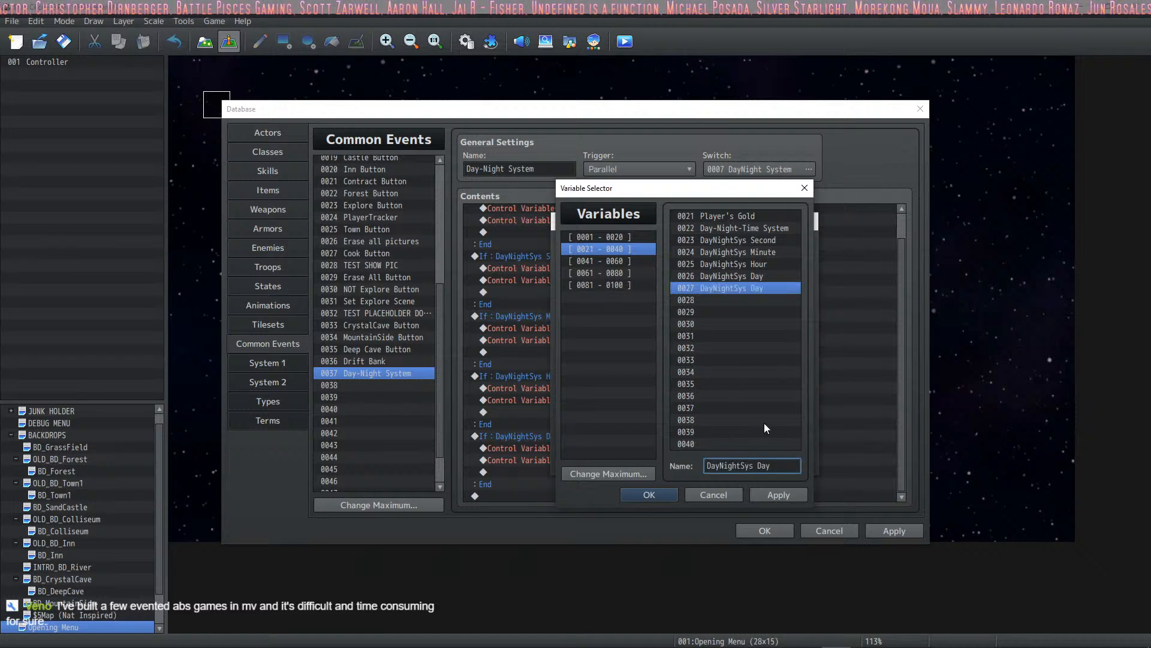
key("BackSpace")
key("BackSpace")
key("BackSpace")
type("Month")
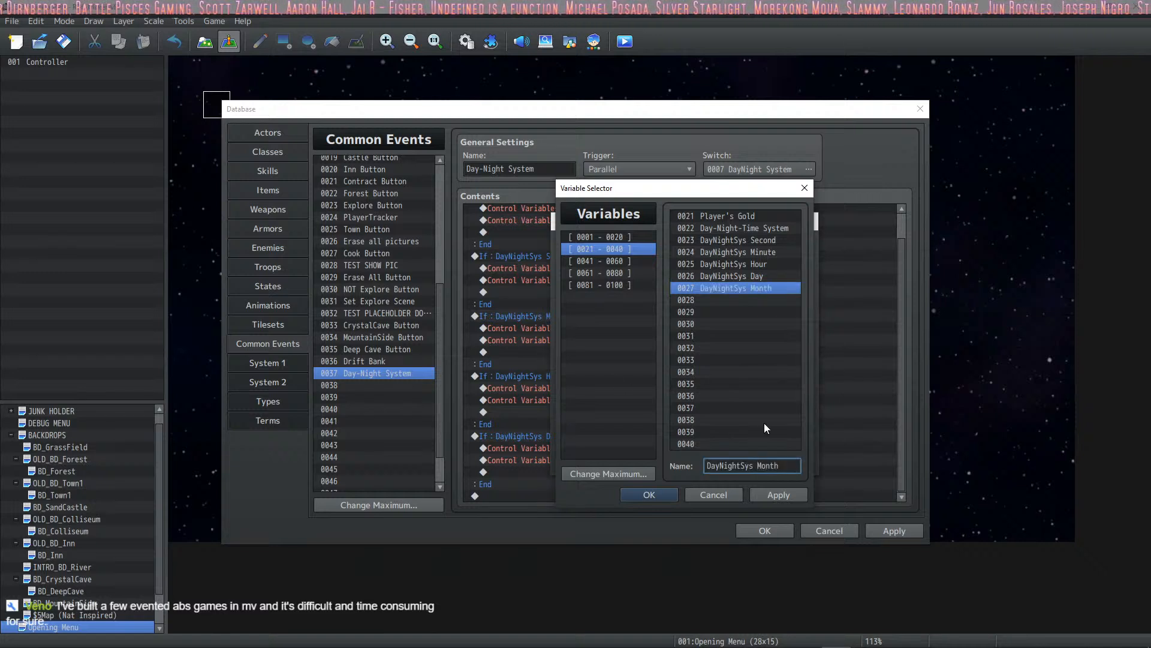
Assign variable 0027 DayNightSys Month to the command that adds 1 in the Day ≥ 30 branch, and apply the changes.
left_click(650, 494)
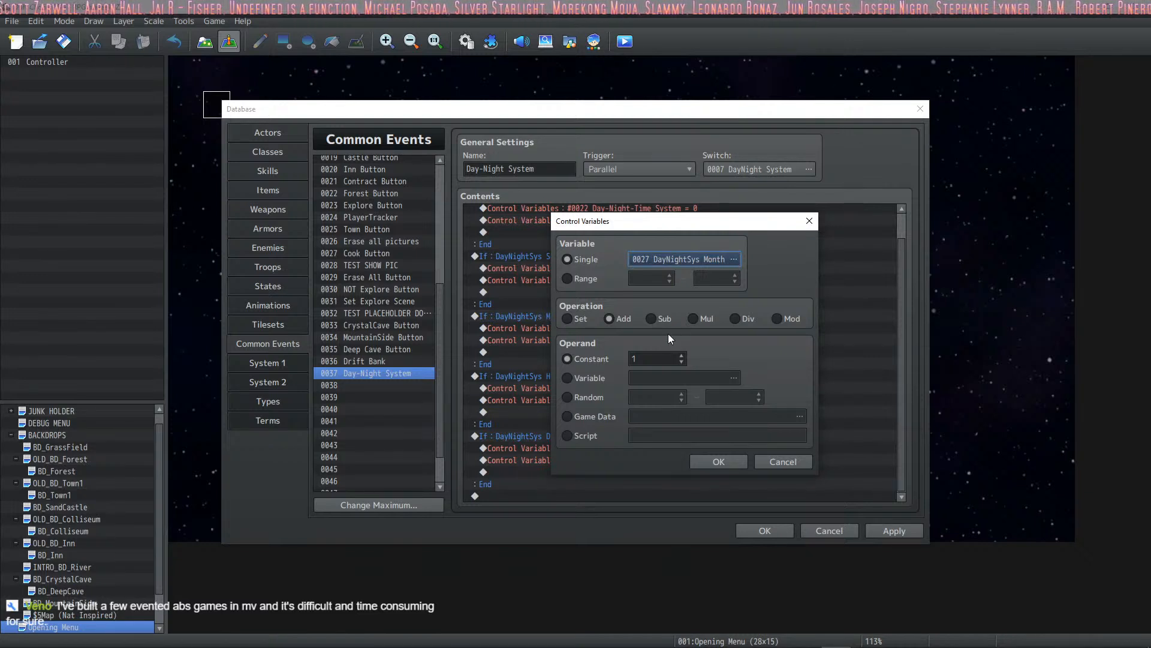
left_click(726, 469)
left_click(893, 530)
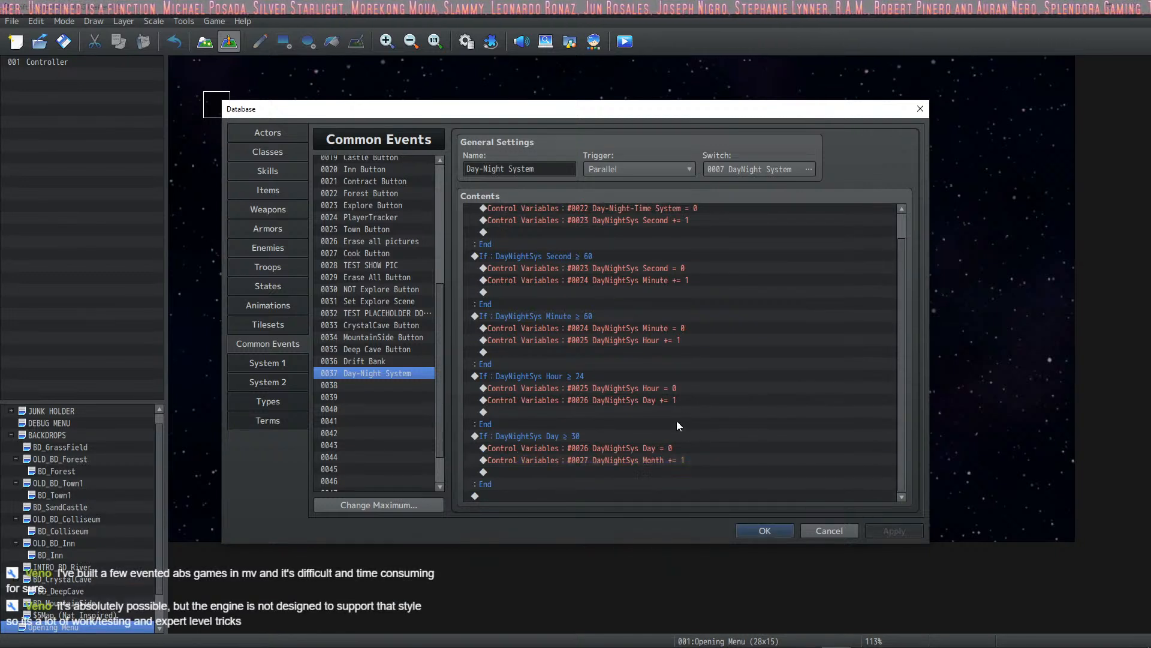
Make the Day ≥ 30 branch reset DayNightSys Day to 1, and apply the changes.
left_click(687, 448)
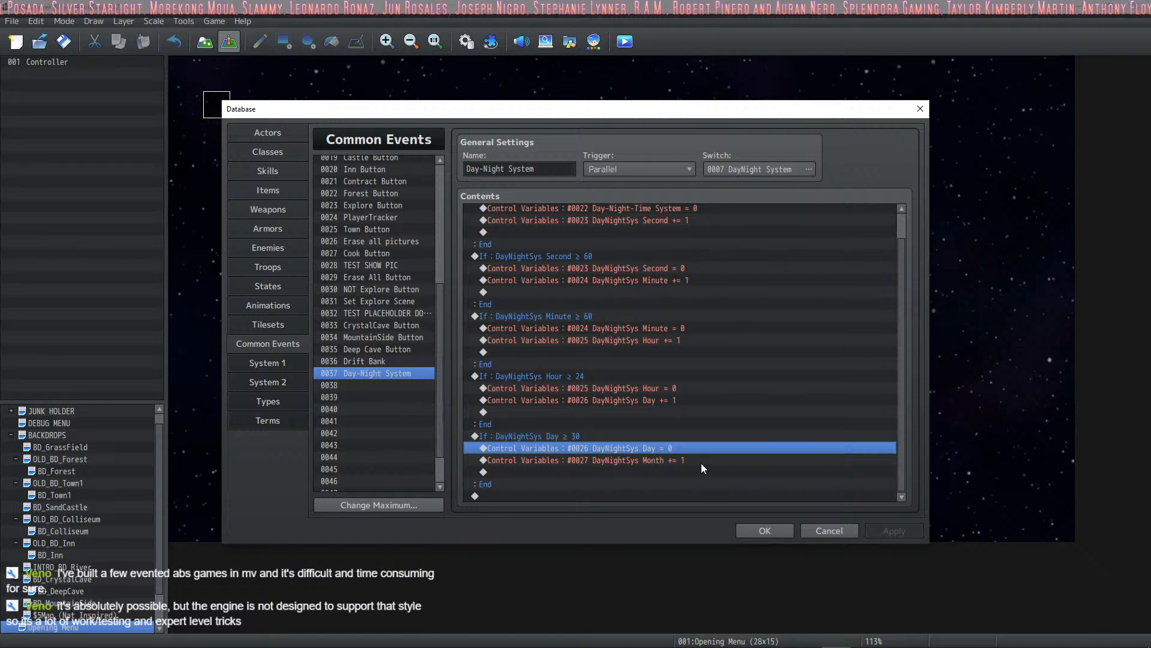
left_click(670, 387)
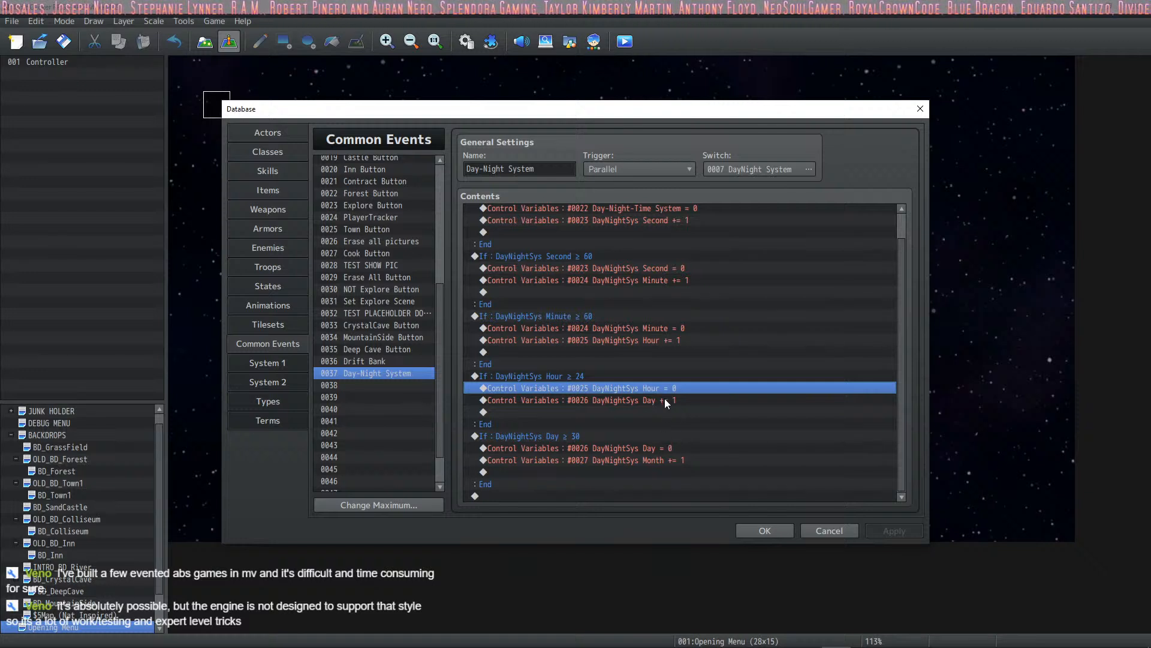
right_click(674, 448)
left_click(696, 472)
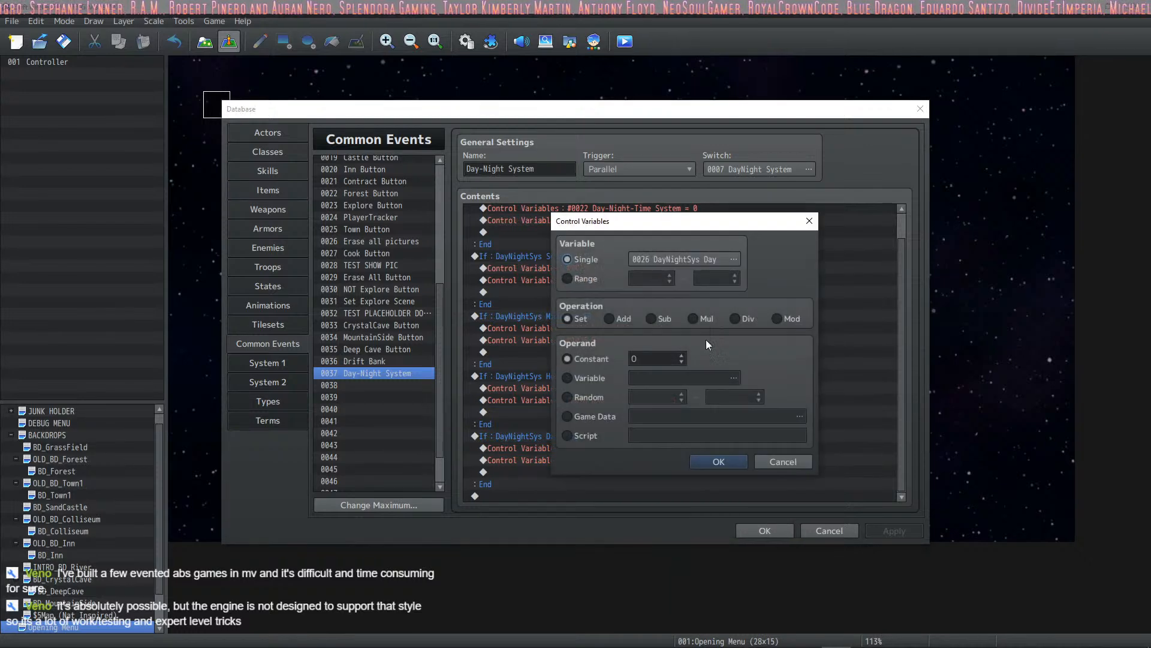
double_click(644, 358)
type("1")
left_click(709, 463)
left_click(652, 413)
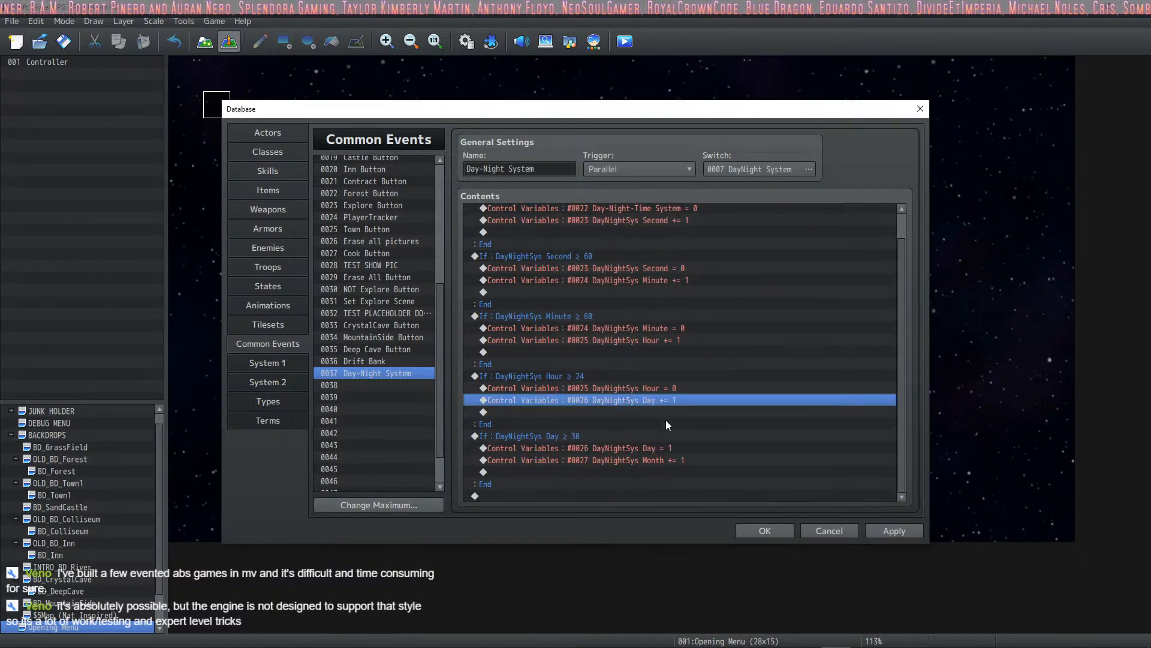
left_click(902, 534)
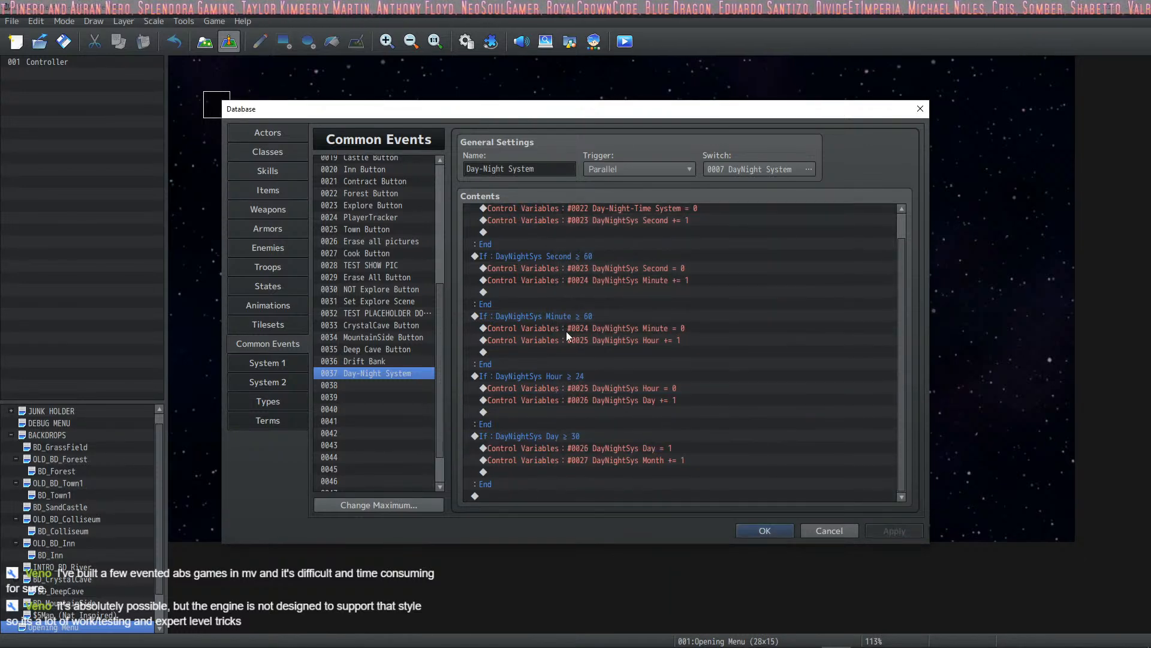
left_click(674, 389)
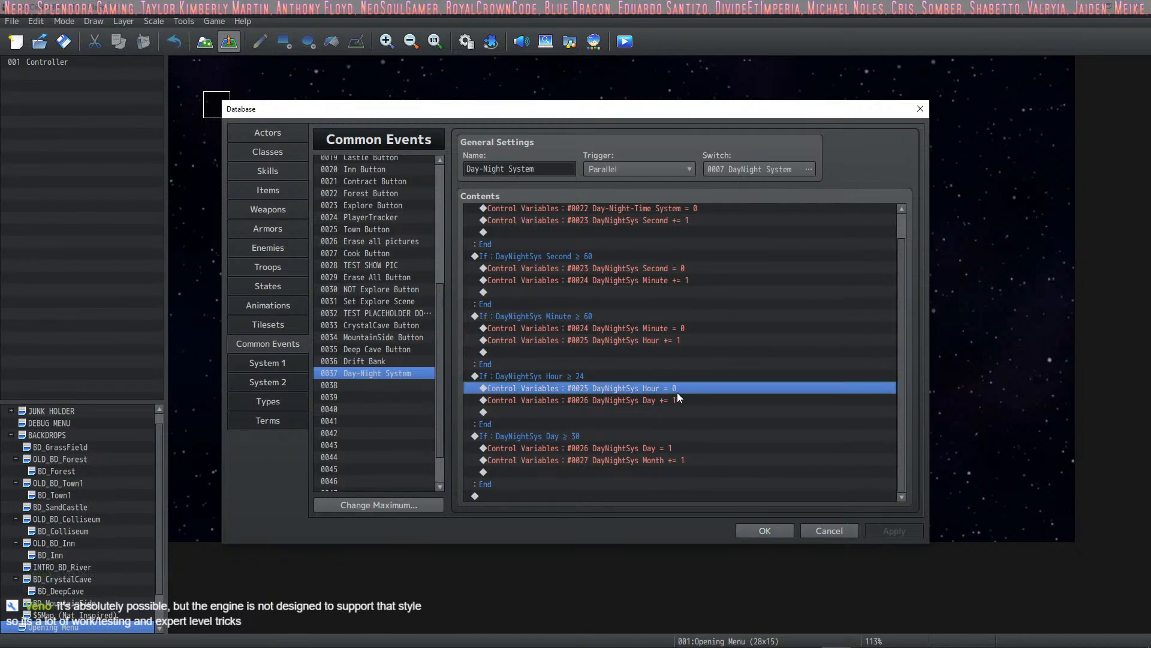
left_click(670, 399)
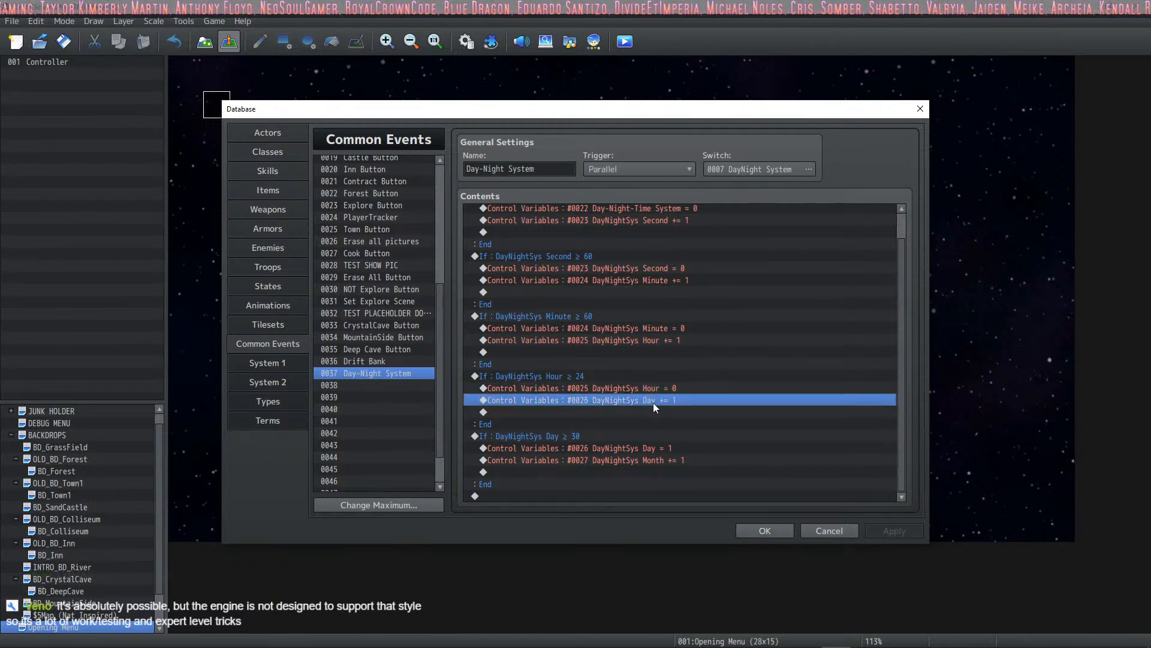
scroll(667, 396, "up", 1)
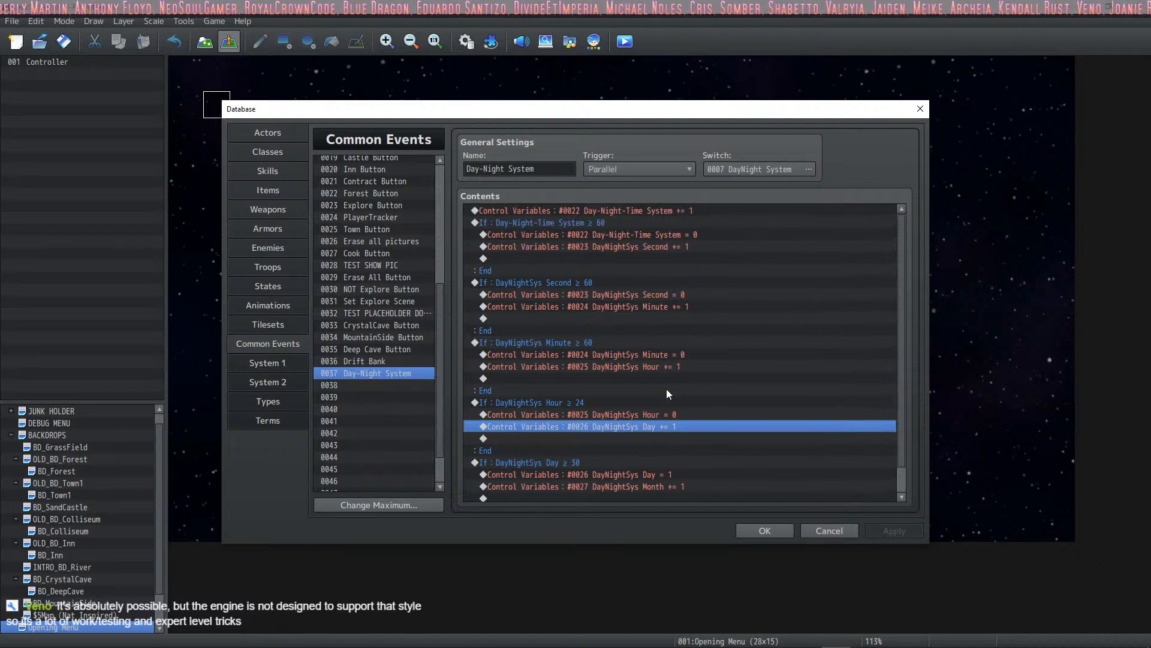
Copy the DayNightSys Day = 1 command into the INITIALIZE NEW GAME common event, above the Change Items: Meat + 10 command.
left_click(654, 474)
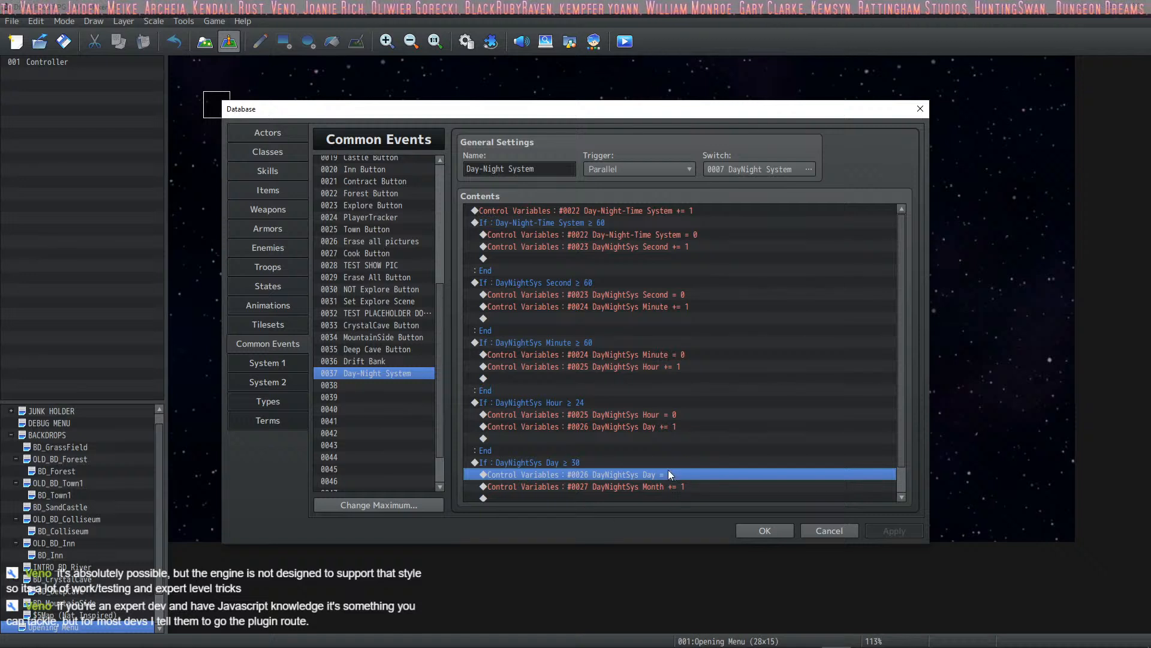
scroll(390, 264, "up", 5)
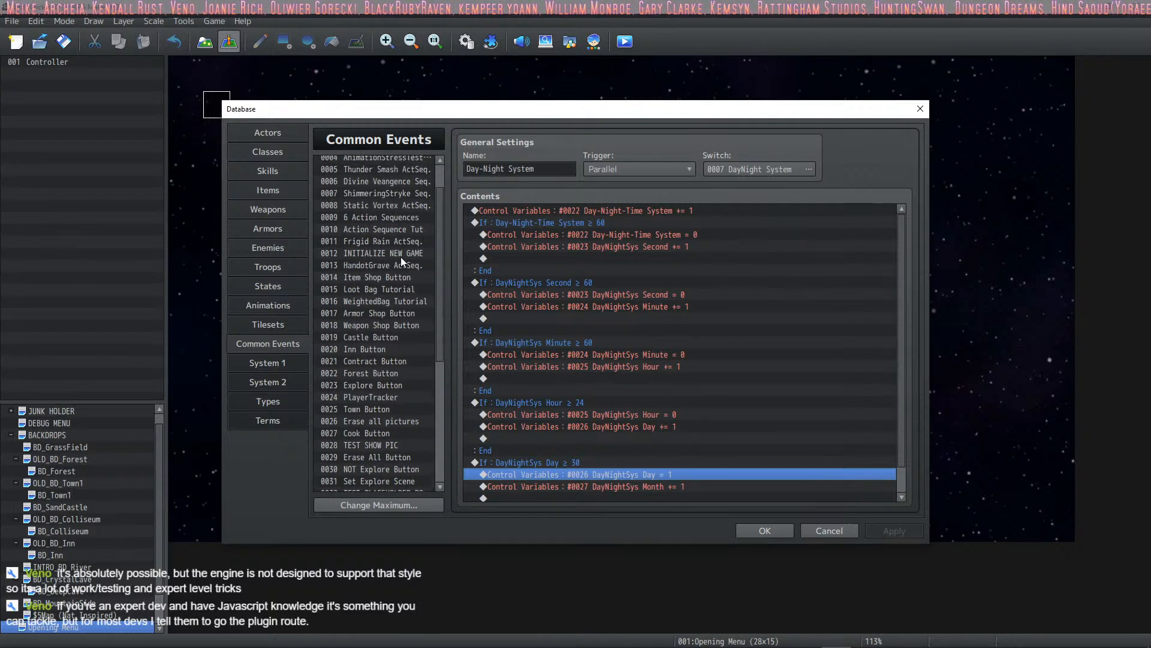
left_click(402, 251)
left_click(588, 243)
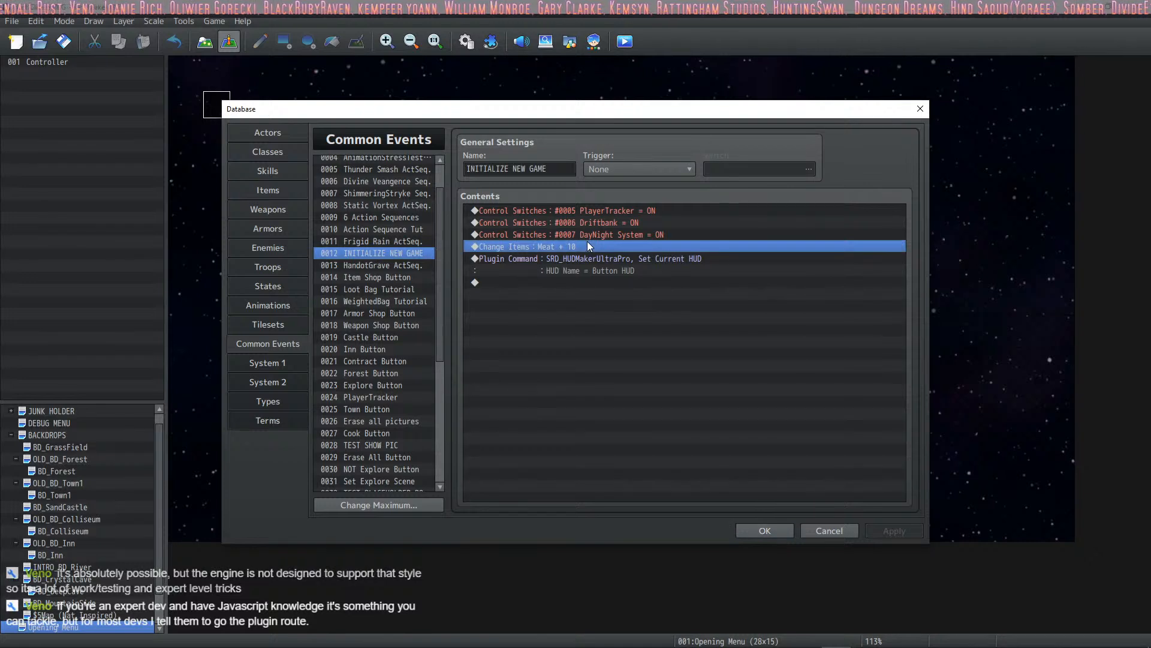
key("ctrl+v")
Review the settings of the pasted DayNightSys Day command in INITIALIZE NEW GAME and apply the database changes.
double_click(613, 248)
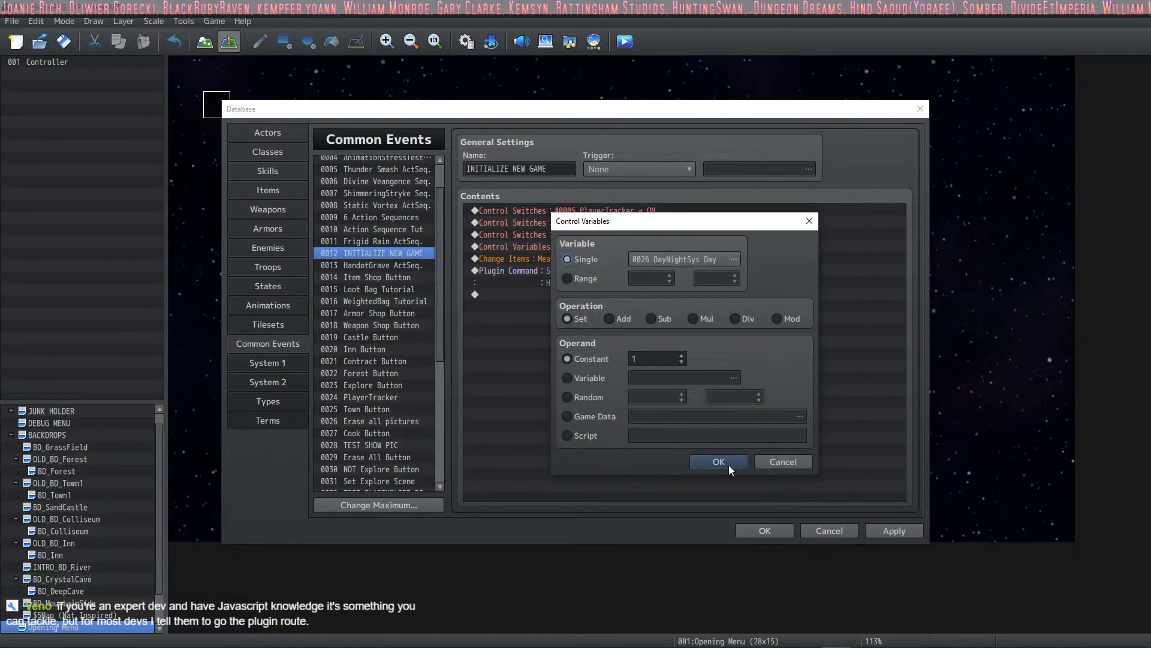
left_click(717, 461)
right_click(636, 247)
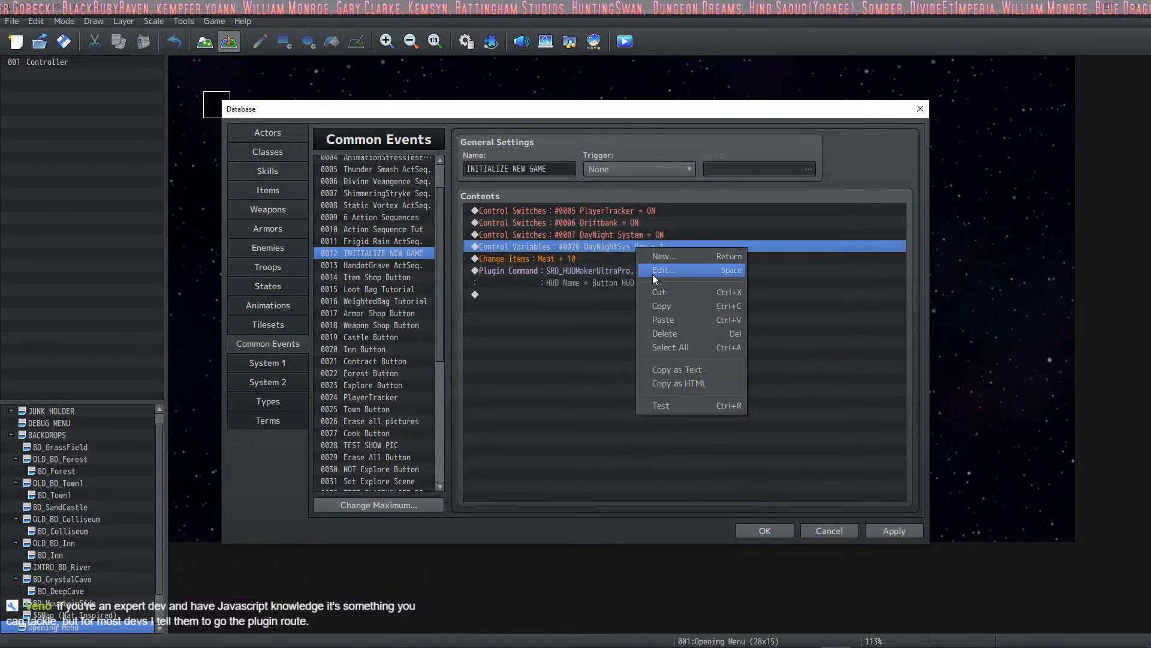
left_click(652, 275)
left_click(718, 461)
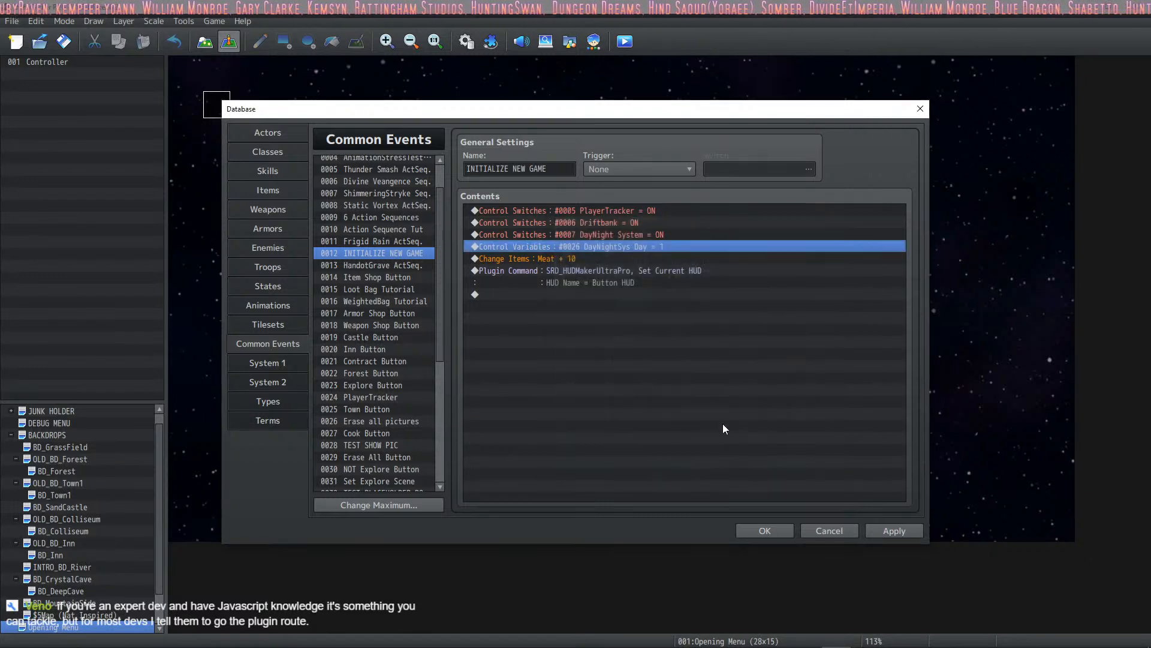
left_click(877, 526)
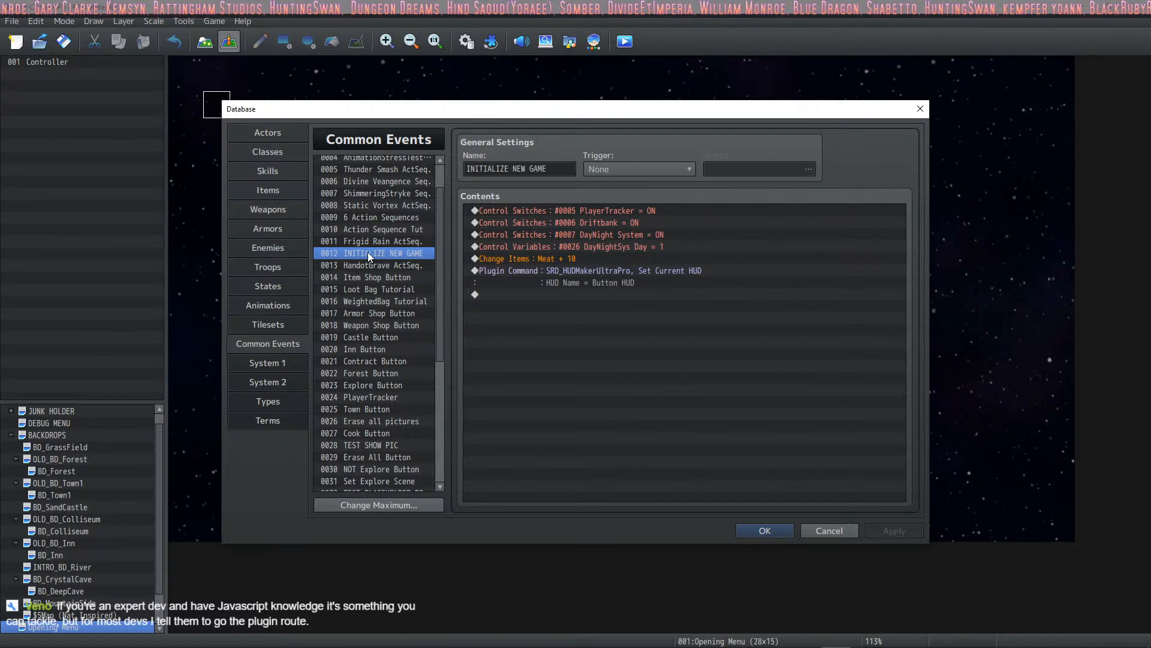
Copy the DayNightSys Month += 1 command from the Day-Night System event into INITIALIZE NEW GAME, above the Change Items: Meat + 10 command.
scroll(399, 345, "down", 6)
left_click(389, 329)
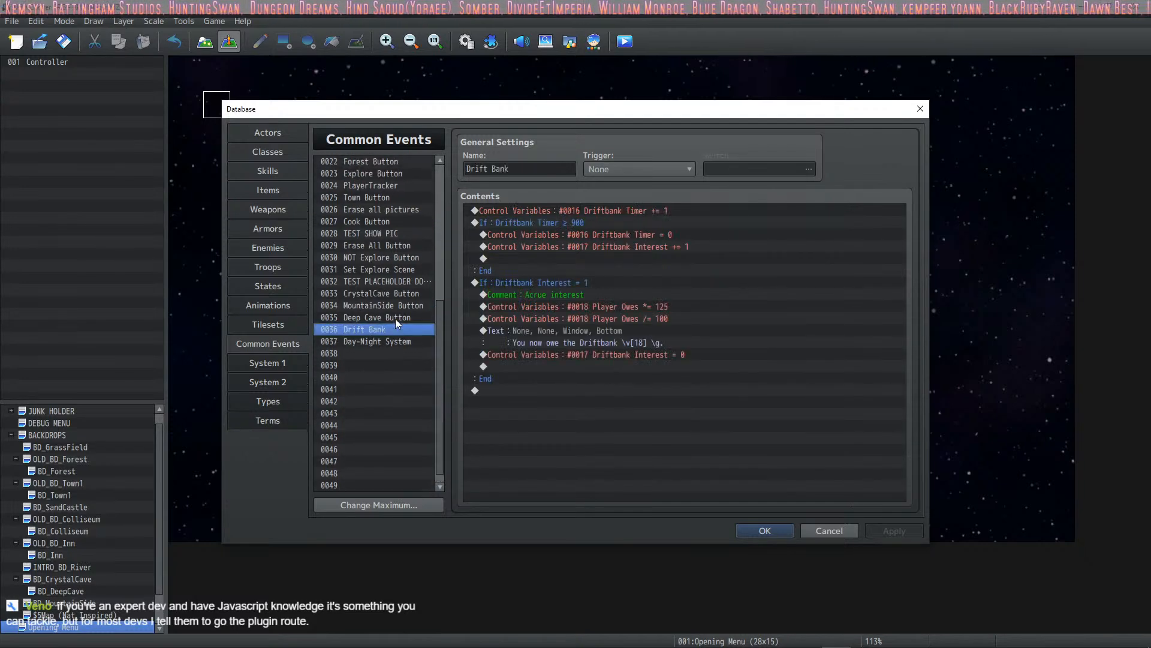
left_click(380, 343)
scroll(581, 308, "down", 2)
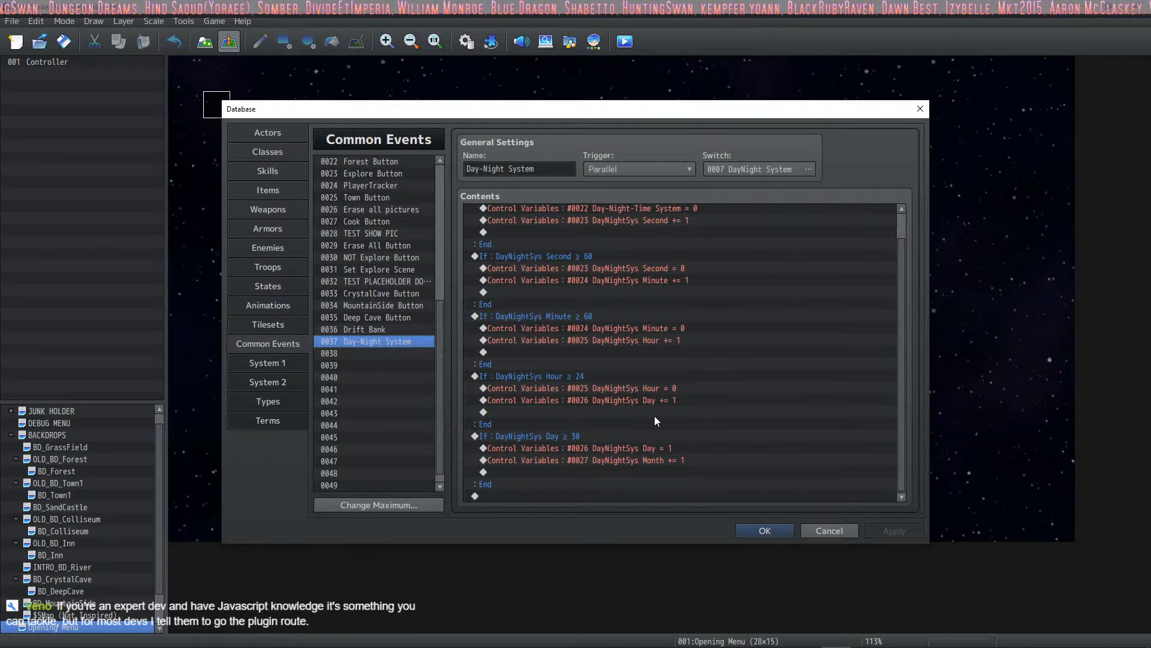
left_click(645, 375)
left_click(653, 435)
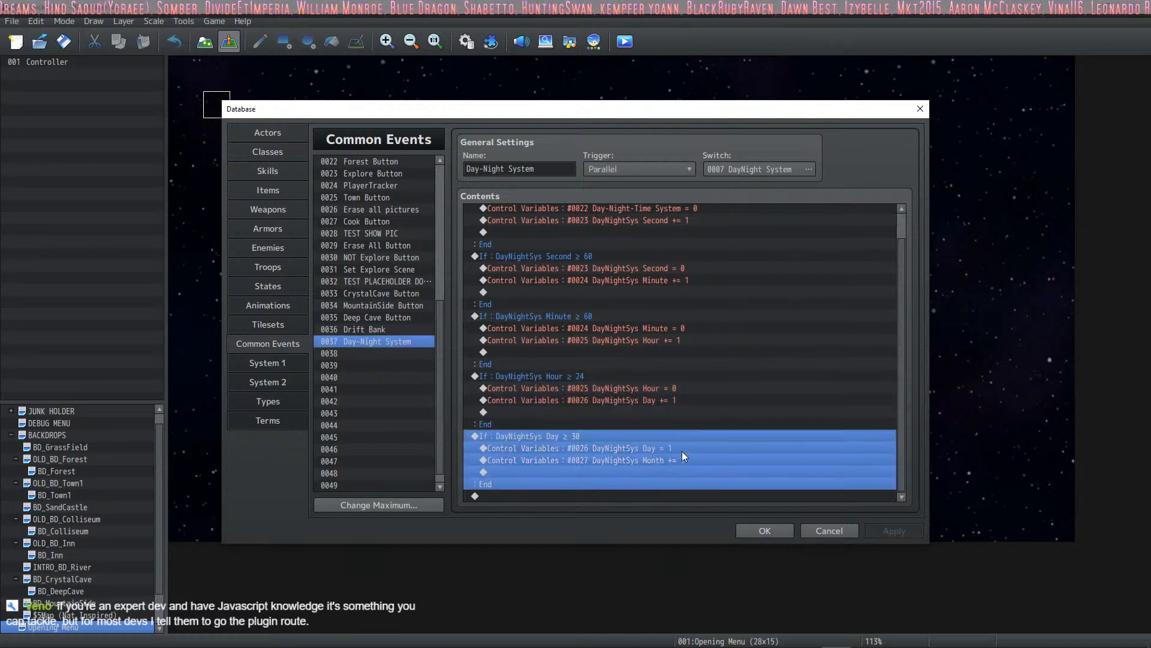
left_click(678, 448)
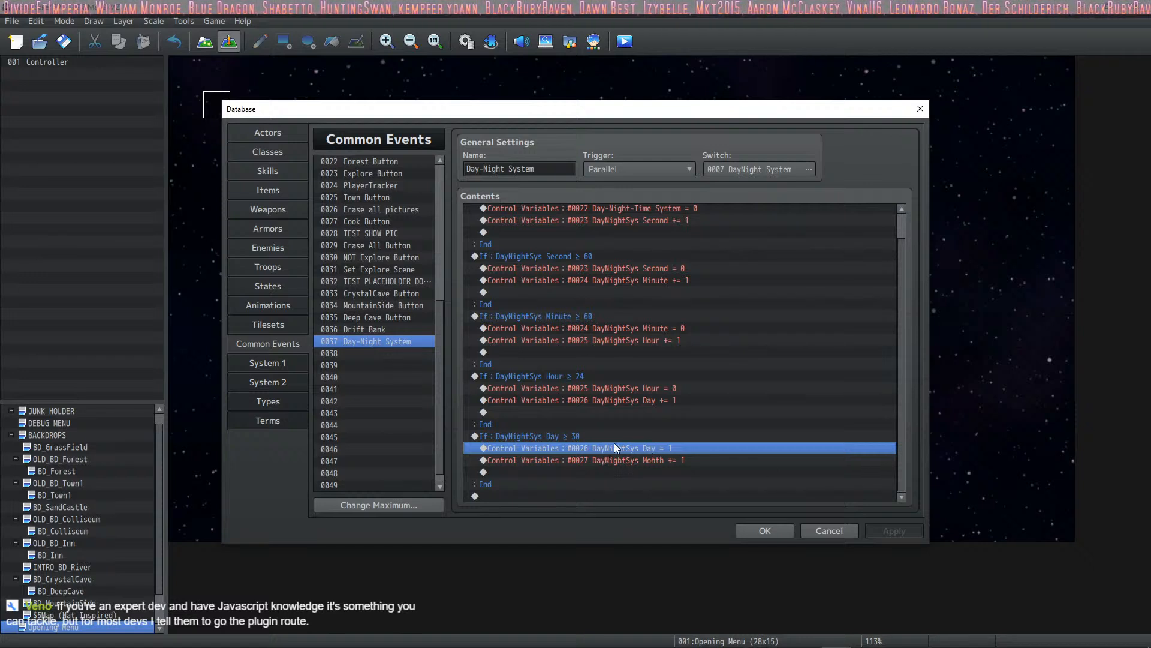
left_click(617, 461)
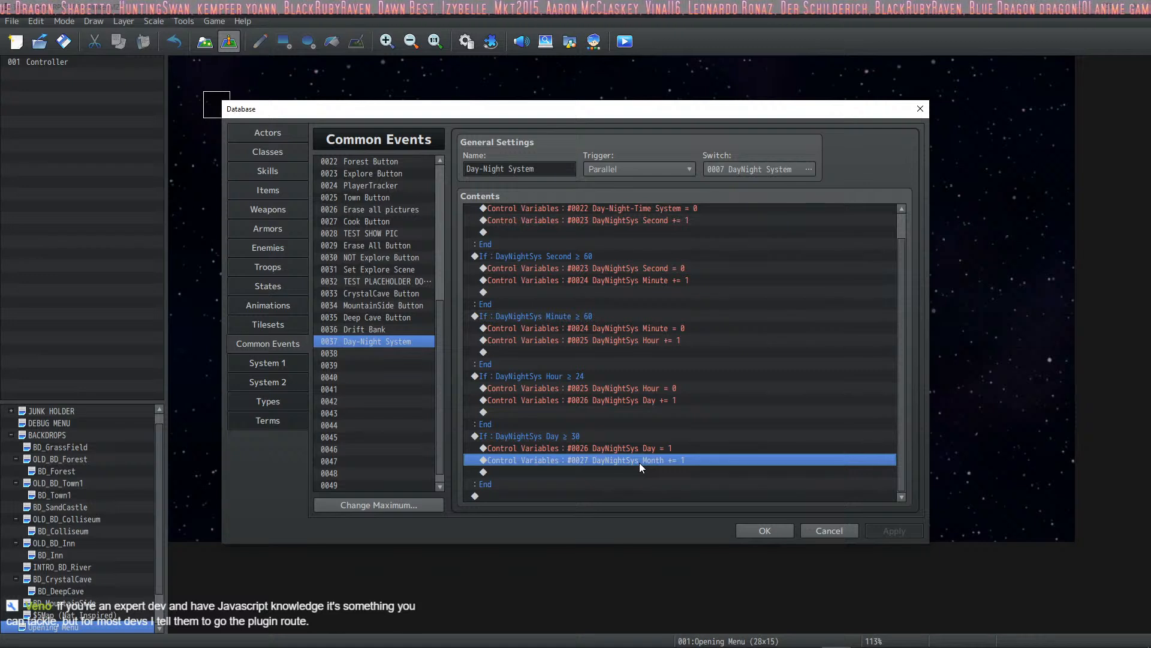
scroll(391, 298, "up", 6)
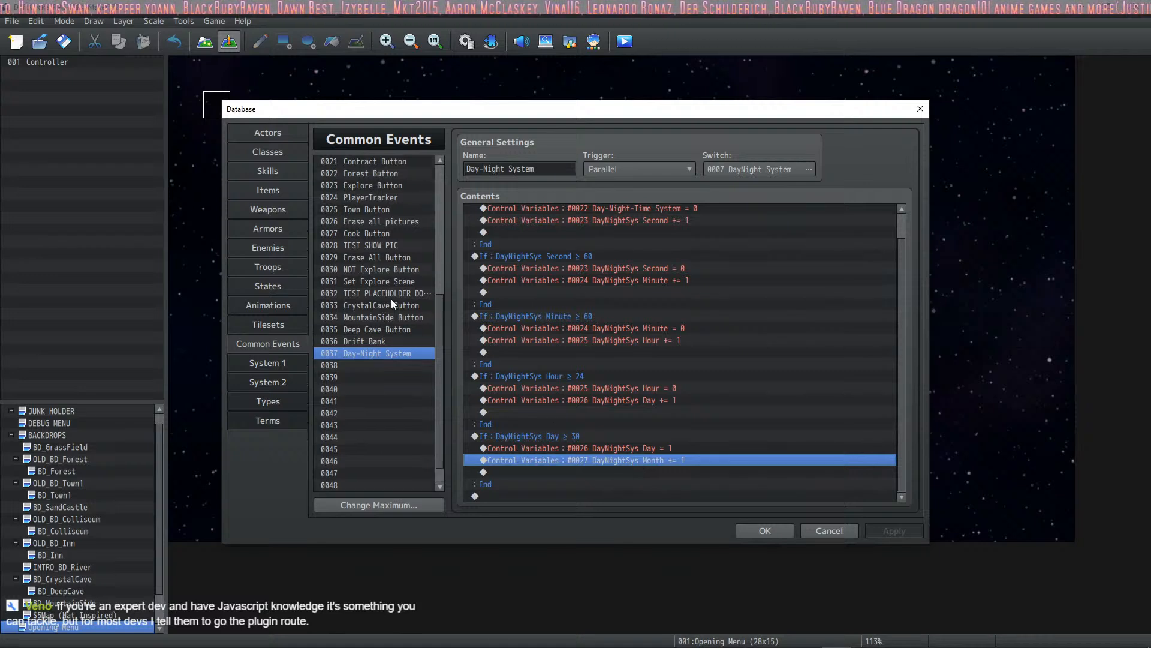
left_click(394, 244)
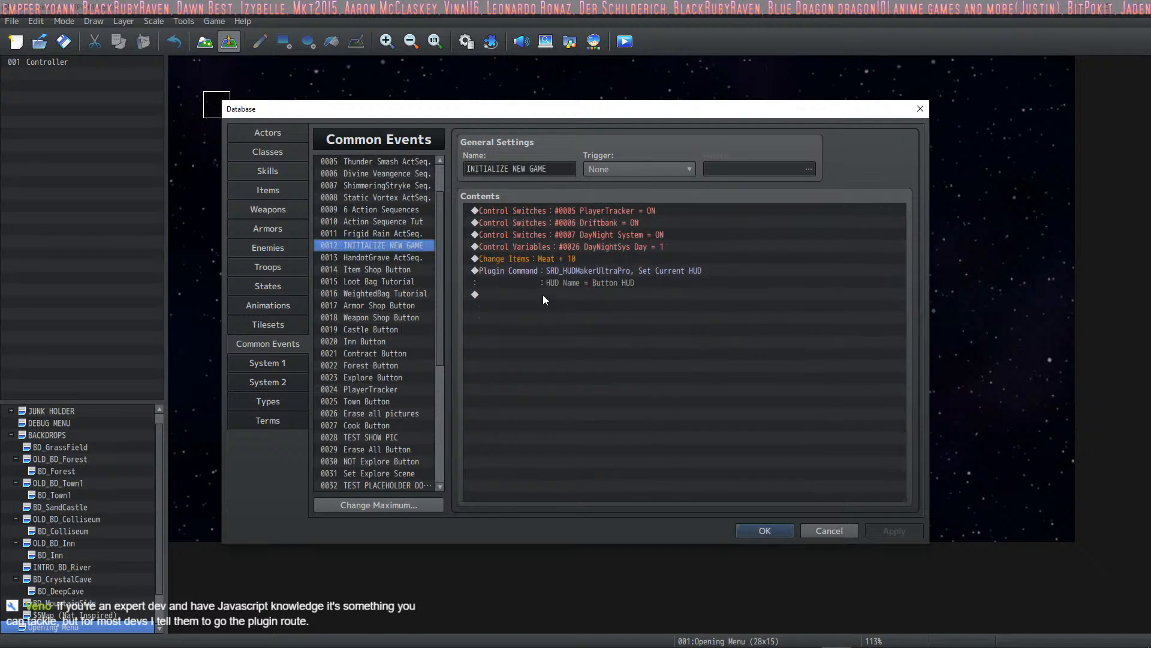
left_click(576, 257)
left_click(587, 270)
left_click(604, 258)
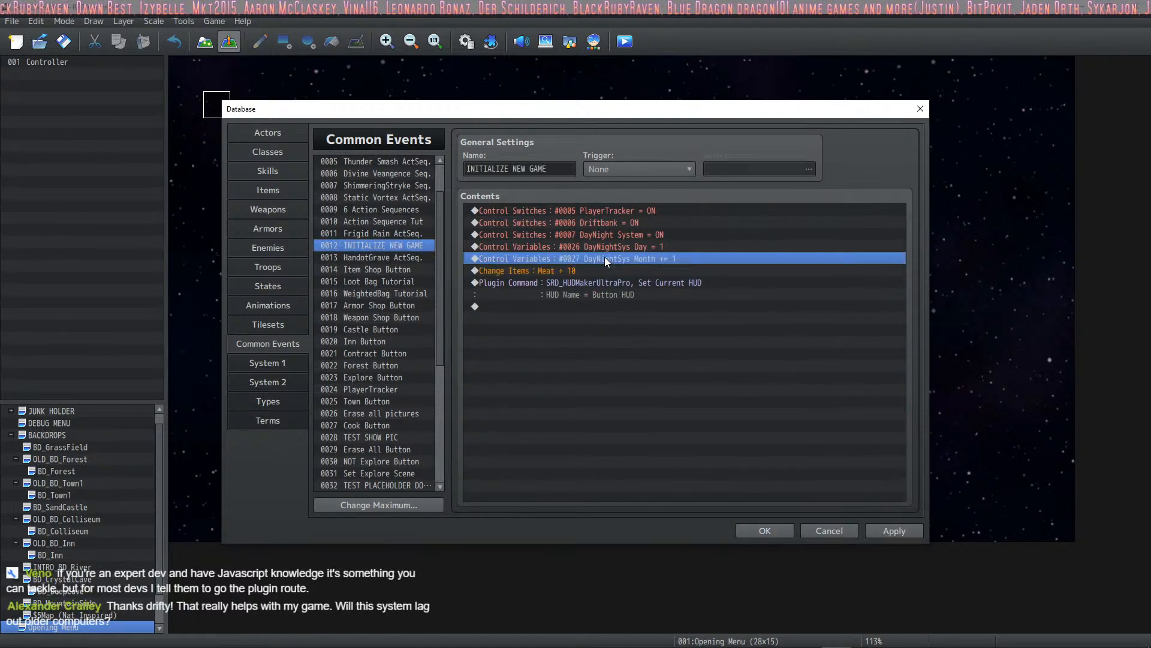
Change the pasted DayNightSys Month command in INITIALIZE NEW GAME to the Set operation with constant 1, and apply the changes.
right_click(601, 259)
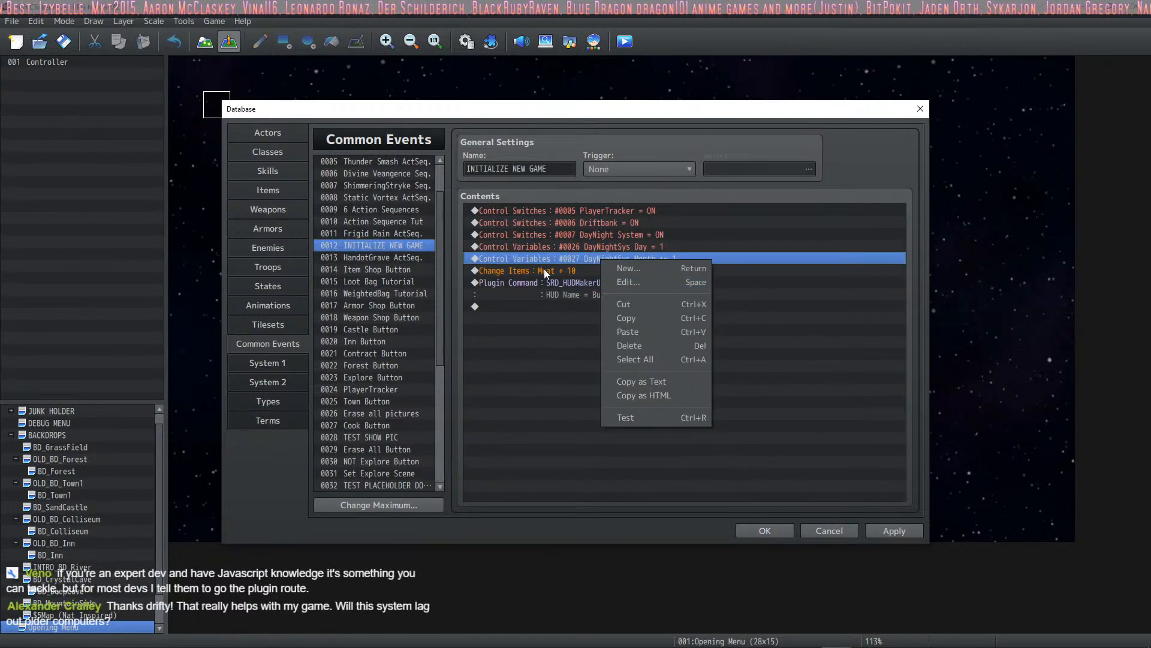
left_click(544, 268)
right_click(566, 260)
left_click(598, 282)
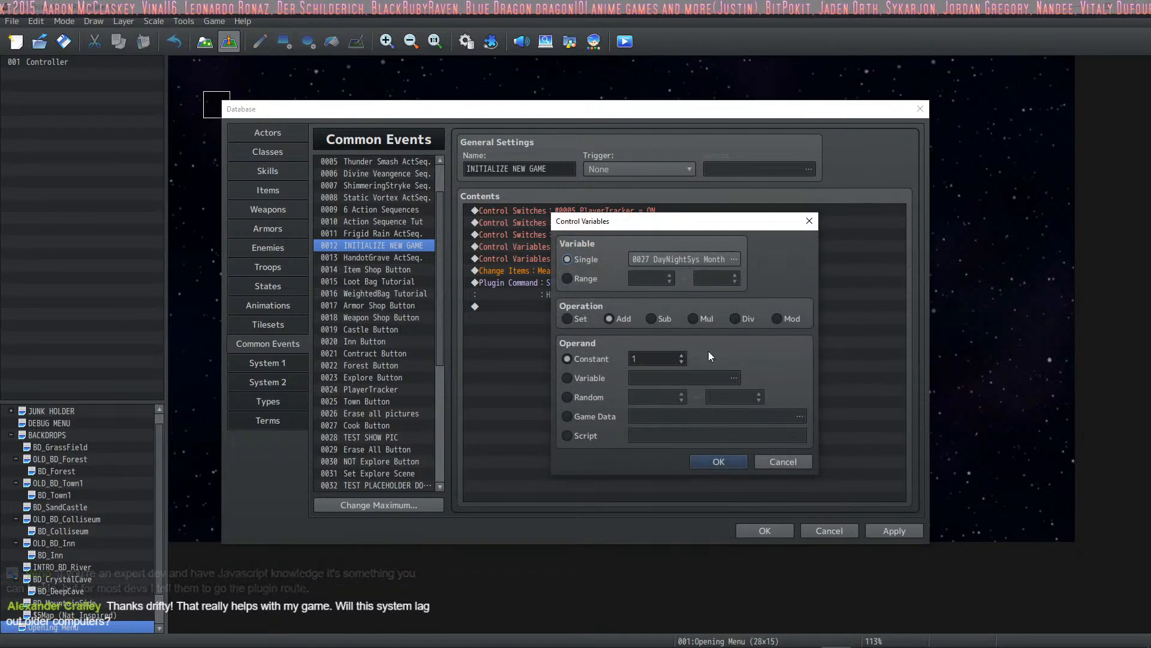
left_click(595, 323)
left_click(723, 459)
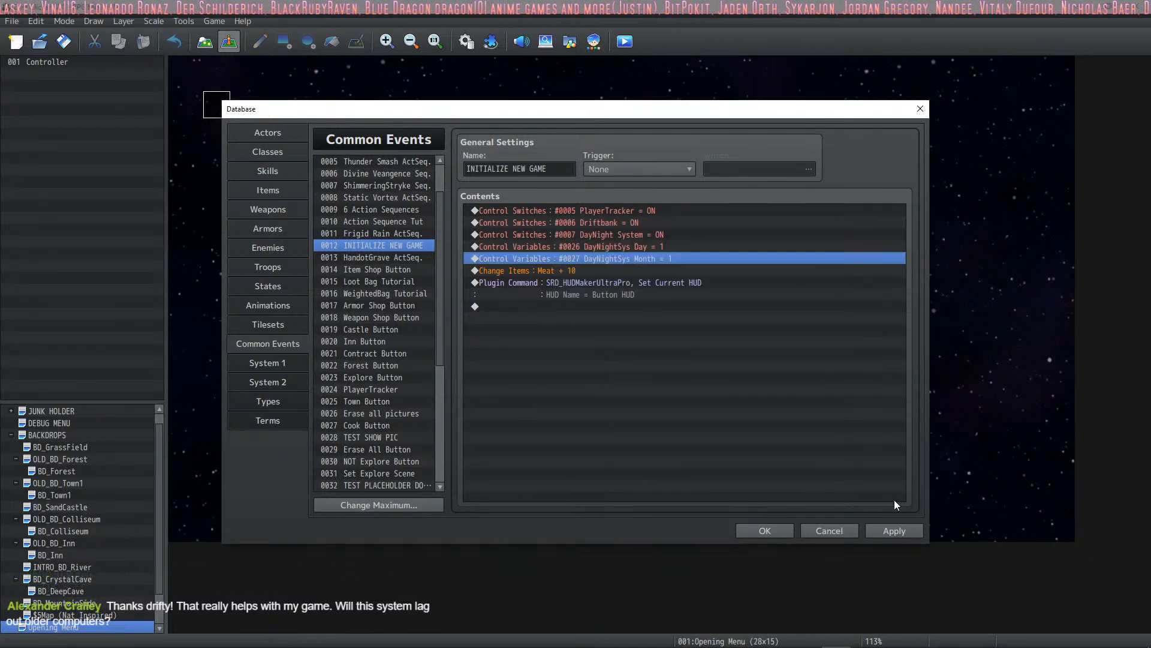
left_click(885, 528)
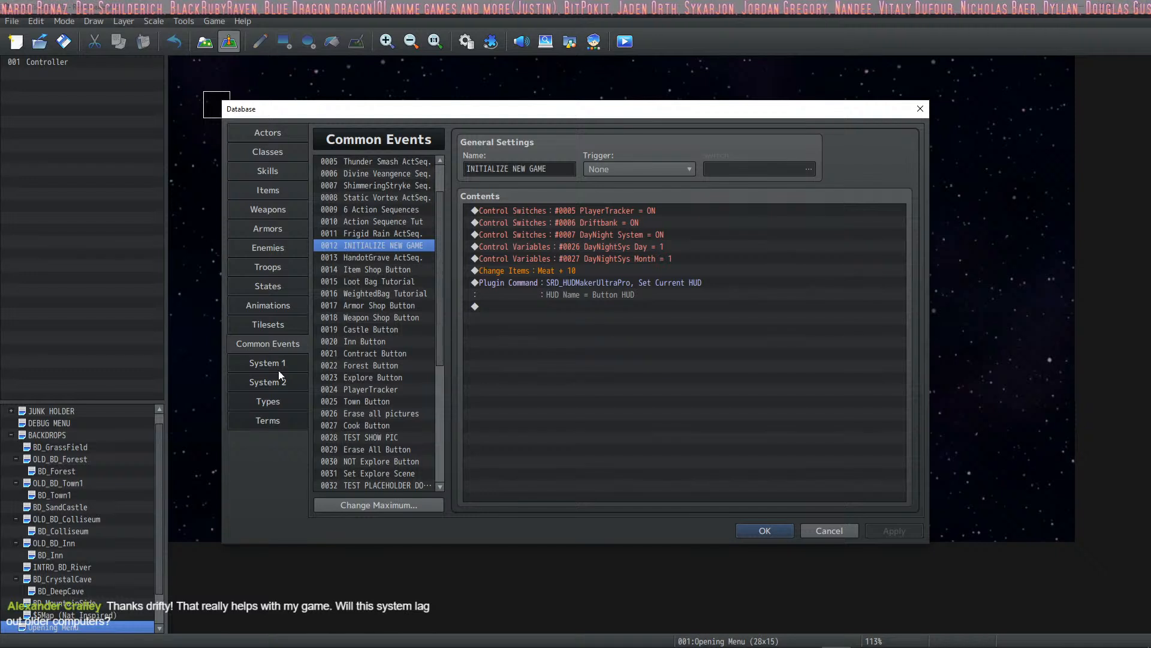
Review the Day-Night System common event's chain of second, minute, hour, day and month conditions.
scroll(384, 309, "down", 5)
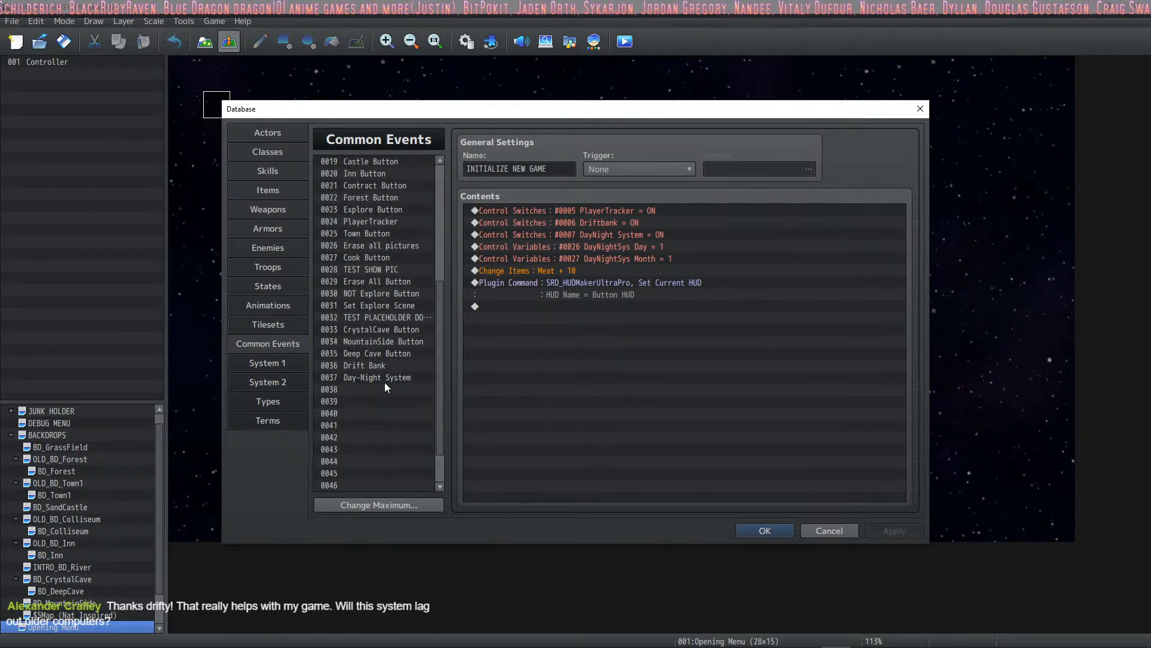
left_click(389, 377)
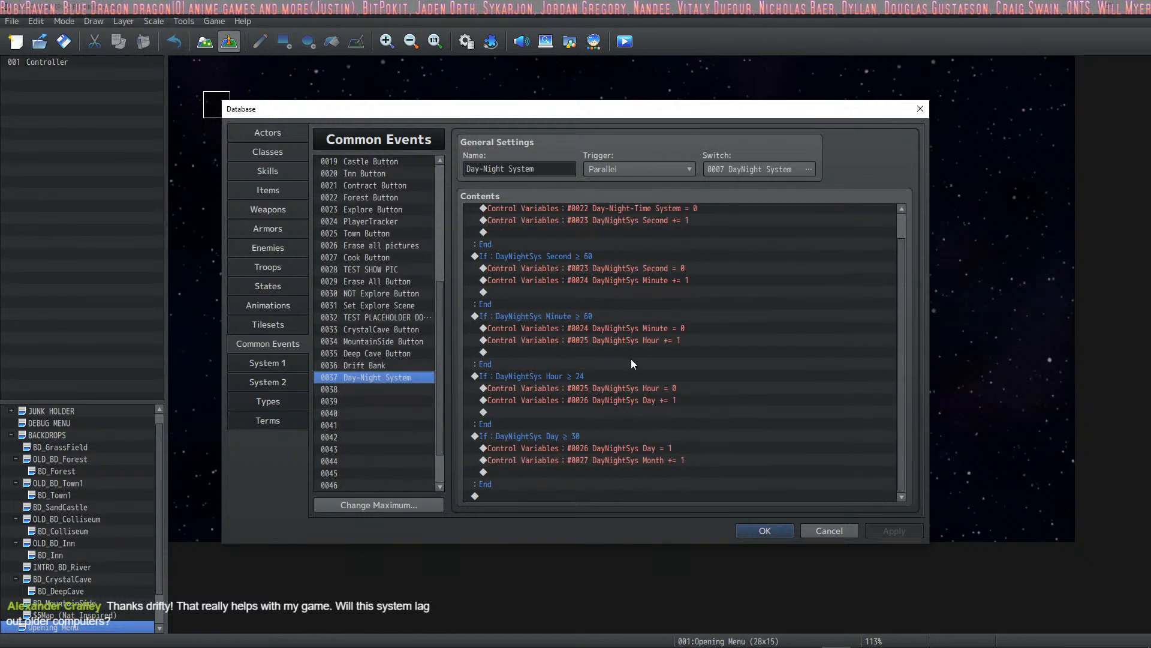
scroll(719, 372, "up", 1)
scroll(725, 373, "down", 1)
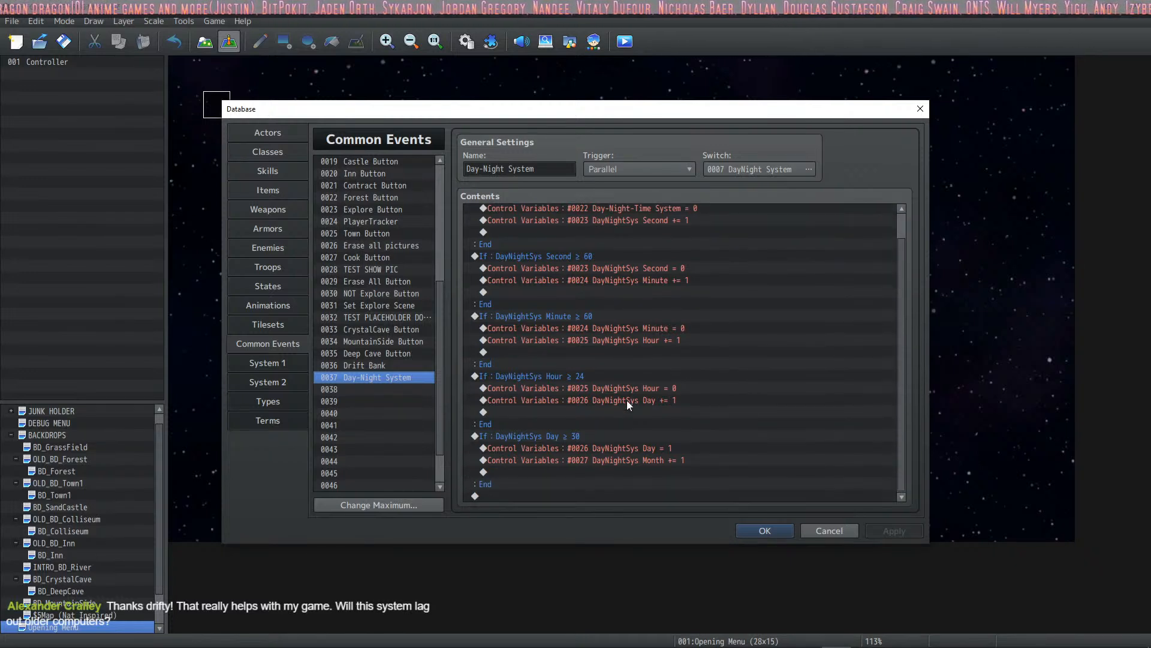
left_click(585, 472)
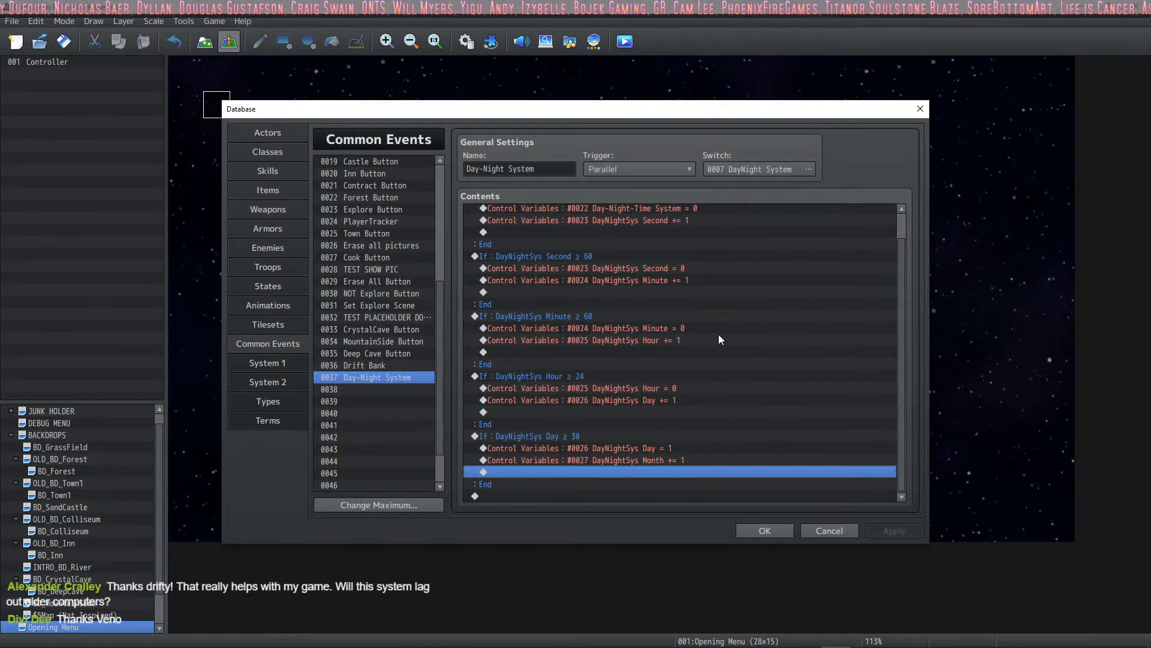
scroll(713, 234, "up", 1)
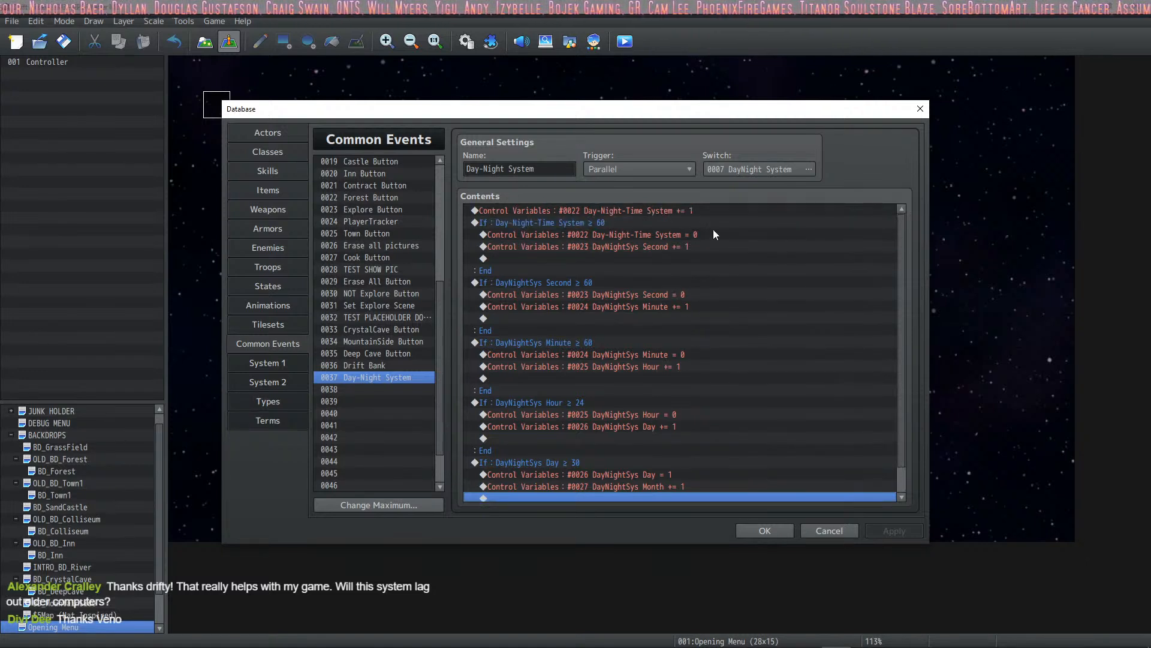
left_click(684, 303)
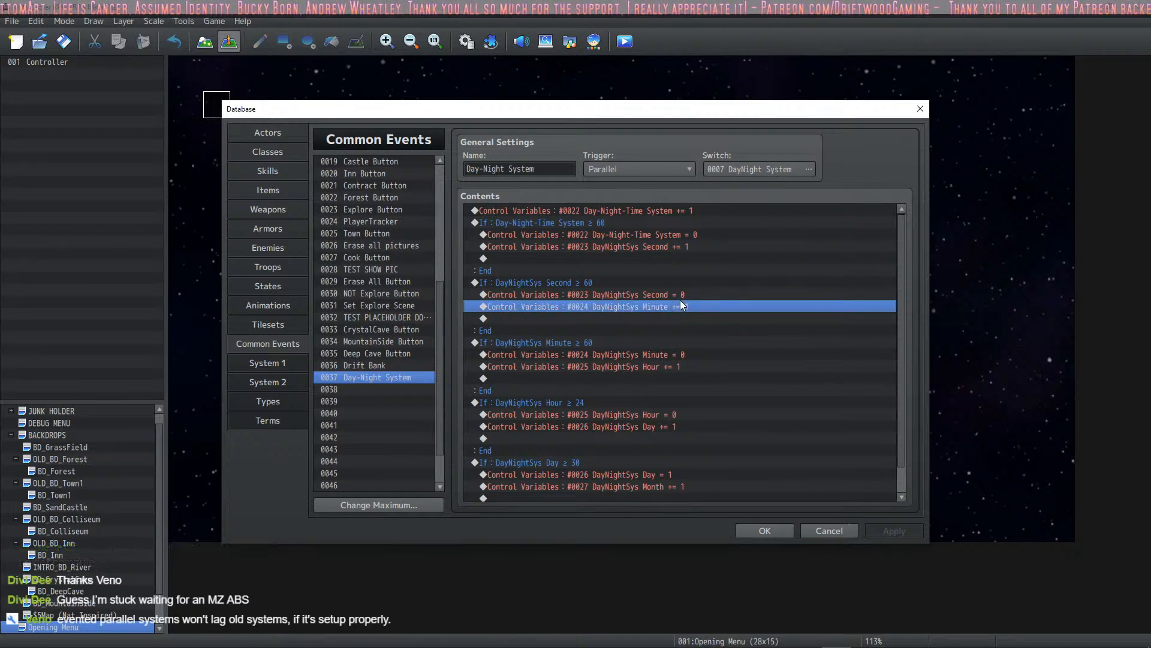
scroll(681, 305, "down", 1)
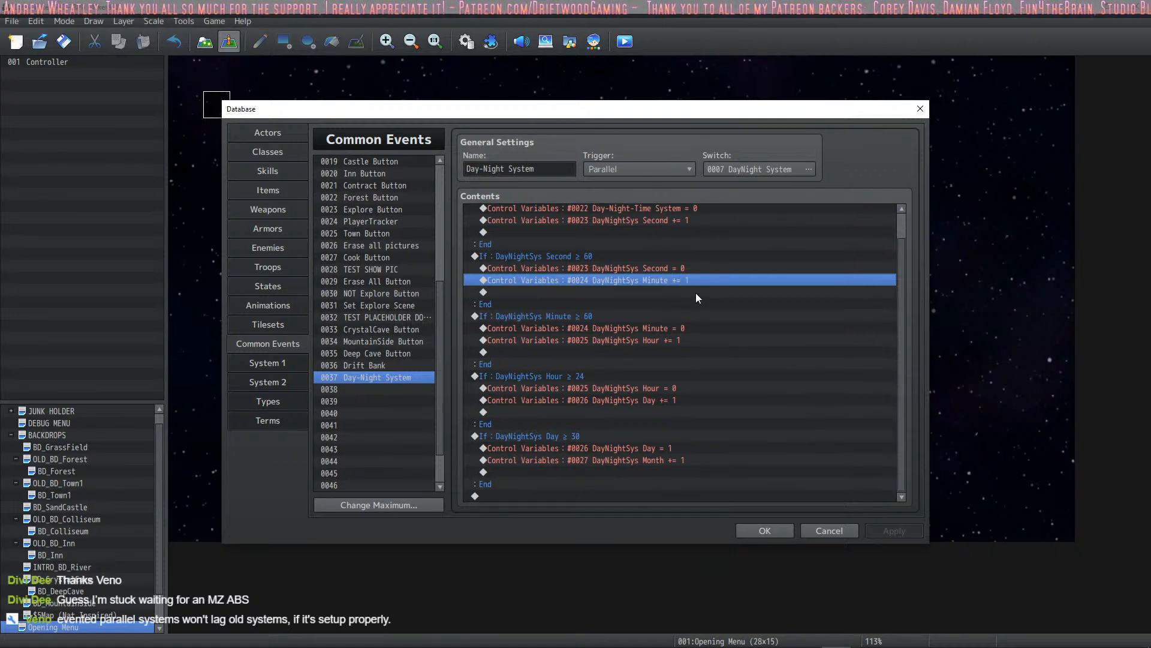
left_click(620, 363)
left_click(621, 399)
left_click(620, 459)
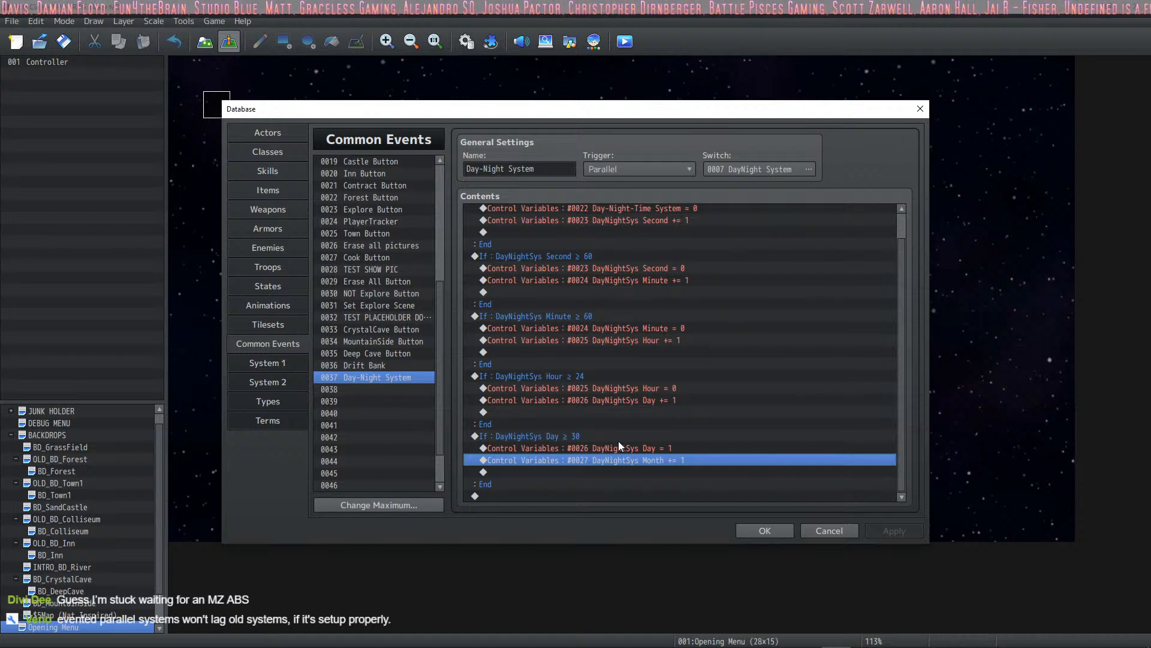
scroll(617, 441, "up", 1)
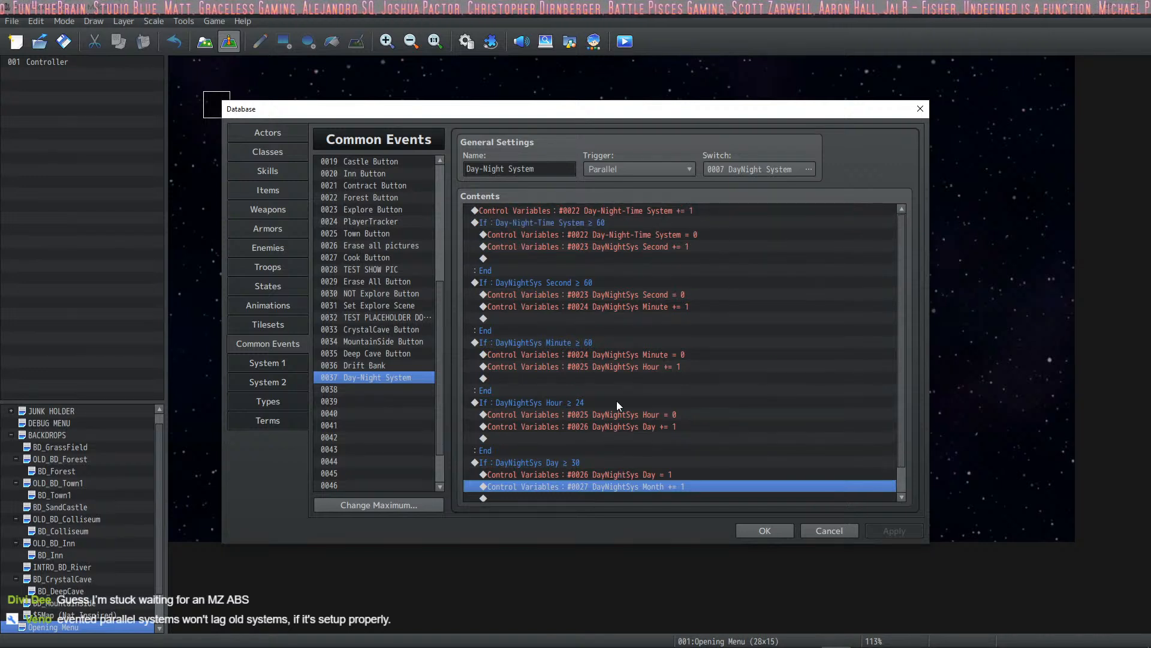
Insert a 10-frame Wait at the start of the Day-Night System event, above the Day-Night-Time System += 1 command.
left_click(650, 210)
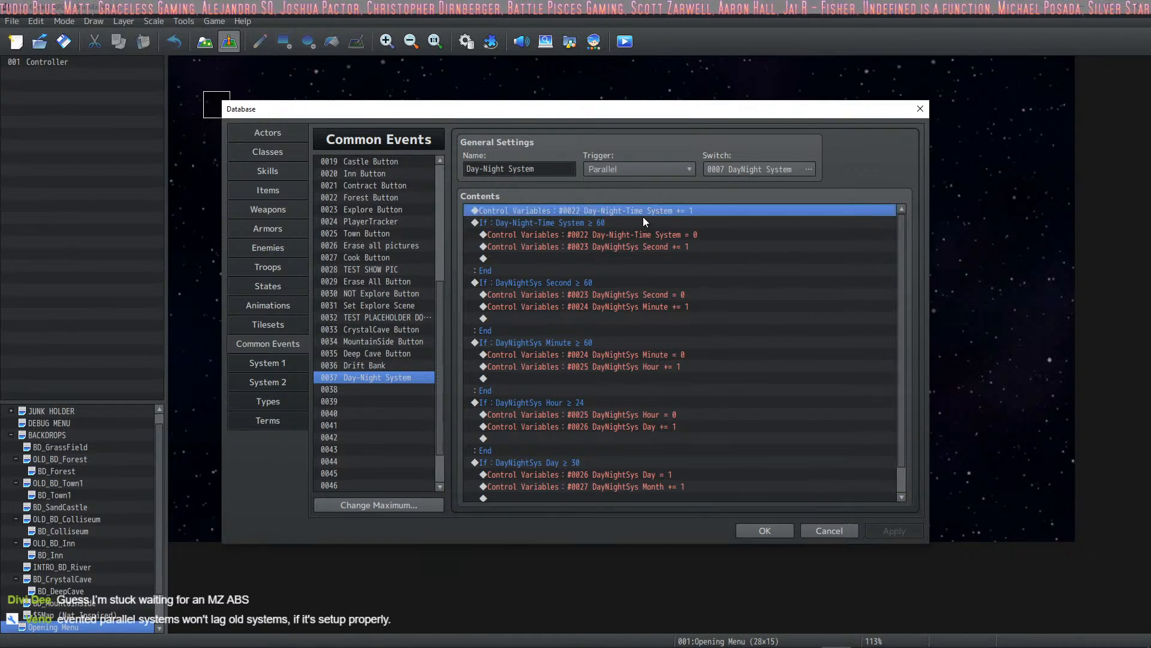
right_click(561, 214)
left_click(598, 232)
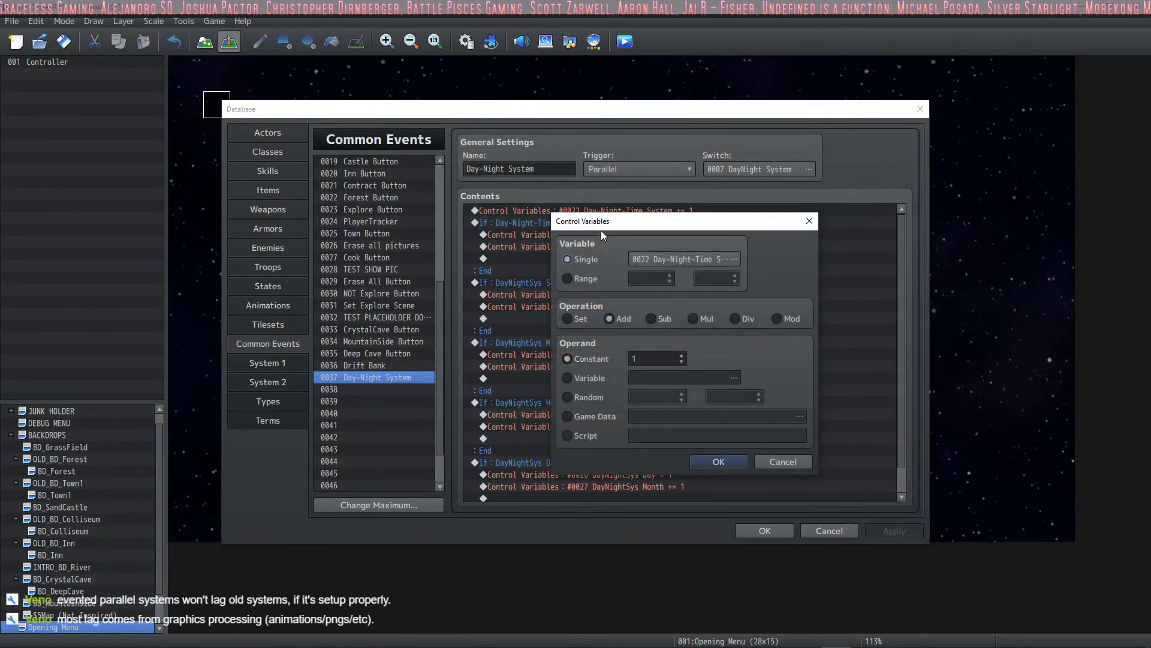
left_click(782, 462)
right_click(593, 210)
left_click(627, 217)
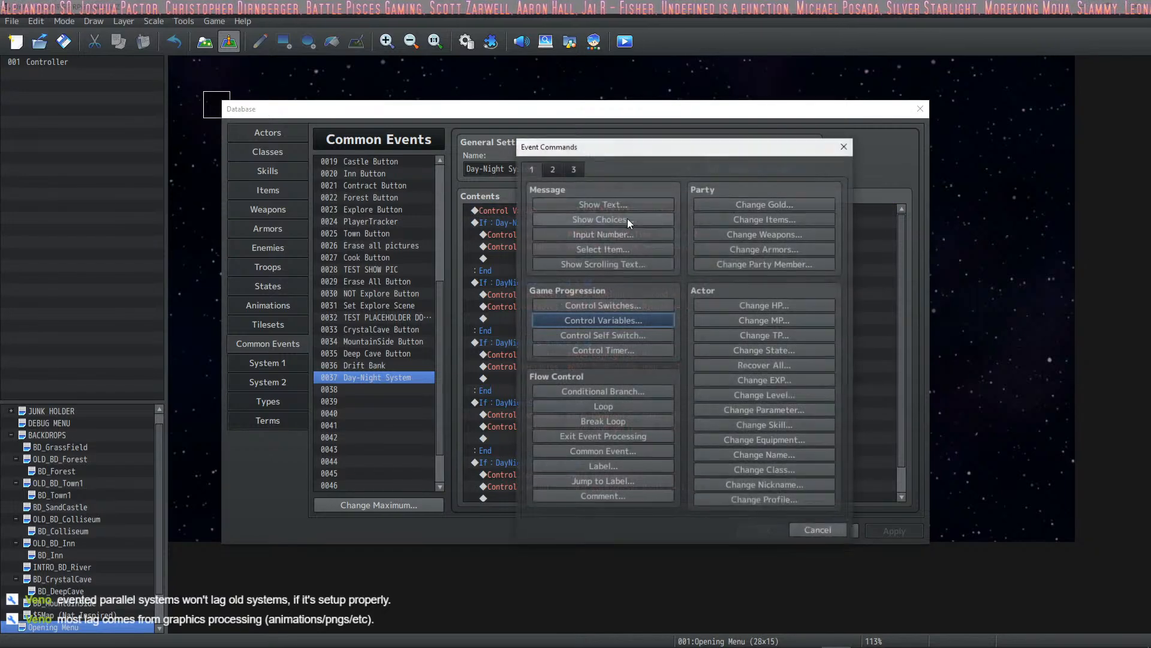
left_click(552, 169)
left_click(764, 204)
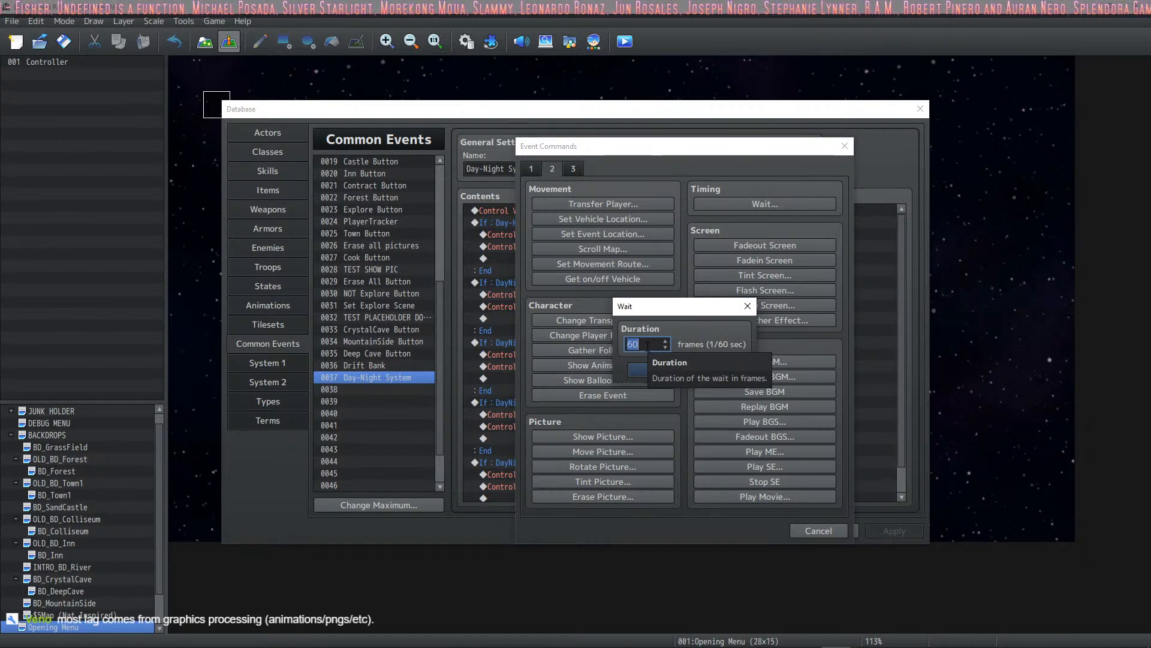
type("10")
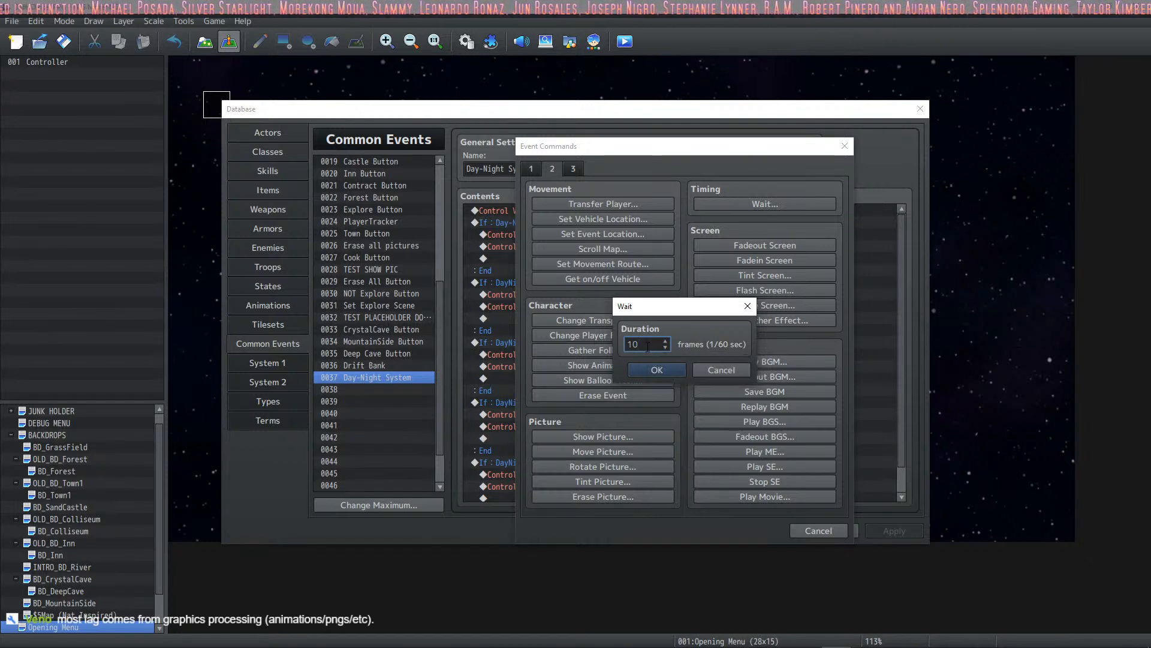
left_click(671, 373)
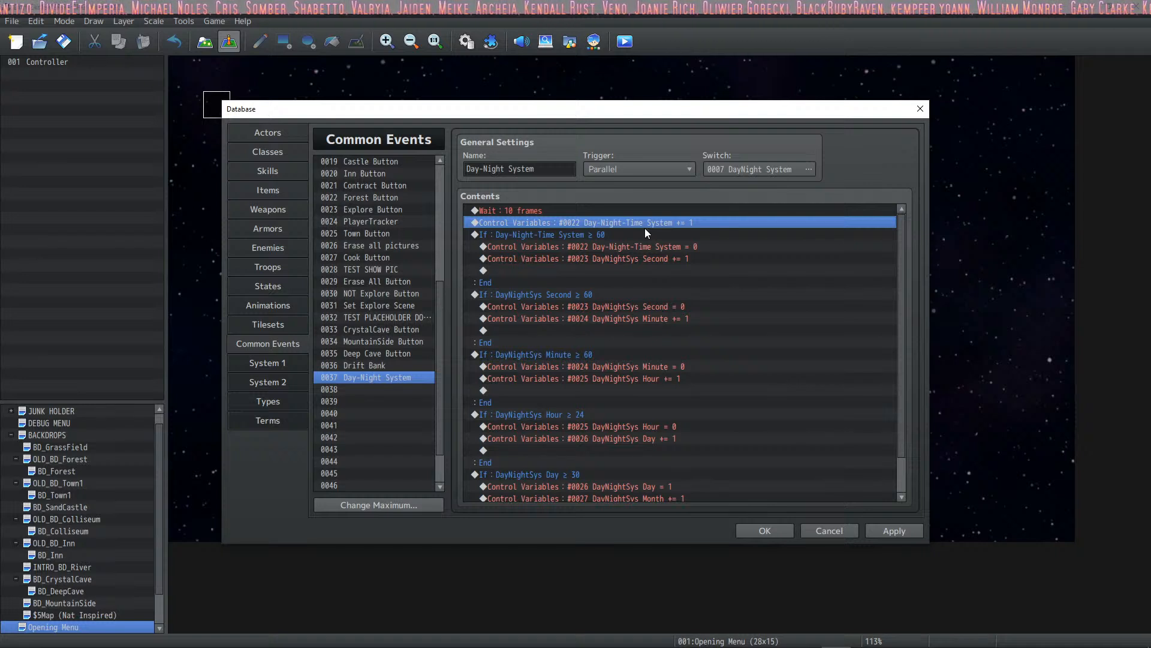
Delete the 10-frame Wait from the start of the Day-Night System event and apply the changes.
left_click(527, 210)
key("Delete")
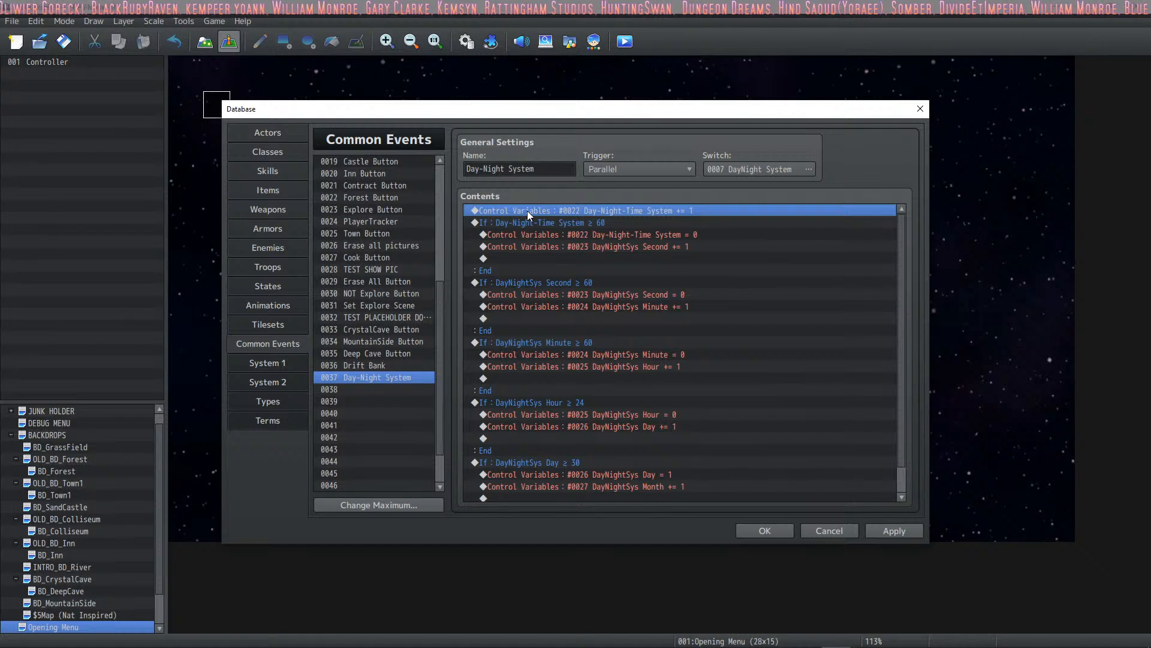
scroll(524, 218, "down", 1)
scroll(526, 234, "up", 1)
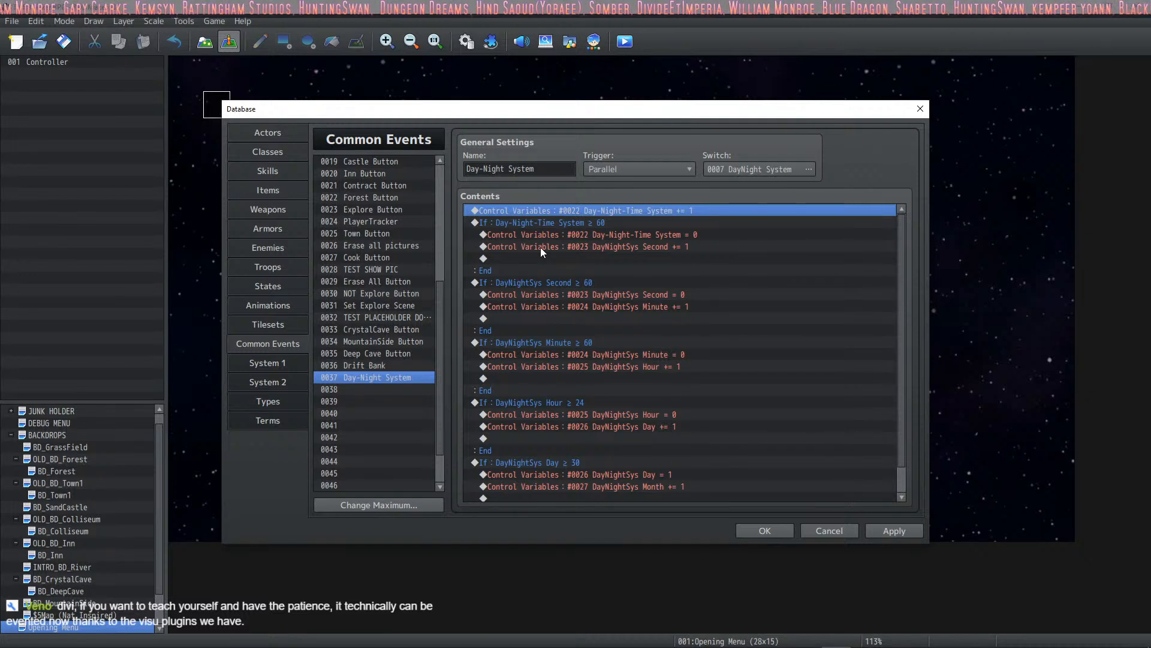
scroll(487, 245, "down", 1)
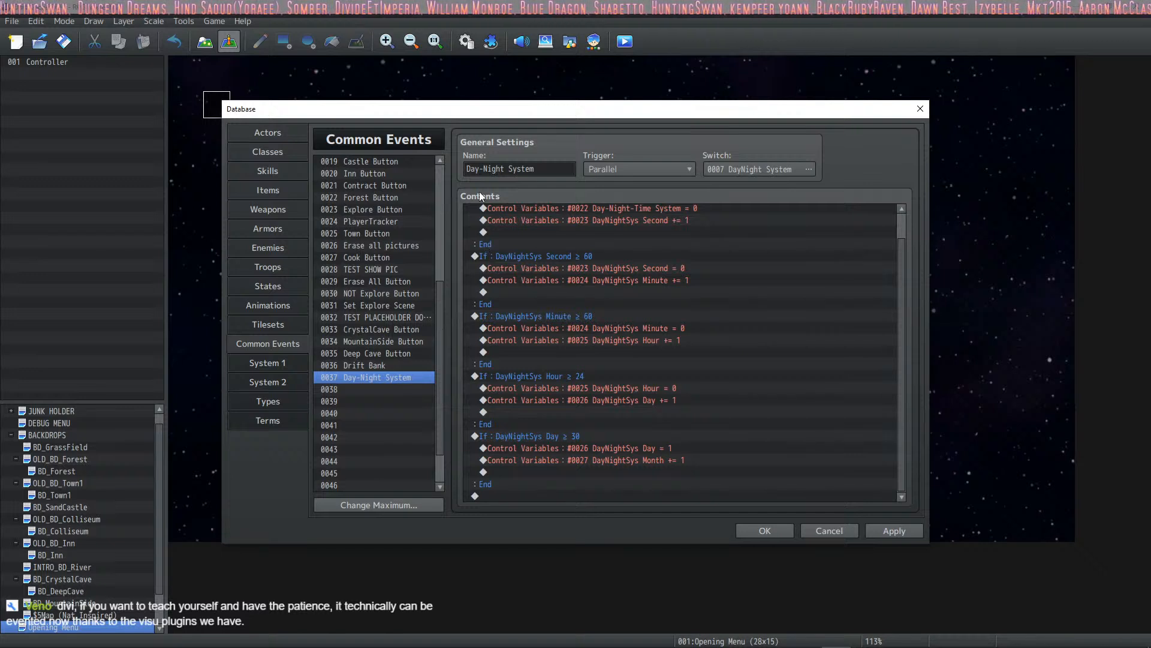
mouse_move(480, 197)
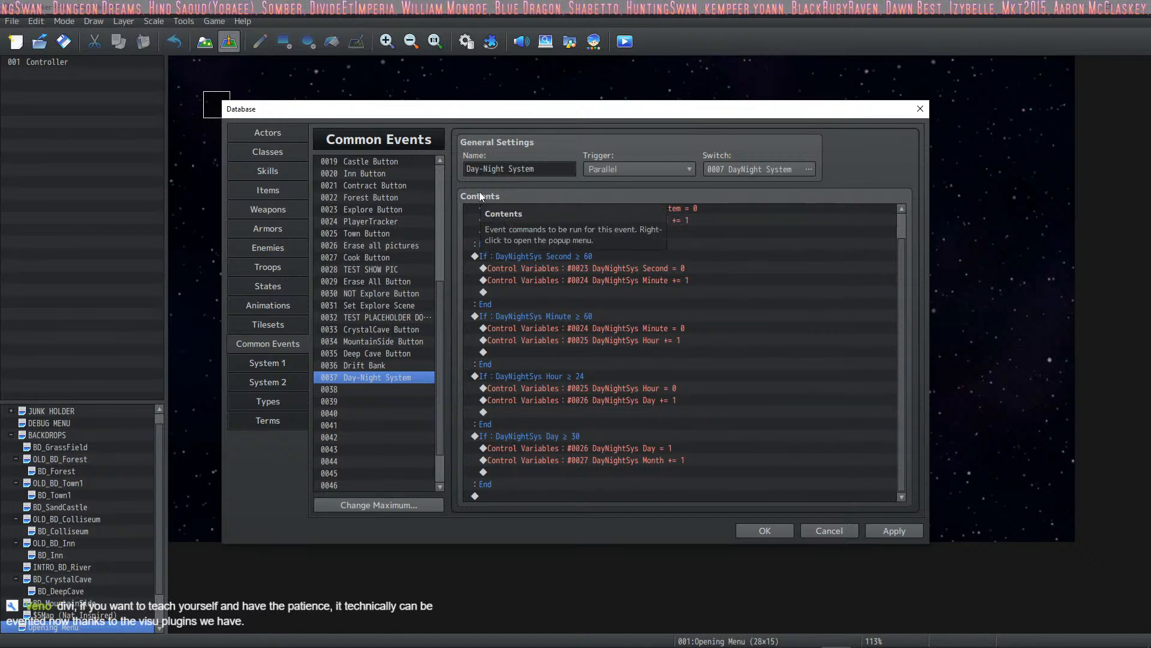
left_click(881, 534)
Duplicate the whole DayNightSys Day ≥ 30 branch at the end of the Day-Night System event.
left_click(662, 458)
key("Up")
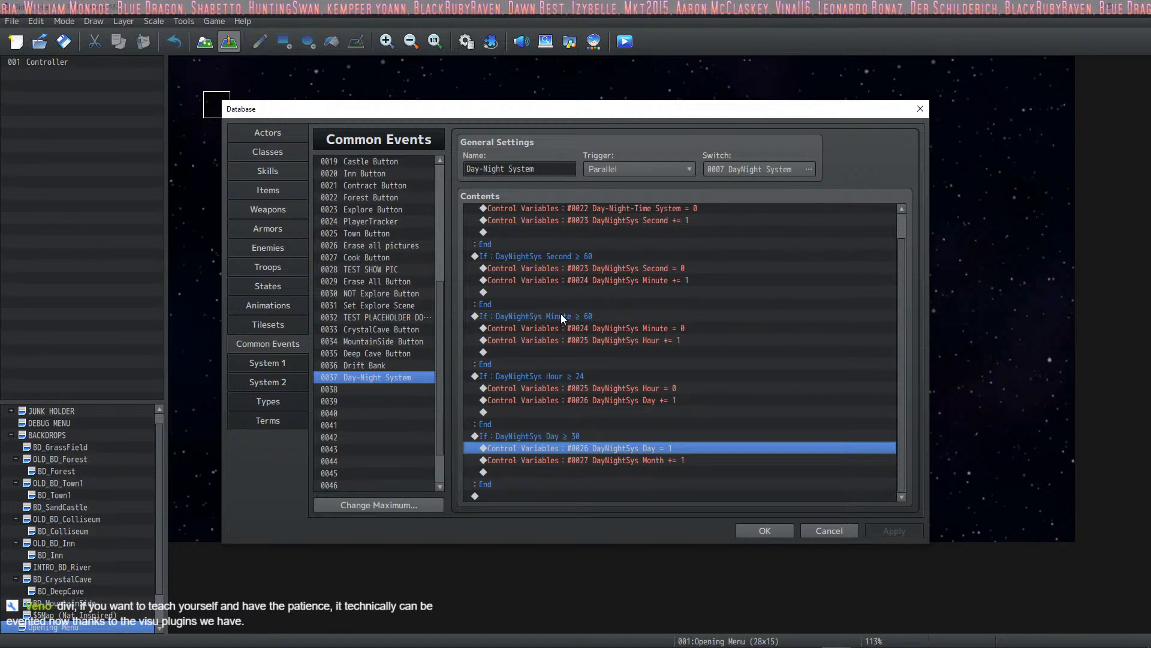
left_click(549, 460)
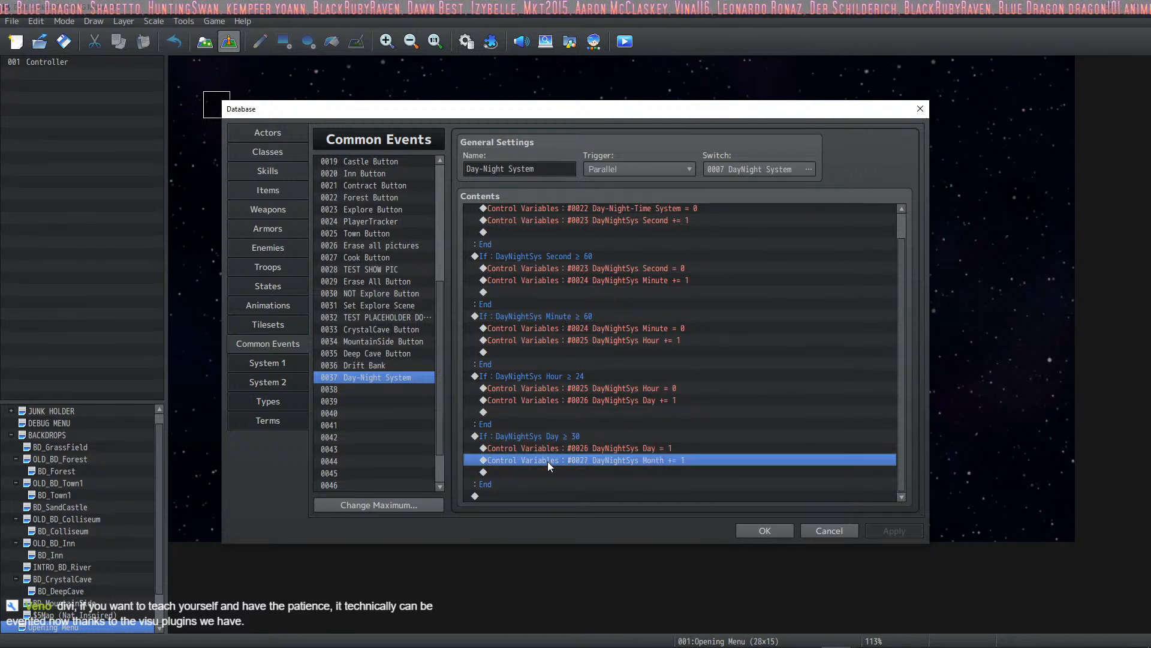
left_click(561, 436, "shift")
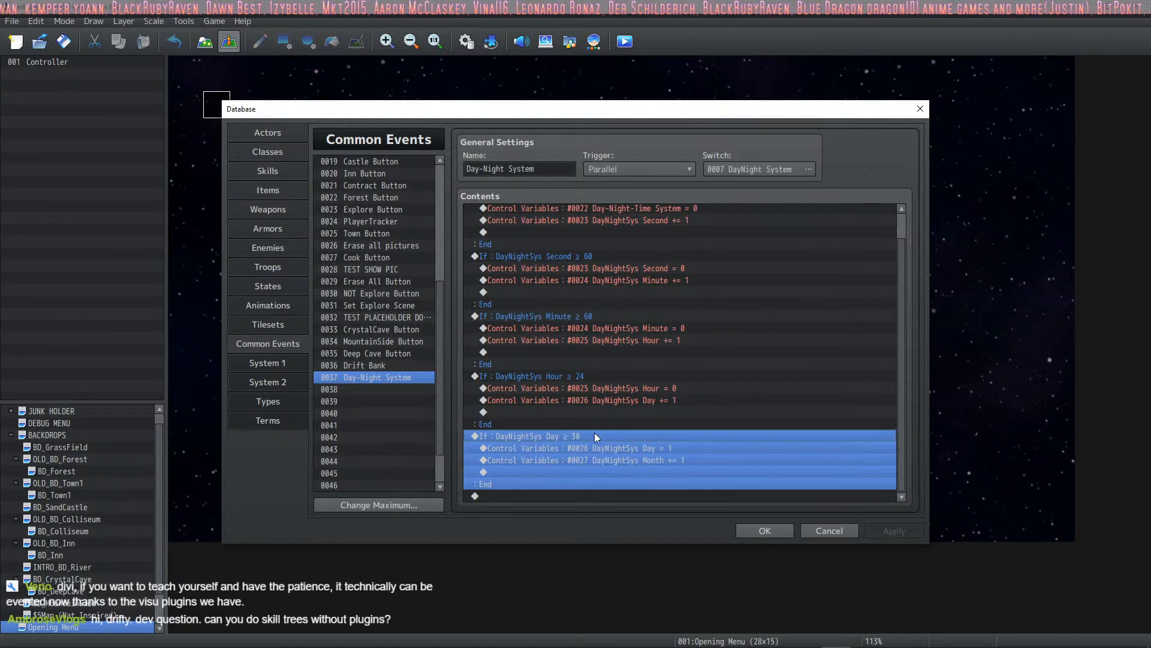
left_click(538, 497)
key("ctrl+v")
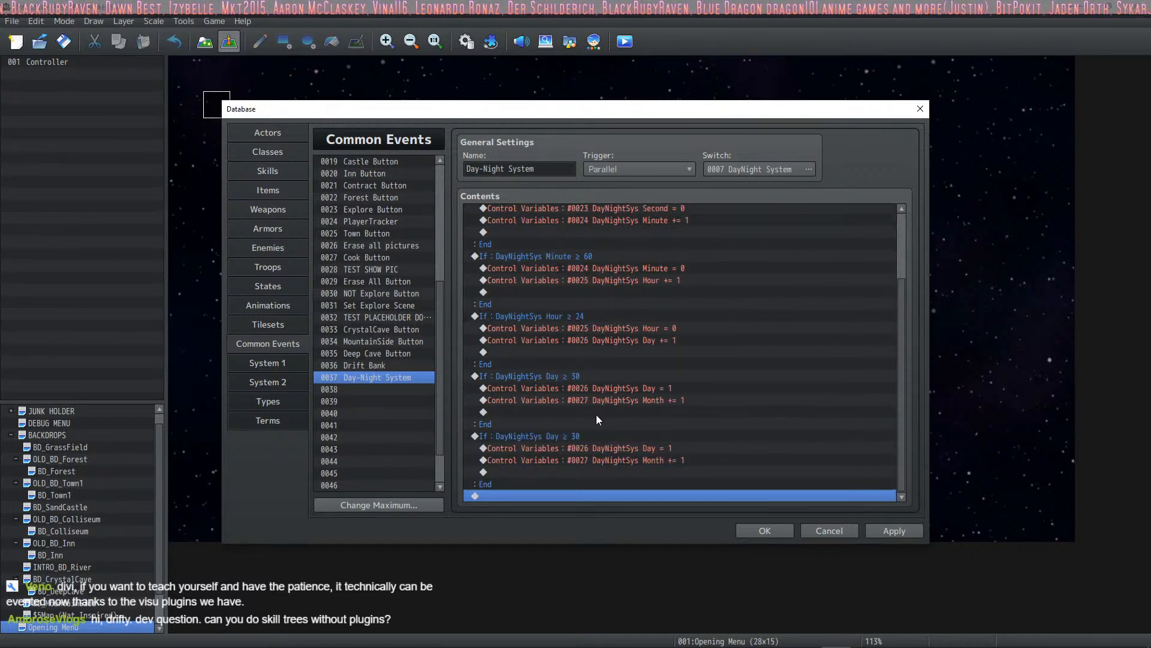
left_click(577, 438)
right_click(581, 437)
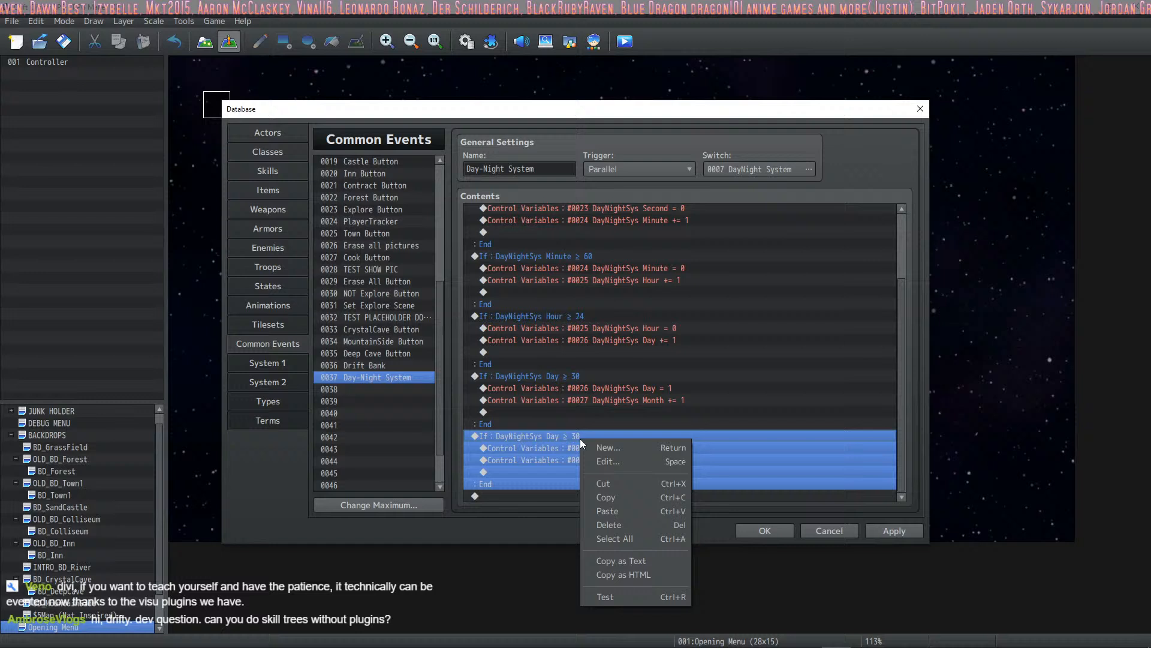
left_click(602, 461)
left_click(775, 451)
Review the second, minute, hour and day conditional branches of the Day-Night System event.
scroll(621, 321, "up", 3)
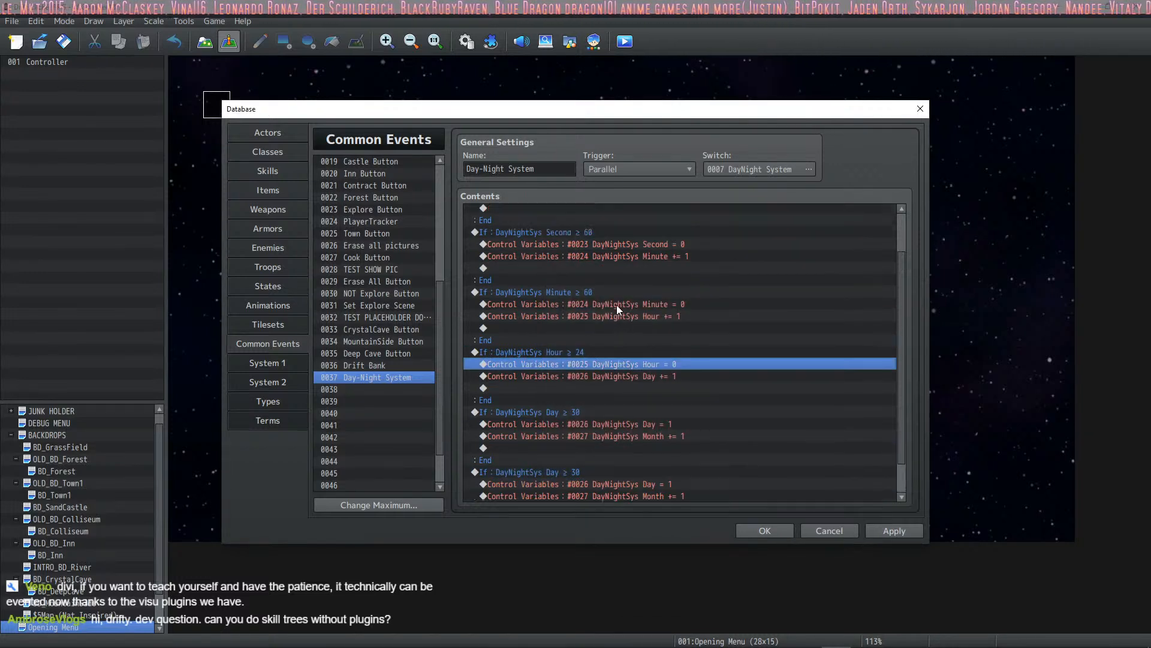
left_click(606, 221)
left_click(592, 282)
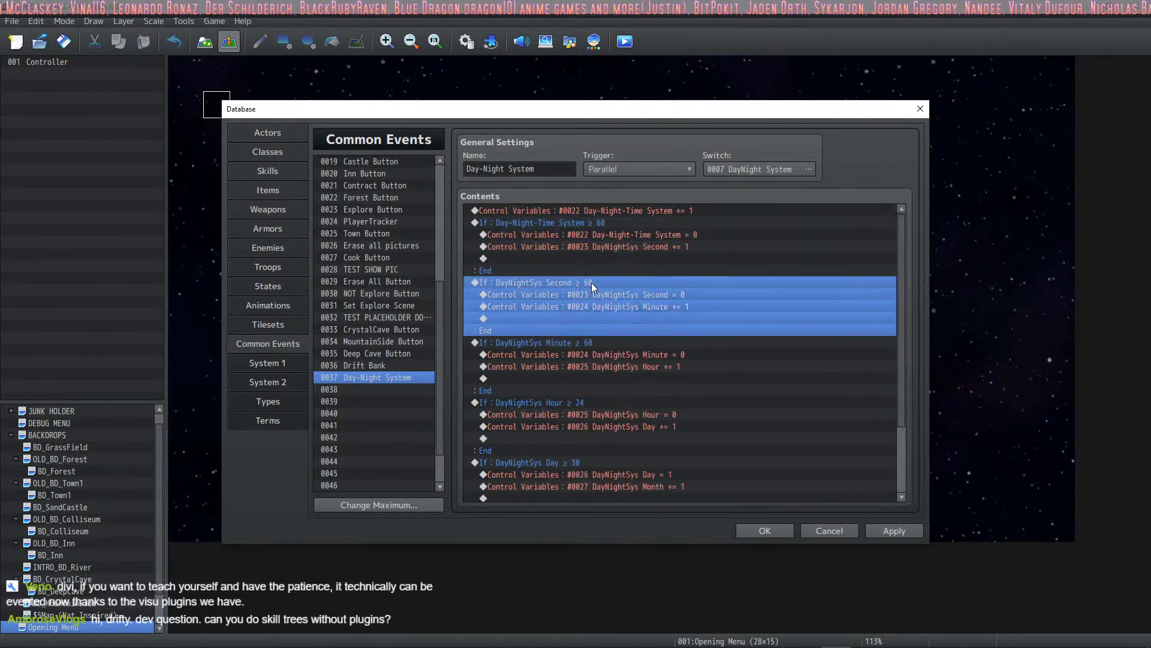
scroll(588, 299, "down", 1)
left_click(582, 331)
left_click(573, 387)
scroll(576, 388, "down", 3)
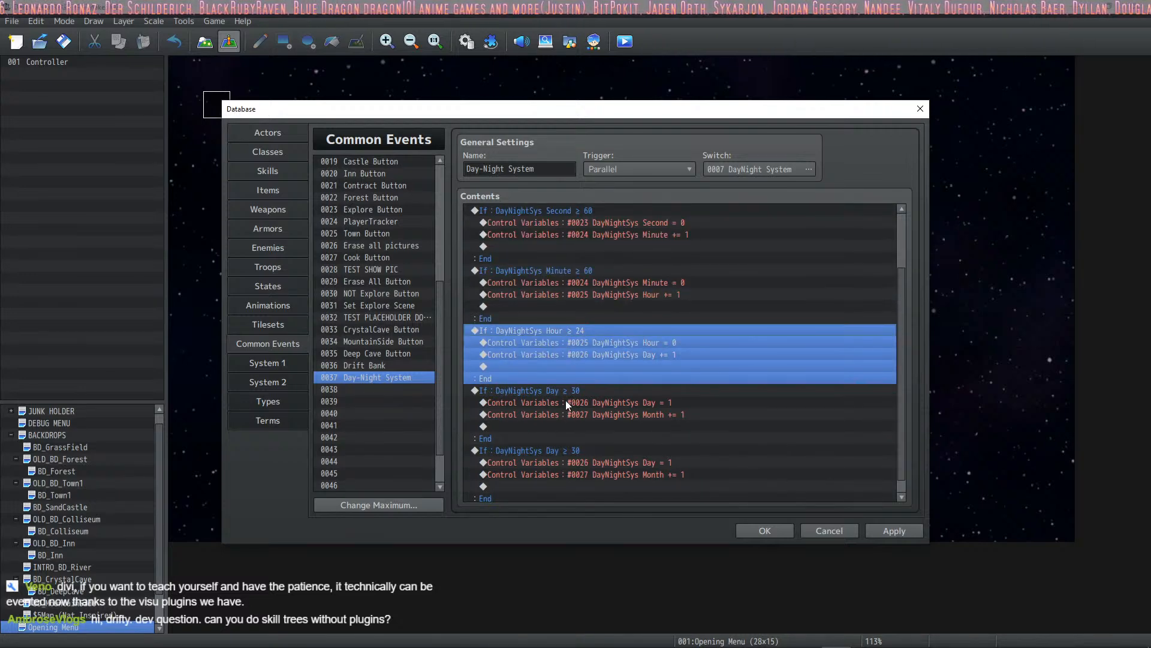
left_click(575, 383)
Change the duplicated last branch's condition to variable 0027 DayNightSys Month ≥ 12.
left_click(569, 436)
right_click(570, 435)
left_click(603, 460)
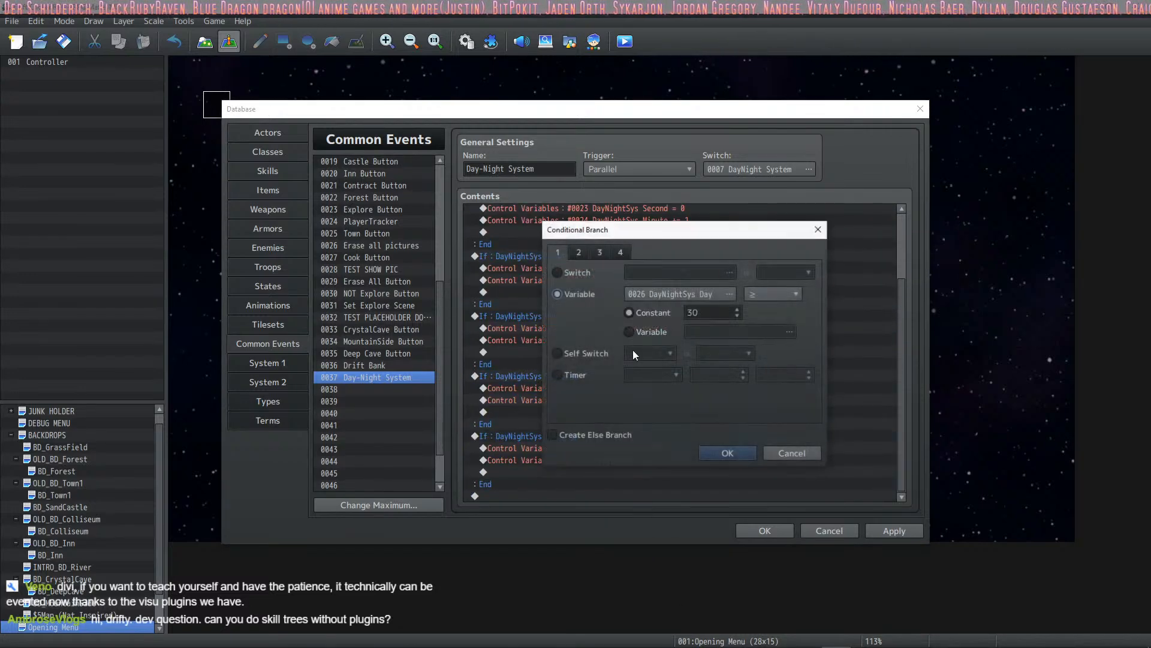
left_click(728, 294)
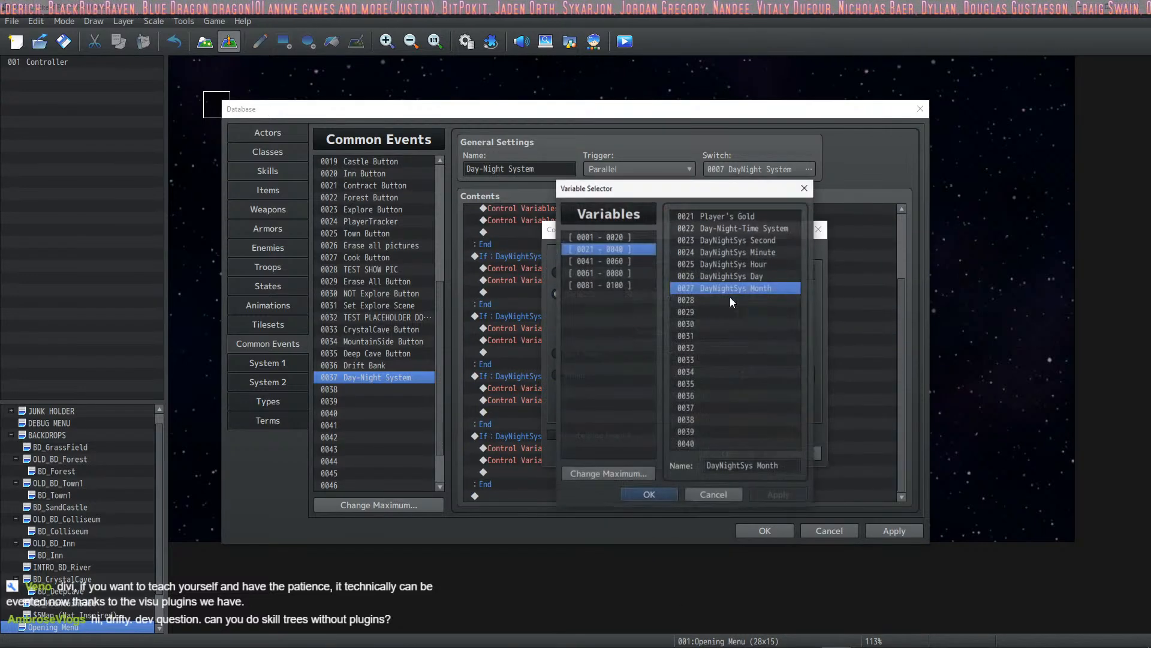
left_click(650, 494)
double_click(697, 312)
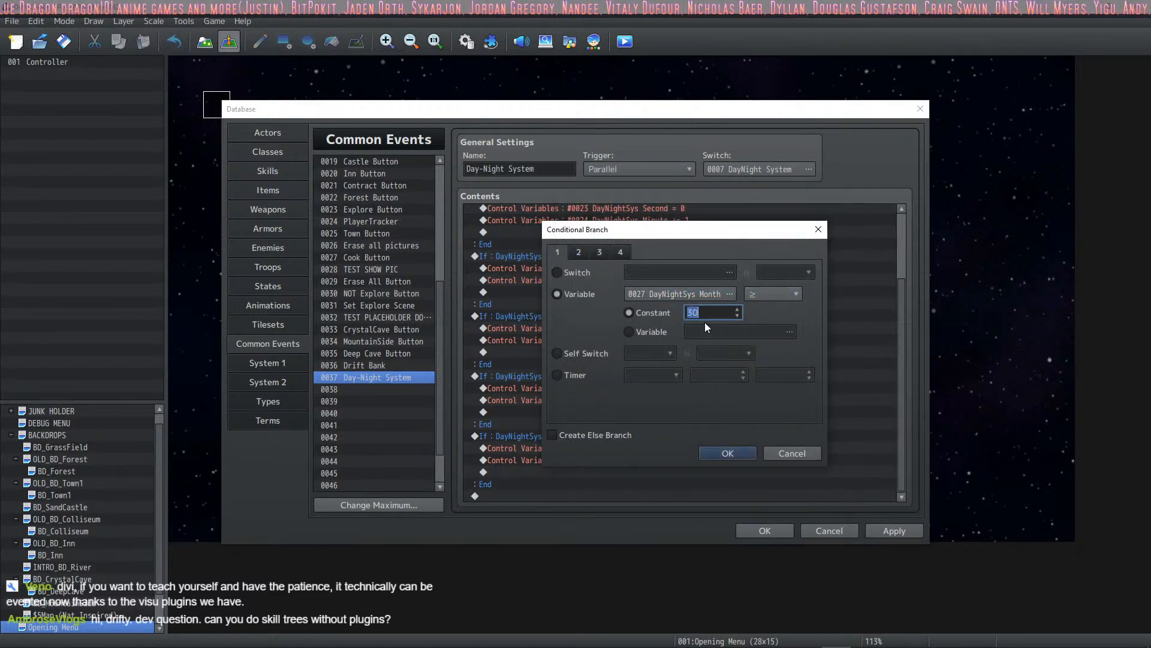
type("12")
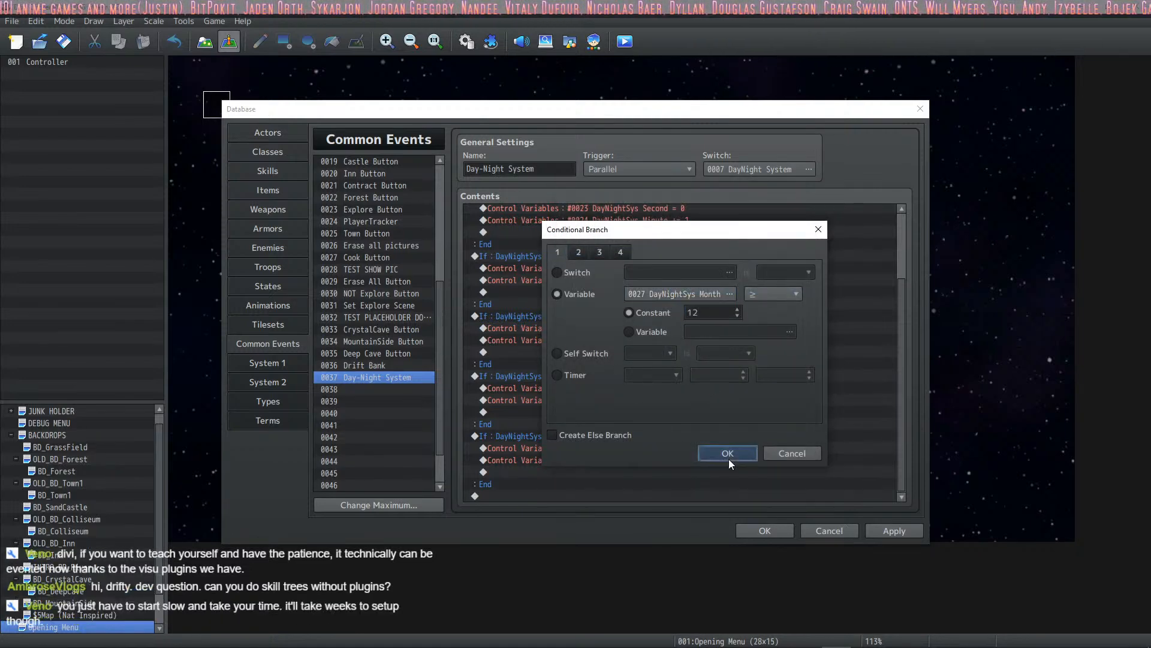
left_click(728, 454)
left_click(650, 447)
right_click(649, 447)
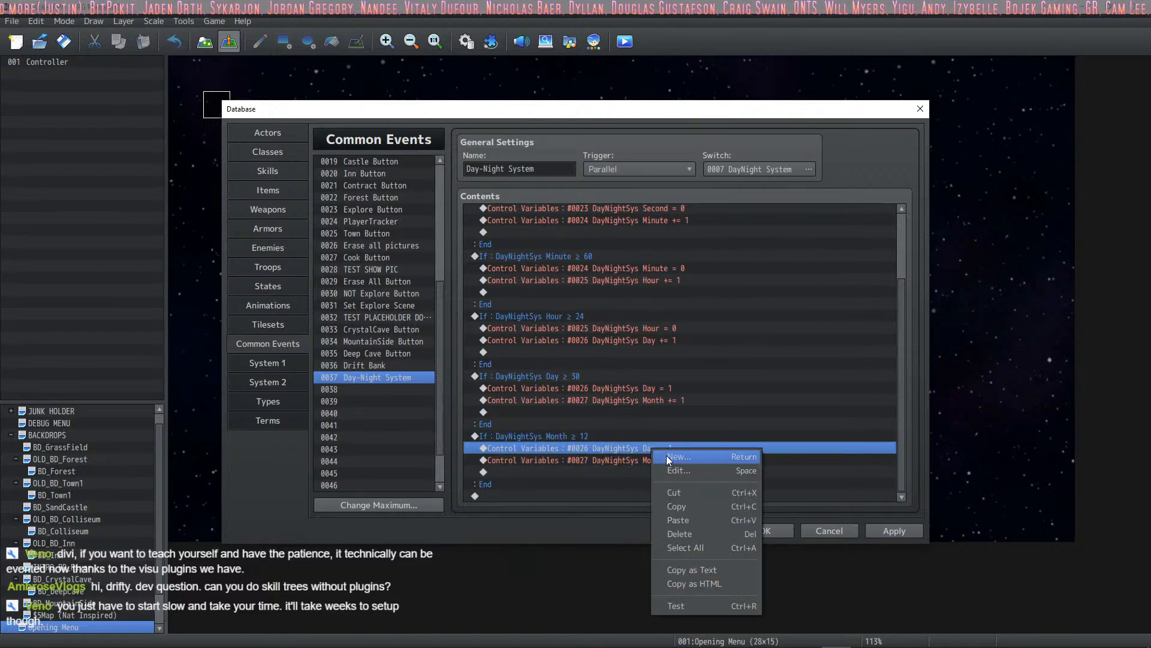
left_click(667, 455)
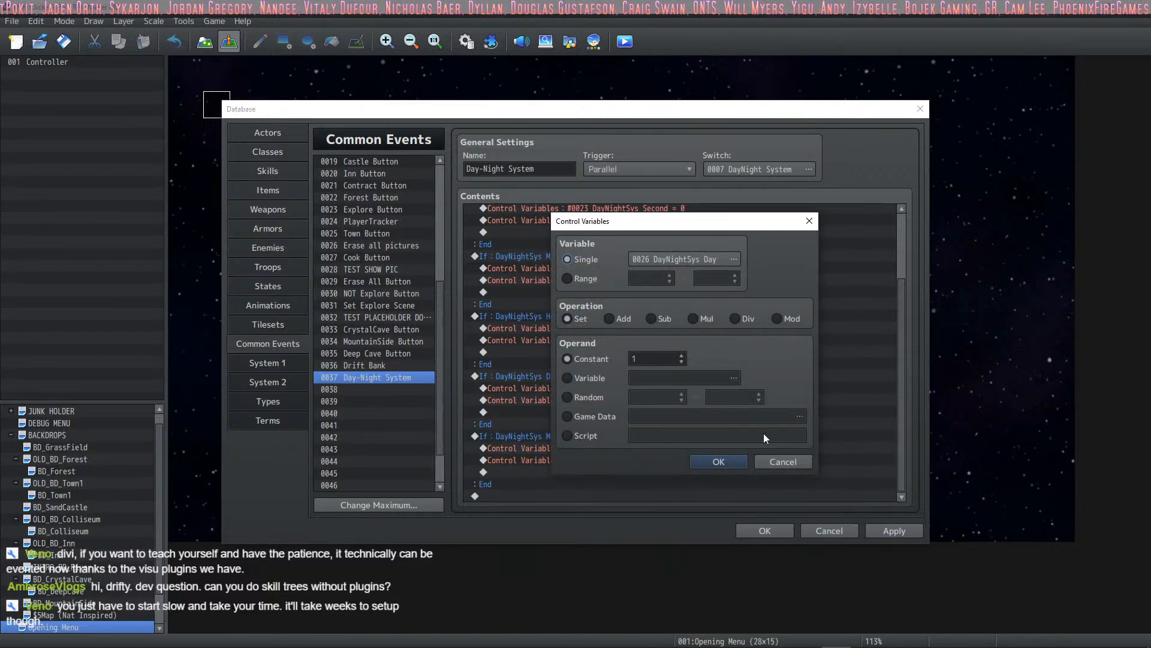
left_click(743, 460)
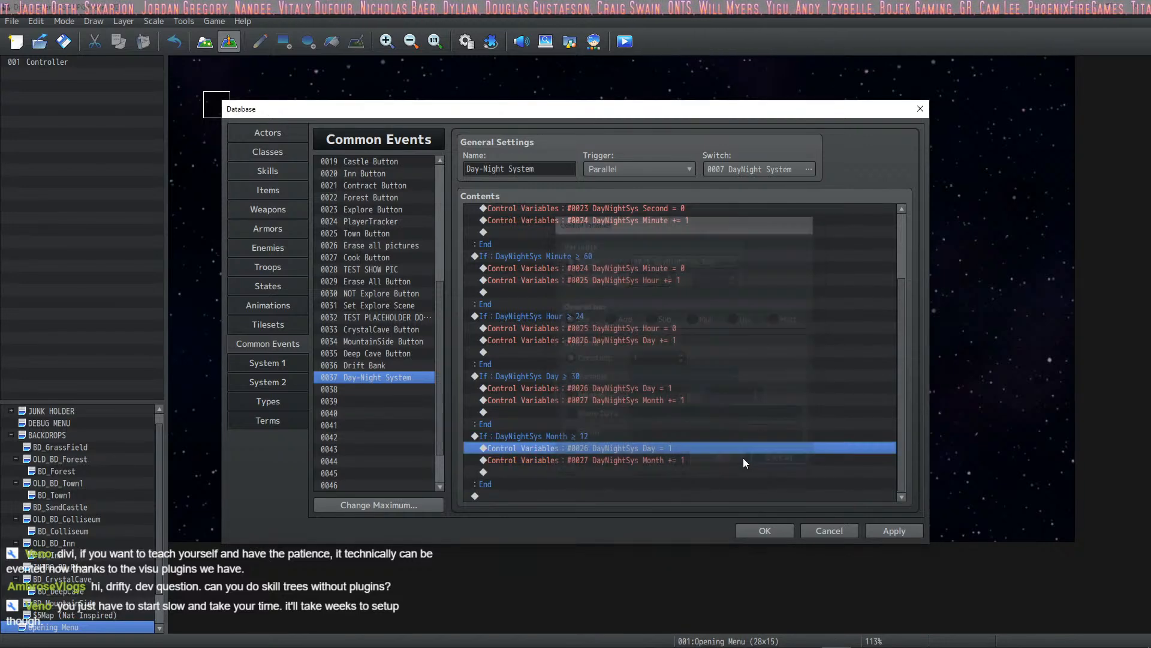
Change the first command in the Month ≥ 12 branch so it sets 0027 DayNightSys Month to 1.
right_click(664, 448)
left_click(686, 470)
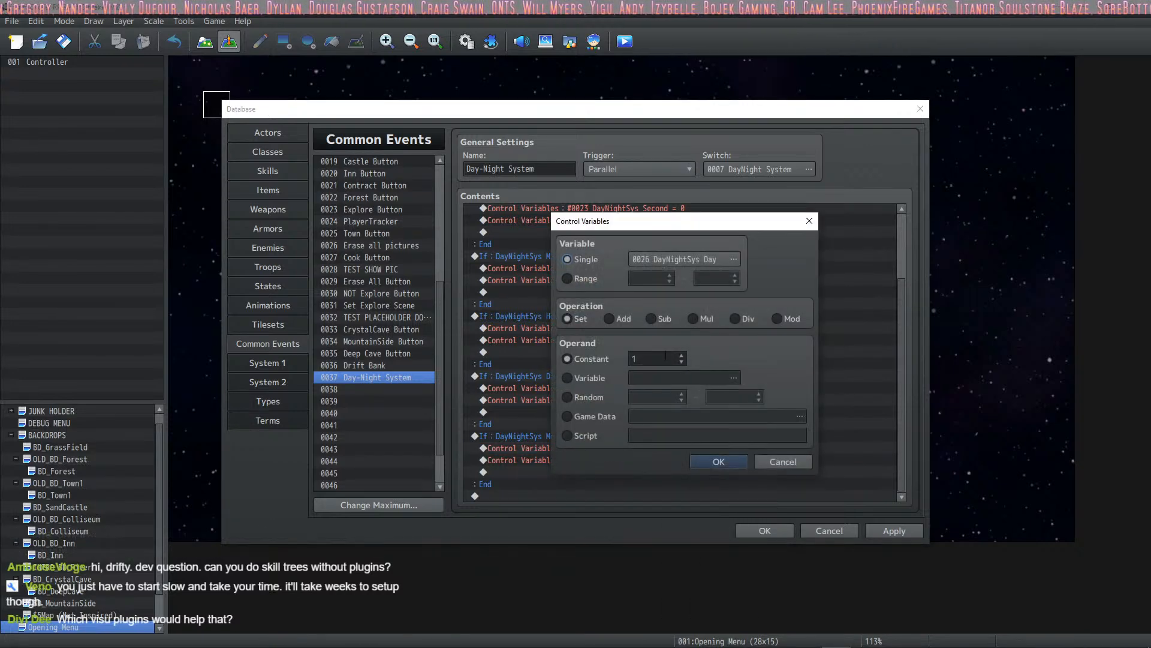
left_click(709, 260)
left_click(714, 288)
left_click(660, 495)
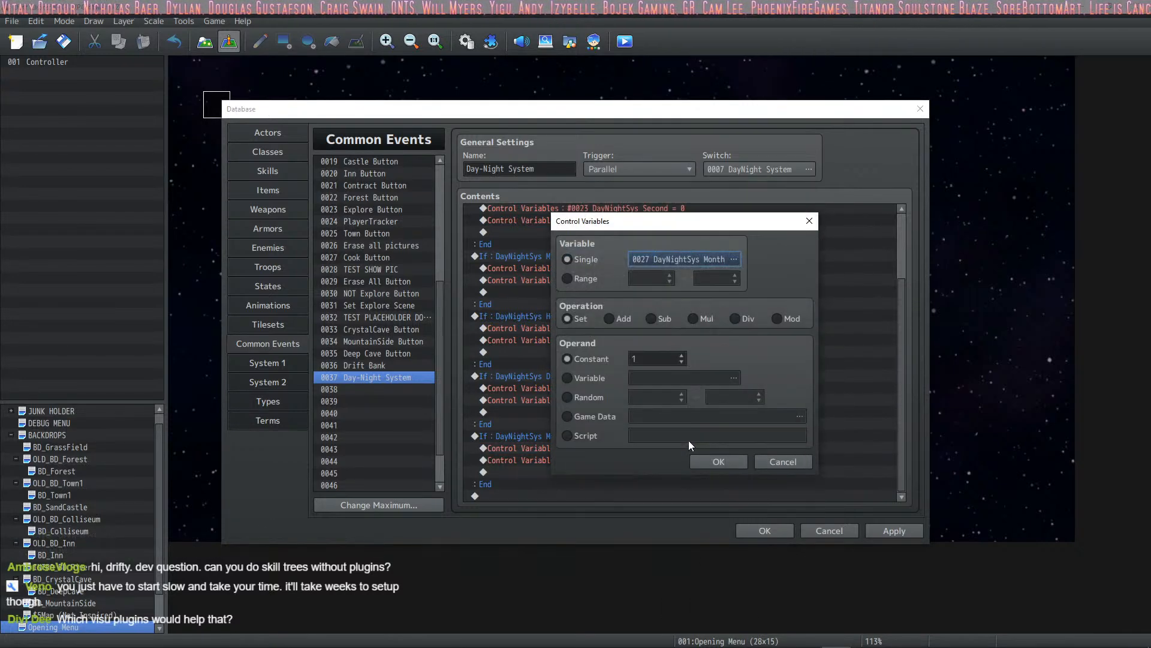
left_click(742, 462)
Name variable 0028 "DayNightSys Year" while editing the second command of the Month ≥ 12 branch, and apply the name.
left_click(620, 461)
right_click(632, 463)
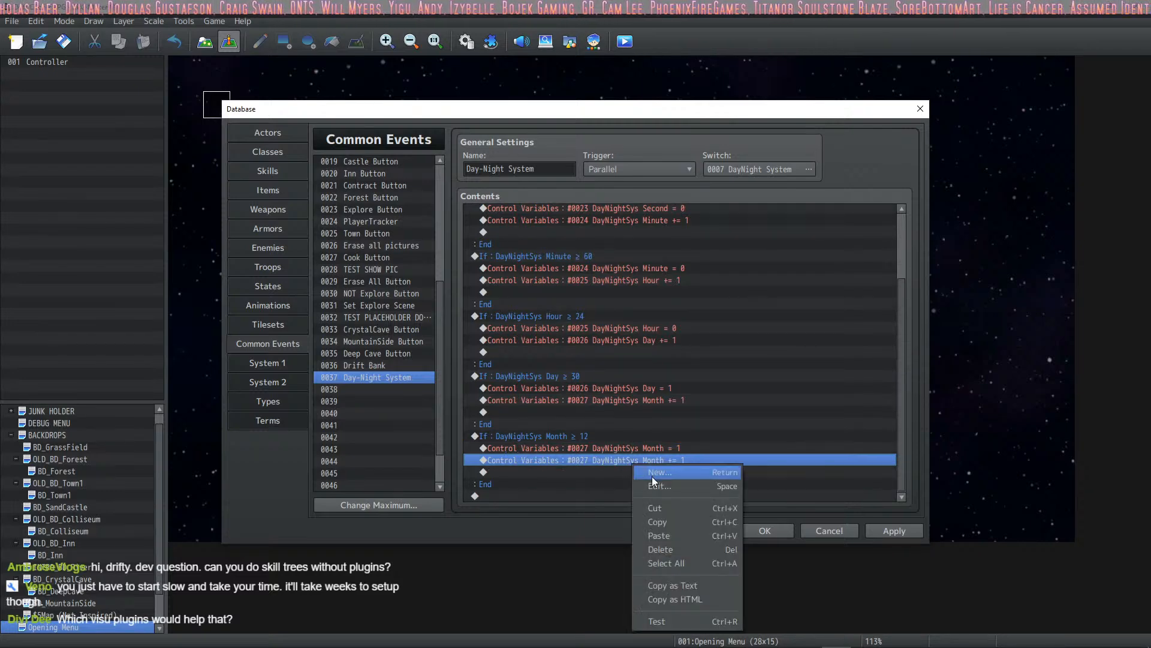
left_click(660, 470)
left_click(689, 264)
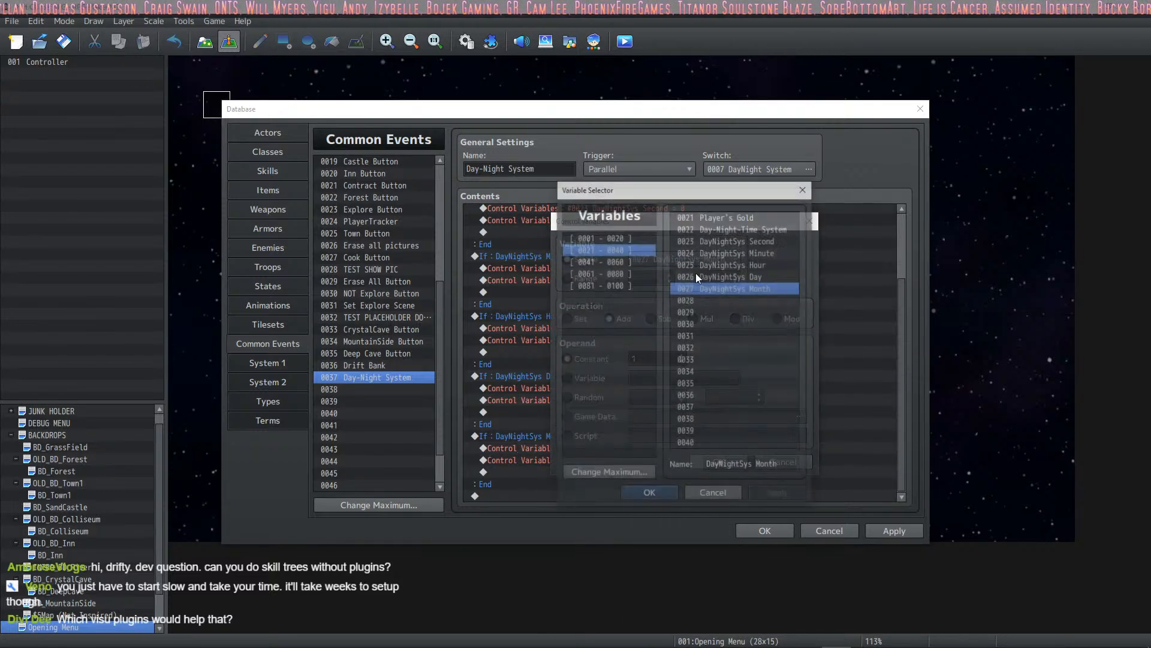
left_click(732, 299)
left_click(722, 466)
type("DayNightSys")
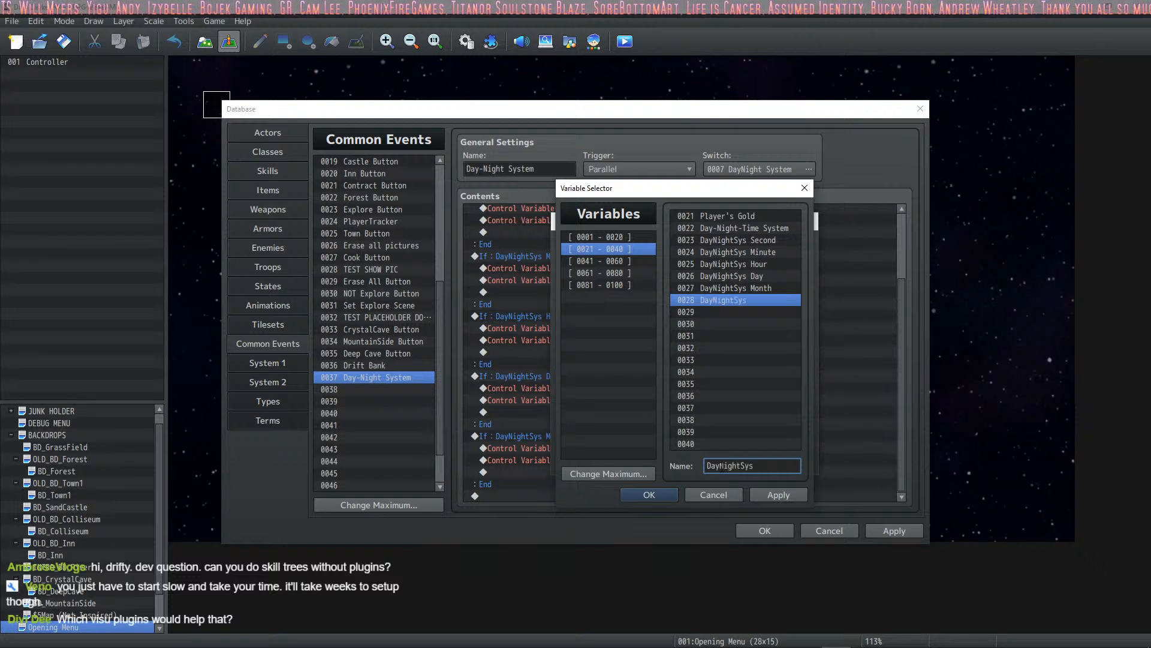
type(" Year")
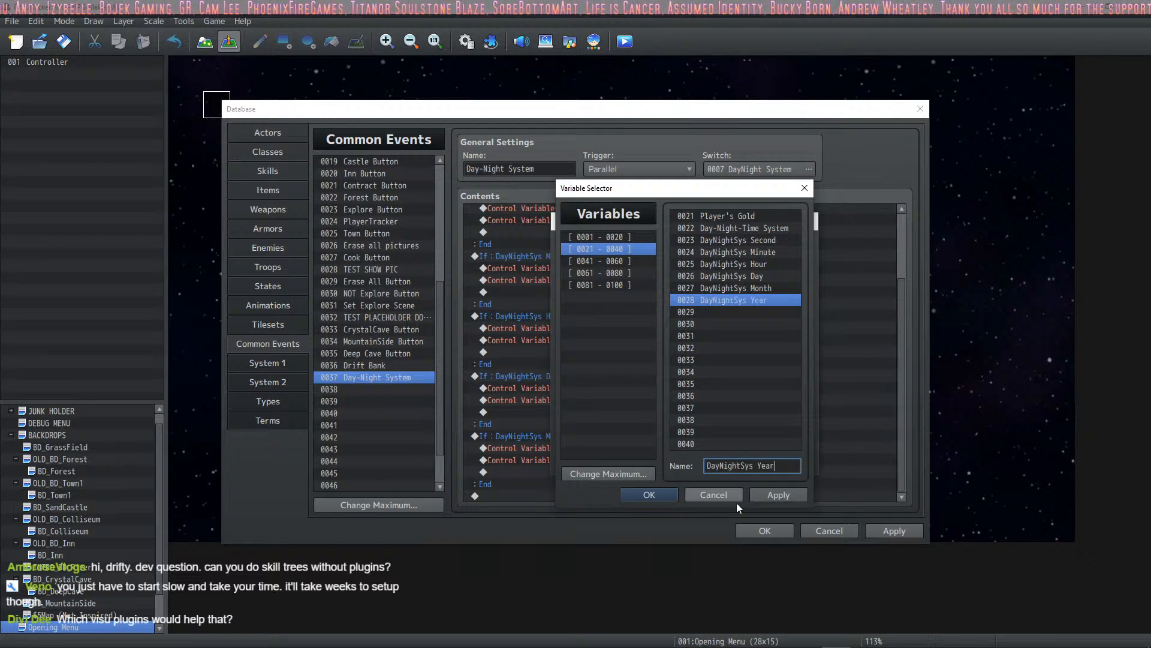
left_click(774, 500)
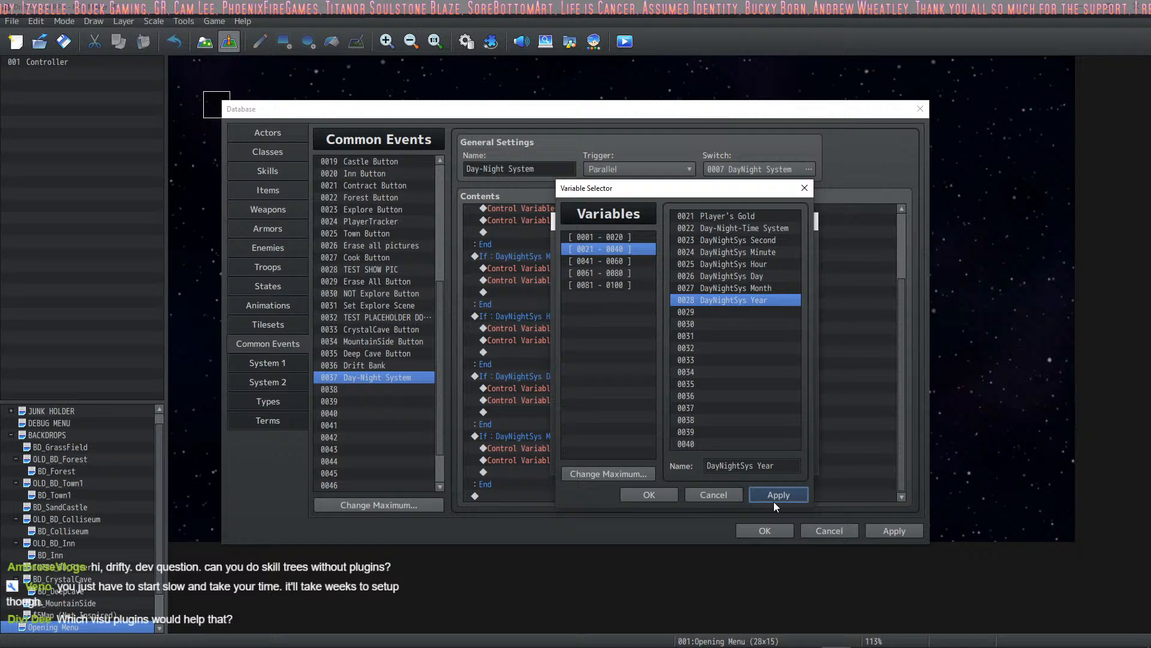
Make that second command add 1 to 0028 DayNightSys Year and apply the database changes.
left_click(652, 491)
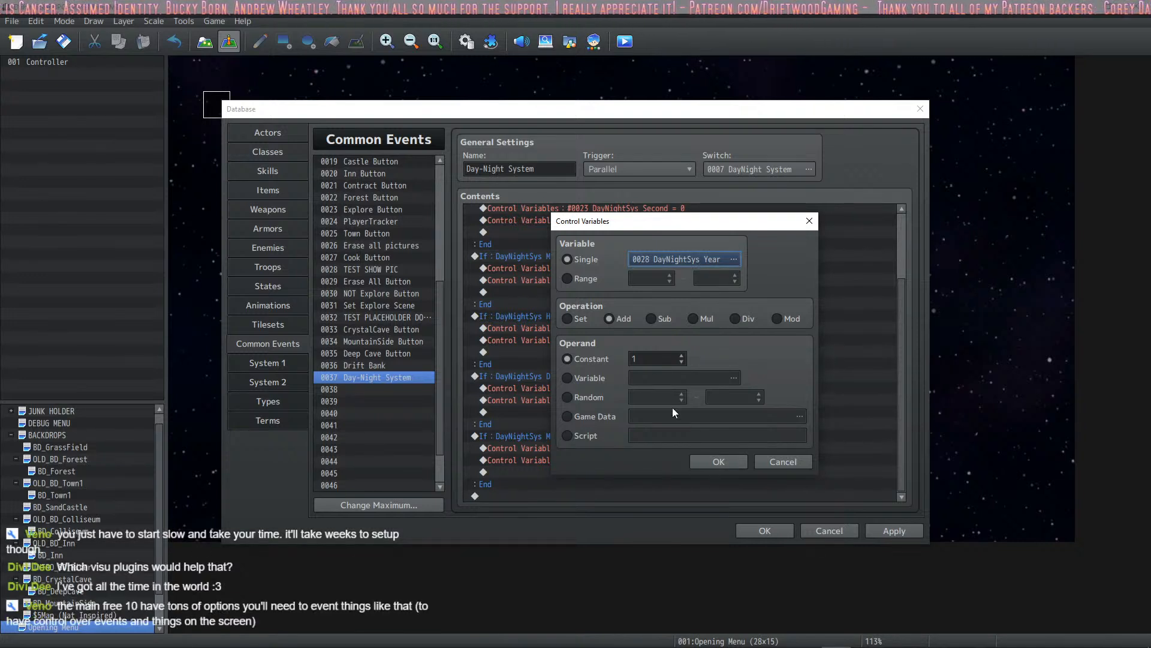
left_click(717, 460)
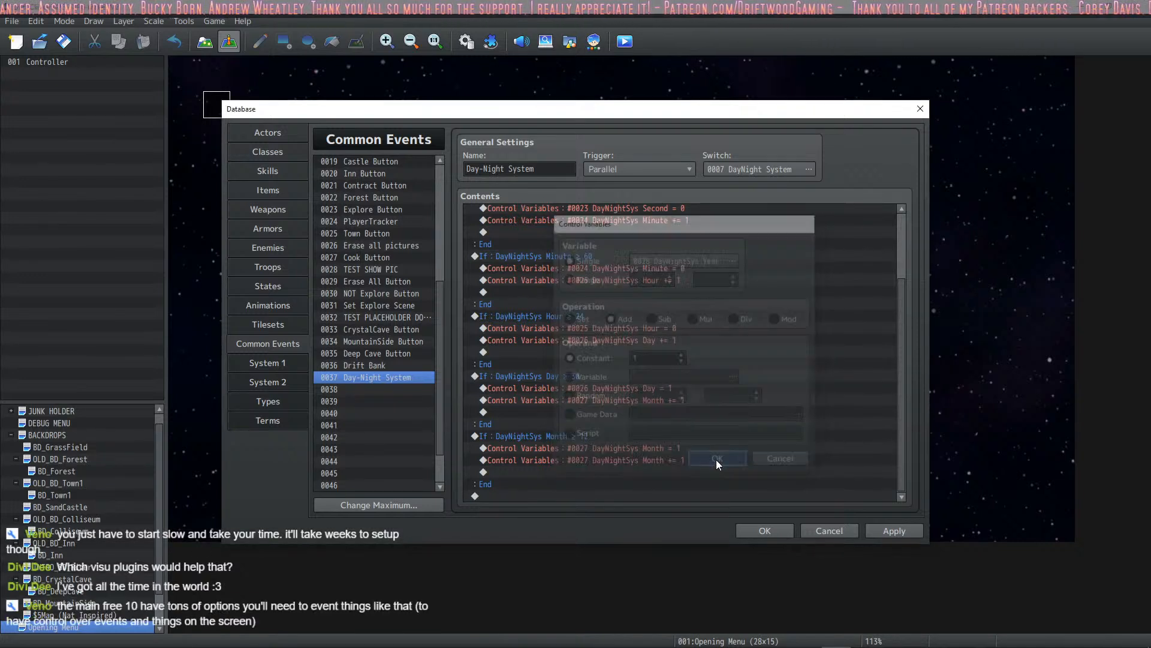
left_click(892, 531)
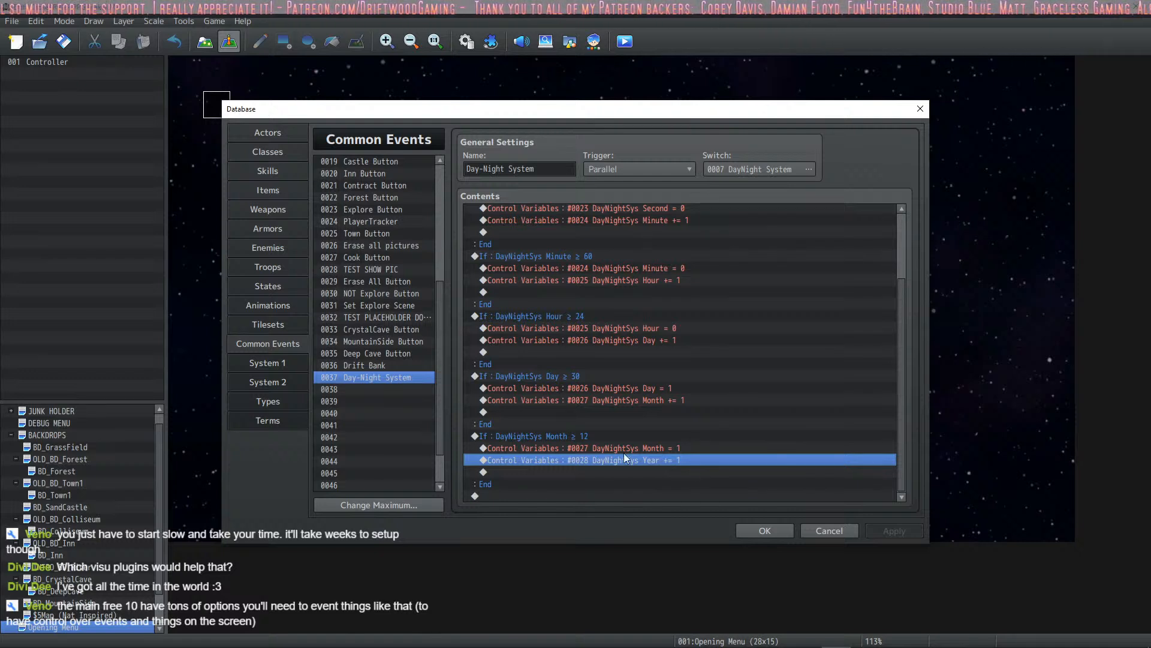
Paste the DayNightSys Year += 1 command into the INITIALIZE NEW GAME event, above the Meat item change.
scroll(396, 240, "up", 5)
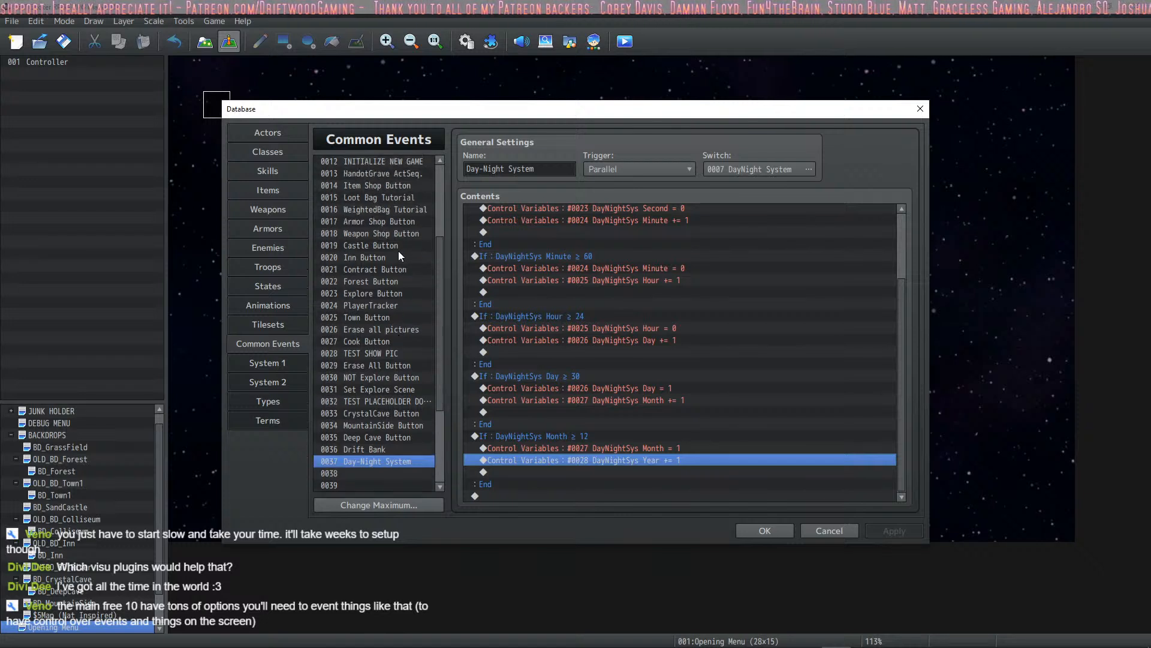
left_click(383, 245)
left_click(557, 271)
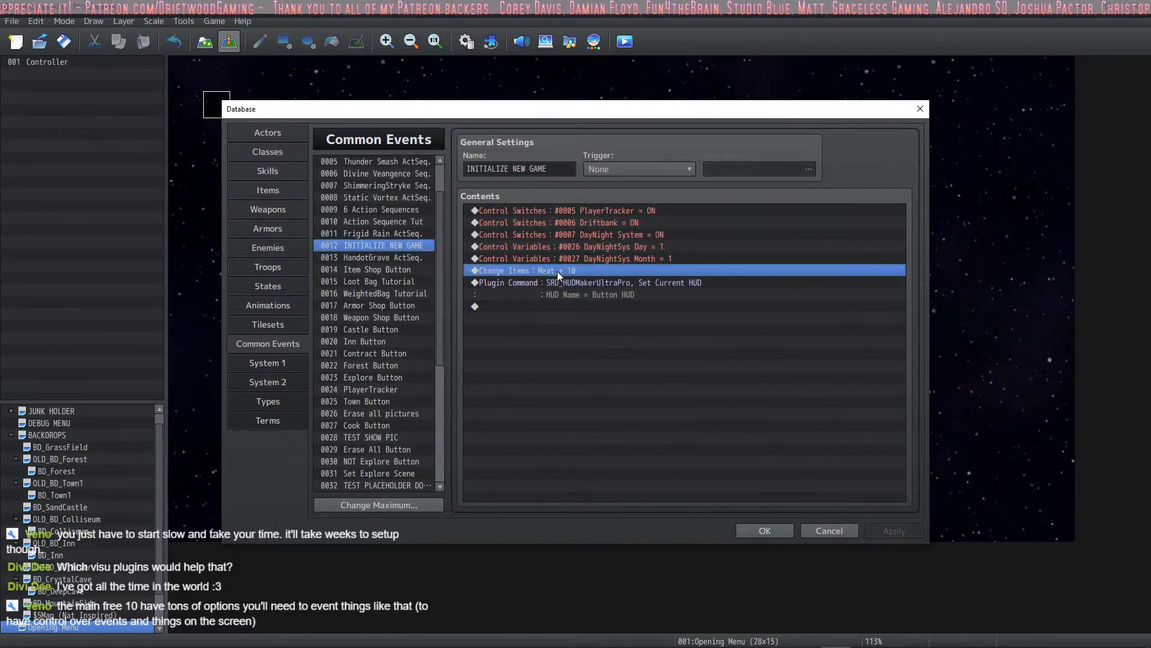
type("Control Variables : #0028 DayNightSys Year += 1")
Change the pasted command so it sets DayNightSys Year to 1, and apply the changes.
right_click(689, 270)
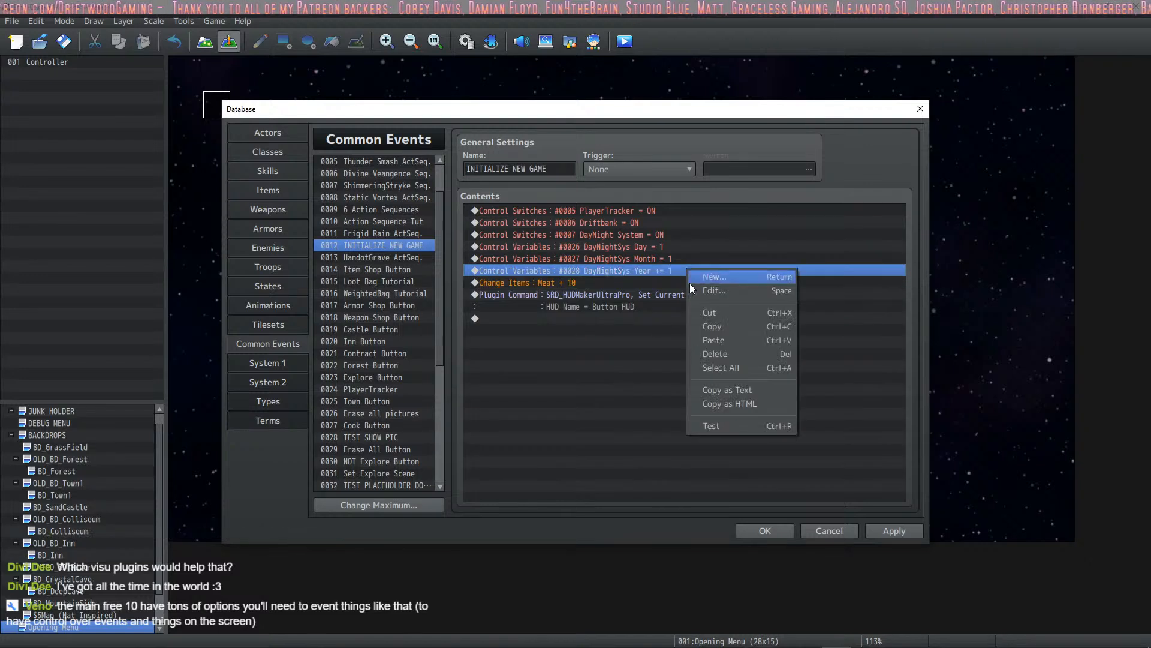
left_click(691, 285)
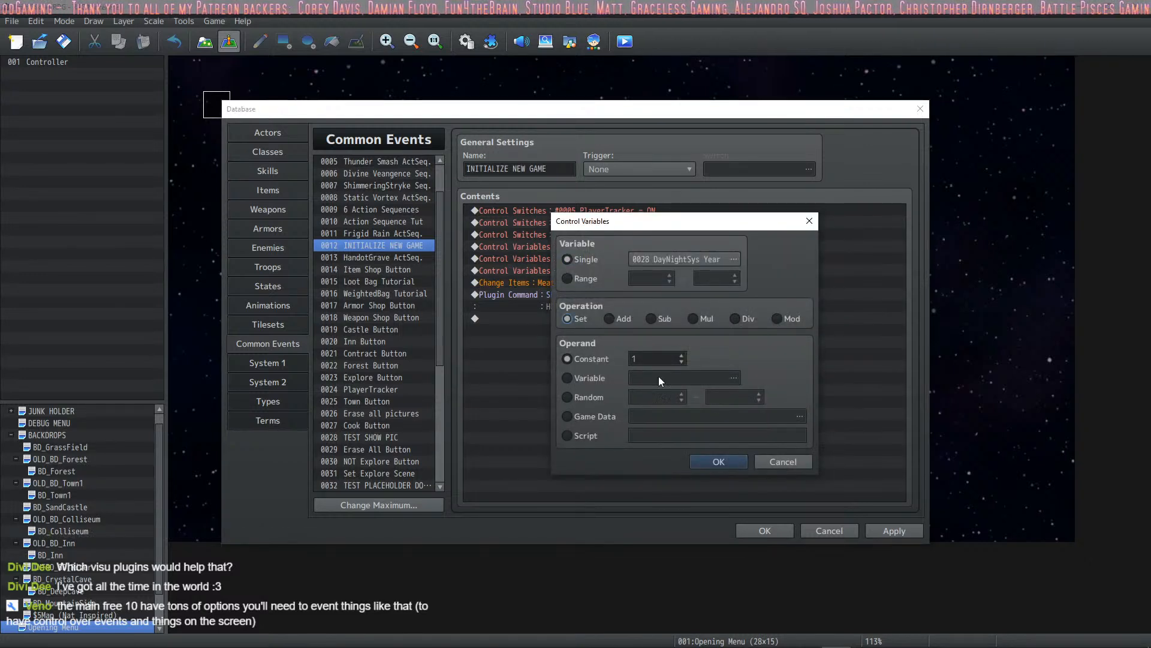
left_click(721, 467)
left_click(887, 532)
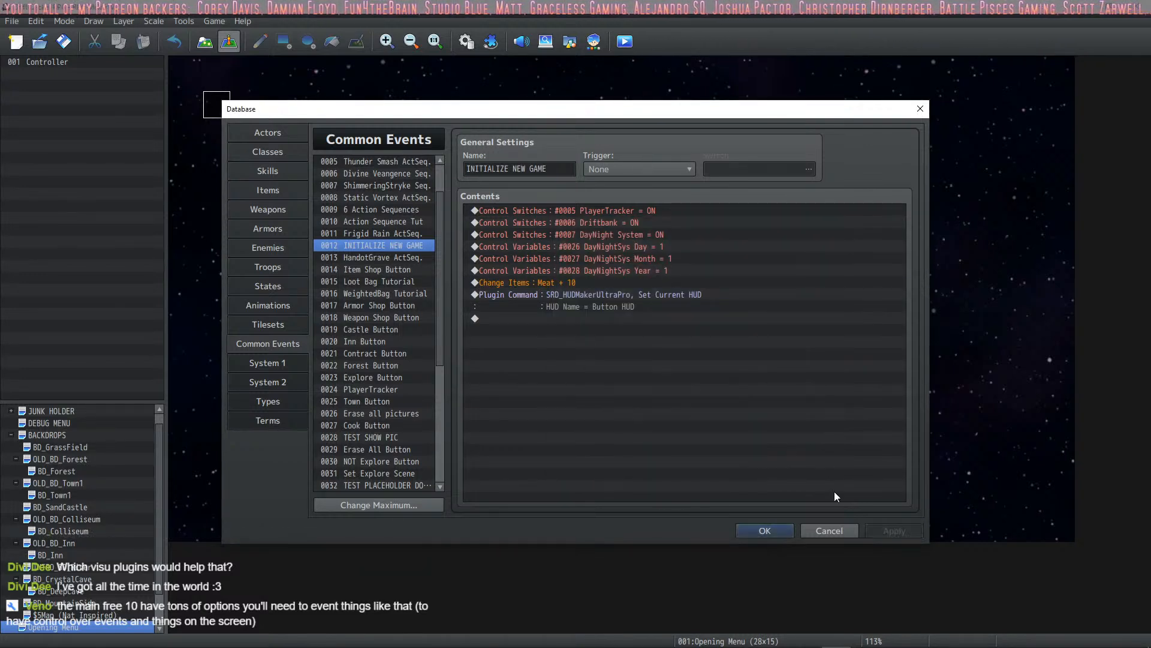
Check the starting Day, Month and Year commands in the INITIALIZE NEW GAME event.
left_click(667, 245)
left_click(668, 257)
left_click(658, 269)
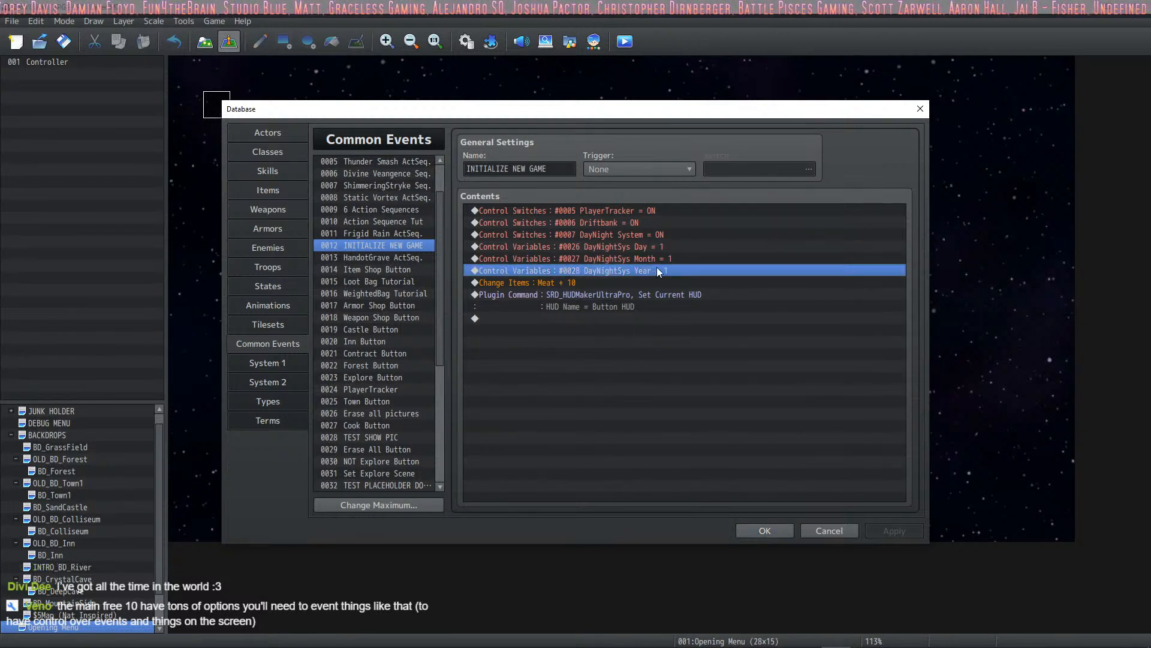
Open the Day-Night System common event and check the Month and Year commands in its Month ≥ 12 branch.
scroll(378, 288, "down", 2)
scroll(384, 287, "down", 4)
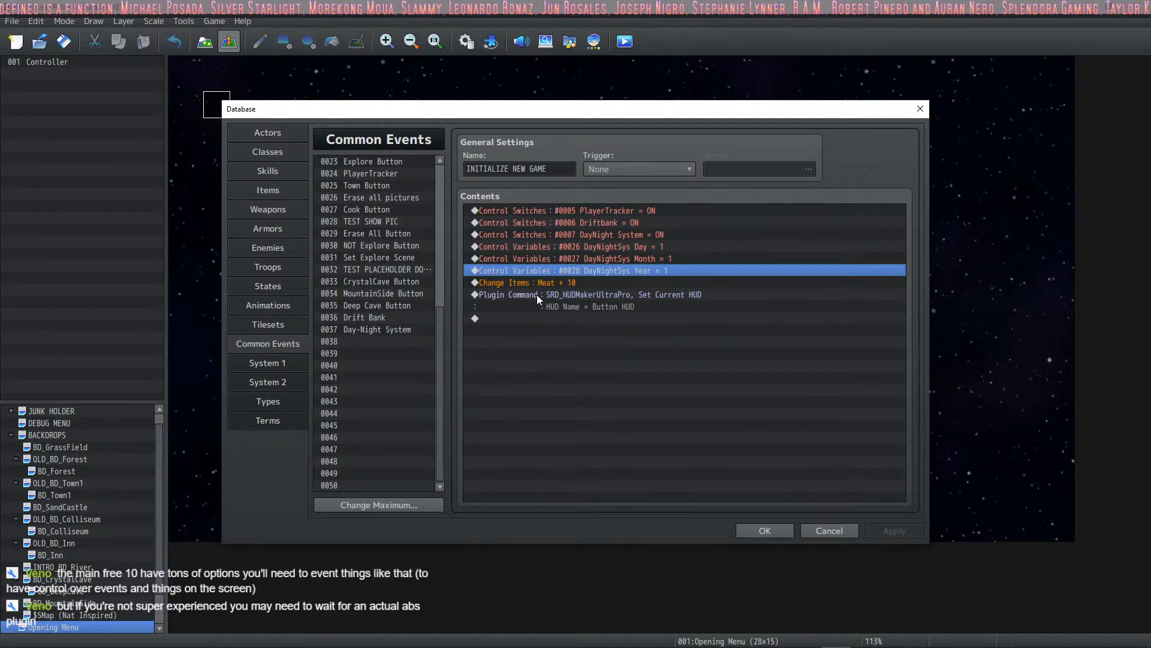
left_click(365, 330)
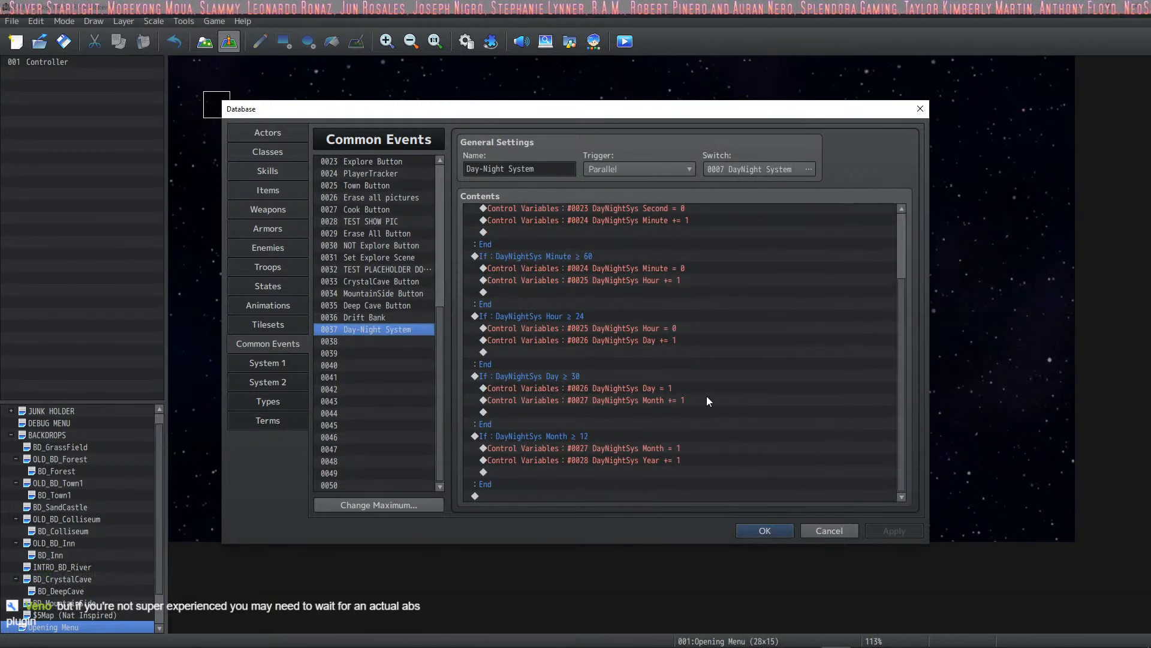
left_click(645, 448)
left_click(642, 462)
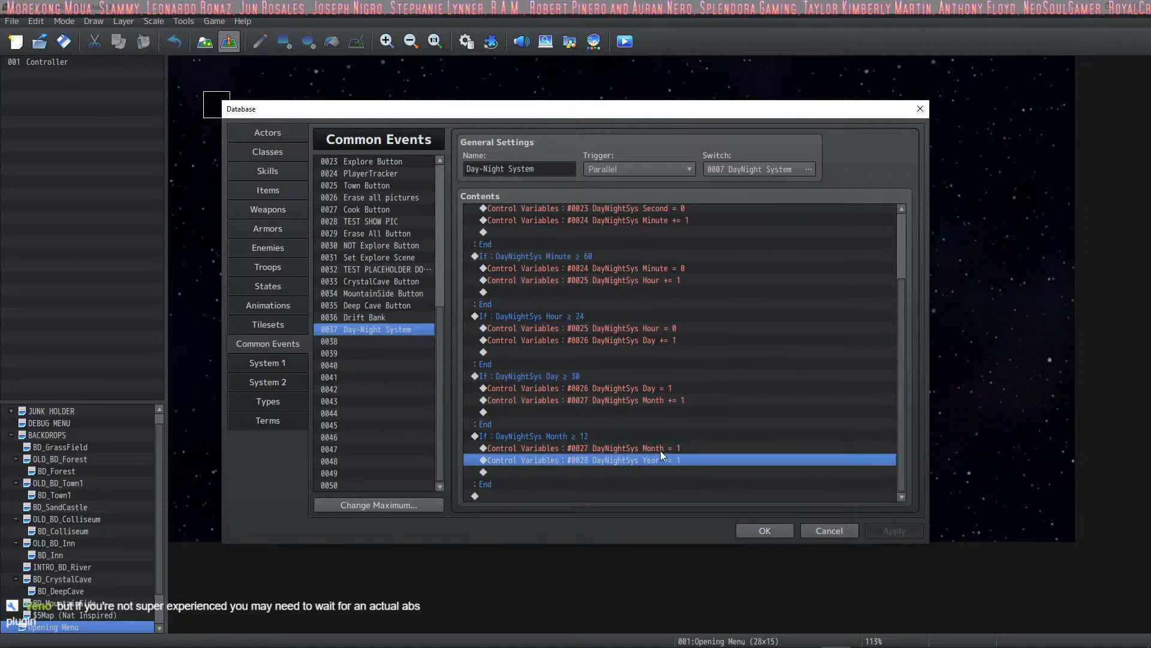
left_click(660, 451)
left_click(660, 460)
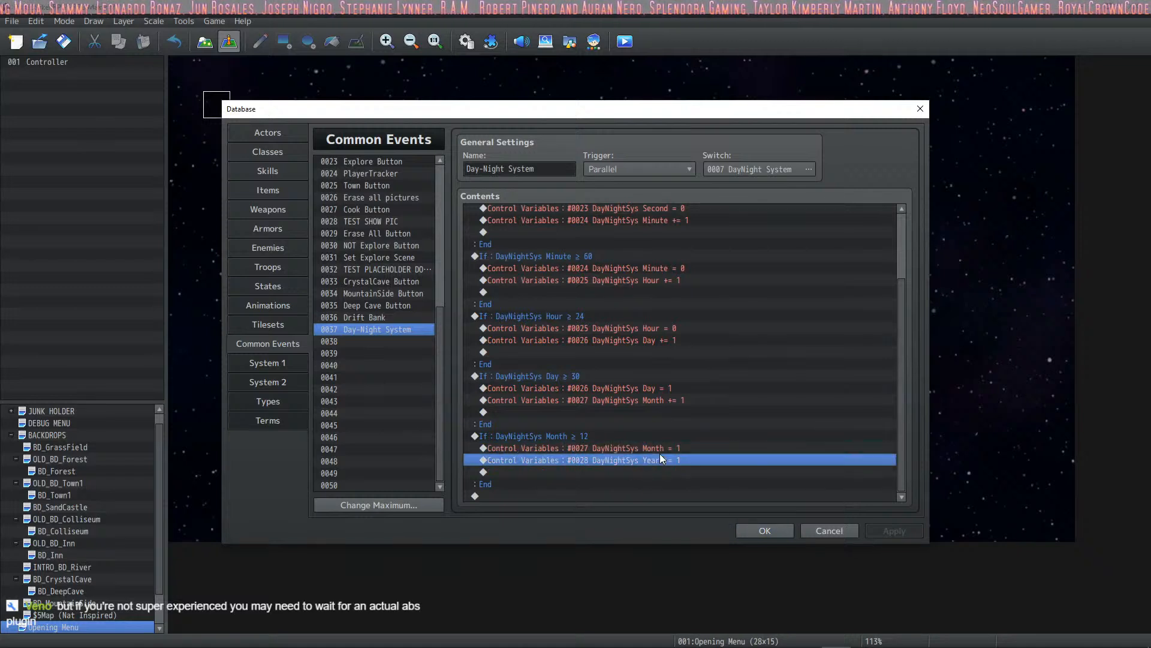
left_click(616, 436)
left_click(604, 458)
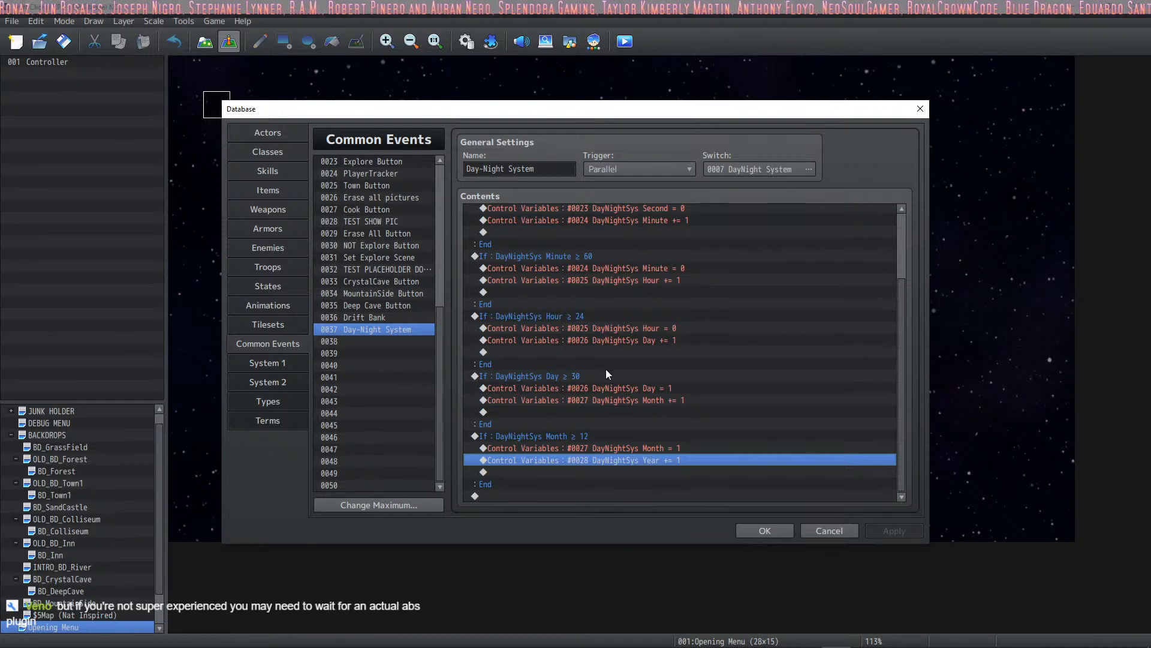
Review the Day-Night System event's branches in order, from the Day-Night-Time System counter through the Year increment.
scroll(606, 369, "up", 3)
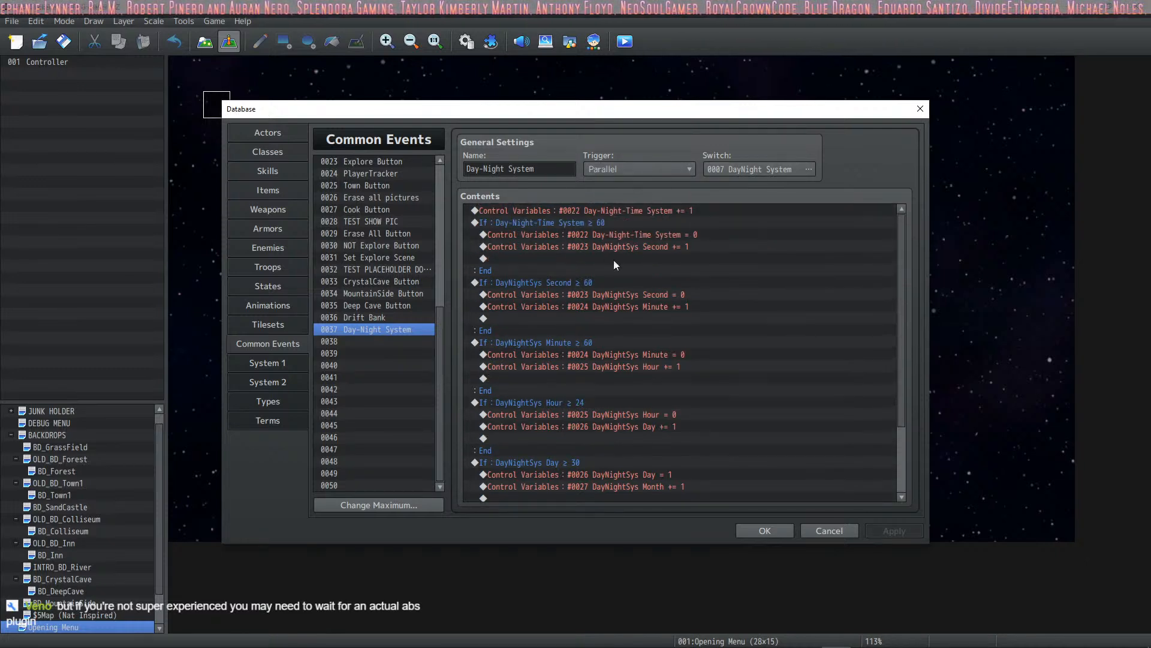
left_click(628, 211)
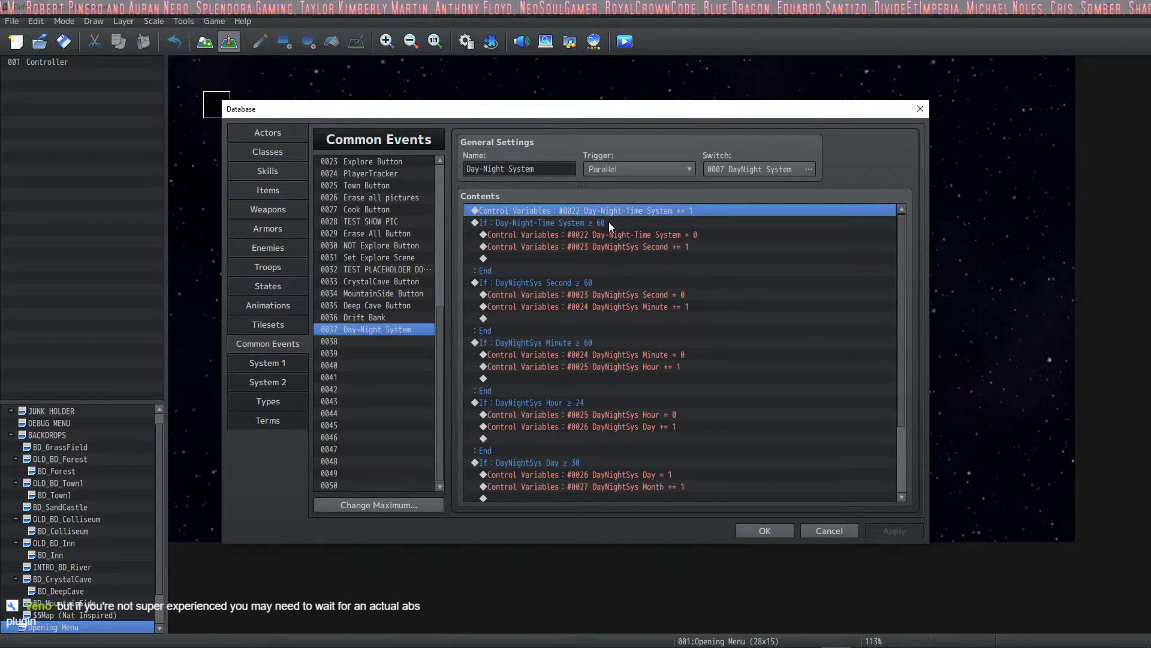
left_click(609, 222)
left_click(620, 235)
left_click(624, 250)
scroll(637, 261, "down", 1)
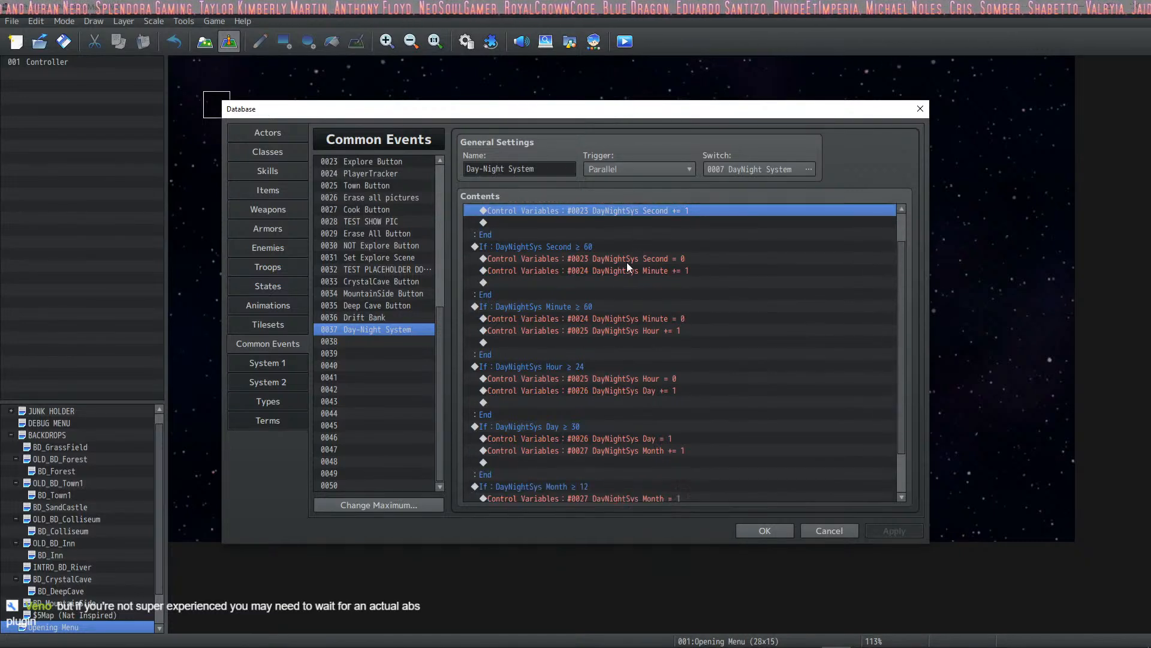
left_click(628, 262)
left_click(628, 268)
scroll(639, 258, "up", 1)
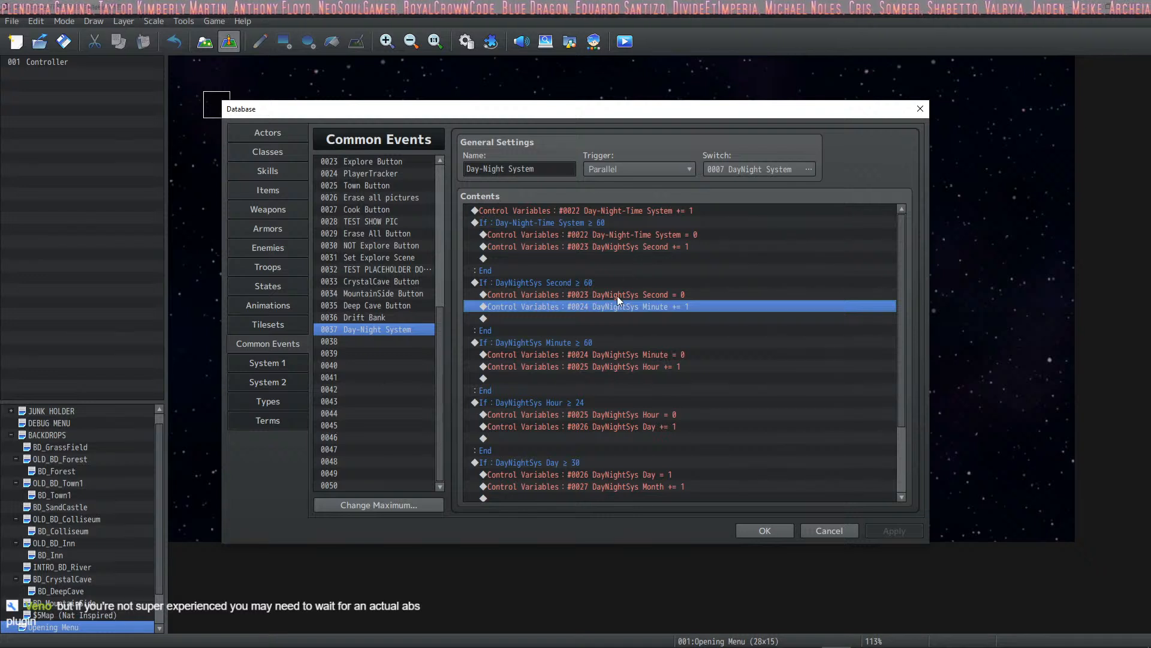
scroll(617, 300, "down", 2)
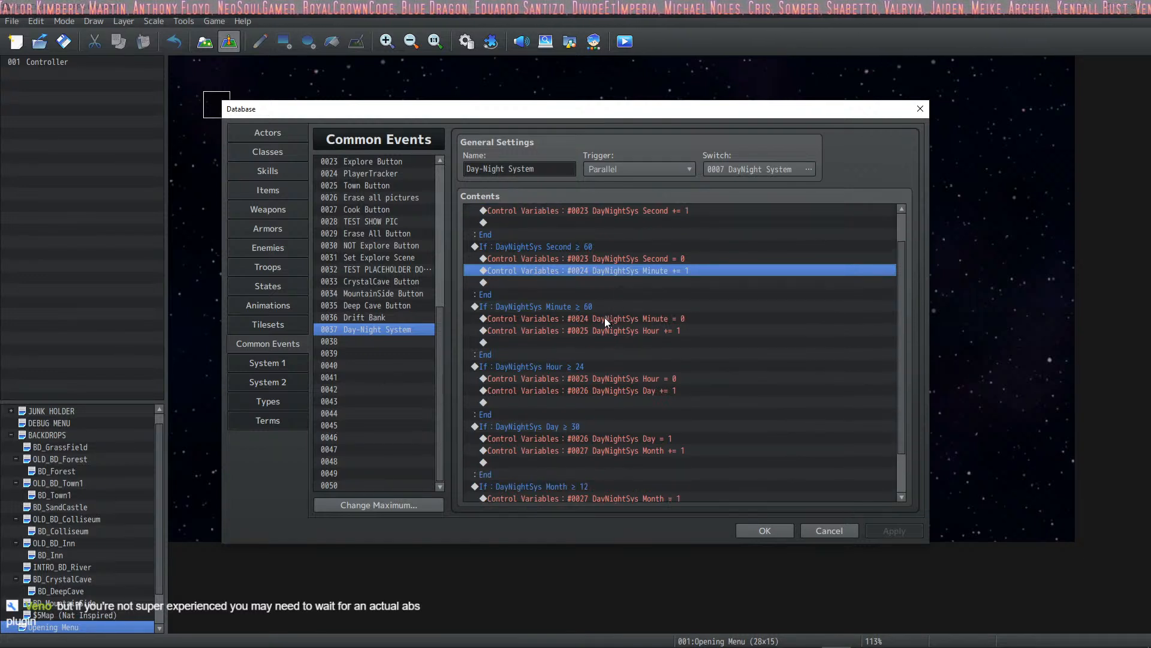
left_click(604, 318)
scroll(620, 330, "down", 4)
left_click(611, 329)
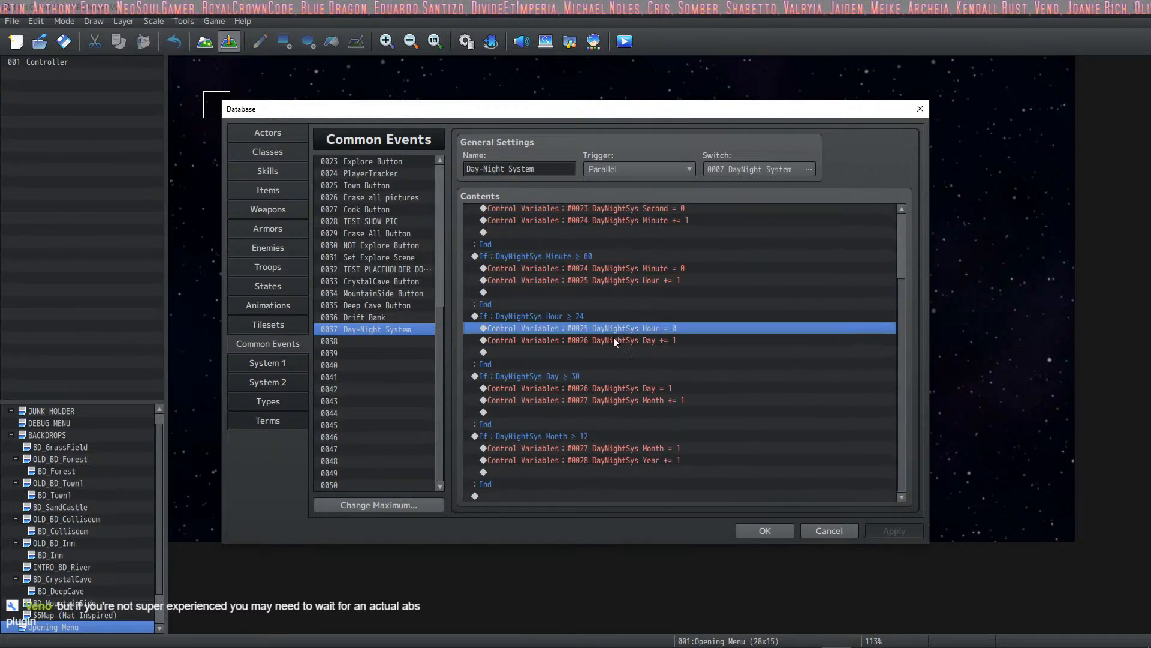
left_click(616, 341)
left_click(605, 376)
left_click(608, 387)
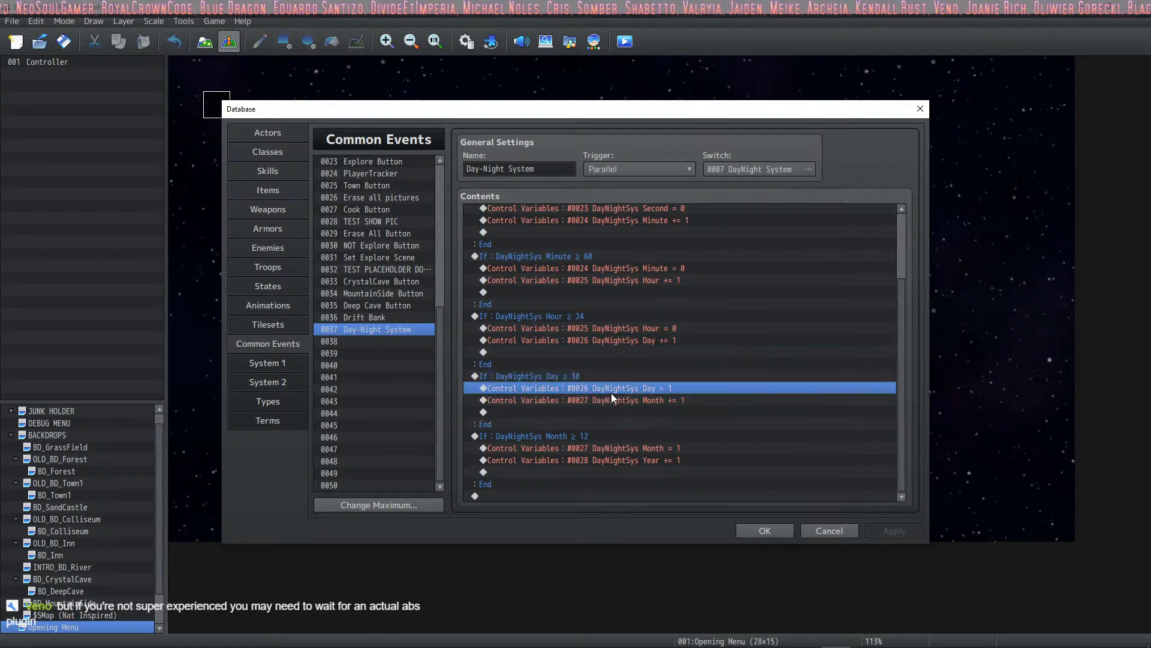
left_click(596, 451)
left_click(599, 460)
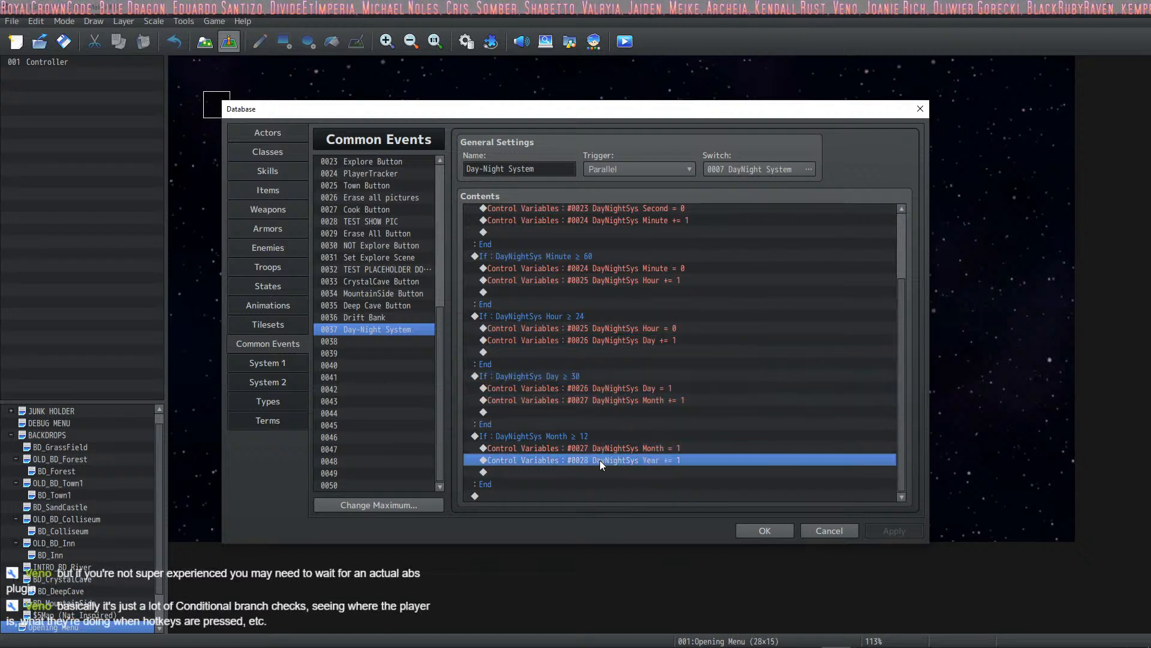
Close the database keeping its changes, switch to HUD Maker Ultra and bring up the Button HUD.
left_click(764, 531)
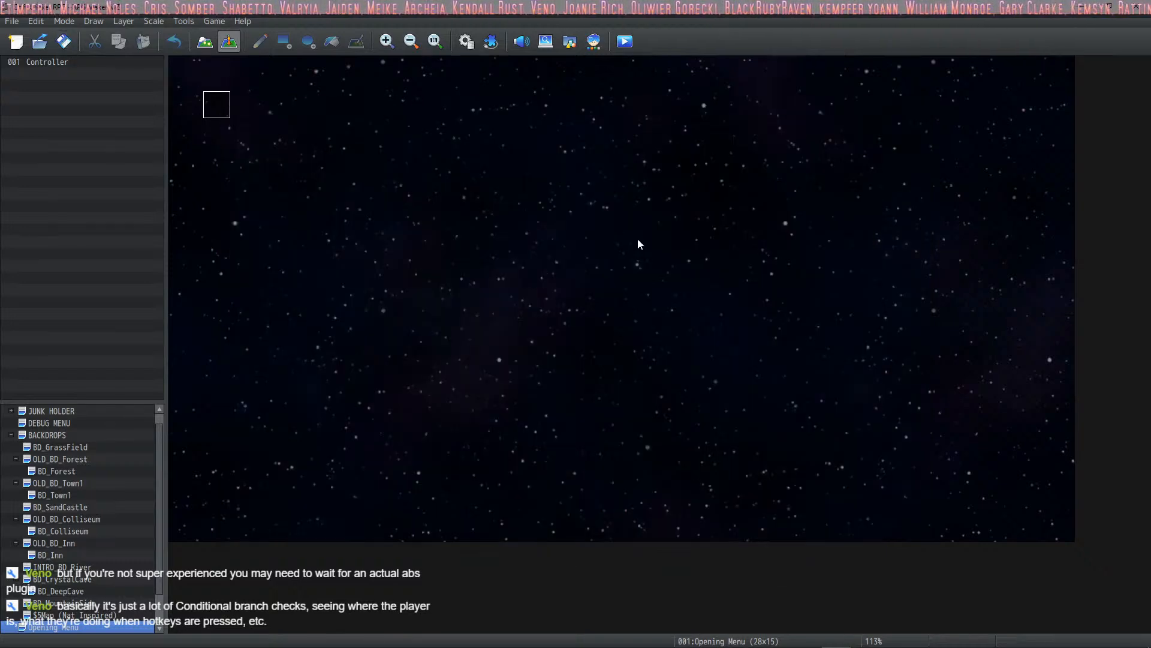
left_click(838, 635)
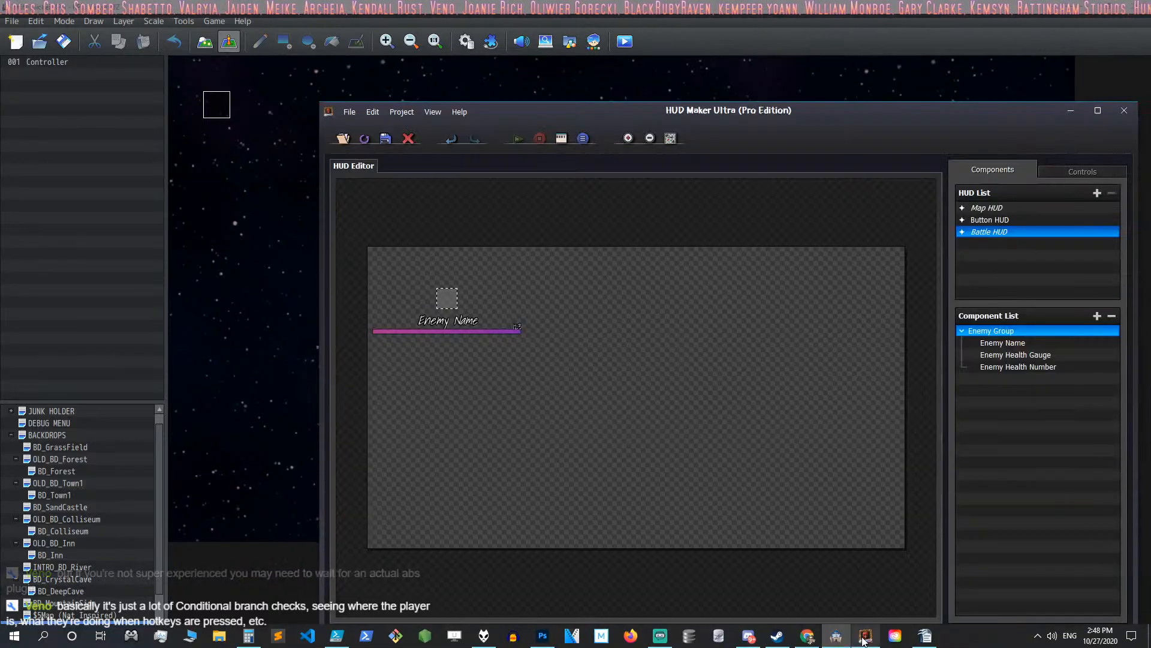
left_click(1013, 208)
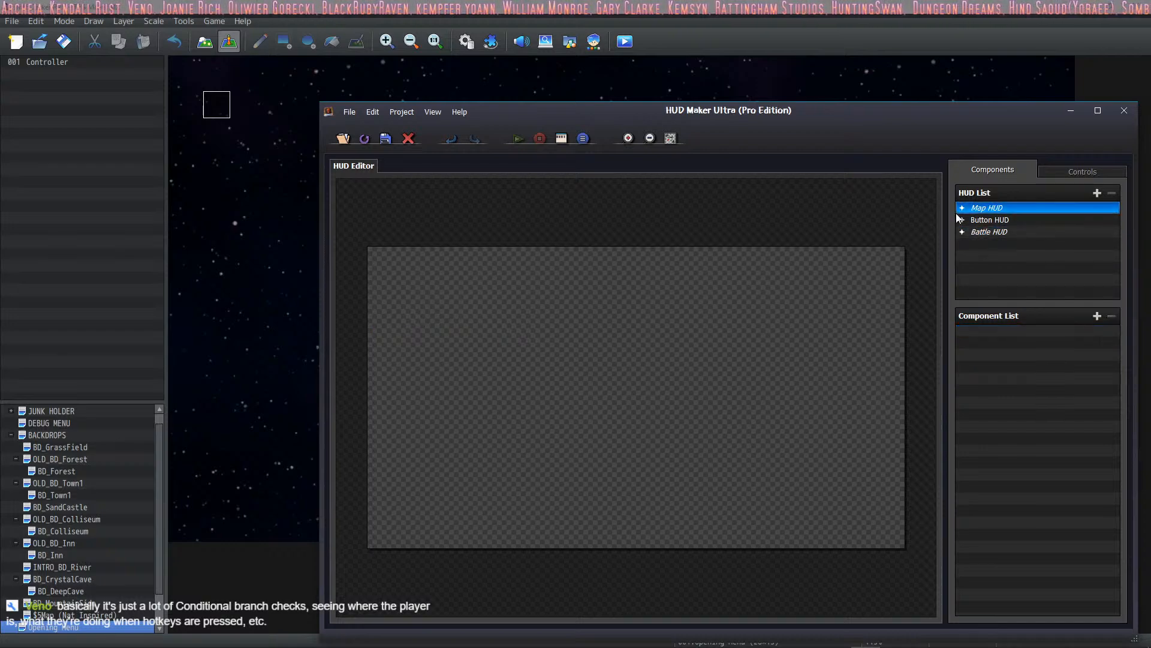
left_click(990, 220)
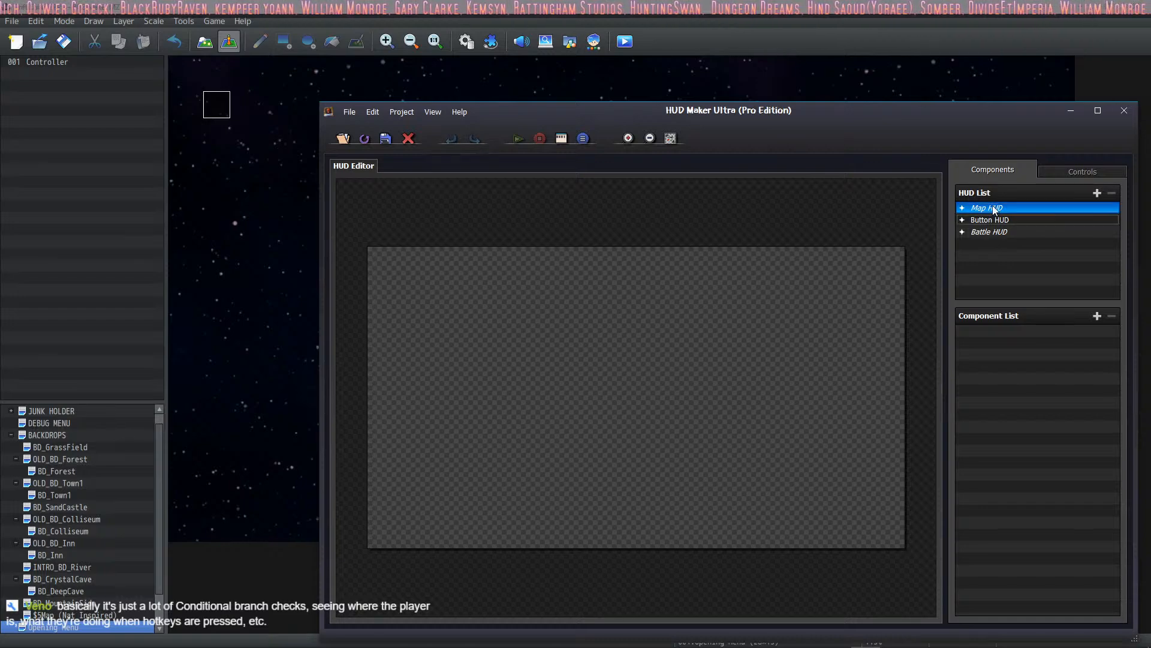
left_click(999, 208)
left_click(994, 221)
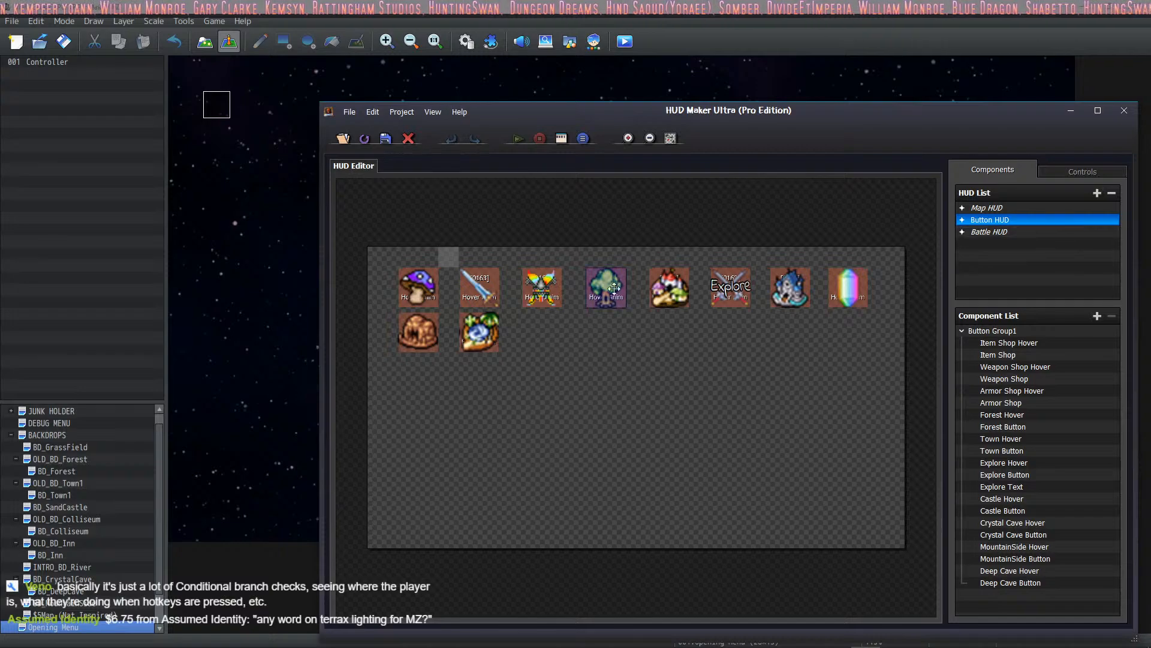
Compare the contents of the Map HUD, Button HUD and Battle HUD.
left_click(997, 207)
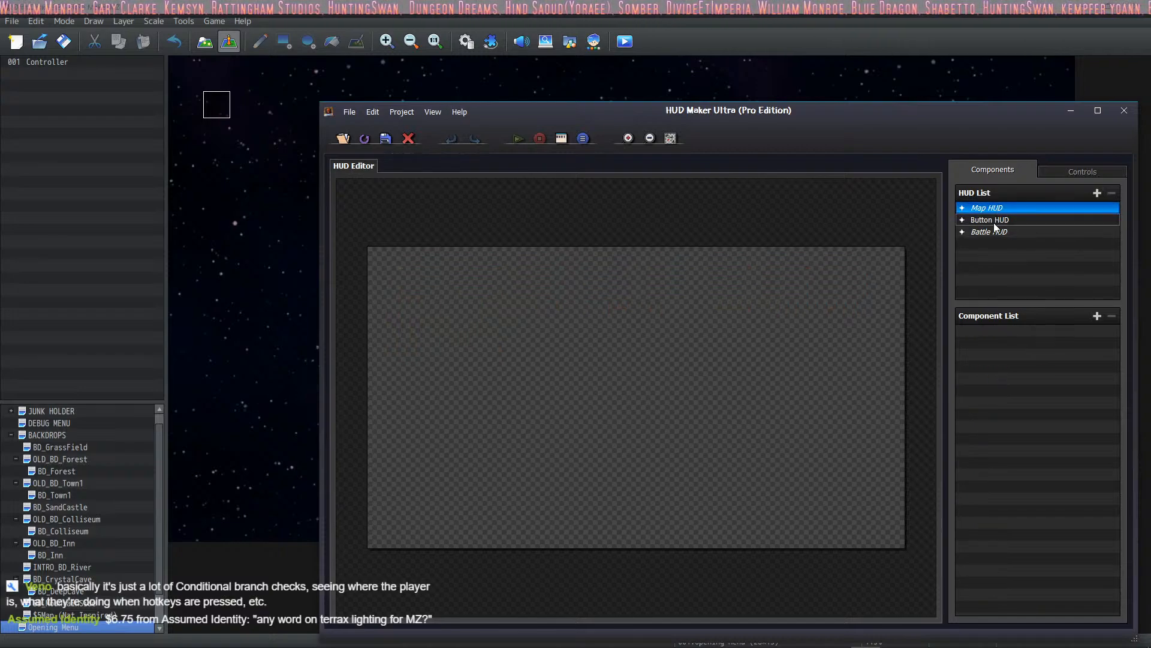
left_click(1017, 219)
left_click(1014, 232)
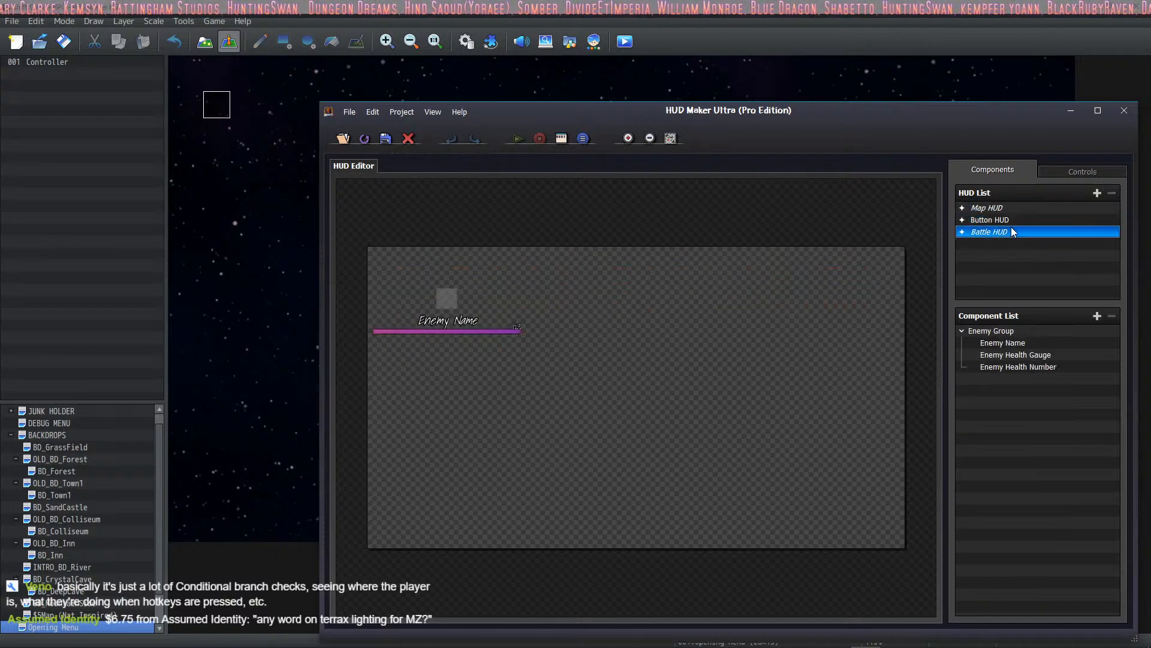
left_click(1014, 220)
left_click(1012, 208)
left_click(1010, 220)
left_click(1007, 232)
left_click(1008, 221)
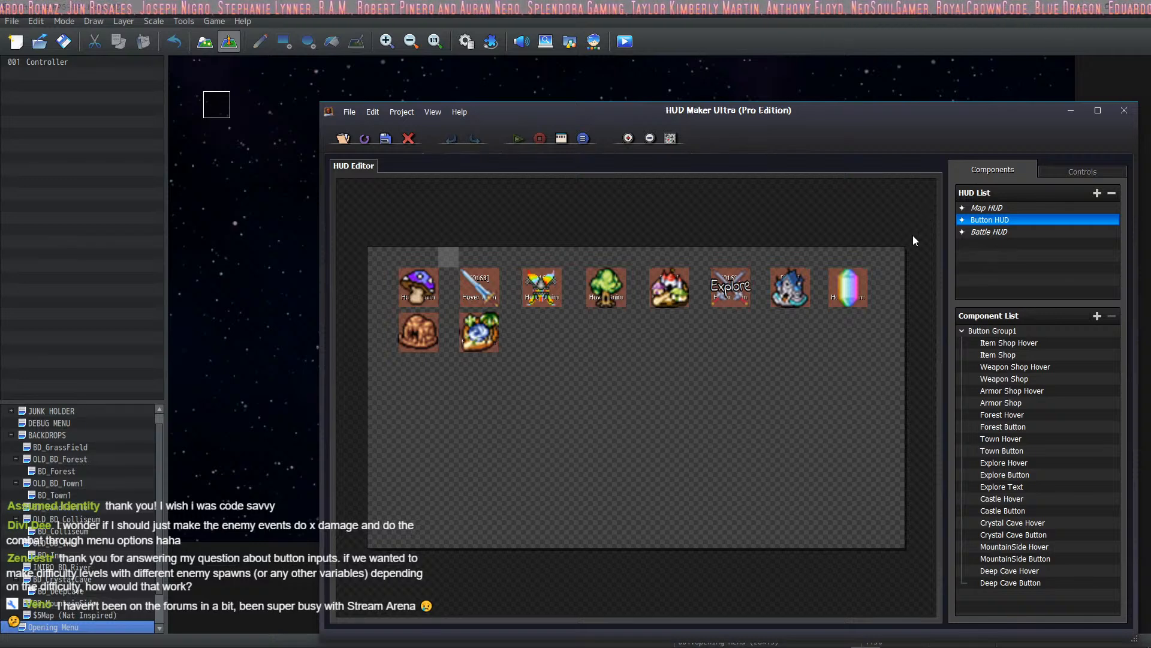
left_click(990, 208)
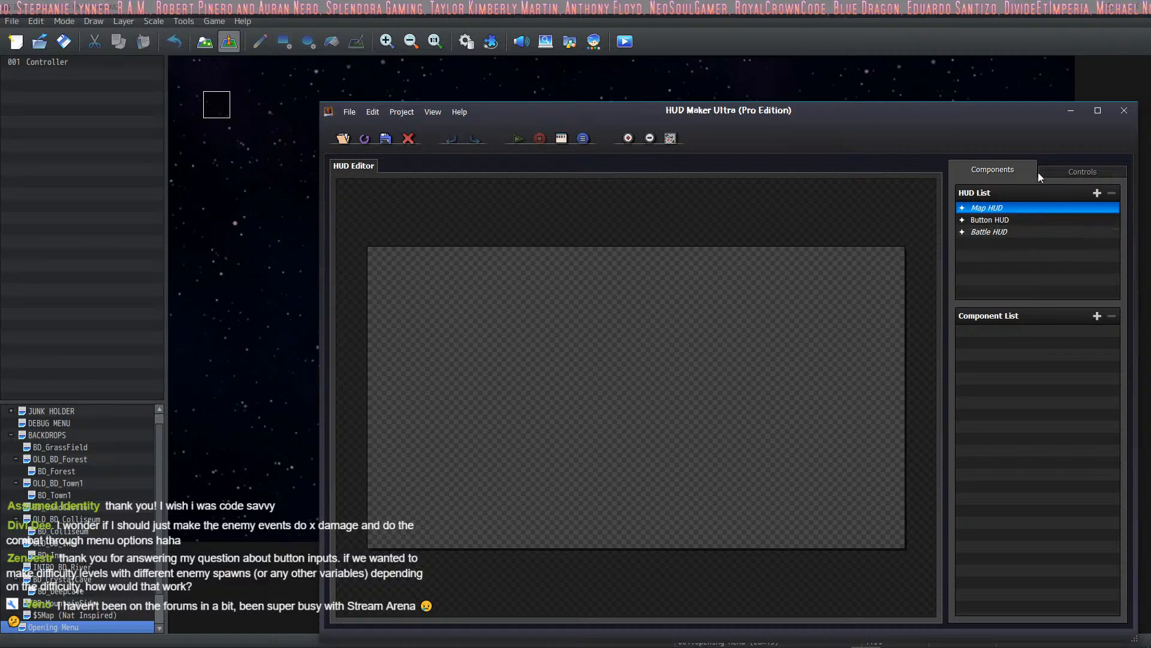
Add a Text component named DayNightSys to the Button HUD and open its text for editing.
left_click(1001, 220)
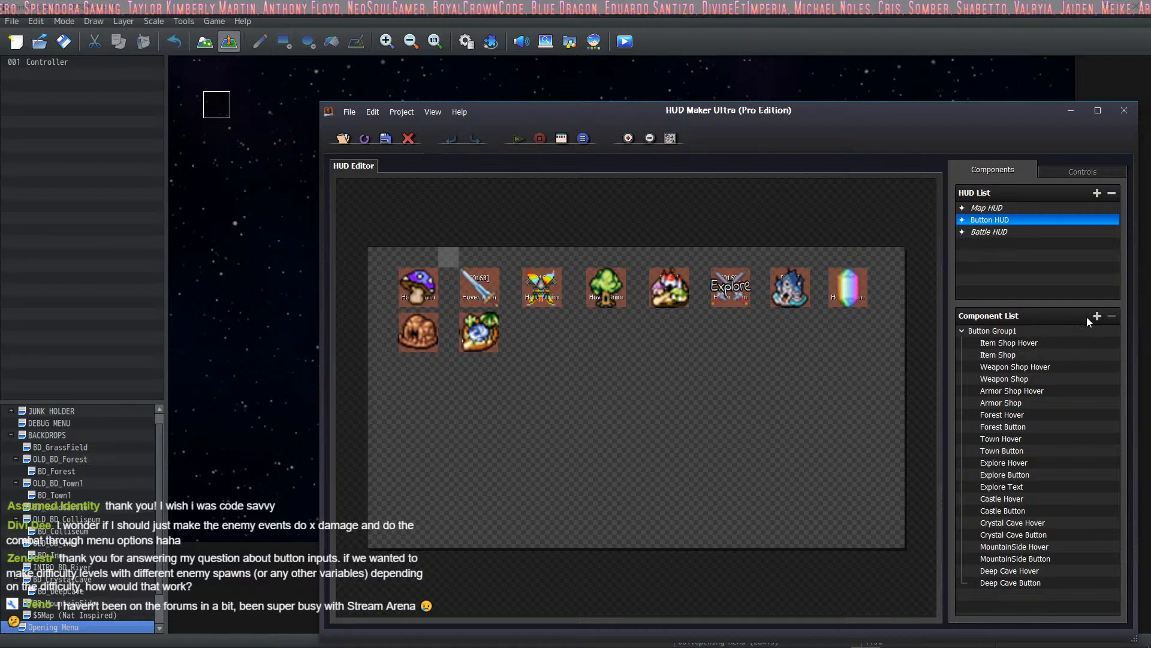
right_click(1002, 598)
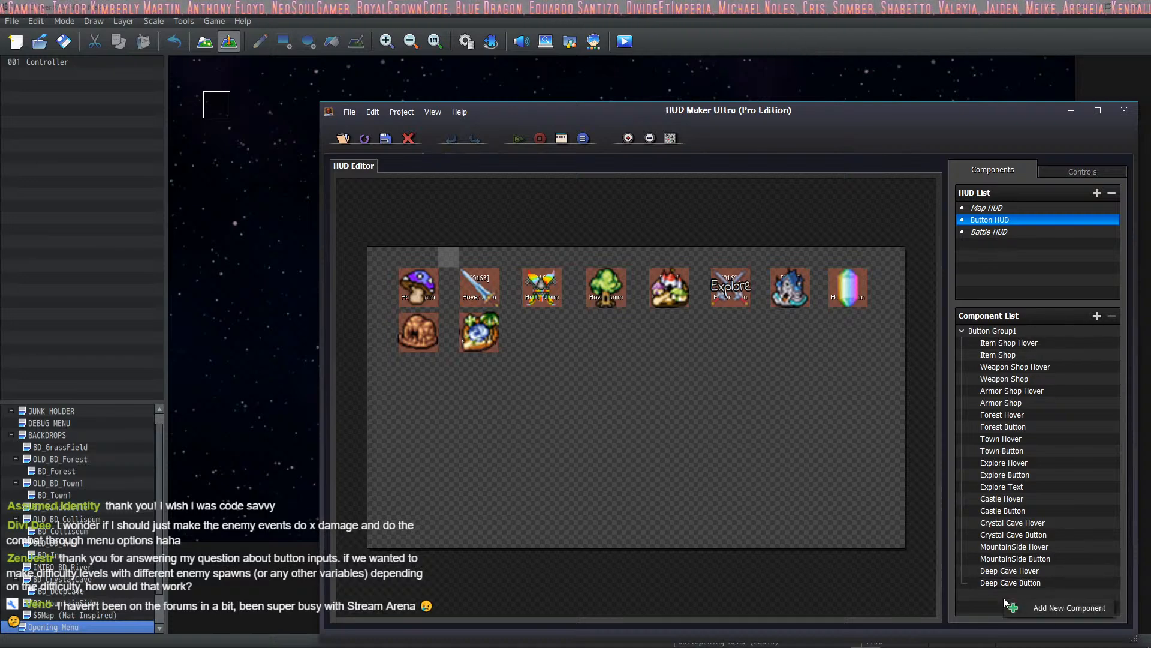
left_click(1042, 609)
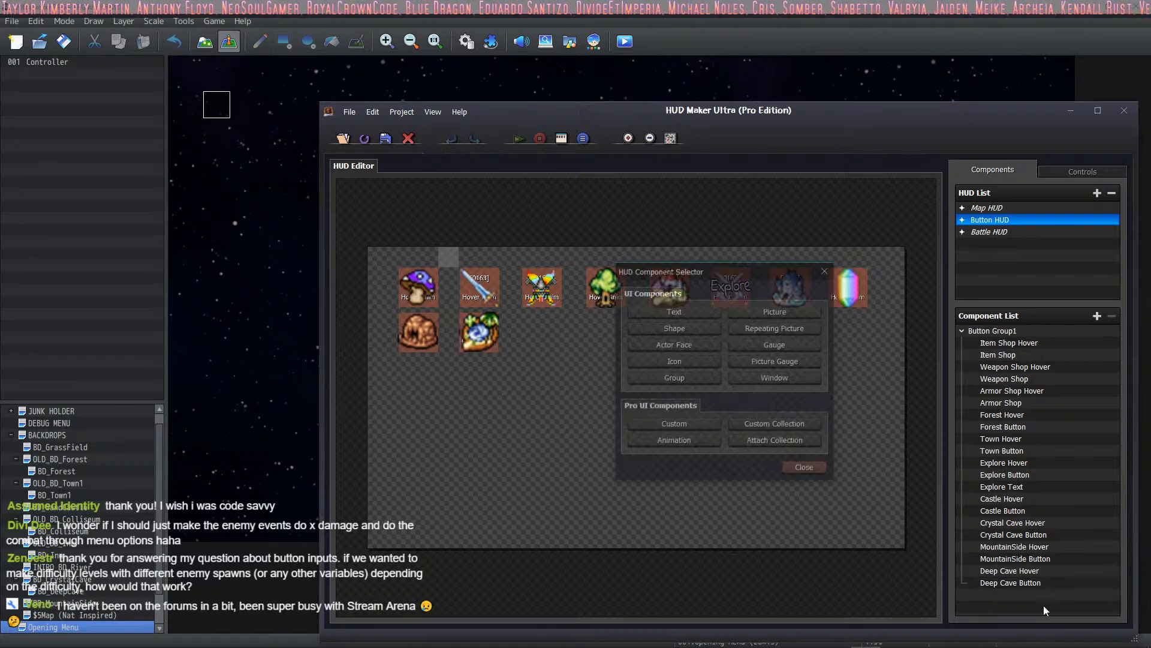
left_click(696, 313)
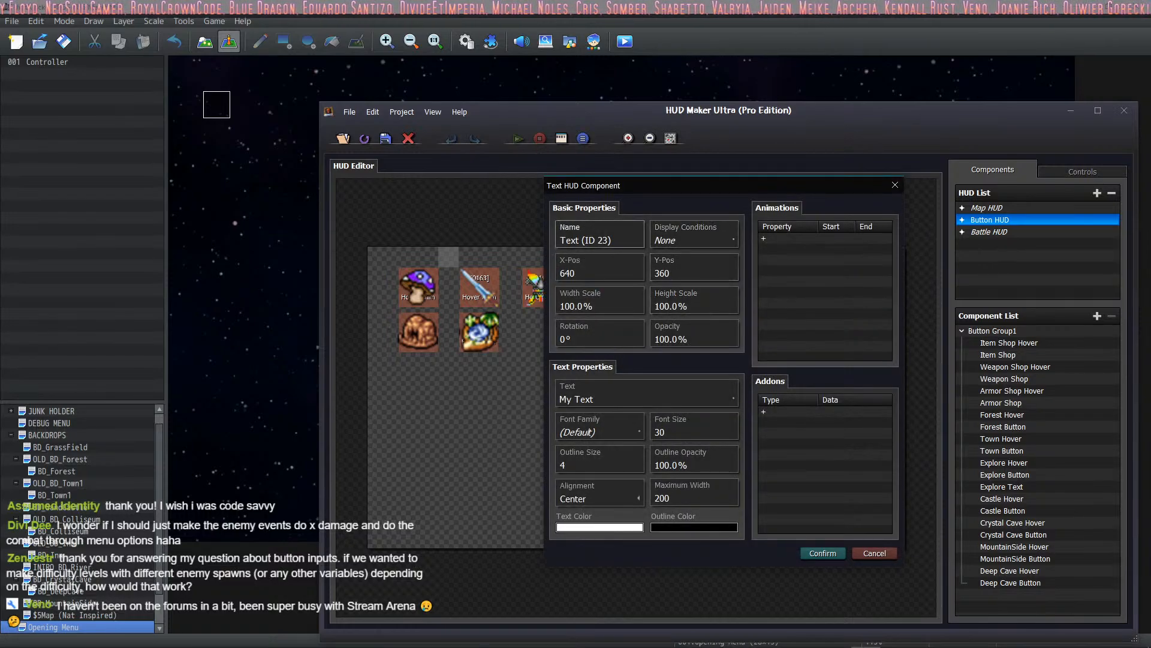
left_click(628, 240)
type("Dayt")
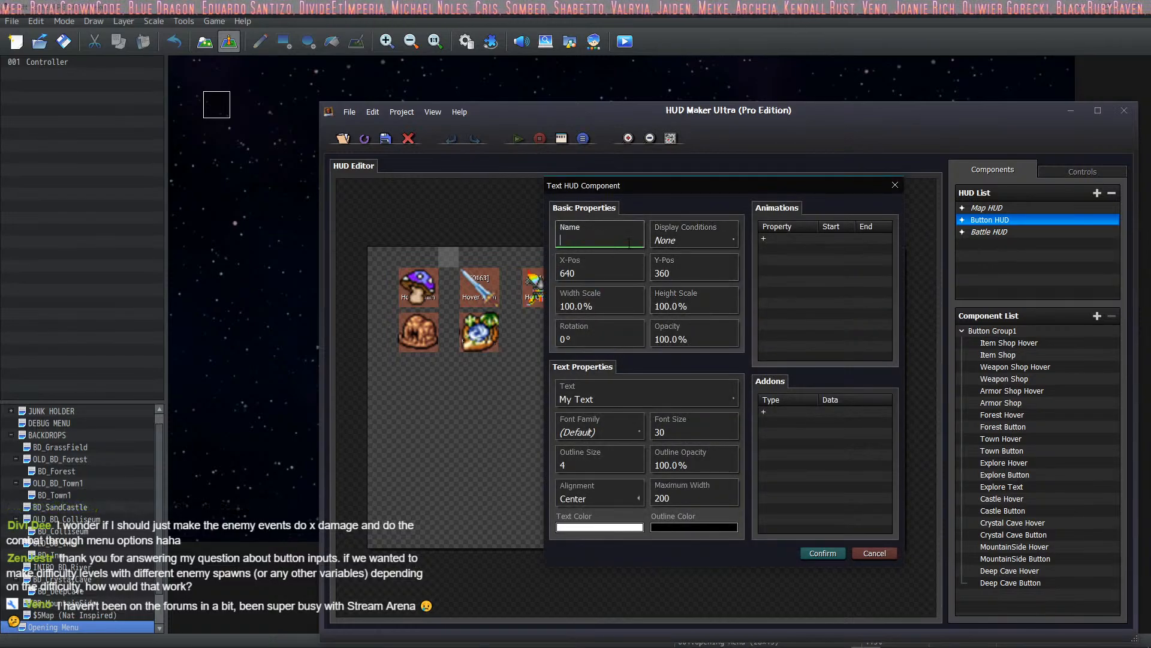
key("BackSpace")
type("NightSys")
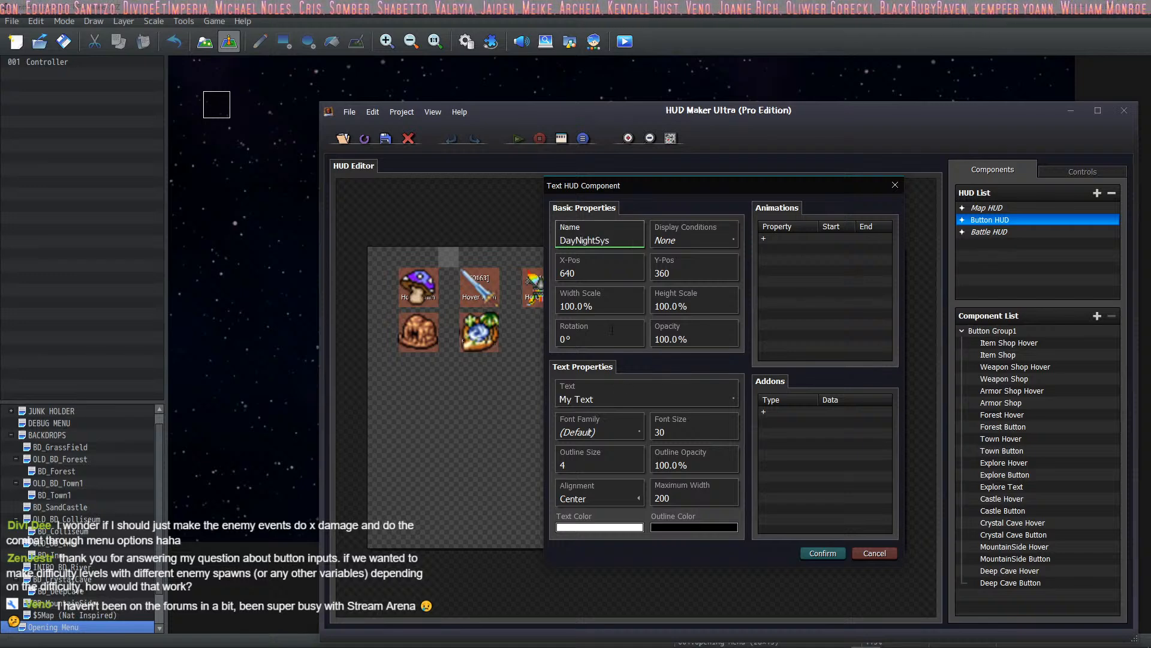
left_click(625, 395)
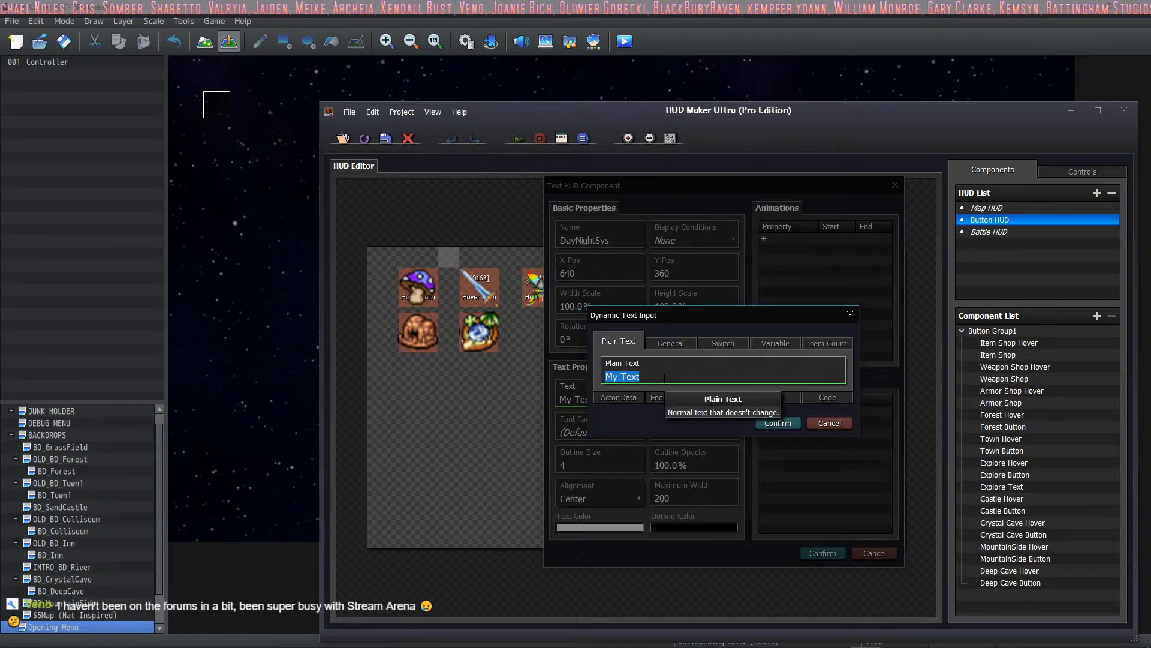
type("Day ")
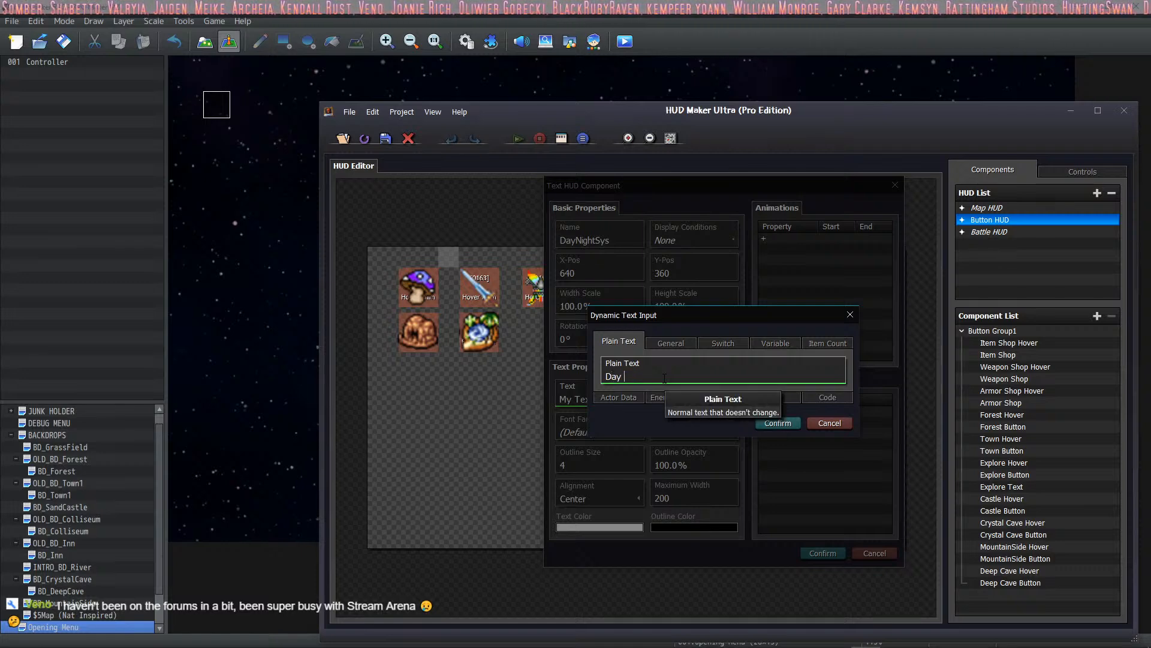
type("Night System")
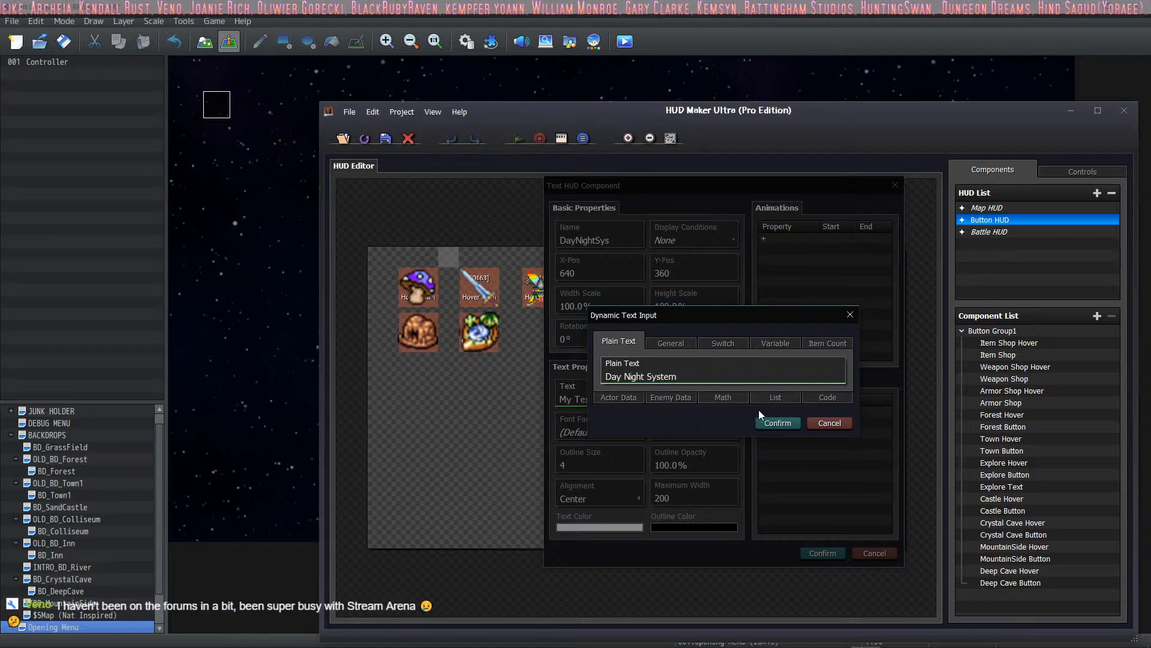
left_click(771, 423)
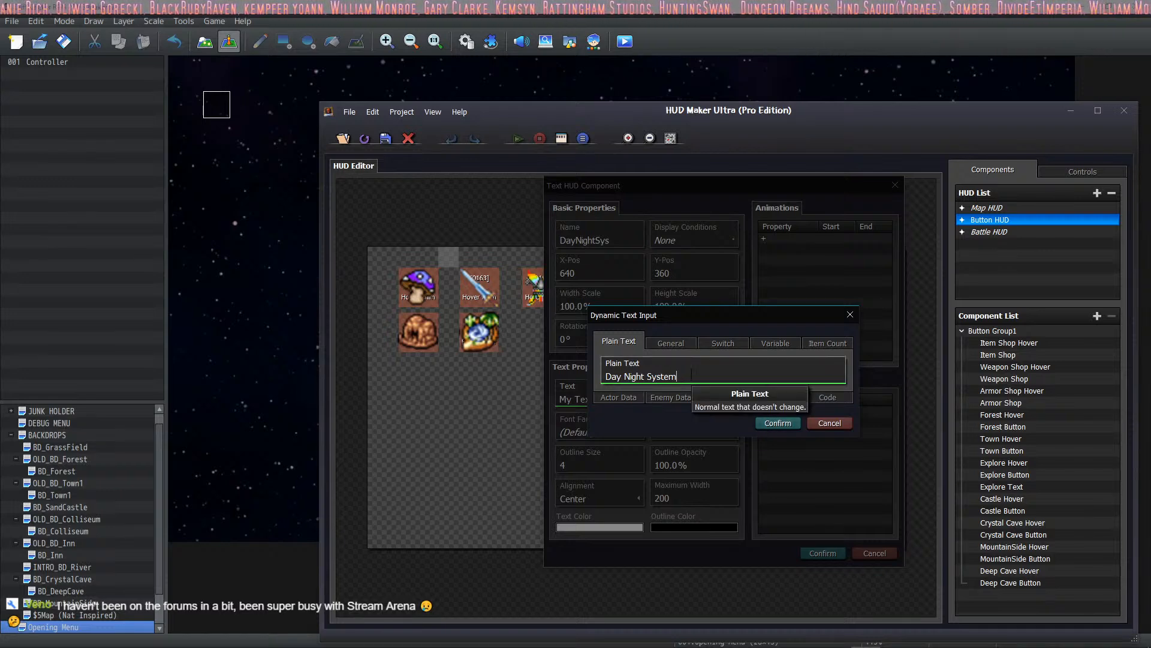
key("BackSpace")
key("BackSpace")
key("BackSpace")
key("BackSpace")
key("BackSpace")
key("BackSpace")
key("BackSpace")
key("BackSpace")
key("BackSpace")
key("BackSpace")
key("BackSpace")
key("BackSpace")
key("BackSpace")
key("BackSpace")
key("BackSpace")
key("BackSpace")
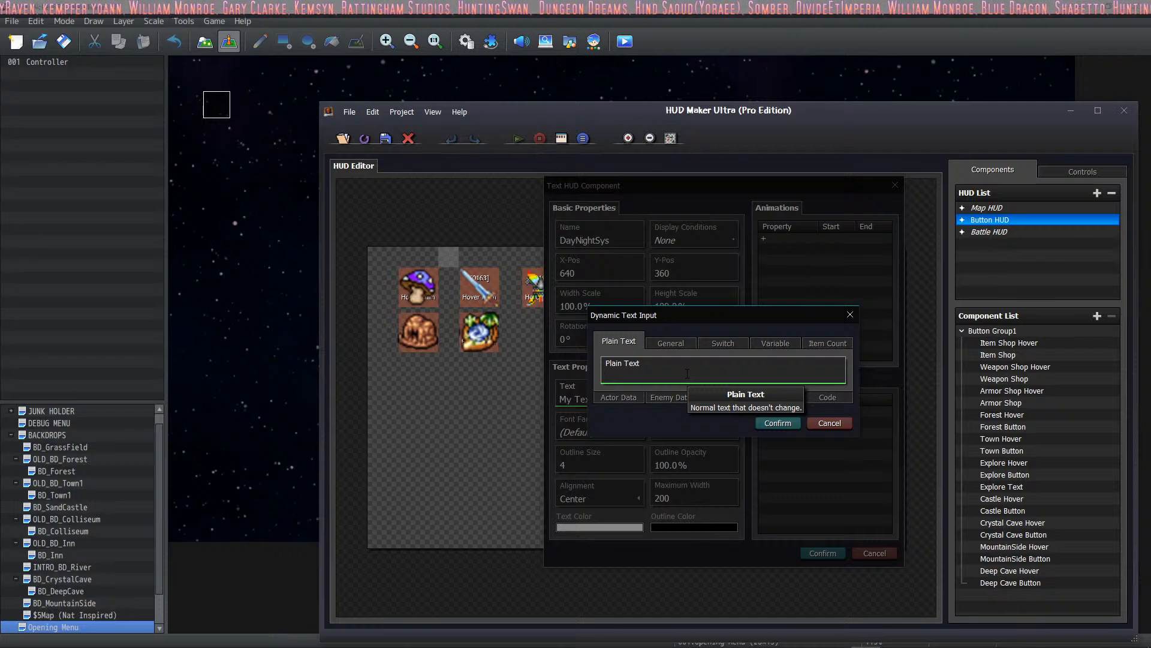
Enter the plain text "YEAR - MONTH - DAY - HOUR - MINUTE - SECOND" for the DayNightSys component and place it in the Button HUD.
type("Year")
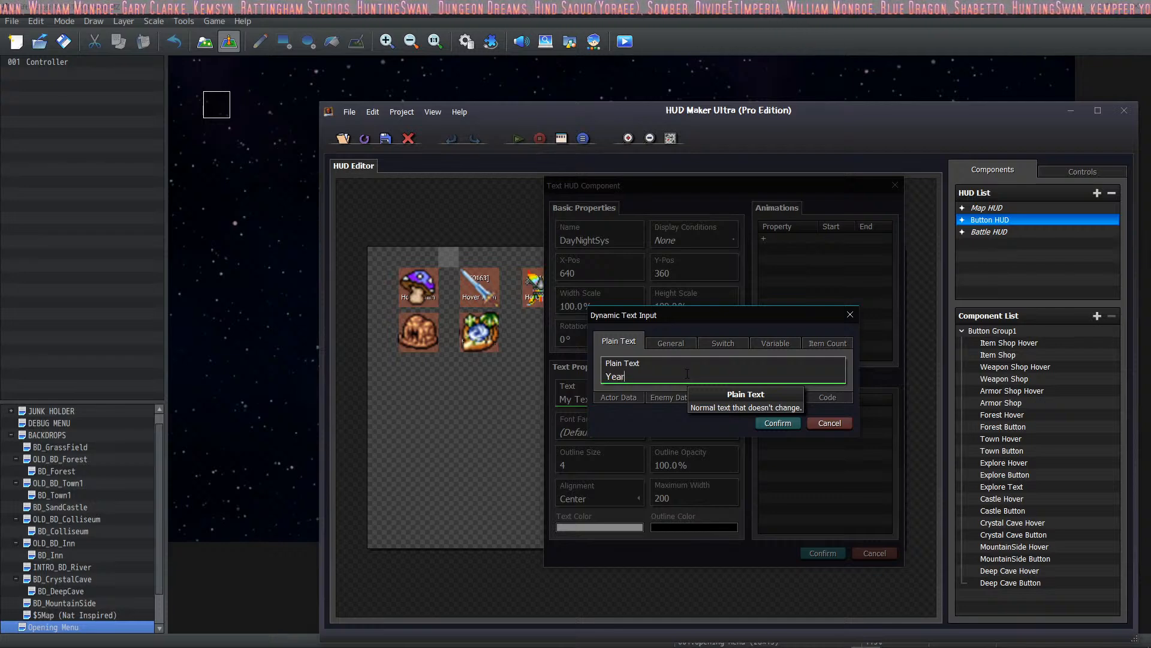
key("BackSpace")
key("BackSpace")
key("BackSpace")
type("EAR")
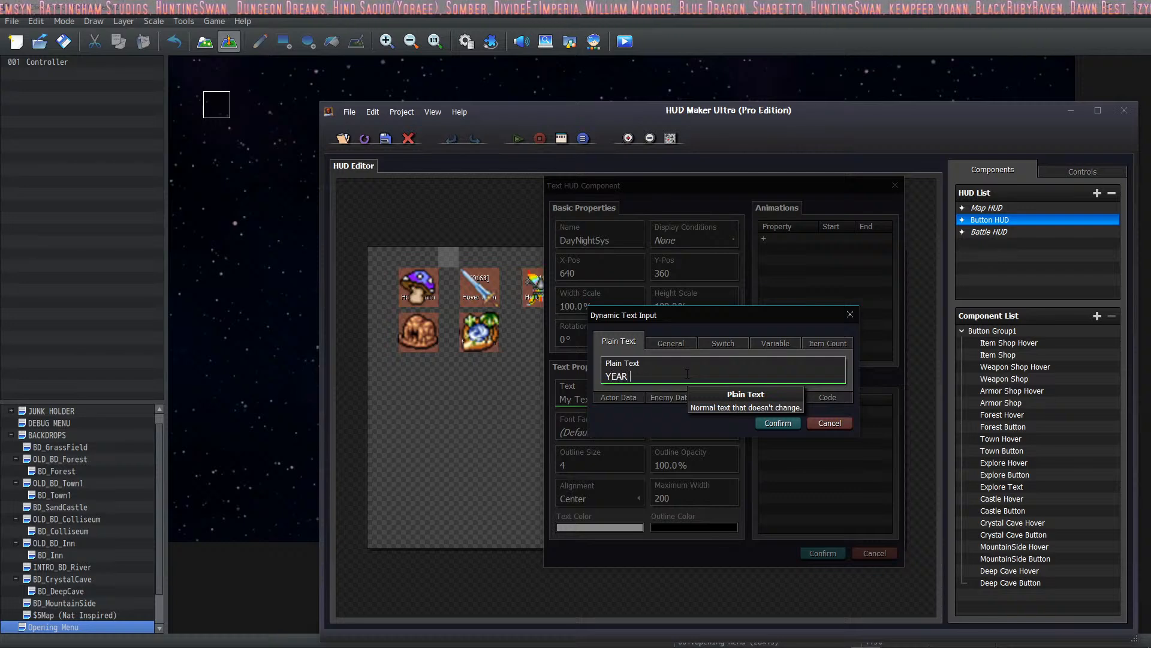
type(" -")
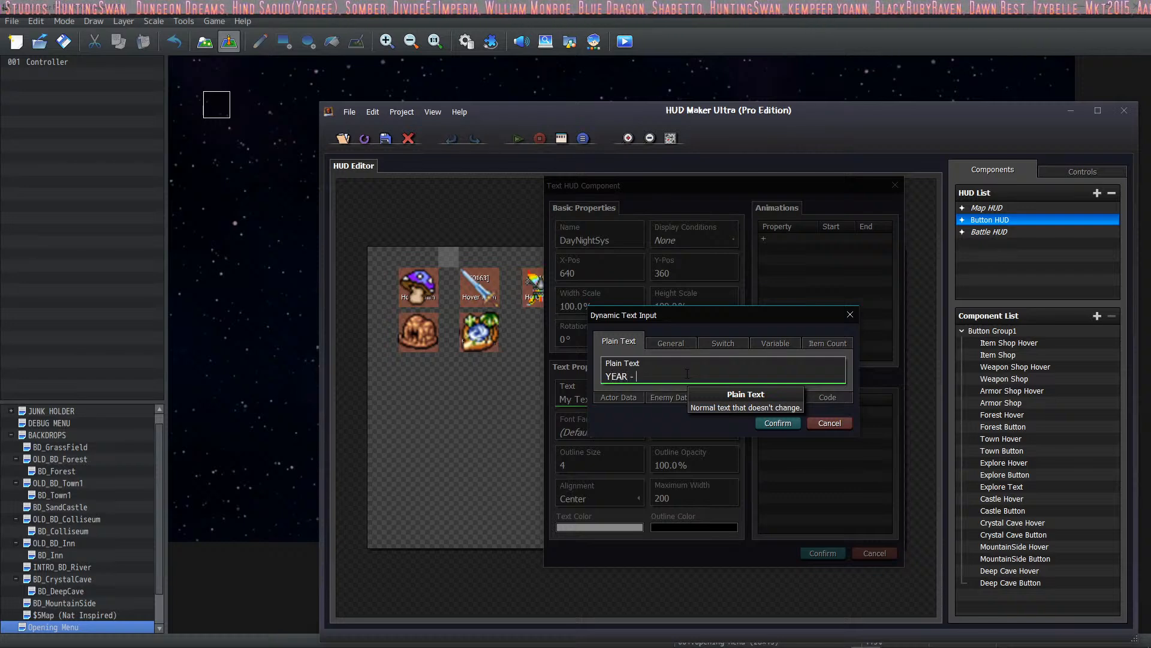
type(" MONTH -")
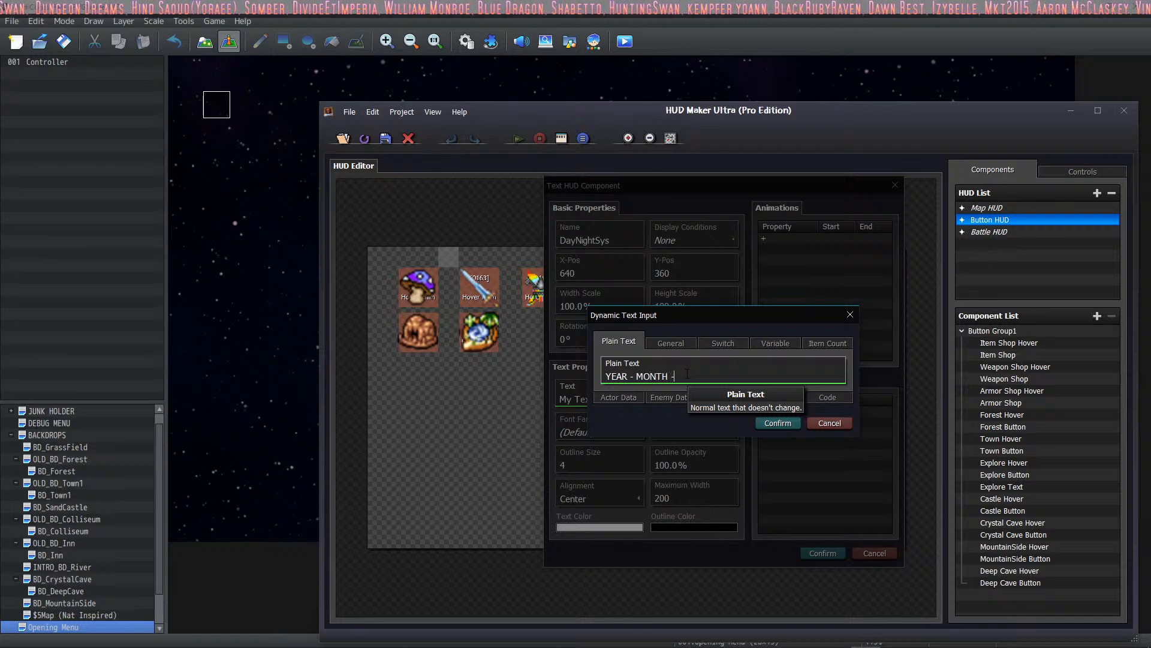
type(" DAY - ")
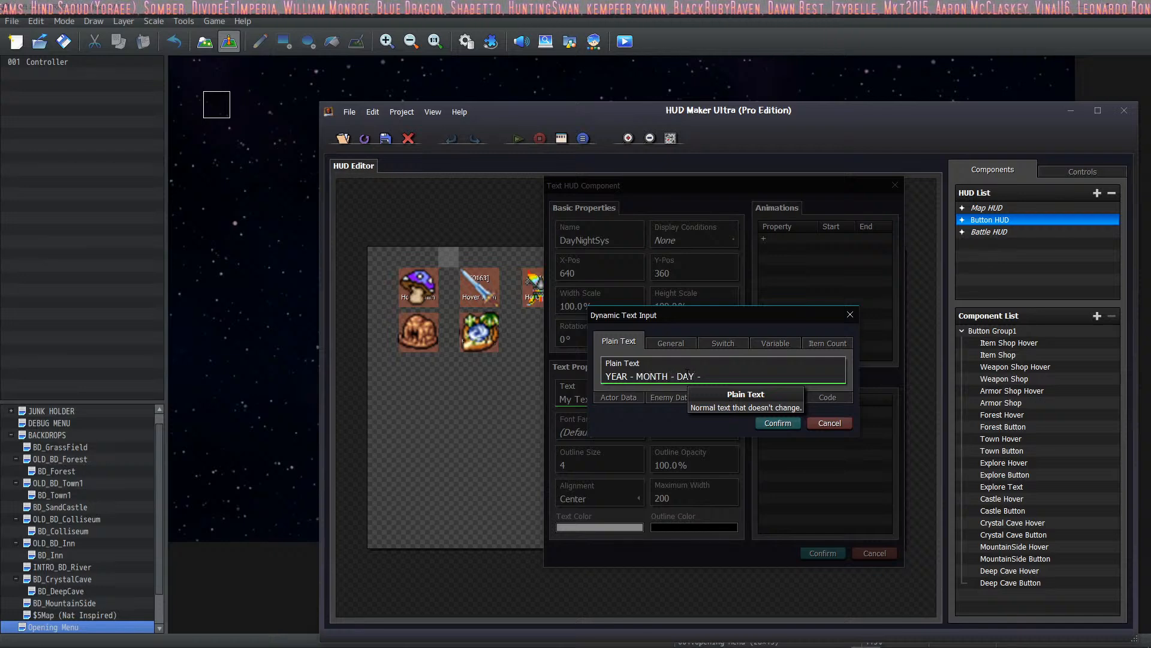
type("HOUR")
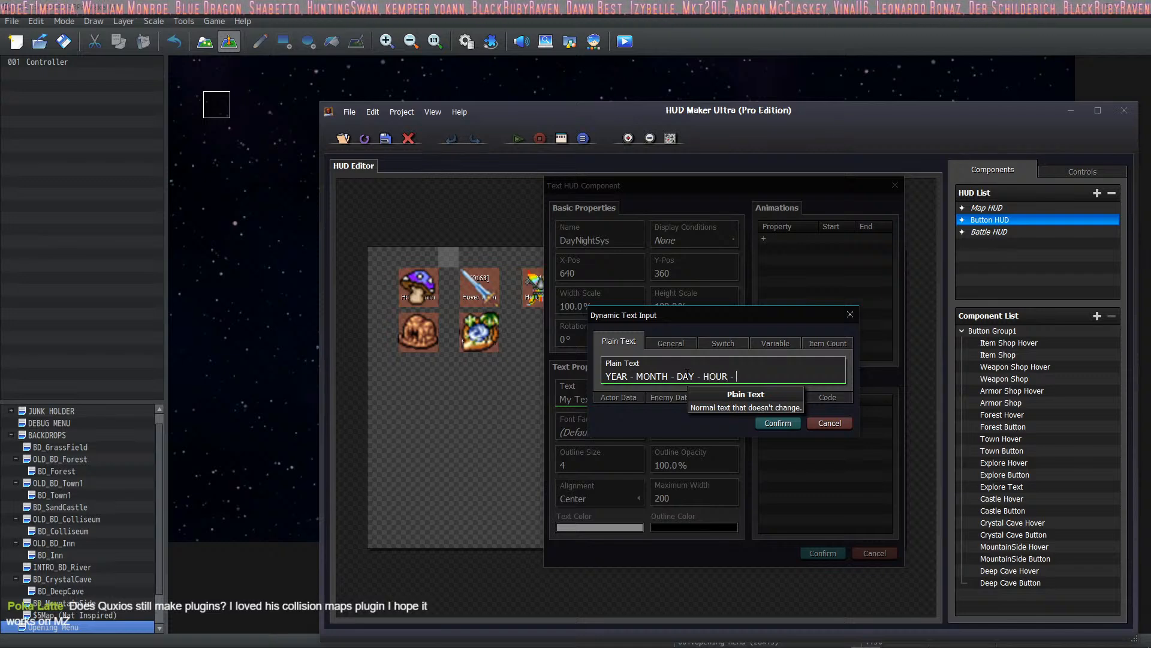
type(" - MINUTE - SECOND")
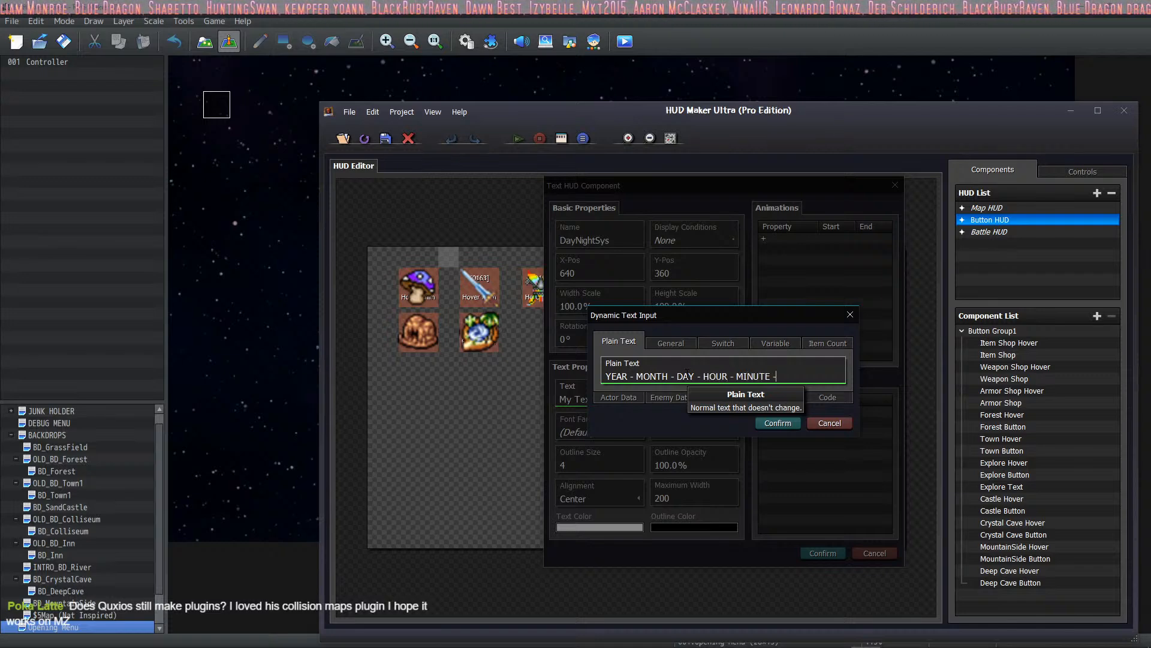
left_click(788, 423)
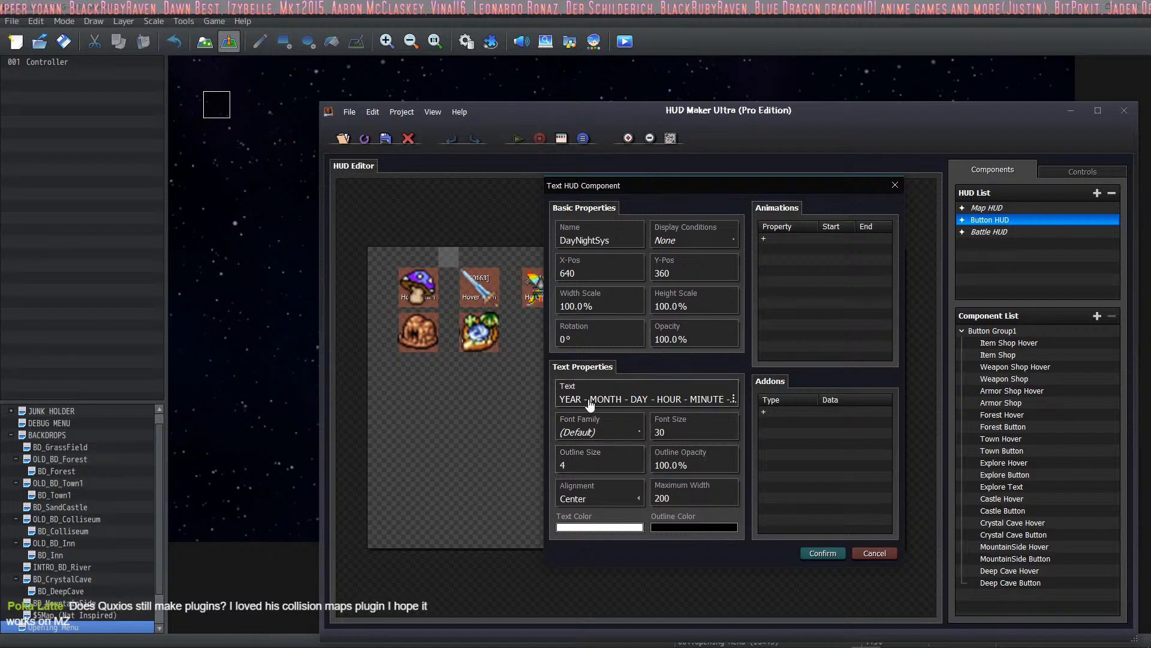
left_click(819, 552)
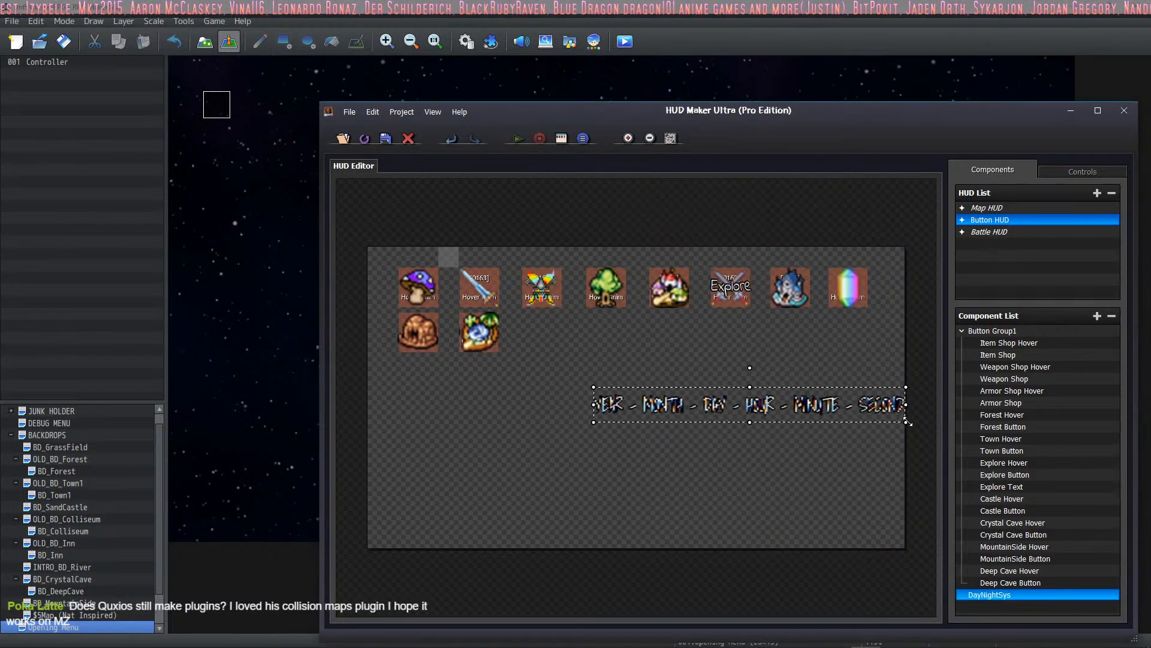
Widen the DayNightSys text to a 500% width scale and move it to about X 640, Y 413.
left_click_drag(594, 405, 319, 399)
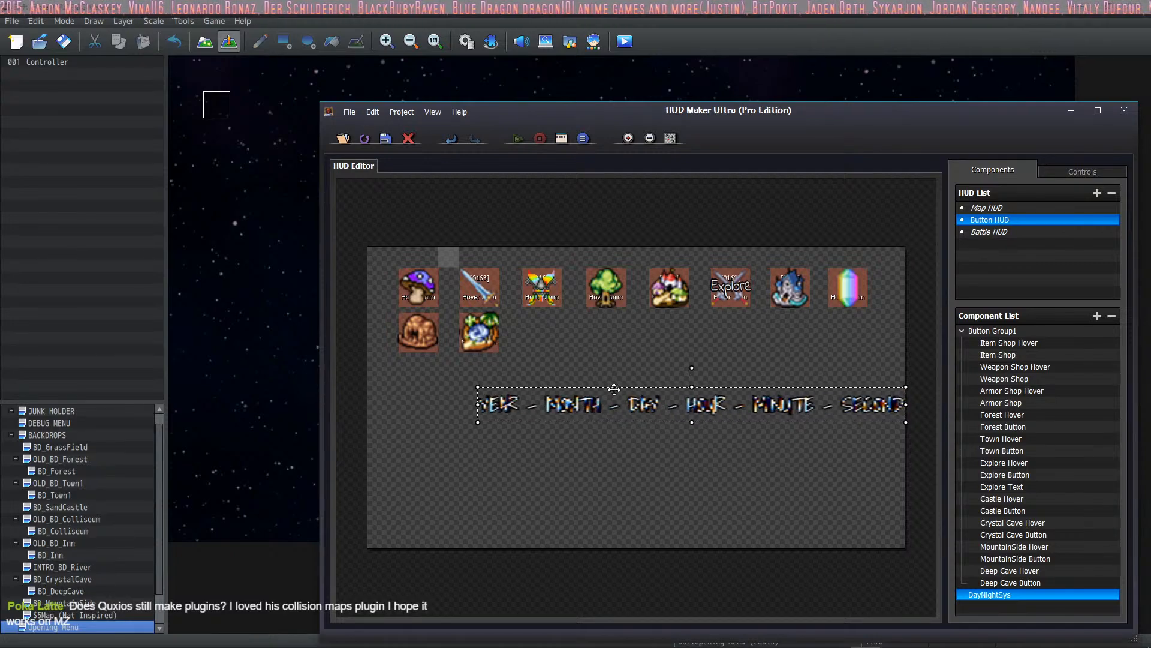
left_click_drag(614, 391, 578, 421)
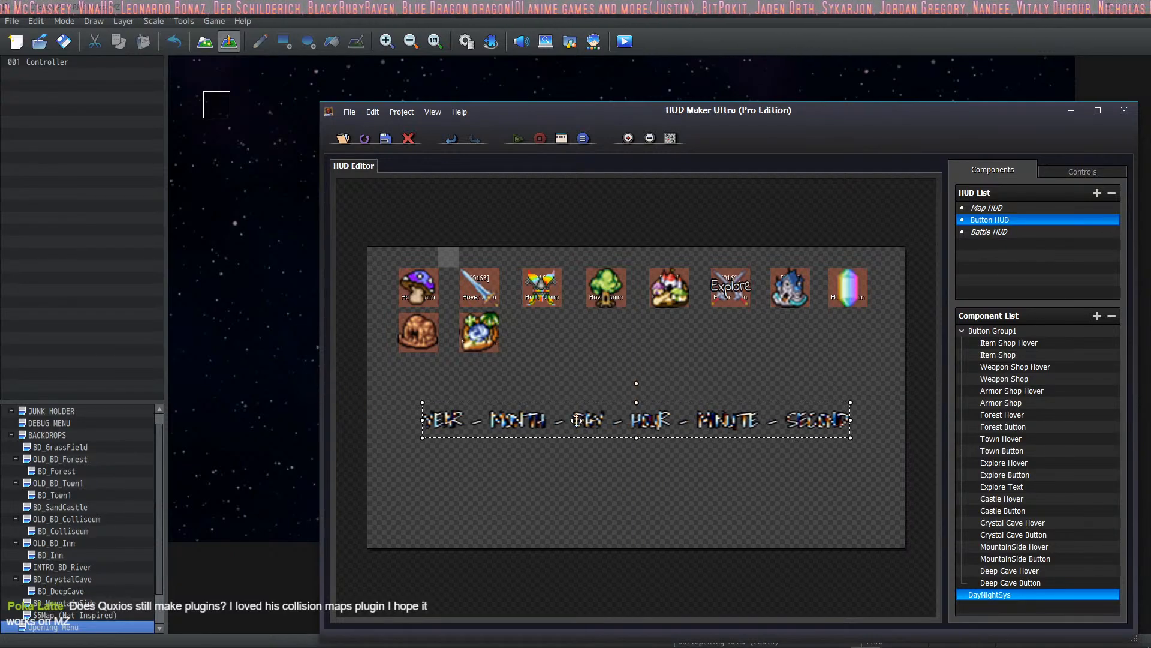
Compare the previews of the available font families for the DayNightSys text.
double_click(707, 421)
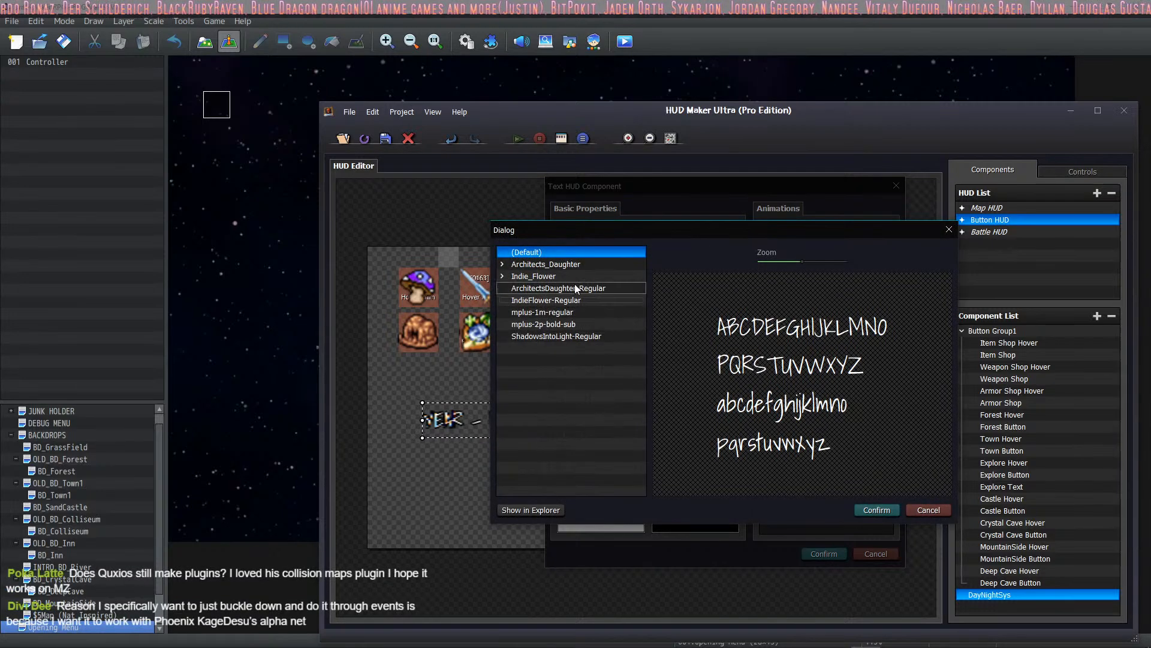
left_click(528, 264)
left_click(504, 264)
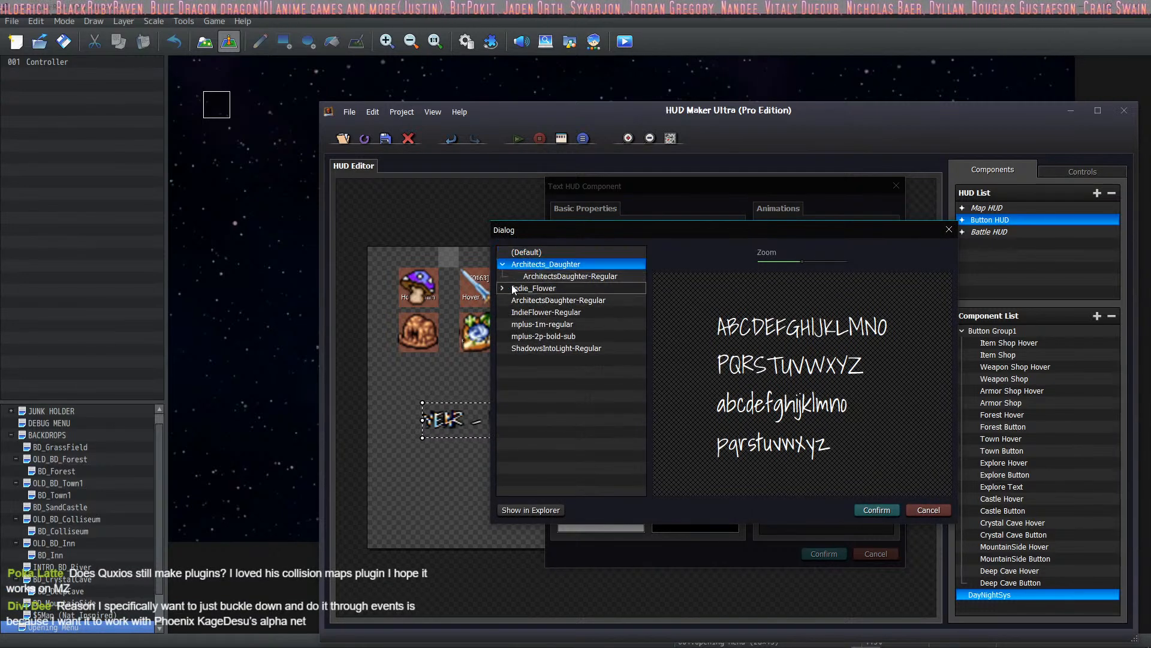
left_click(535, 288)
left_click(503, 289)
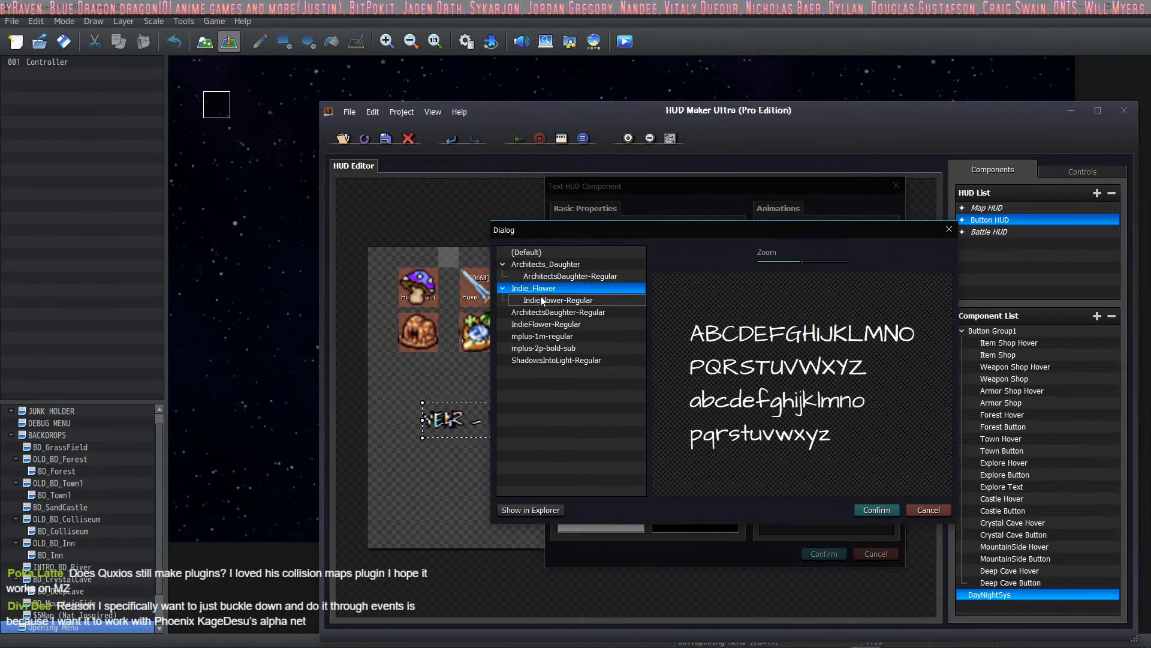
left_click(557, 300)
left_click(551, 324)
left_click(557, 337)
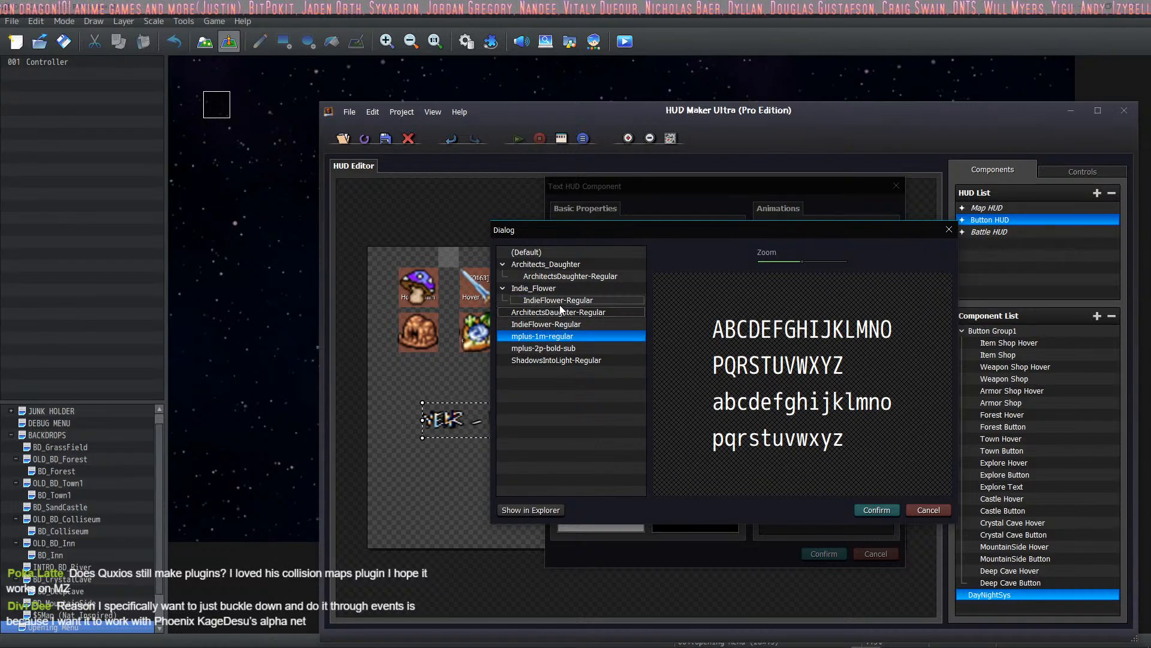
left_click(561, 301)
left_click(563, 312)
left_click(558, 334)
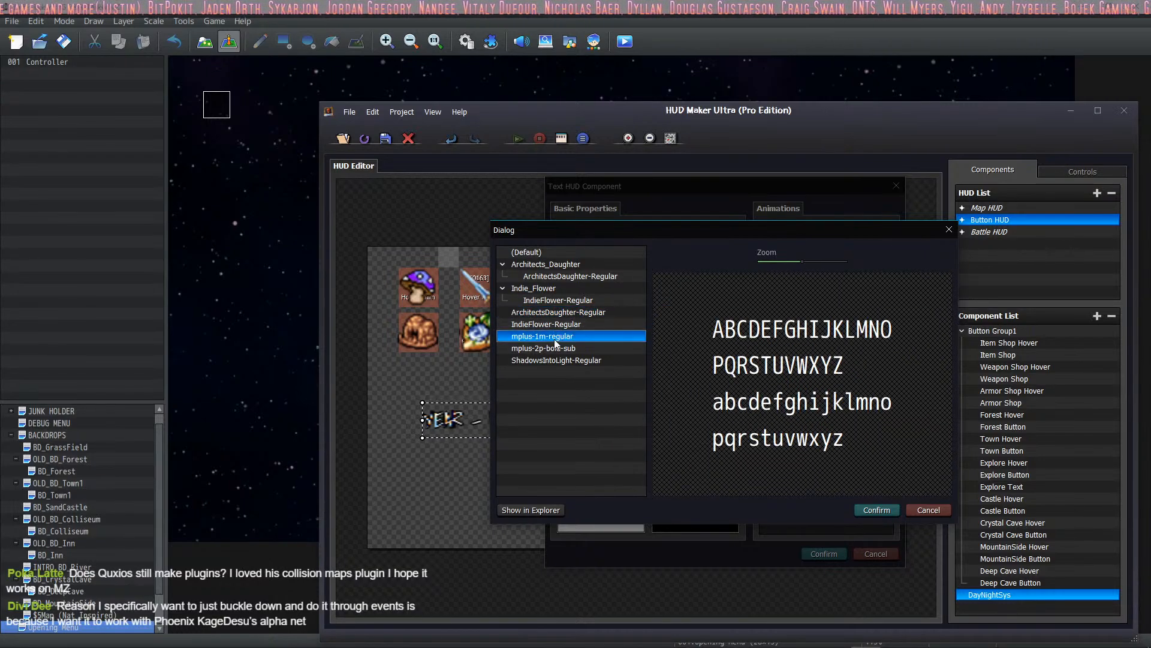
left_click(556, 348)
left_click(557, 360)
left_click(558, 312)
left_click(555, 325)
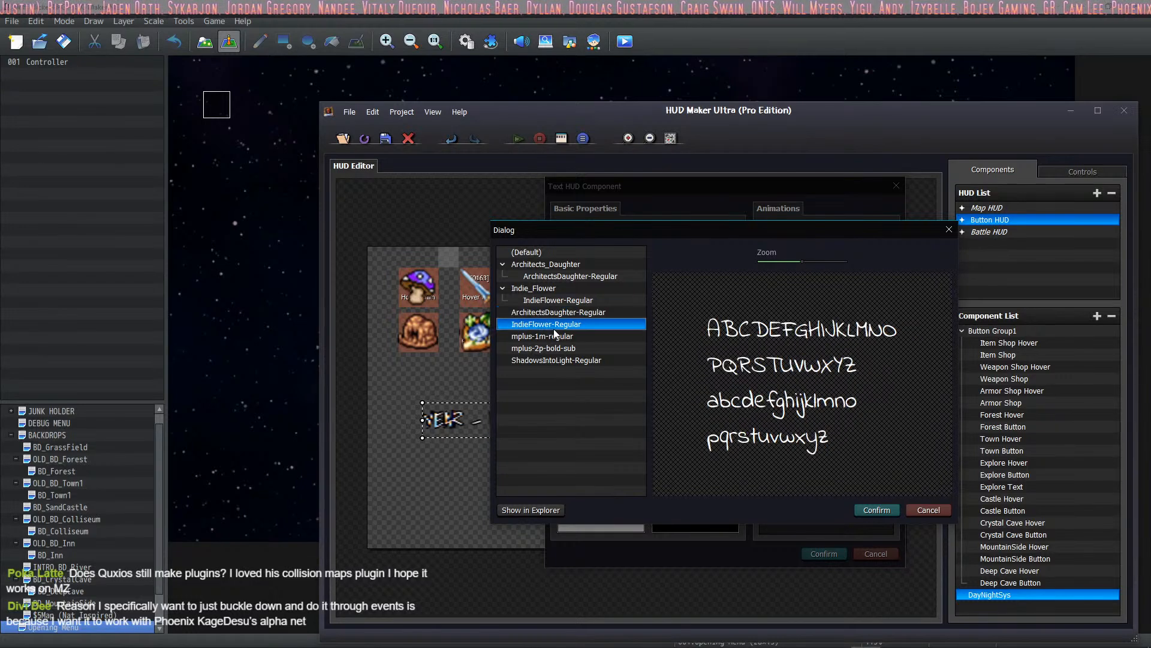
left_click(557, 301)
left_click(558, 325)
left_click(558, 334)
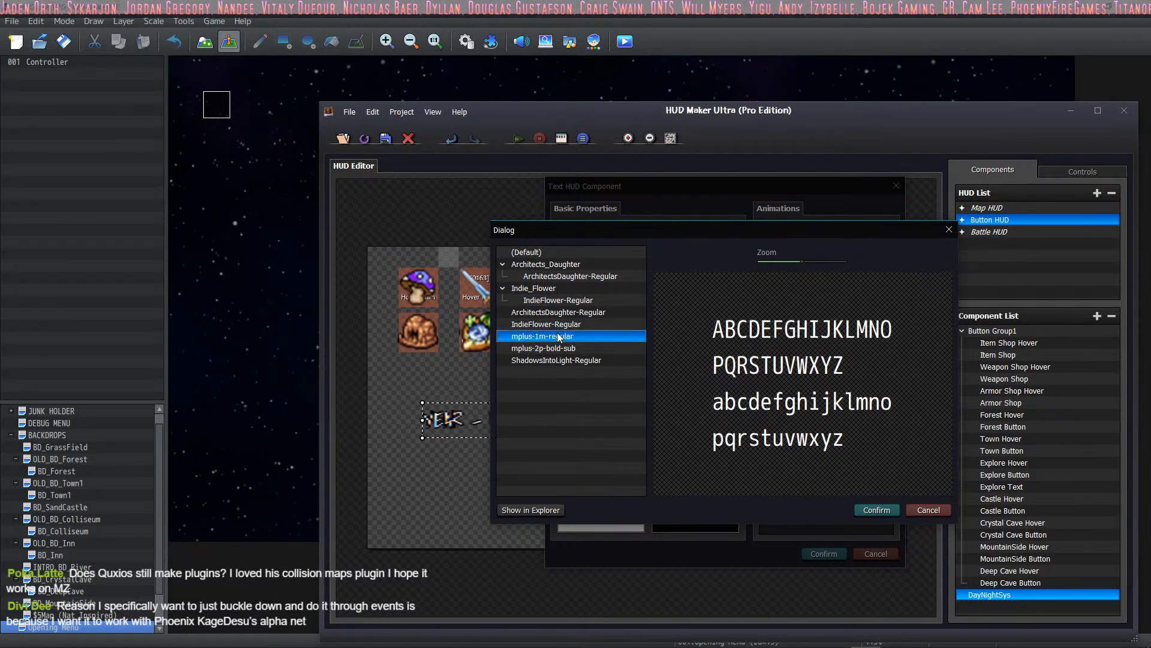
Set the DayNightSys font to IndieFlower-Regular, size 48, outline size 2, and stretch the component to about 189% height scale.
left_click(558, 324)
left_click(863, 508)
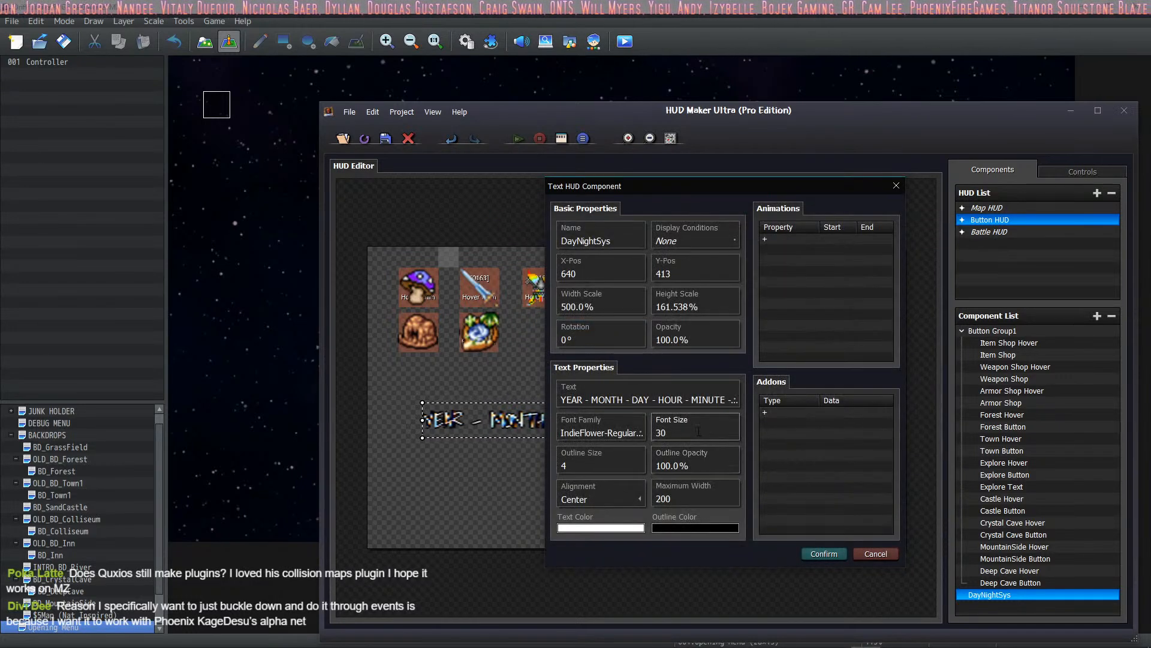
type("48")
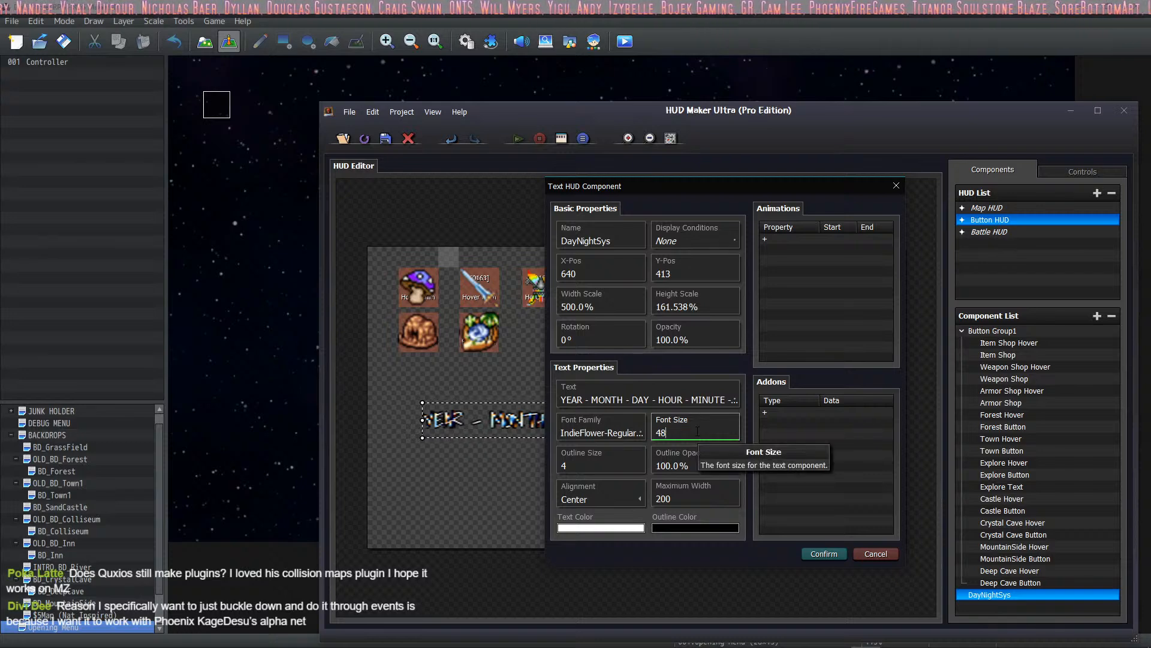
left_click(621, 462)
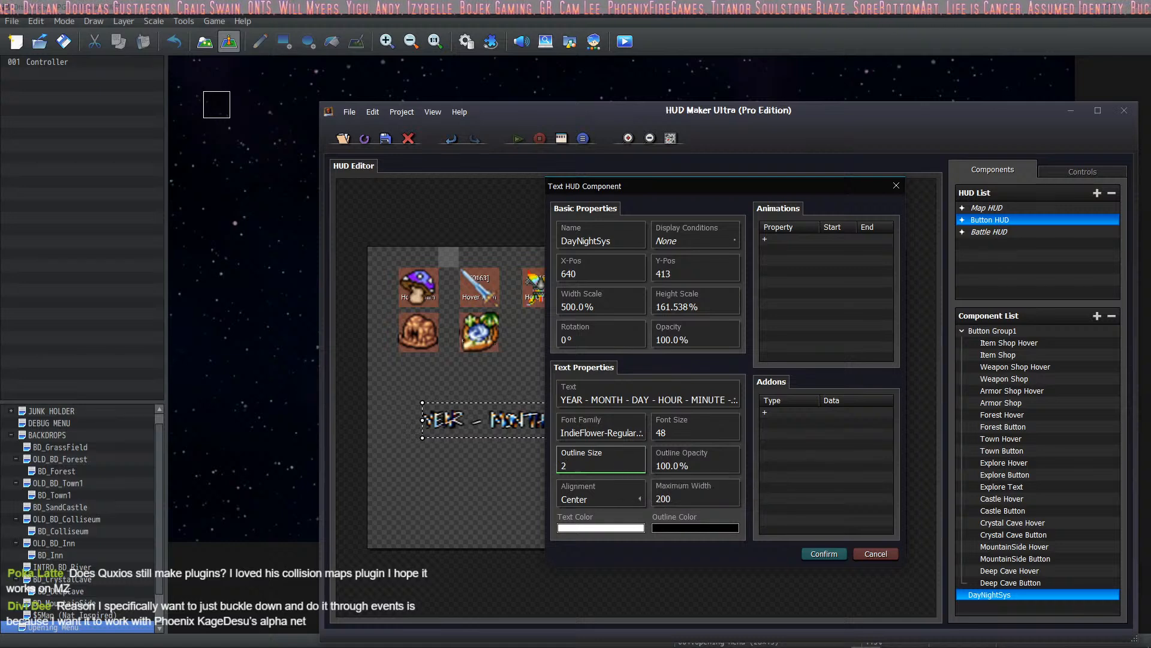
left_click(823, 553)
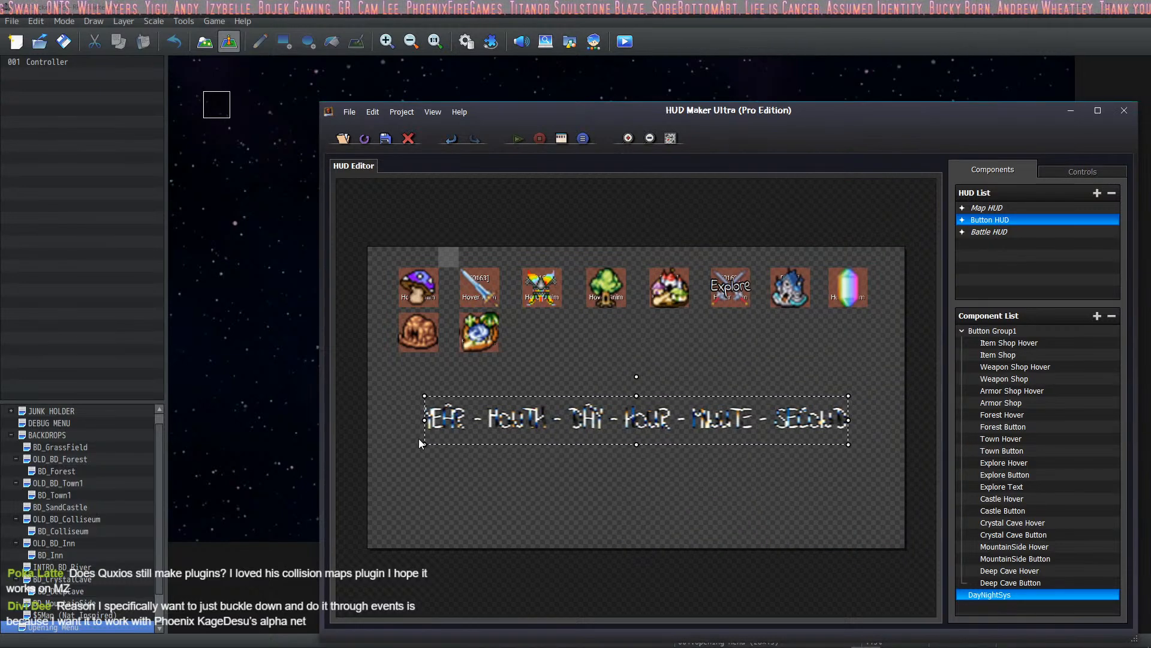
left_click_drag(420, 444, 420, 452)
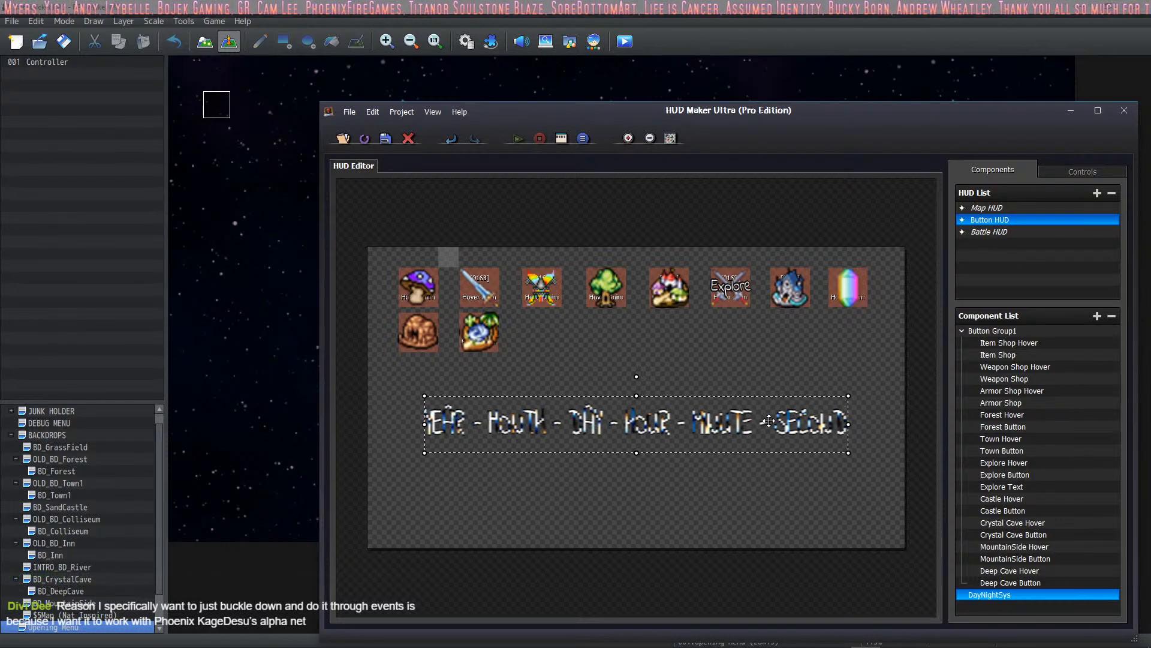
Shorten the DayNightSys text to "YEAR - MONTH - DAY" and shrink the component to about 130% width and 86% height scale.
double_click(649, 428)
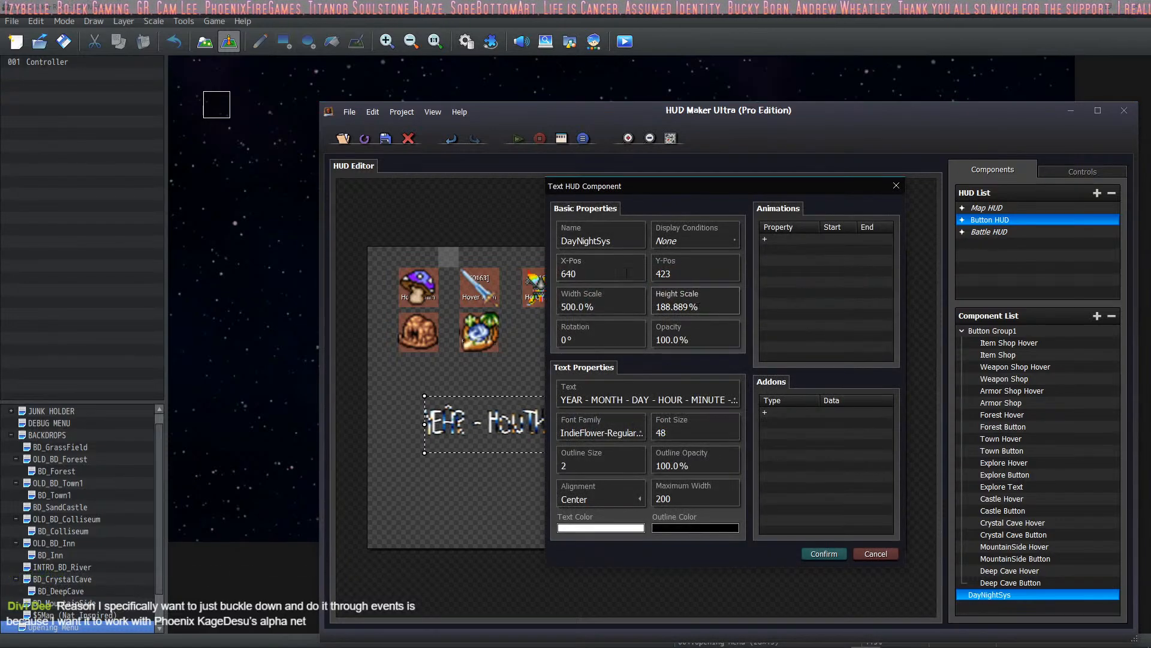
left_click(667, 399)
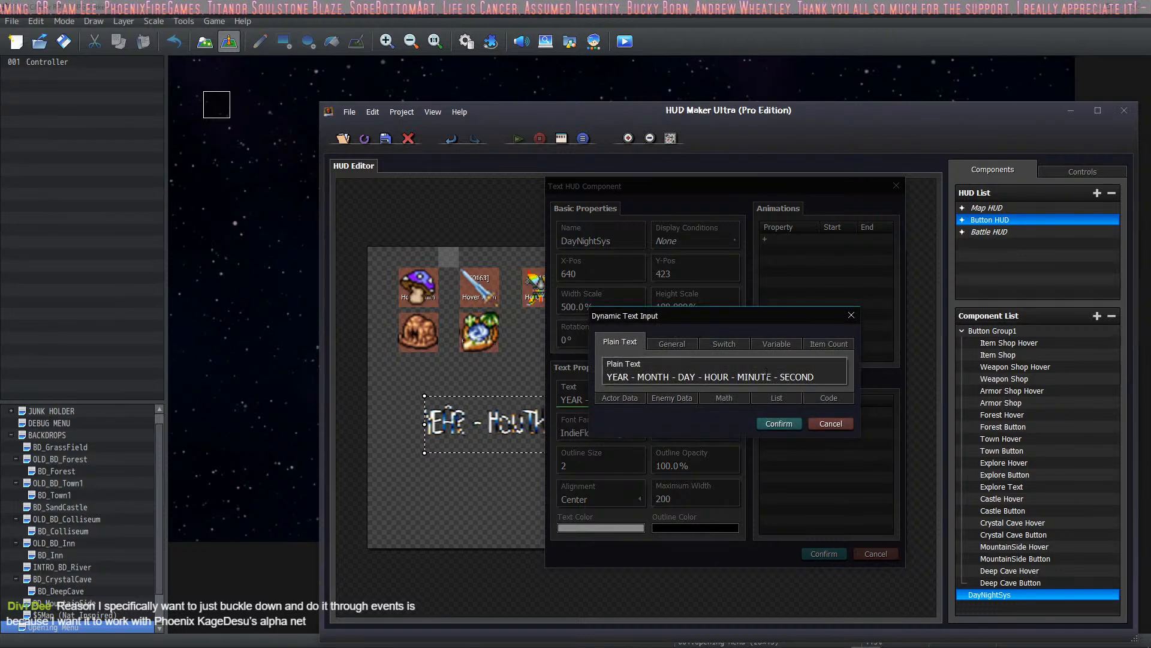
left_click(826, 376)
left_click_drag(815, 376, 704, 377)
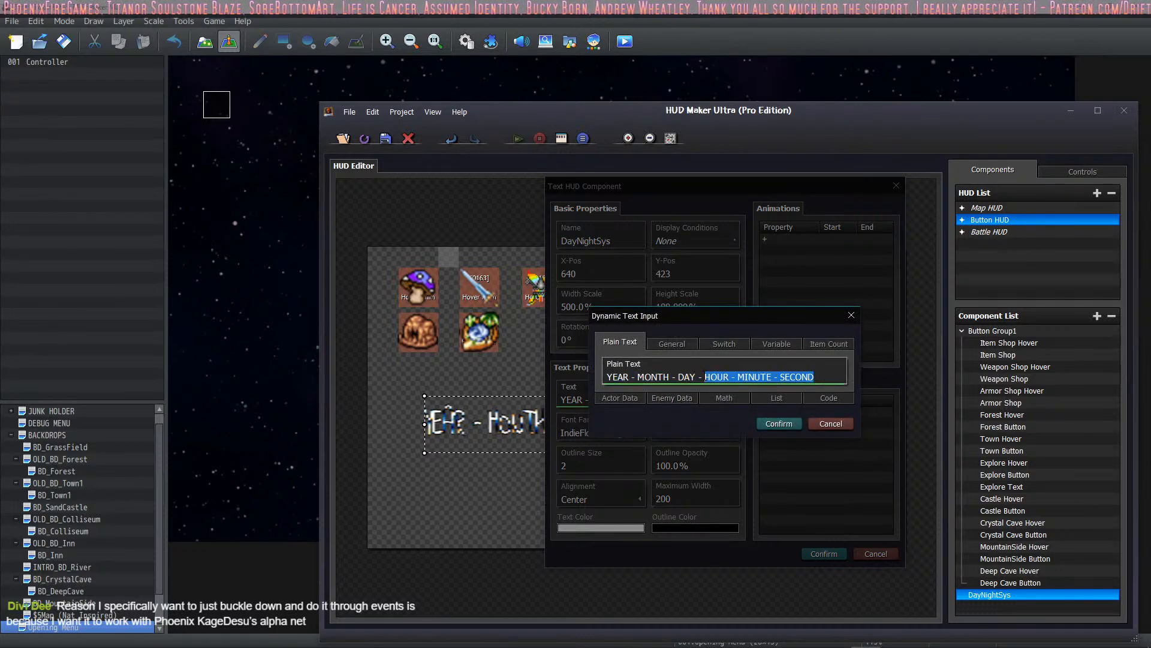
key("BackSpace")
key("BackSpace")
key("BackSpace")
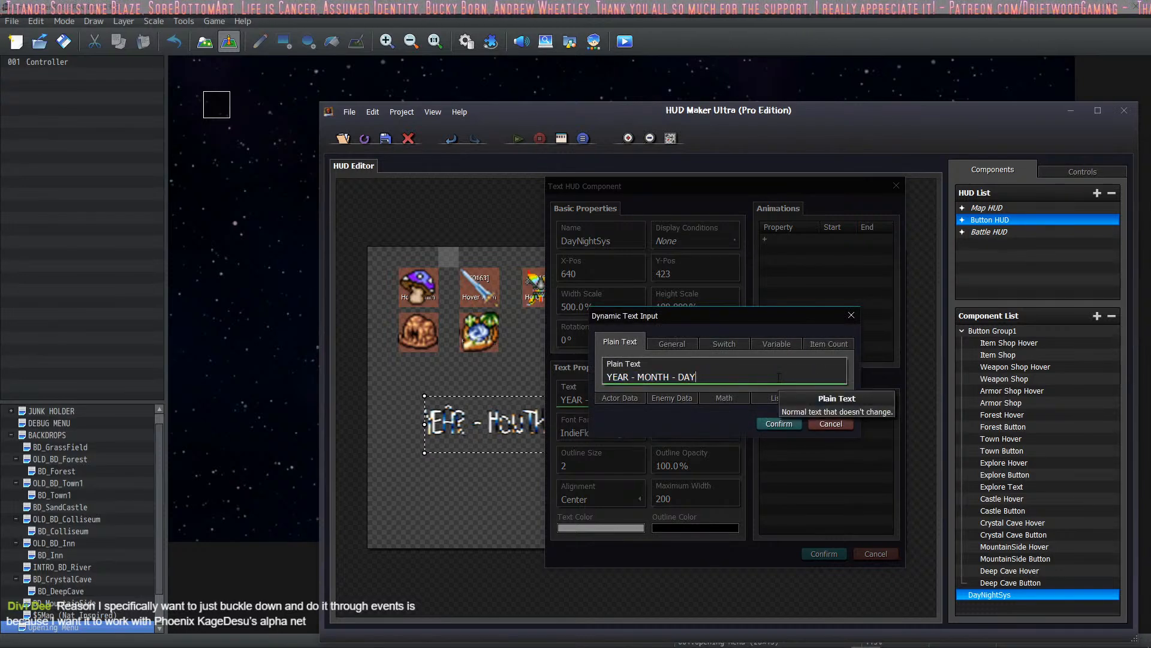
left_click(780, 423)
left_click(820, 555)
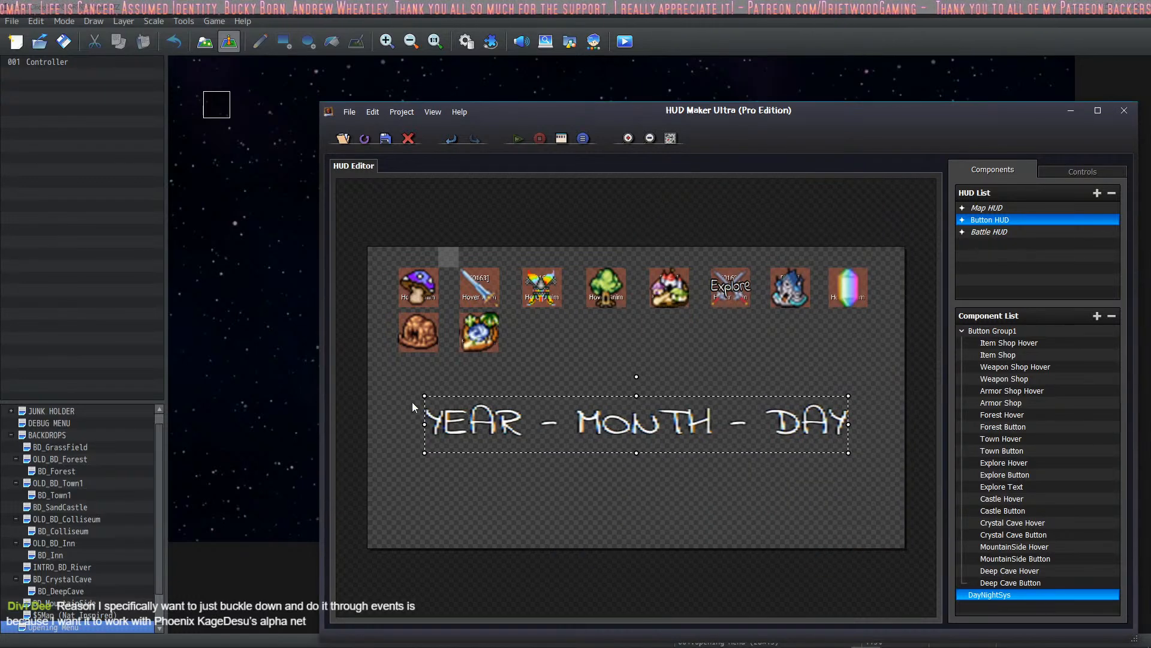
left_click_drag(425, 396, 735, 425)
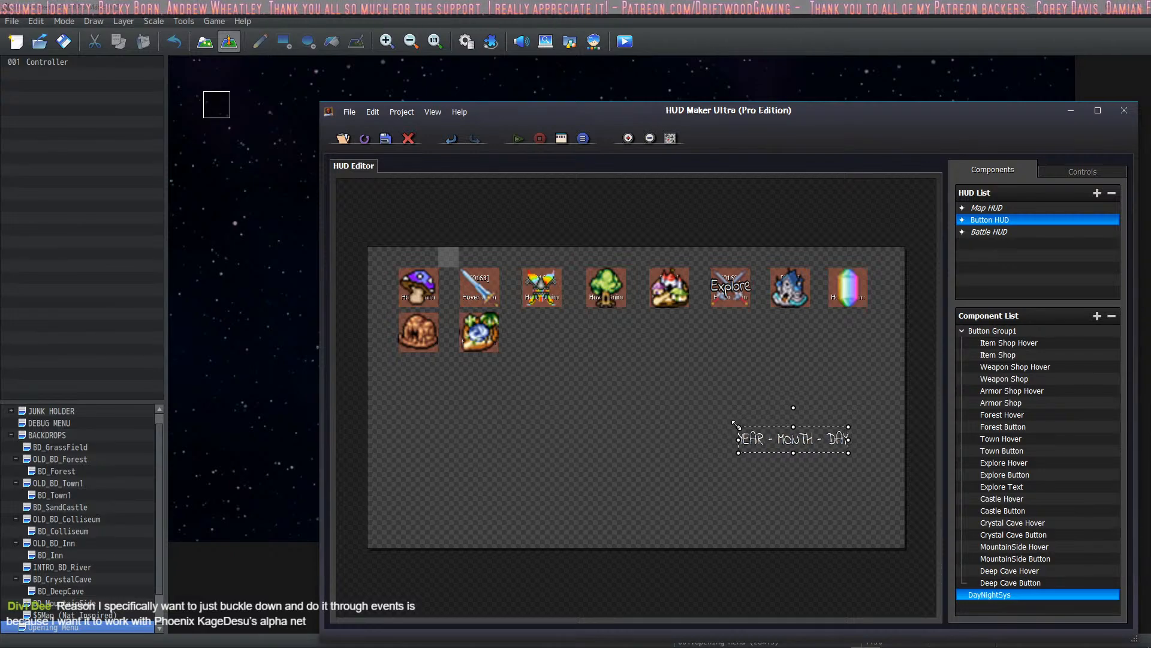
Set the DayNightSys font to ArchitectsDaughter-Regular with font size 28 and outline size 3.
double_click(819, 441)
left_click(624, 430)
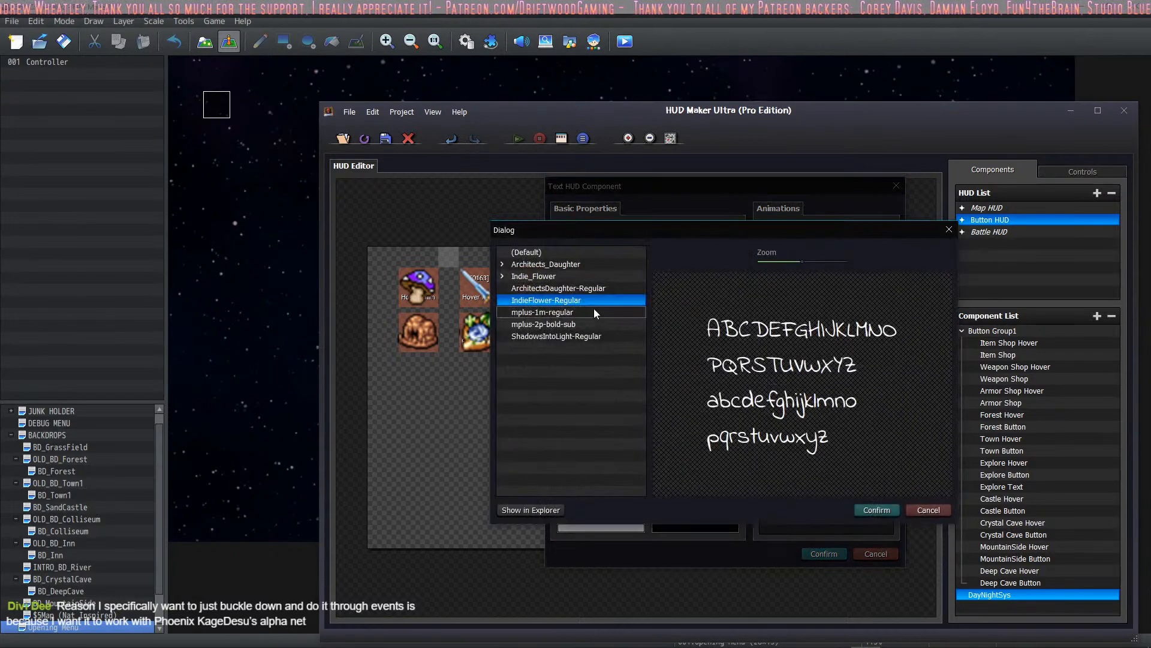
left_click(558, 287)
left_click(861, 509)
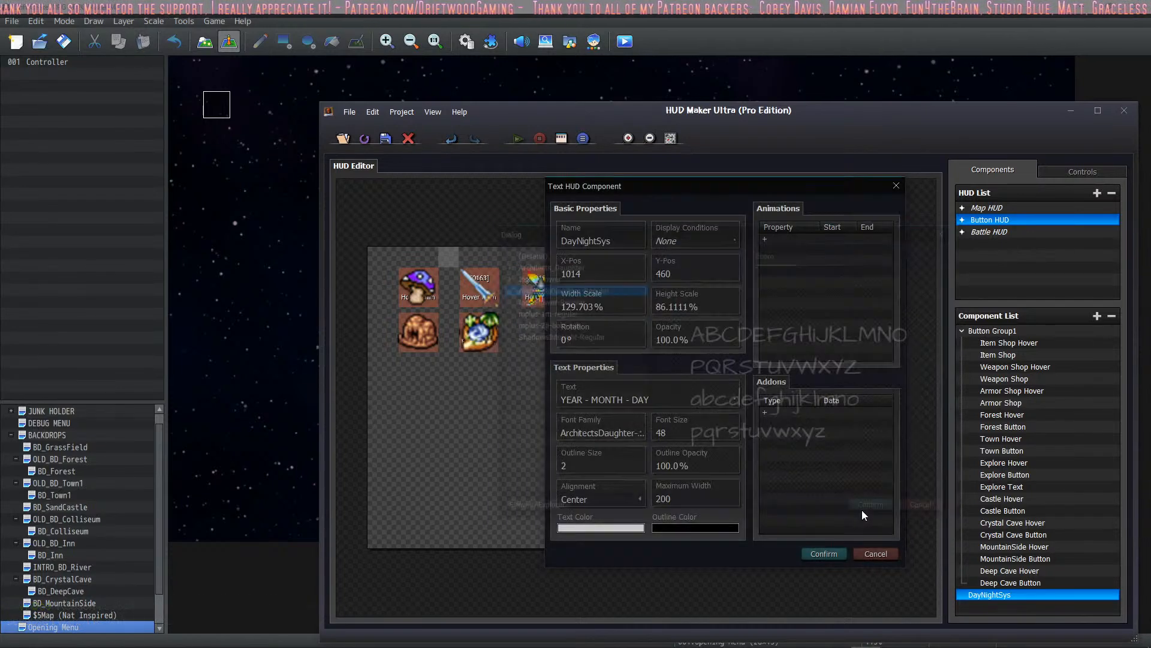
left_click(688, 431)
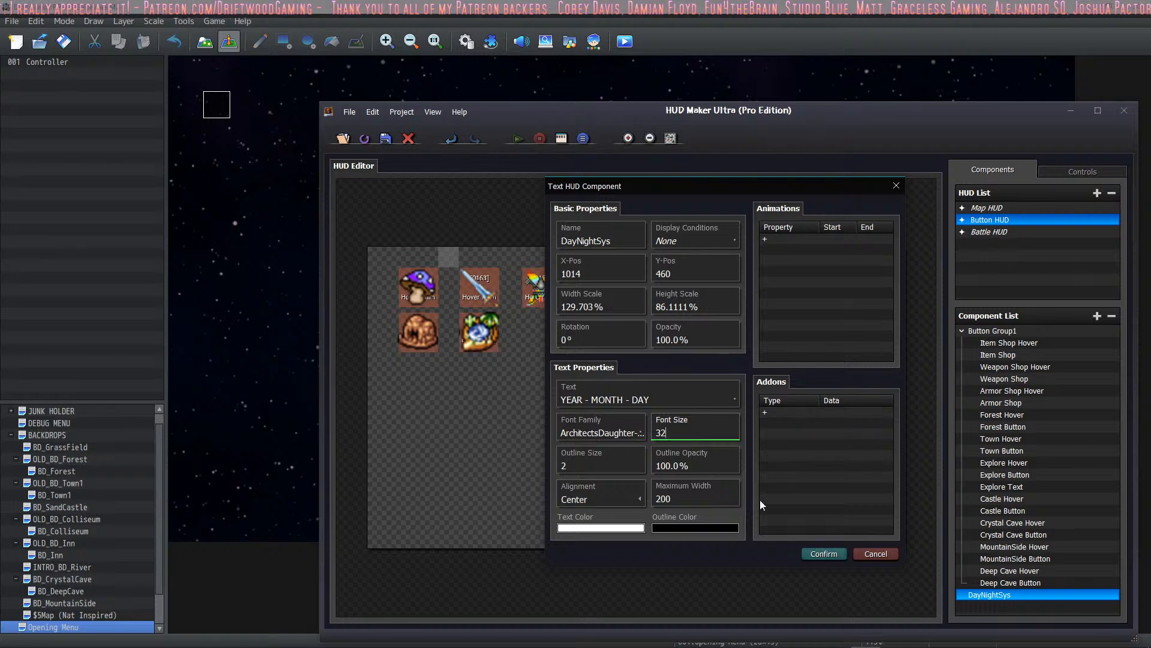
key("BackSpace")
key("BackSpace")
type("28")
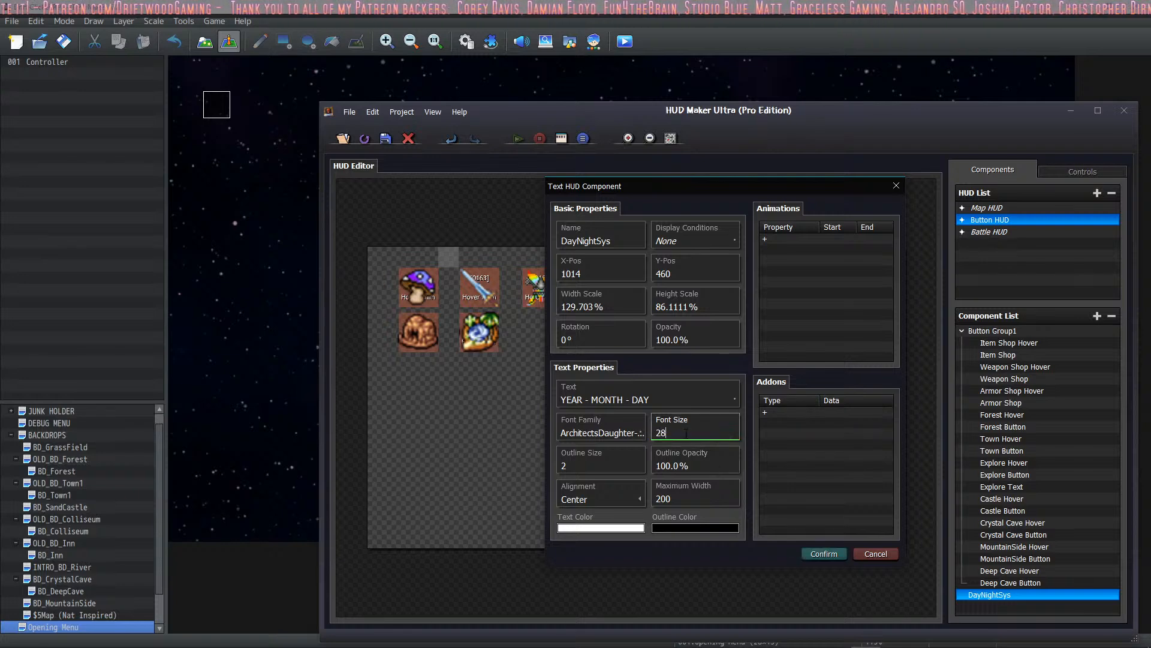
left_click(601, 468)
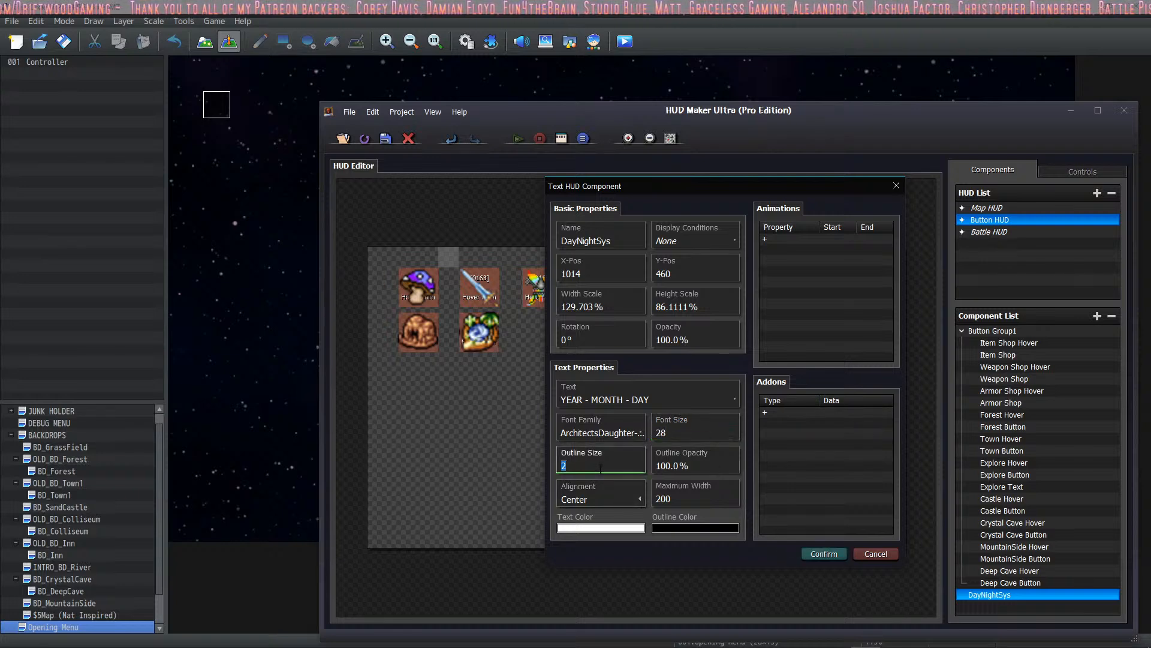
type("3")
left_click(825, 552)
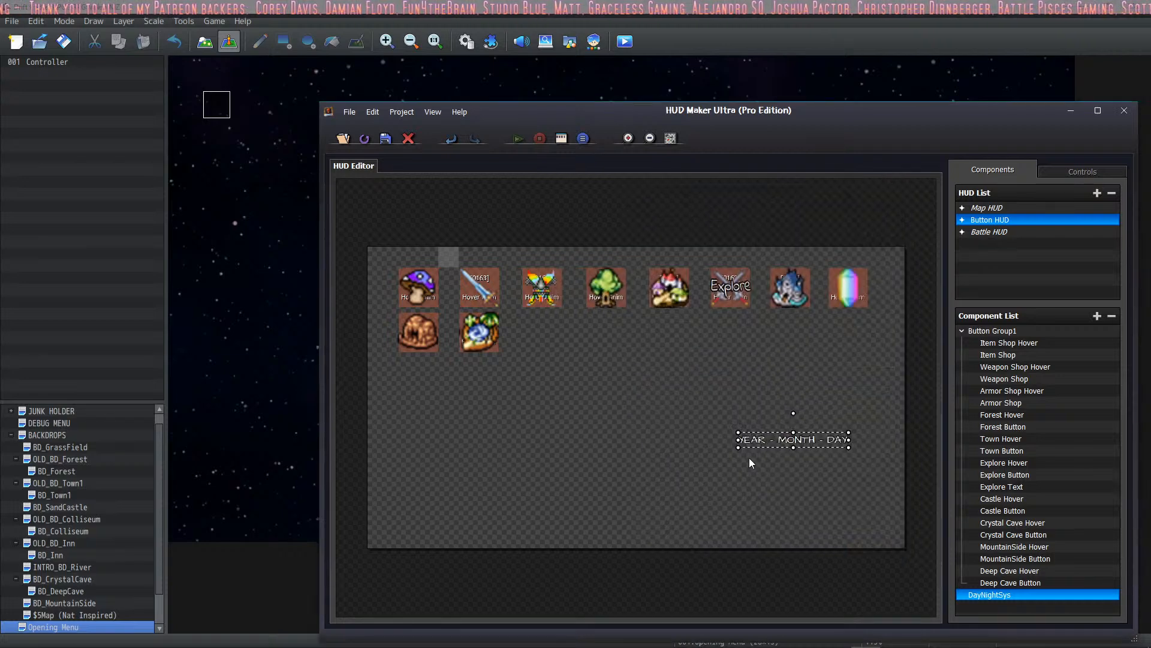
Move the DayNightSys text near the canvas's lower edge and place a duplicate to its right at about X 1040, Y 639.
left_click_drag(793, 439, 640, 518)
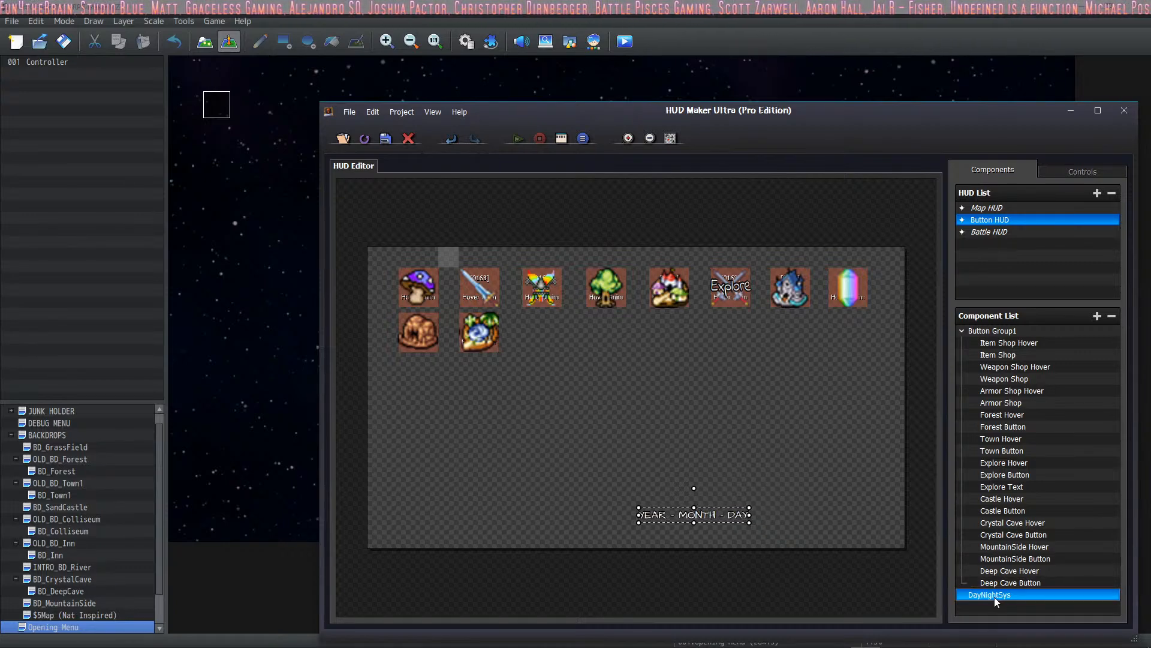
key("ctrl+v")
left_click_drag(660, 398, 828, 515)
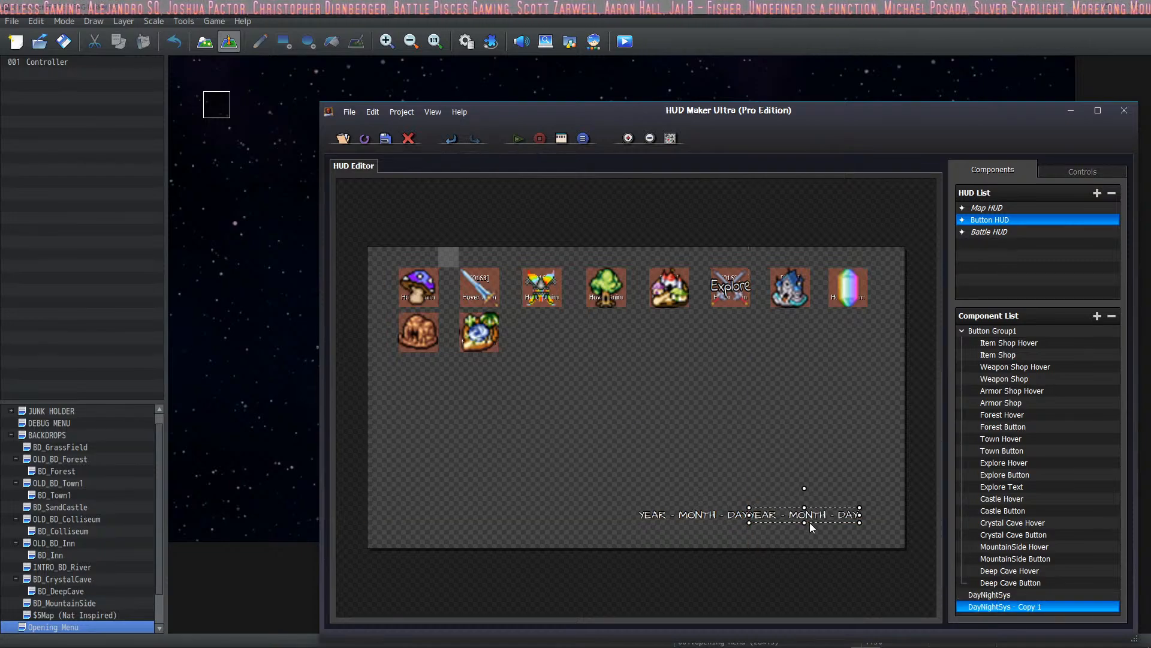
Change the duplicate's text to "HOUR:MINUTE:SECOND" and shift it slightly right to leave a gap after the date text.
double_click(810, 513)
left_click(670, 398)
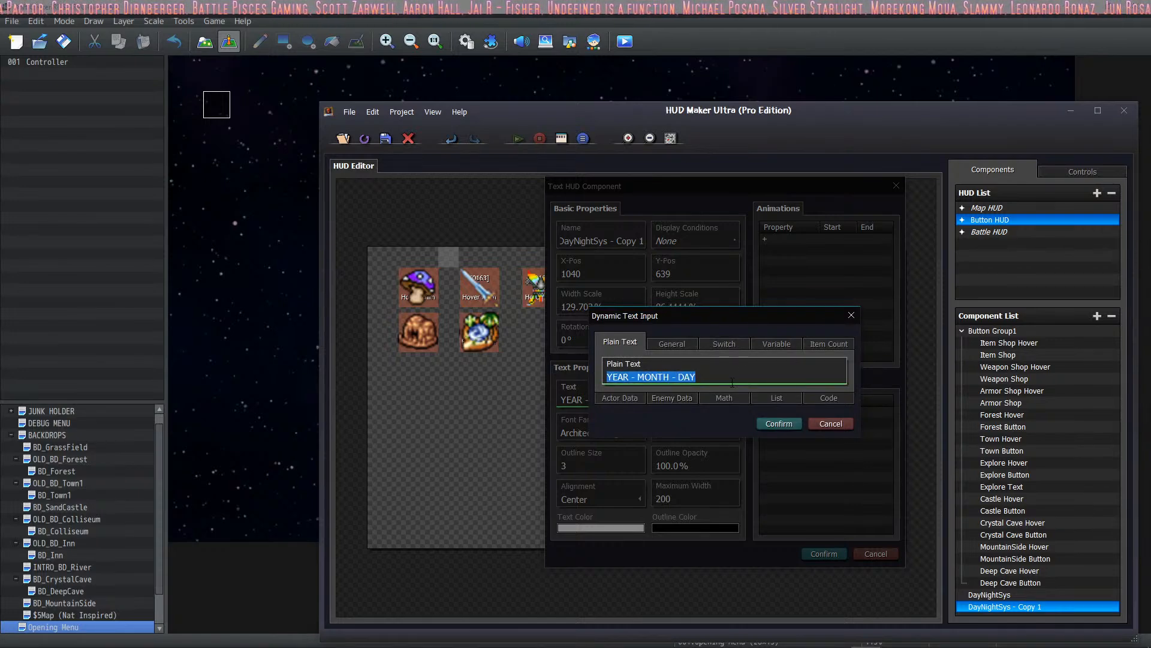
type("h")
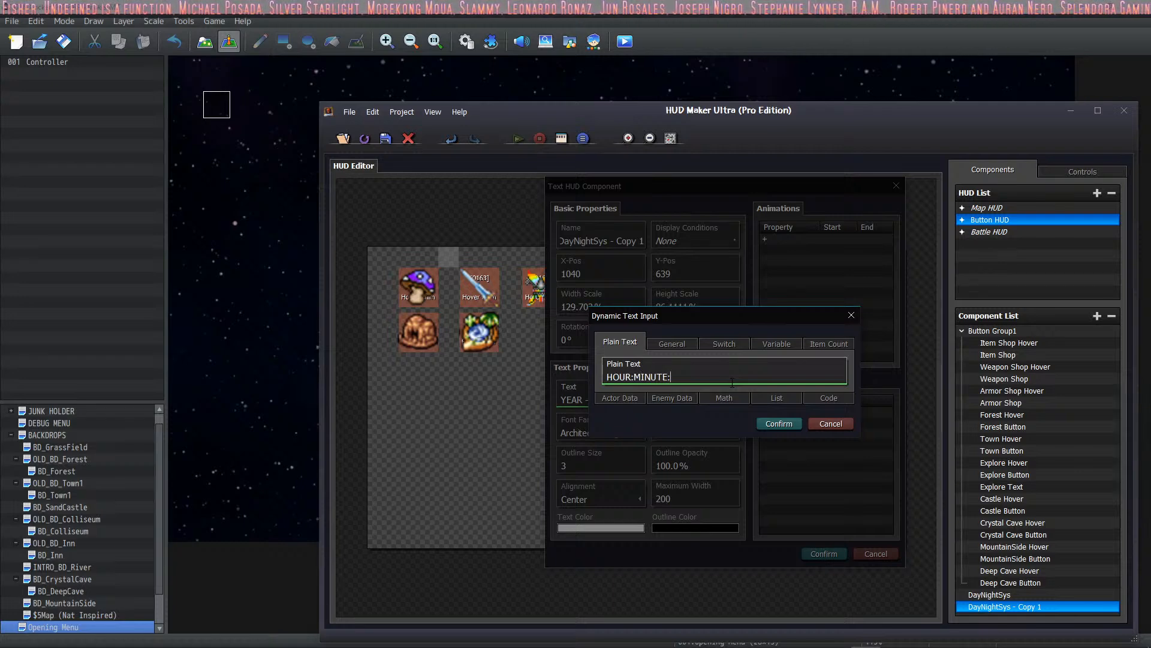
left_click(780, 423)
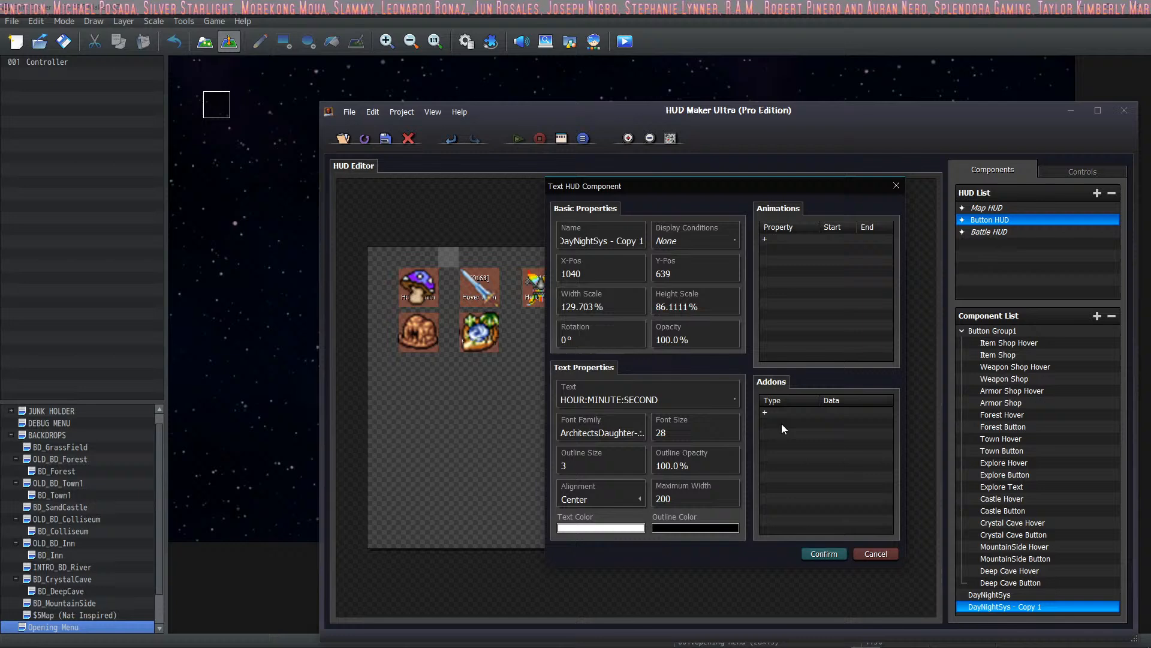
left_click(822, 550)
left_click_drag(806, 517, 808, 515)
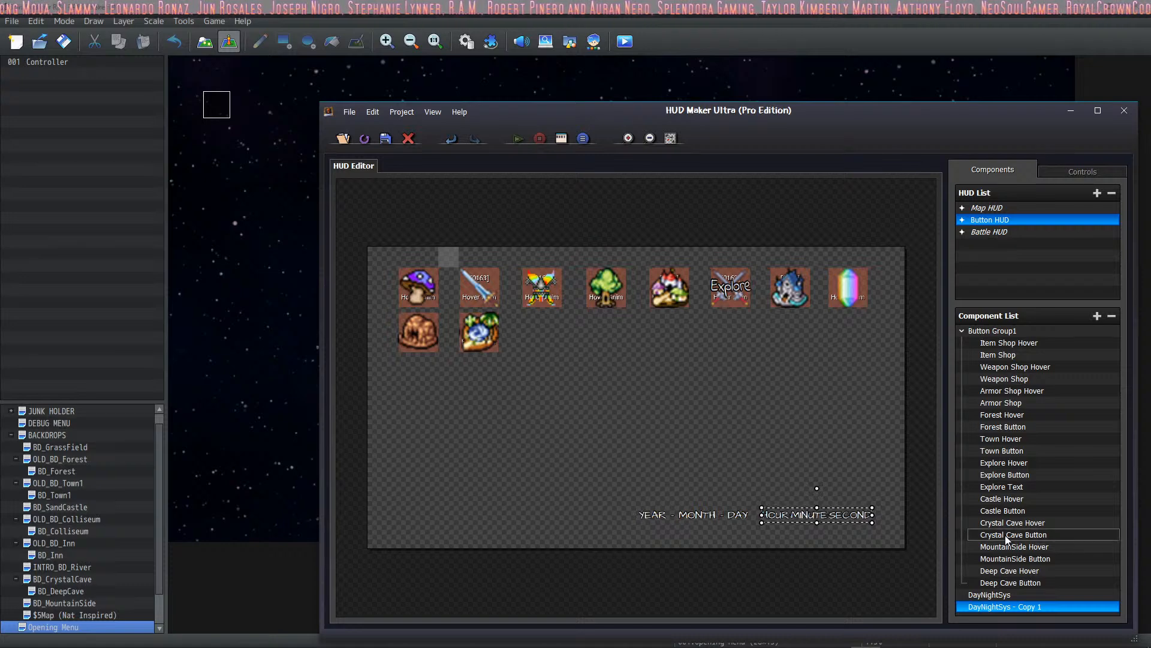
Add a text component to the Button HUD that displays the variable [0001] randomXLocation.
left_click(1098, 320)
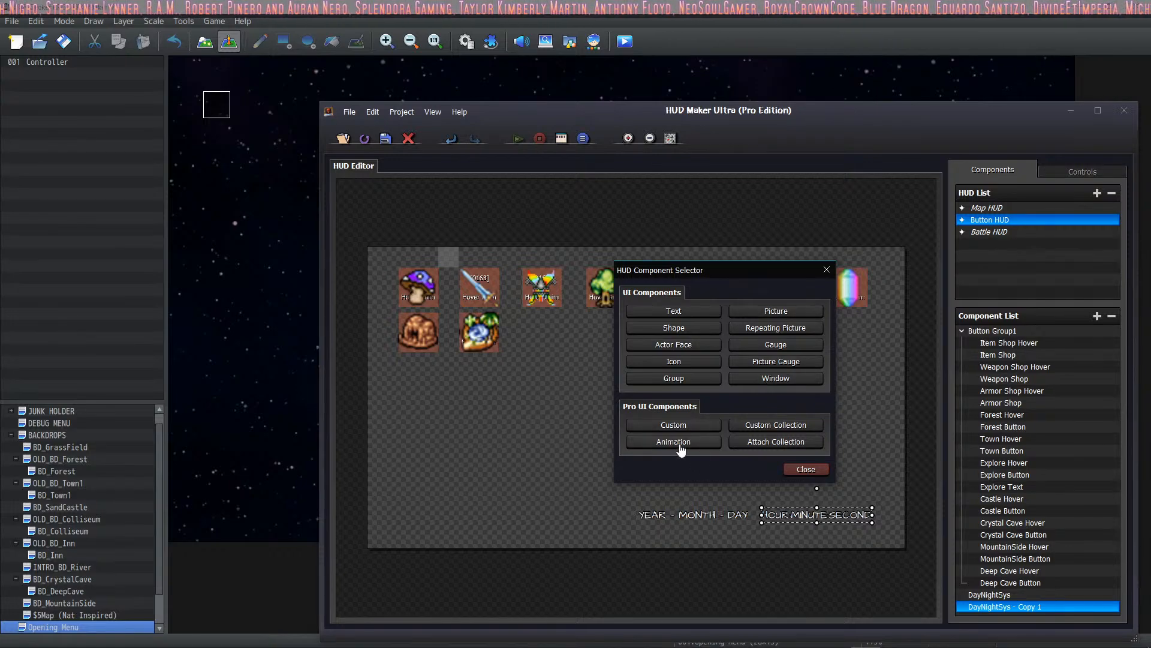
left_click(674, 311)
left_click(730, 397)
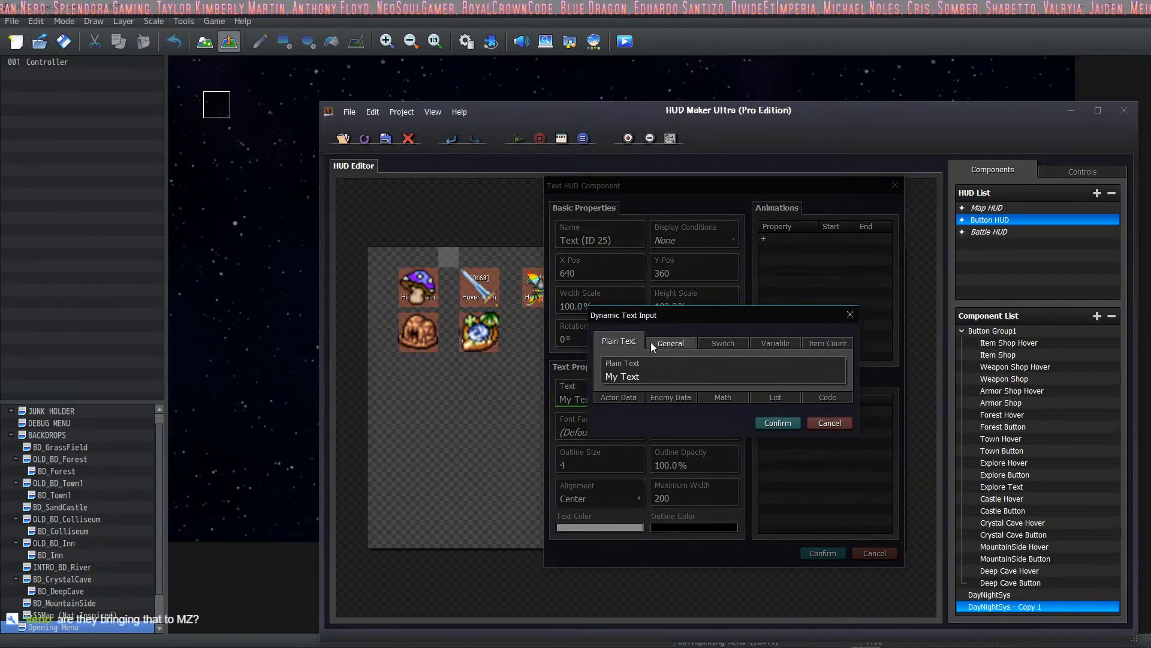
left_click(775, 340)
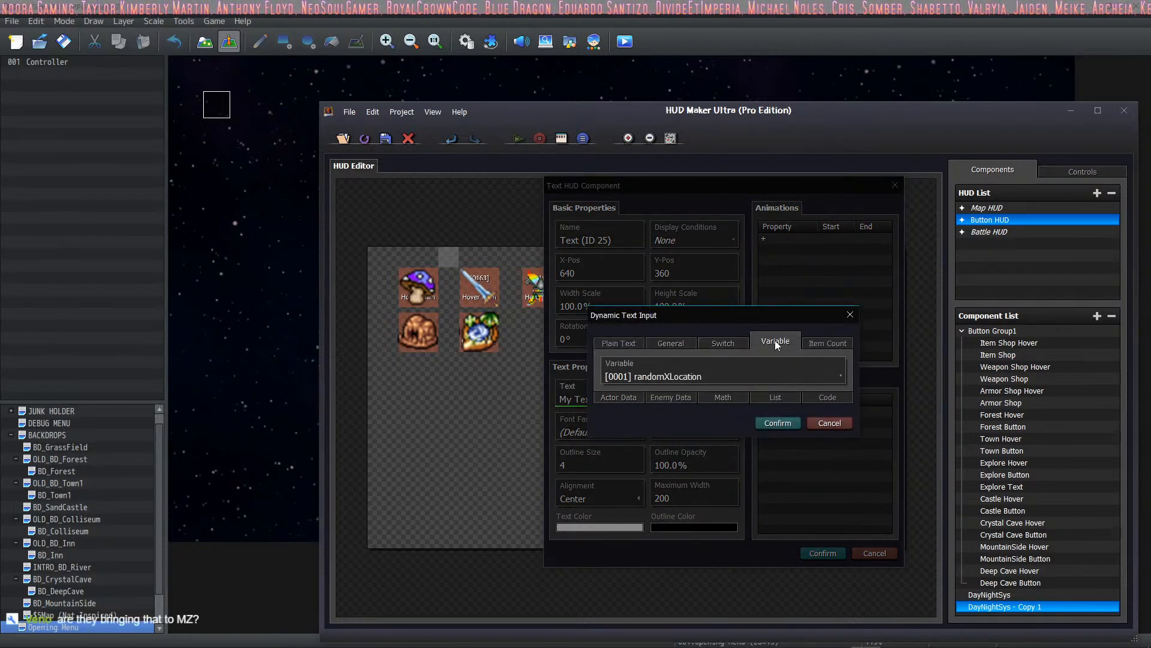
left_click(723, 378)
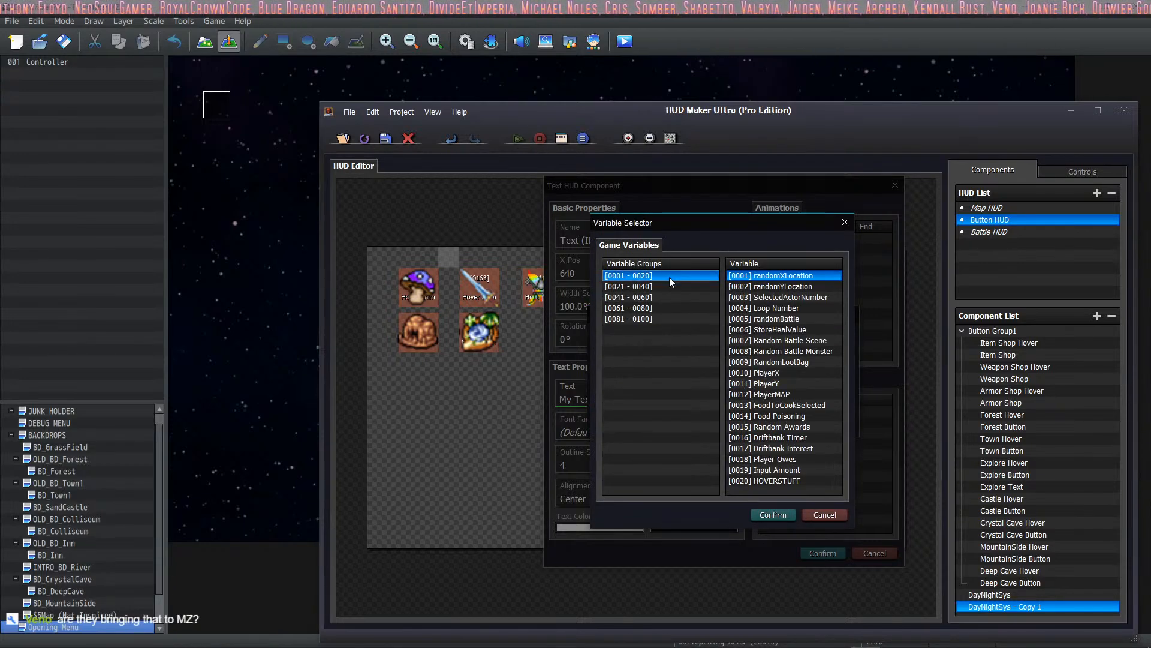
left_click(772, 514)
left_click(783, 422)
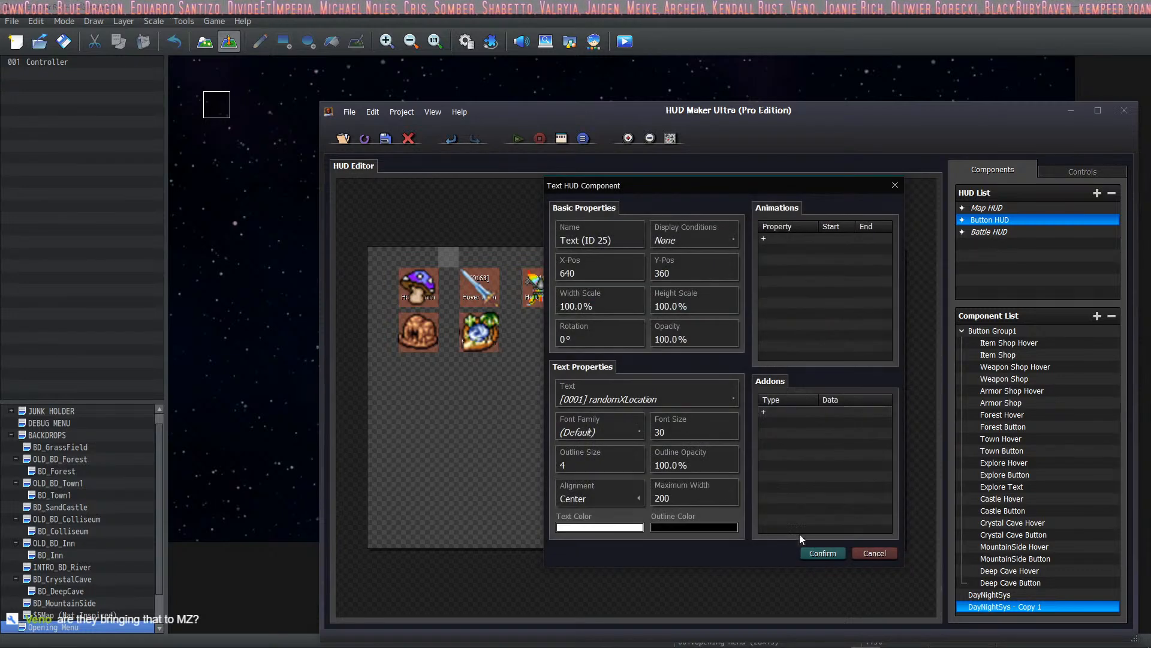
left_click(819, 551)
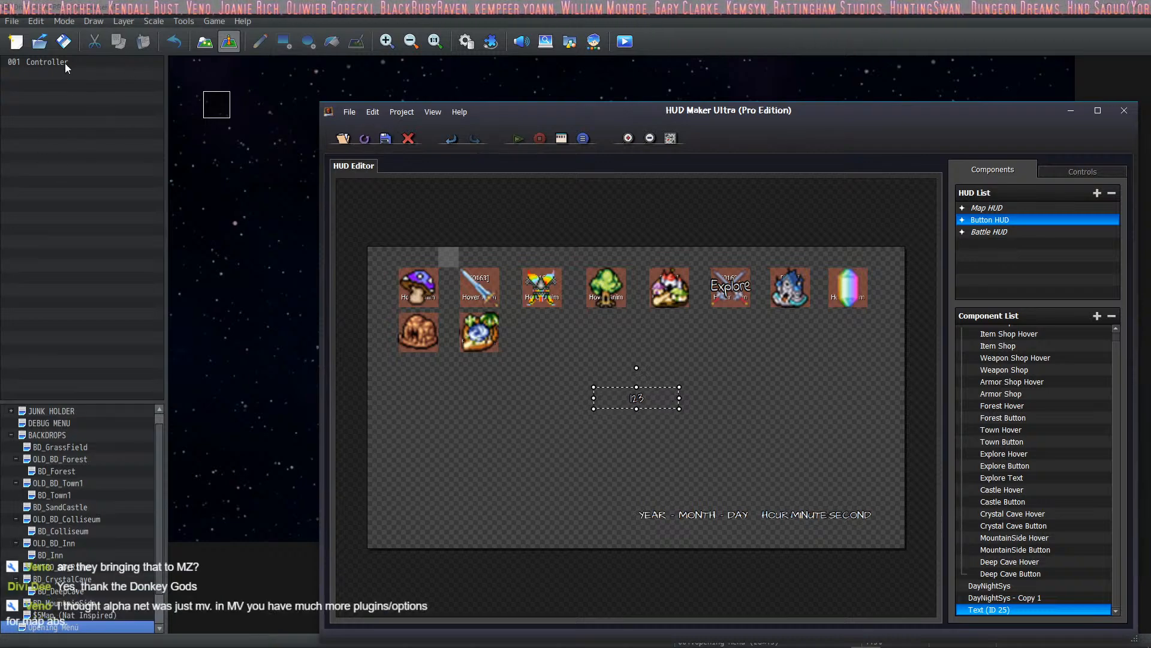
Save the project in RPG Maker MZ, and back in HUD Maker Ultra open the variable choice for the new text component.
left_click(65, 43)
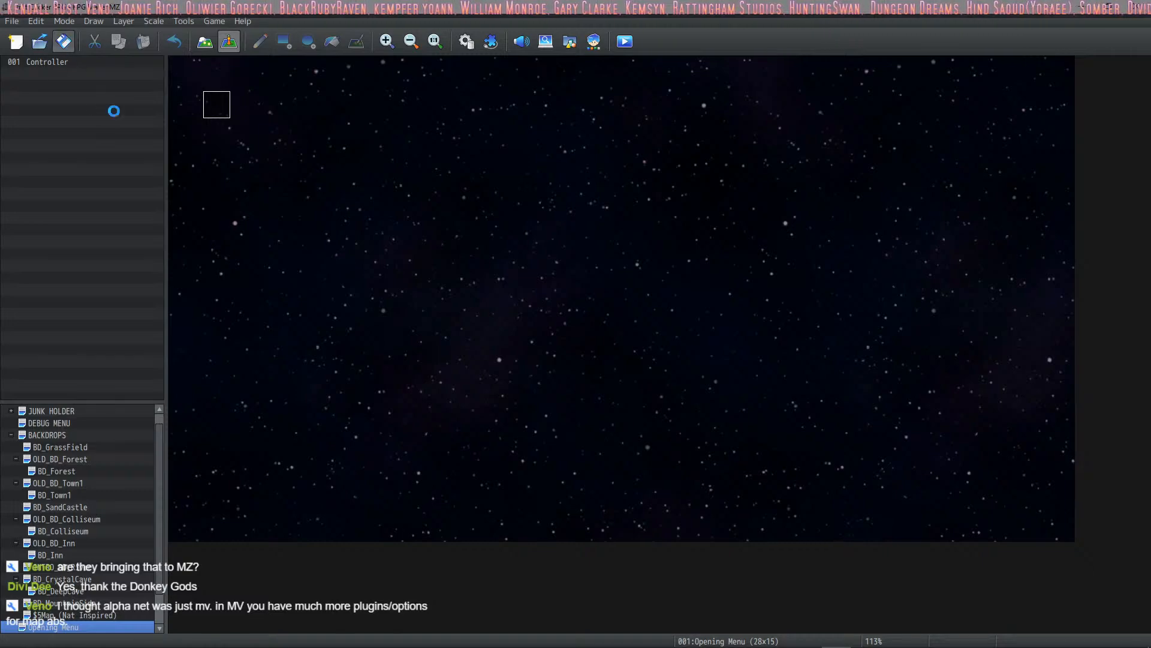
left_click(850, 632)
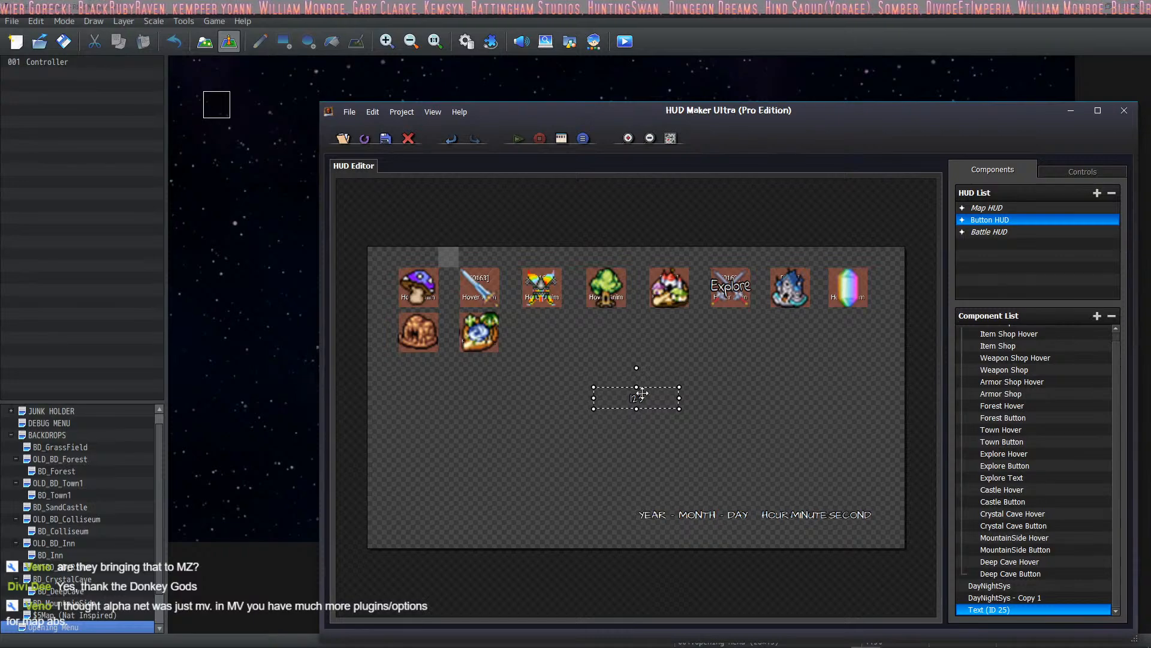
double_click(629, 391)
left_click(642, 399)
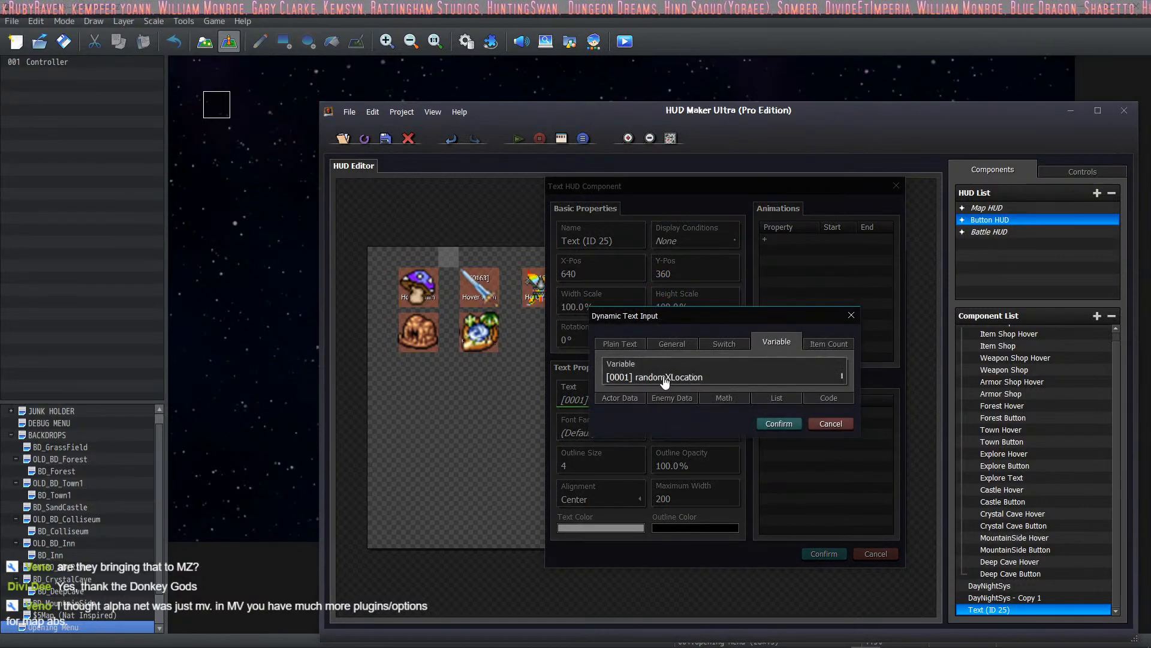
left_click(788, 368)
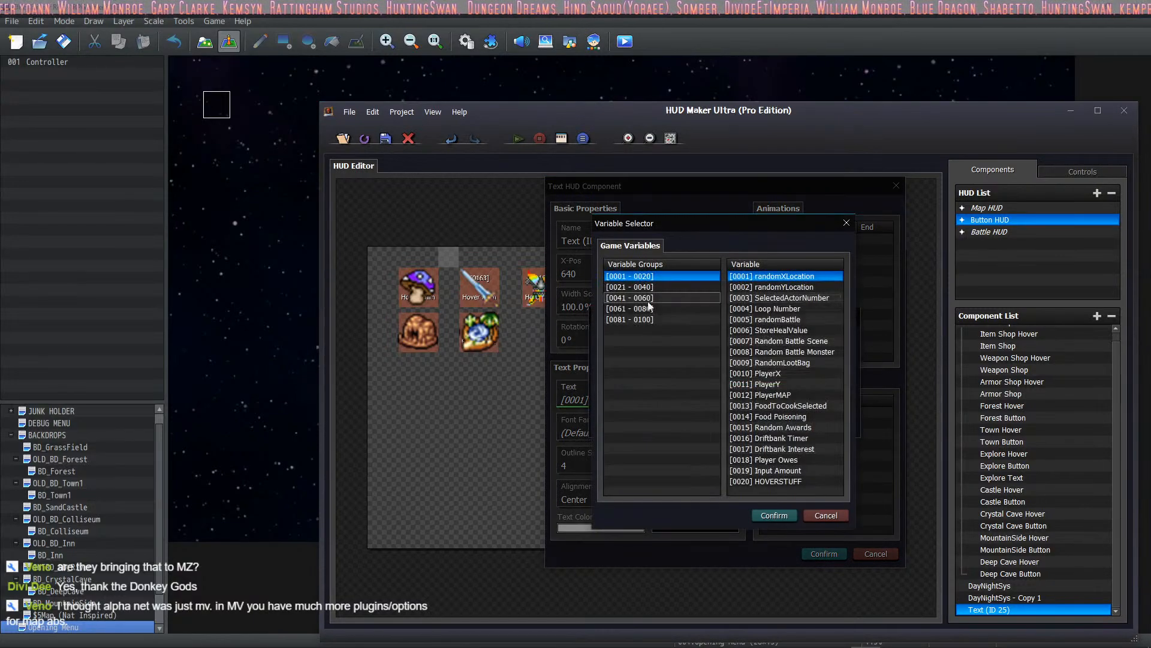
Review the day-night system variables in the group 0021 - 0040.
left_click(651, 287)
left_click(777, 288)
left_click(779, 308)
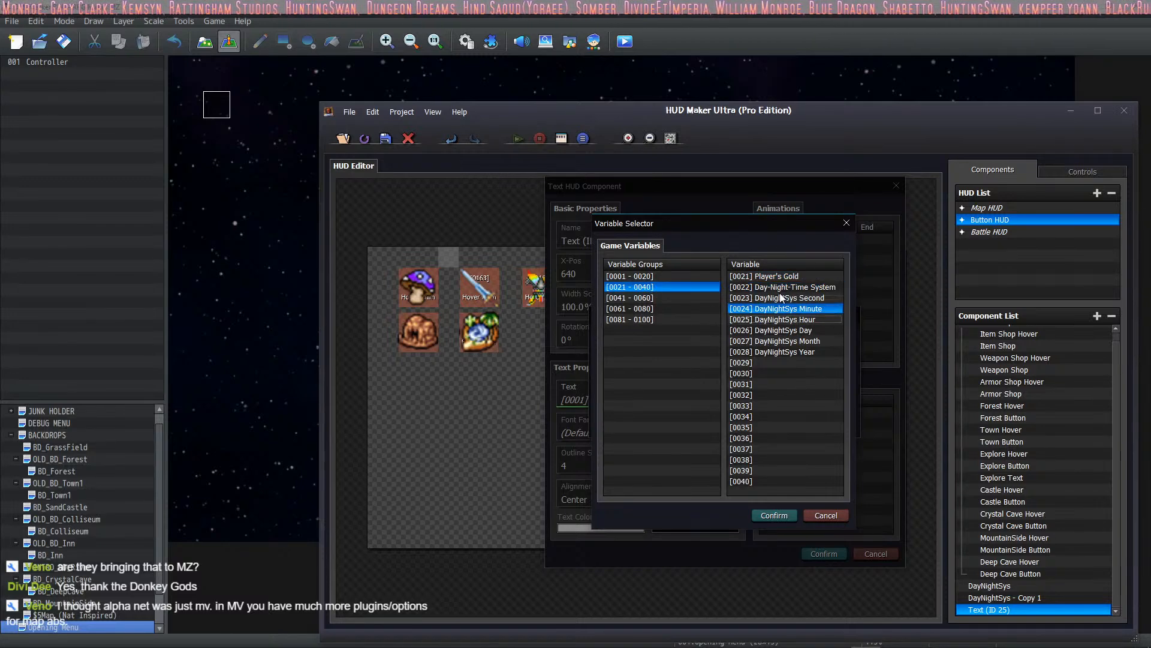
left_click(781, 287)
left_click(783, 308)
left_click(786, 298)
left_click(785, 308)
left_click(781, 320)
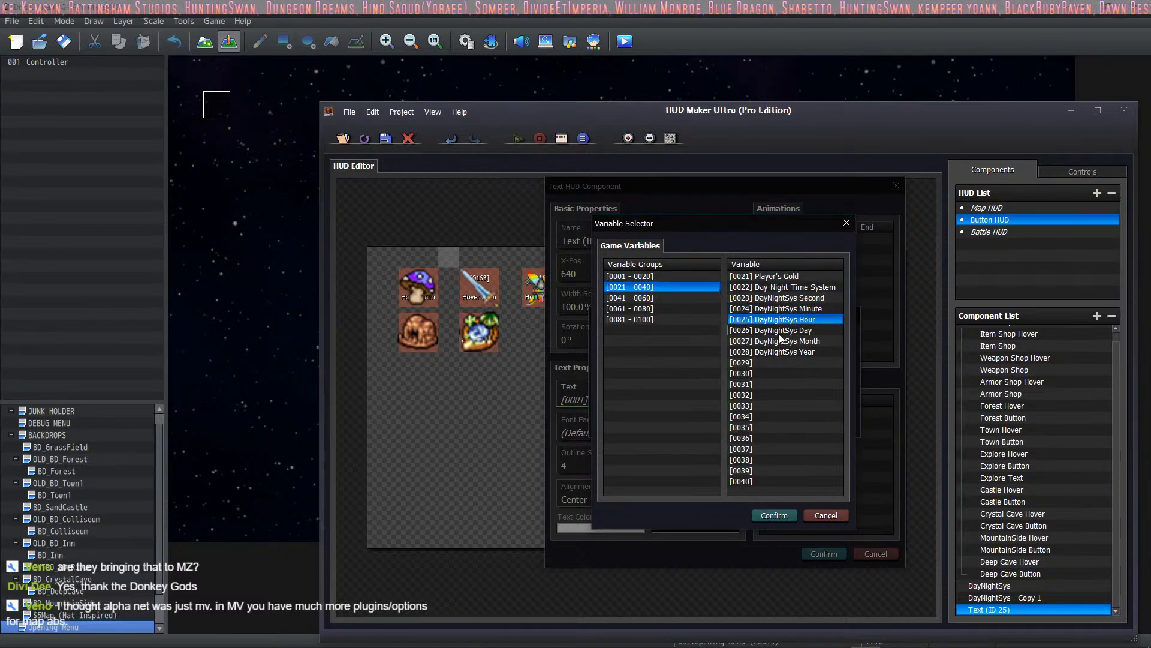
left_click(780, 352)
left_click(785, 340)
left_click(789, 309)
left_click(792, 288)
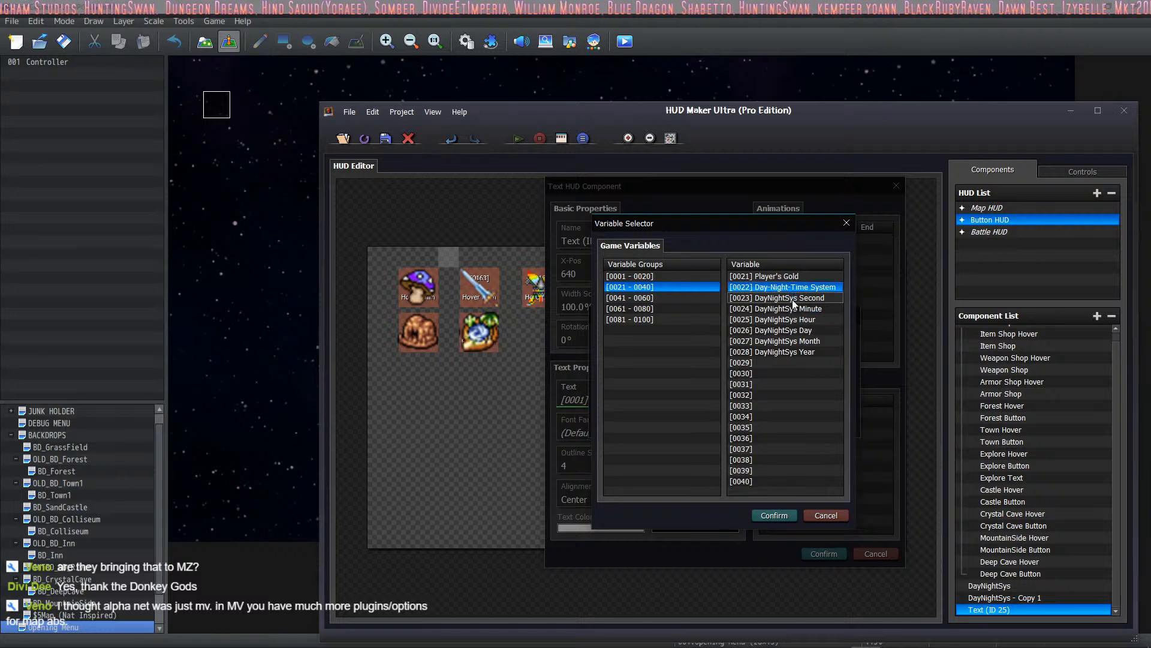
left_click(791, 299)
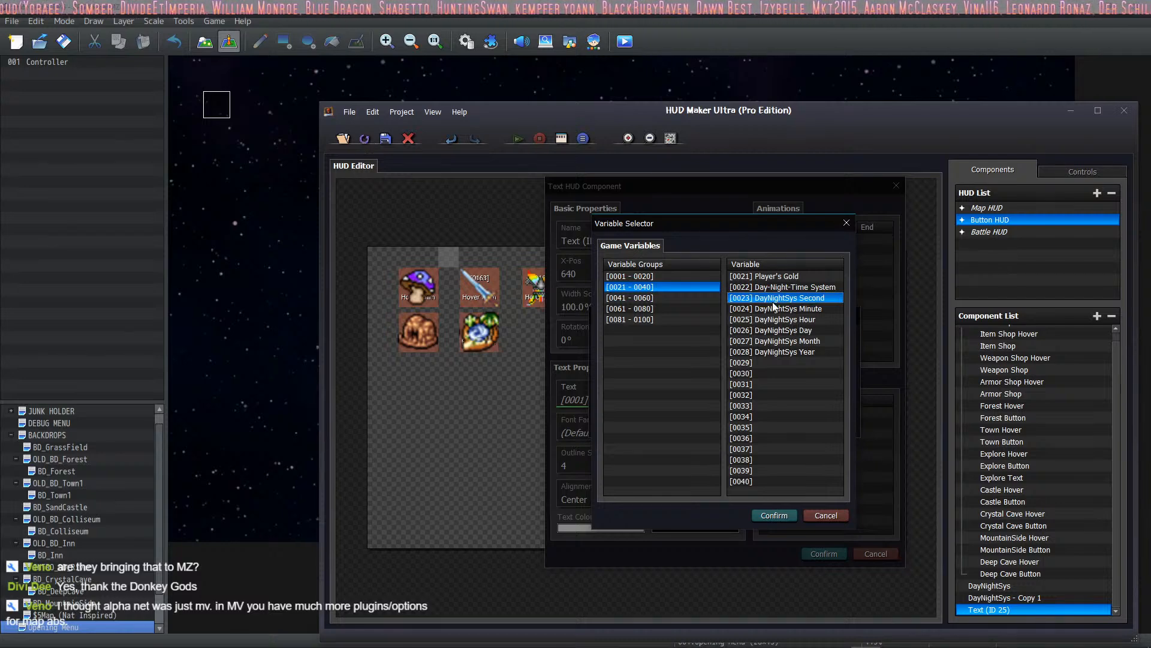
left_click(813, 308)
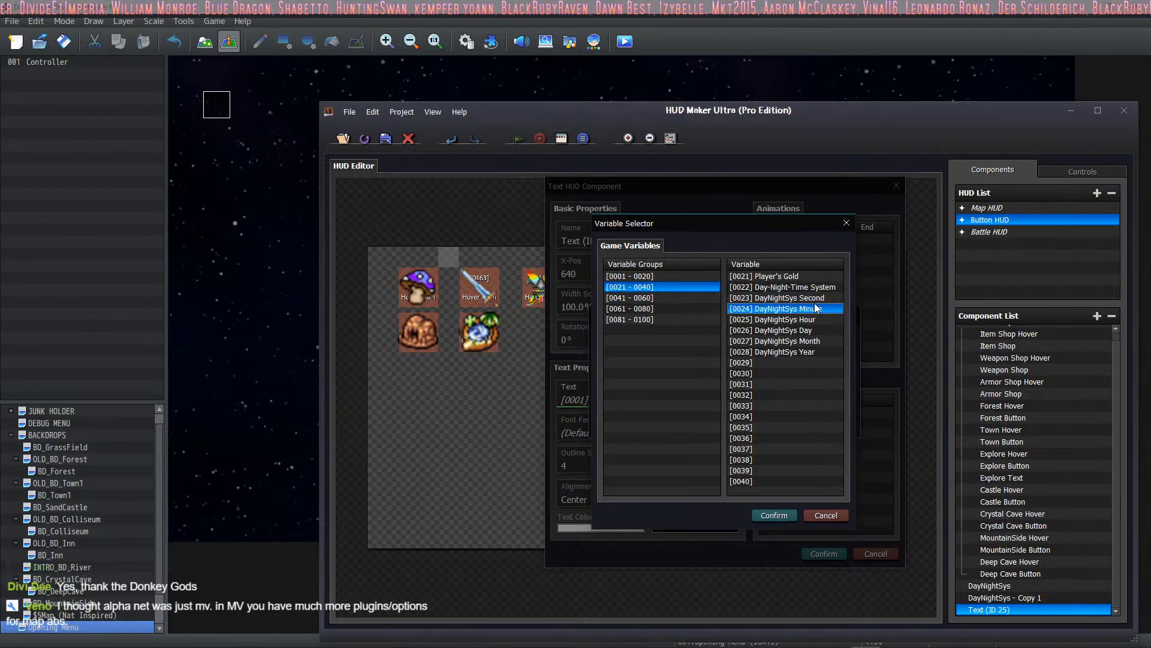
Bind the new text component to [0028] DayNightSys Year and place it just below the YEAR label.
left_click(809, 354)
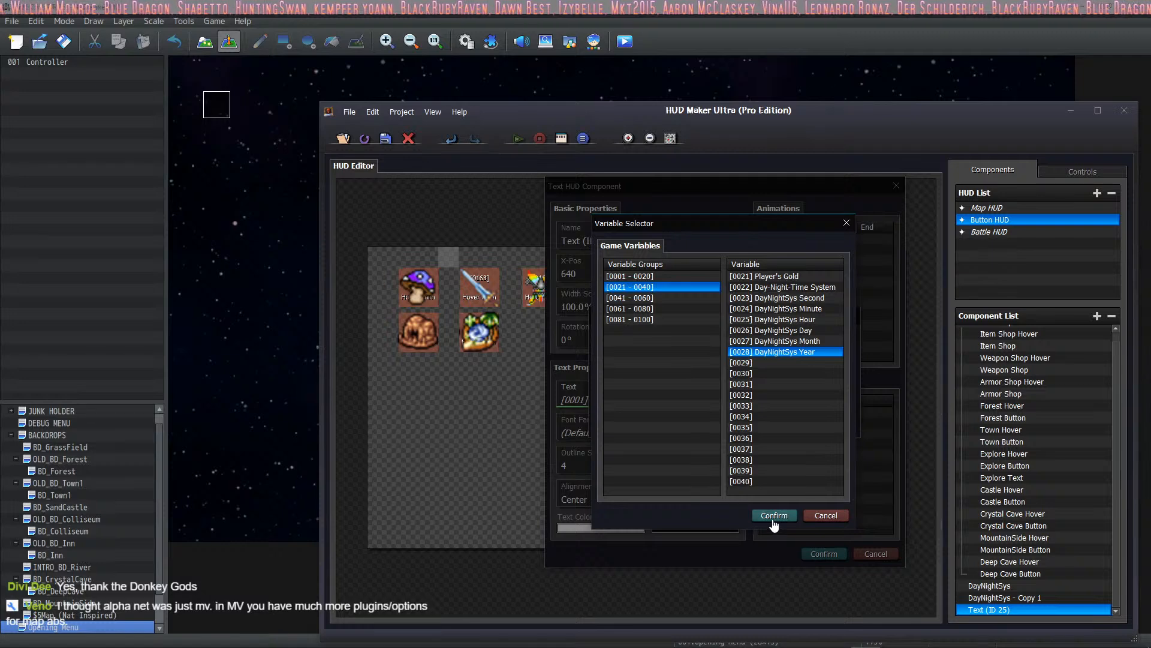
left_click(774, 517)
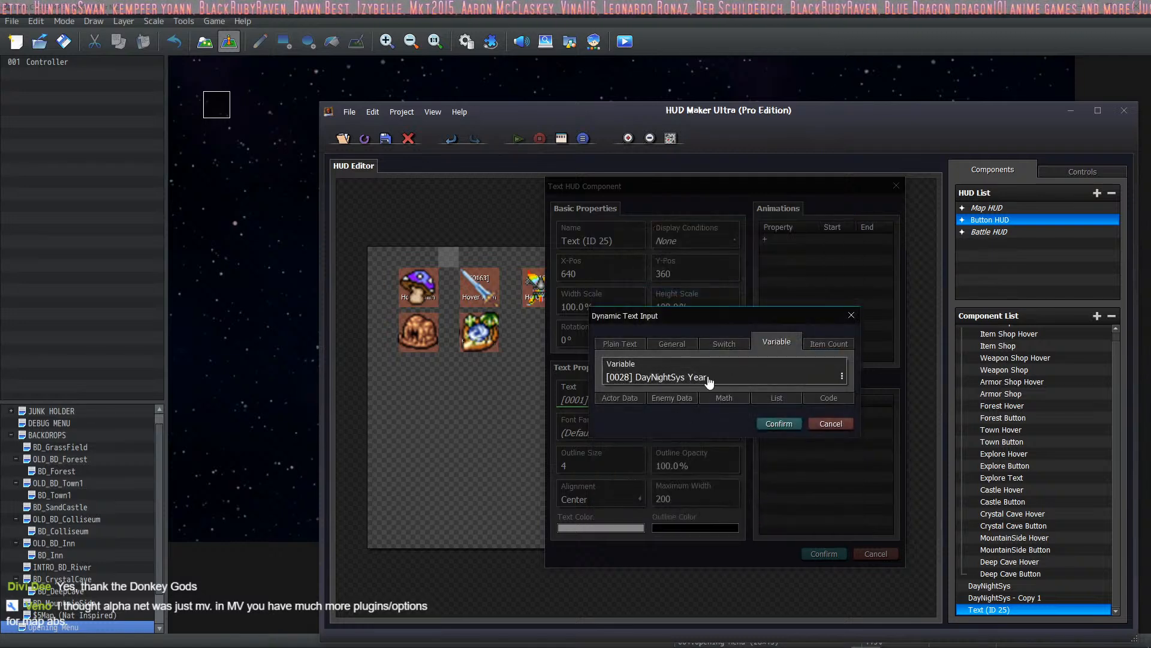
left_click(782, 426)
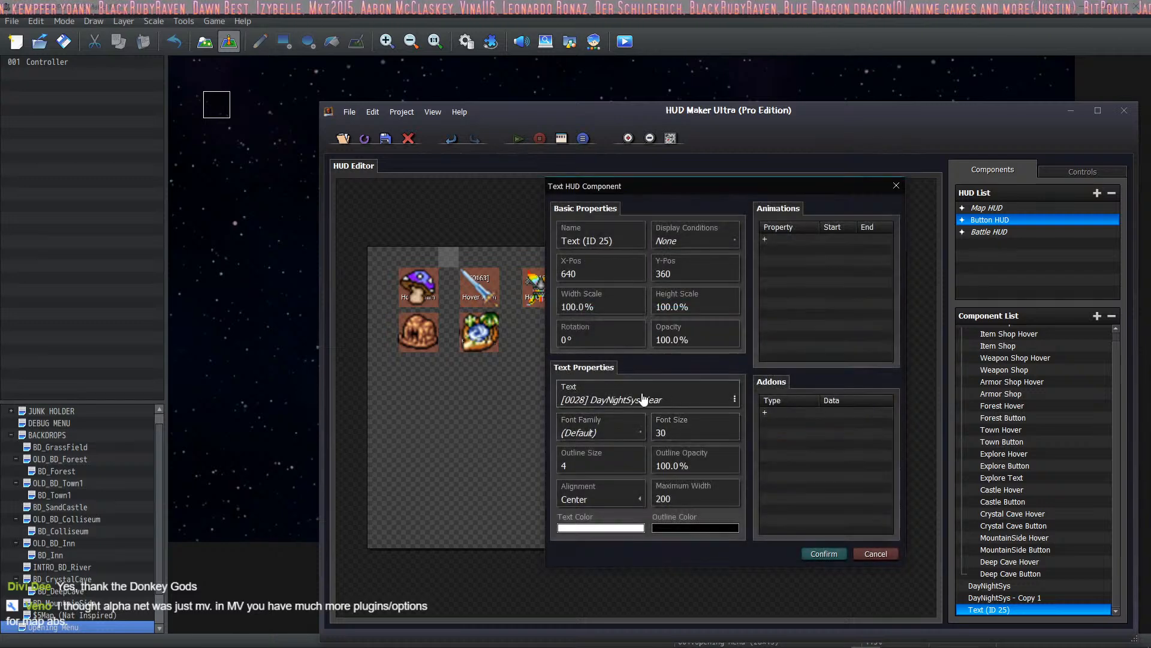
left_click(822, 553)
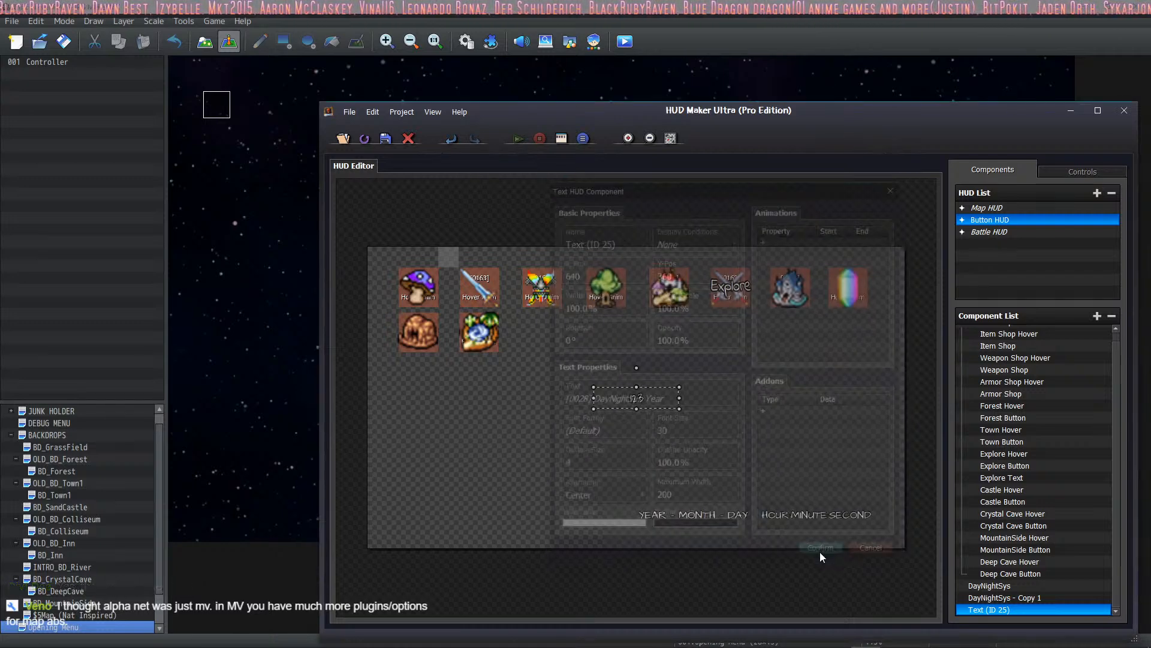
left_click_drag(639, 399, 690, 528)
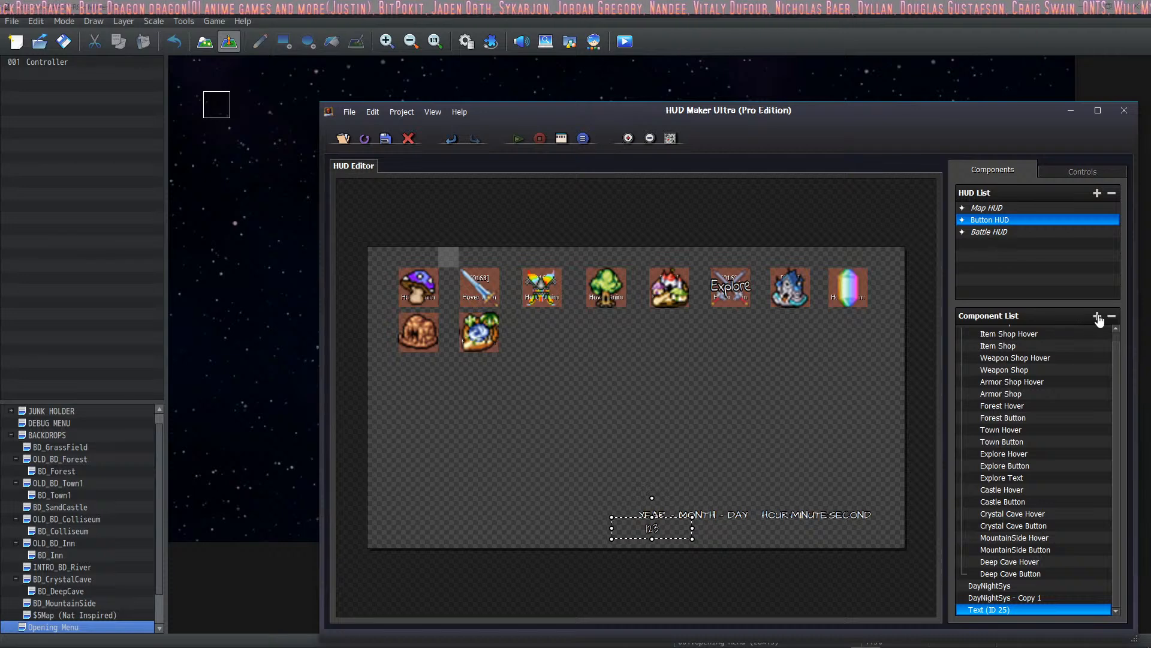
Add a group component named DayNightSysGroup to the Button HUD.
scroll(1037, 425, "up", 1)
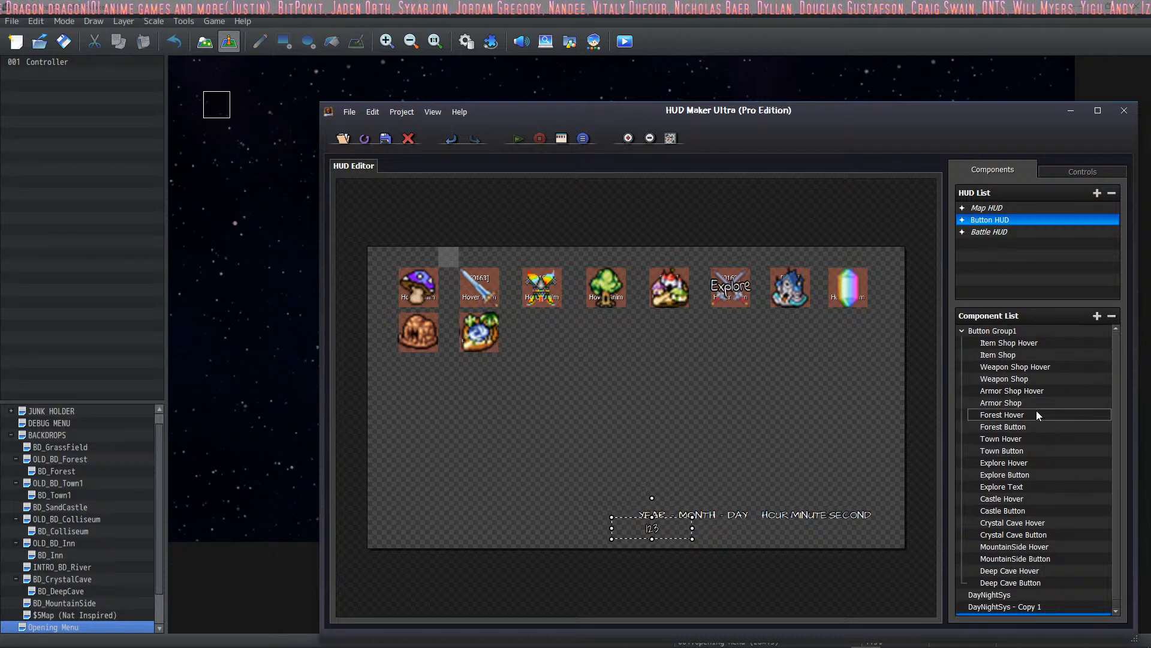
left_click(1096, 317)
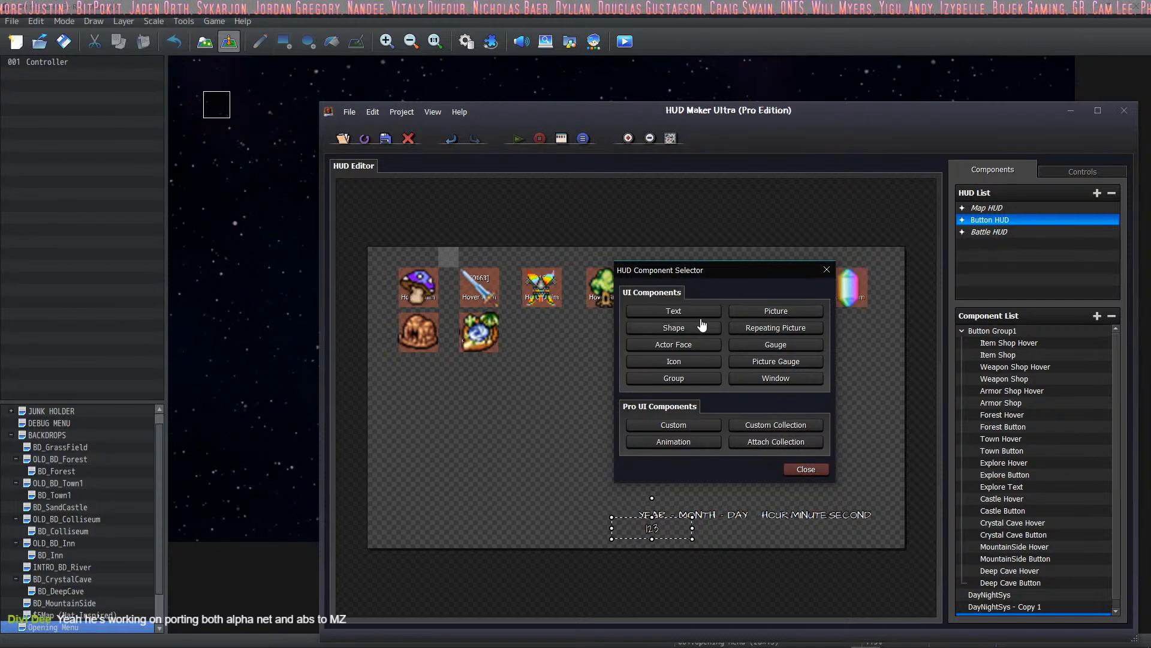
left_click(674, 378)
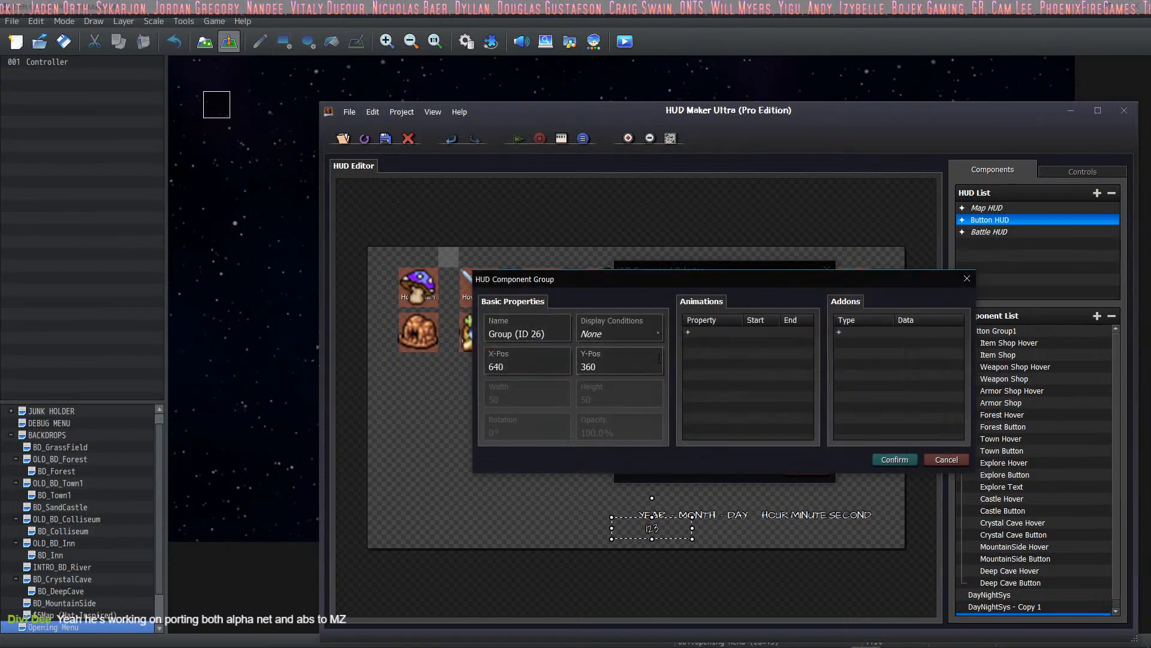
left_click(557, 331)
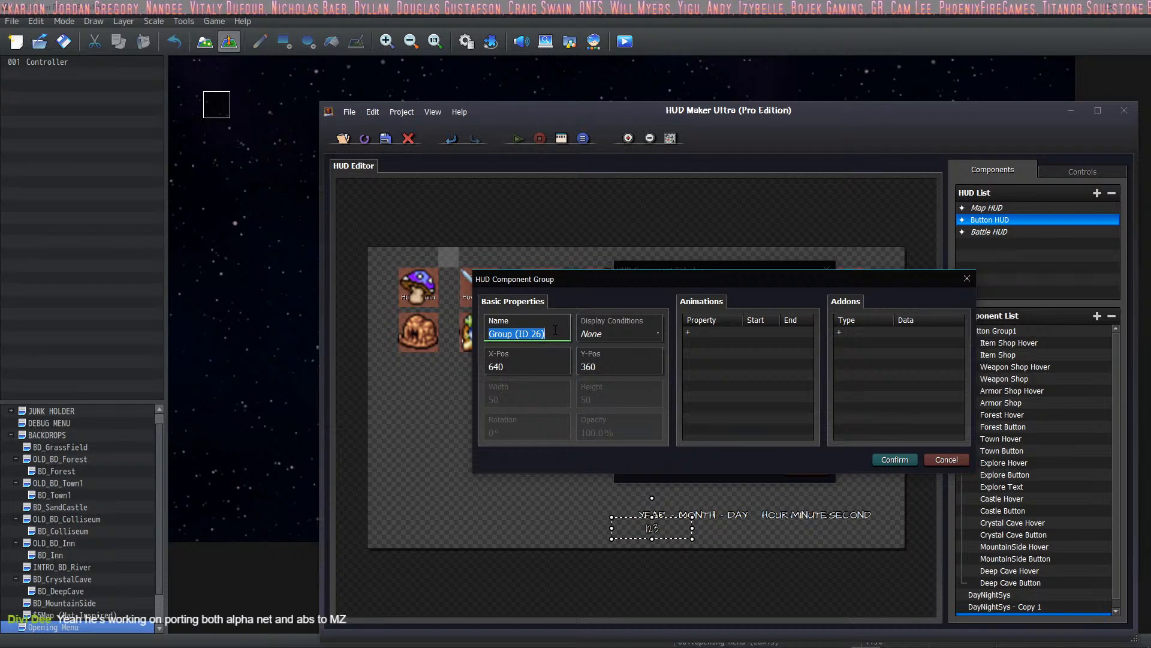
type("d")
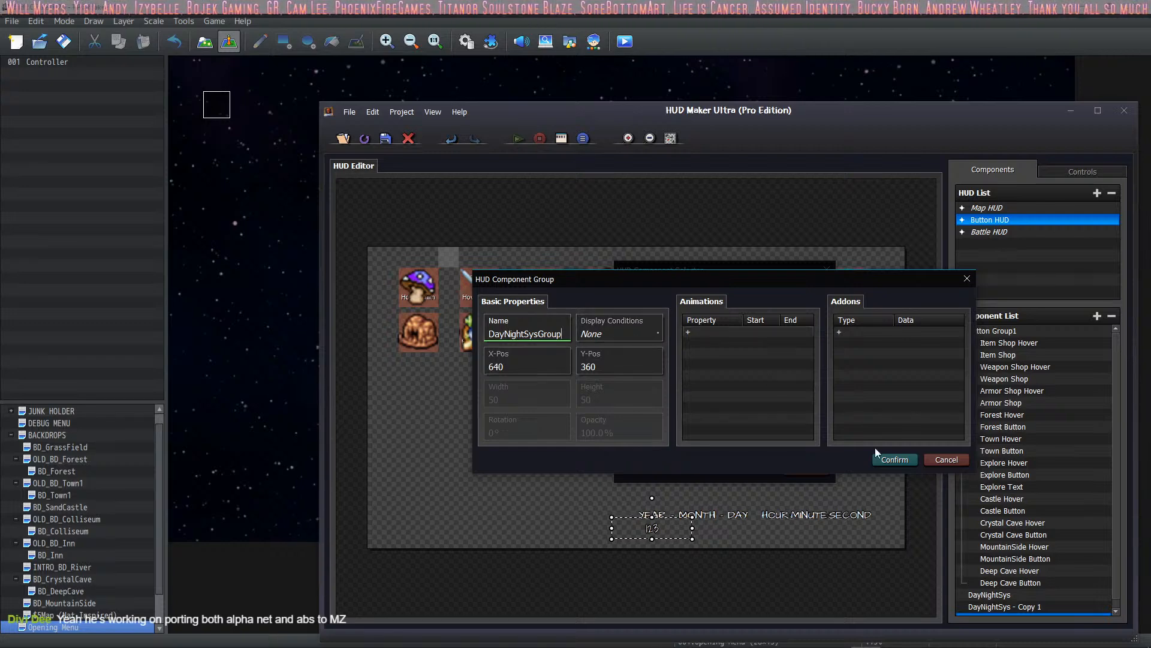
left_click(893, 461)
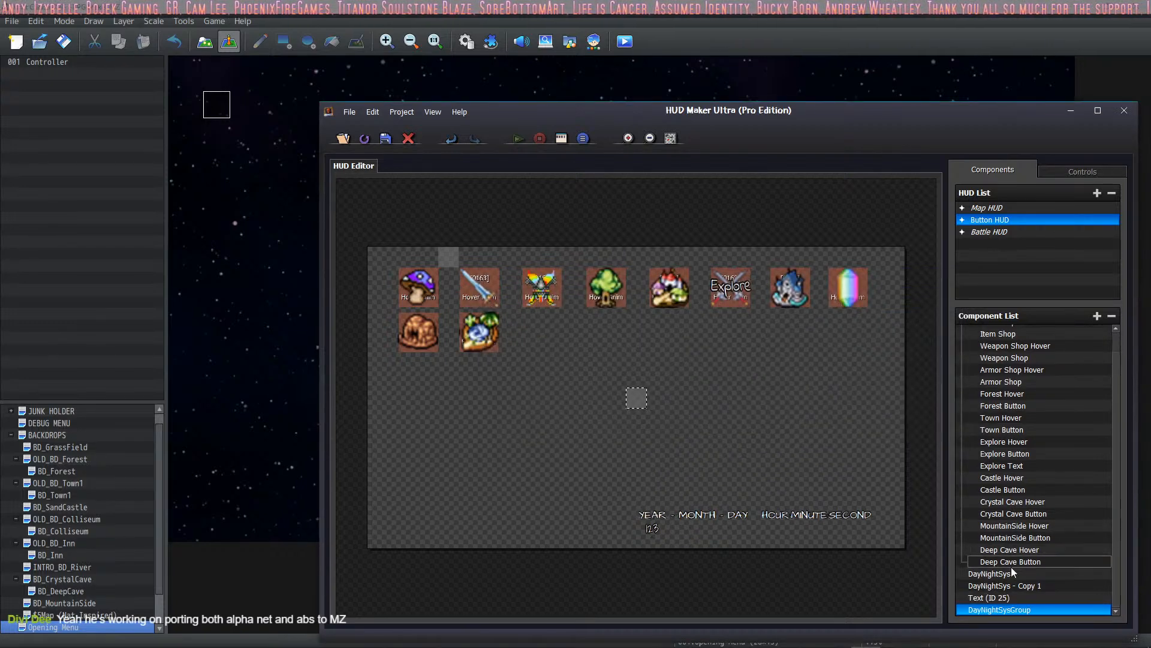
Move DayNightSys, its copy and the year variable text into DayNightSysGroup.
mouse_move(1012, 588)
left_mouse_down()
mouse_move(1018, 608)
mouse_move(1001, 597)
left_mouse_up()
left_click_drag(997, 573, 1009, 585)
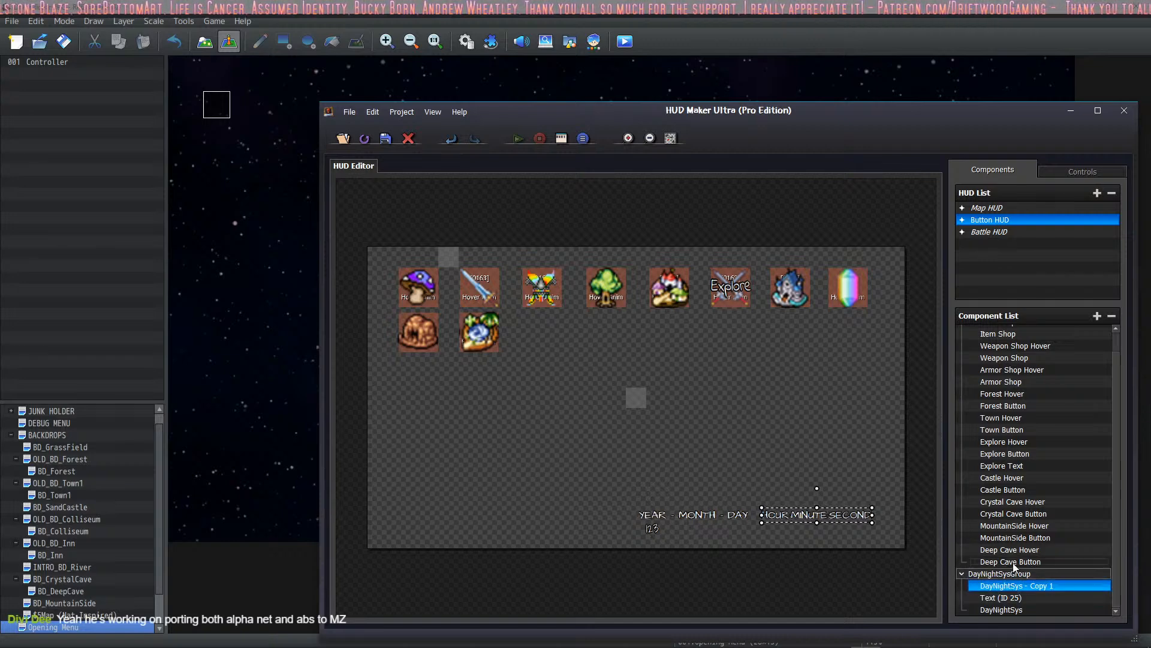
scroll(1026, 355, "up", 1)
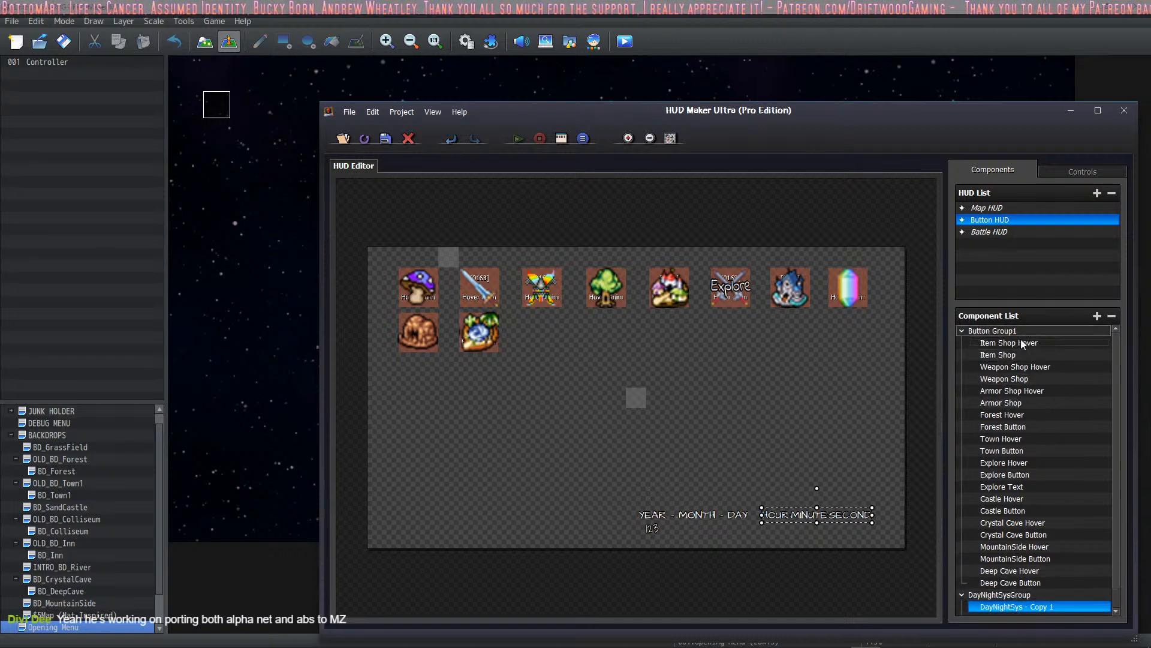
scroll(990, 456, "down", 1)
left_click(999, 574)
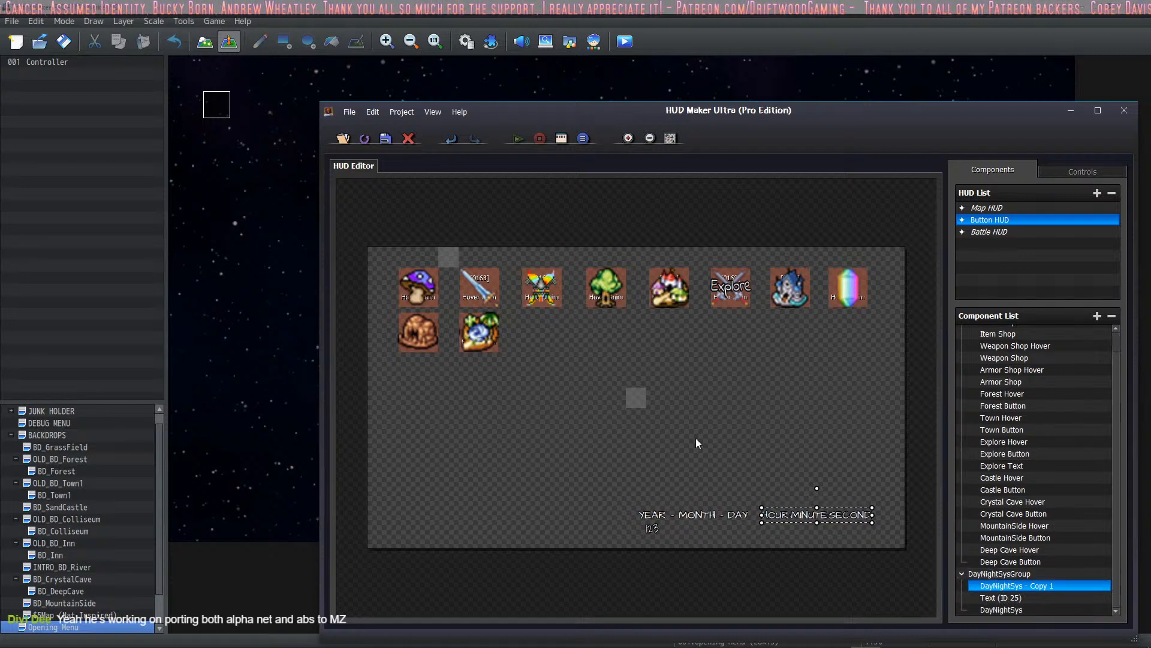
Take the three texts out of DayNightSysGroup and place the empty group's handle just above the gap between the date and time labels.
left_click_drag(642, 405, 592, 338)
right_click(628, 382)
left_click(578, 398)
left_click(578, 398)
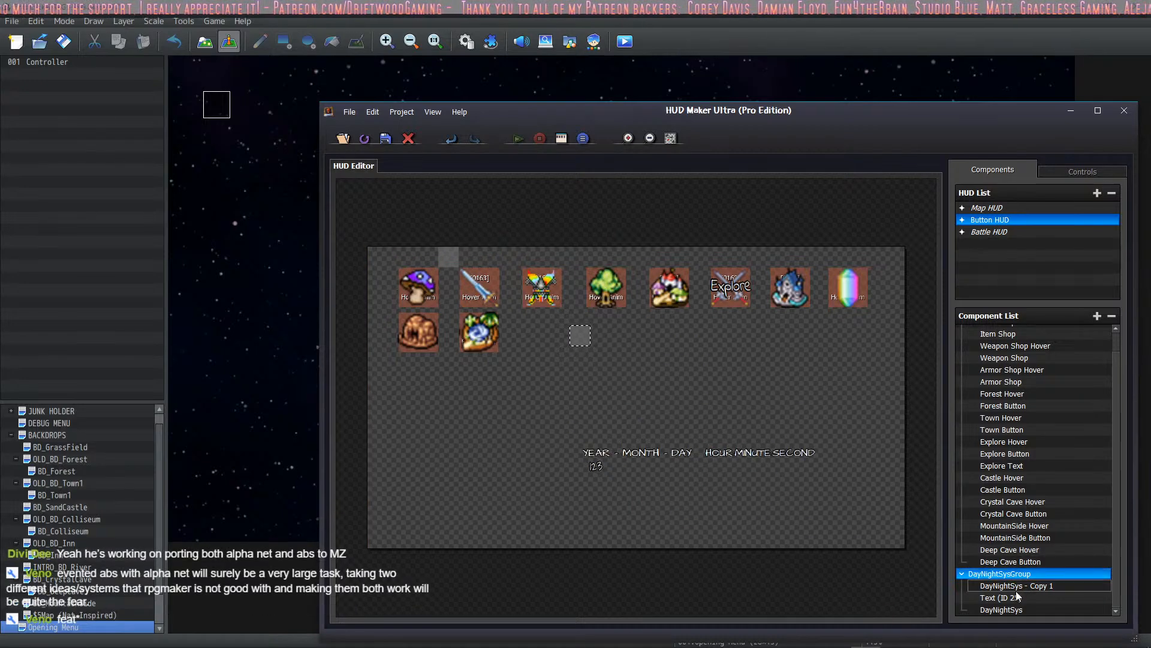
mouse_move(1007, 586)
left_mouse_down()
mouse_move(993, 576)
mouse_move(991, 601)
left_mouse_up()
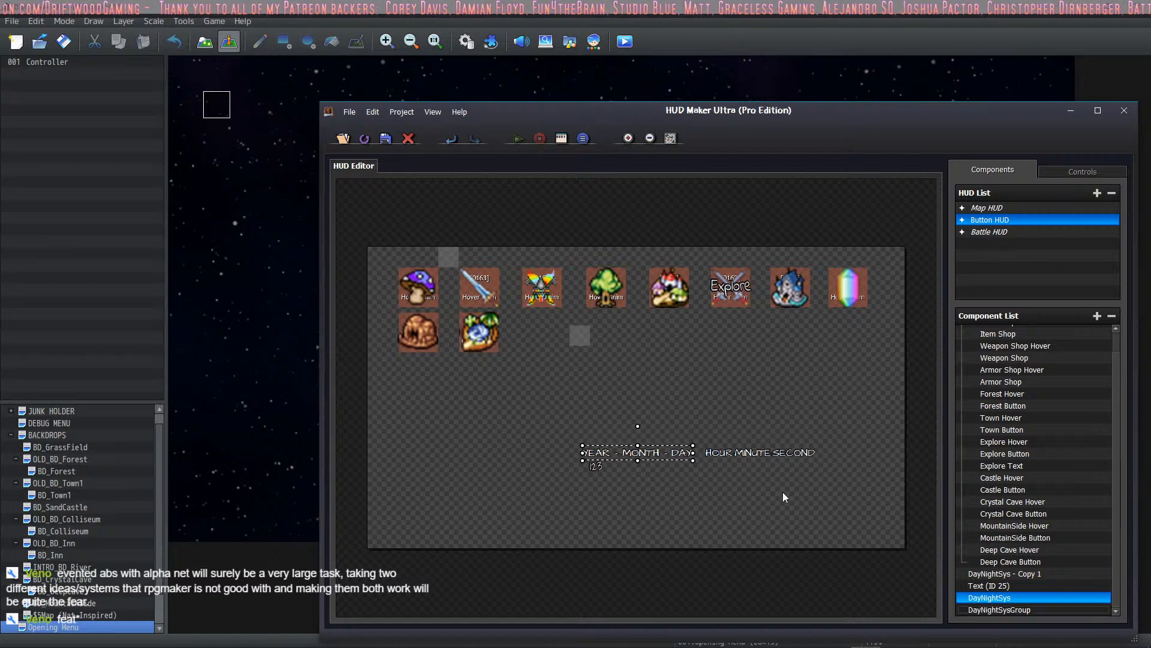
left_click_drag(582, 337, 694, 441)
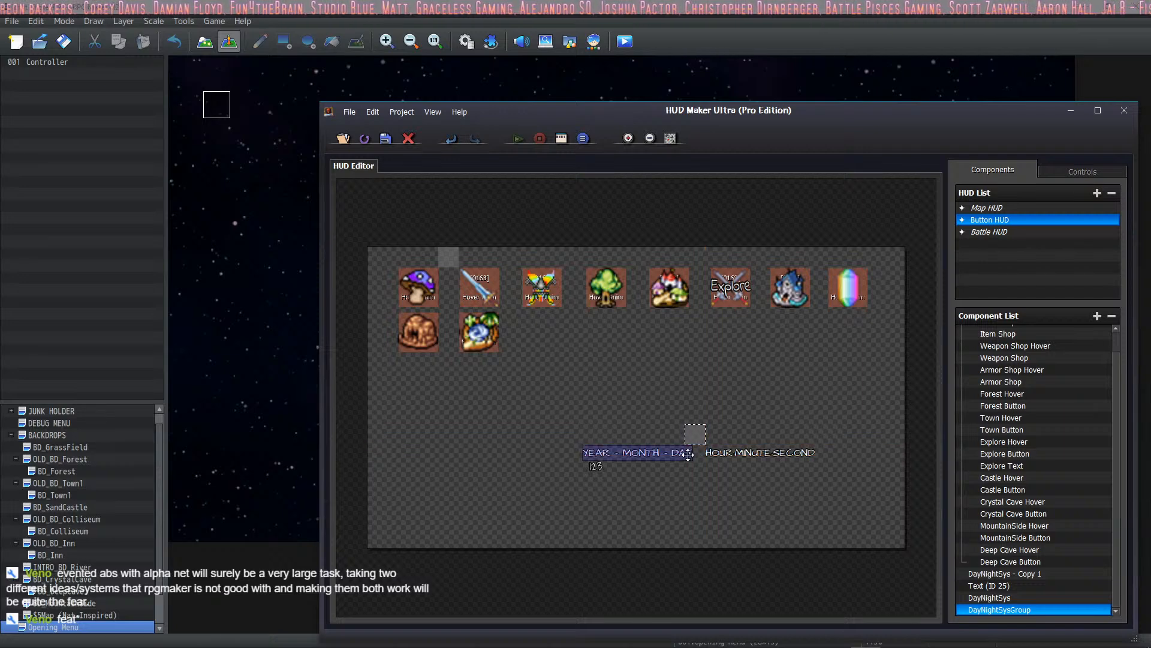
Put the three texts back into DayNightSysGroup and move the whole group to the lower right corner of the HUD canvas.
left_click_drag(998, 600, 1023, 598)
left_click(1002, 588)
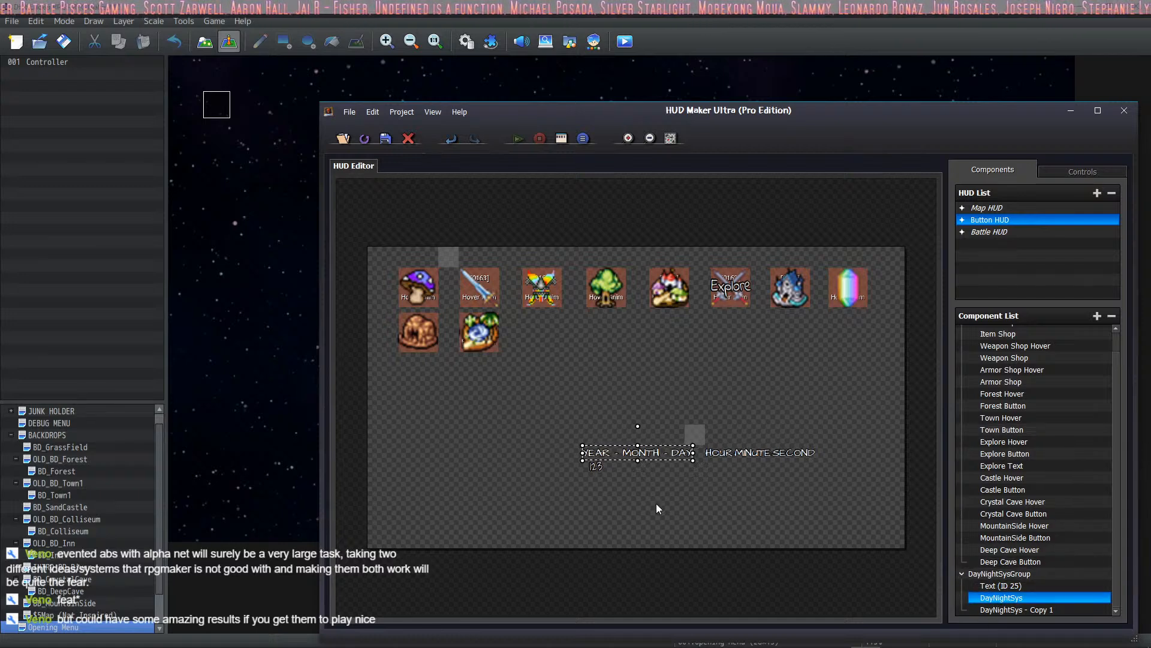
left_click_drag(695, 433, 771, 498)
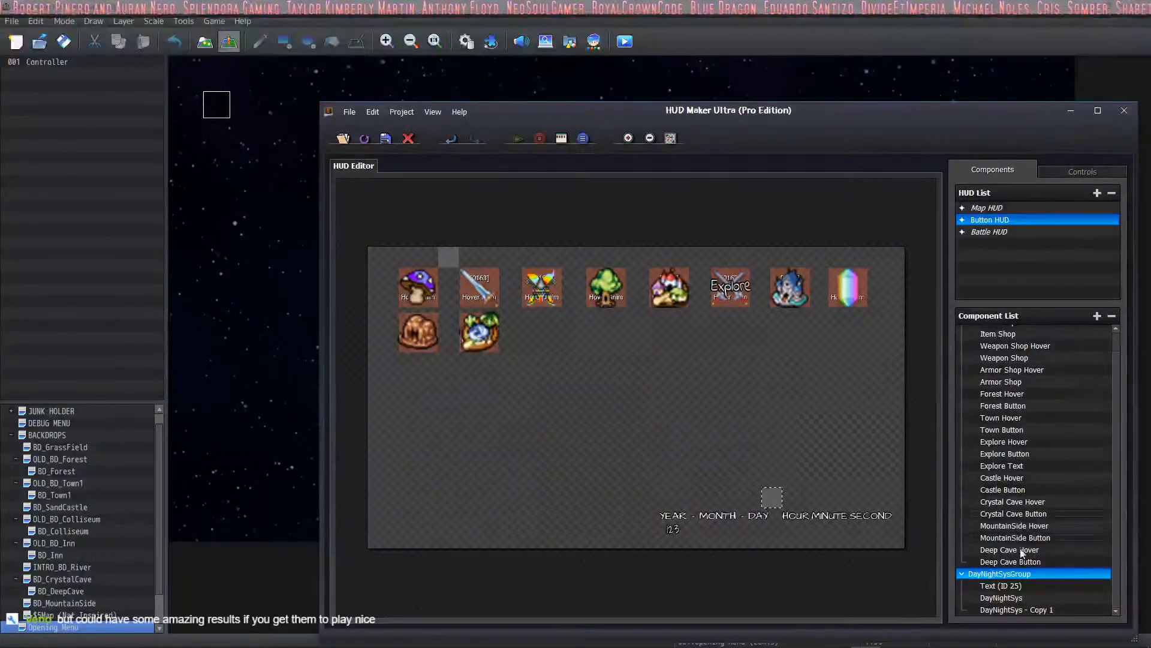
Rename the year variable text component, Text (ID 25), as Year.
double_click(1013, 584)
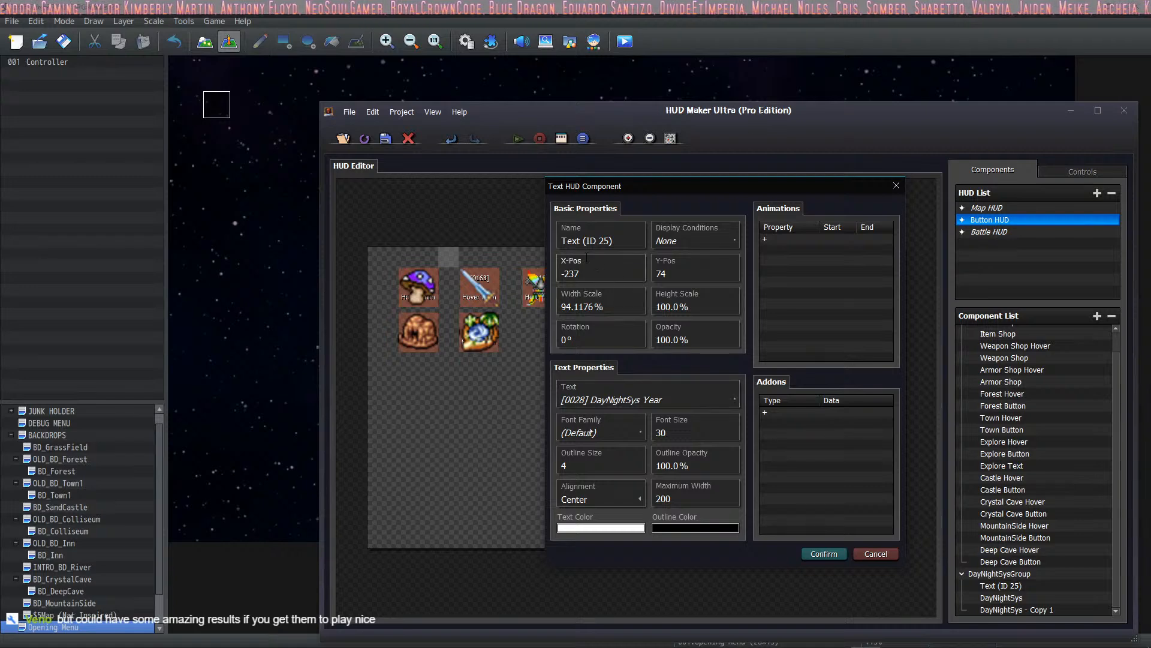
left_click(629, 238)
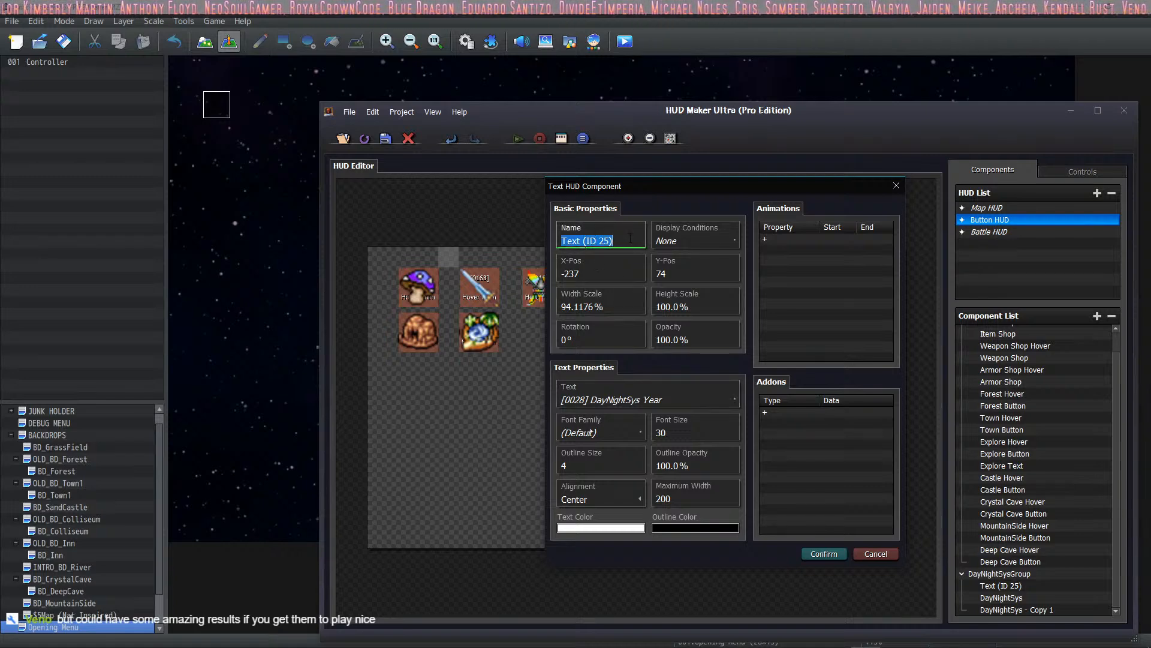
type("Ye")
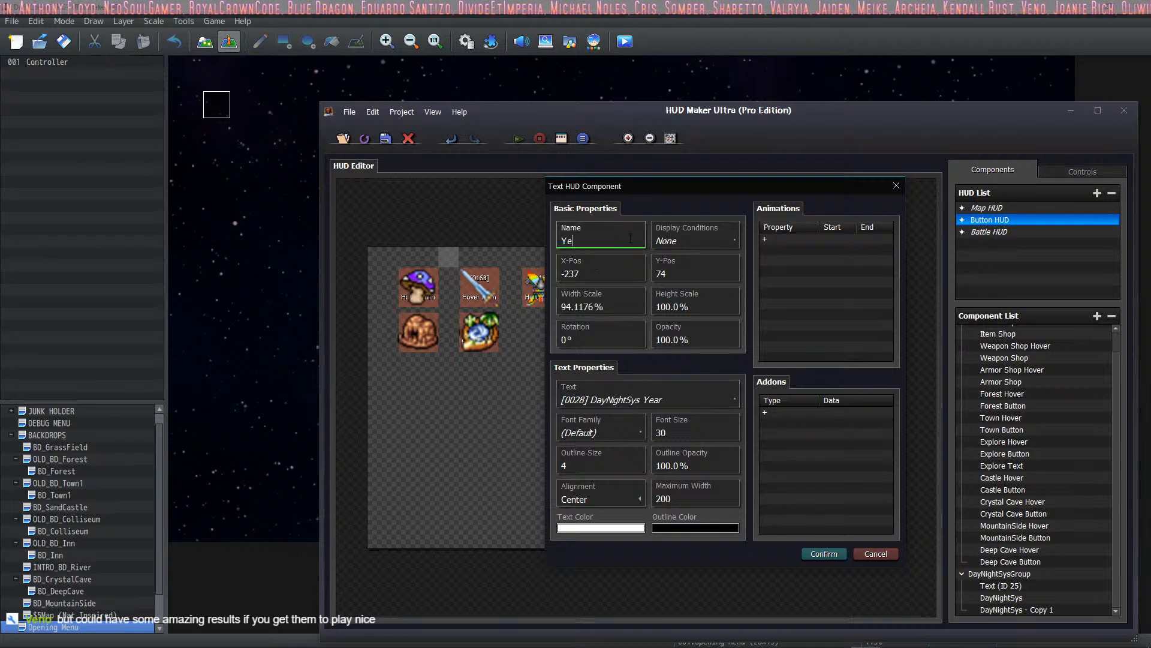
type("aDayNight")
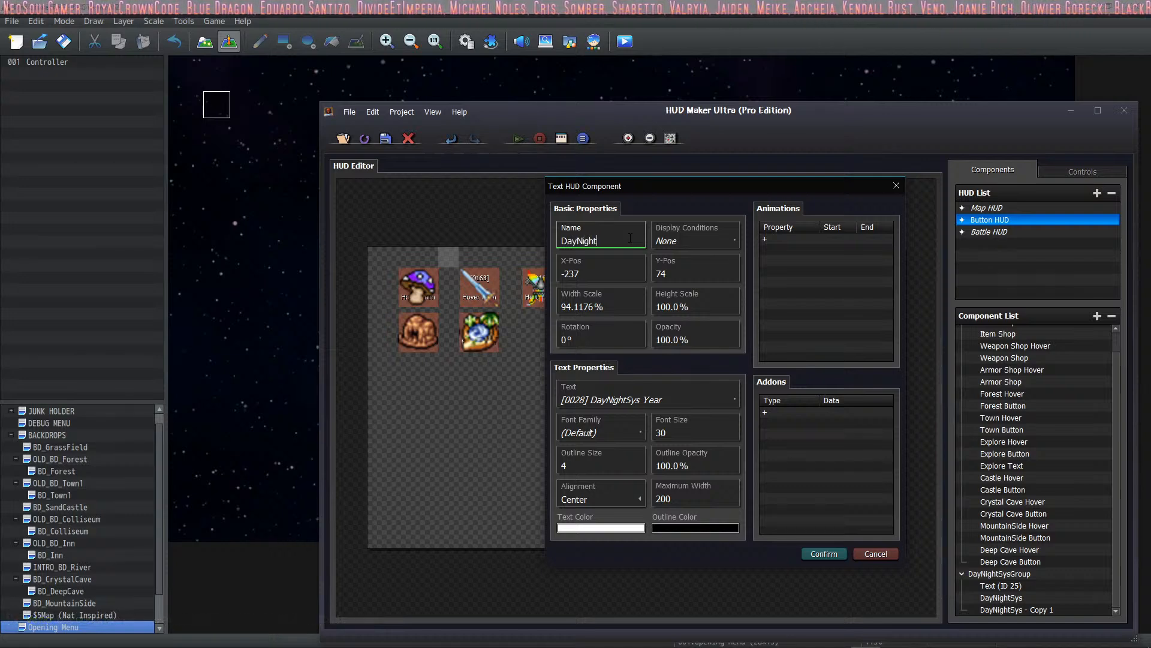
key("BackSpace")
key("BackSpace")
key("BackSpace")
key("BackSpace")
key("BackSpace")
key("BackSpace")
key("BackSpace")
key("BackSpace")
key("BackSpace")
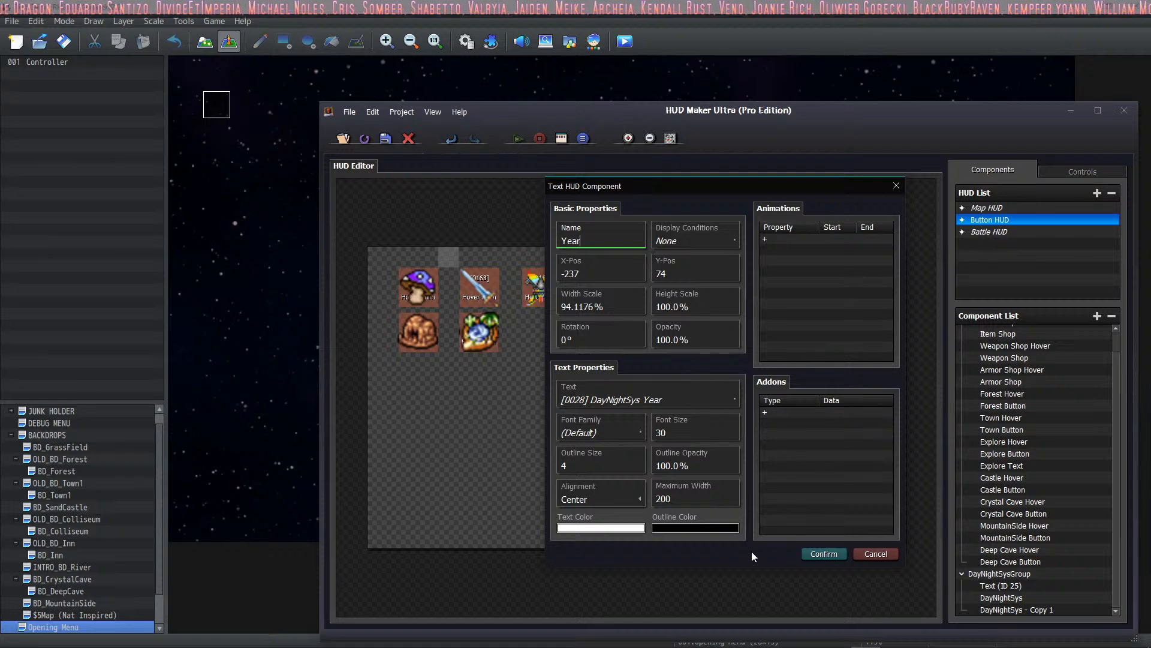
left_click(823, 554)
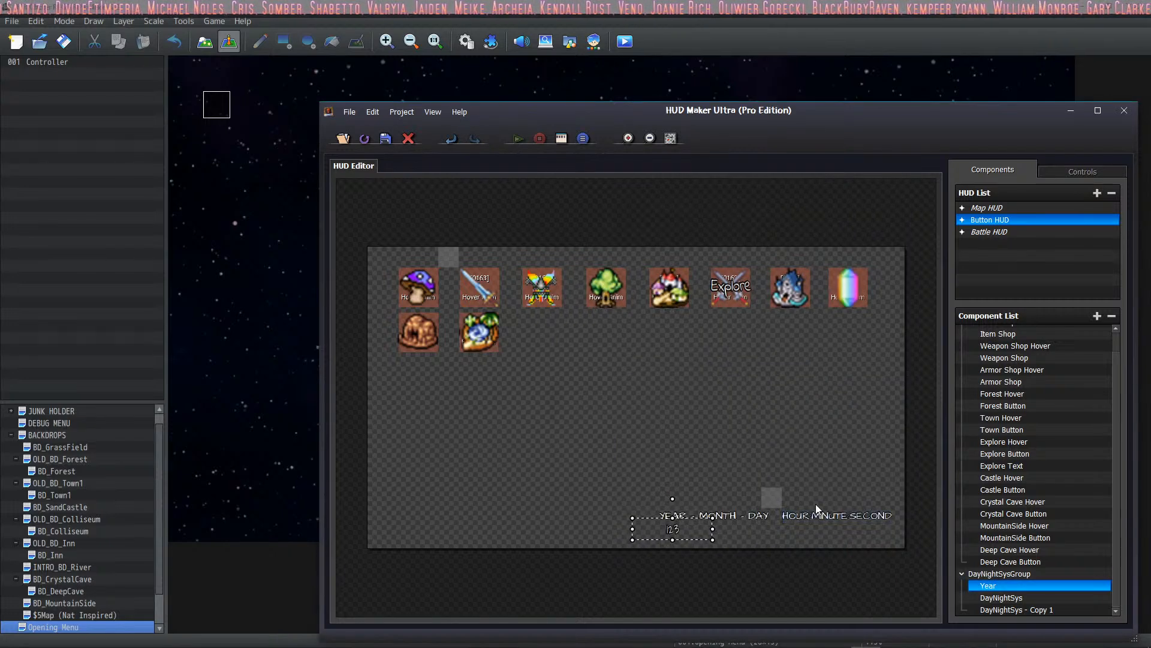
Rename the DayNightSys component that holds the YEAR - MONTH - DAY label as Y-M-D.
double_click(1002, 597)
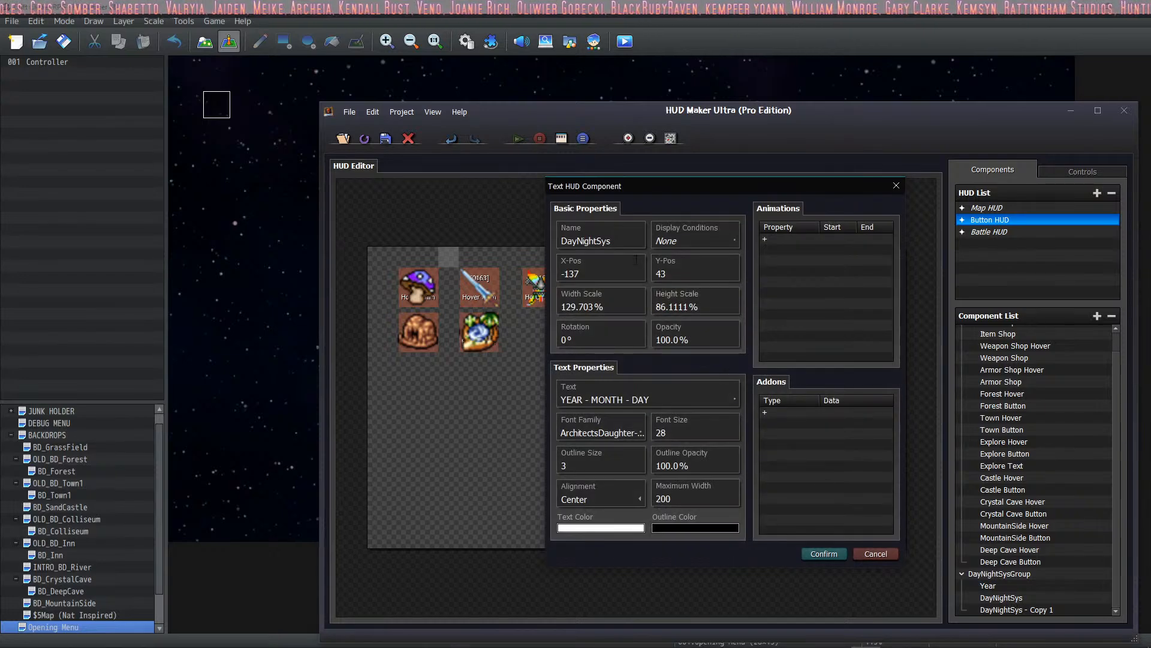
left_click(823, 554)
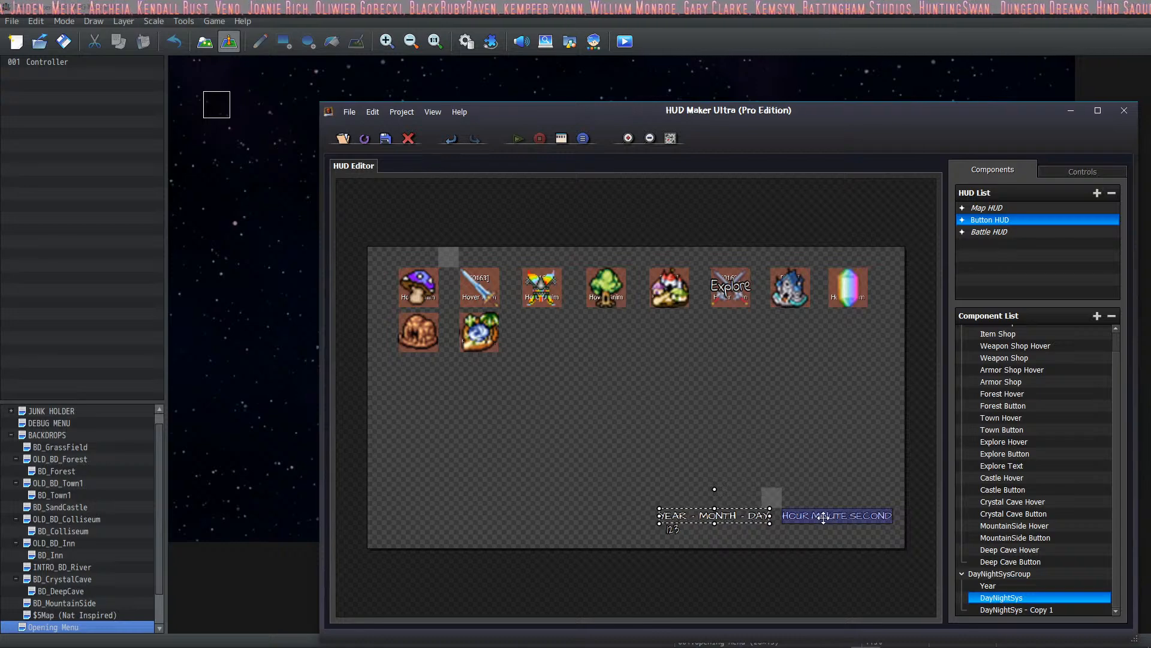
double_click(1020, 610)
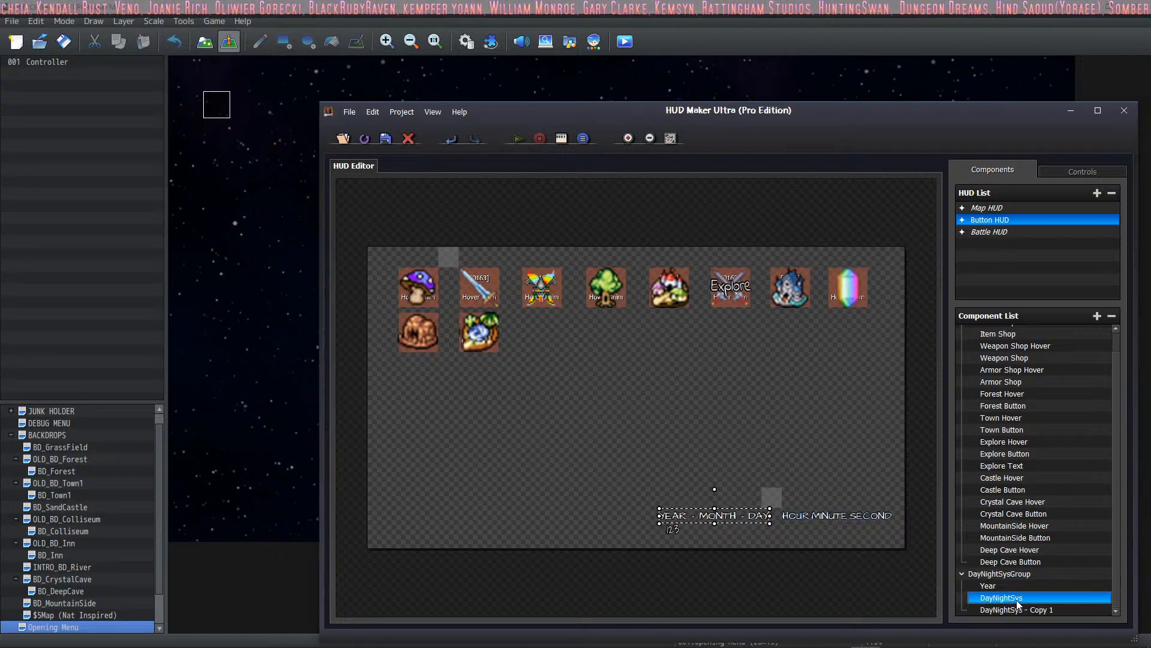
left_click(628, 240)
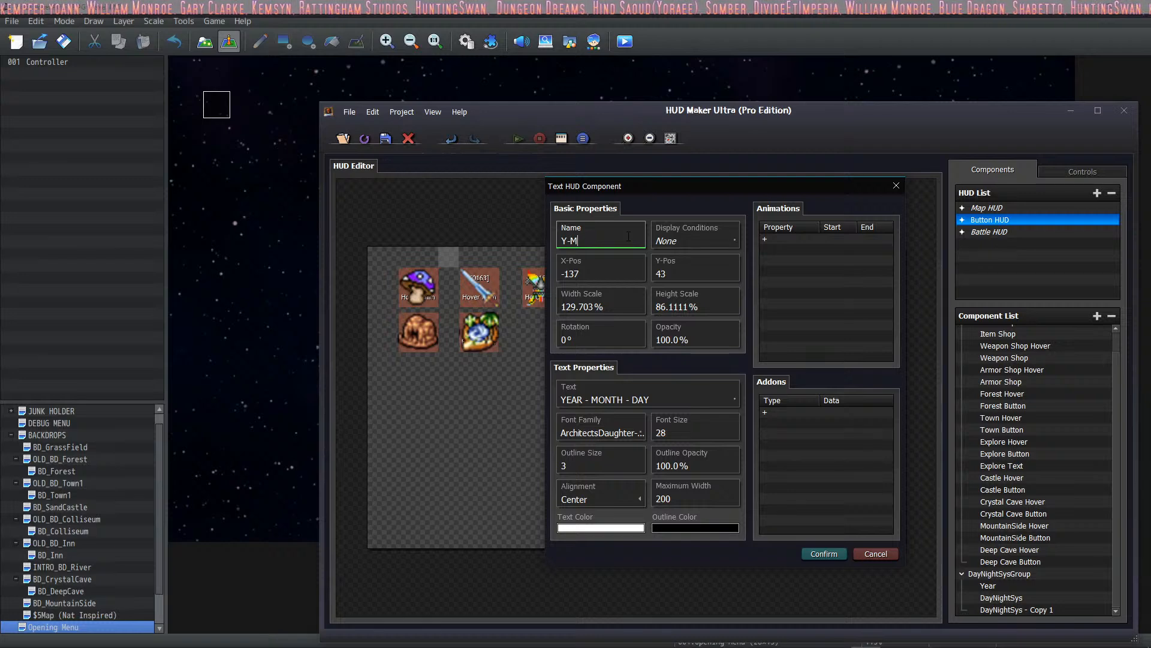
left_click(822, 553)
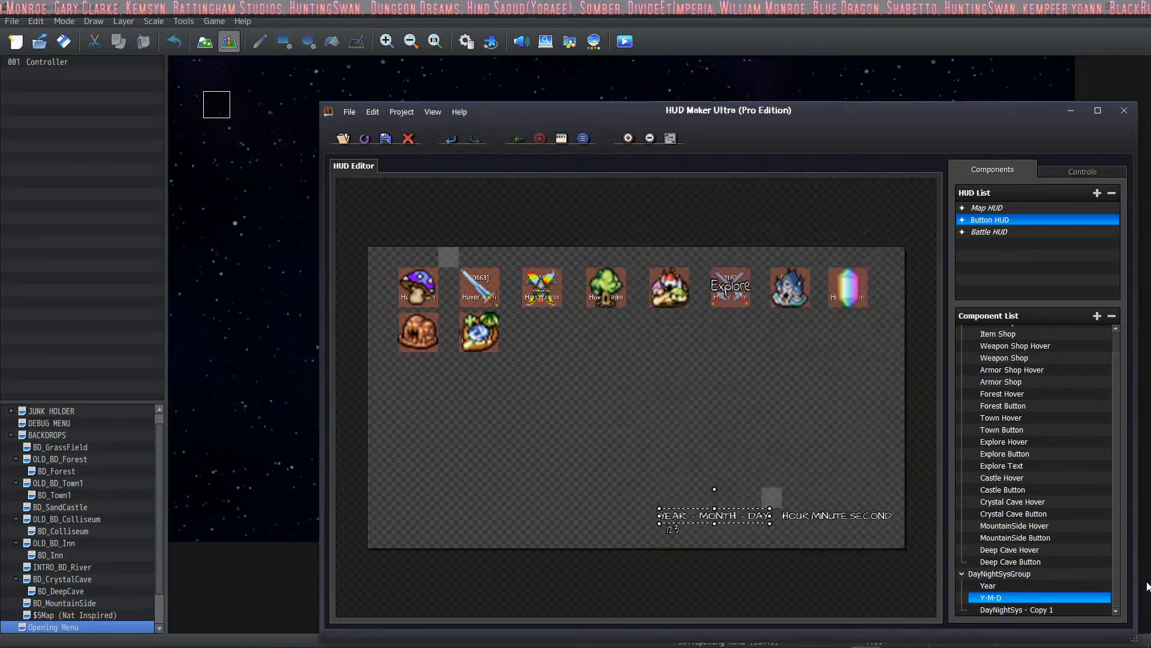
Rename the DayNightSys - Copy 1 component that holds the HOUR:MINUTE:SECOND label as H-M-S.
double_click(1035, 609)
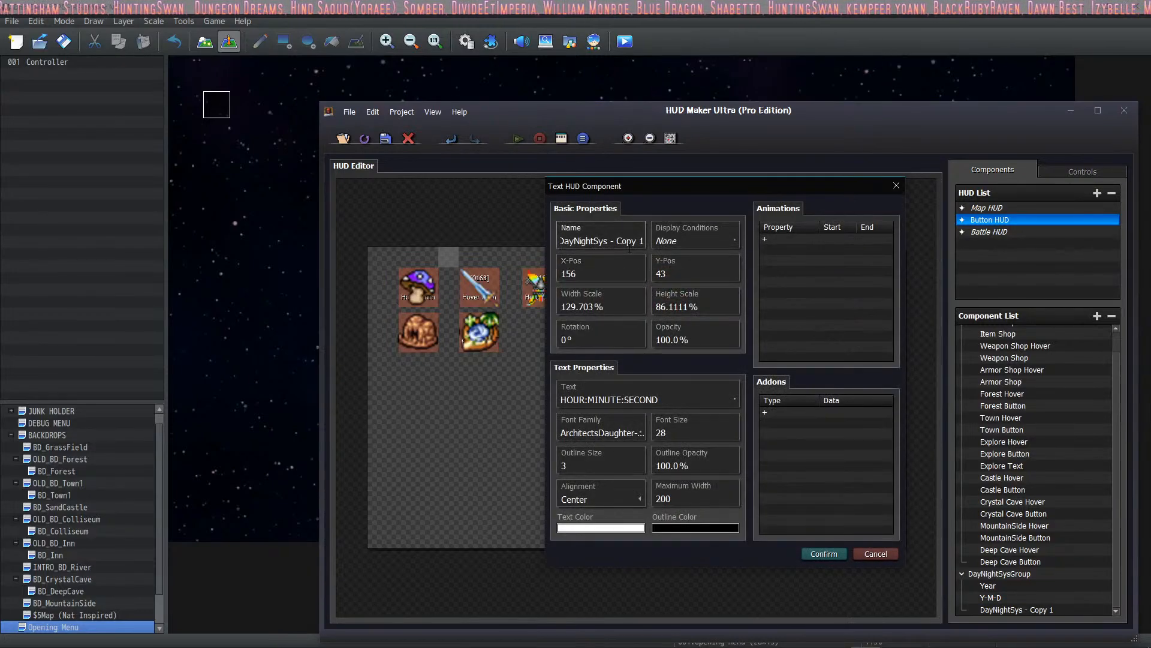
left_click(629, 241)
key("BackSpace")
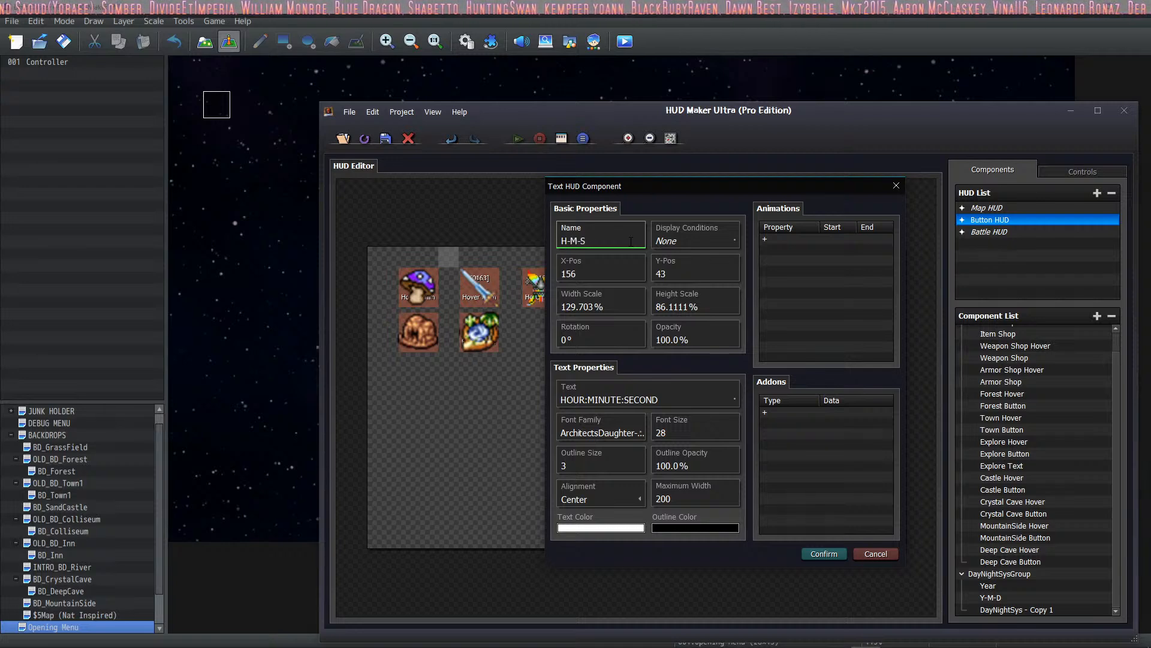
left_click(823, 553)
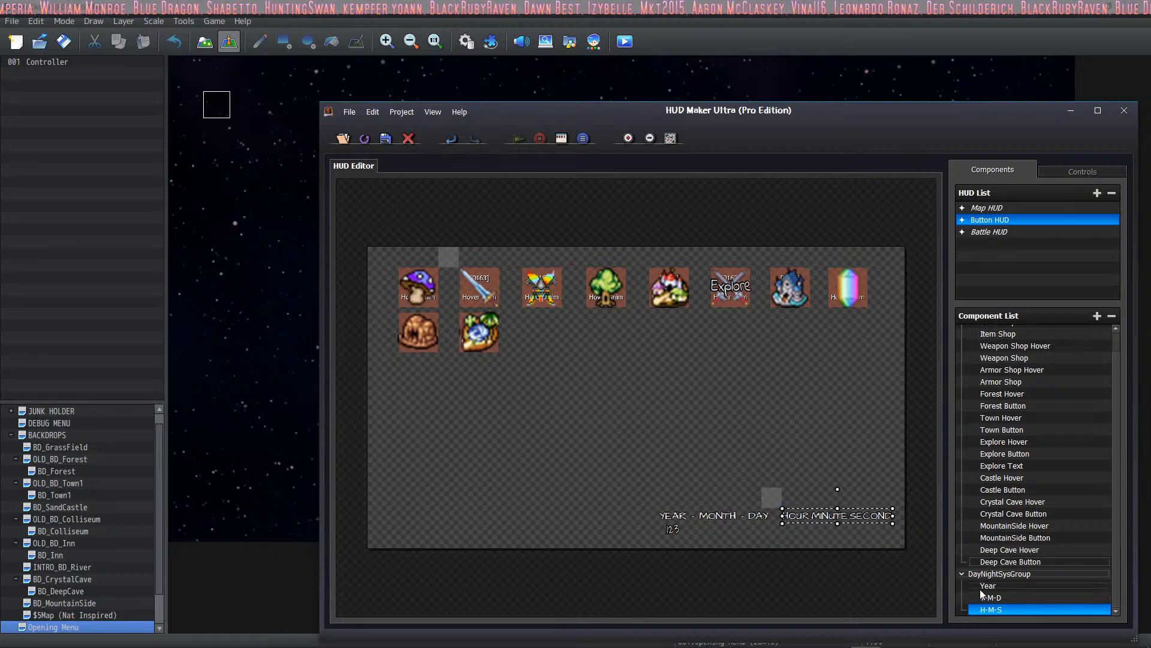
Add a text component named Month to the Button HUD, bound to the variable [0027] DayNightSys Month.
left_click(1020, 573)
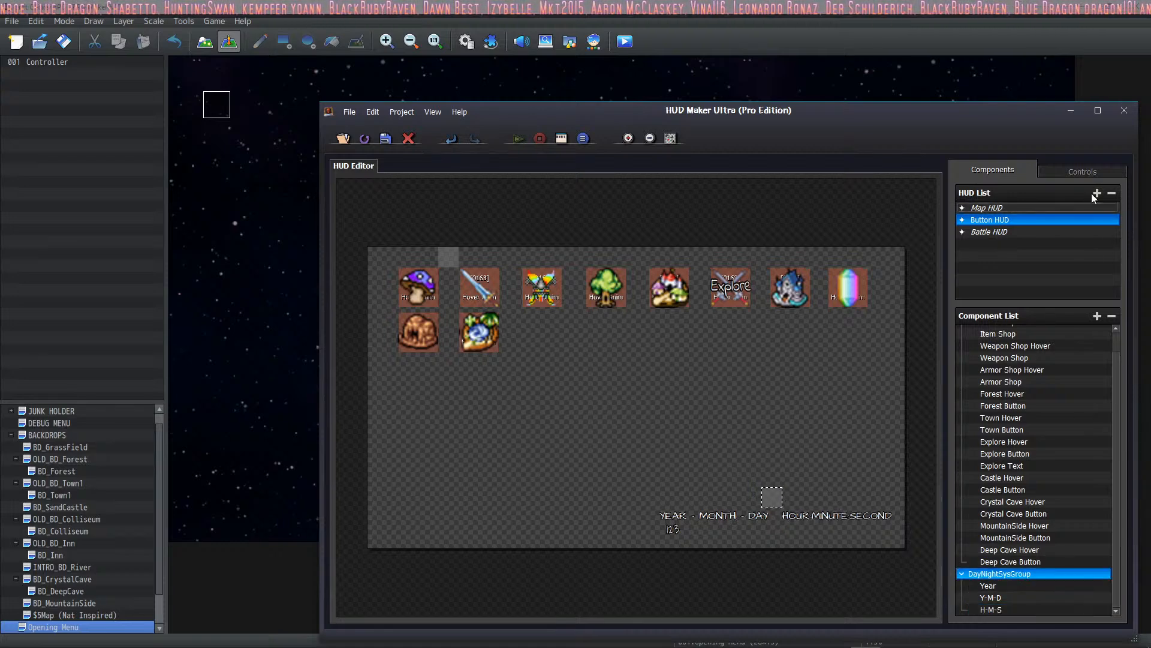
left_click(1097, 316)
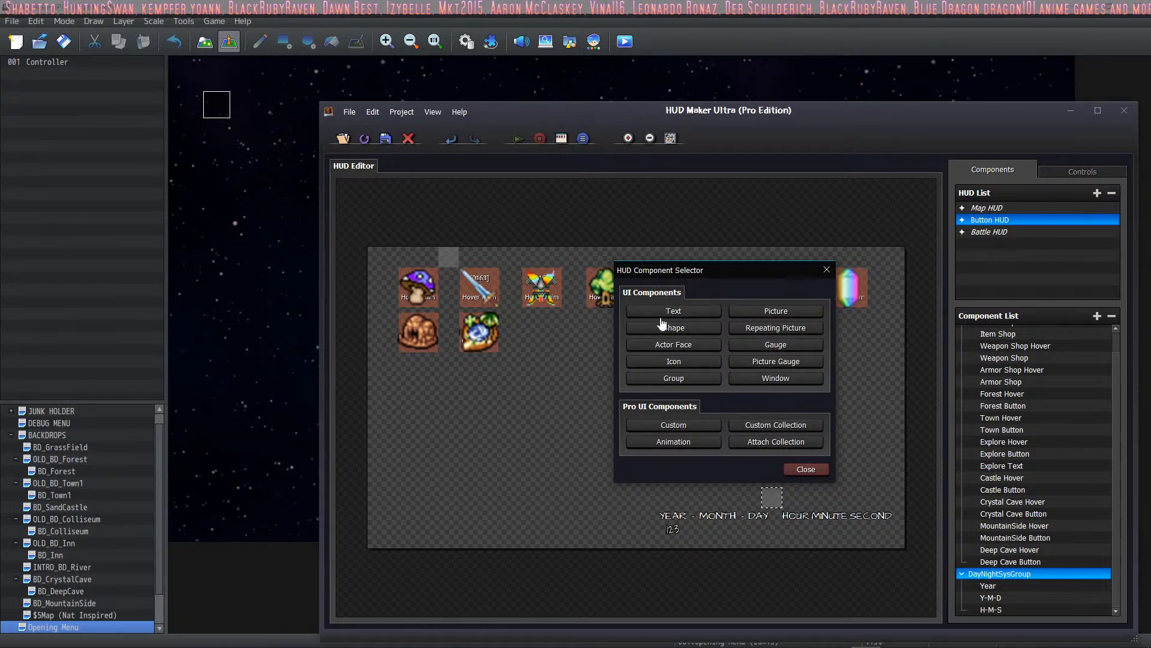
left_click(684, 309)
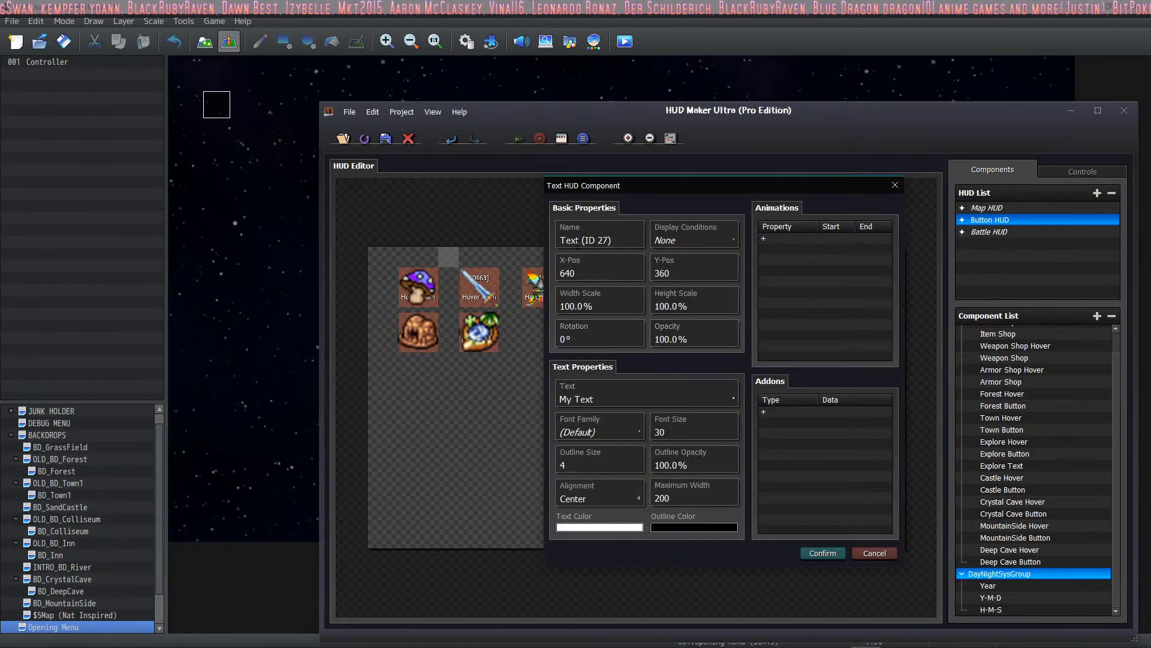
left_click(621, 237)
type("Month")
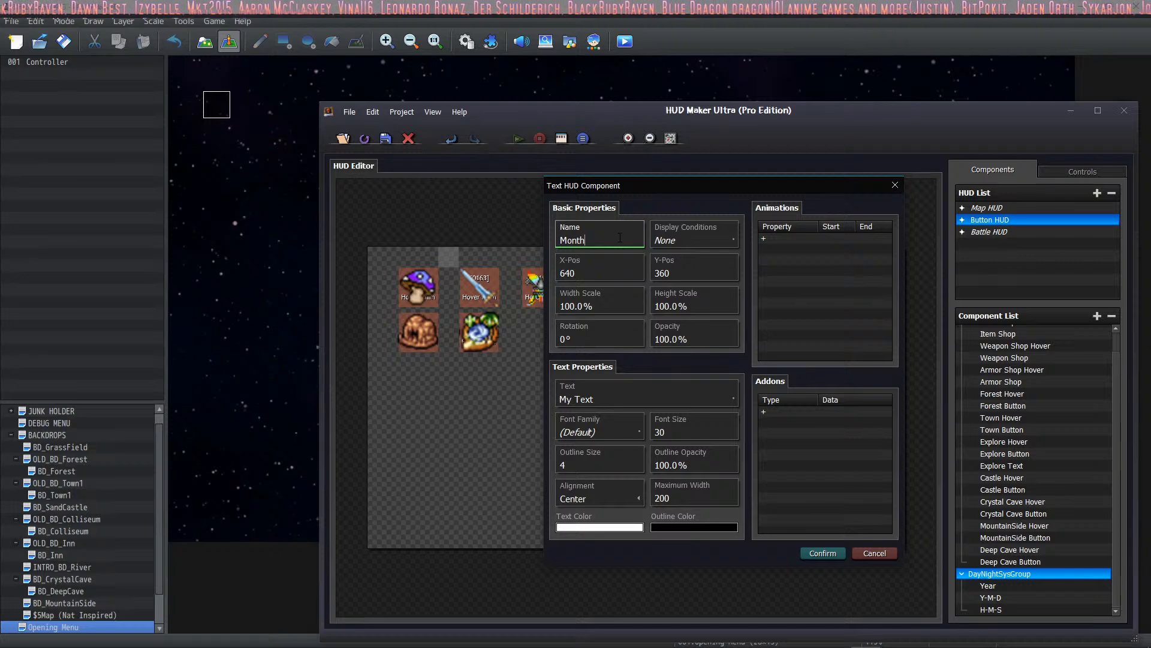
left_click(610, 400)
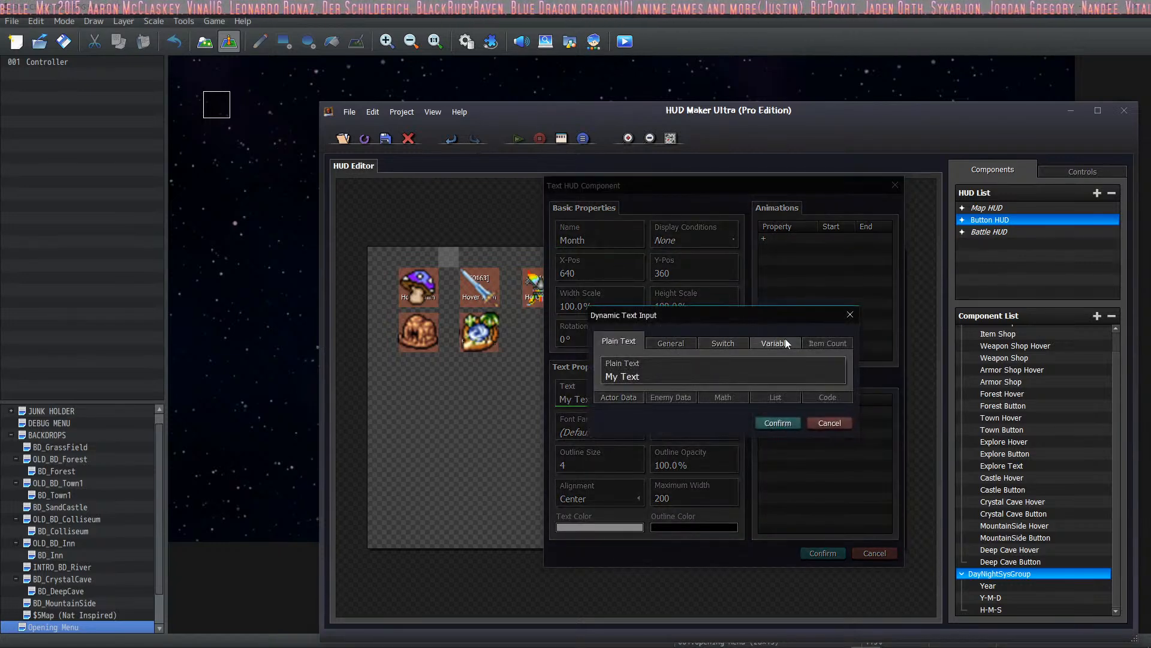
left_click(767, 342)
left_click(713, 367)
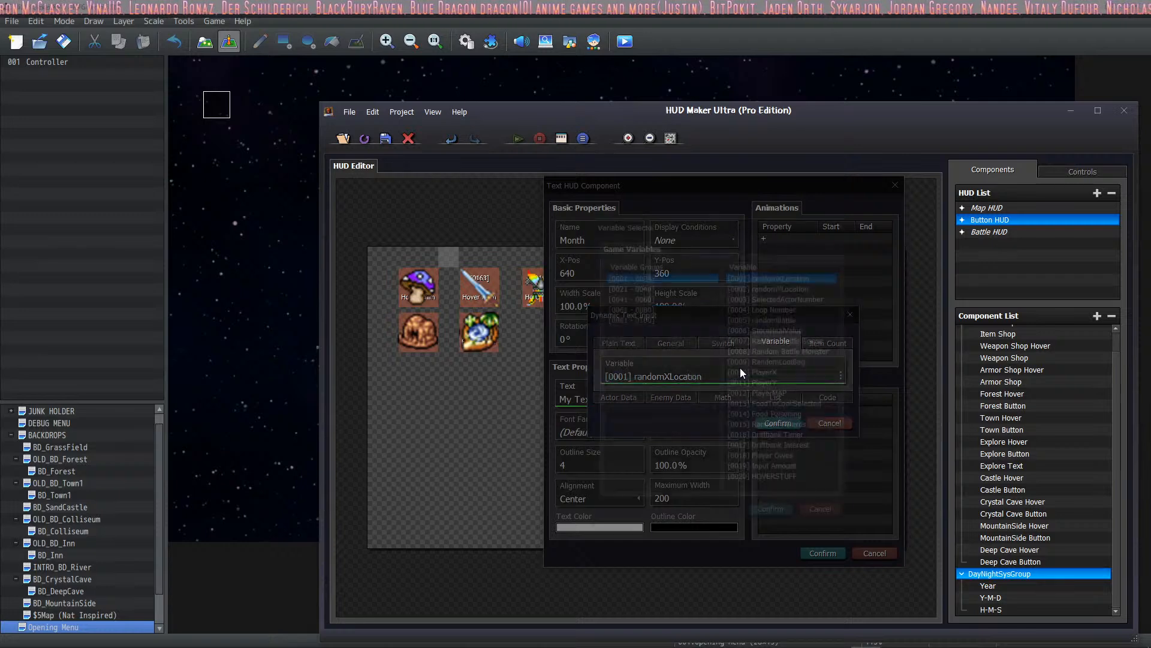
left_click(671, 286)
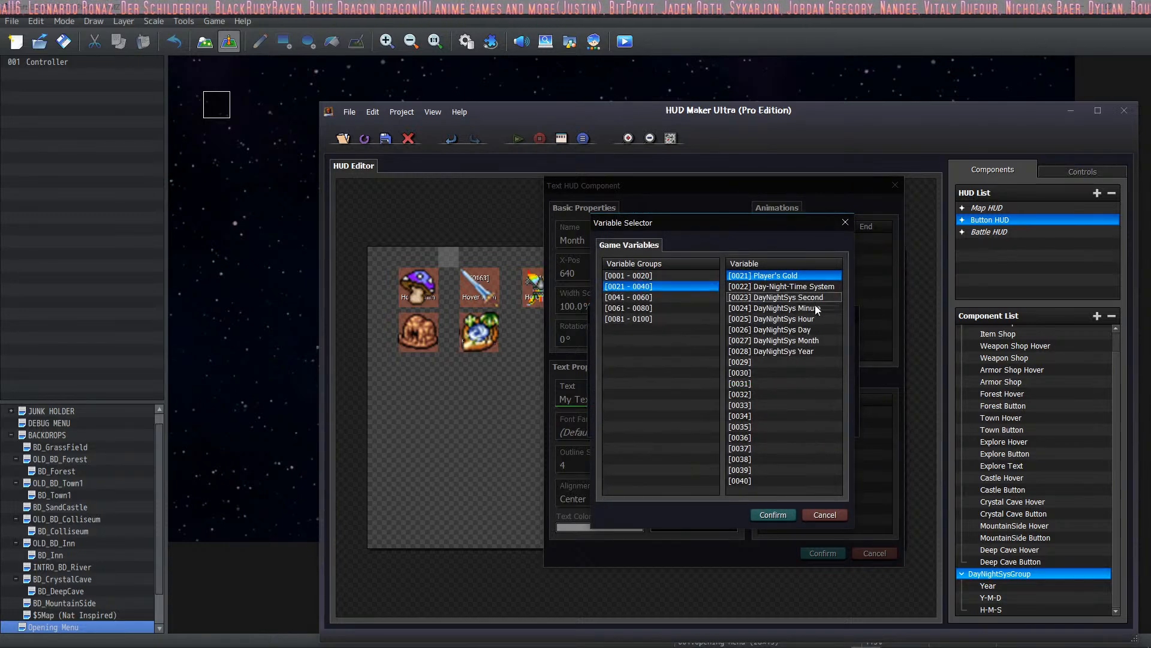
left_click(815, 340)
left_click(774, 514)
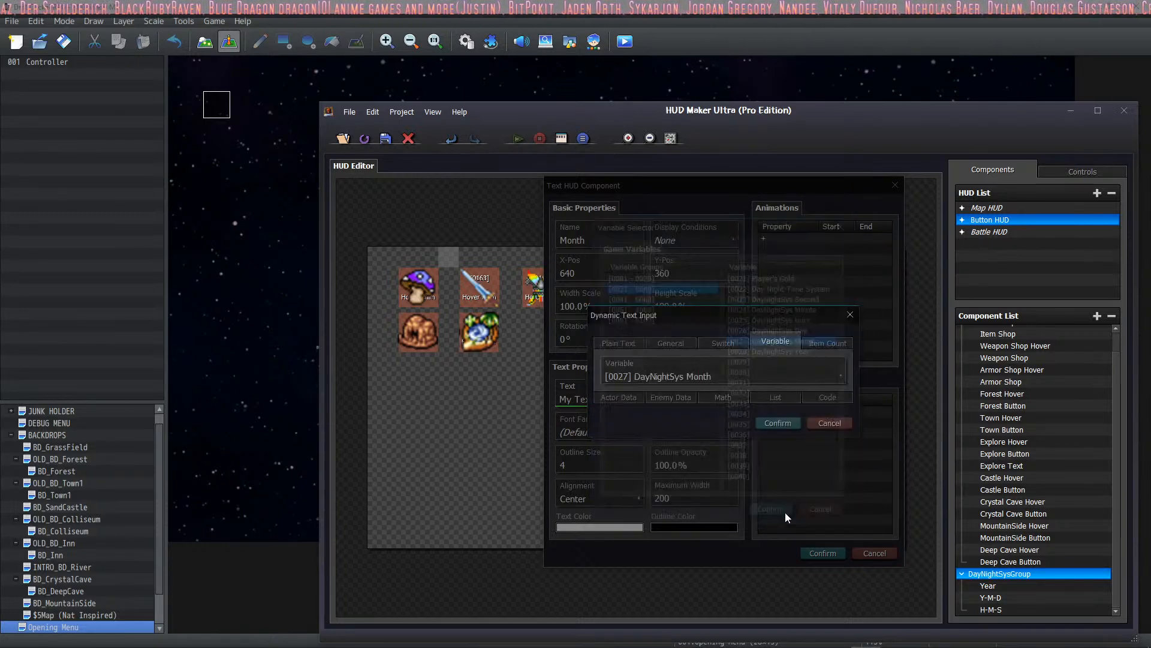
left_click(779, 419)
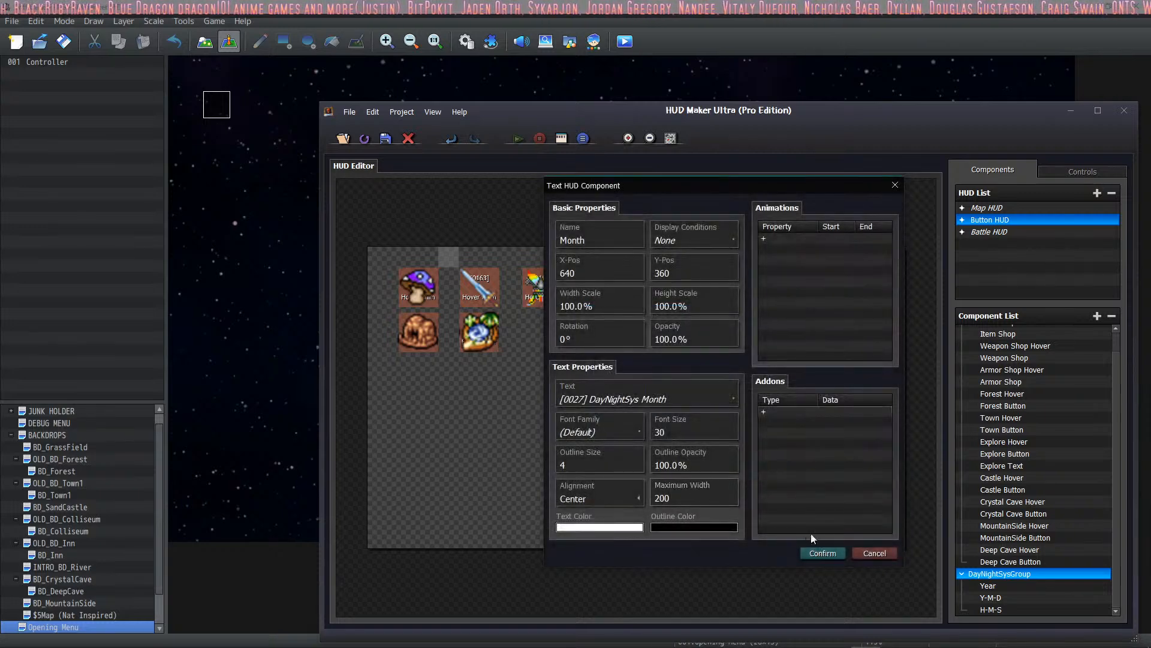
left_click(821, 548)
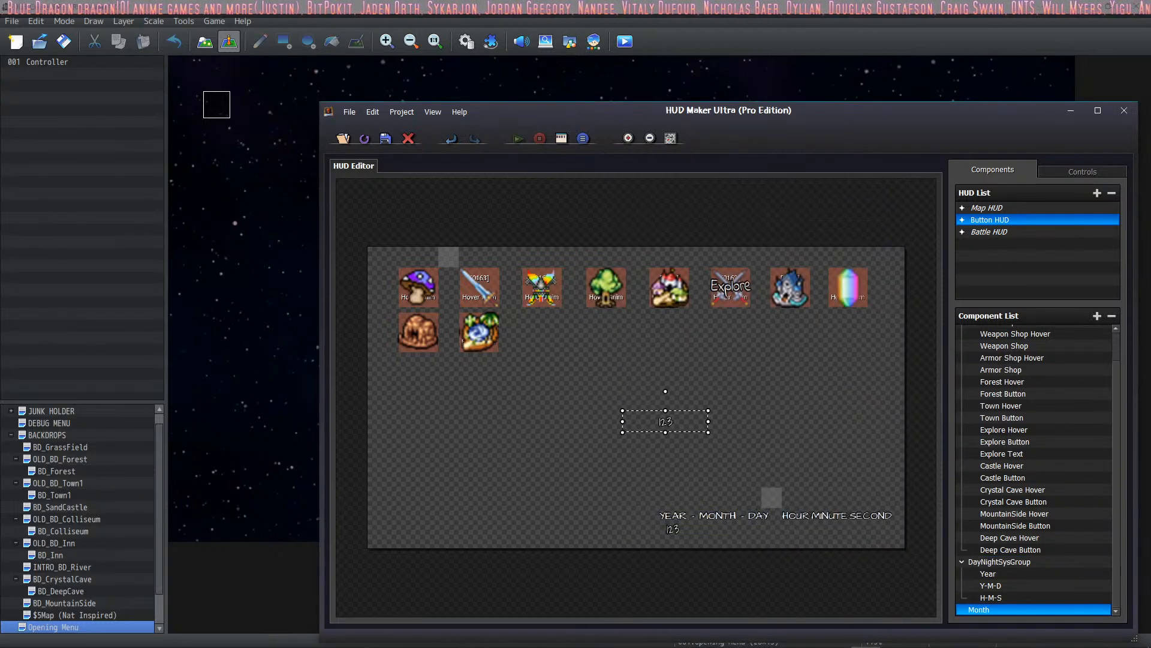
Place the Month text just below the MONTH label and move it into DayNightSysGroup, listed after Year.
left_click_drag(637, 399, 751, 534)
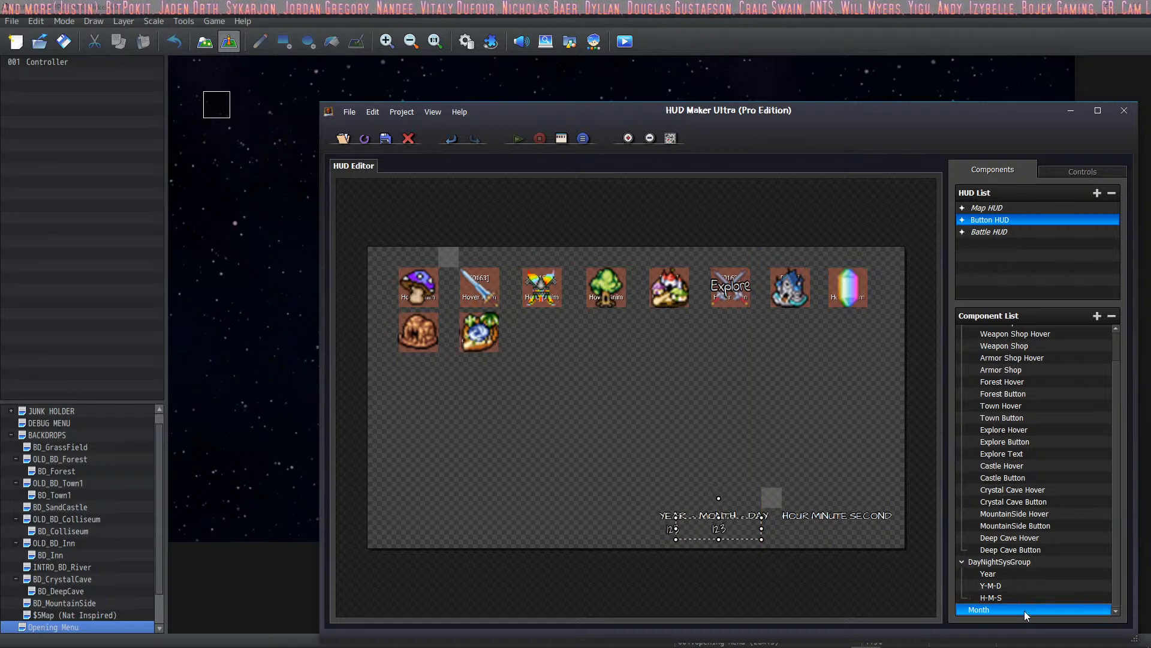
left_click_drag(987, 608, 1013, 598)
left_click(999, 609)
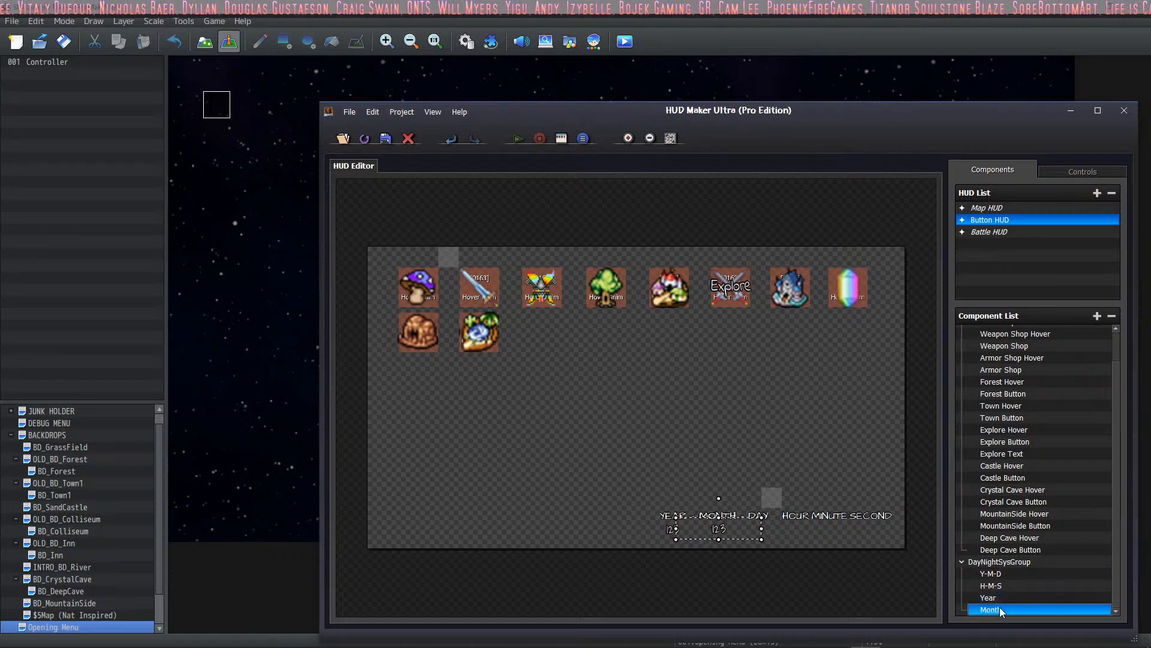
Duplicate the Month text component as Day and bind its text to the variable [0026] DayNightSys Day.
key("ctrl+c")
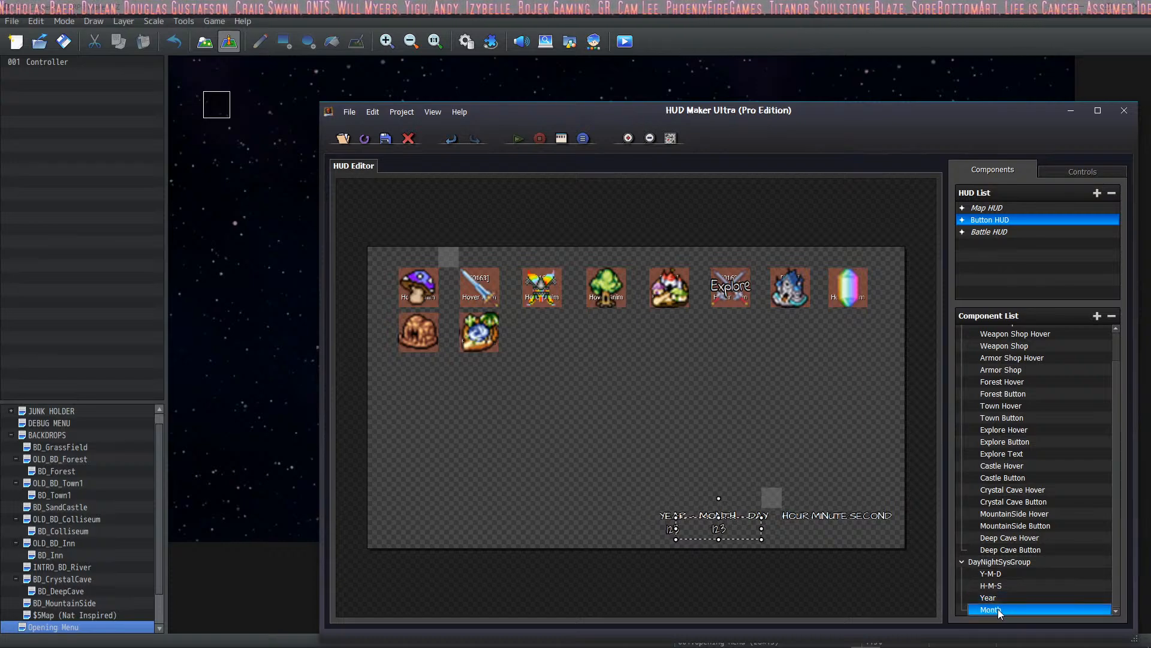
key("ctrl+v")
double_click(998, 609)
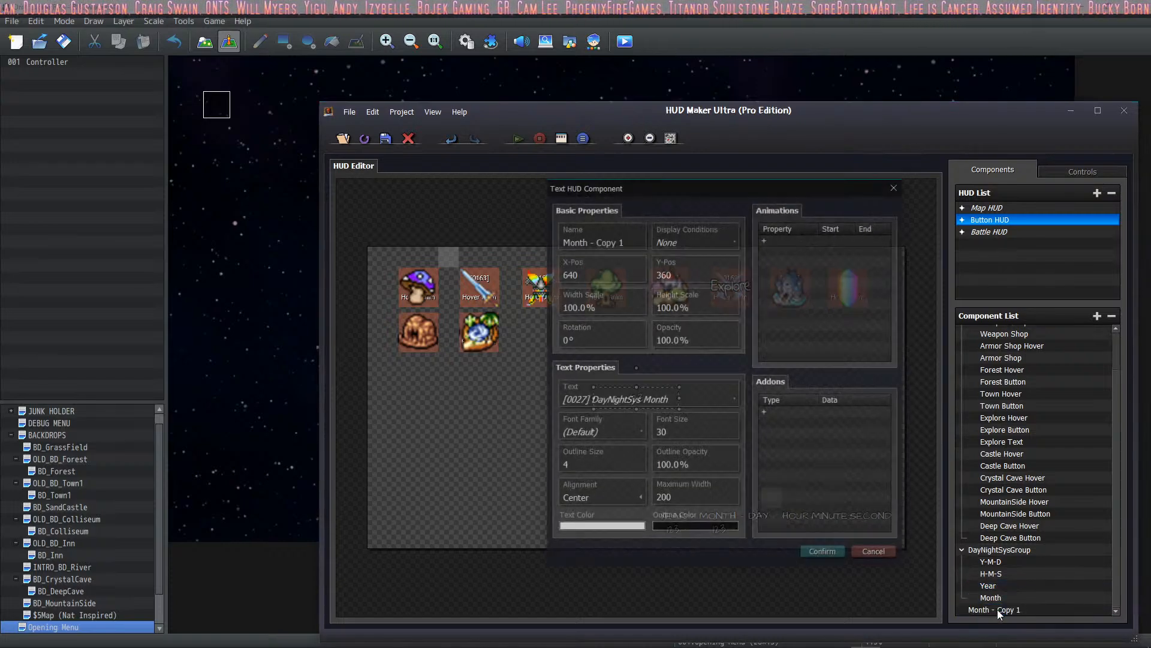
triple_click(634, 242)
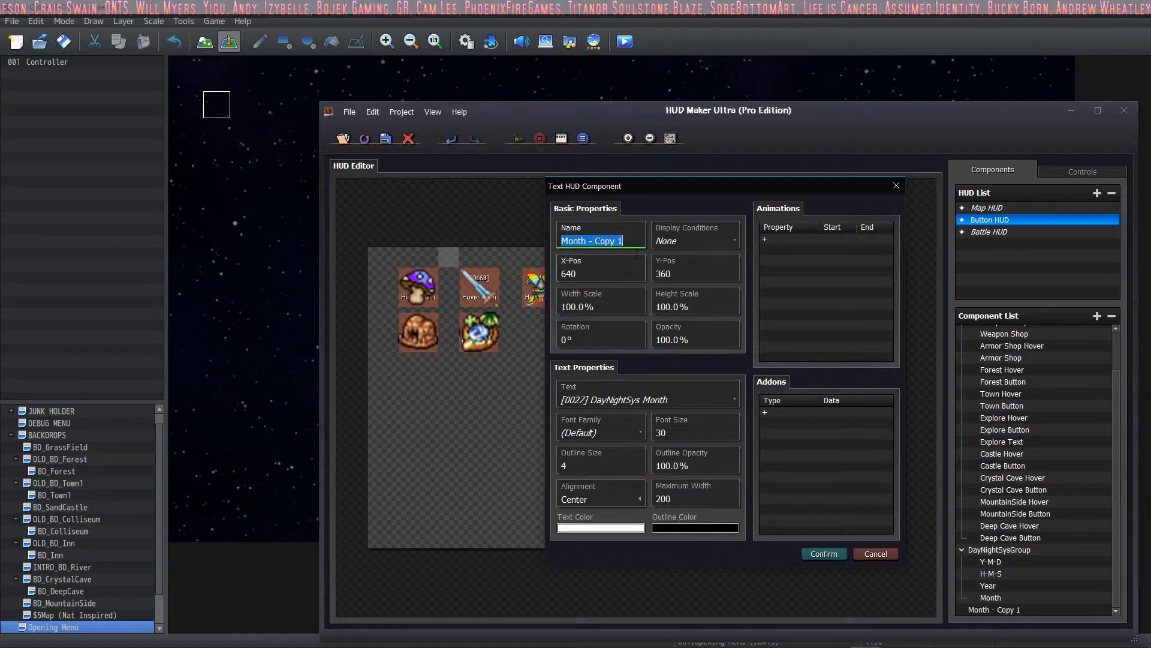
type("Day")
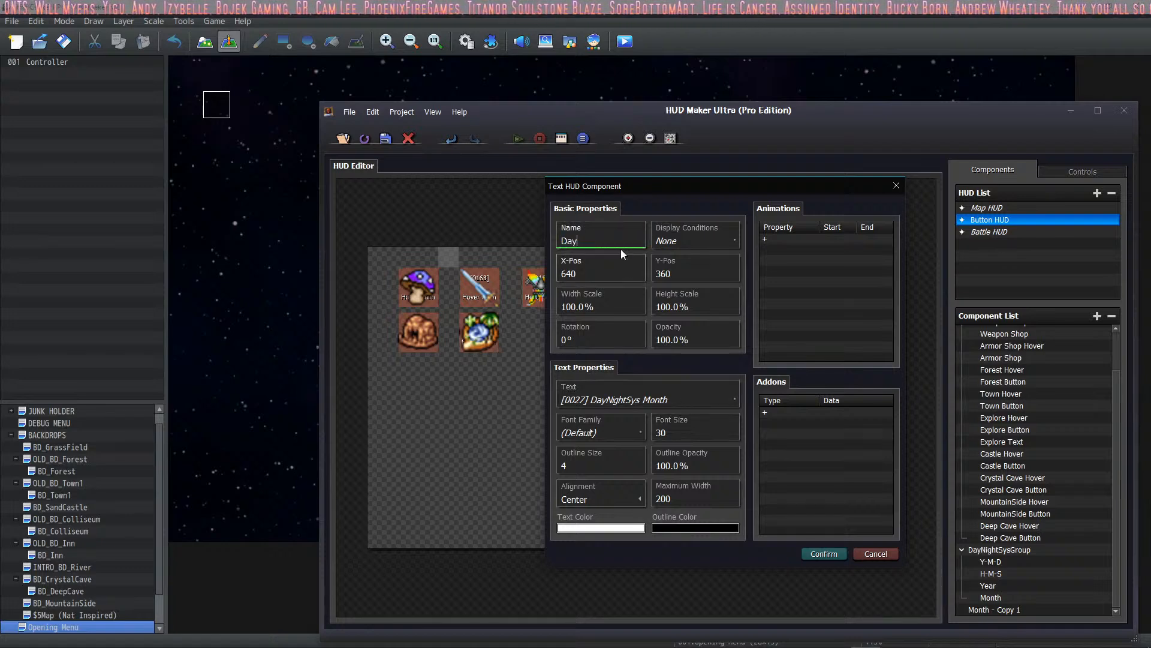
left_click(708, 399)
left_click(837, 376)
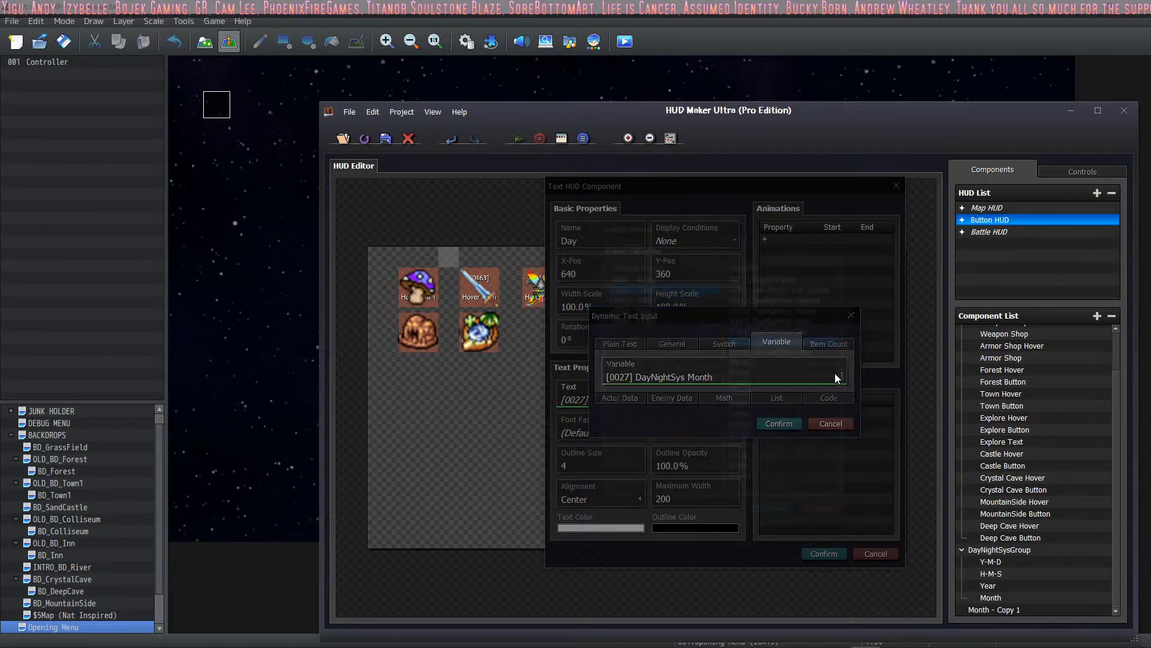
left_click(780, 331)
left_click(782, 512)
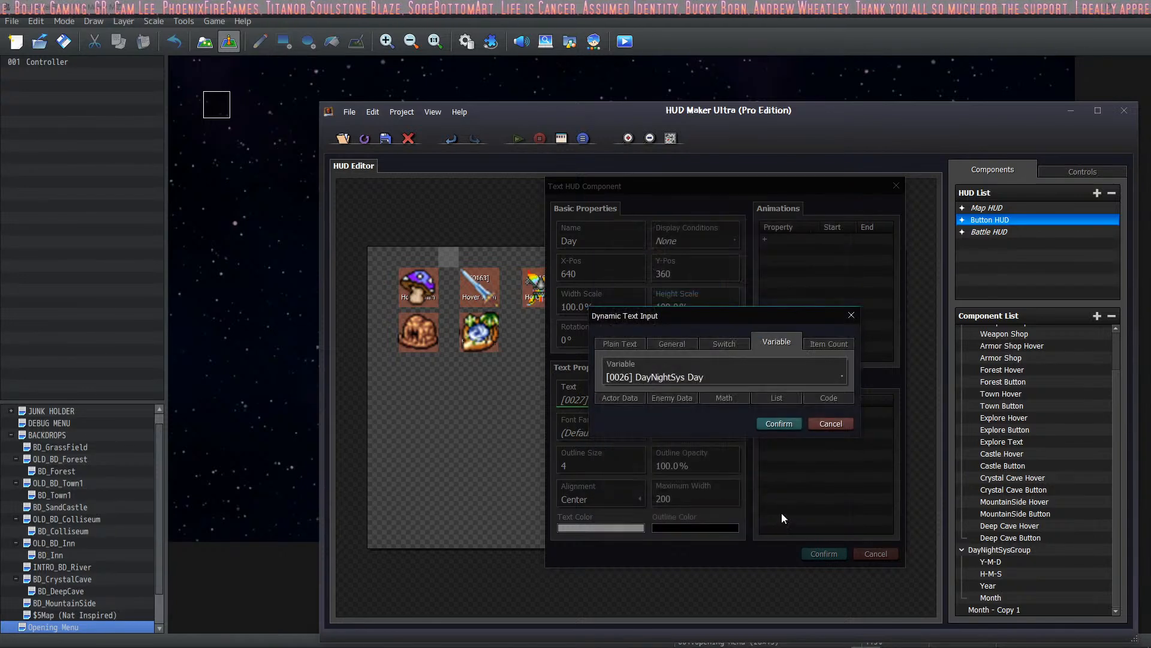
left_click(779, 424)
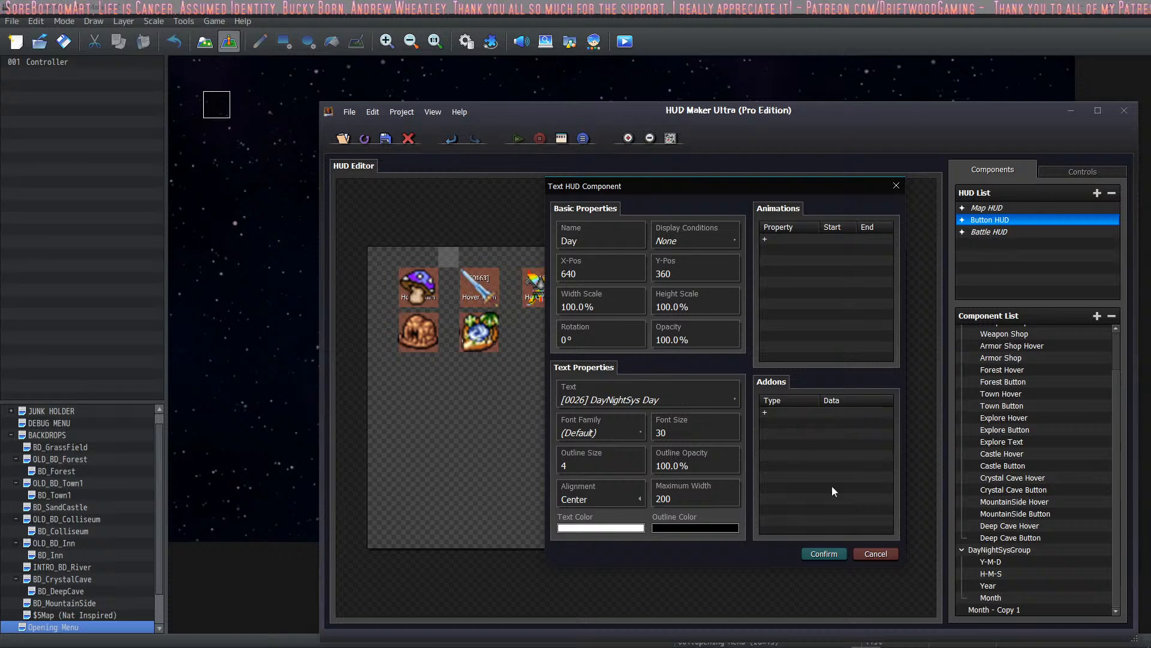
left_click(823, 553)
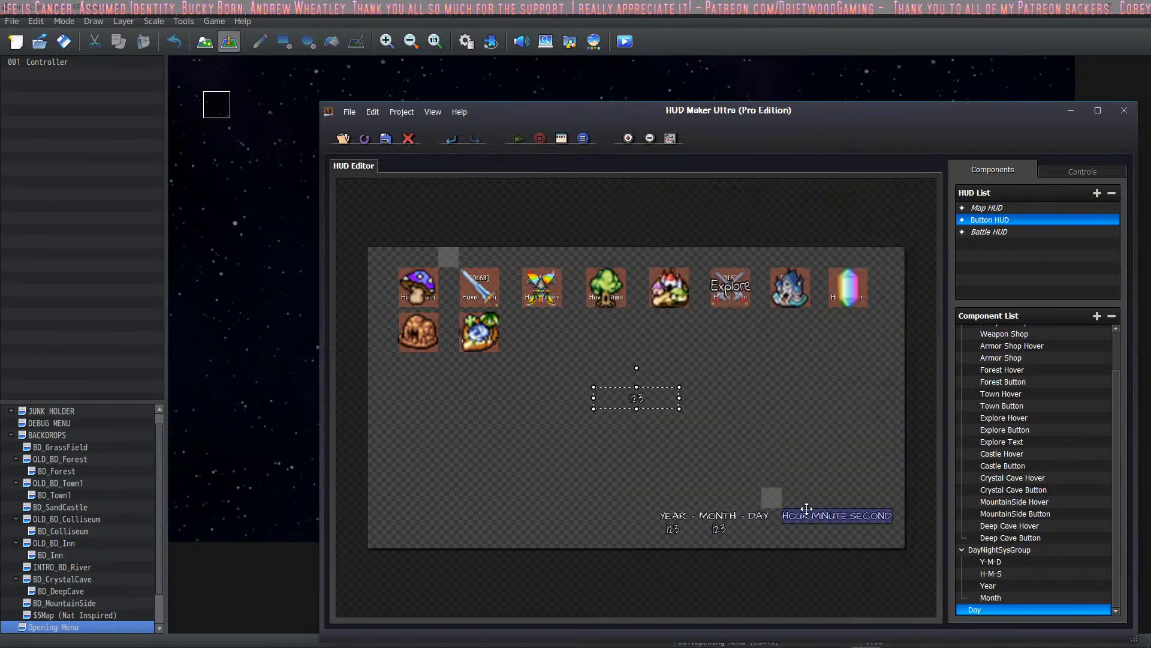
Place the Day text just below the DAY label and move it into DayNightSysGroup, listed after Month.
left_click_drag(637, 398, 758, 528)
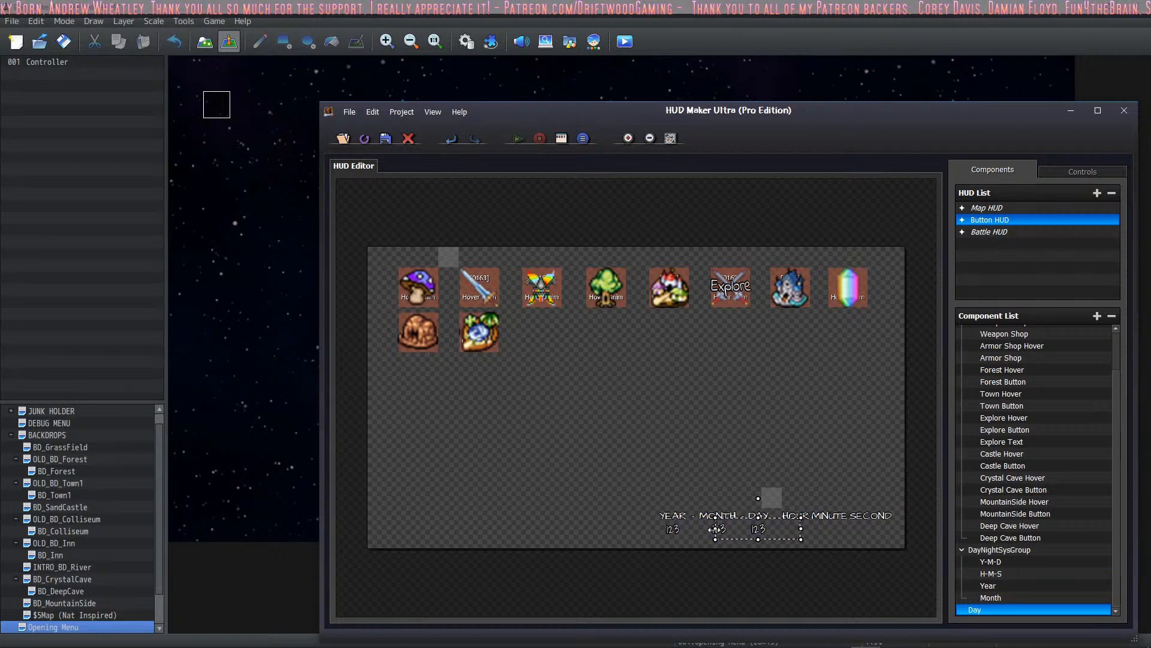
mouse_move(753, 530)
left_mouse_down()
mouse_move(648, 527)
mouse_move(765, 530)
left_mouse_up()
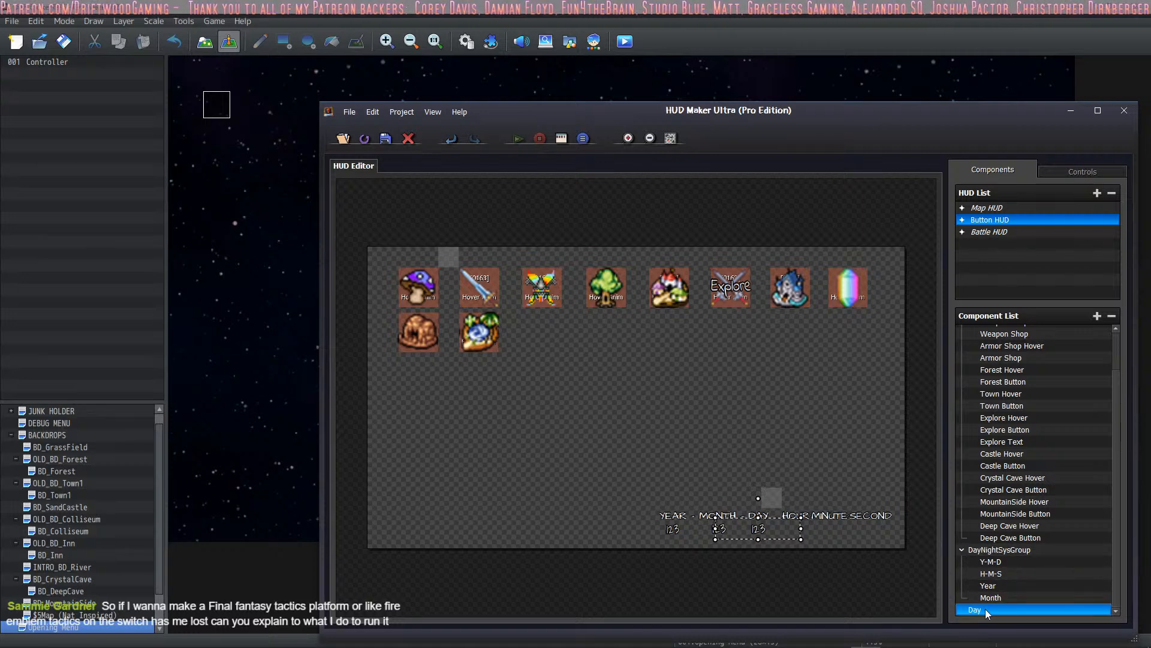
left_click_drag(982, 609, 1010, 605)
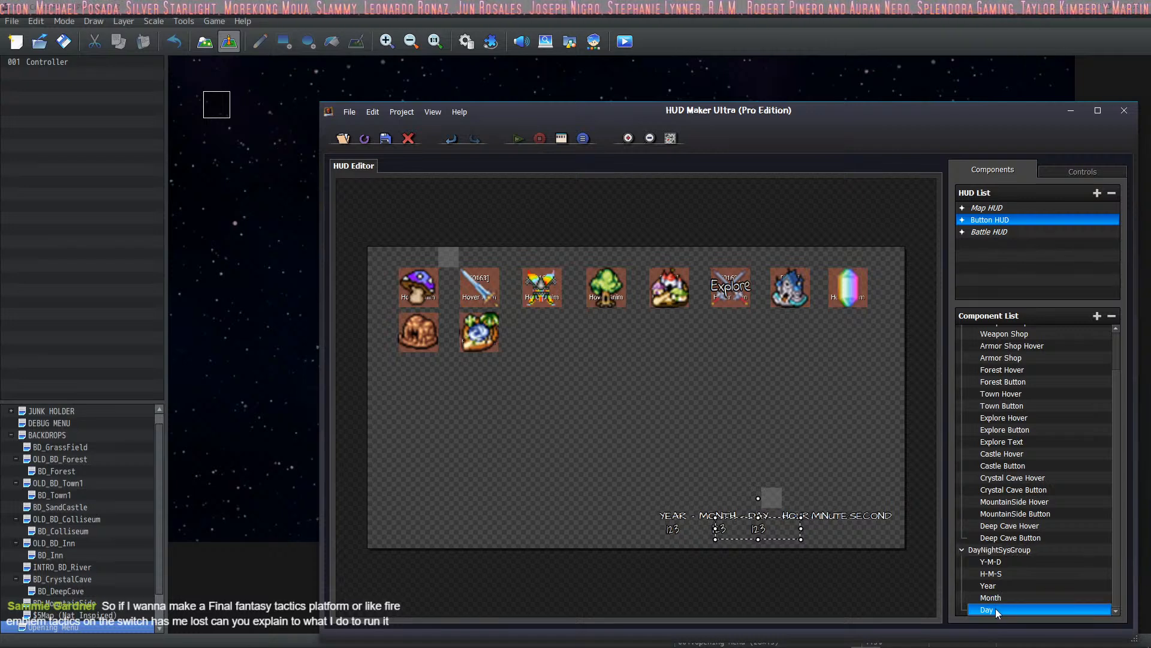
Duplicate the Day text as Hour, bound to the variable [0025] DayNightSys Hour, and place it just below the HOUR label.
key("ctrl+d")
double_click(1016, 612)
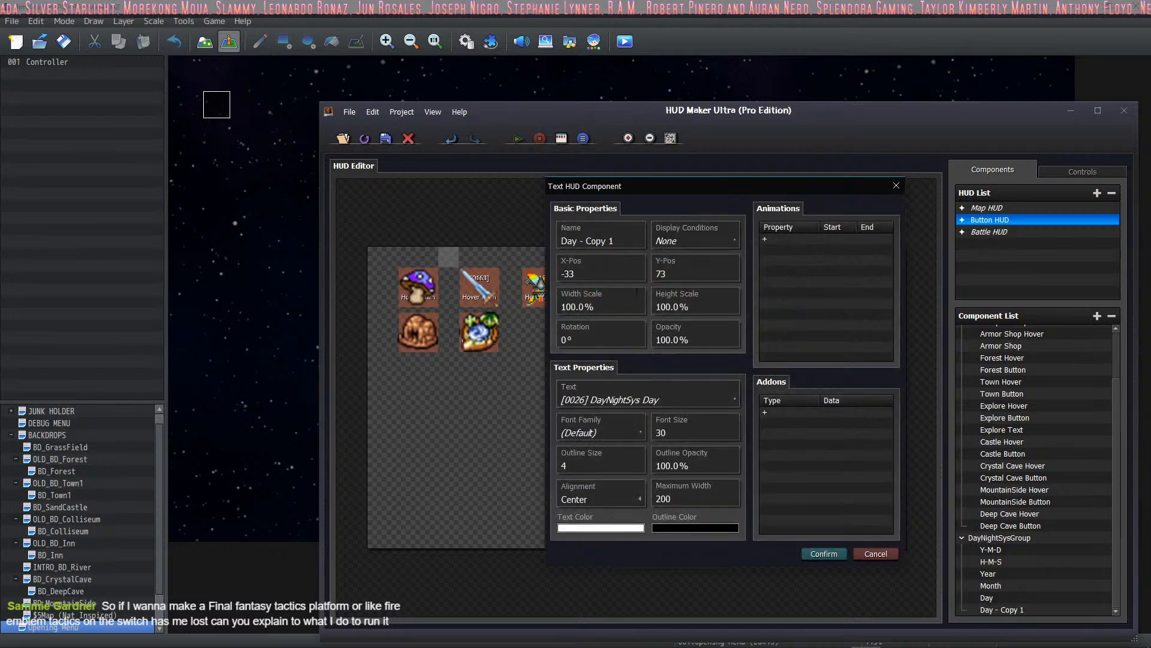
left_click(625, 235)
type("Hour")
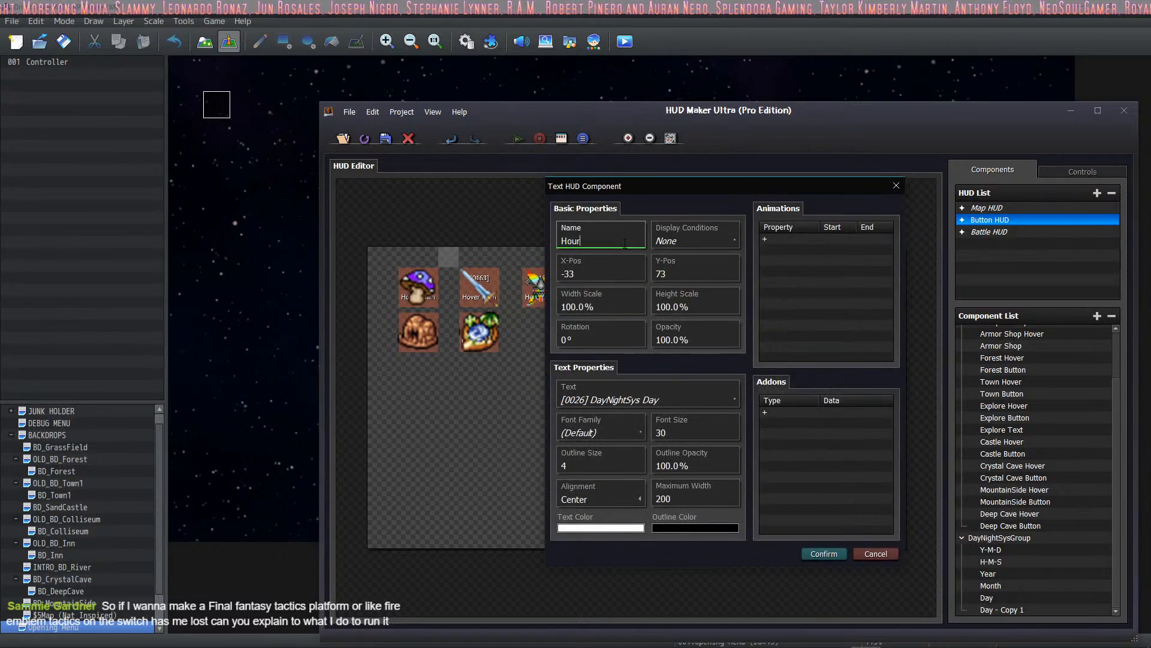
left_click(661, 387)
left_click(733, 368)
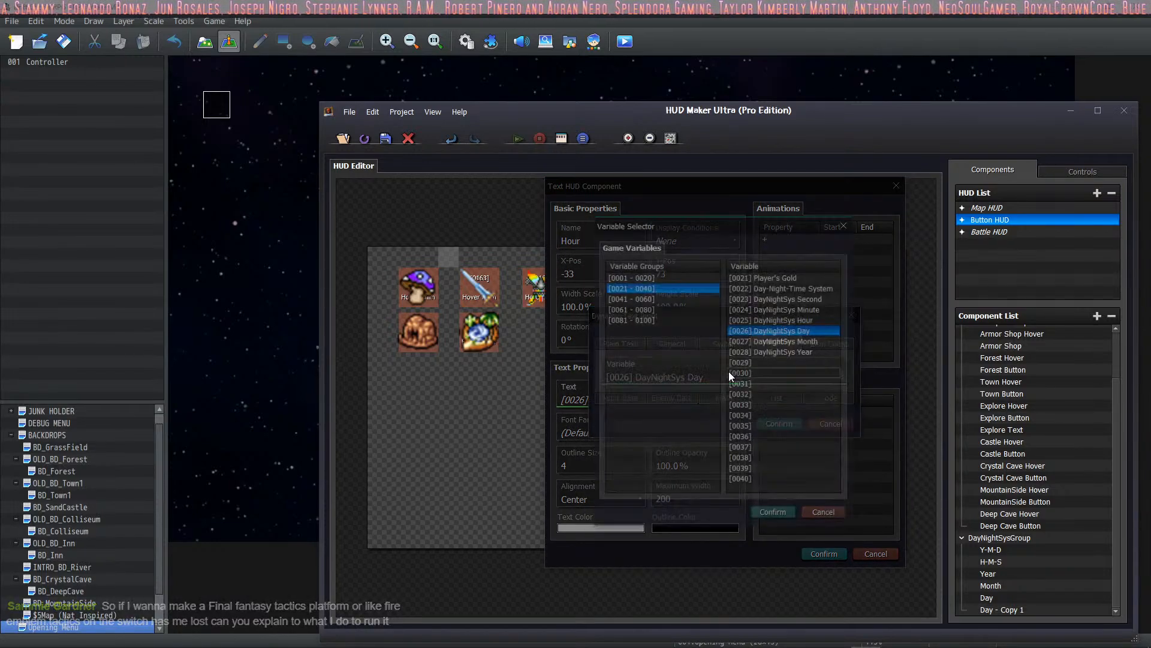
key("Up")
left_click(775, 516)
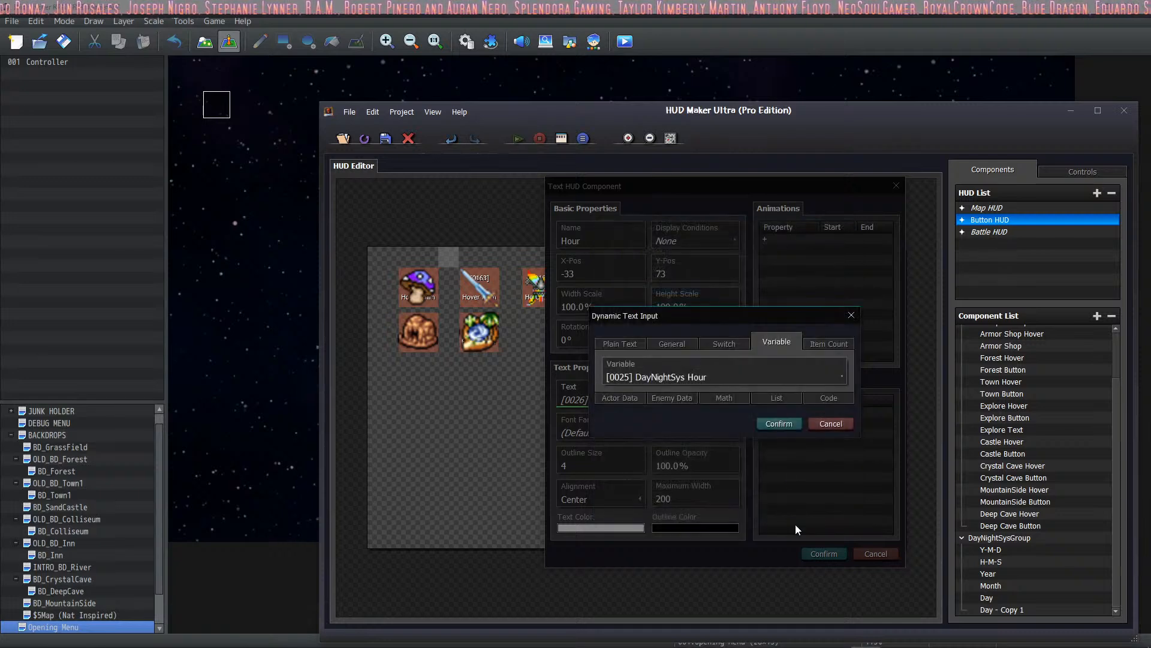
left_click(789, 424)
left_click(822, 554)
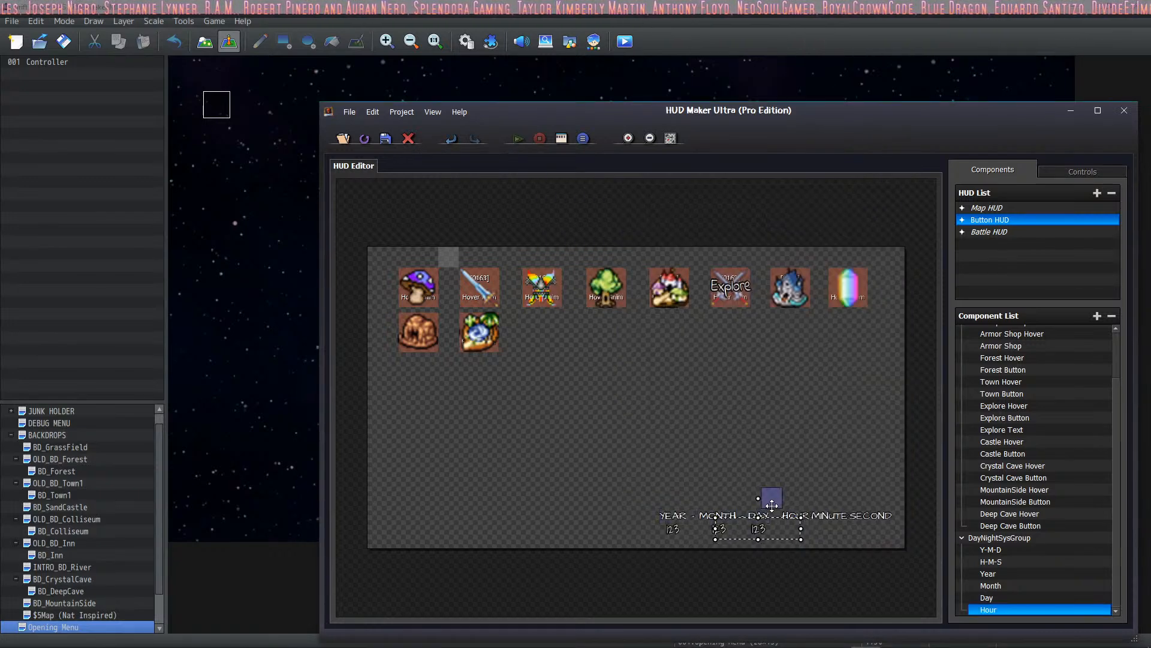
left_click_drag(783, 531, 815, 531)
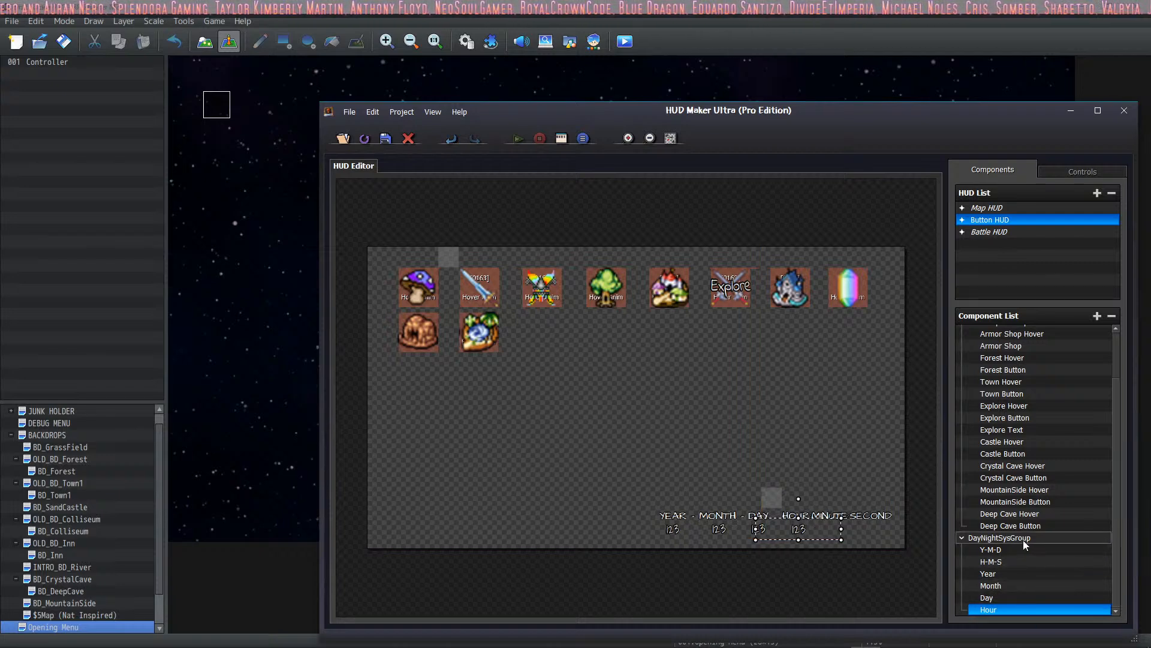
Duplicate the Hour text component as Minute and bind its text to the variable [0024] DayNightSys Minute.
key("ctrl+c")
key("ctrl+v")
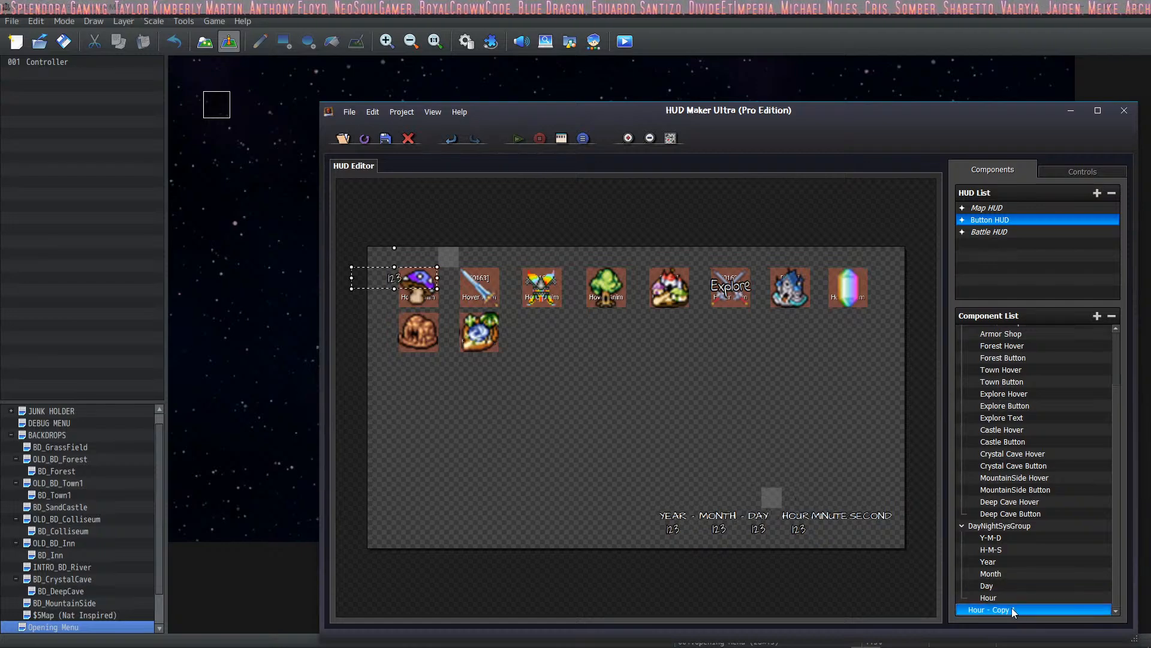
double_click(1012, 609)
left_click(631, 244)
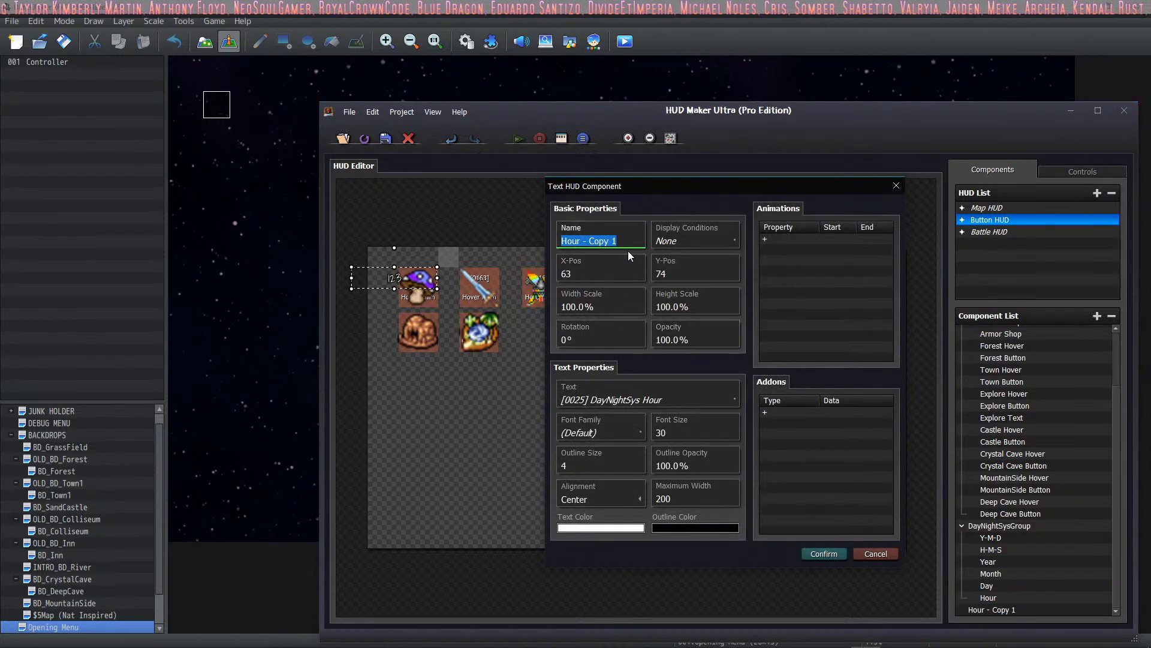
type("Minute")
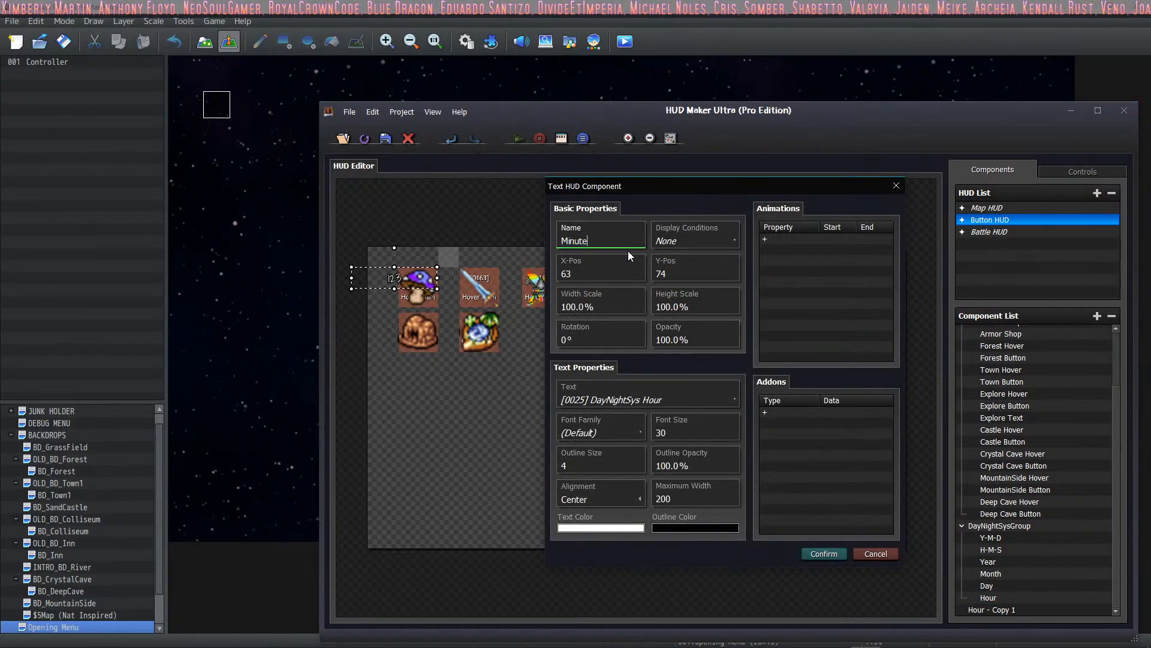
left_click(671, 401)
left_click(711, 376)
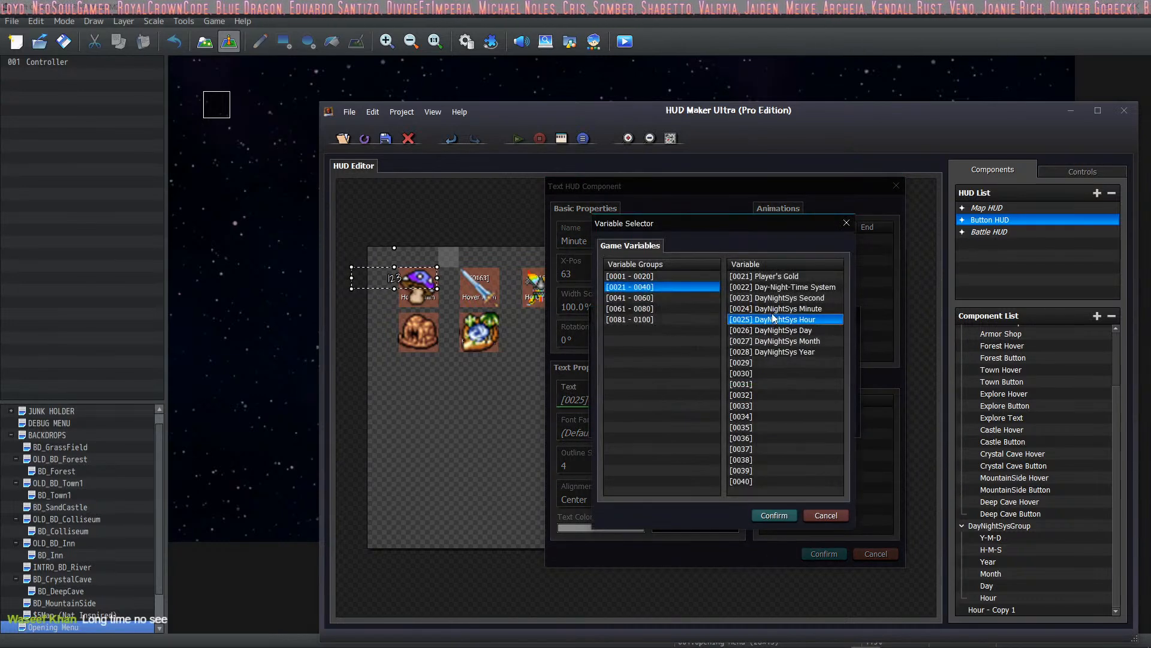
left_click(779, 308)
left_click(777, 515)
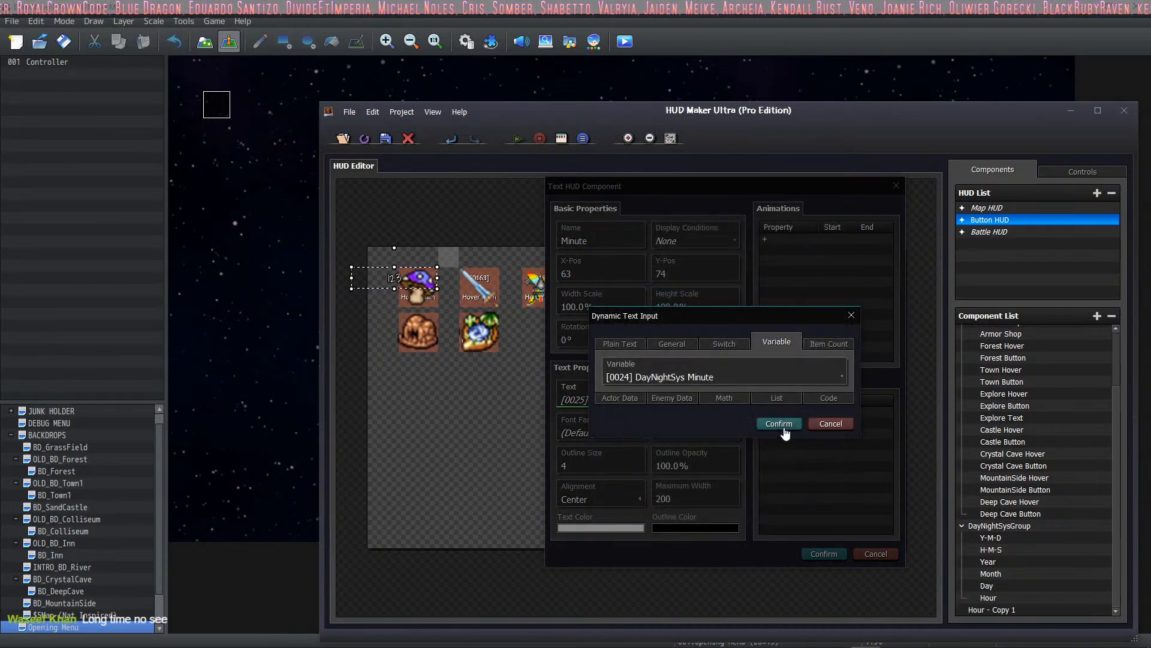
left_click(783, 428)
left_click(827, 554)
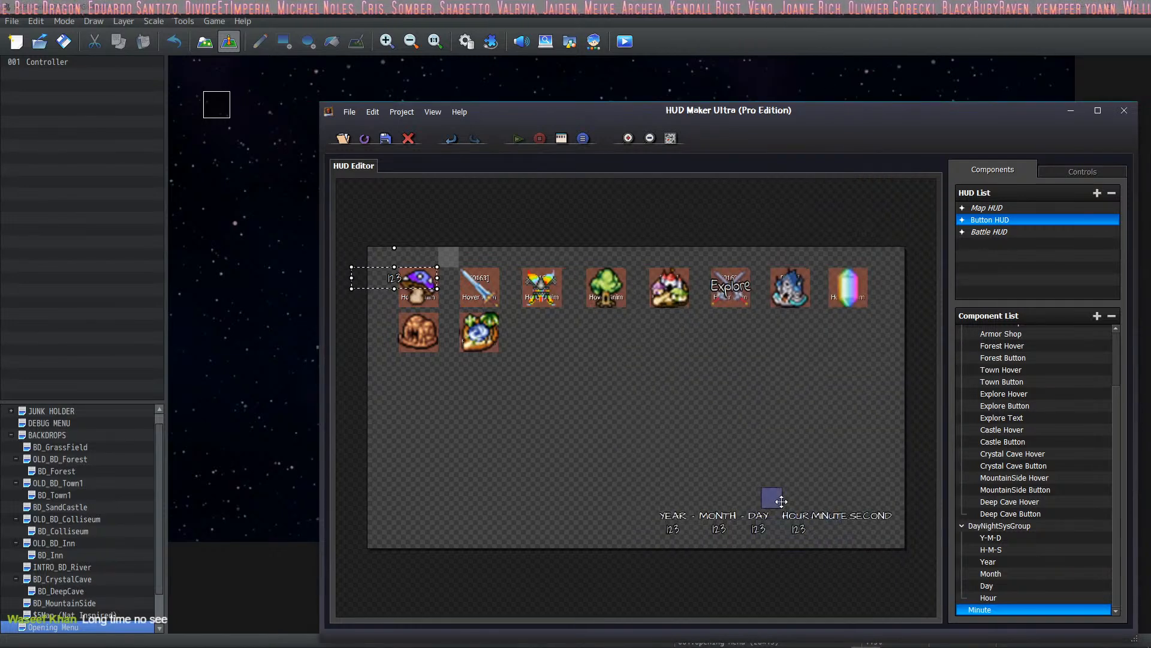
Place the Minute text just below the MINUTE label and move it into DayNightSysGroup, listed after Hour.
mouse_move(804, 530)
left_mouse_down()
mouse_move(830, 529)
mouse_move(806, 530)
left_mouse_up()
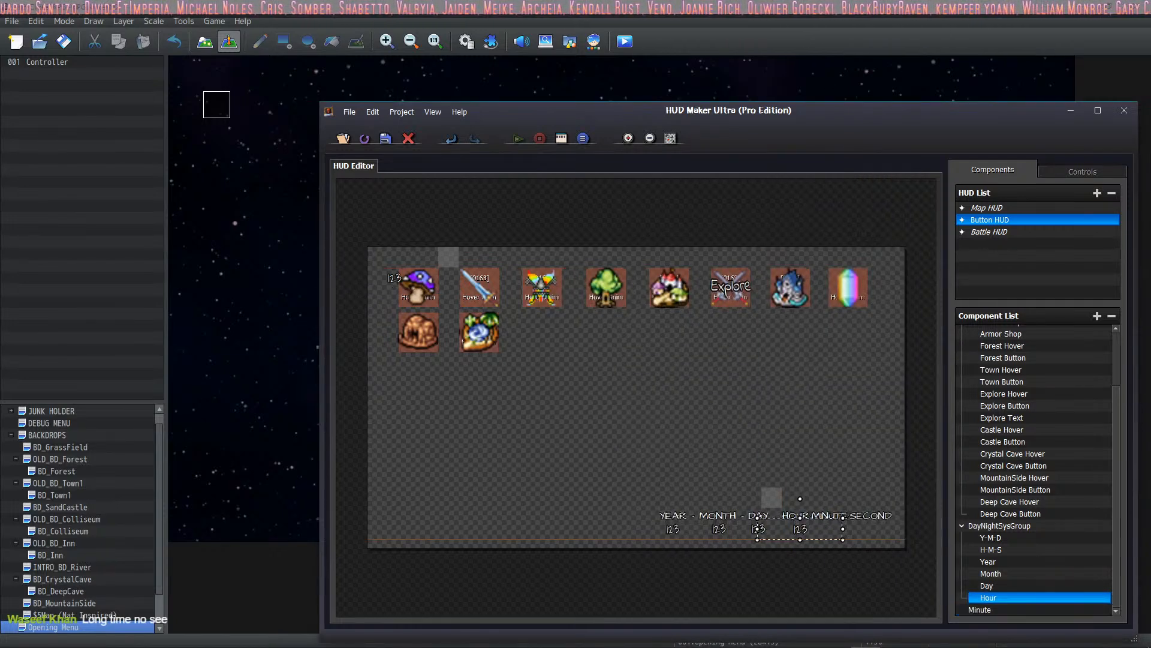
left_click(984, 609)
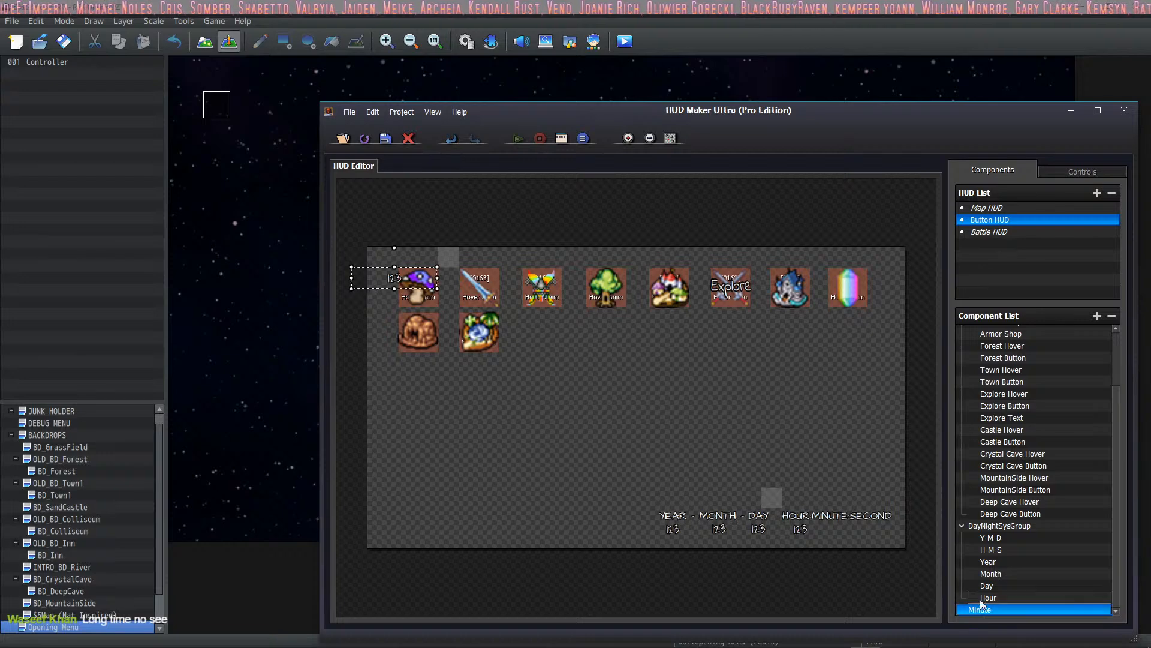
left_click_drag(395, 277, 831, 527)
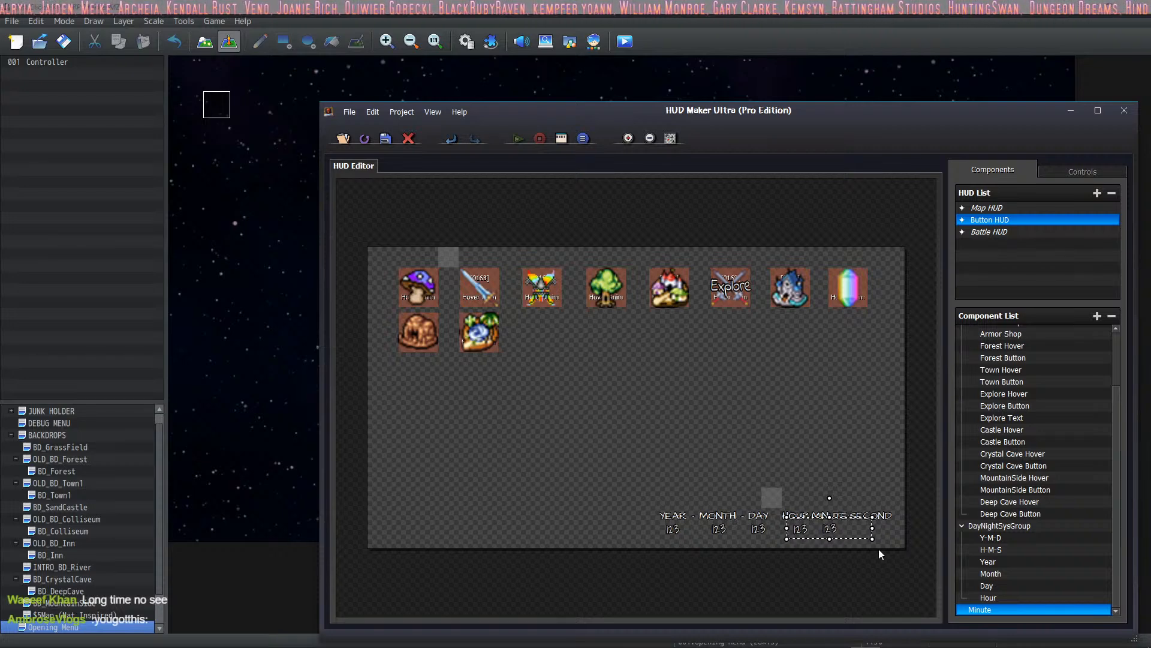
left_click_drag(993, 611, 996, 602)
Duplicate the Minute text component as Second and bind its text to the variable [0023] DayNightSys Second.
left_click(999, 611)
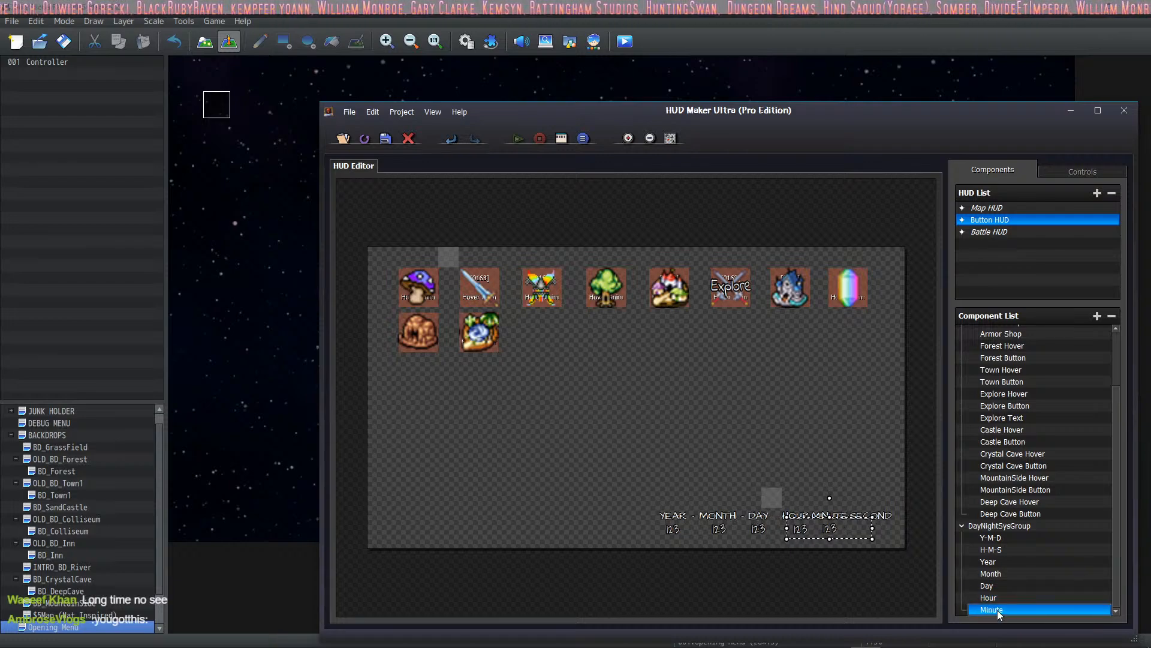
key("ctrl+c")
key("ctrl+v")
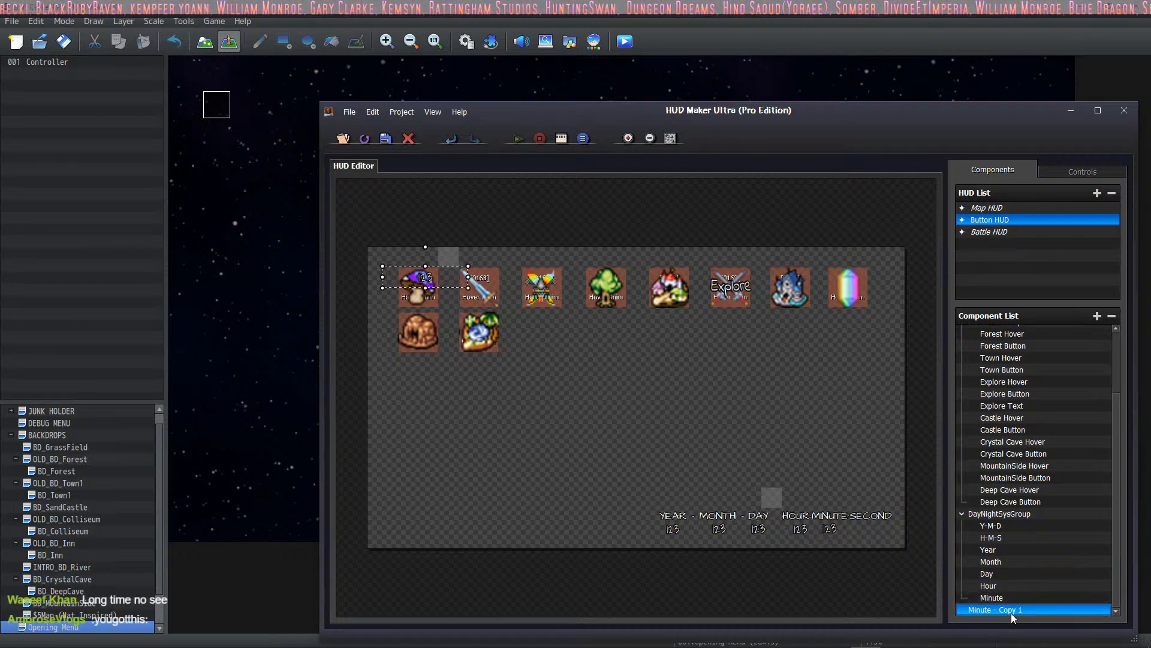
double_click(1011, 612)
left_click(634, 250)
type("S")
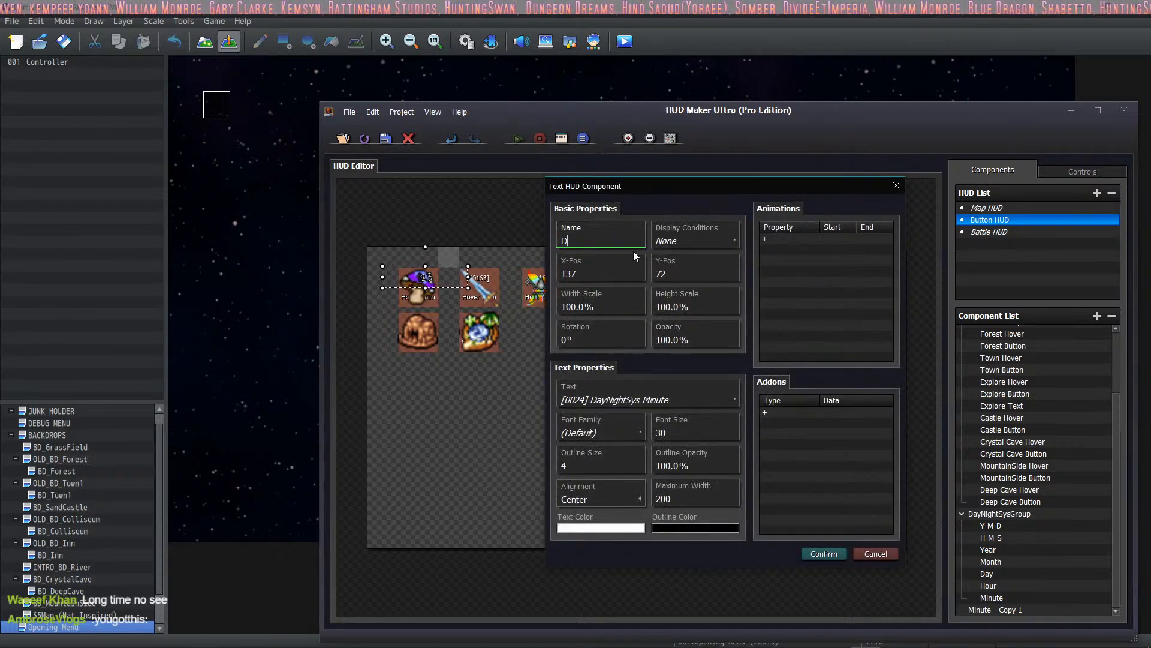
type("econd")
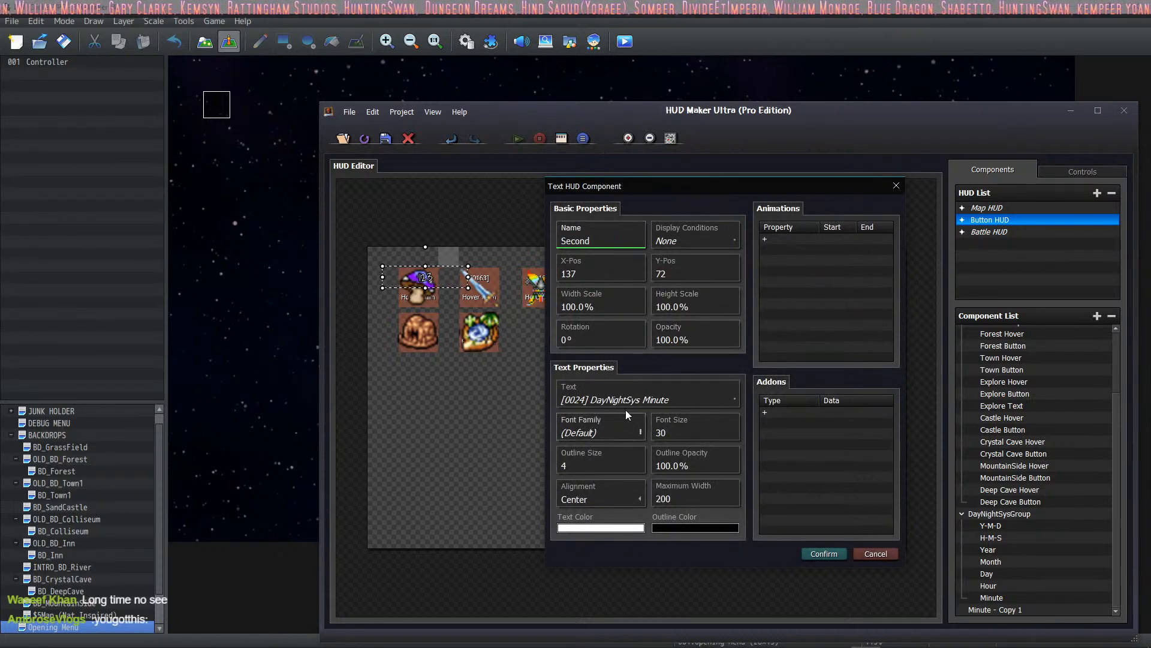
left_click(629, 402)
left_click(762, 368)
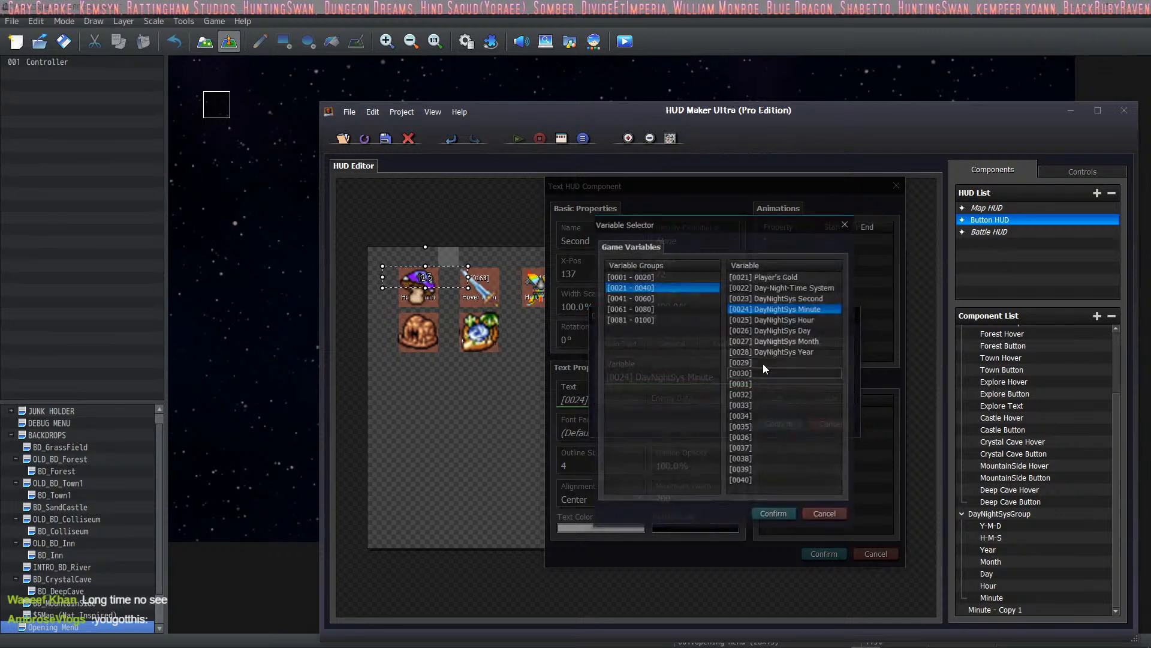
key("Up")
left_click(775, 517)
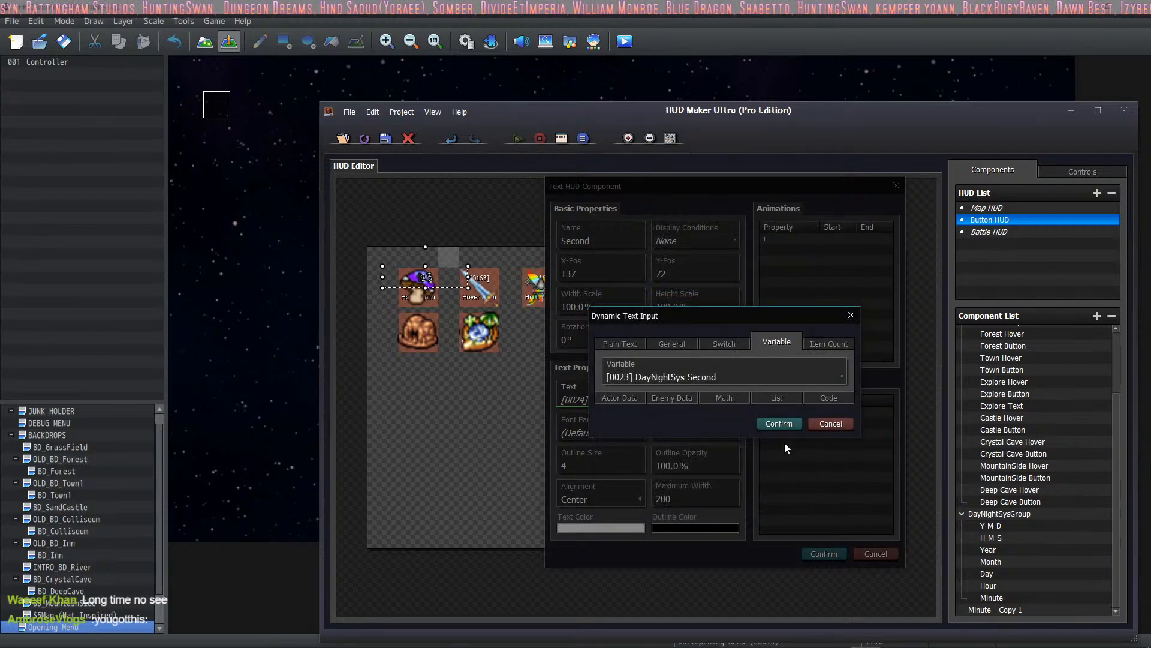
left_click(779, 424)
left_click(824, 554)
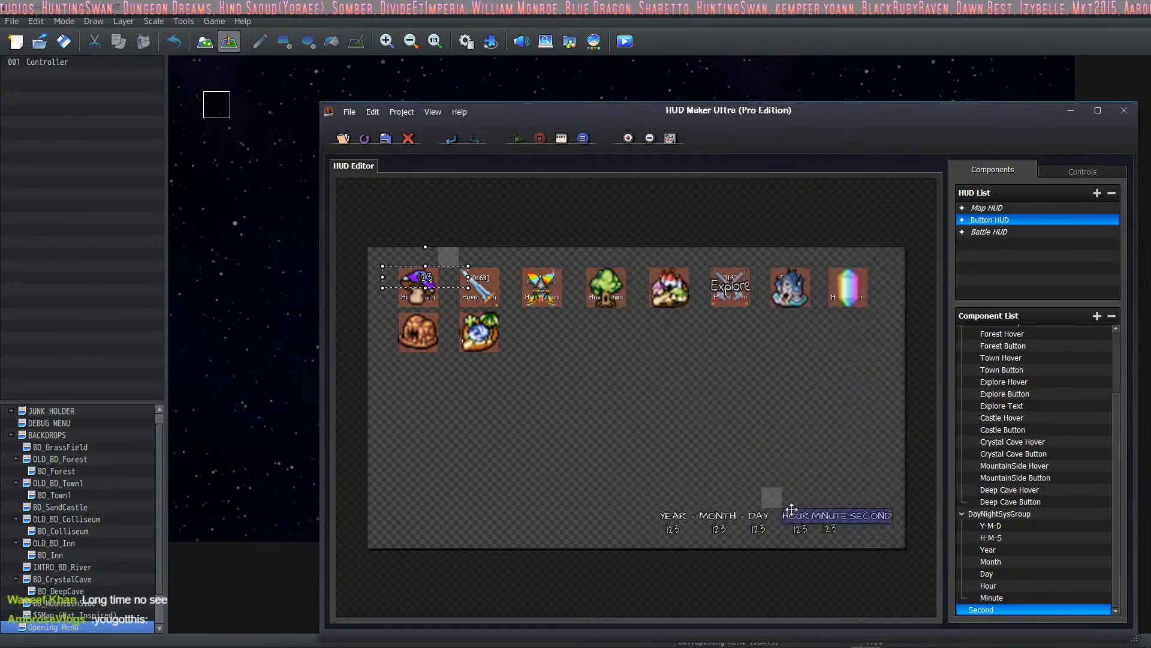
Place the Second text just below the SECOND label and move it into DayNightSysGroup, listed after Minute.
left_click_drag(814, 505, 868, 528)
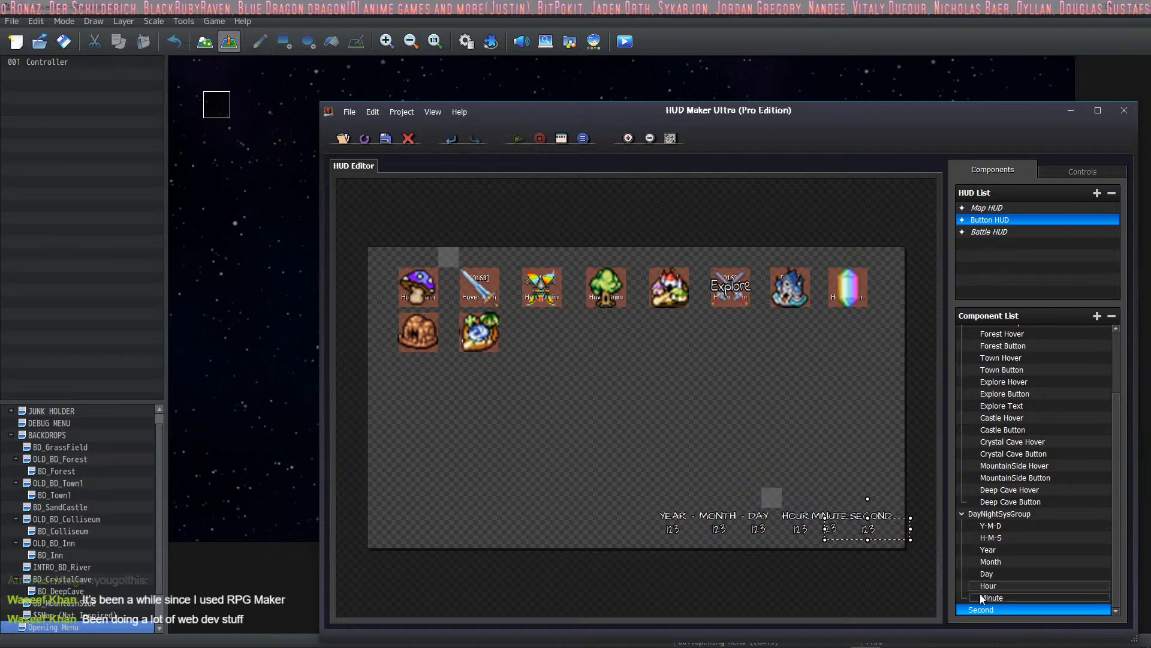
left_click_drag(980, 611, 1002, 603)
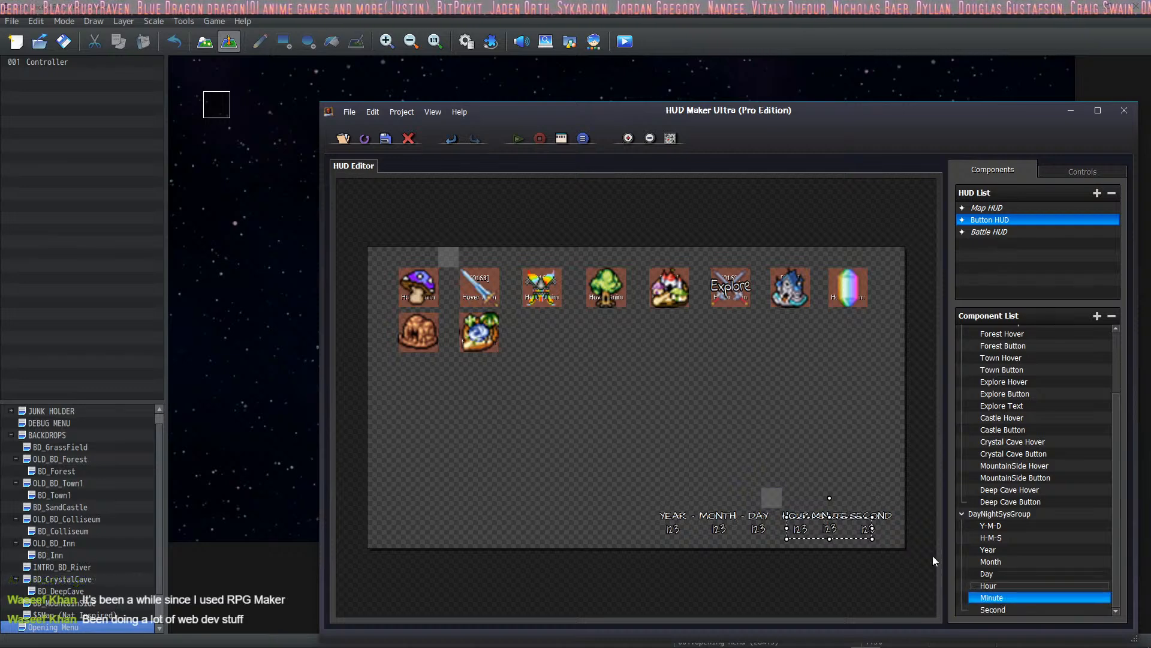
Shift DayNightSysGroup slightly toward the HUD's lower-right corner, and save and playtest the game to check the date and time display.
mouse_move(772, 497)
left_mouse_down()
mouse_move(636, 360)
mouse_move(560, 352)
mouse_move(560, 424)
mouse_move(743, 398)
mouse_move(646, 334)
mouse_move(768, 491)
mouse_move(479, 248)
mouse_move(520, 470)
mouse_move(554, 491)
mouse_move(759, 485)
mouse_move(780, 503)
left_mouse_up()
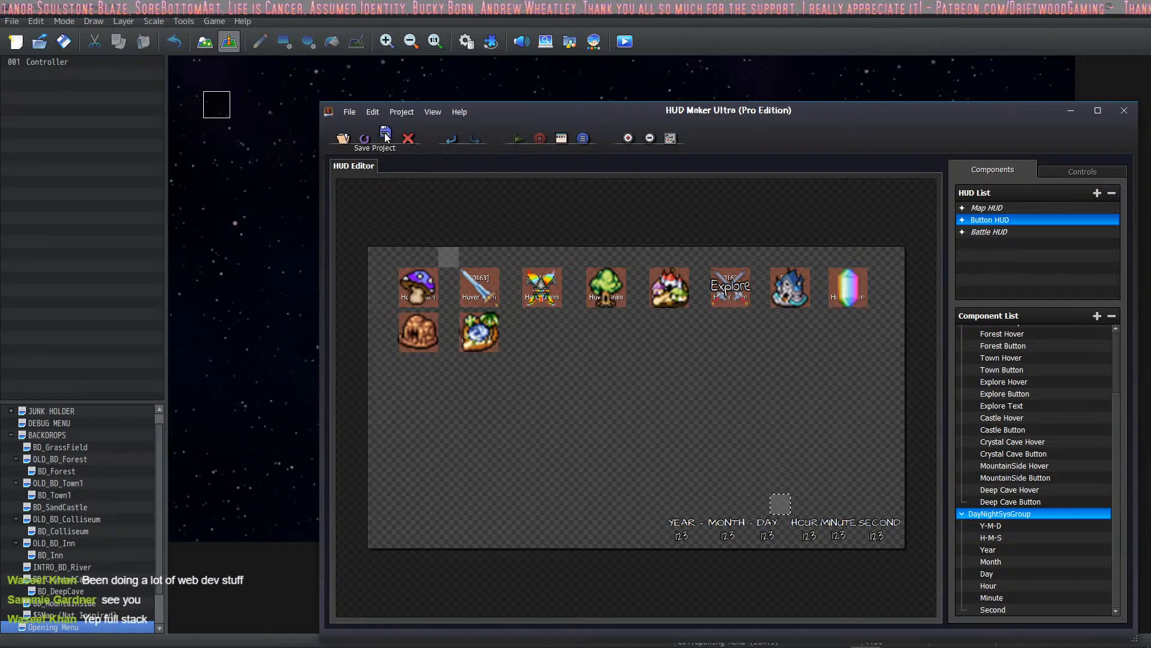
left_click(65, 45)
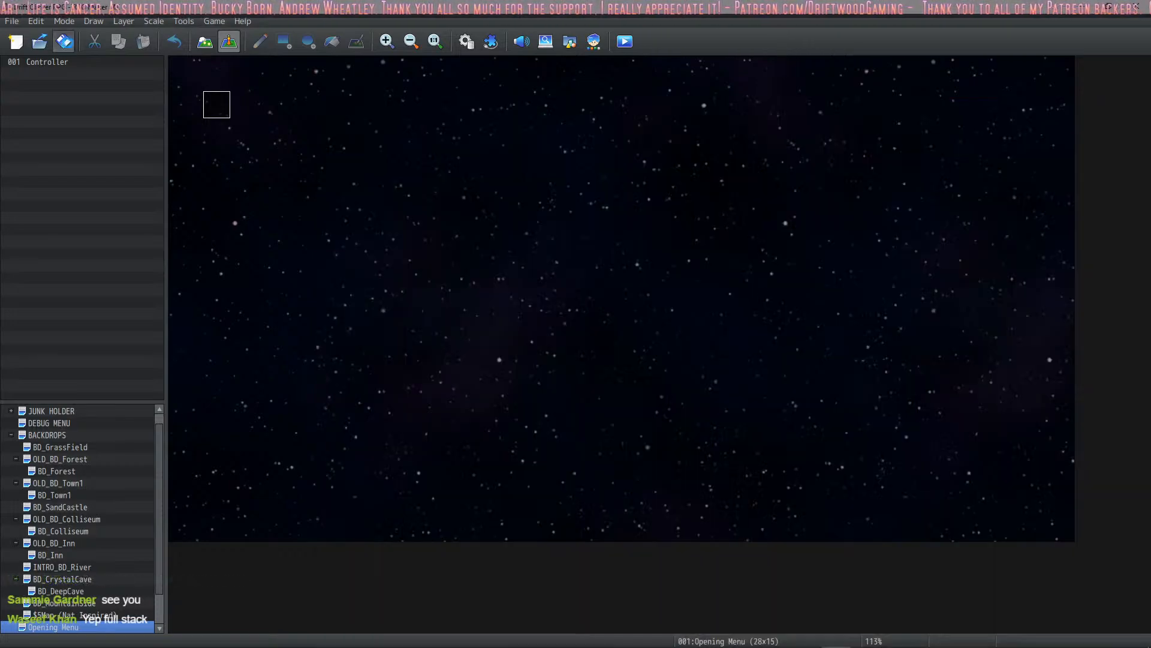
left_click(622, 42)
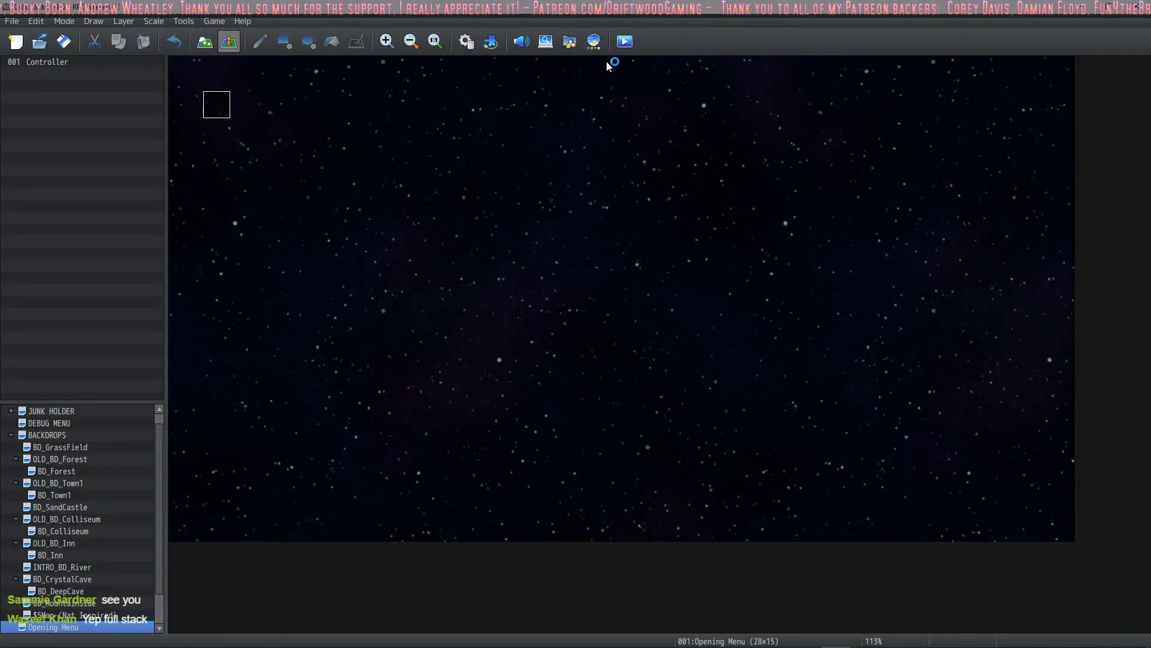
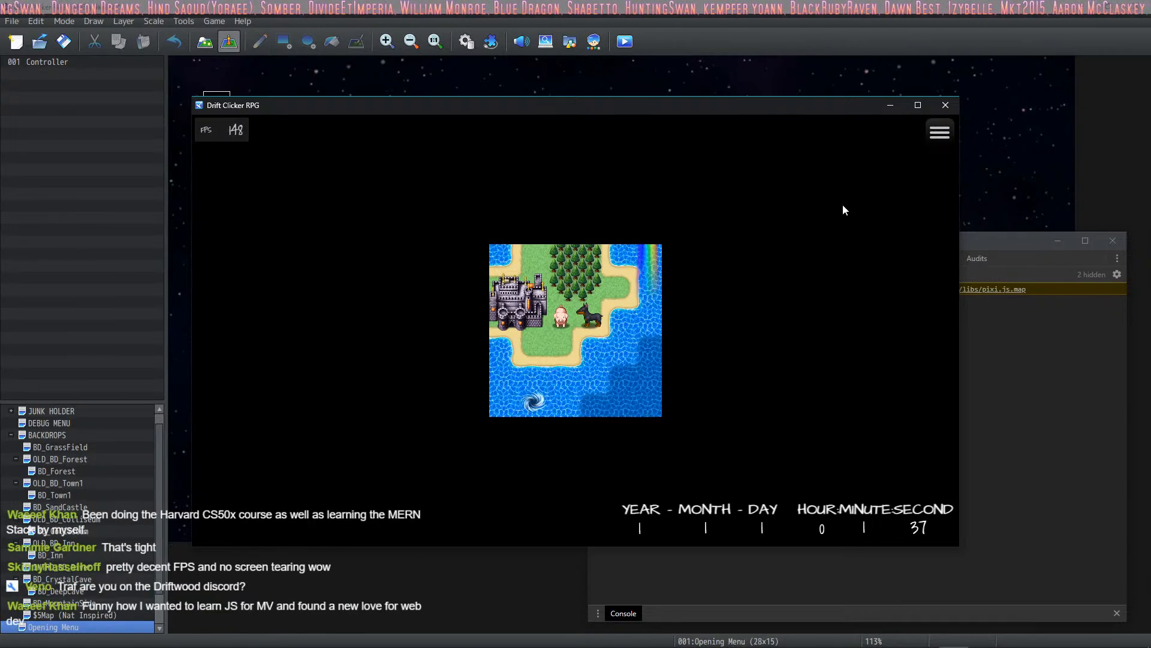
left_click(946, 106)
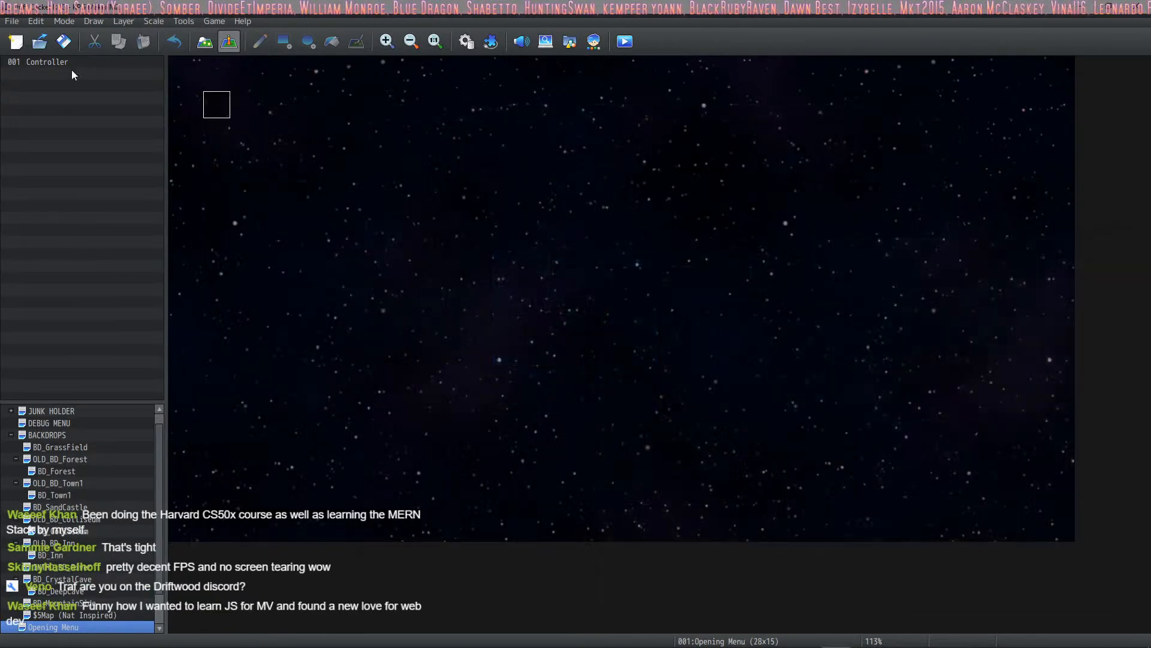
Using a Control Switches command in empty common event 0038, name switch 0008 DayNightSys Show/Hide.
left_click(471, 43)
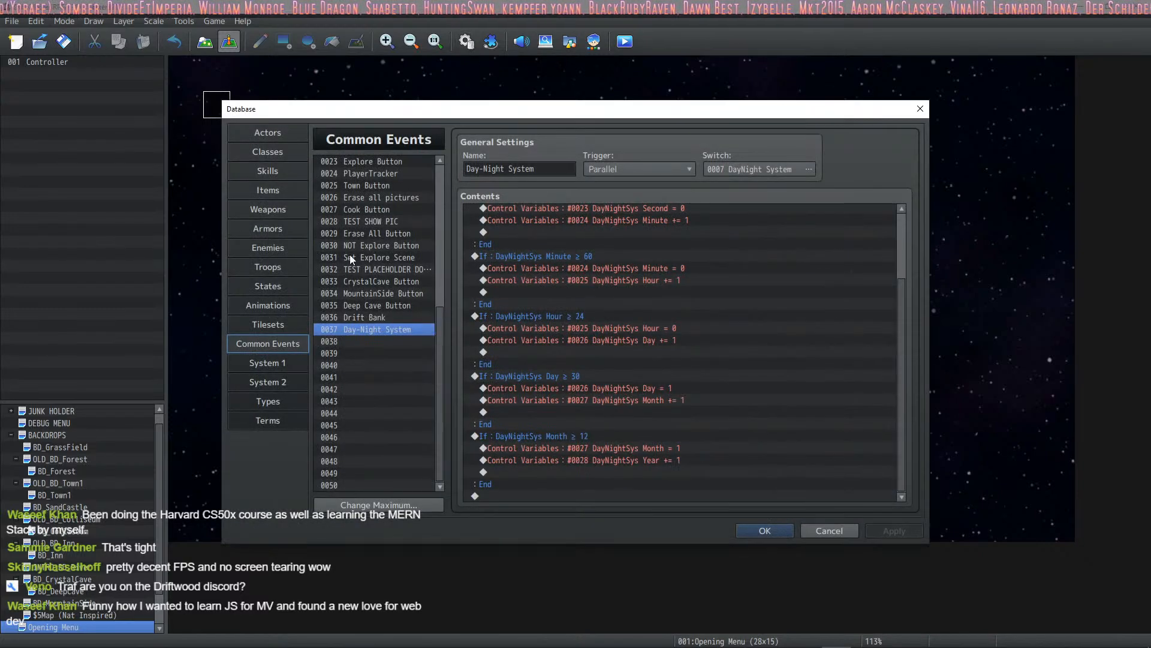
left_click(414, 338)
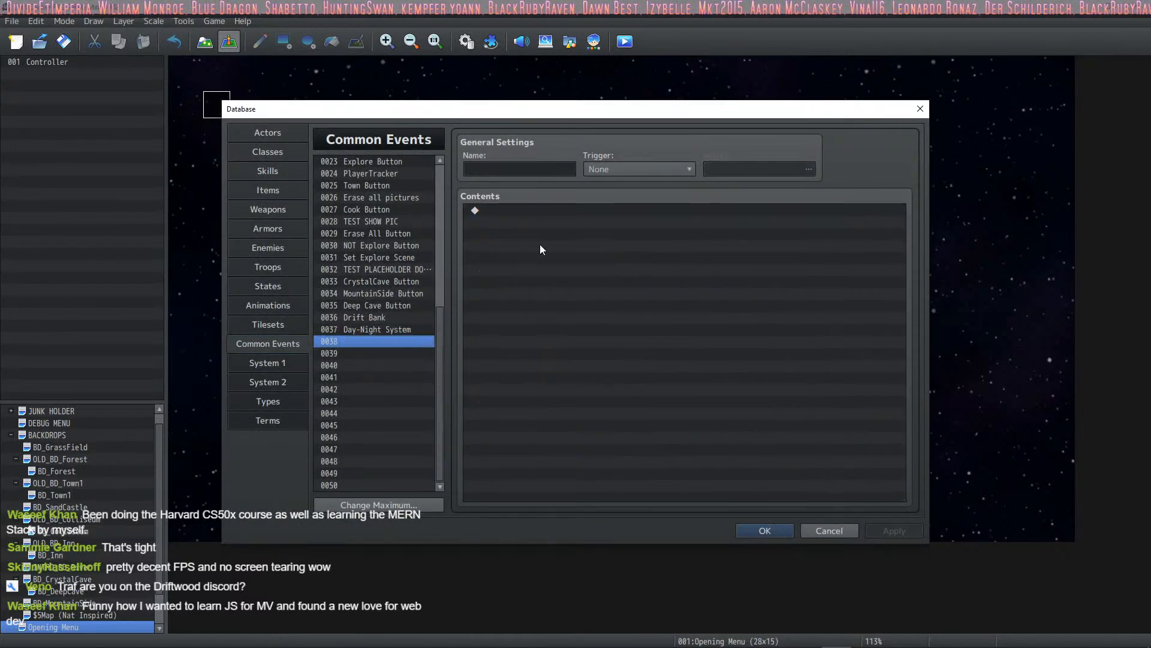
double_click(575, 231)
left_click(530, 169)
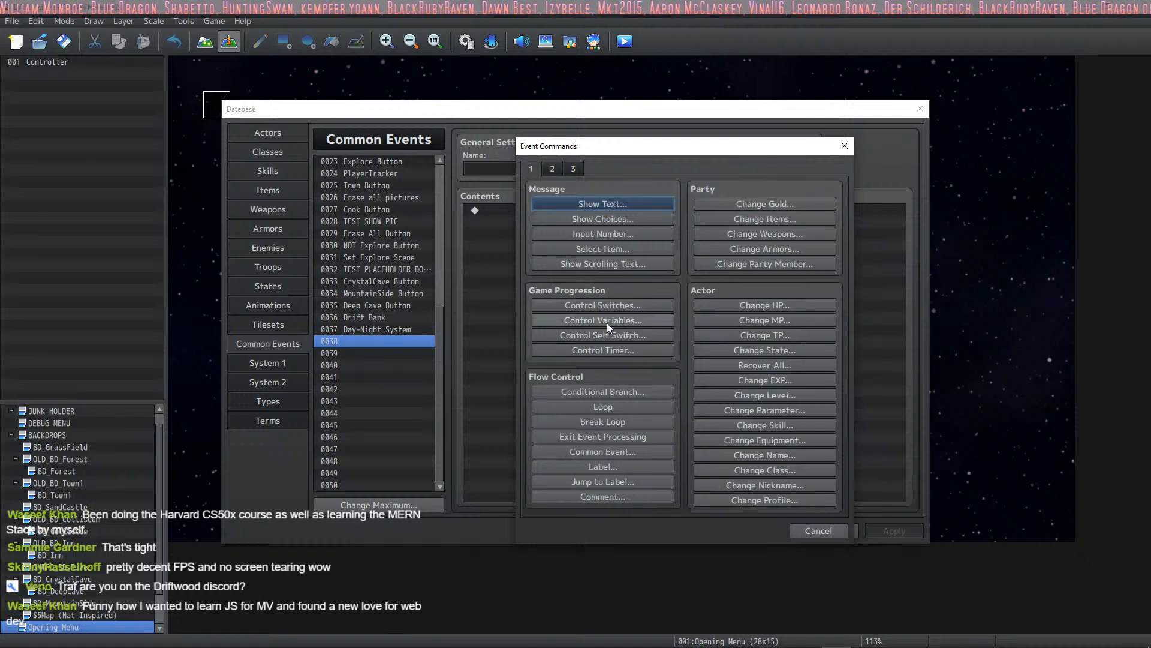
left_click(624, 305)
left_click(753, 322)
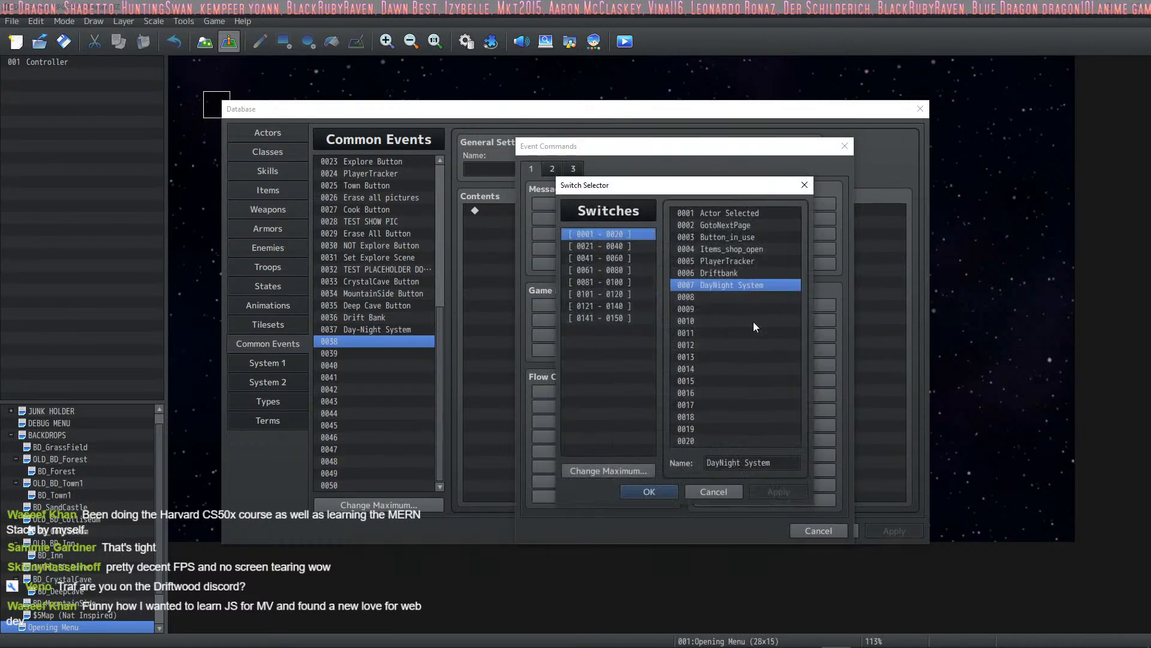
left_click(739, 296)
left_click(736, 461)
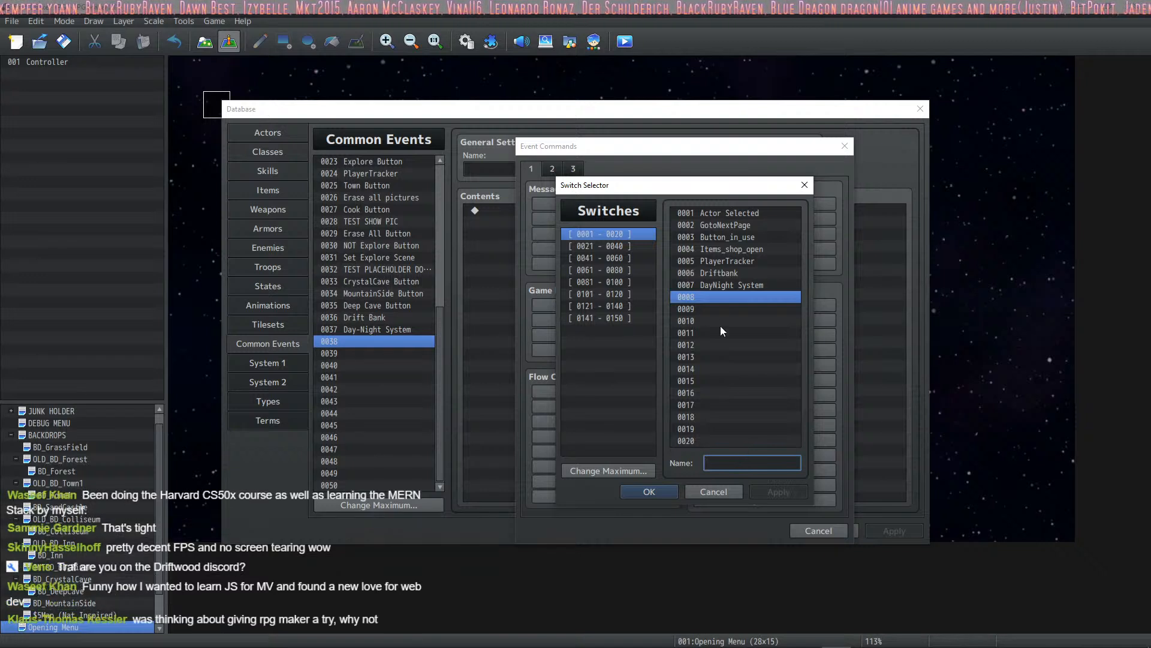
type("Day N")
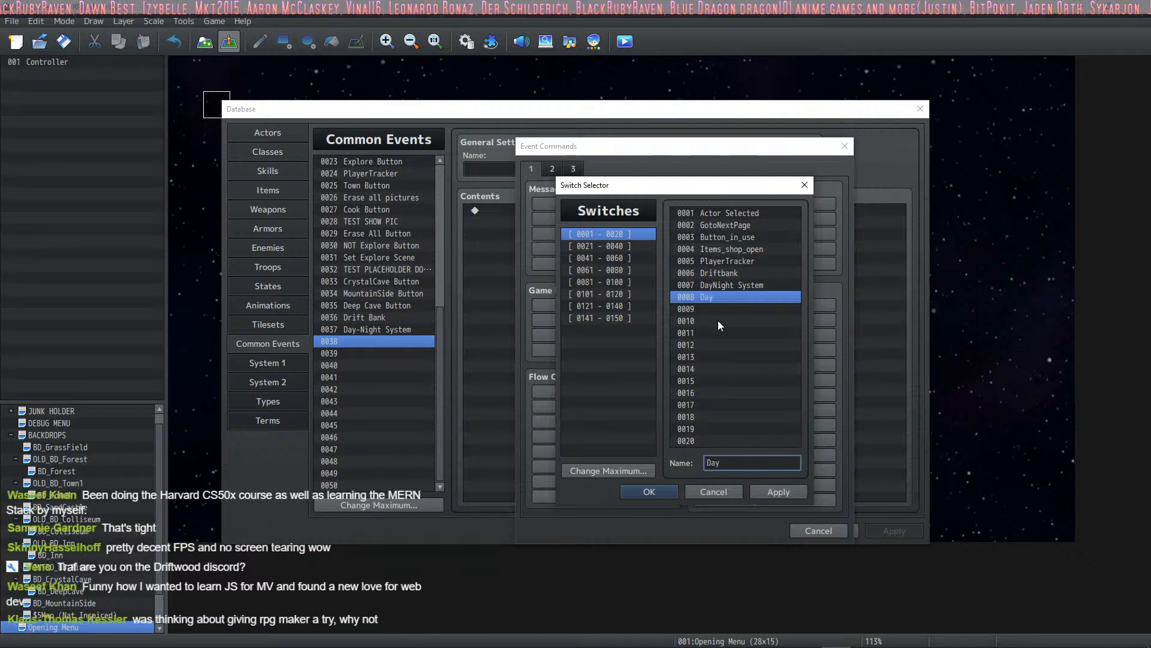
key("BackSpace")
key("BackSpace")
type("Night Tofg")
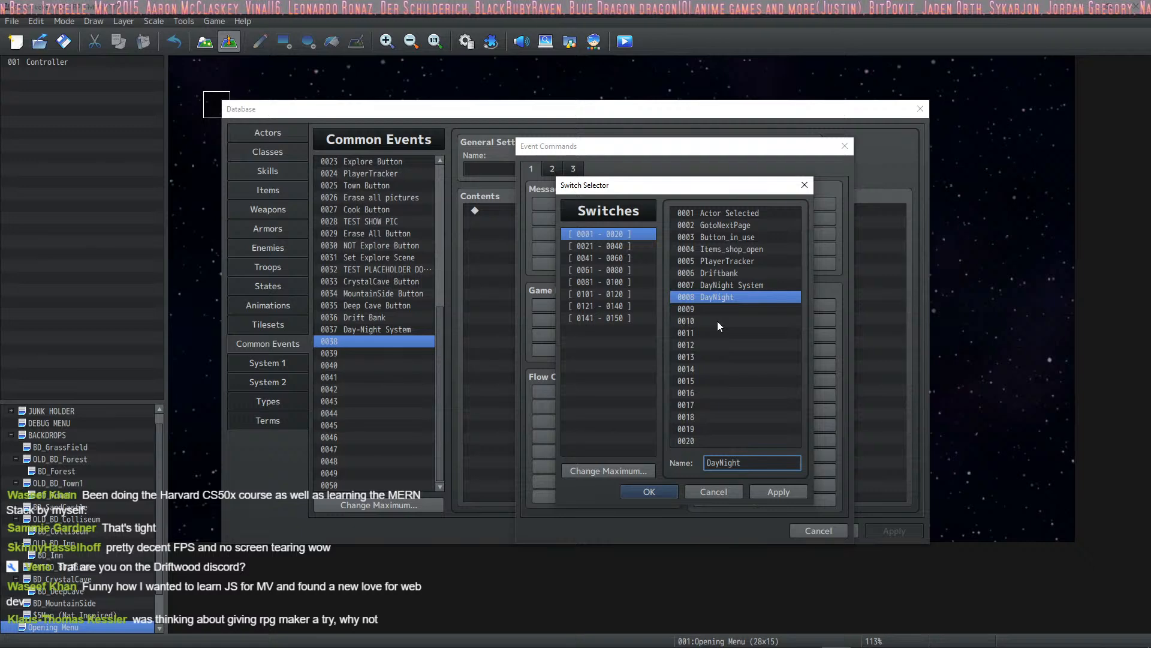
key("BackSpace")
key("BackSpace")
key("BackSpace")
key("BackSpace")
key("BackSpace")
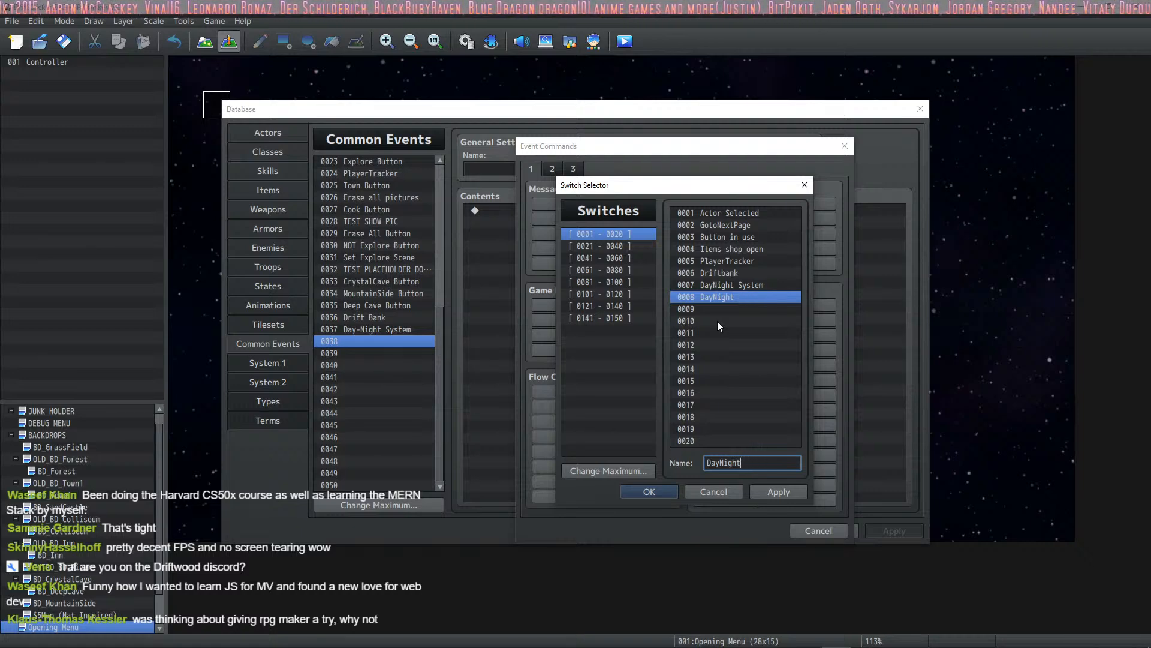
type("Sys Sh")
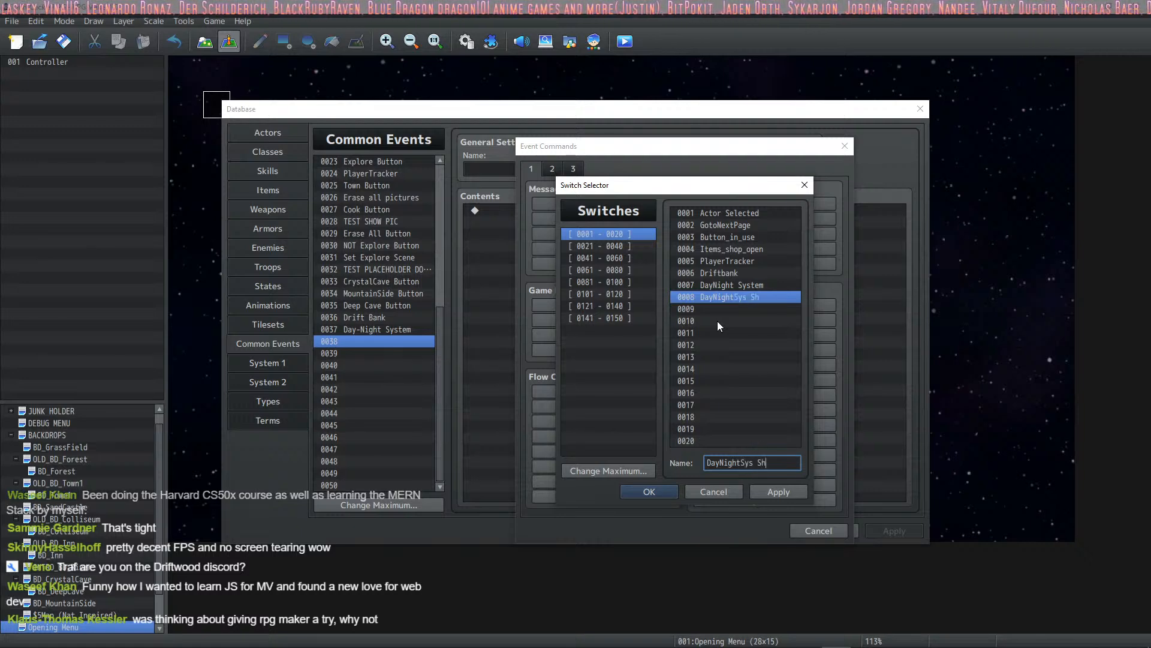
type("ow")
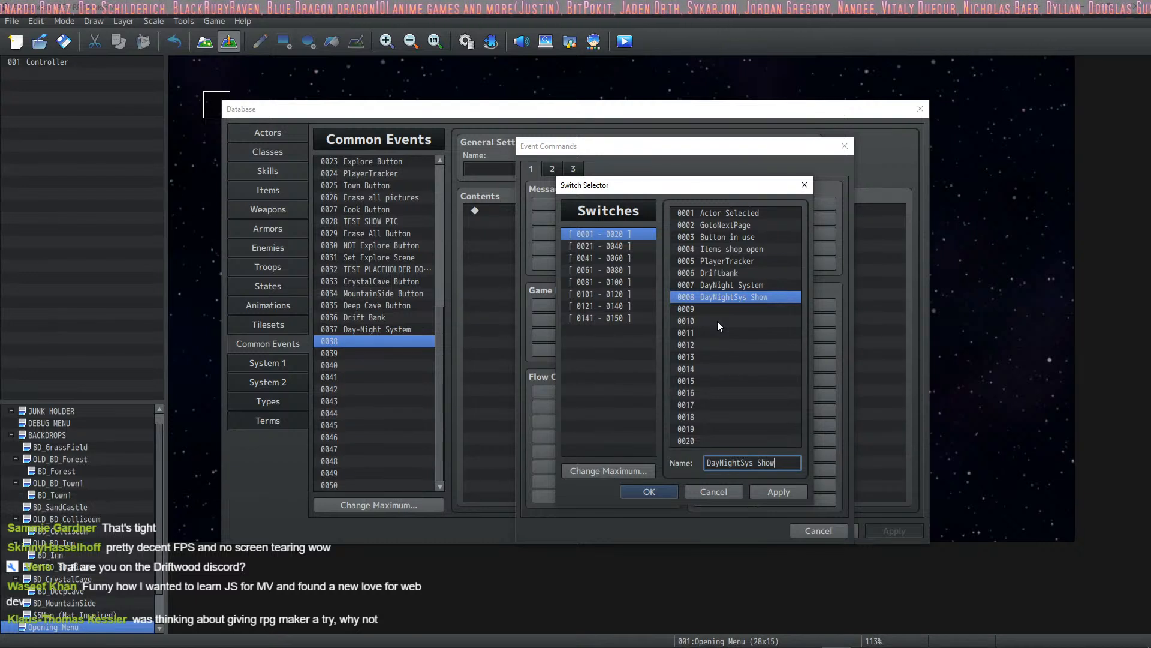
type("THide")
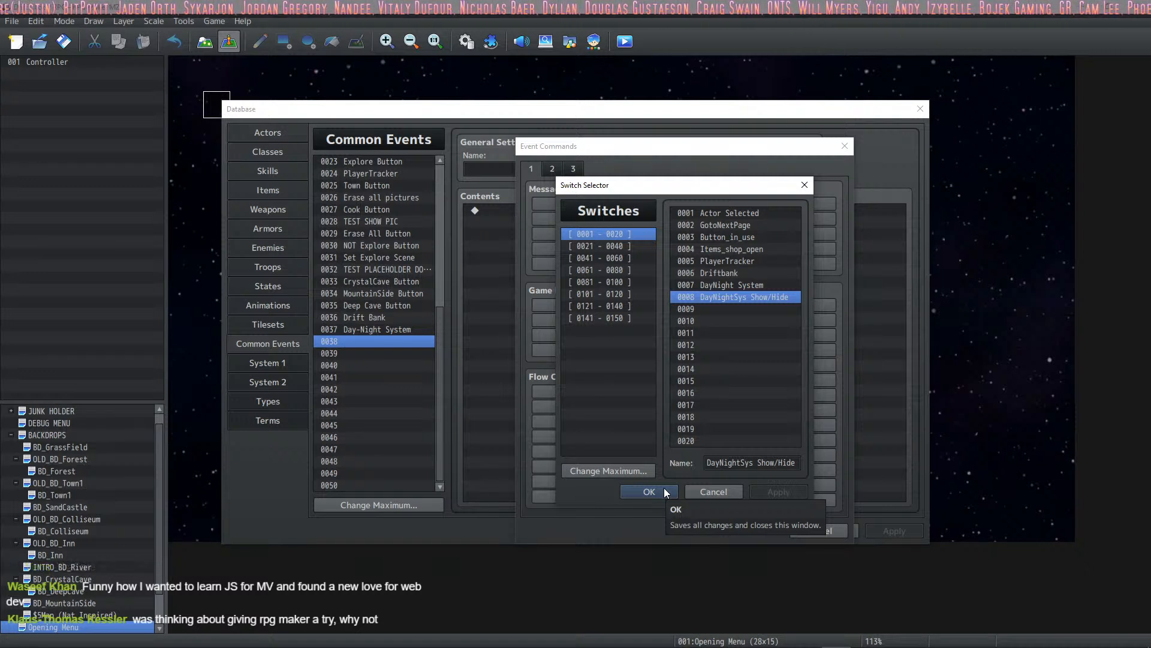
Accept switch 0008, delete the resulting Control Switches command from common event 0038, and save the database changes and project.
left_click(761, 286)
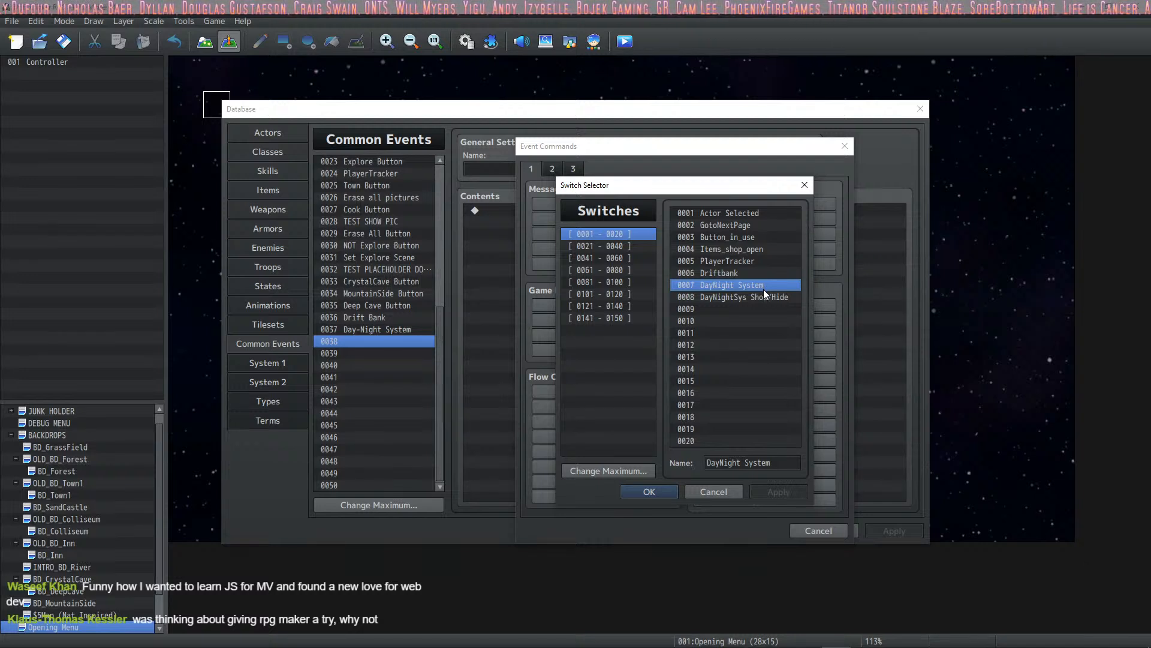
left_click(776, 299)
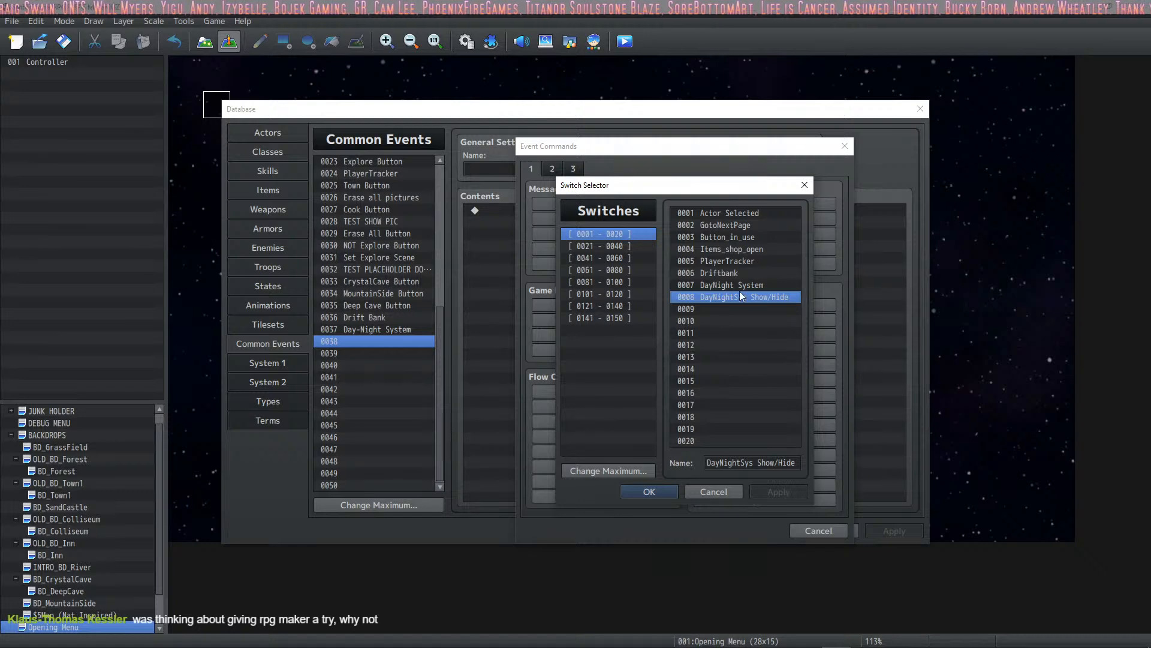
left_click(650, 493)
left_click(680, 399)
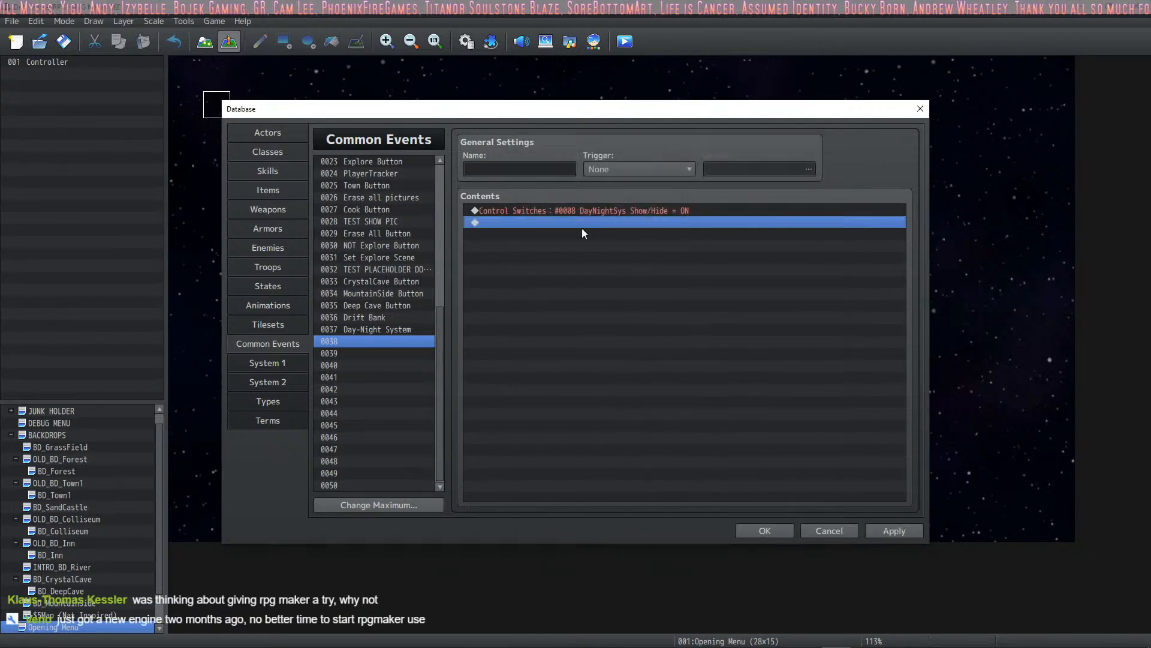
left_click(600, 211)
key("Delete")
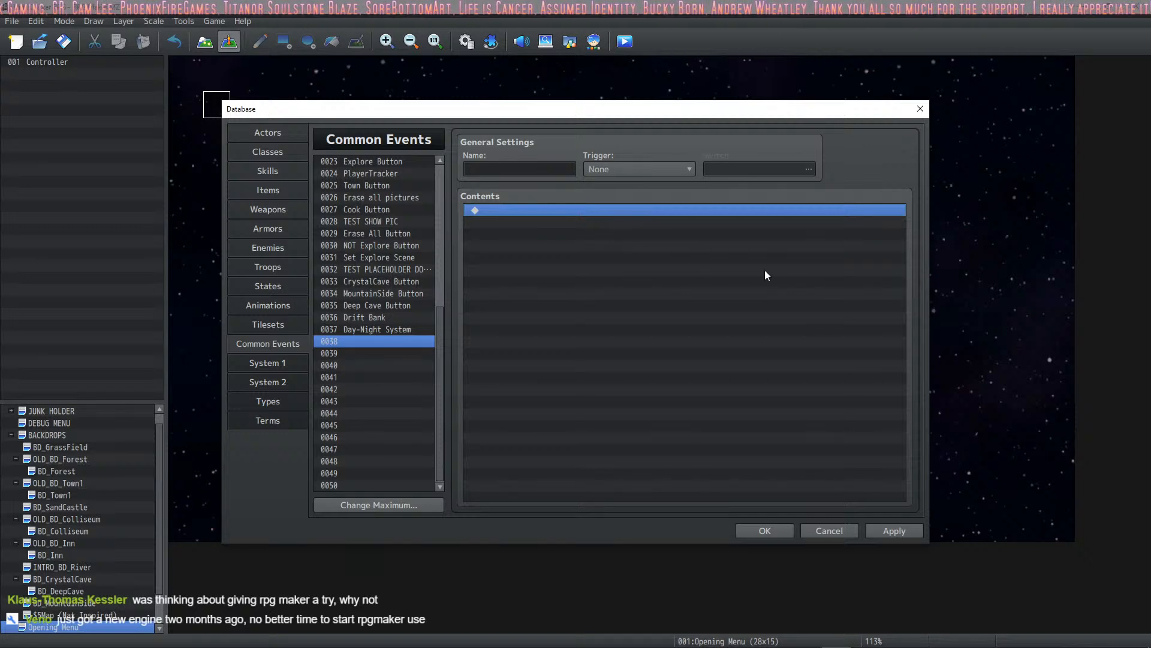
left_click(890, 531)
left_click(768, 531)
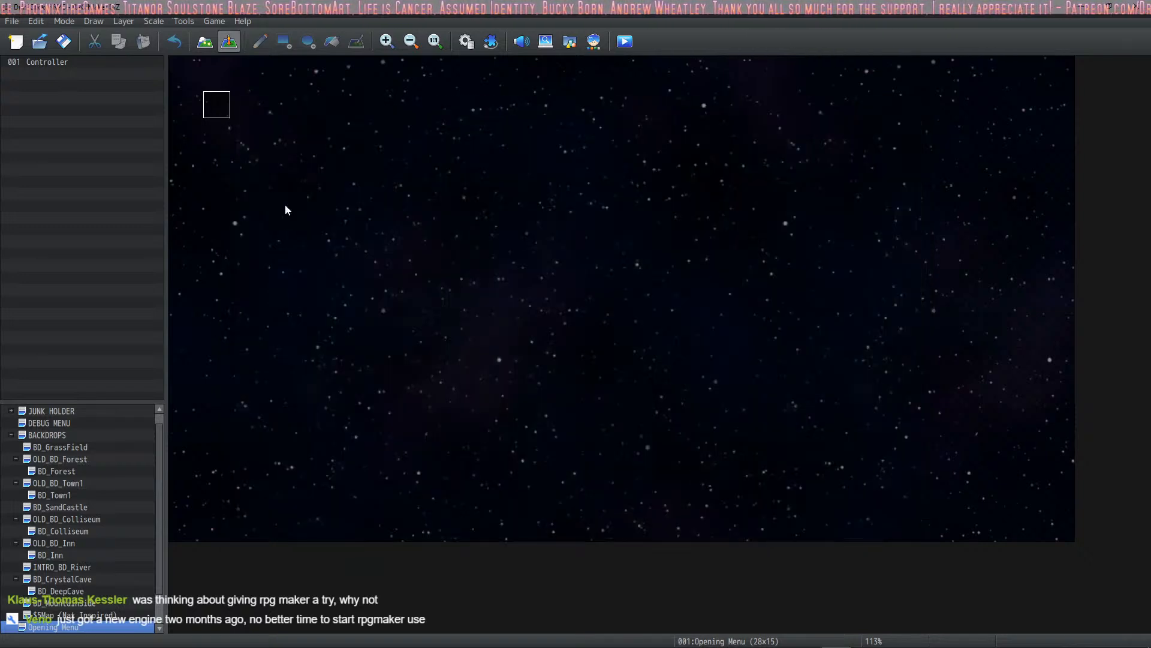
left_click(70, 46)
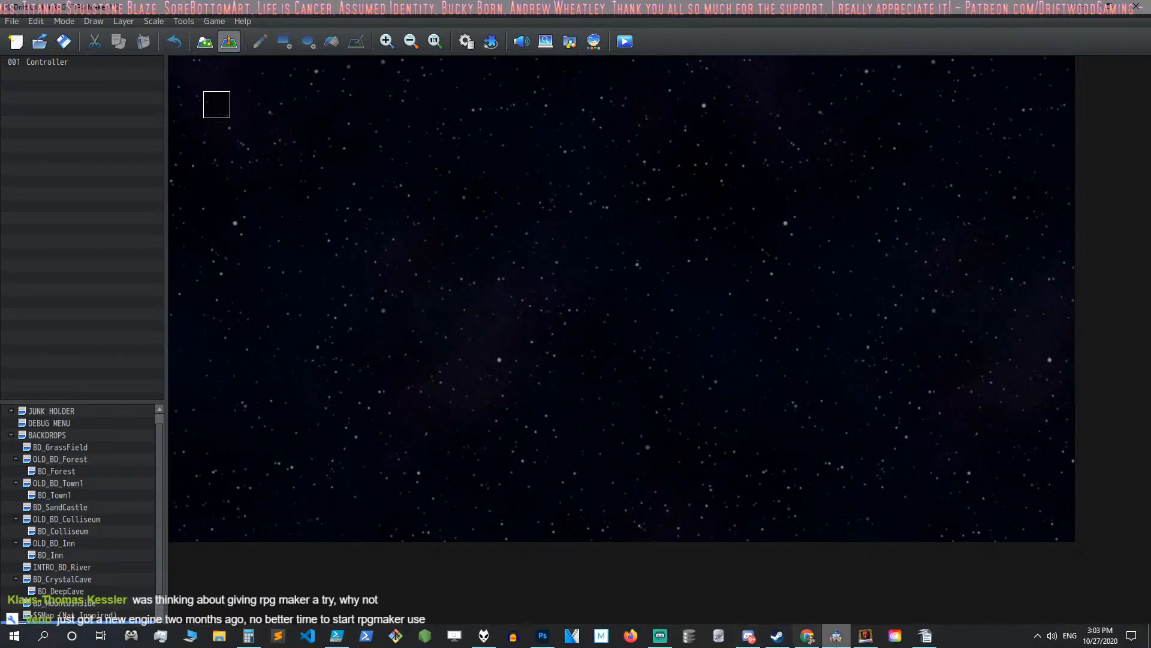
Switch to HUD Maker Ultra and give the Y-M-D text a display condition requiring switch [0008] DayNightSys Show/Hide to be ON.
left_click(836, 636)
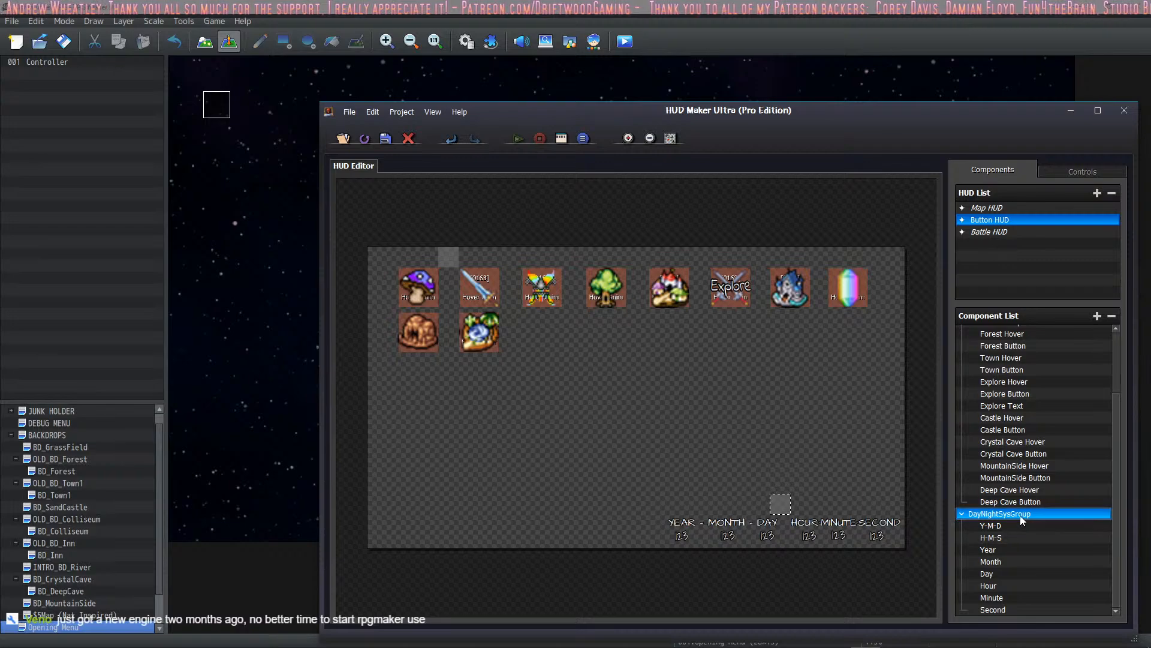
scroll(1020, 521, "up", 3)
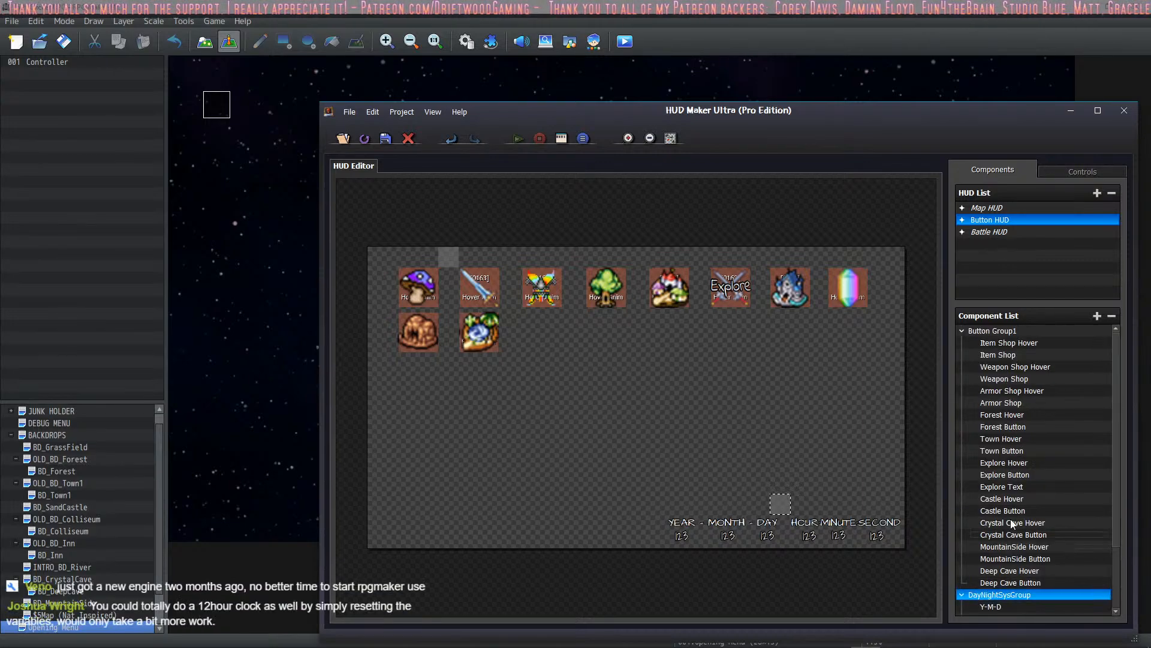
scroll(1012, 523, "down", 3)
double_click(991, 525)
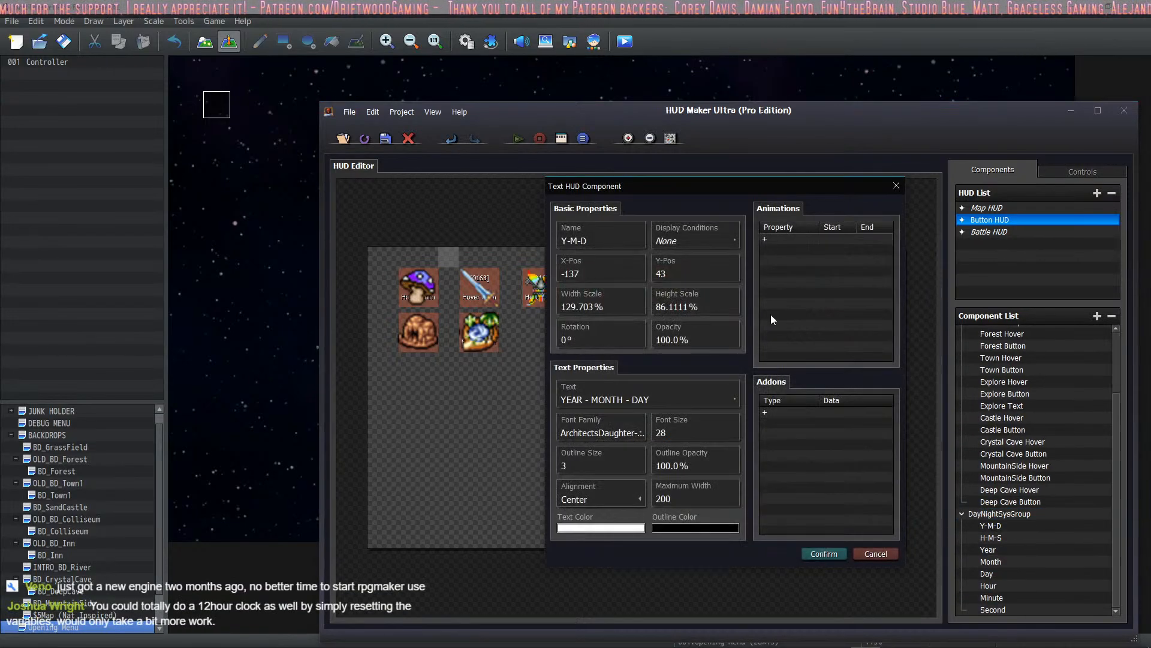
double_click(705, 236)
double_click(666, 311)
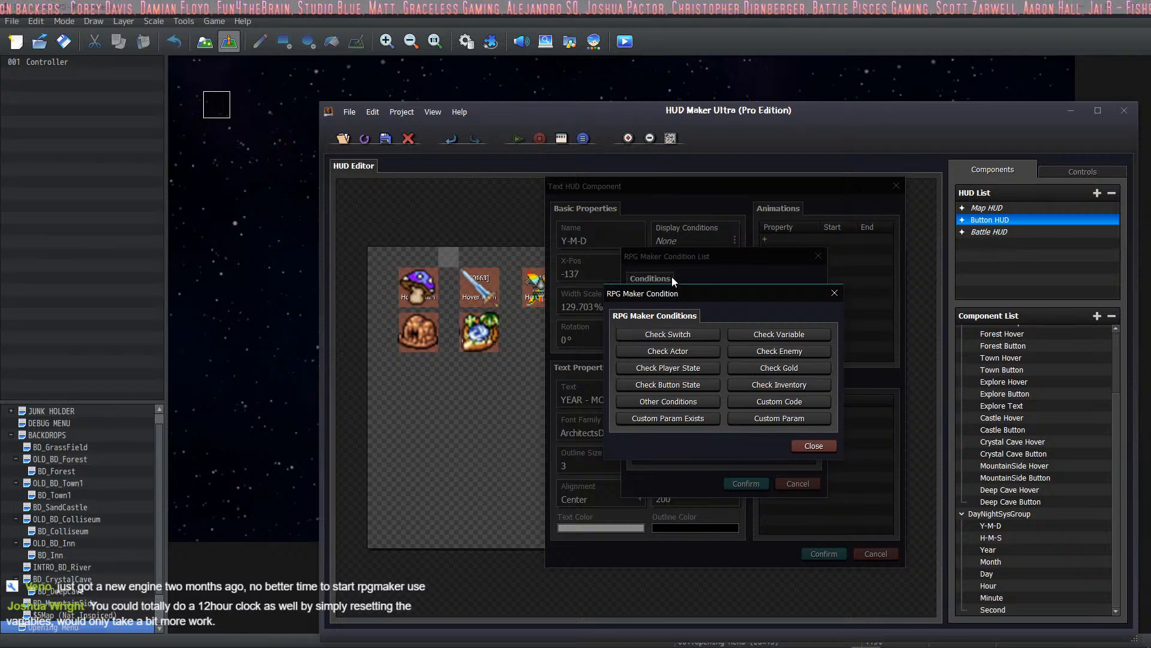
left_click(692, 337)
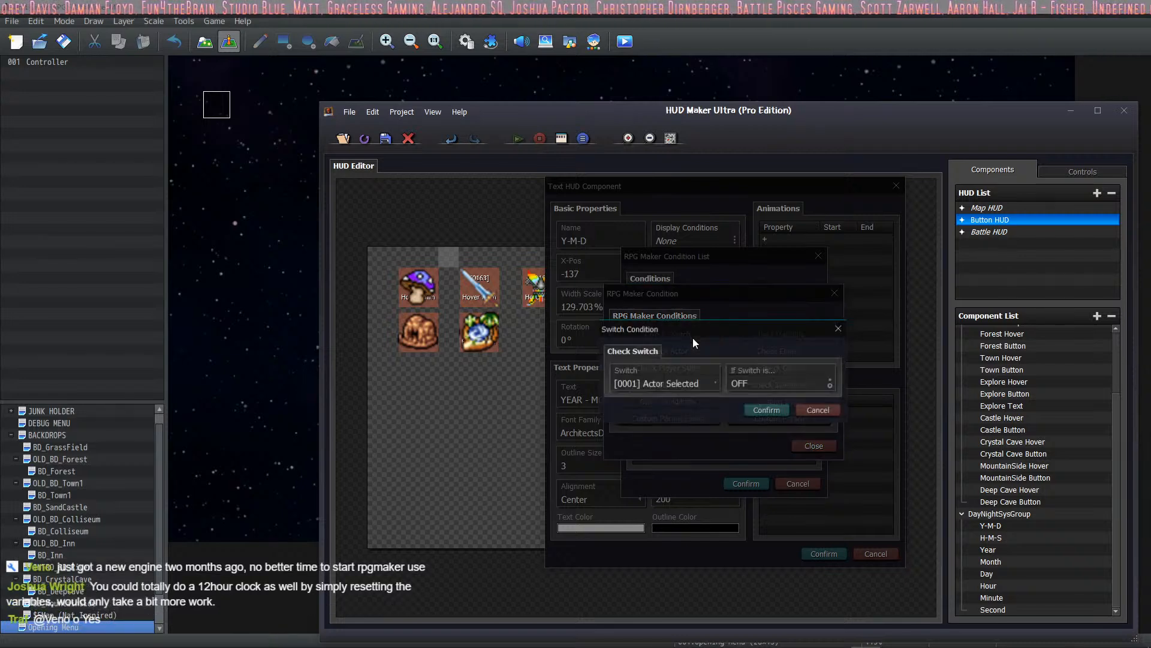
left_click(767, 384)
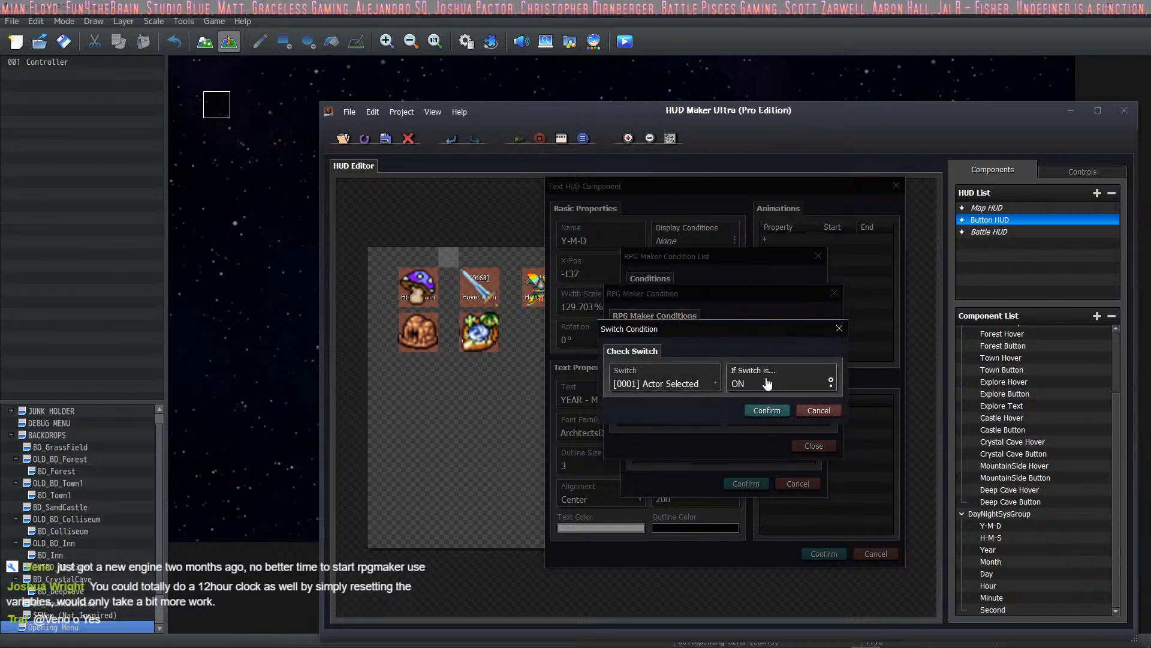
left_click(708, 384)
left_click(768, 353)
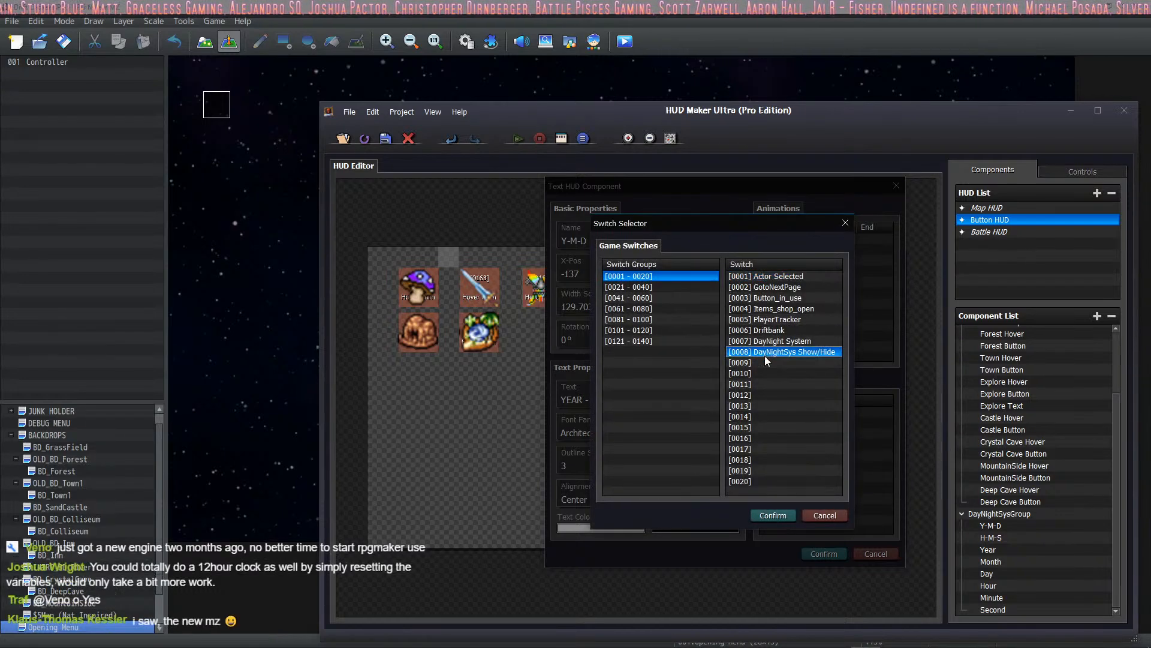
left_click(772, 516)
left_click(766, 411)
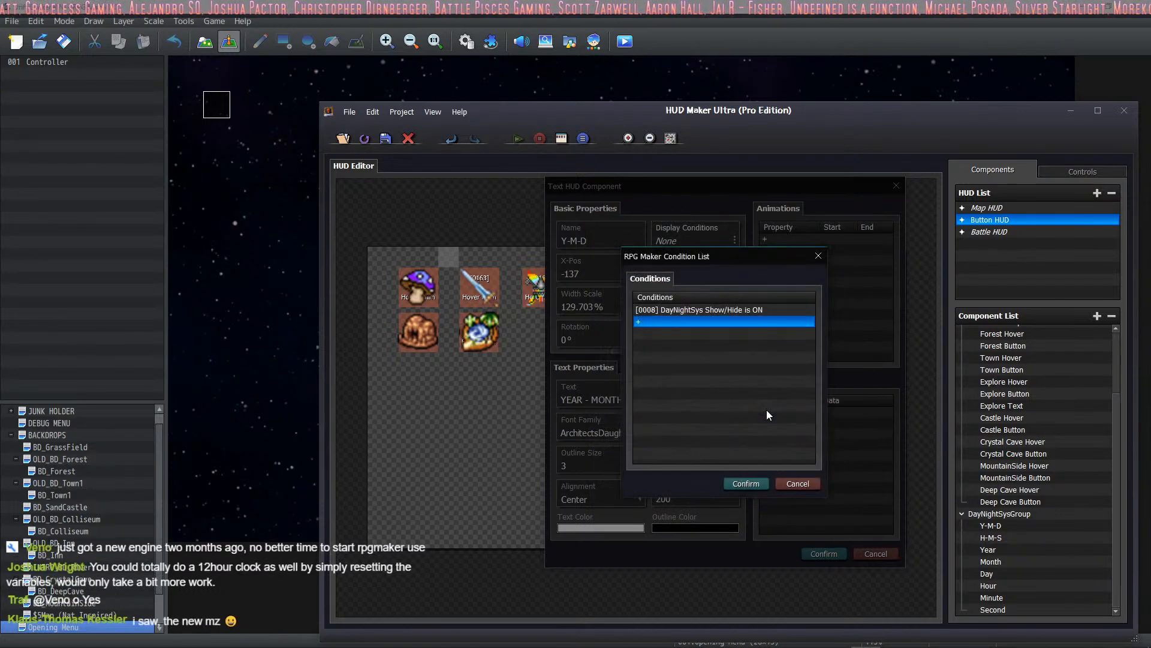
left_click(746, 484)
left_click(823, 553)
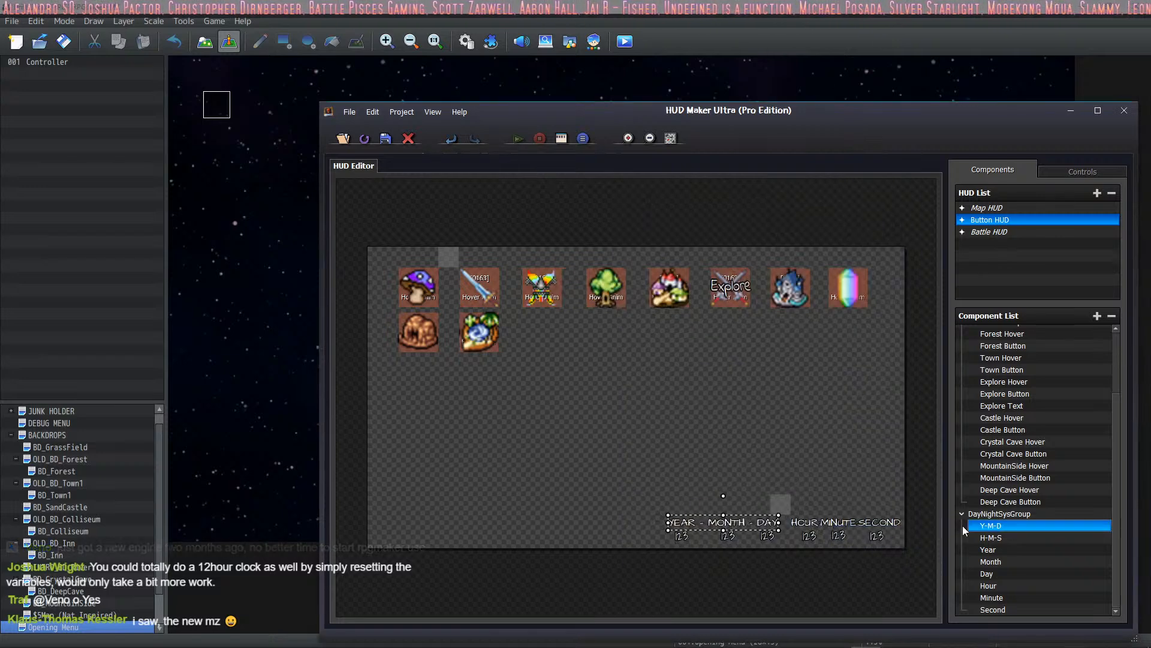
Add a display condition to the H-M-S text that checks switch [0008] DayNightSys Show/Hide.
double_click(990, 537)
left_click(719, 238)
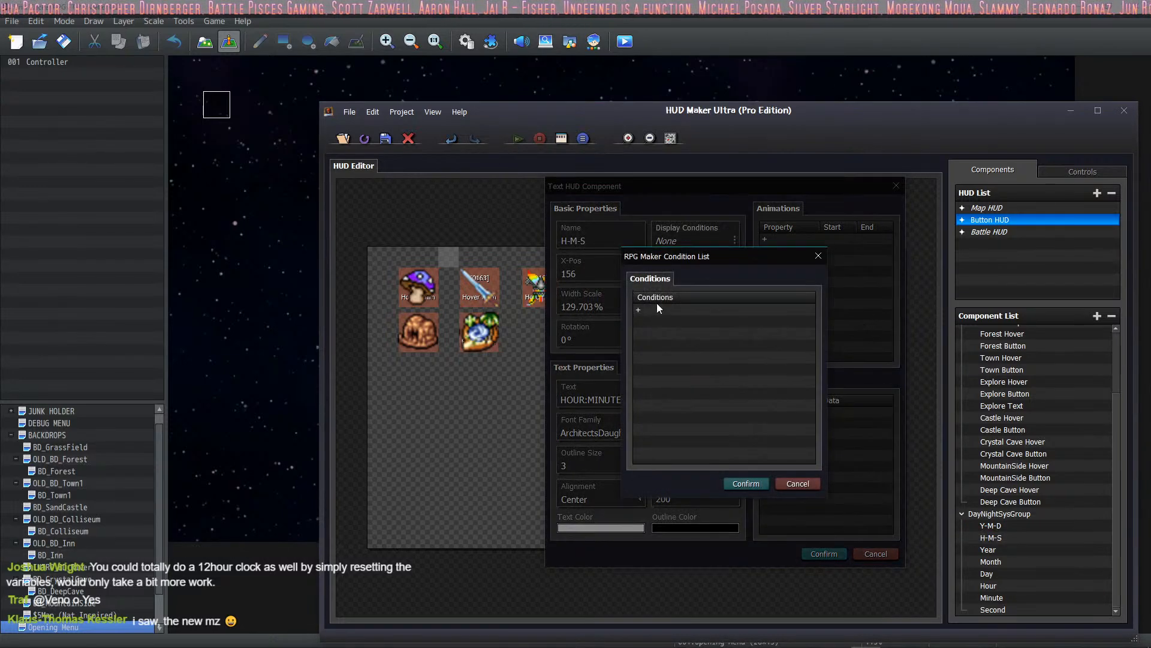
left_click(657, 303)
left_click(665, 334)
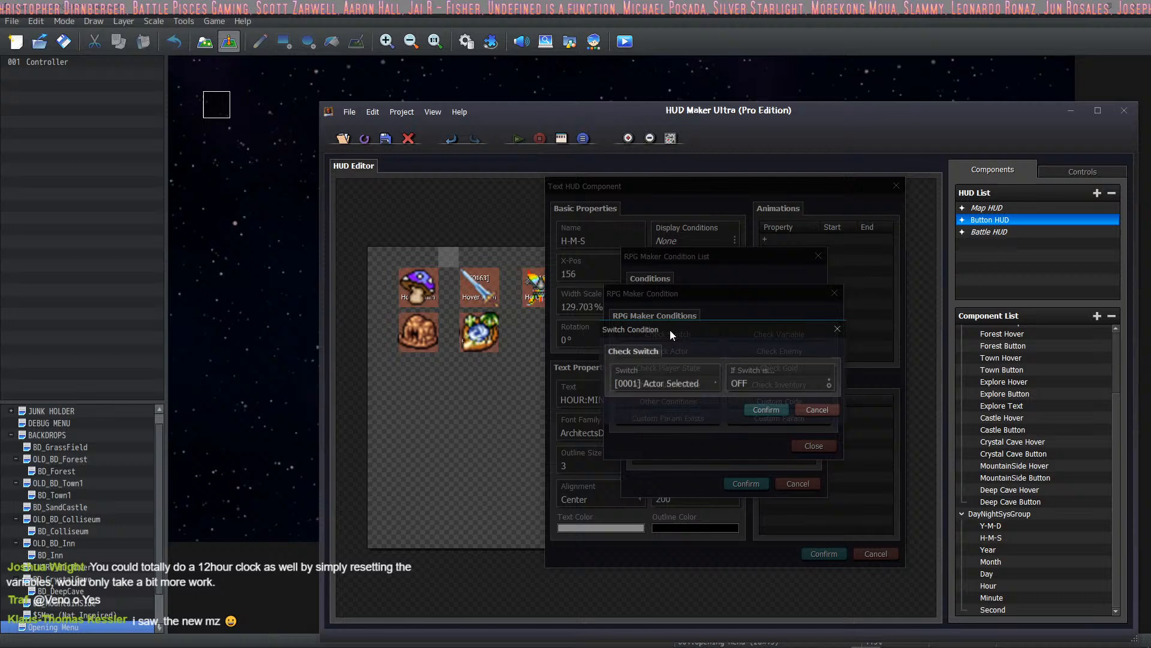
left_click(682, 380)
left_click(782, 352)
left_click(771, 514)
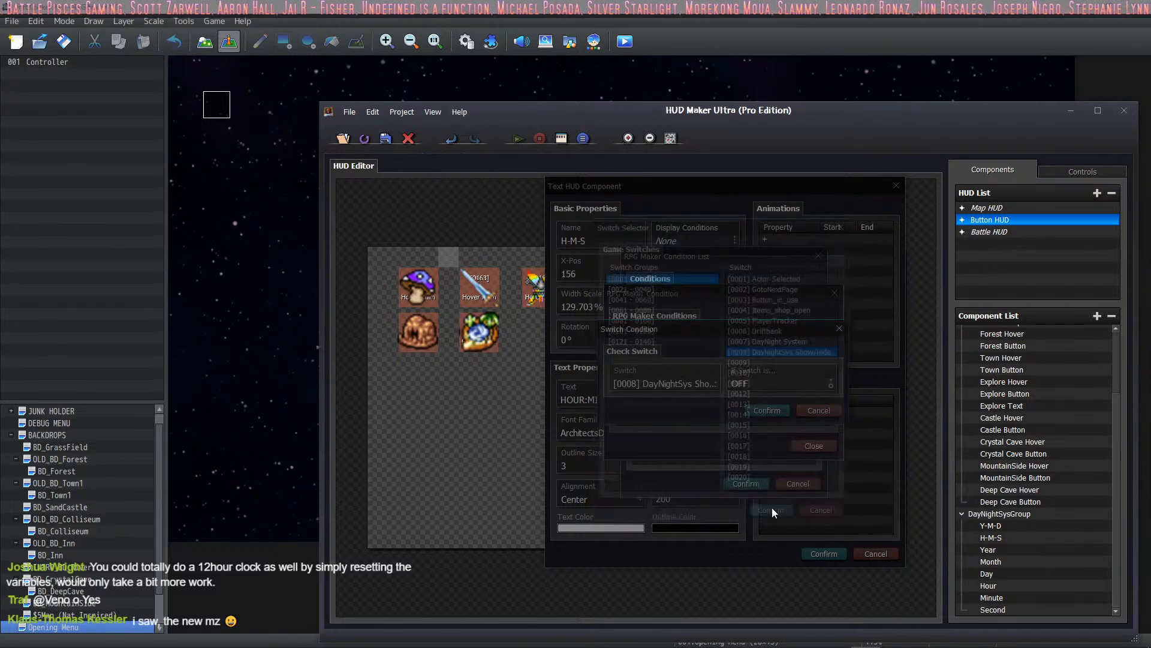
Apply the display condition "[0008] DayNightSys Show/Hide is ON" to the H-M-S text component.
left_click(766, 412)
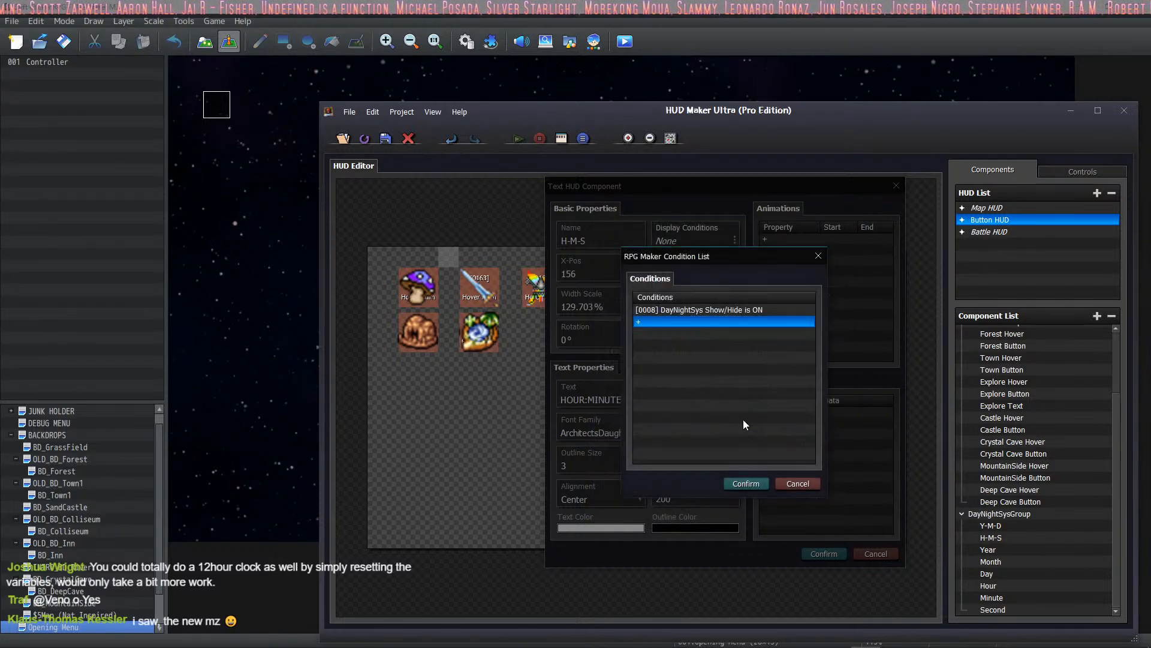
left_click(744, 486)
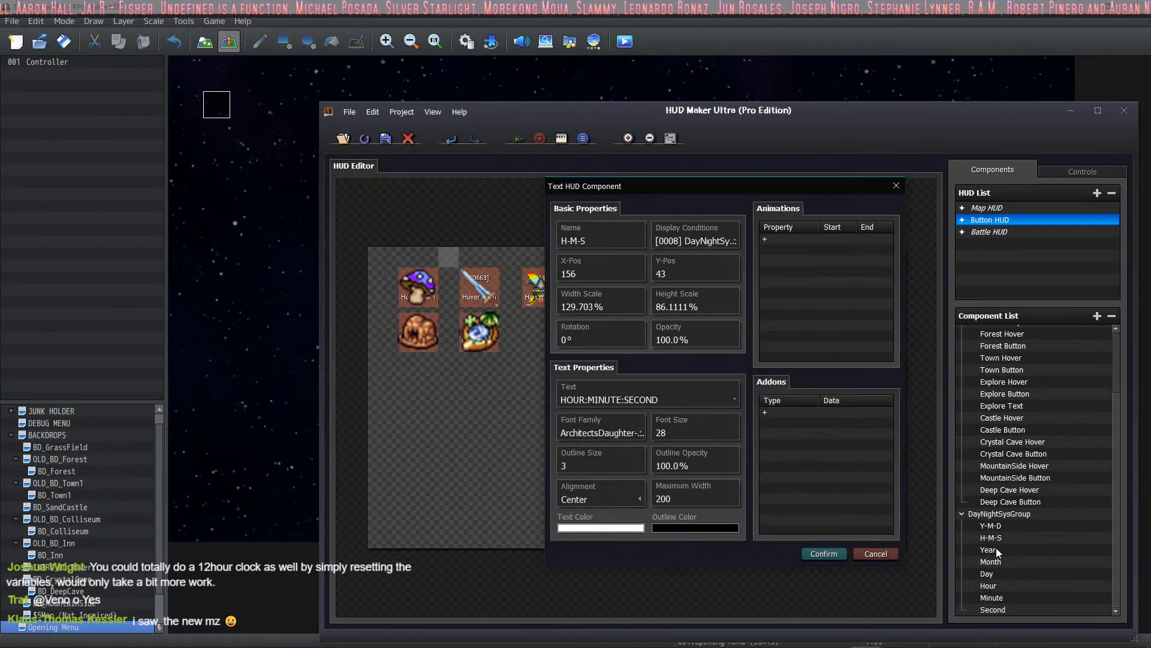
left_click(825, 553)
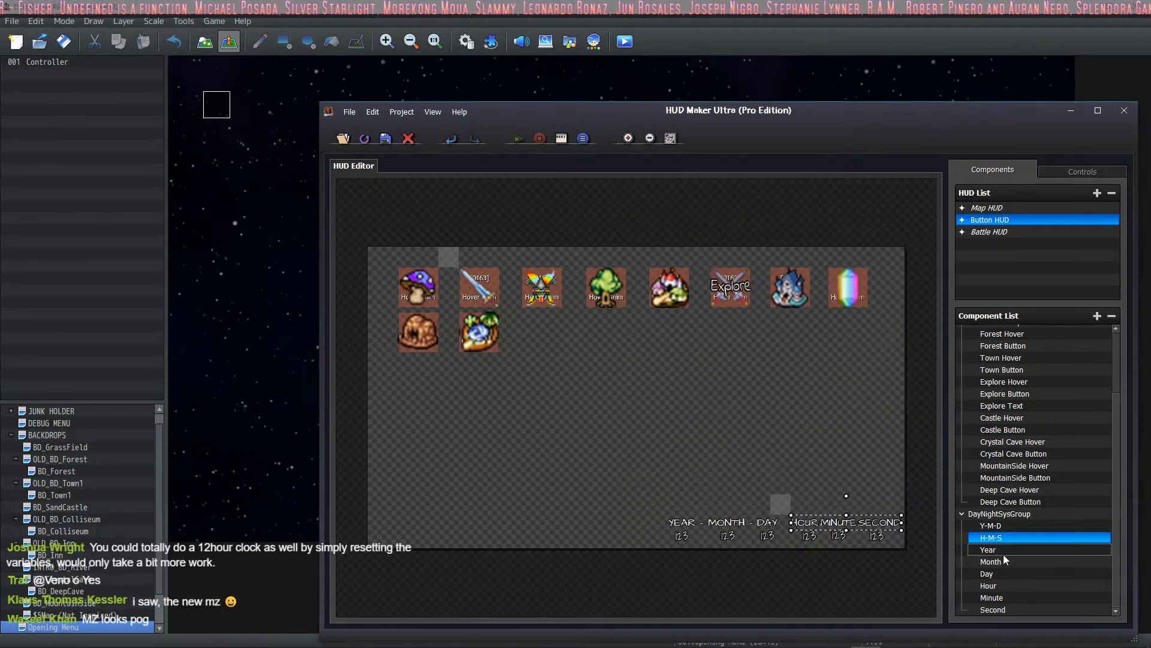
Add a display condition to the Year text component requiring switch [0008] DayNightSys Show/Hide to be ON.
left_click(998, 559)
double_click(995, 549)
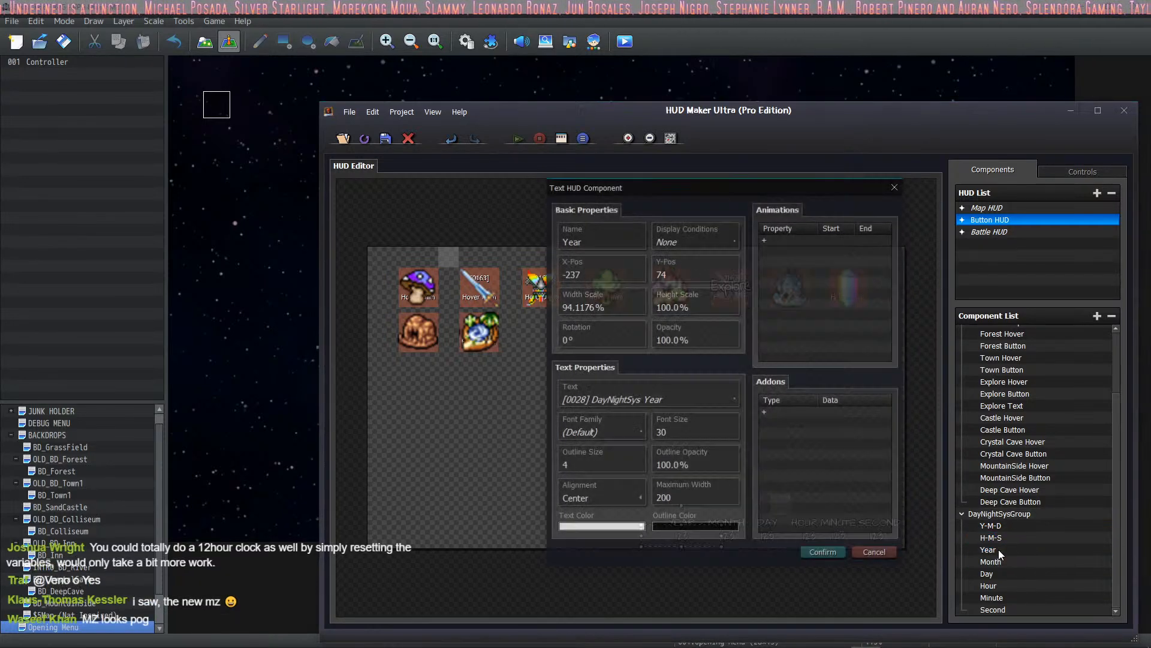
left_click(722, 240)
double_click(675, 311)
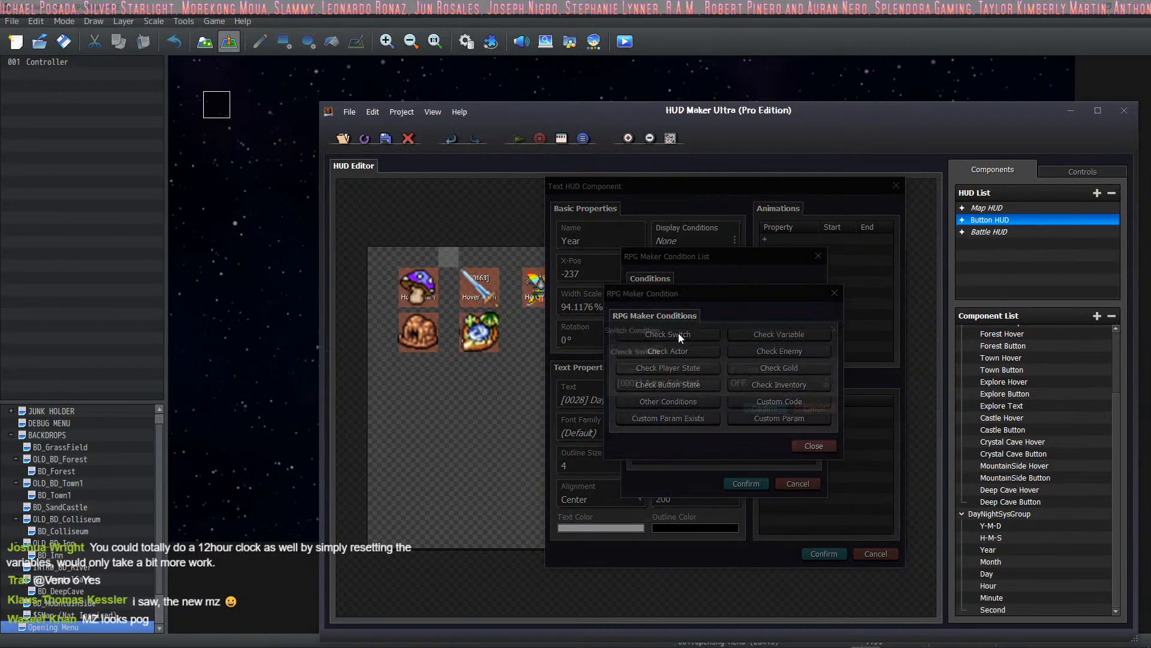
left_click(678, 334)
left_click(678, 381)
left_click(781, 353)
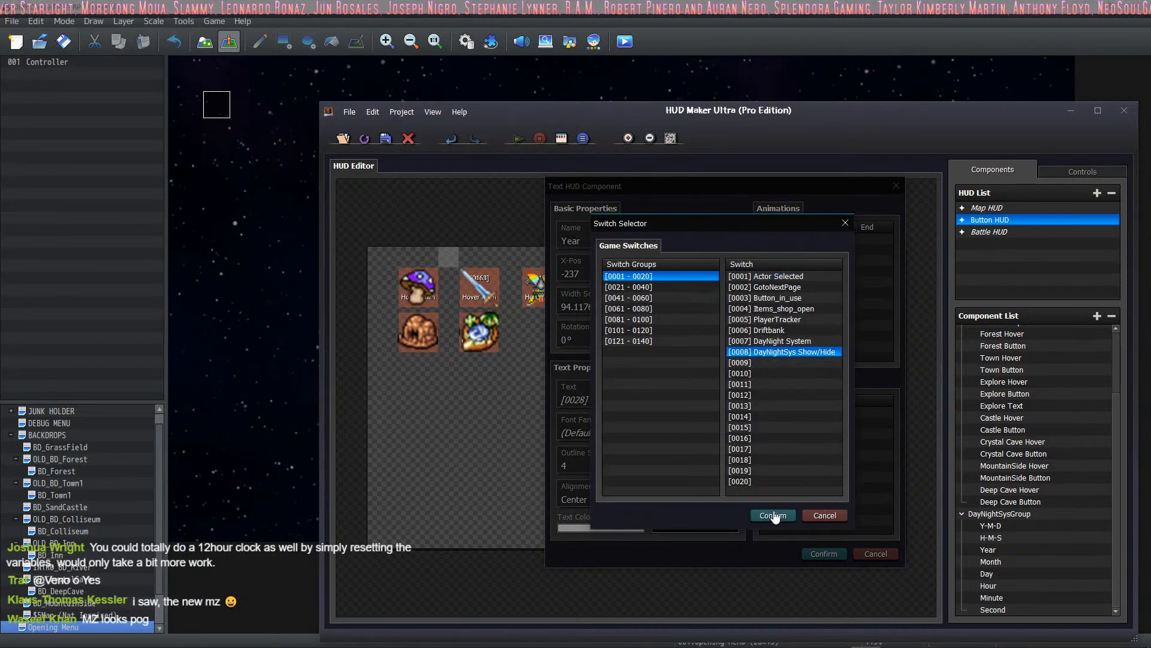
left_click(772, 515)
left_click(768, 410)
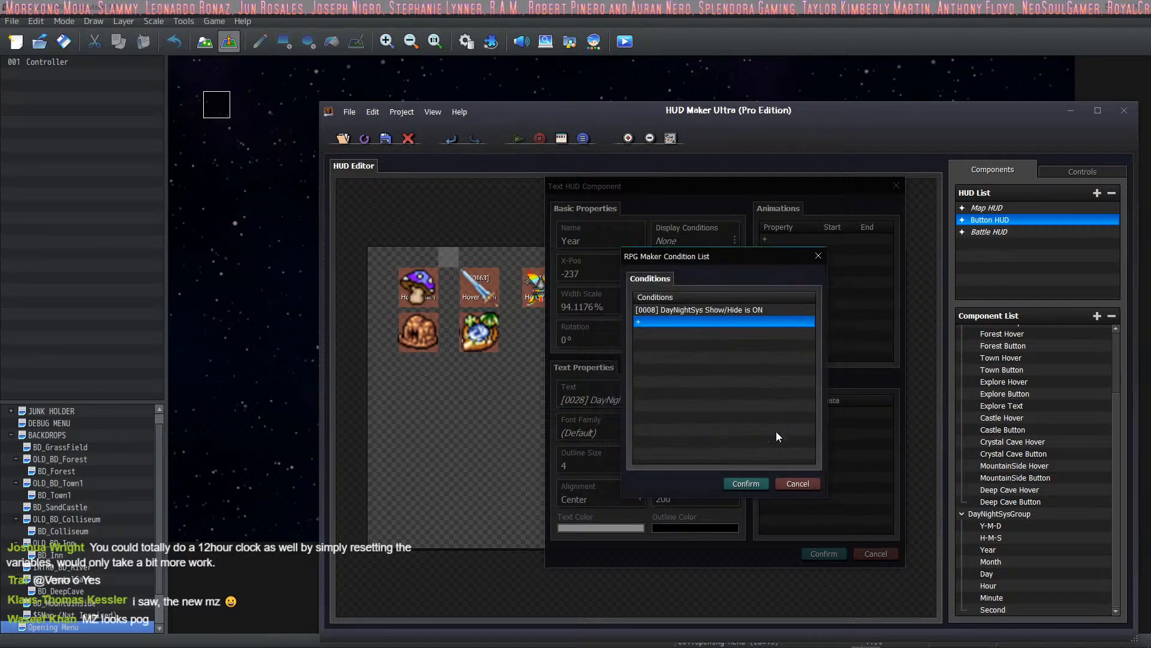
left_click(746, 483)
left_click(824, 554)
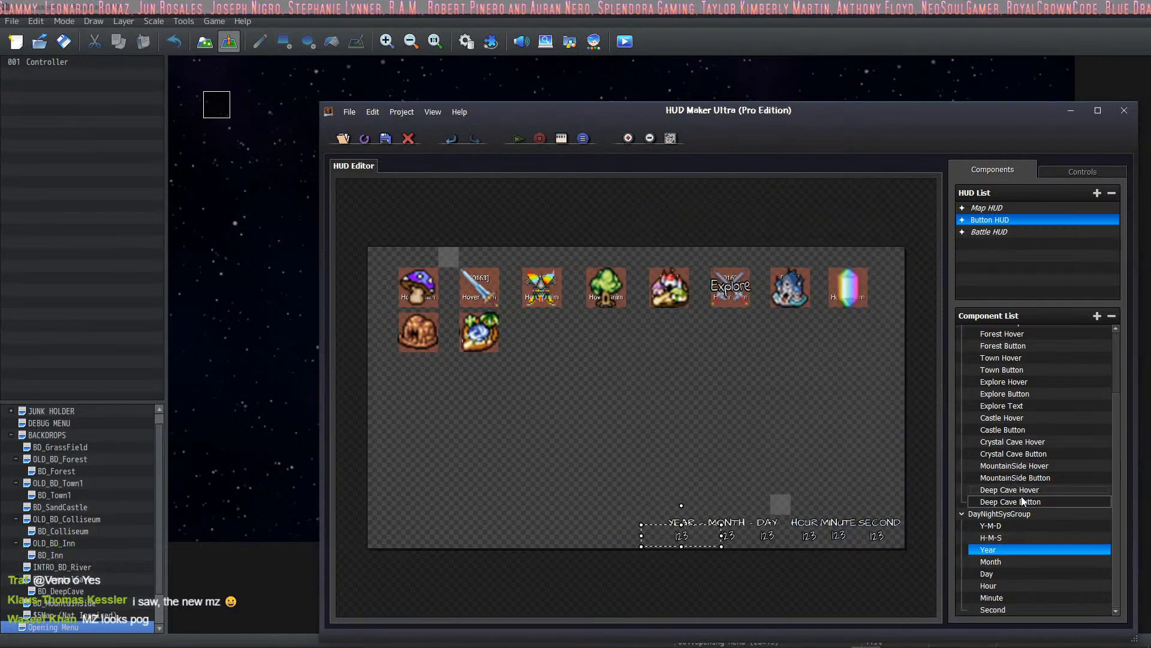
Give the Month text component a switch display condition: [0008] DayNightSys Show/Hide is ON.
double_click(991, 562)
left_click(682, 238)
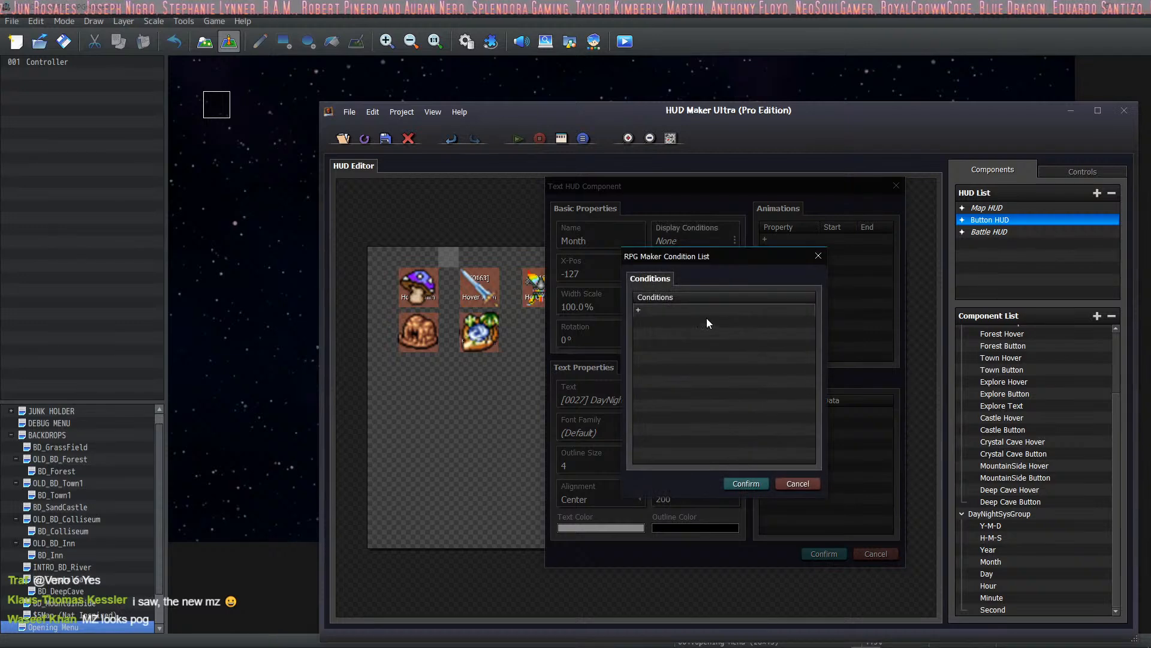
left_click(702, 312)
left_click(667, 336)
left_click(677, 384)
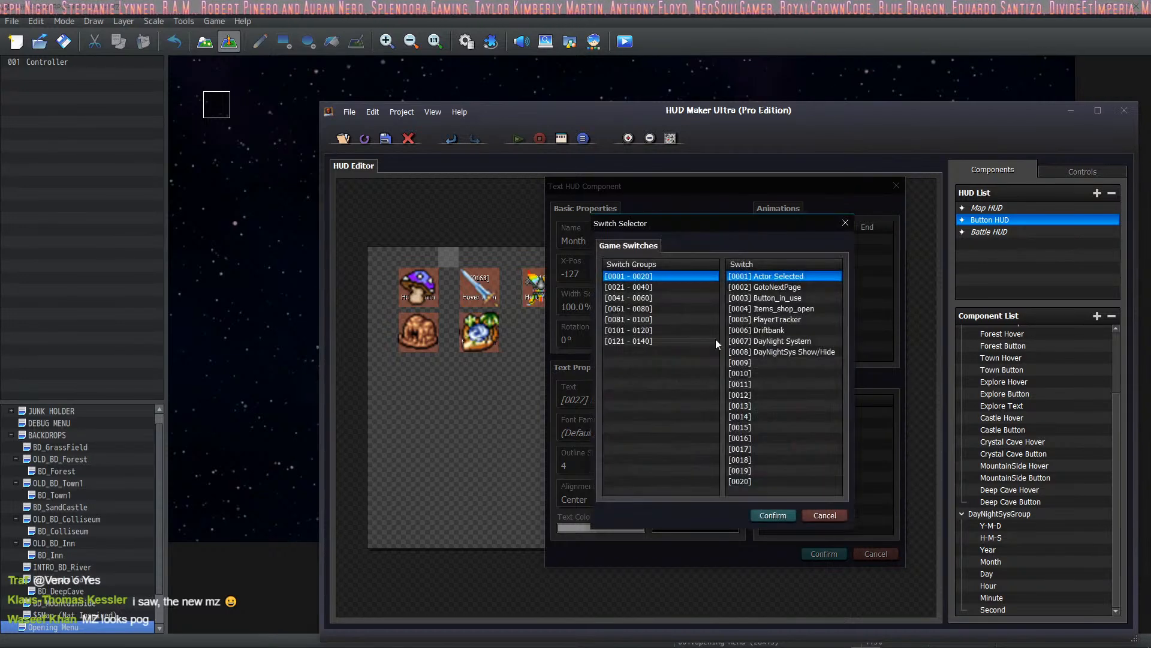
left_click(763, 351)
left_click(773, 516)
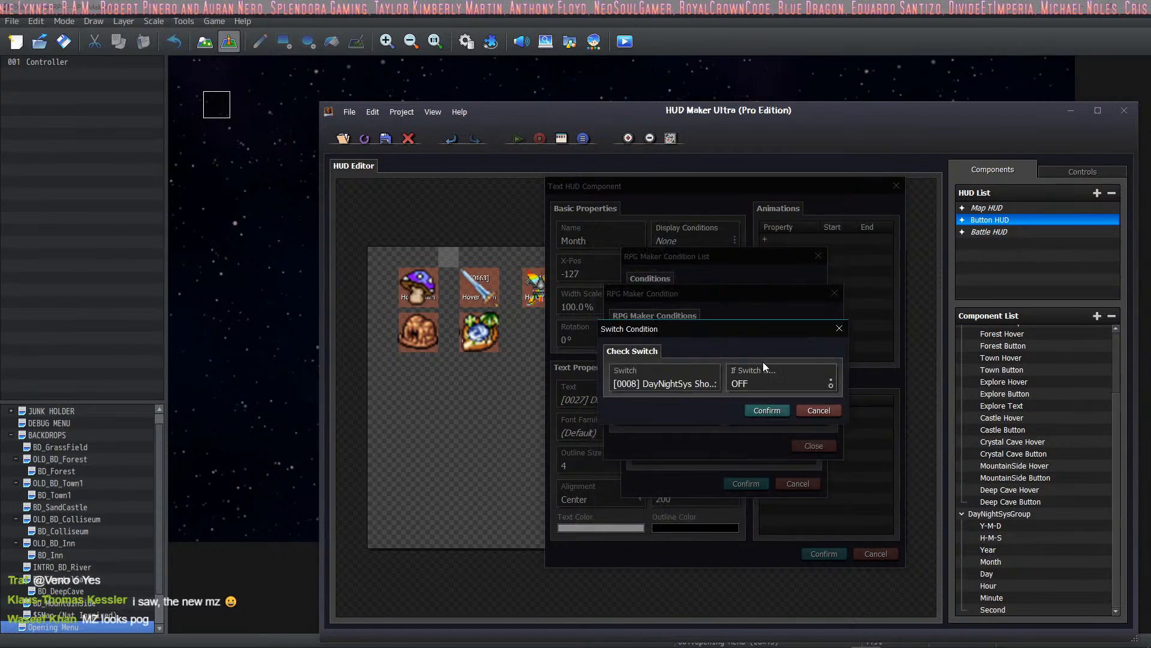
left_click(767, 410)
left_click(746, 483)
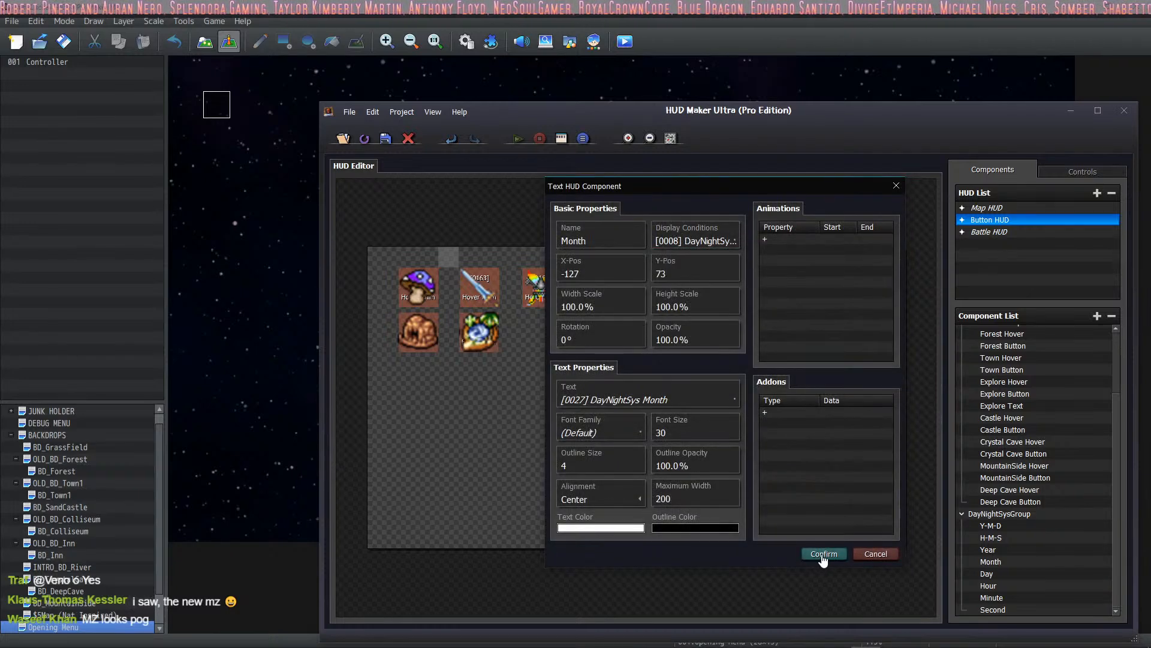
left_click(824, 553)
Make the Day text component display only when switch [0008] DayNightSys Show/Hide is ON.
double_click(1002, 573)
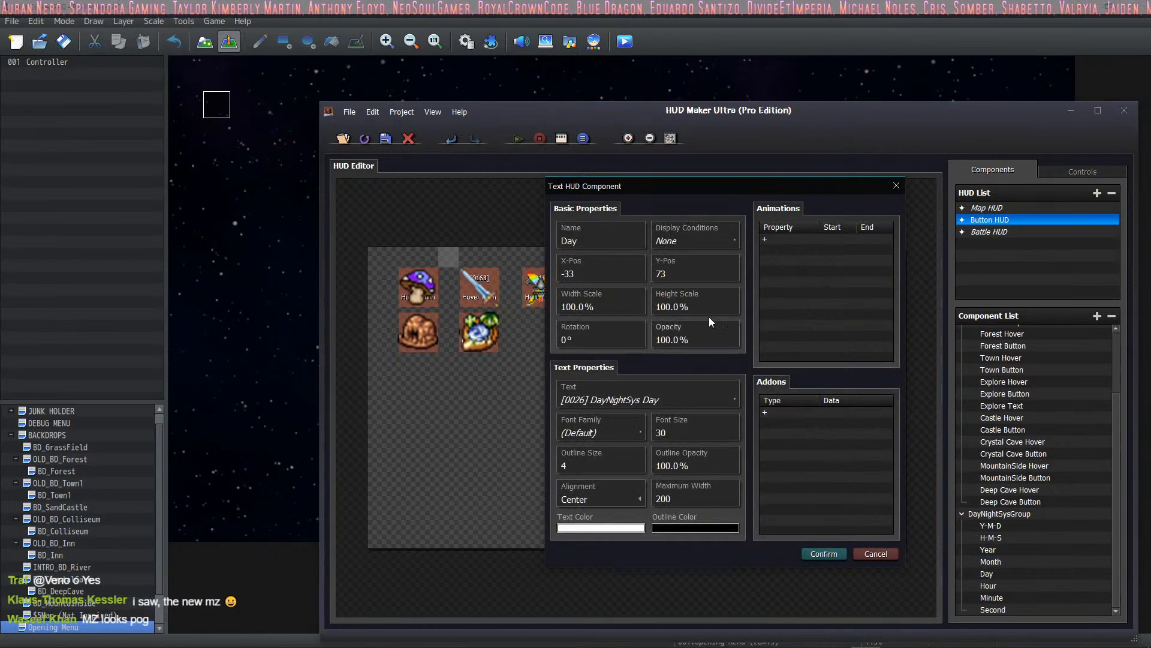
left_click(673, 240)
double_click(704, 311)
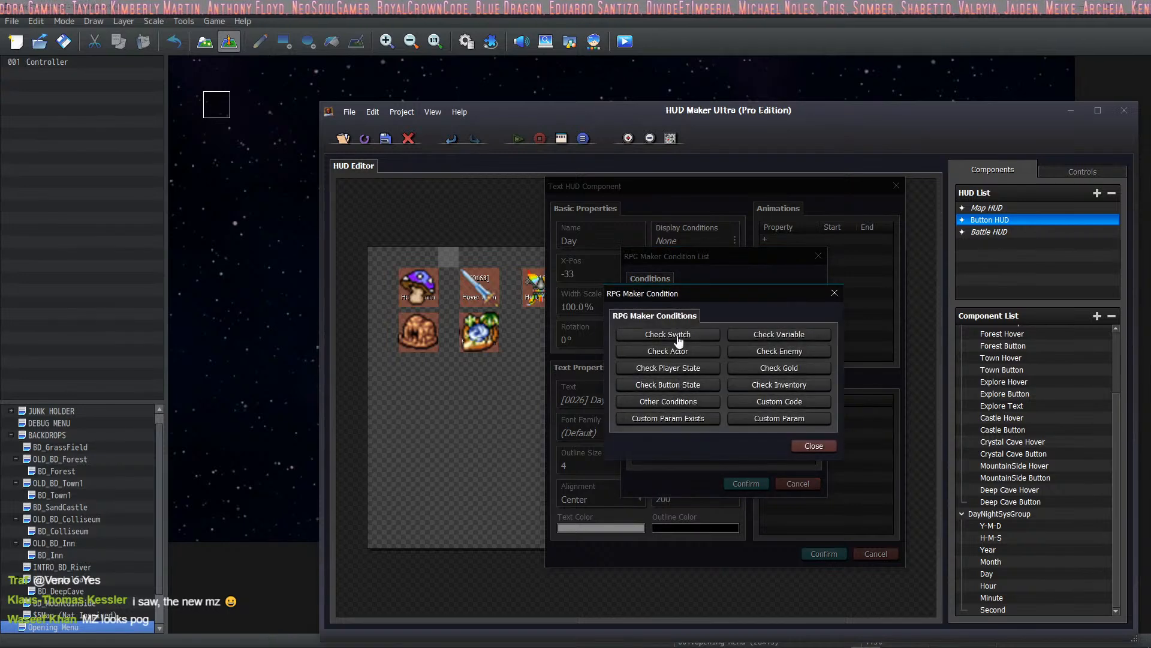
left_click(718, 355)
left_click(660, 384)
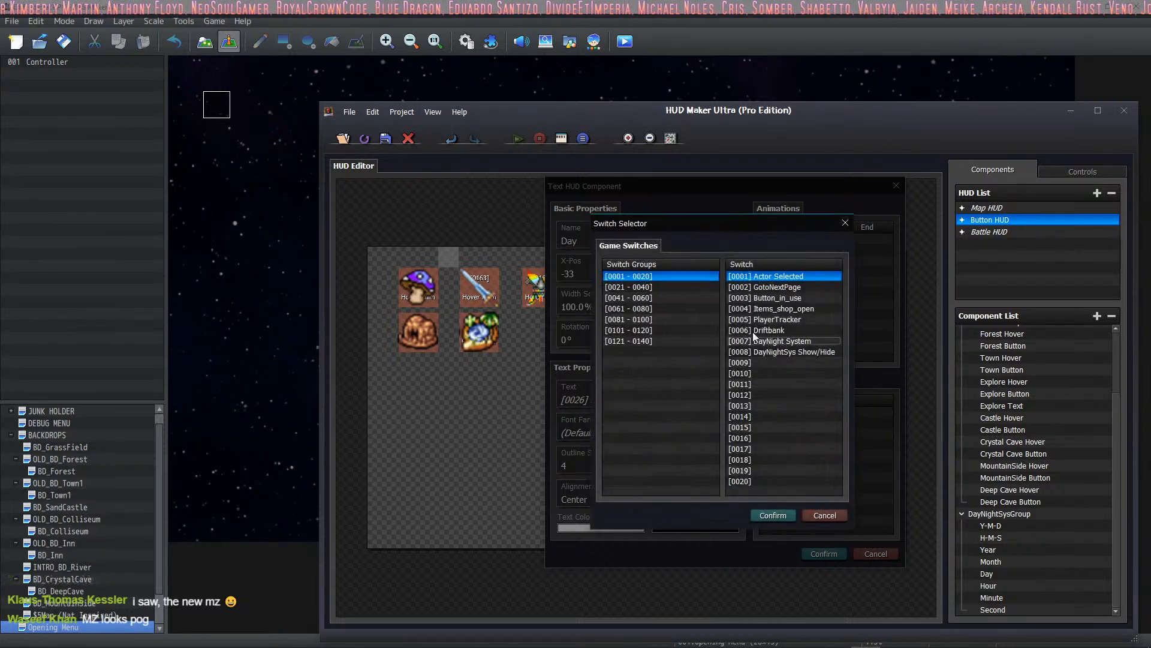
left_click(775, 352)
left_click(771, 514)
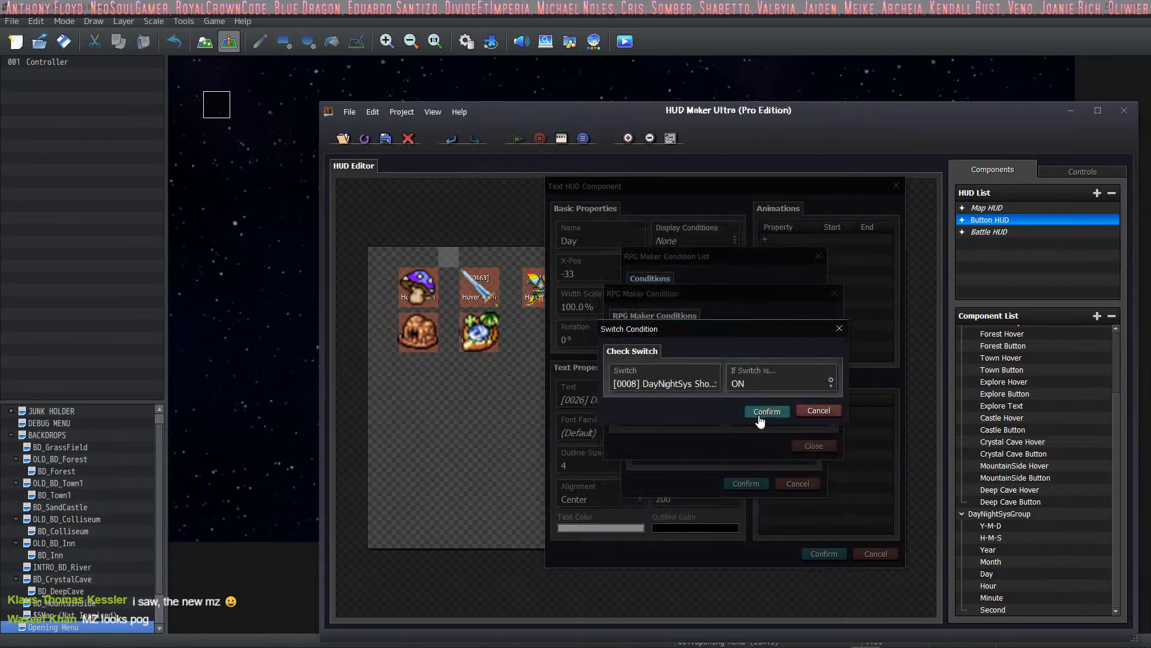
left_click(767, 411)
left_click(746, 483)
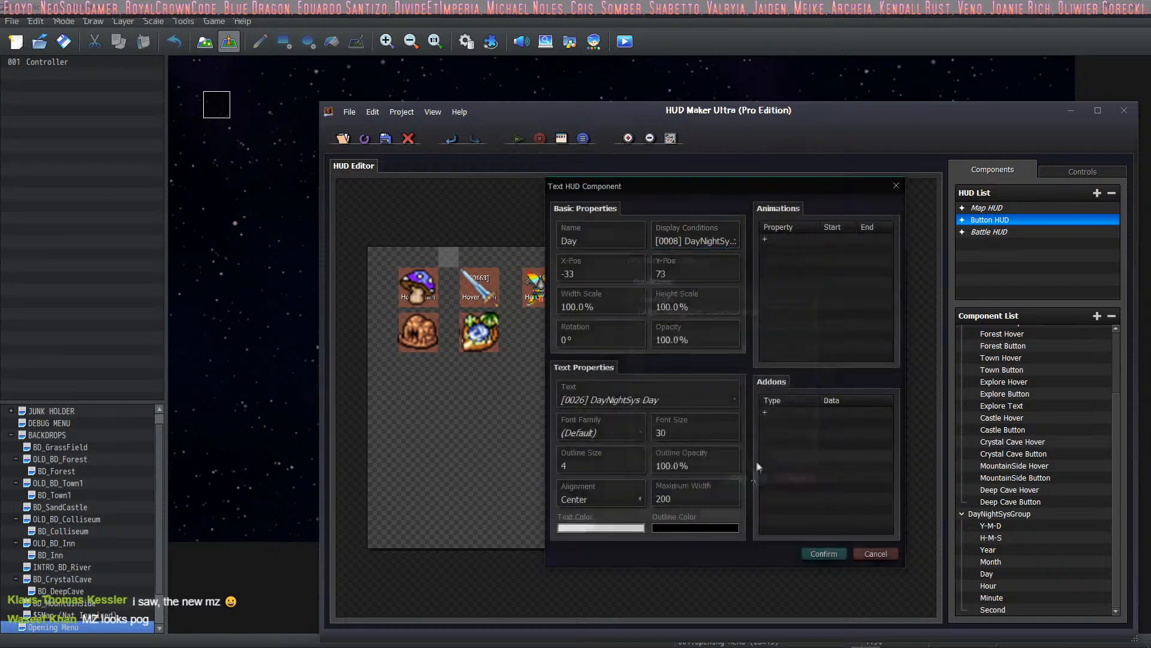
left_click(823, 554)
Check the display conditions of the Month, Year and Day text components.
double_click(992, 561)
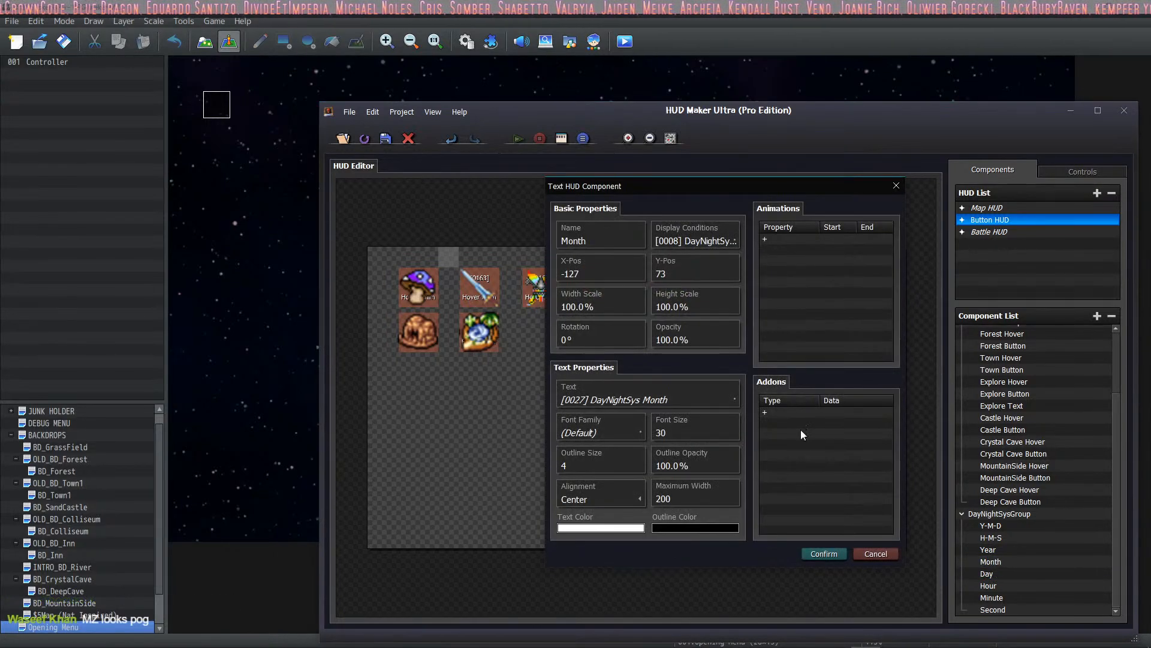
left_click(822, 554)
double_click(991, 548)
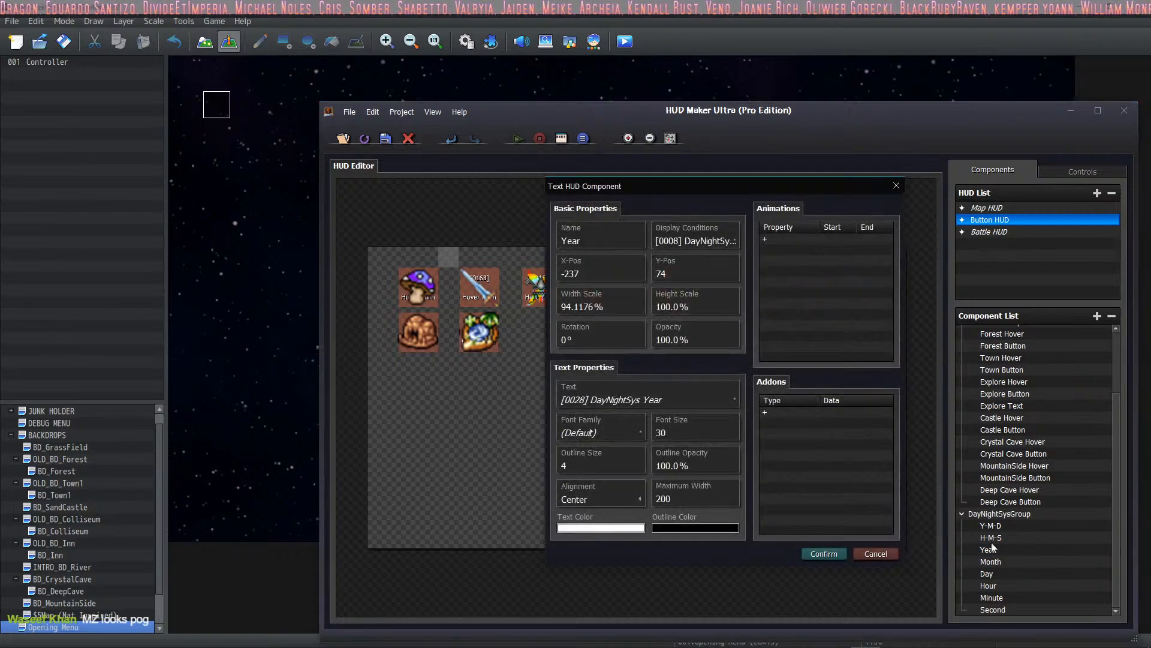
left_click(823, 554)
double_click(991, 561)
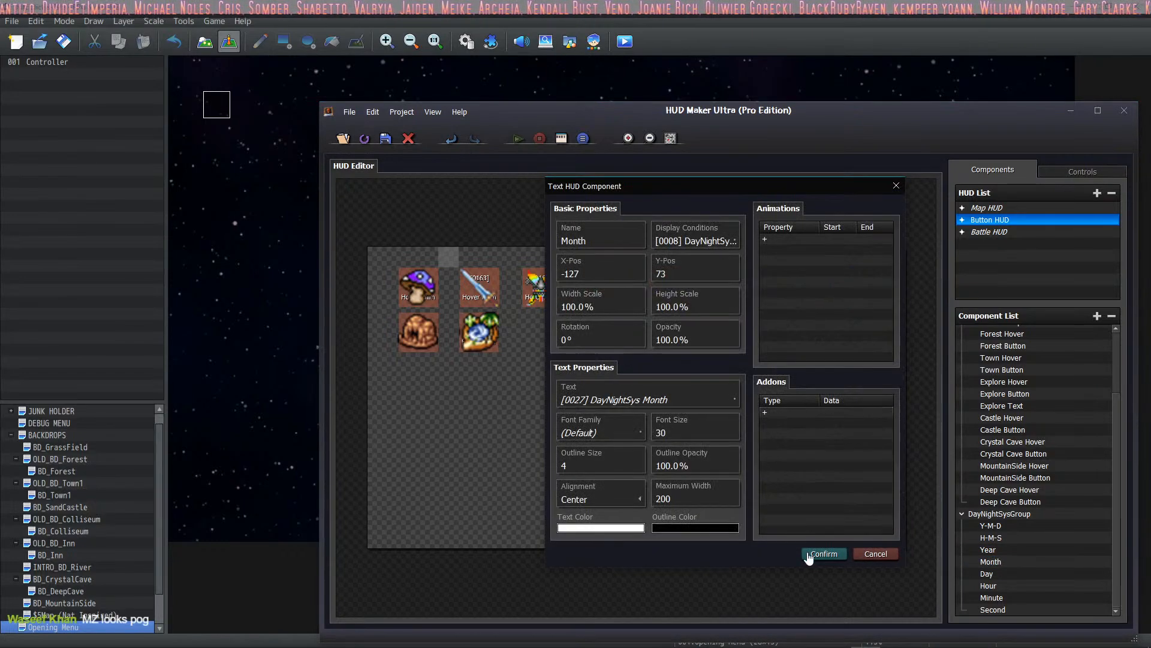
left_click(822, 553)
double_click(987, 574)
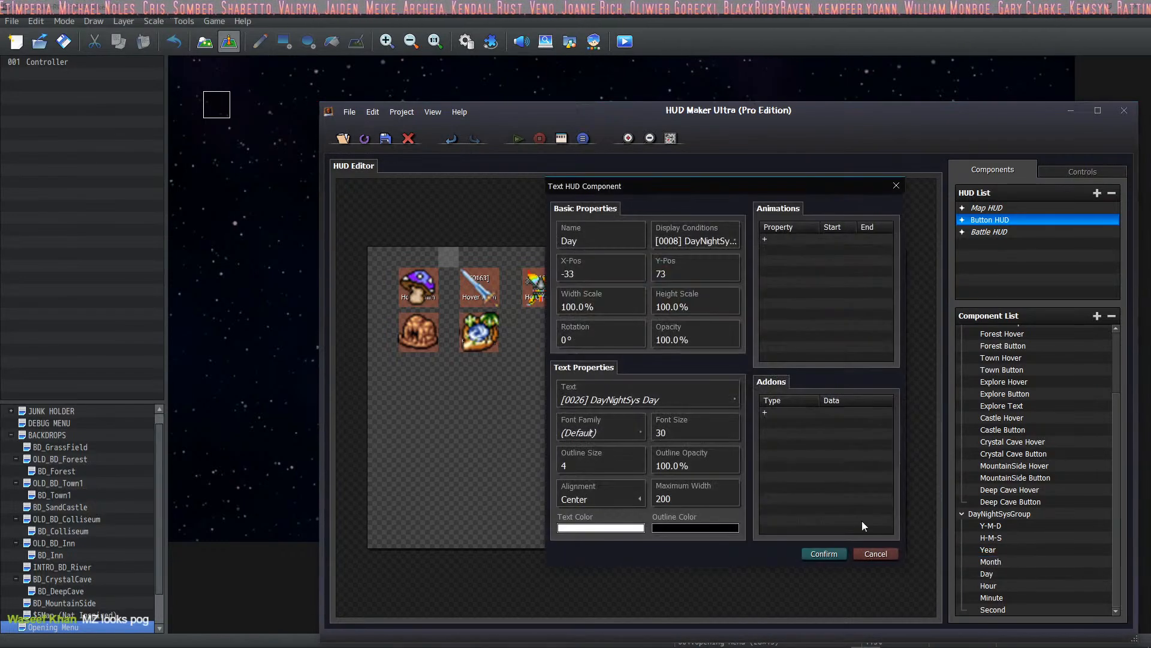
left_click(823, 554)
Add a display condition to the Hour text component that checks switch [0008] DayNightSys Show/Hide is ON.
double_click(988, 585)
left_click(690, 240)
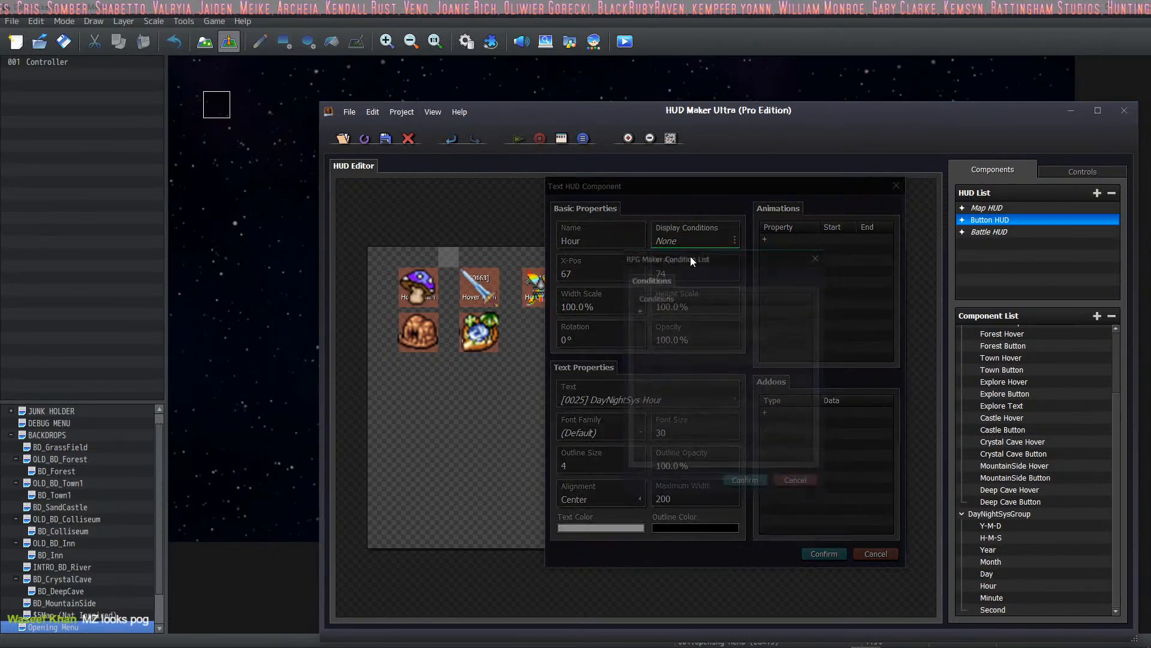
double_click(672, 311)
left_click(667, 335)
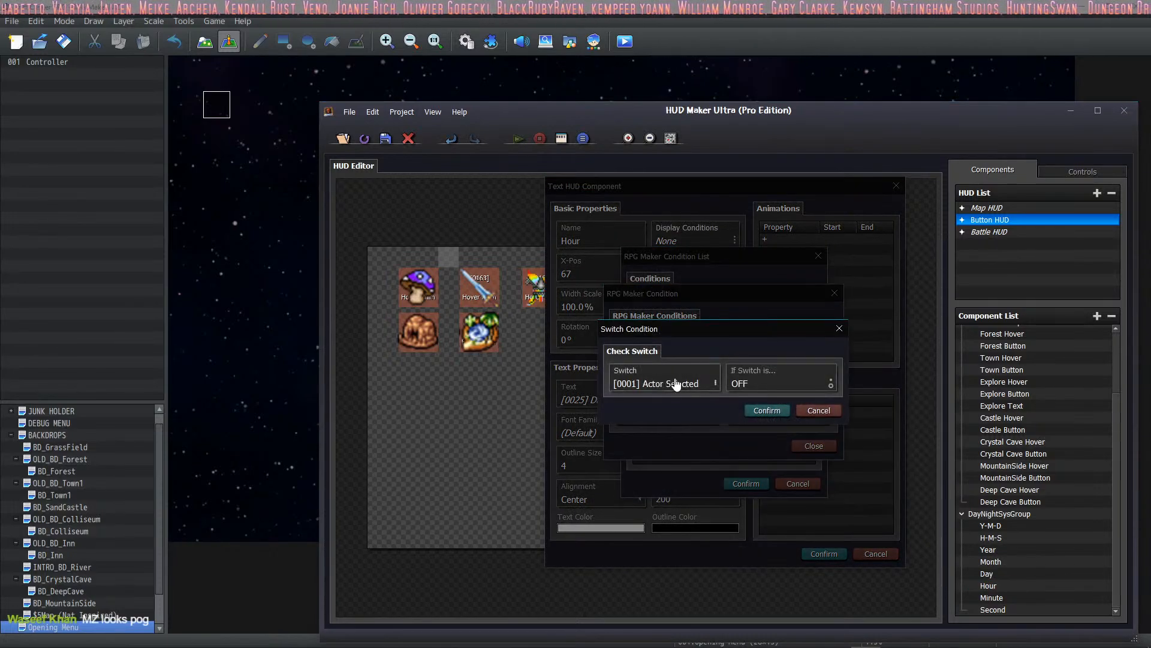
left_click(676, 384)
left_click(793, 352)
left_click(773, 515)
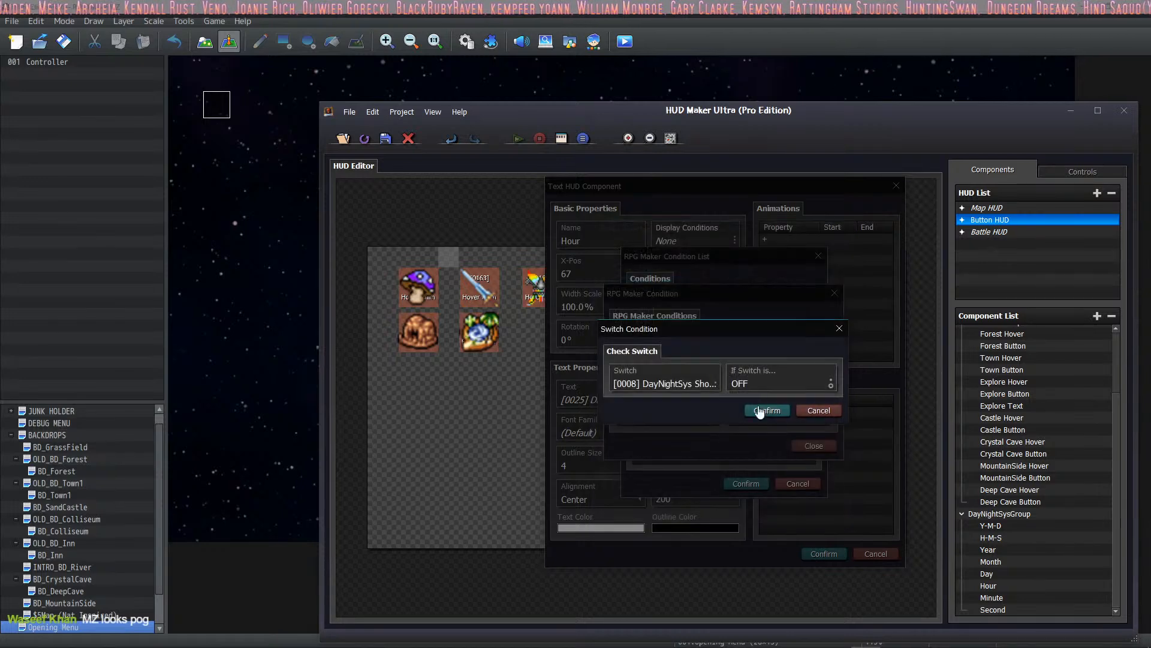
left_click(767, 410)
left_click(746, 483)
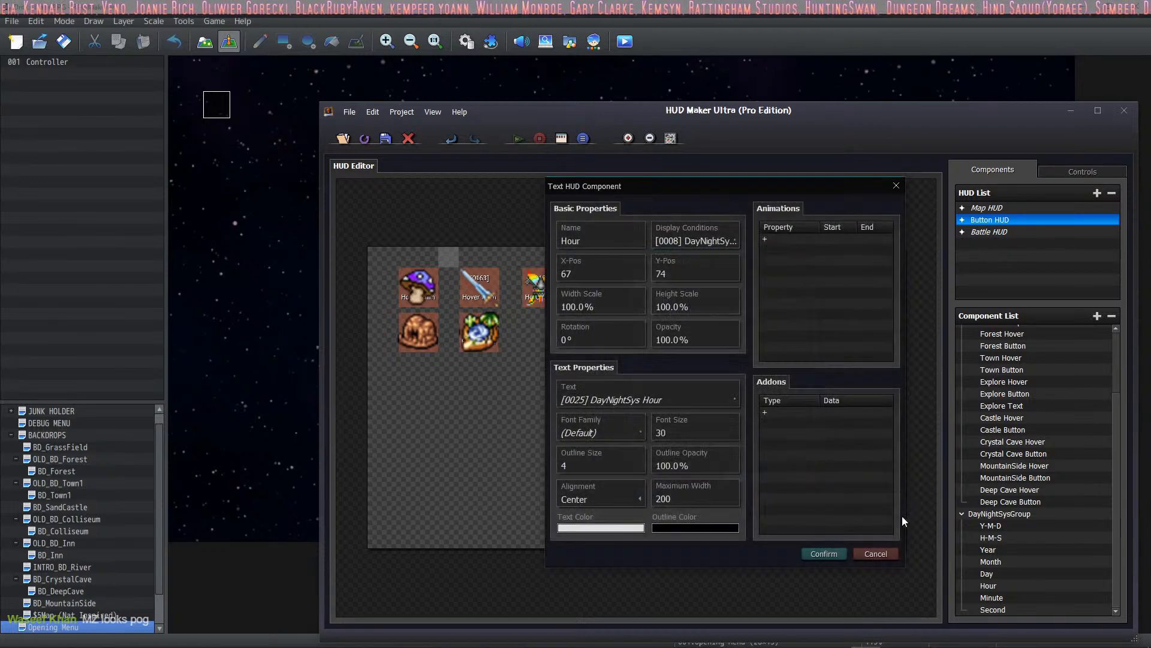
left_click(821, 559)
Set the Minute text component's display condition to switch [0008] DayNightSys Show/Hide being ON.
double_click(1019, 598)
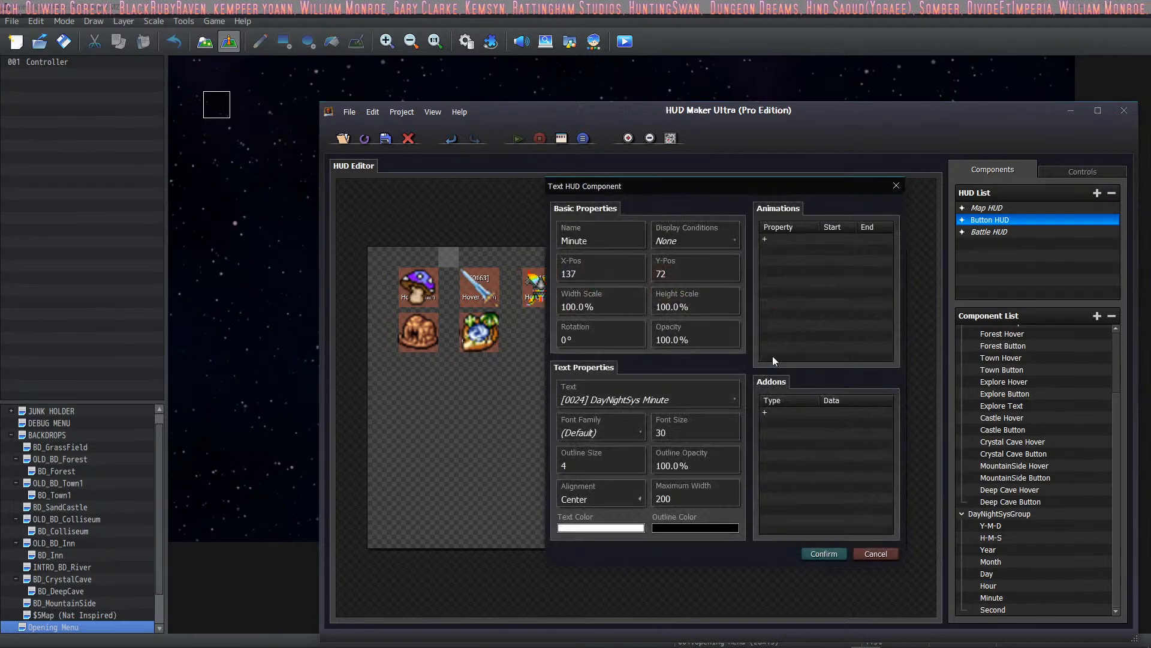
left_click(691, 227)
double_click(658, 311)
left_click(665, 332)
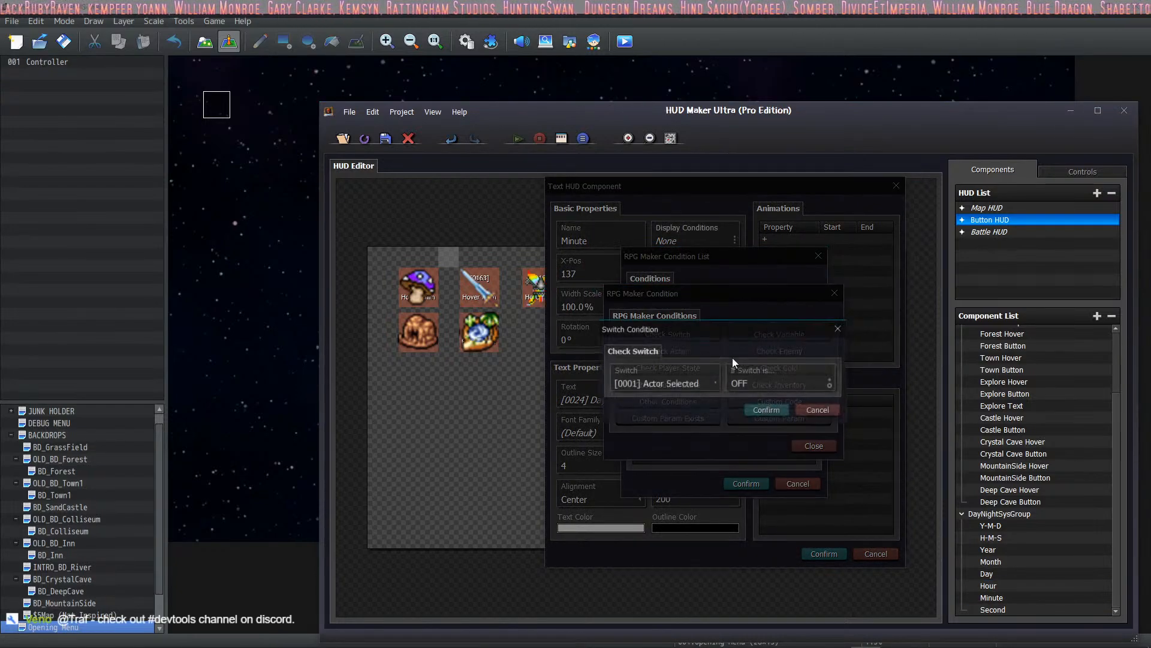
left_click(714, 390)
left_click(763, 351)
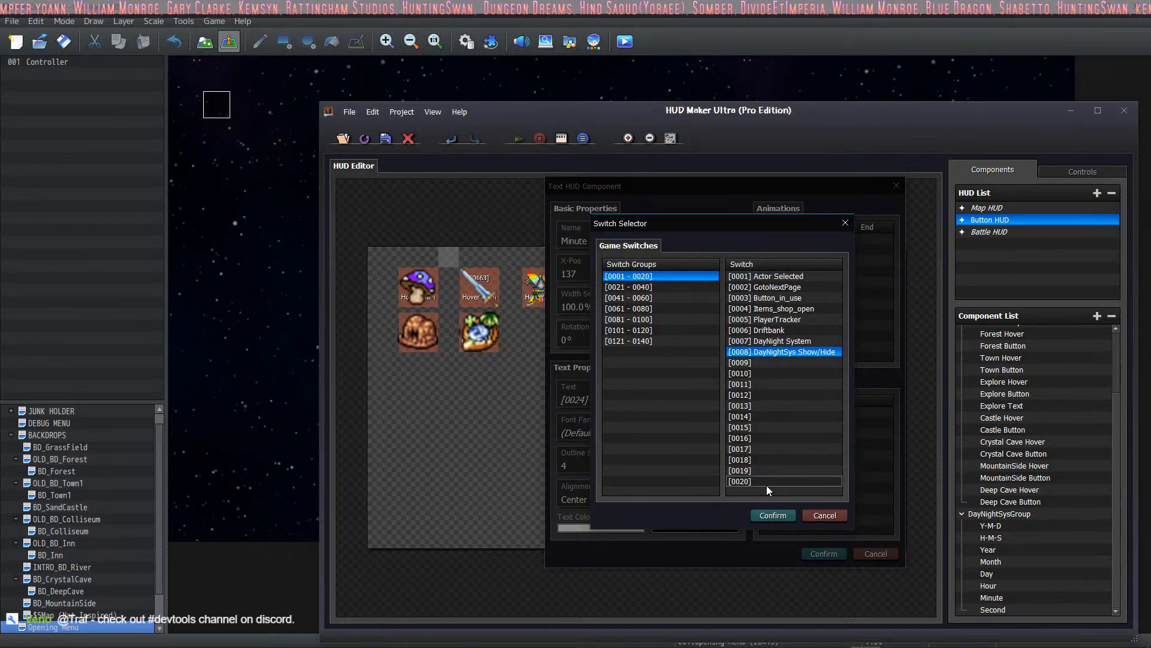
left_click(772, 515)
left_click(765, 409)
left_click(747, 483)
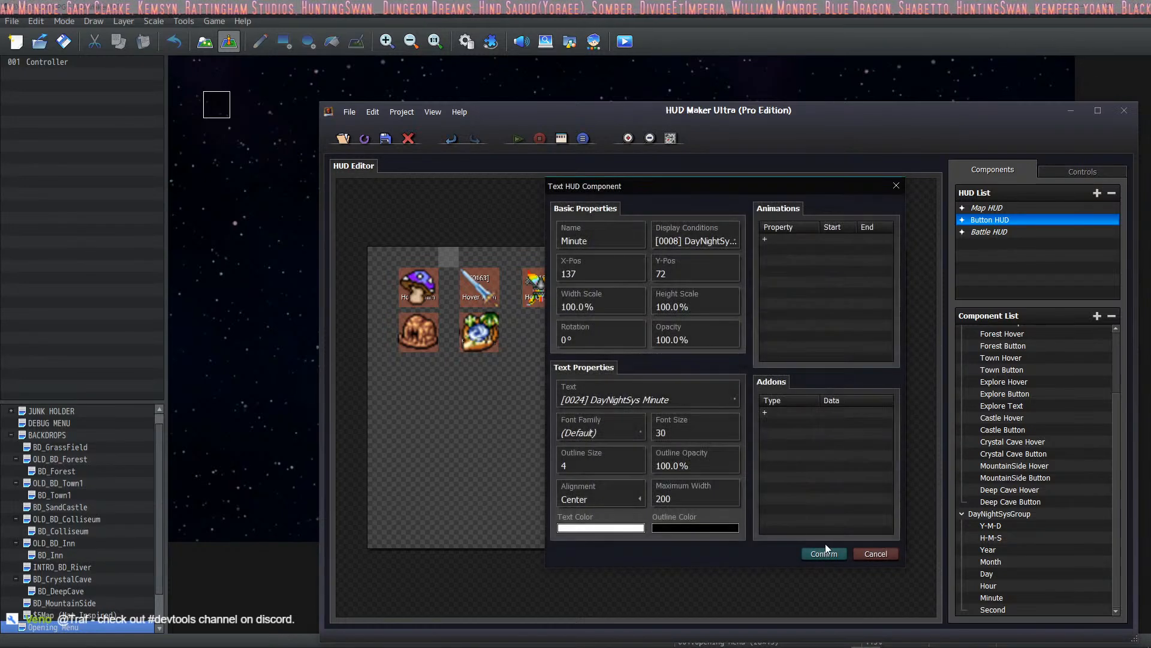
left_click(824, 553)
Add the switch condition [0008] DayNightSys Show/Hide is ON to the Second text component's display conditions.
double_click(992, 610)
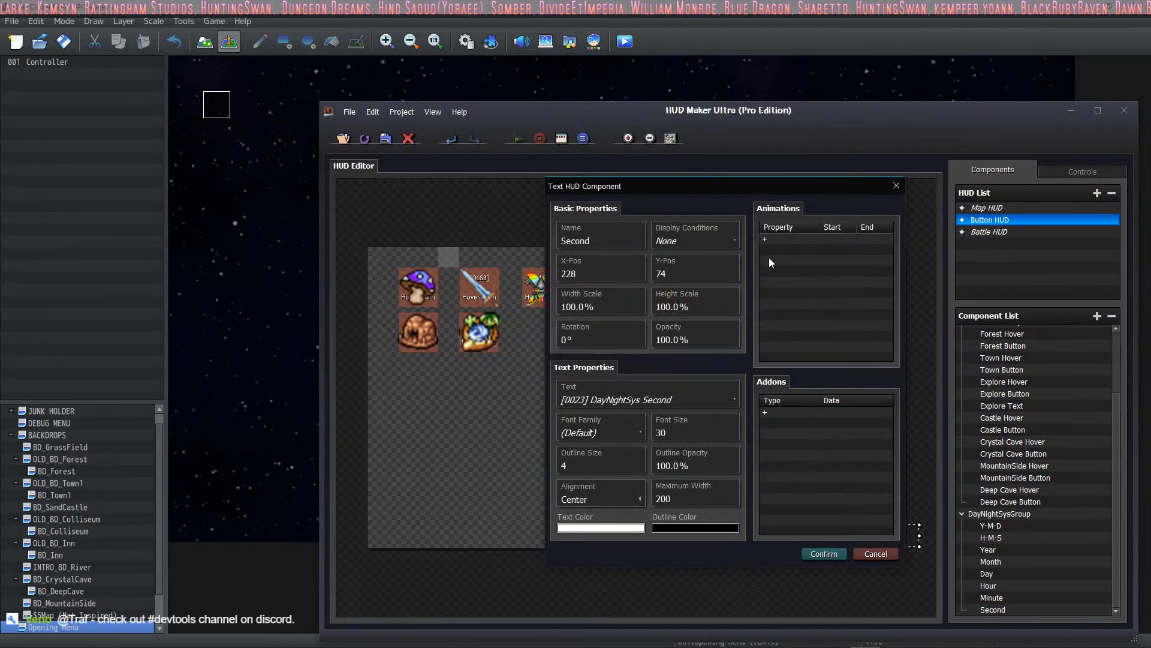
left_click(719, 249)
double_click(696, 304)
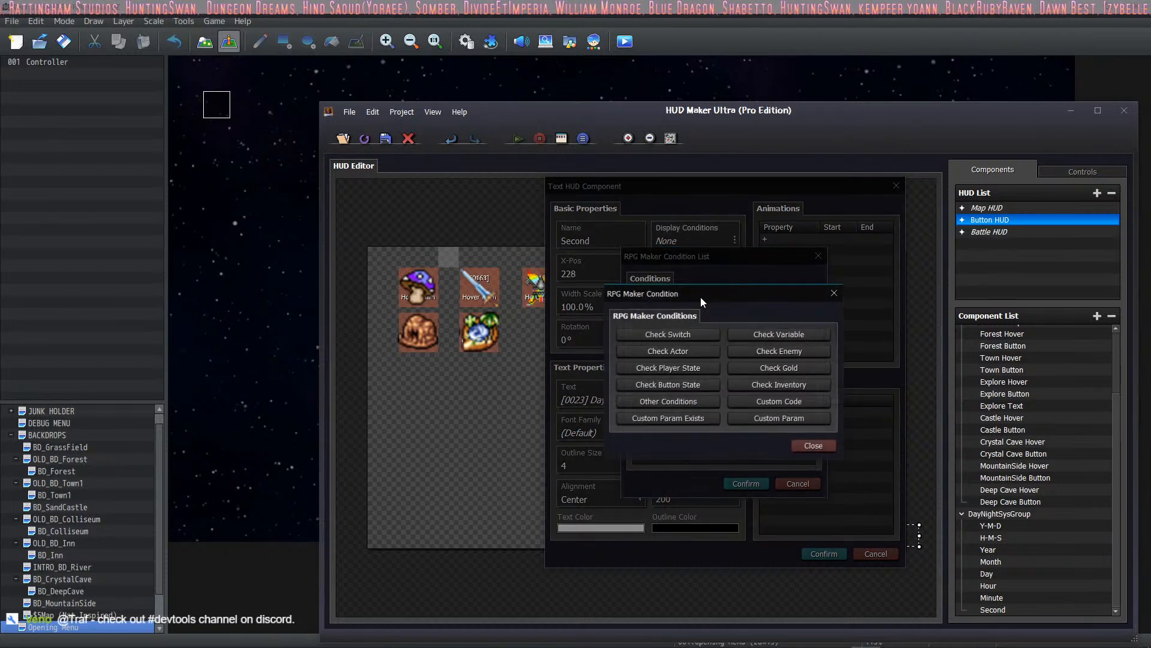
left_click(697, 336)
left_click(689, 385)
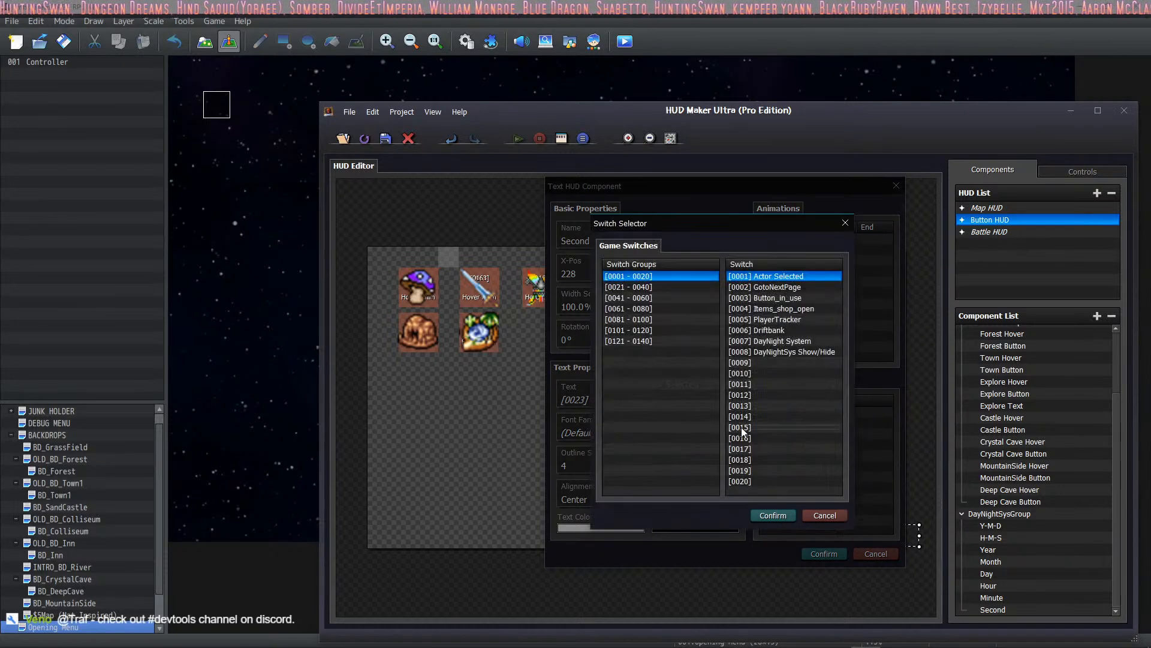
left_click(783, 353)
left_click(773, 515)
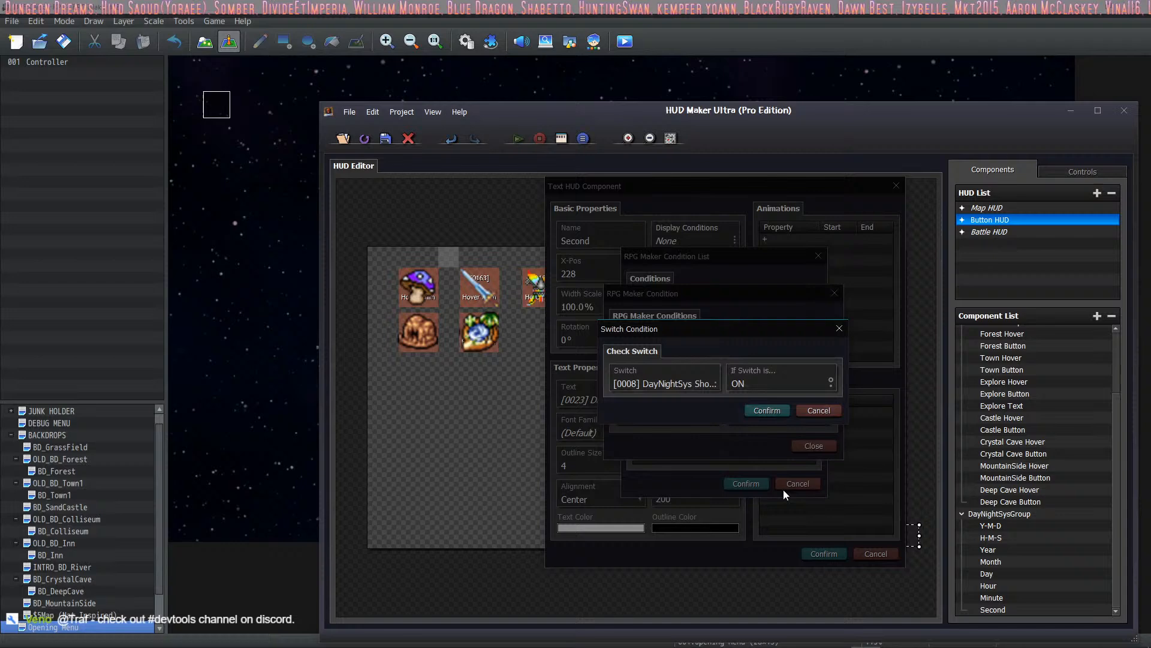
left_click(768, 412)
left_click(746, 483)
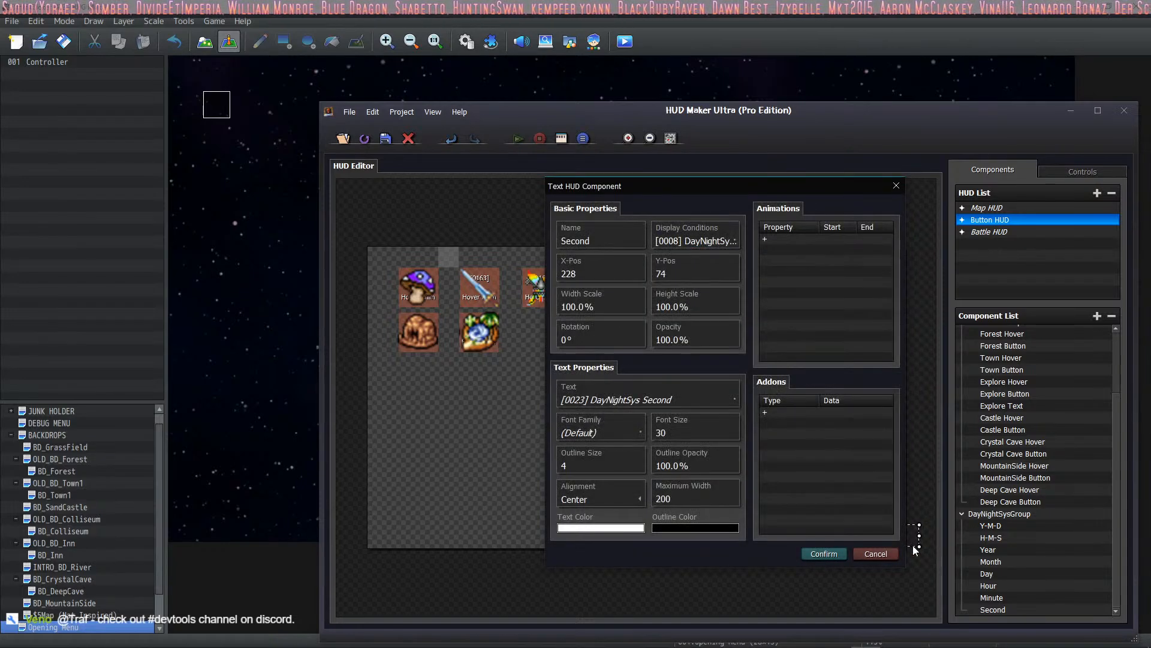
left_click(839, 554)
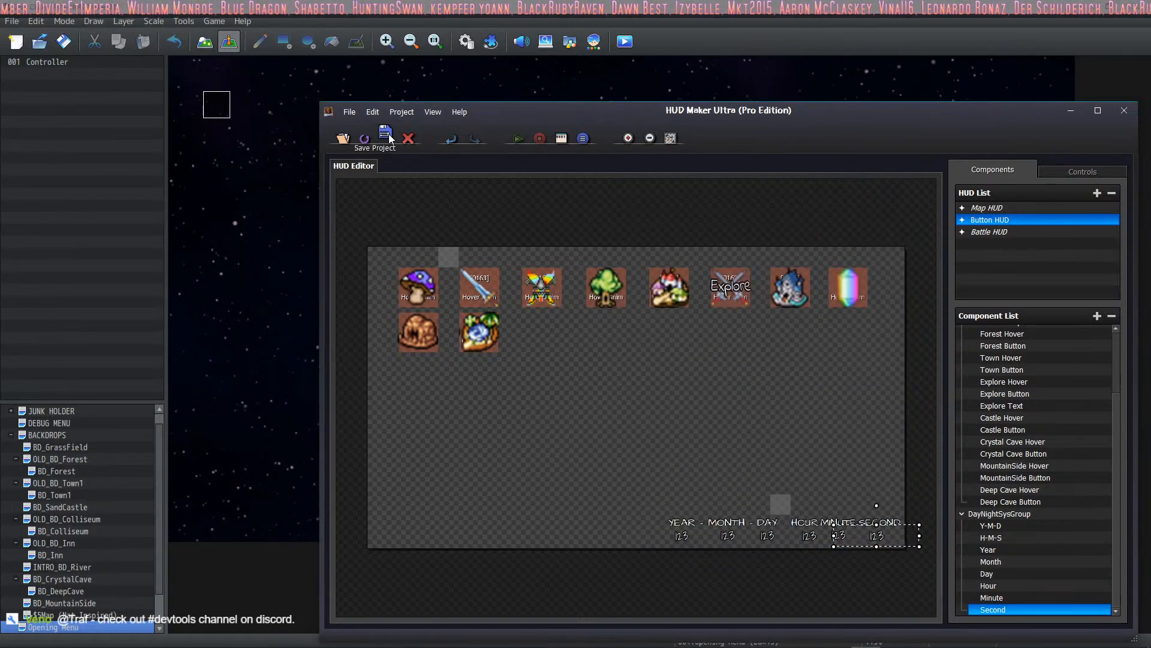
Save the project, check the HUD in a playtest and close the game window.
left_click(63, 41)
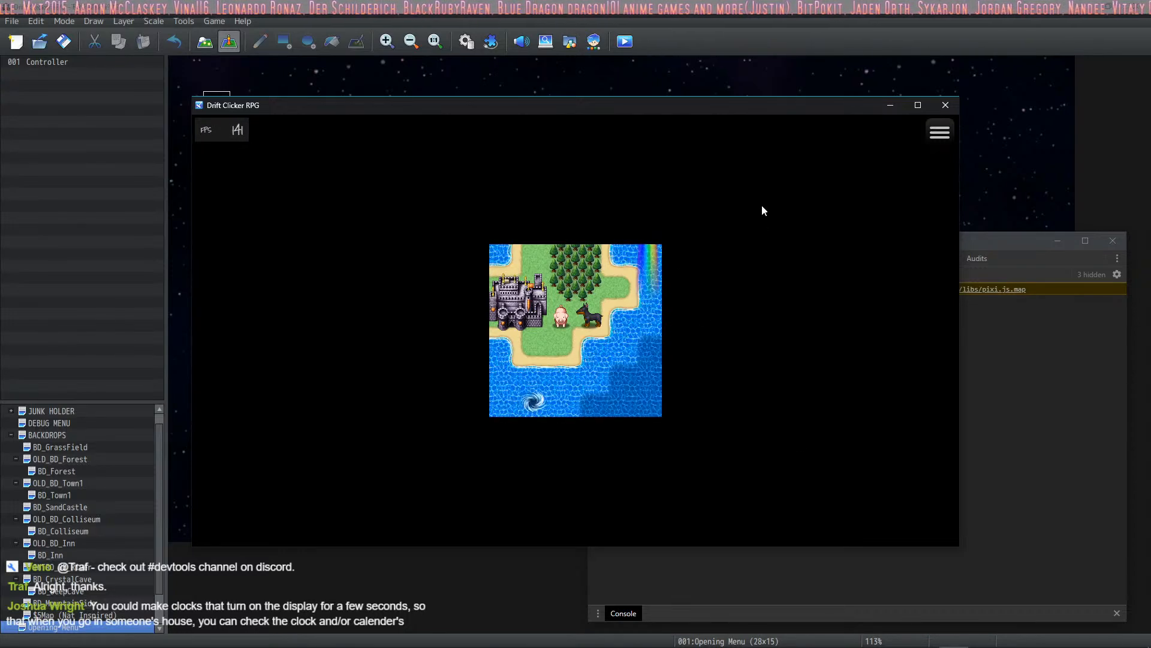
left_click(944, 106)
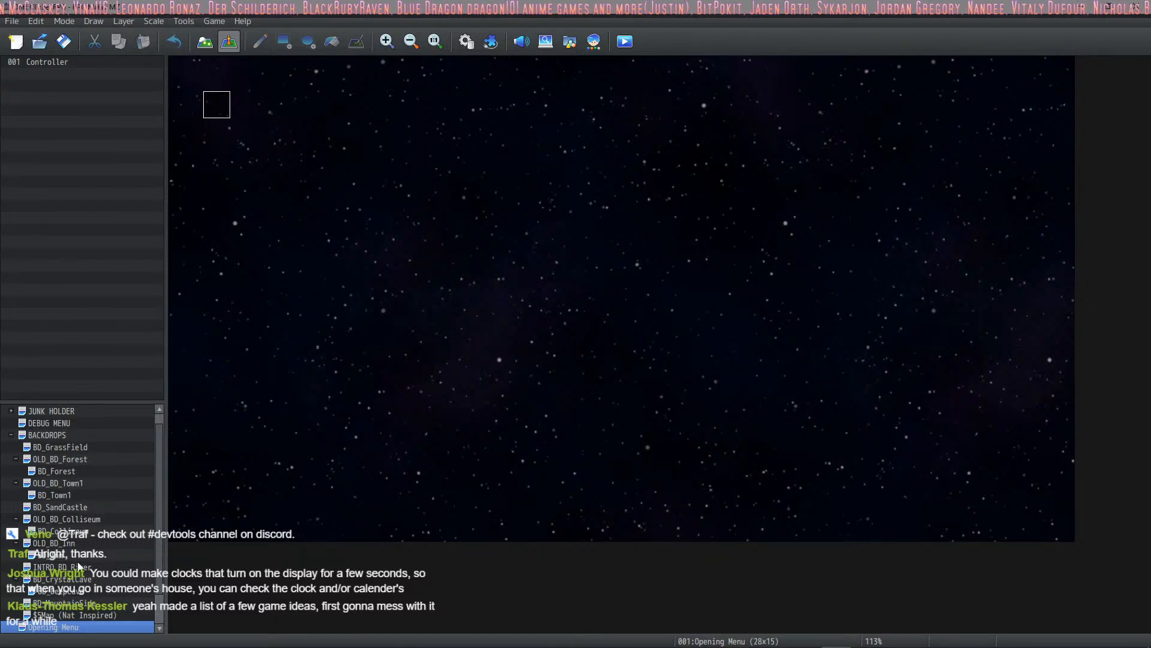
Open the $5Map (Nat Inspired) map and create a new event on the tile directly above the dog.
scroll(42, 517, "down", 3)
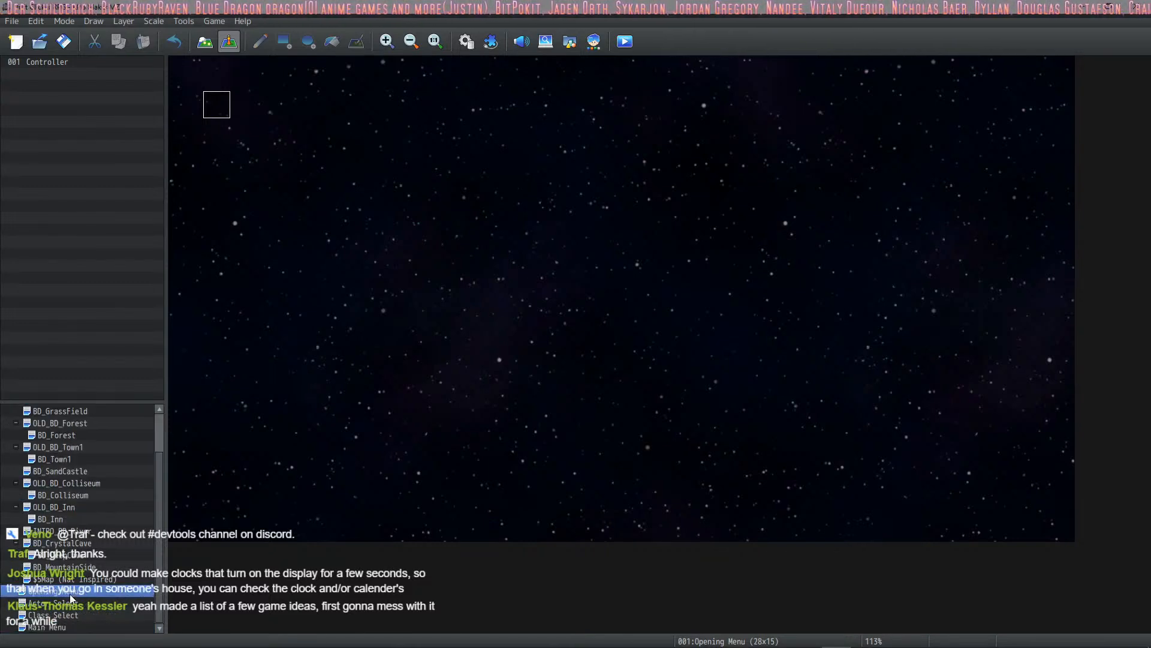
left_click(67, 555)
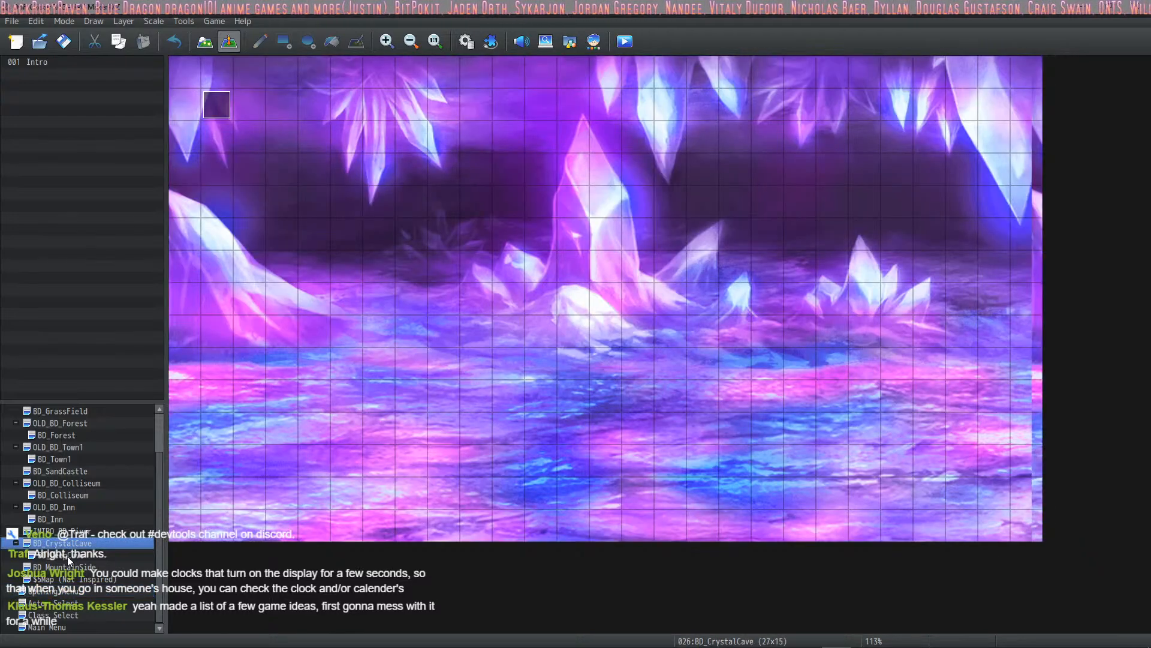
left_click(66, 506)
left_click(66, 580)
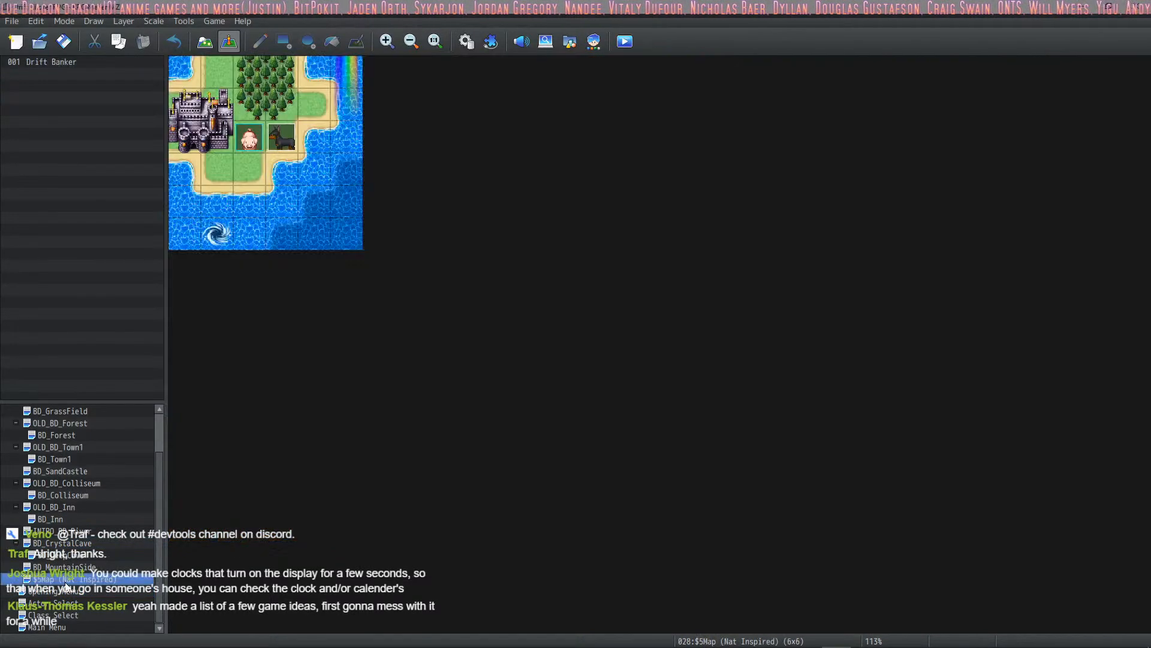
double_click(270, 104)
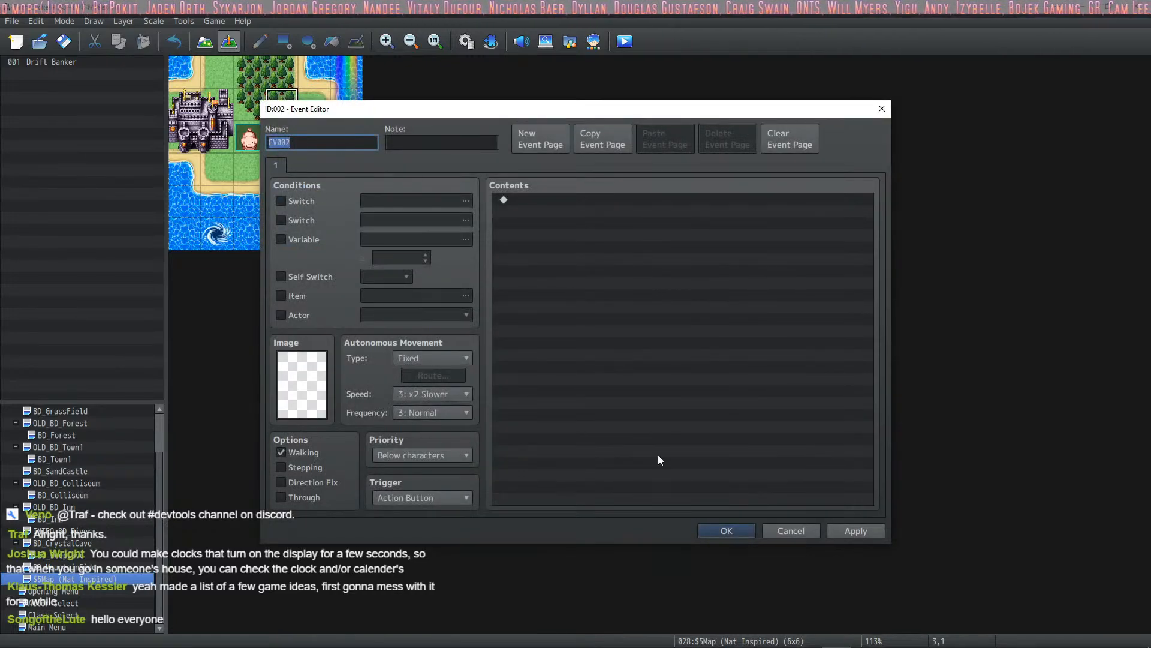
left_click(423, 498)
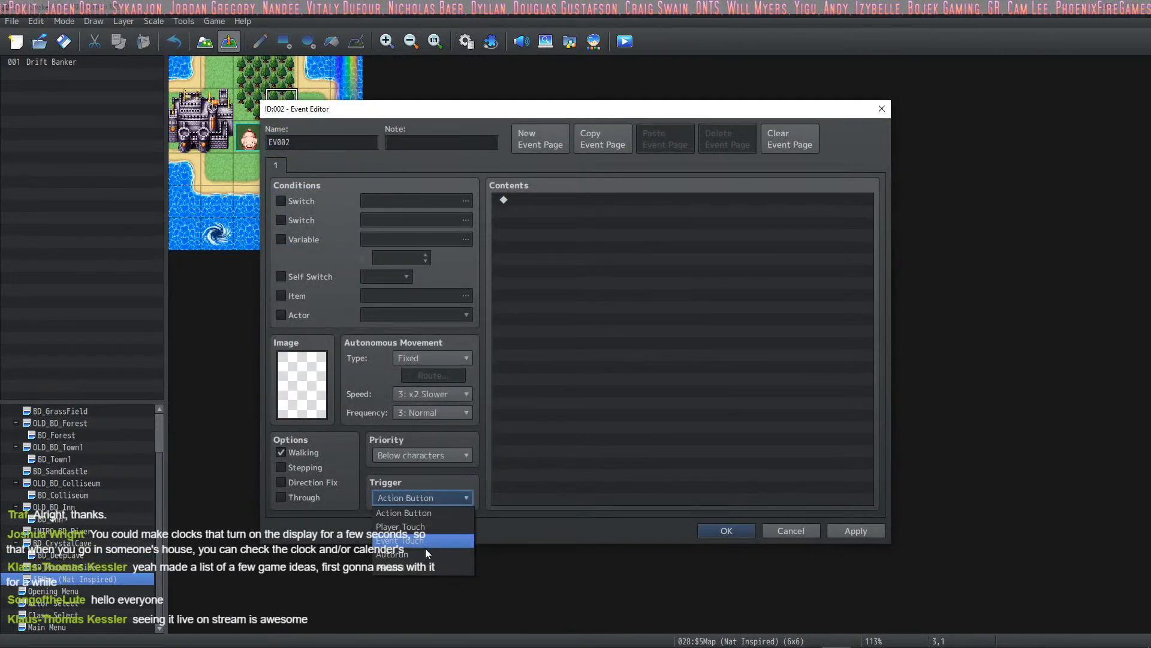
left_click(426, 547)
right_click(583, 242)
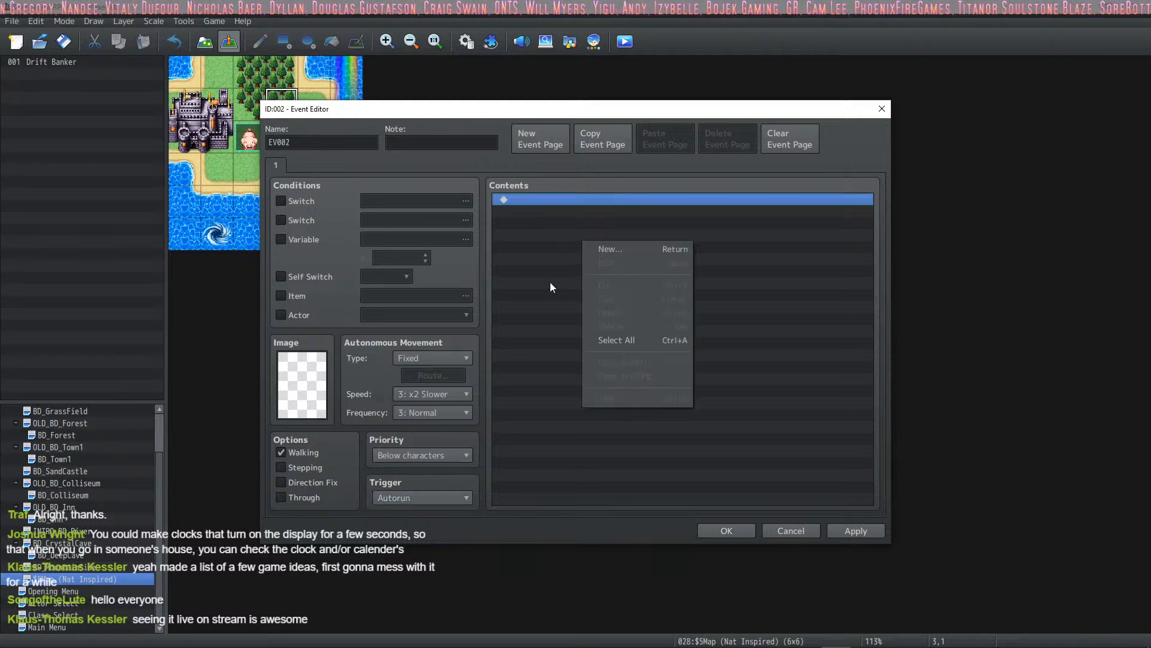
left_click(752, 436)
left_click(423, 498)
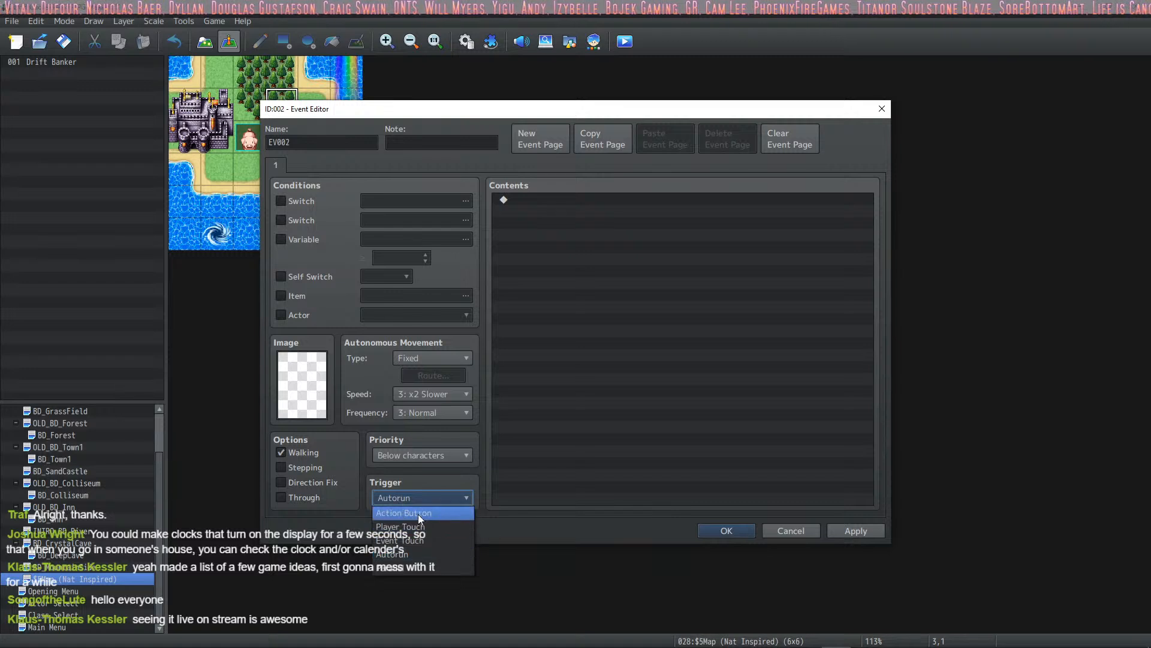
left_click(419, 512)
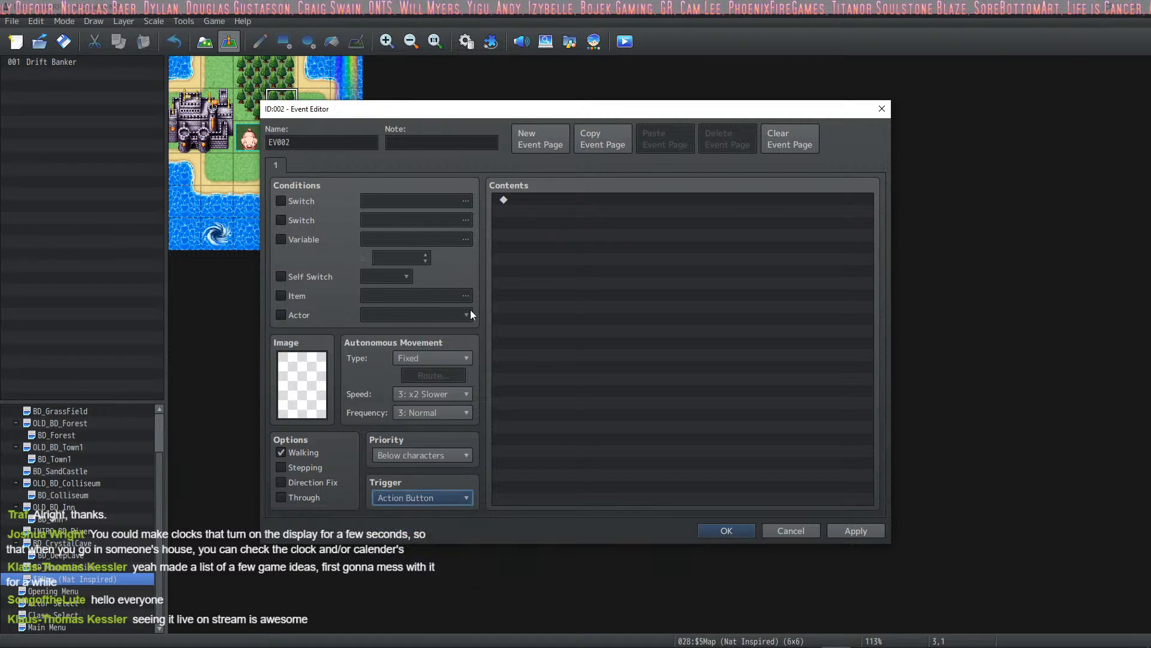
Set the new event's image to the first sprite of the $Fox character sheet.
double_click(323, 377)
left_click(393, 279)
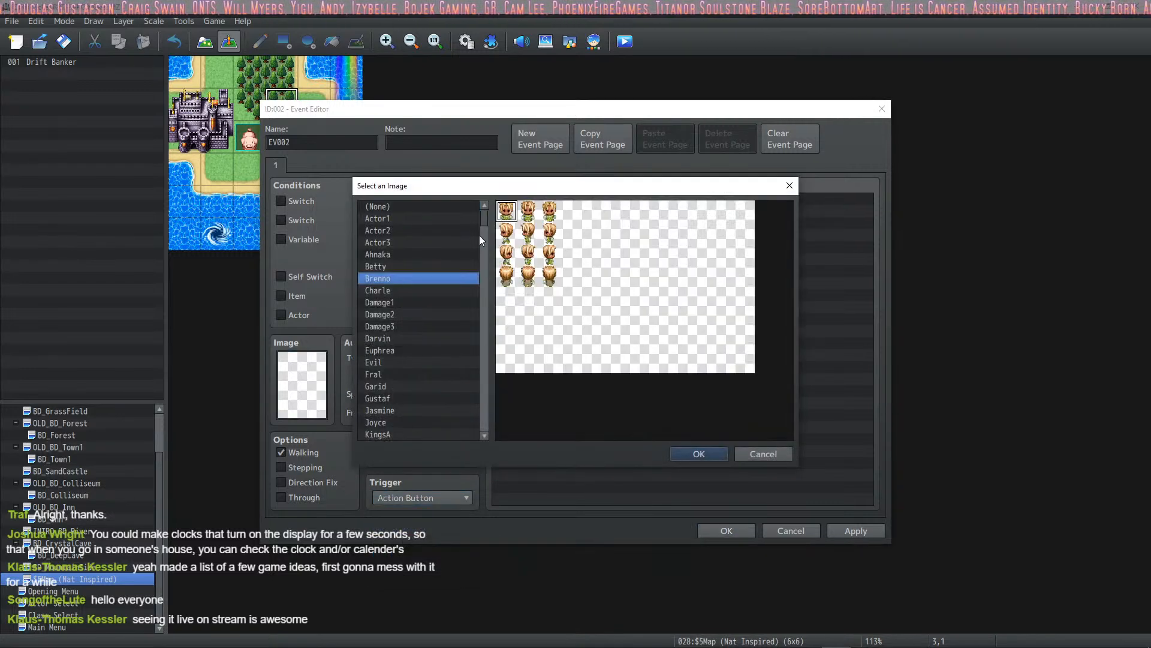
left_click_drag(482, 222, 471, 331)
left_click(443, 328)
left_click(451, 375)
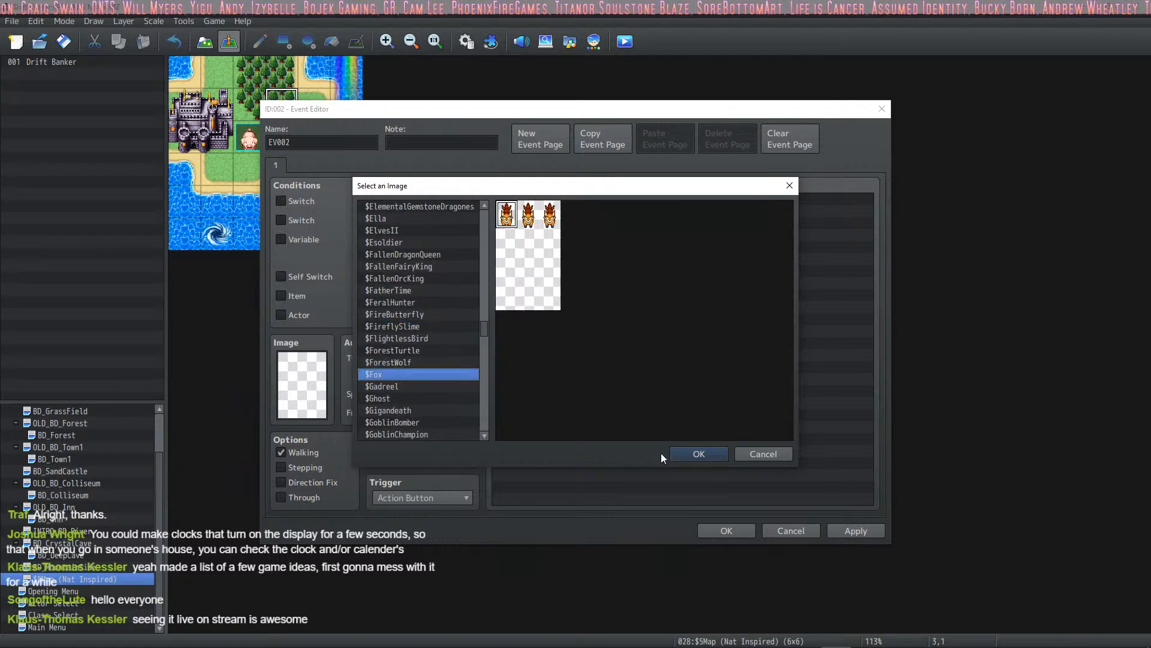
left_click(680, 454)
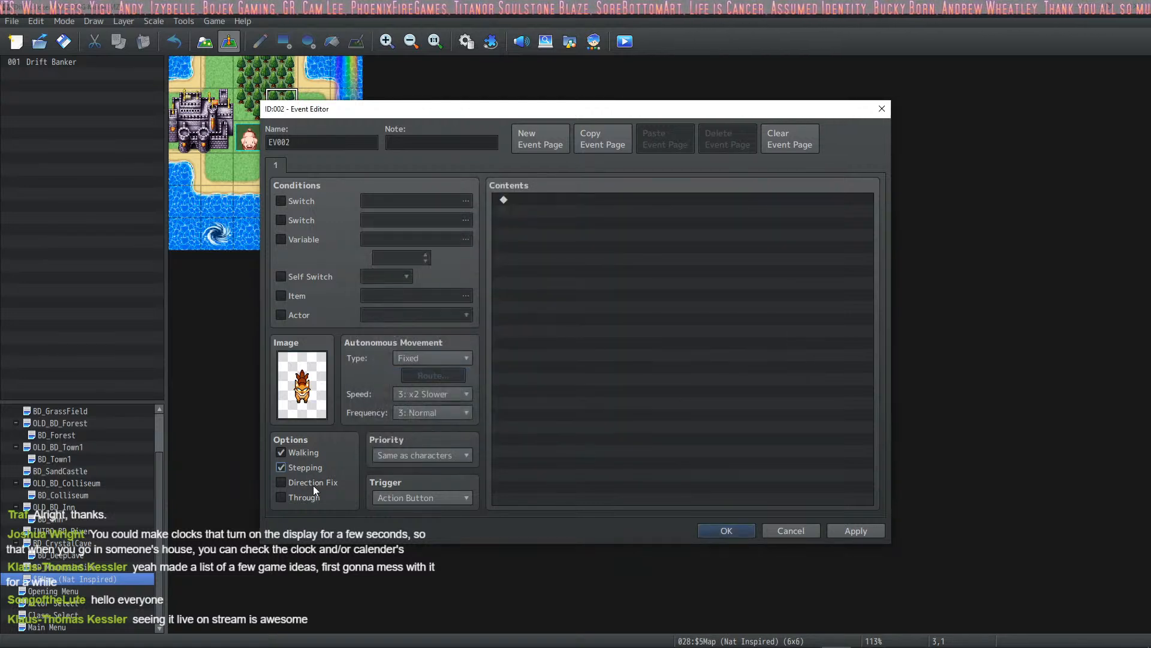
Enable Direction Fix for the fox event and name it TimeKeeper.
double_click(310, 143)
type("TimeKeep")
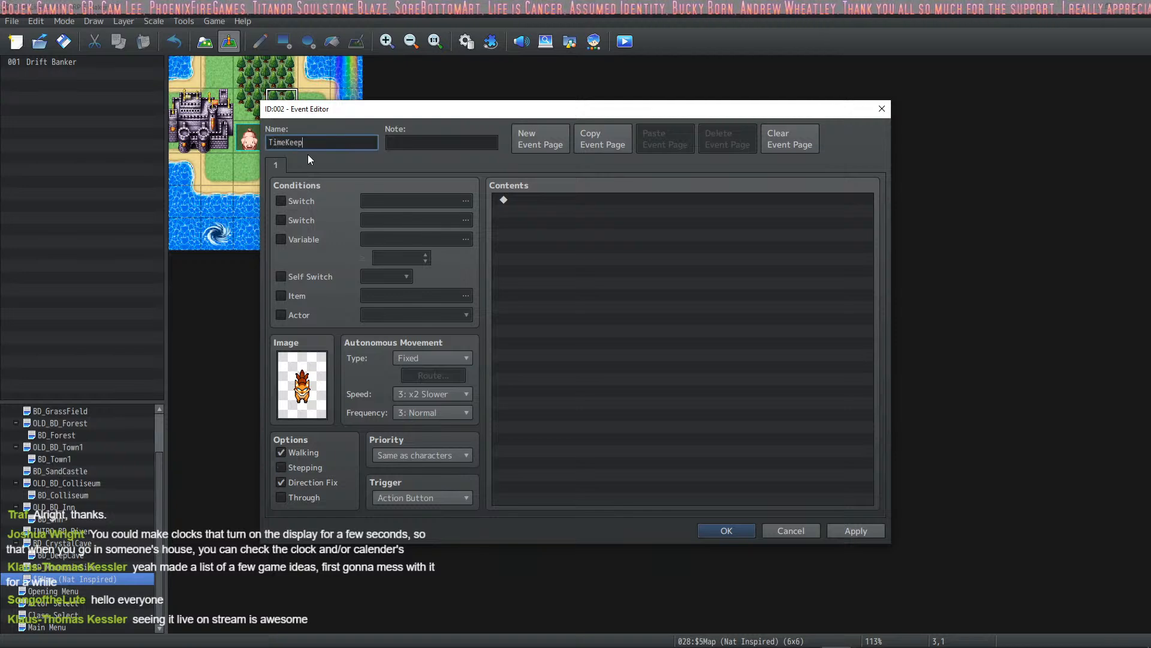
type("er")
Add a Conditional Branch with an Else branch that checks whether switch 0008 DayNightSys Show/Hide is ON.
right_click(539, 214)
left_click(625, 231)
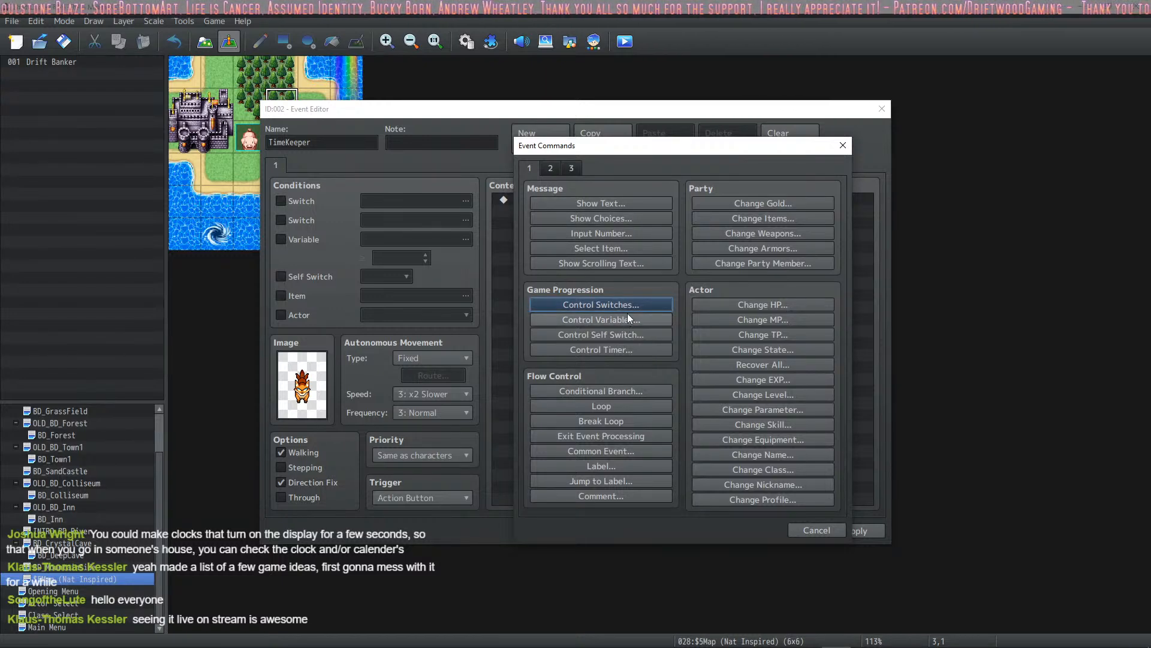
left_click(616, 391)
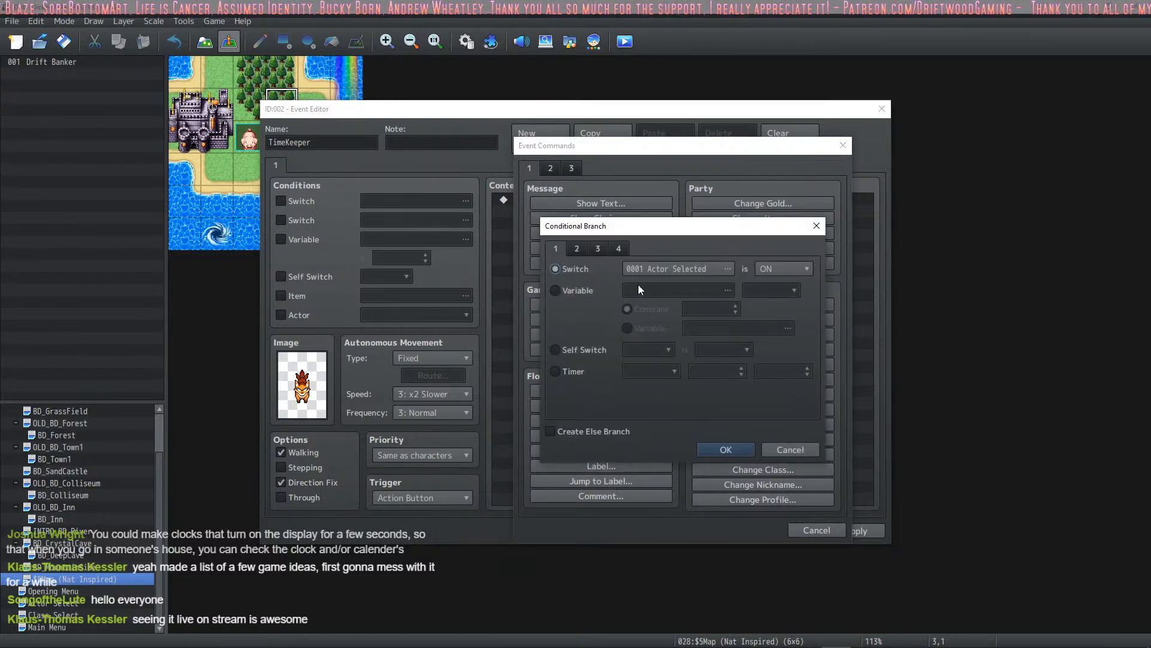
left_click(723, 269)
left_click(719, 296)
left_click(649, 491)
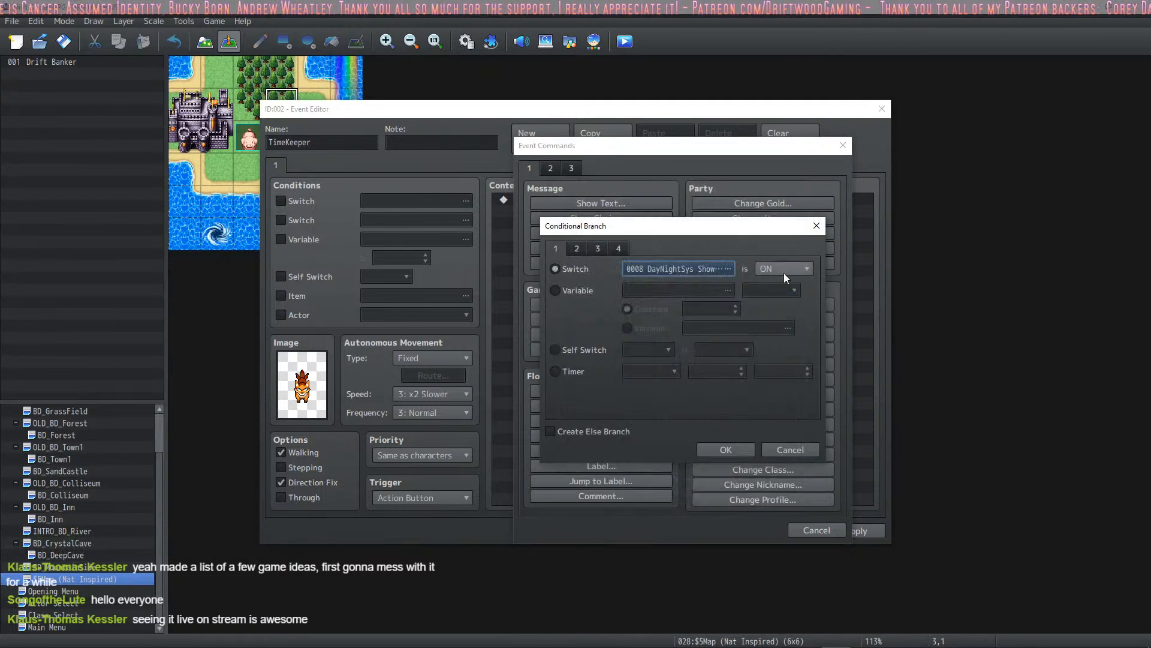
left_click(607, 432)
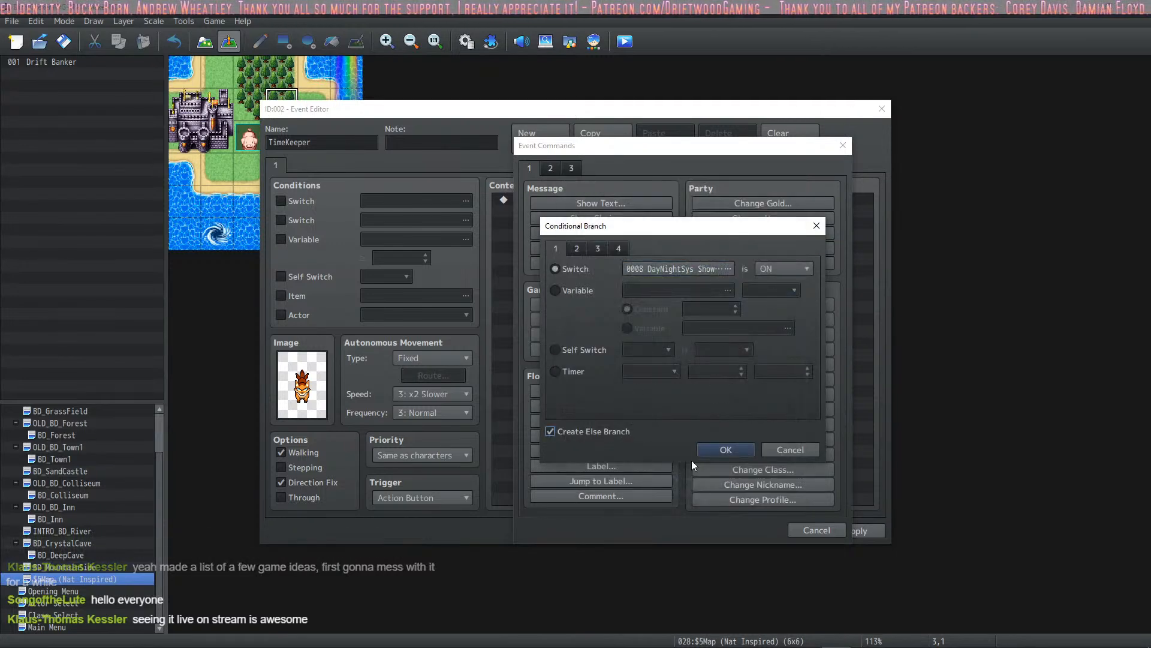
left_click(725, 449)
Inside the If branch, add a Control Switches command that sets switch 0008 DayNightSys Show/Hide to OFF.
right_click(599, 211)
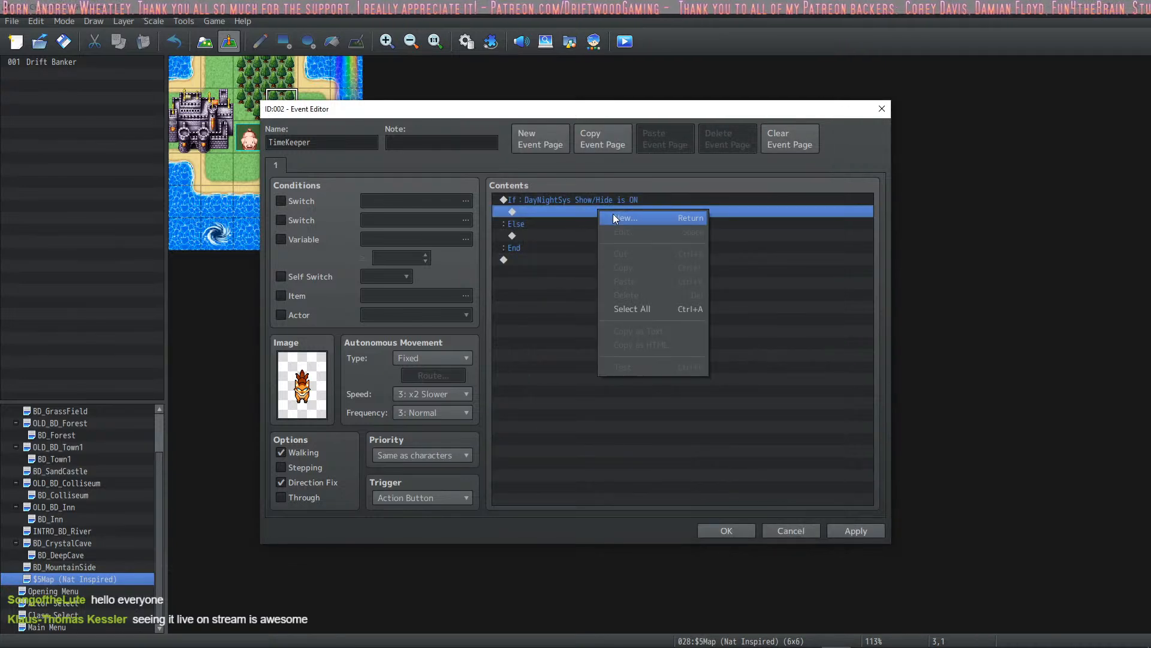
left_click(613, 214)
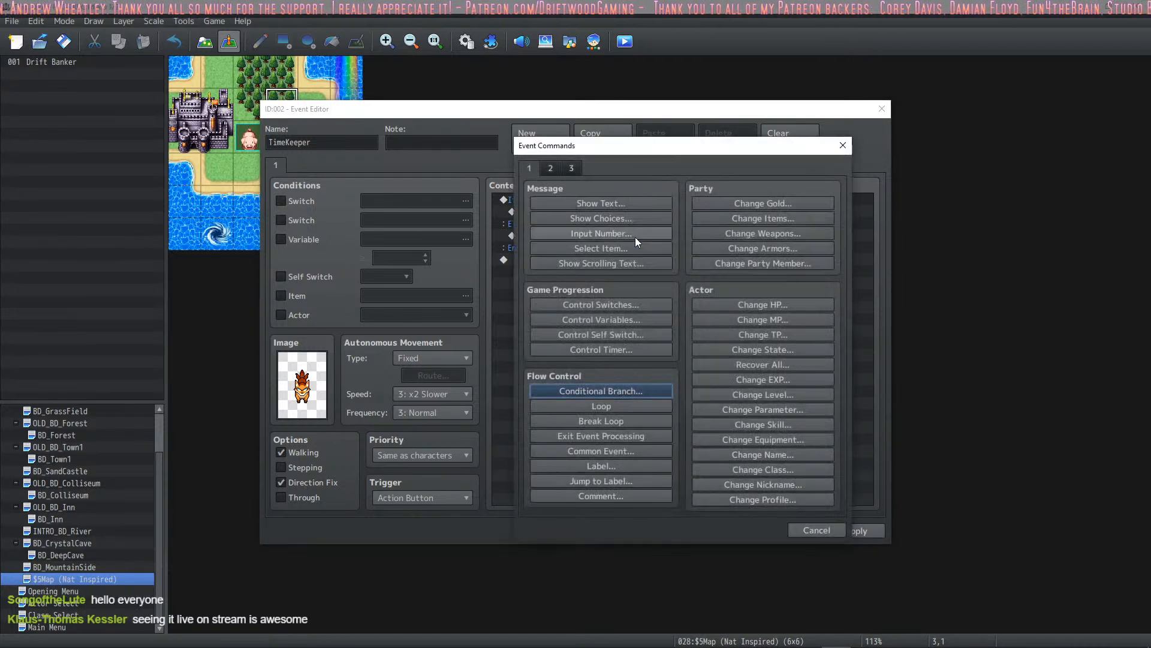
left_click(620, 304)
left_click(731, 316)
left_click(647, 490)
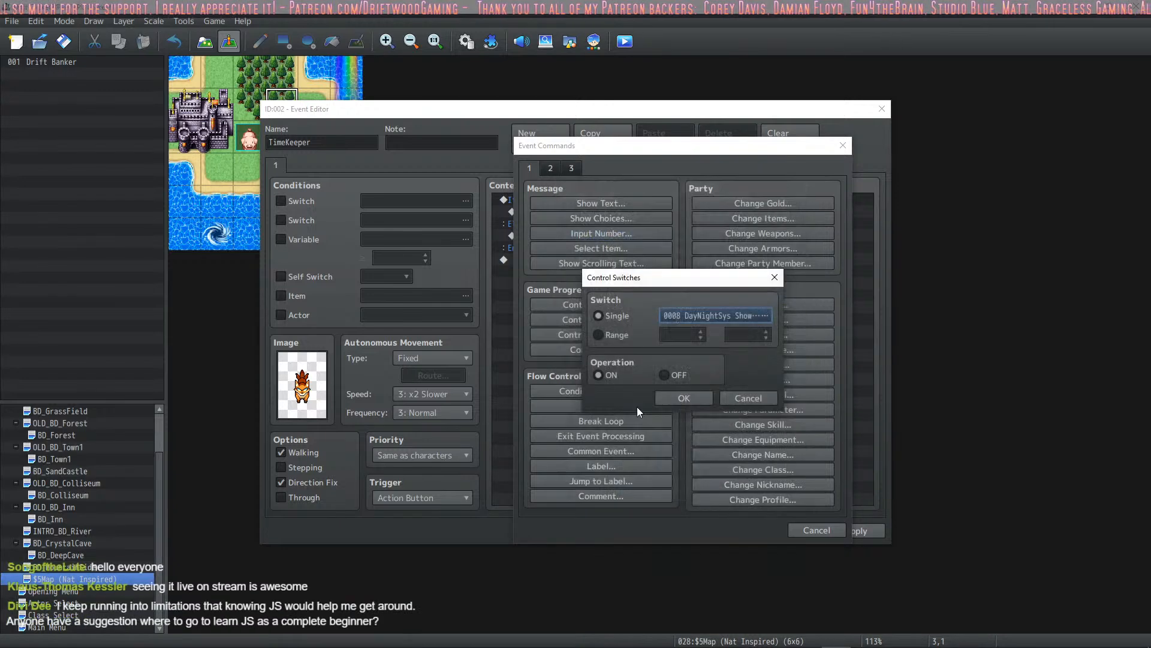
left_click(665, 376)
left_click(678, 398)
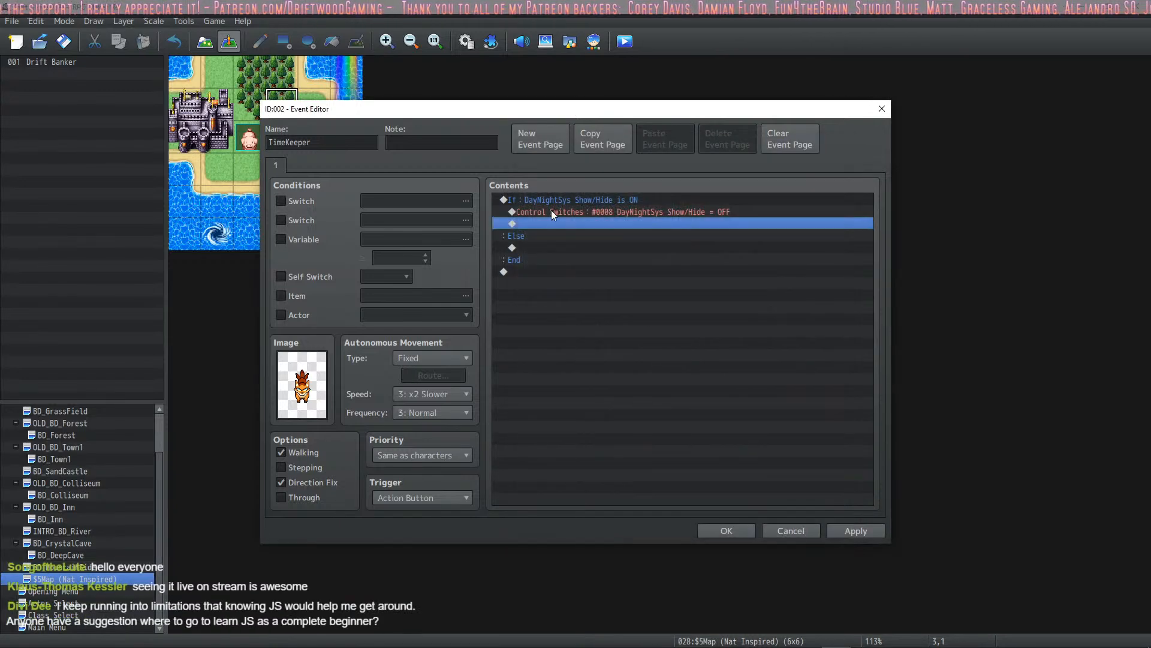
Copy the Control Switches command into the Else branch and set its operation to ON.
left_click(620, 213)
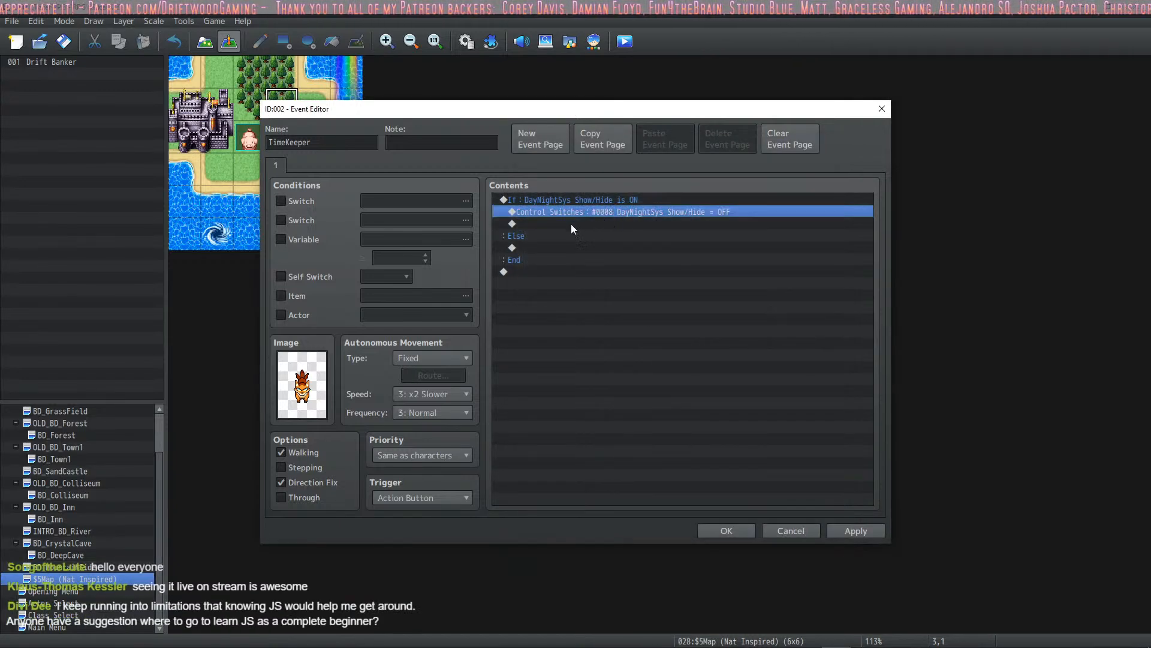
left_click(544, 250)
key("ctrl+v")
right_click(580, 252)
left_click(611, 273)
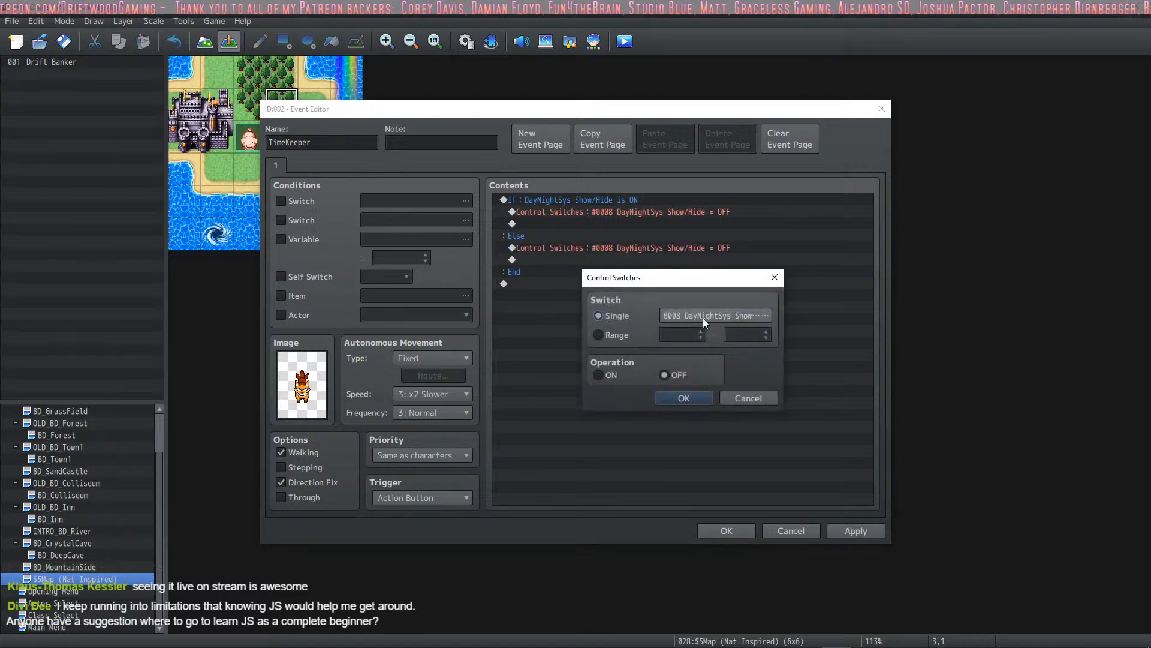
left_click(639, 373)
left_click(684, 398)
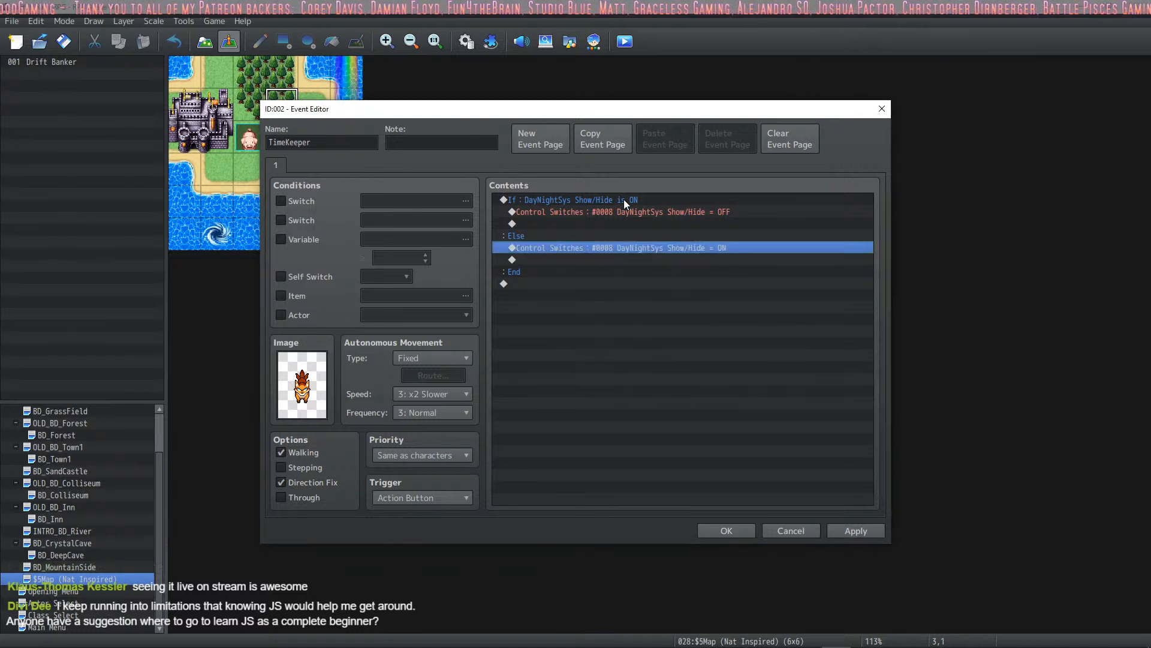
Review the TimeKeeper event's If and Else switch commands to check the show/hide toggle logic.
left_click(624, 199)
left_click(576, 249)
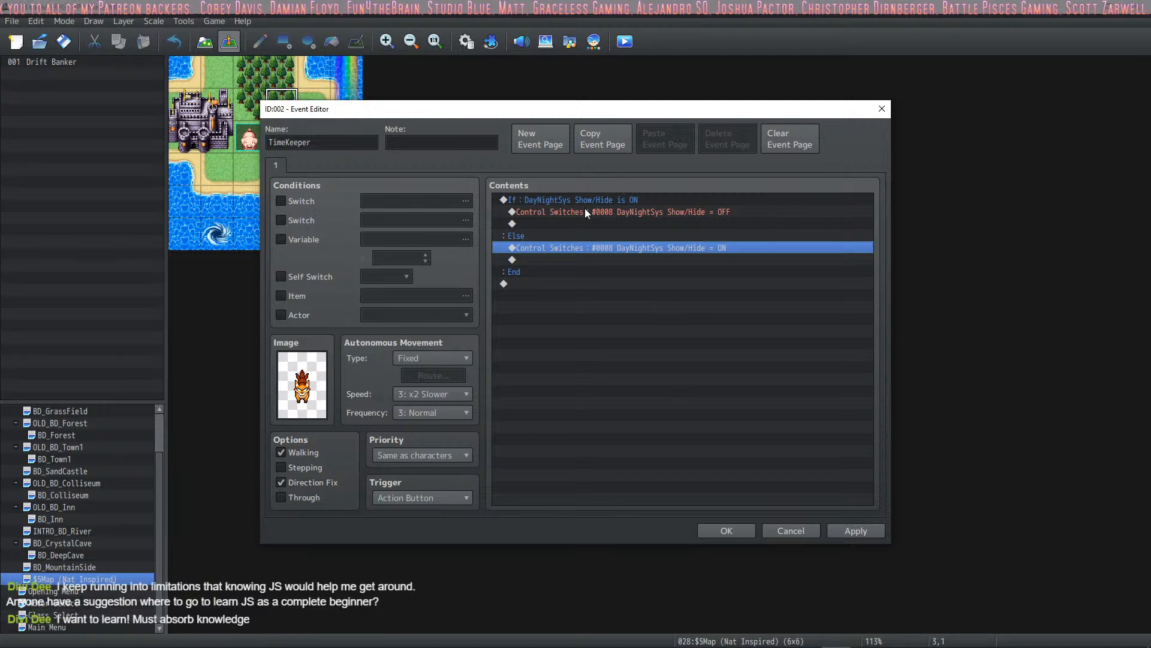
left_click(616, 197)
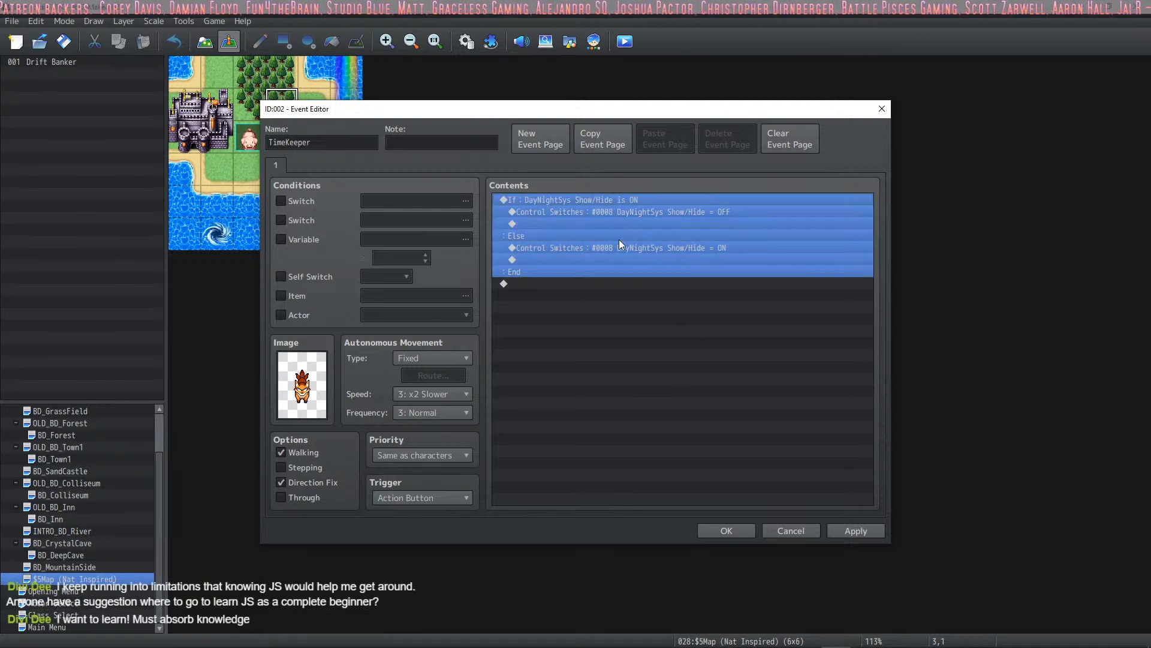
left_click(617, 247)
left_click(613, 304)
left_click(620, 211)
left_click(616, 246)
left_click(614, 213)
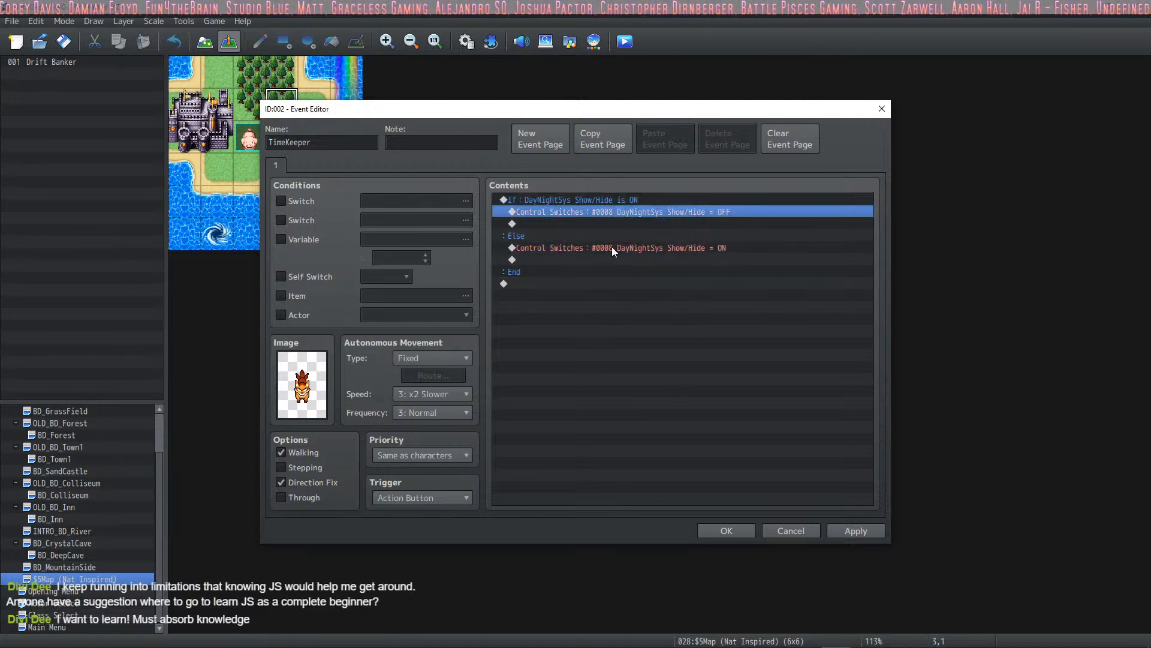
left_click(611, 247)
left_click(617, 213)
left_click(617, 247)
left_click(617, 223)
left_click(613, 260)
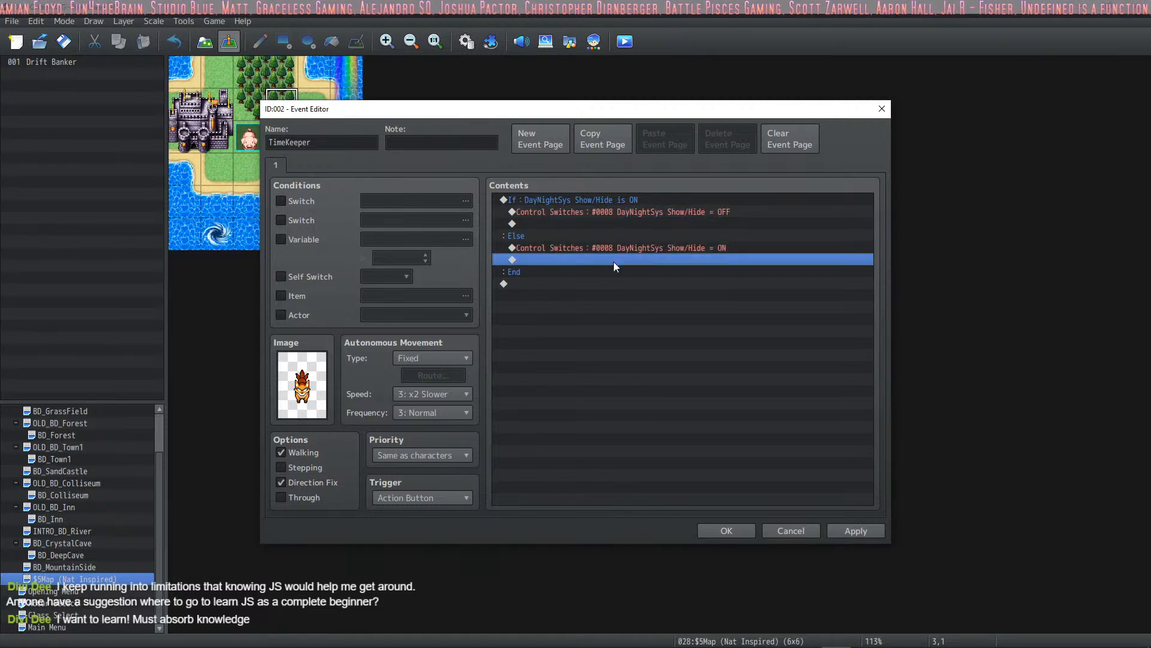
Apply the TimeKeeper event, save the project and start a playtest.
left_click(875, 528)
left_click(726, 531)
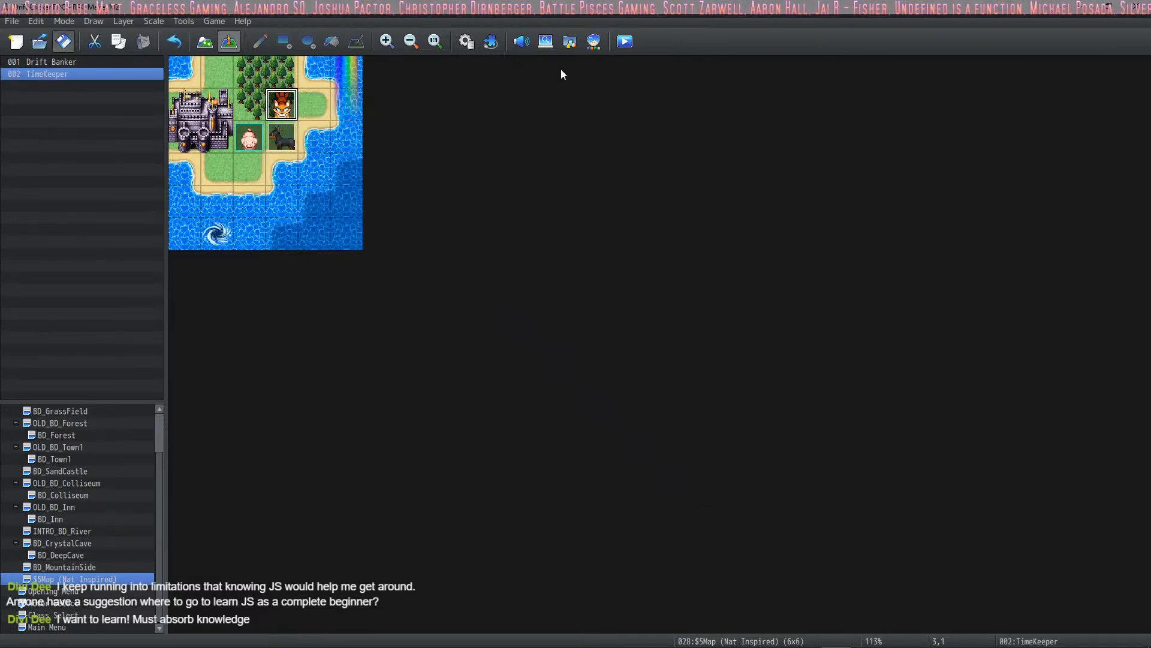
left_click(624, 41)
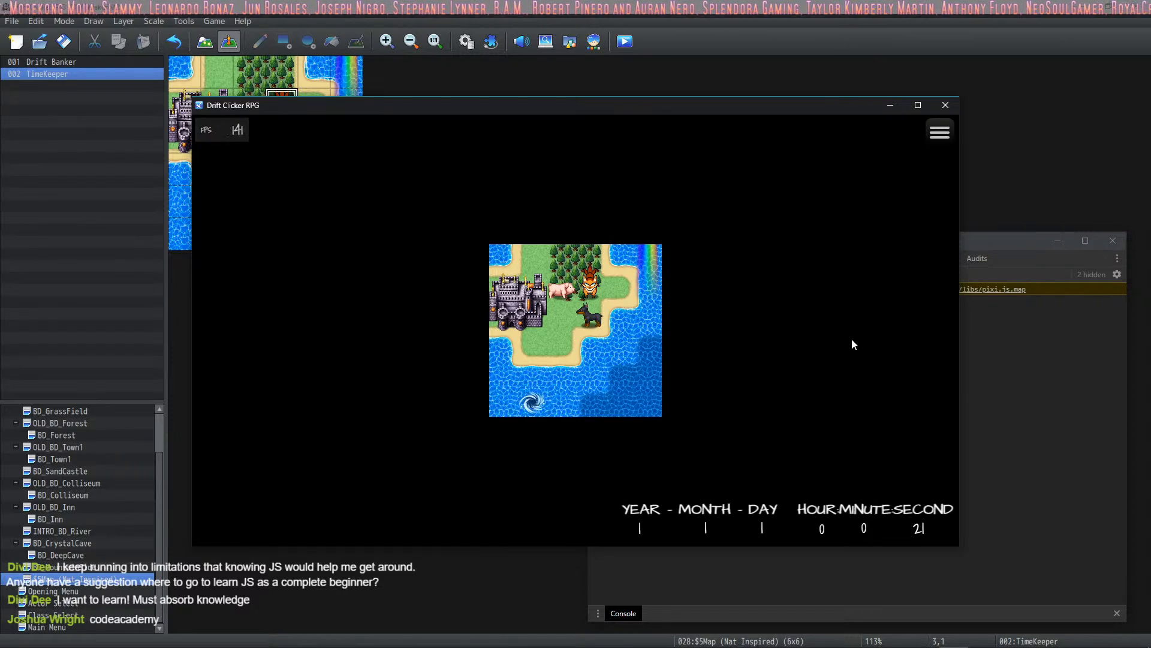
Open and close the in-game menu repeatedly to check the date and time HUD, and end the playtest.
key("Escape")
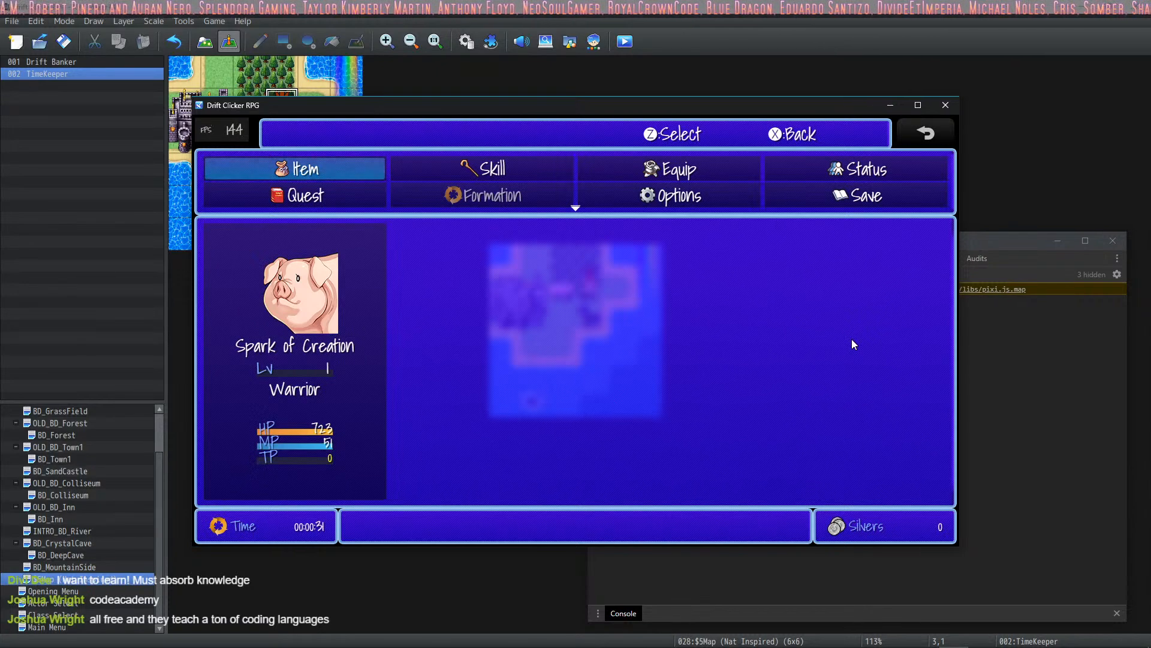
key("x")
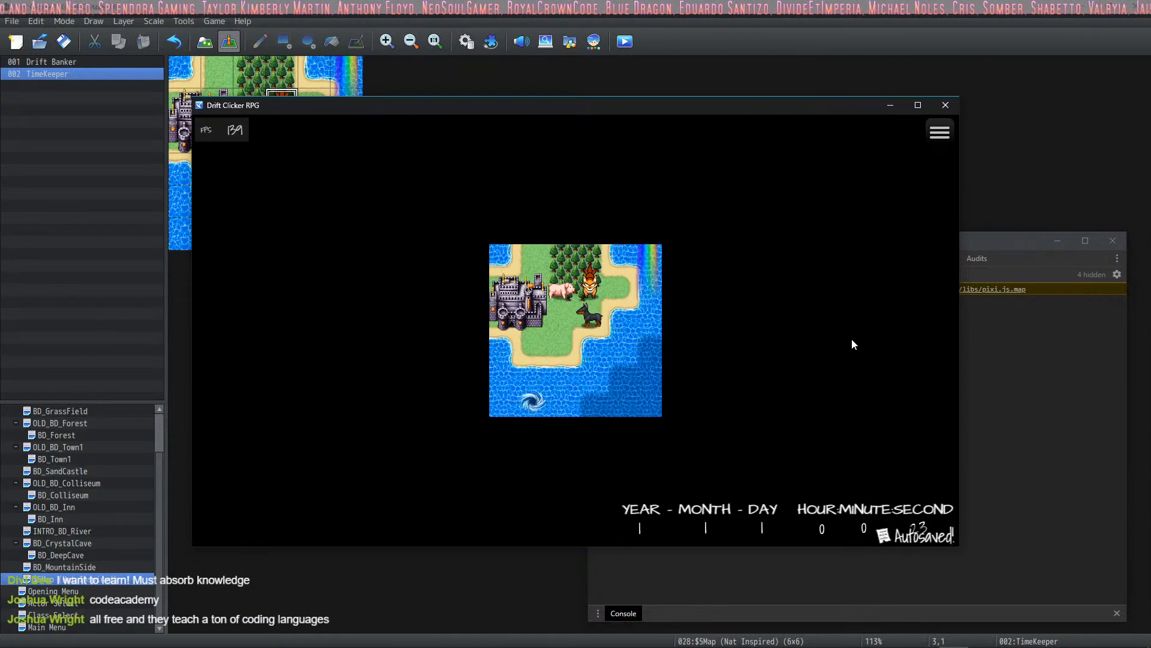
key("x")
key("x")
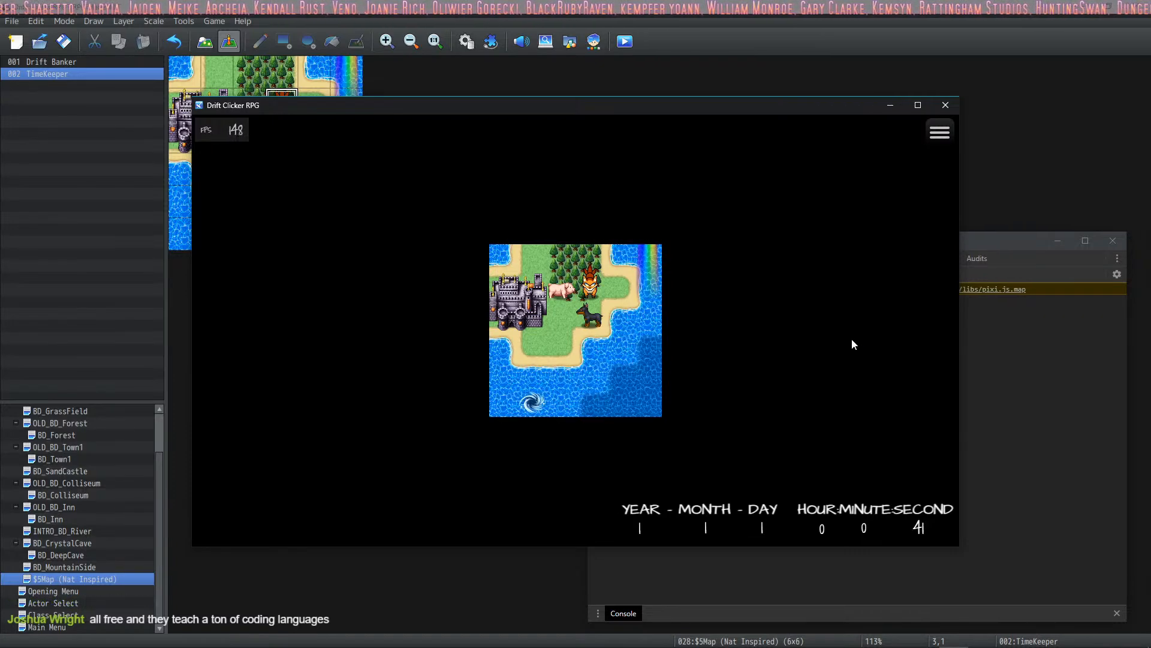
key("Escape")
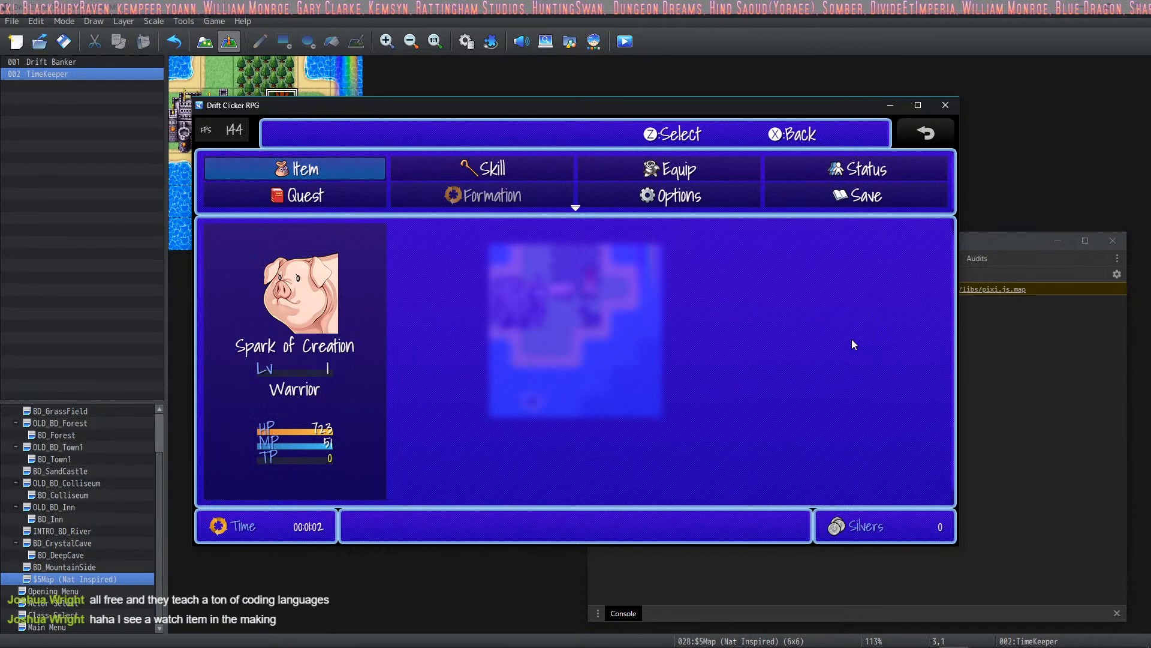
key("x")
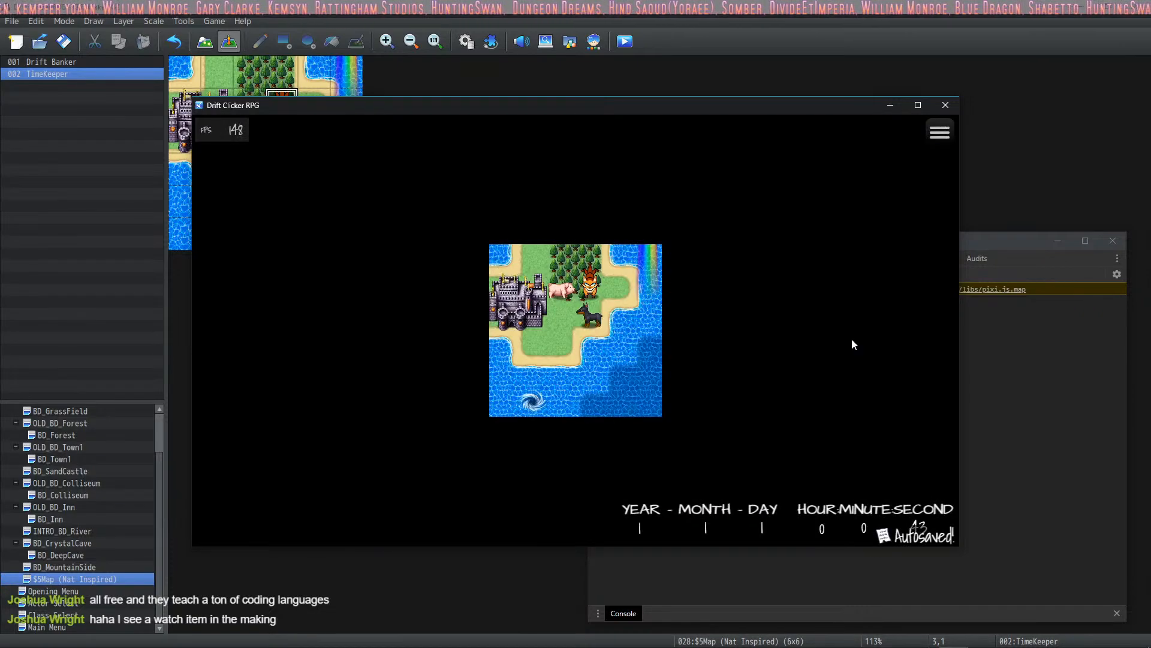
key("x")
key("x")
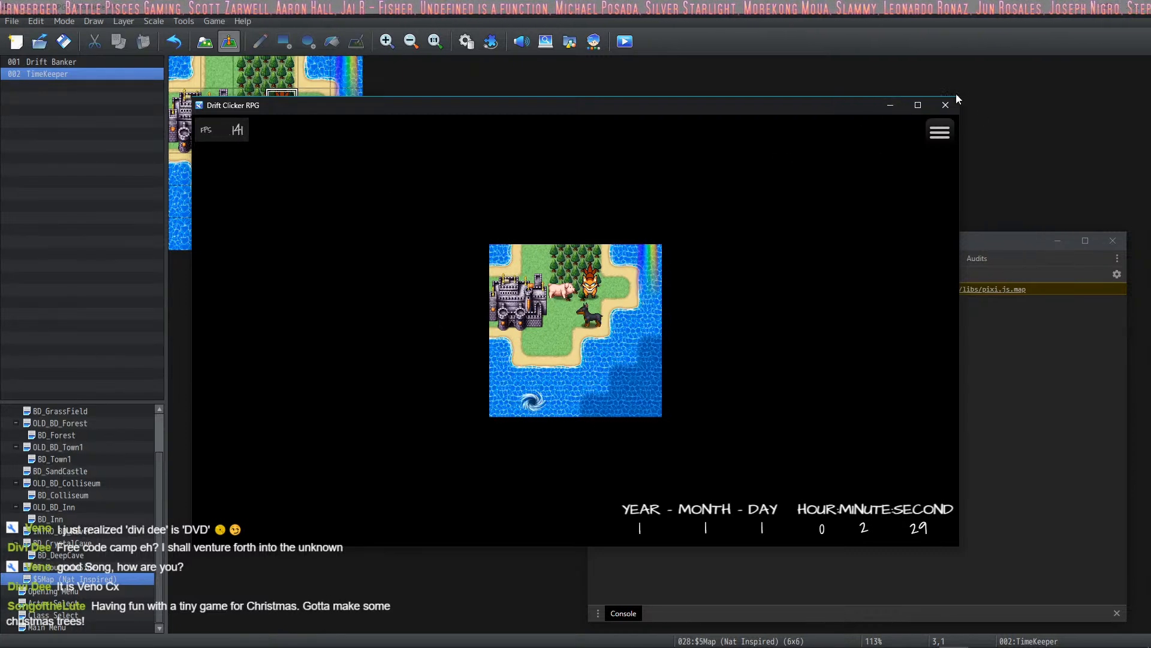
left_click(941, 113)
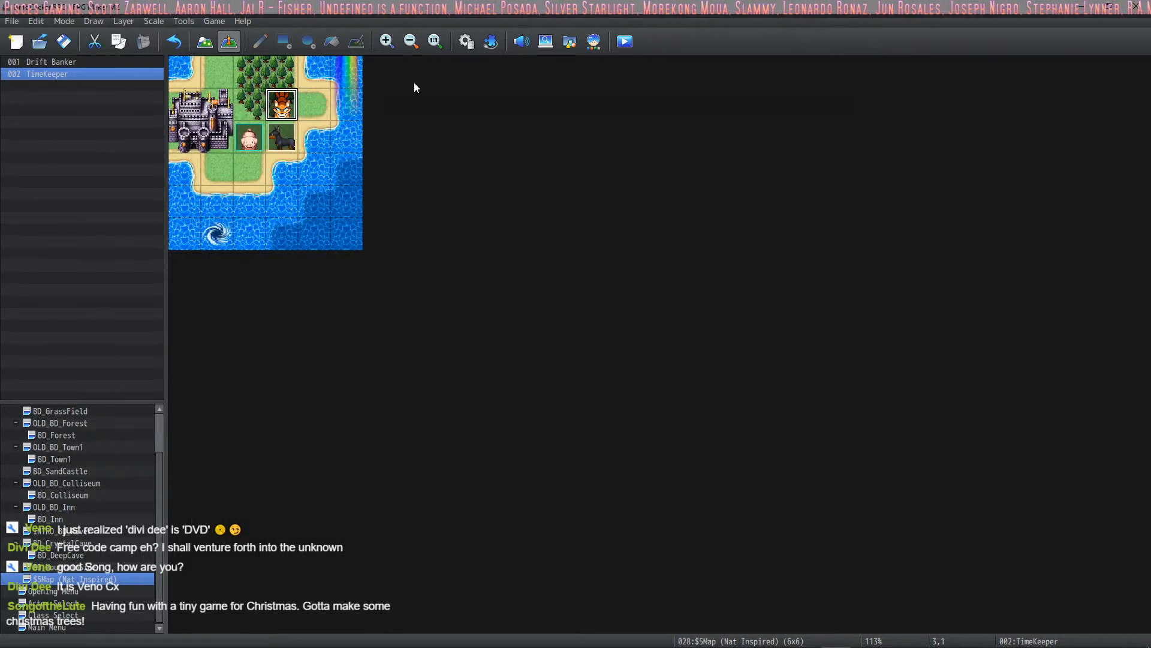
Open the INITIALIZE NEW GAME common event in the database and select the empty line after its last command.
left_click(462, 43)
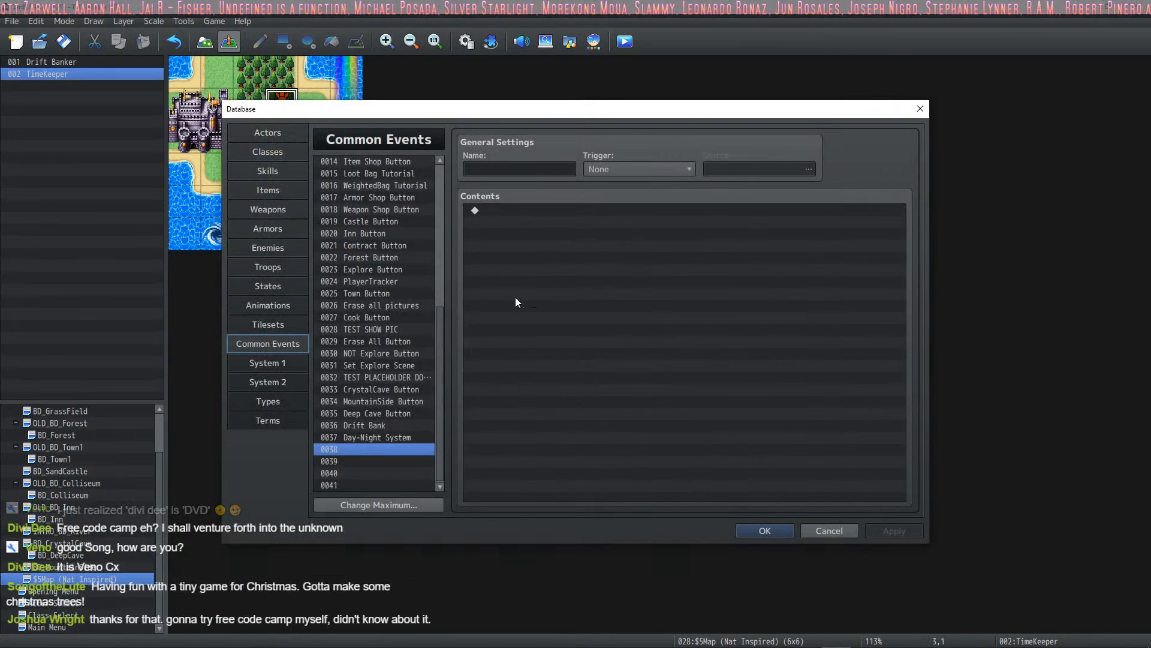
scroll(399, 275, "up", 5)
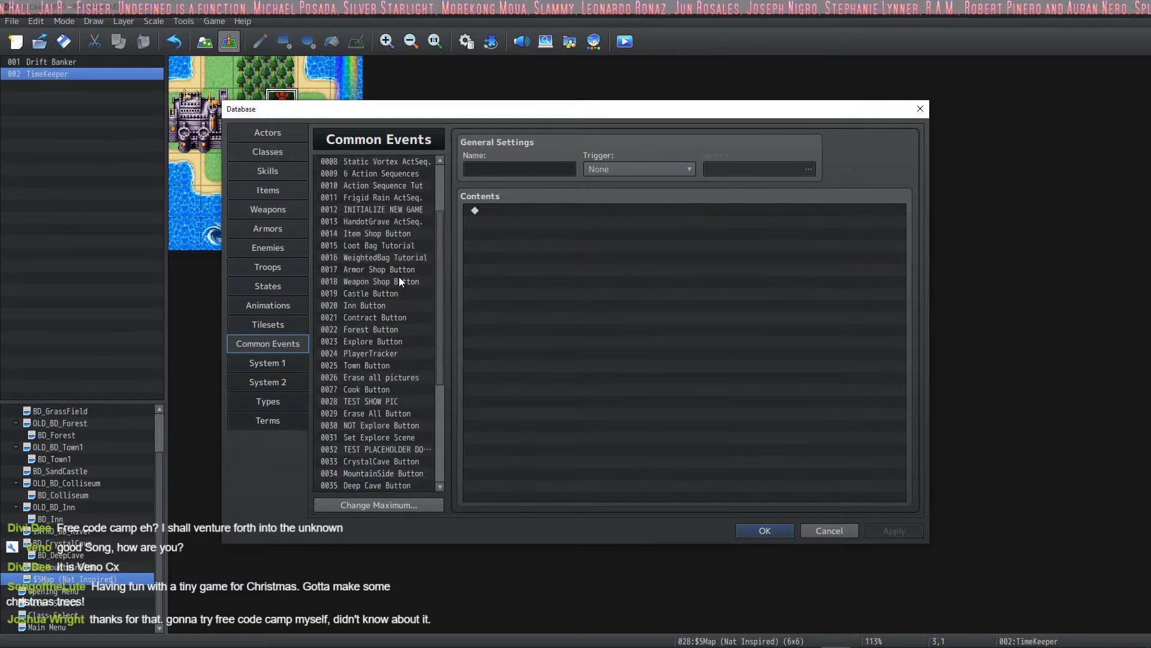
left_click(379, 292)
left_click(564, 318)
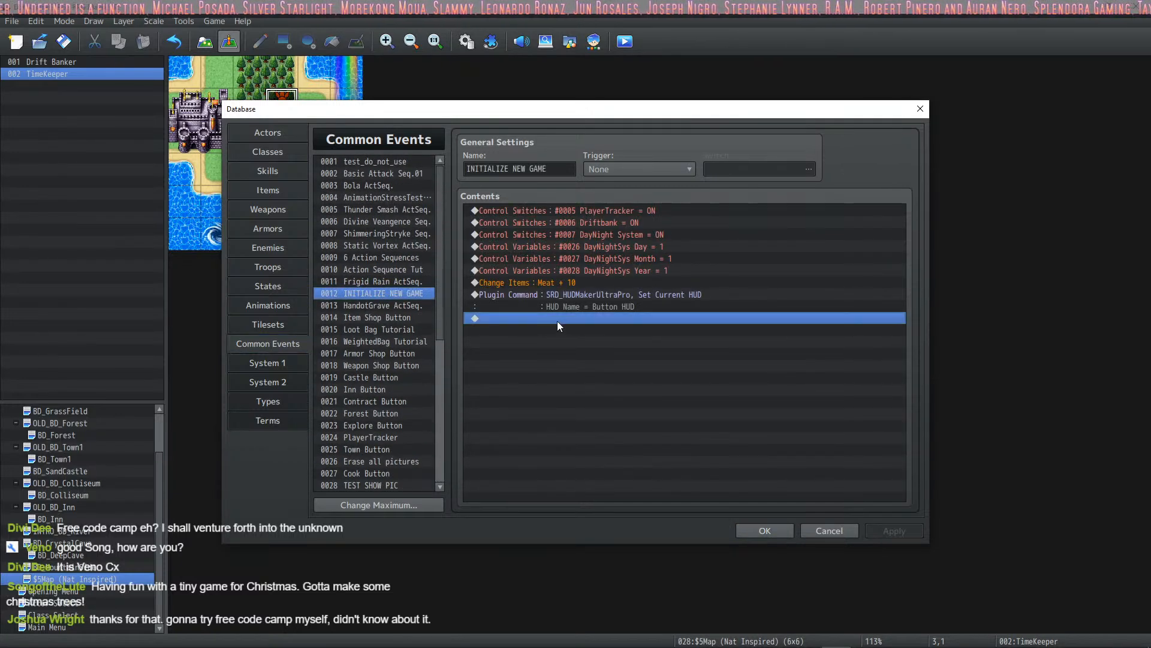
Add a Show Choices command with the choices Hard mode and EZ mode at the end of the common event.
right_click(557, 321)
left_click(574, 326)
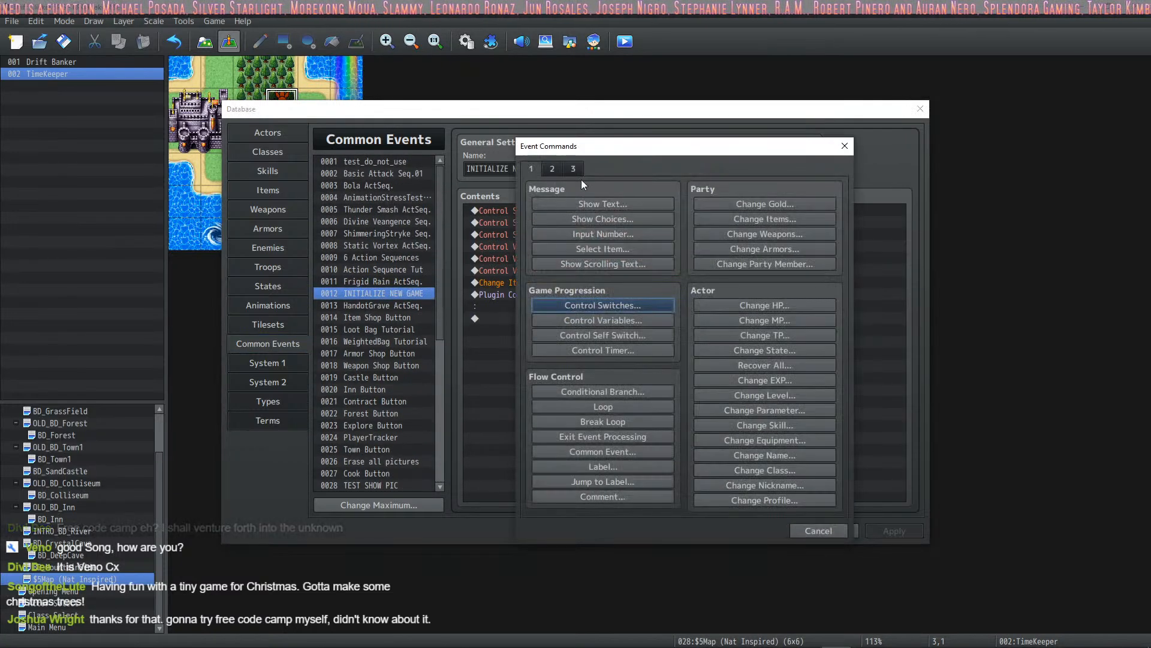
left_click(596, 219)
key("BackSpace")
key("BackSpace")
key("BackSpace")
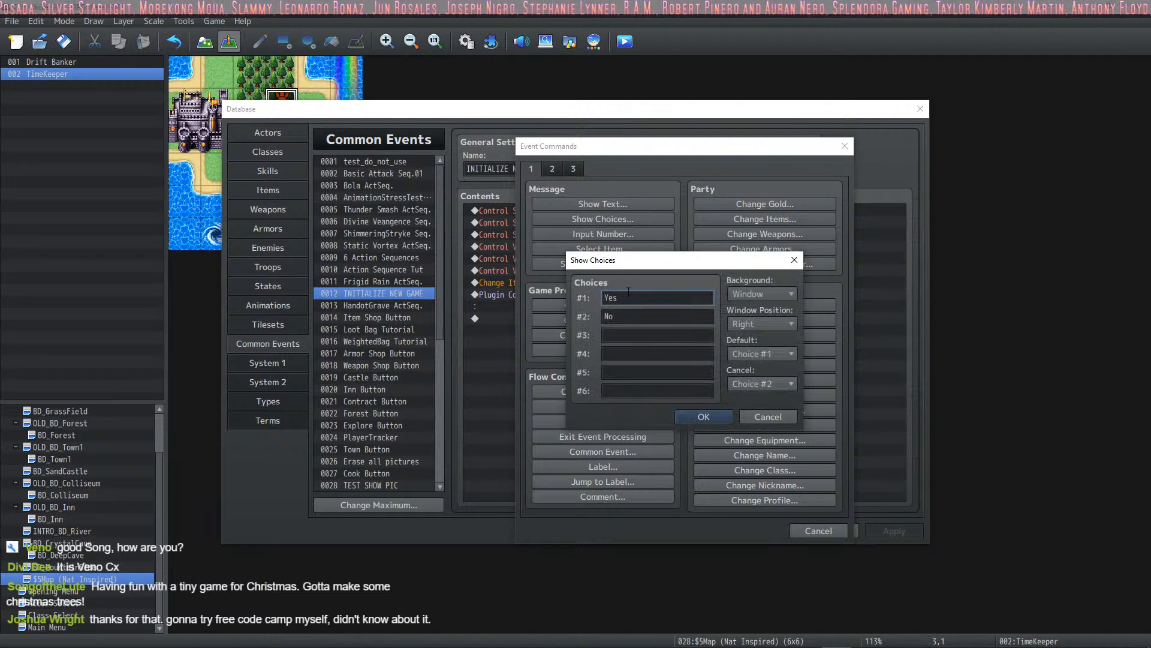
type("Hard mode")
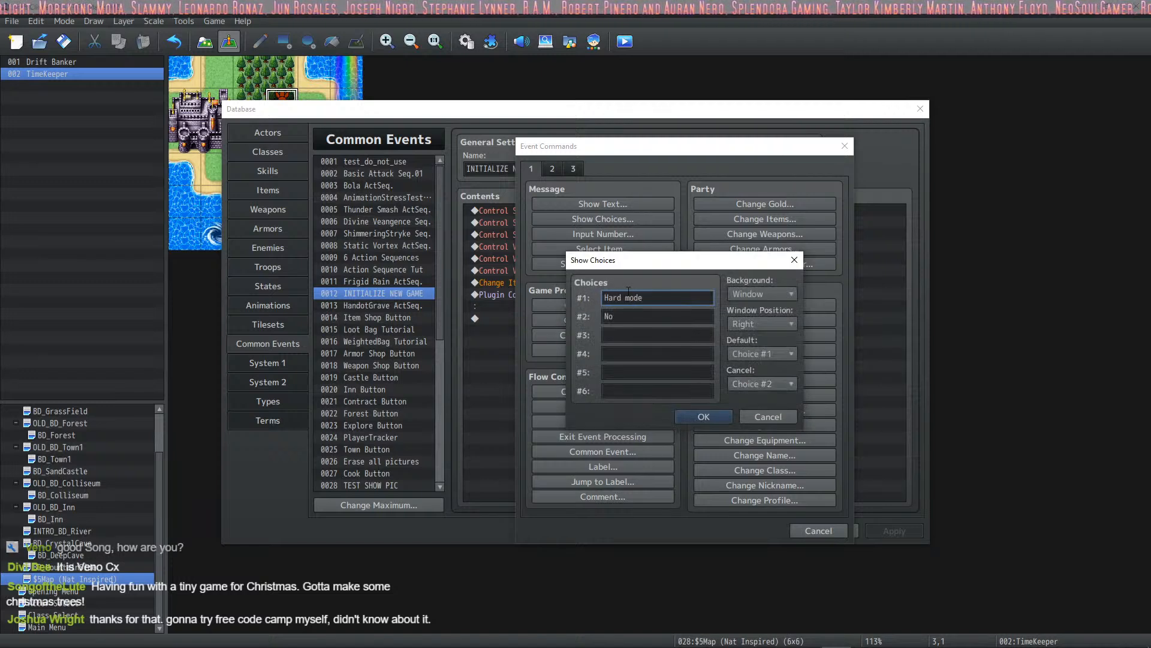
left_click(630, 312)
key("BackSpace")
key("BackSpace")
type("E")
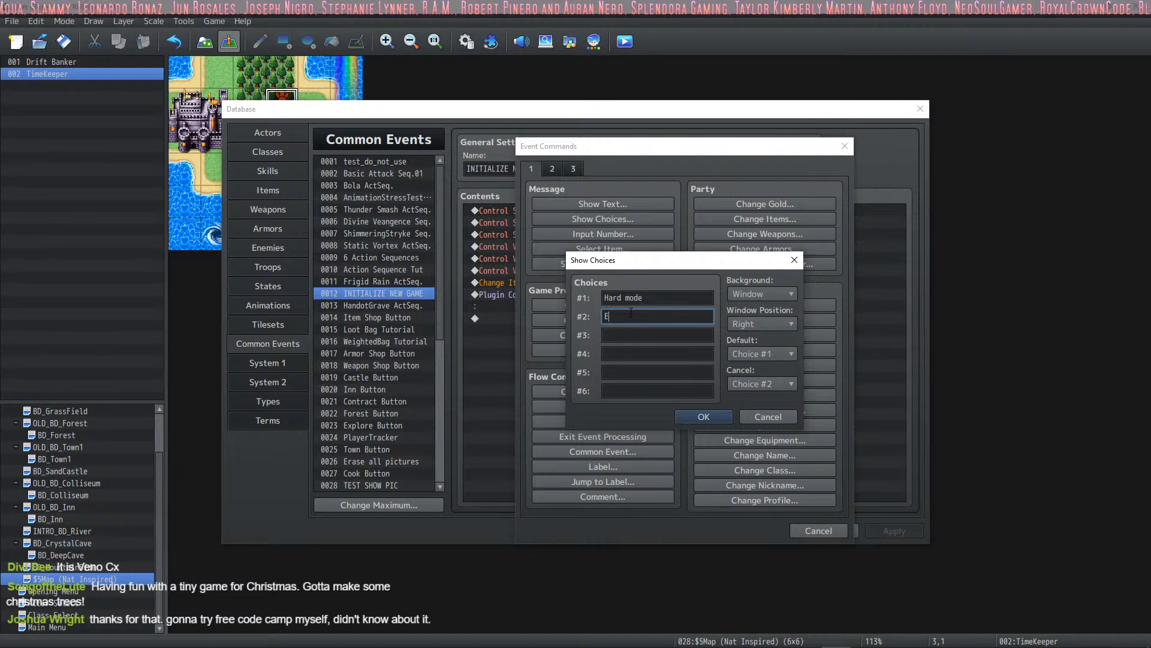
type("Z mode")
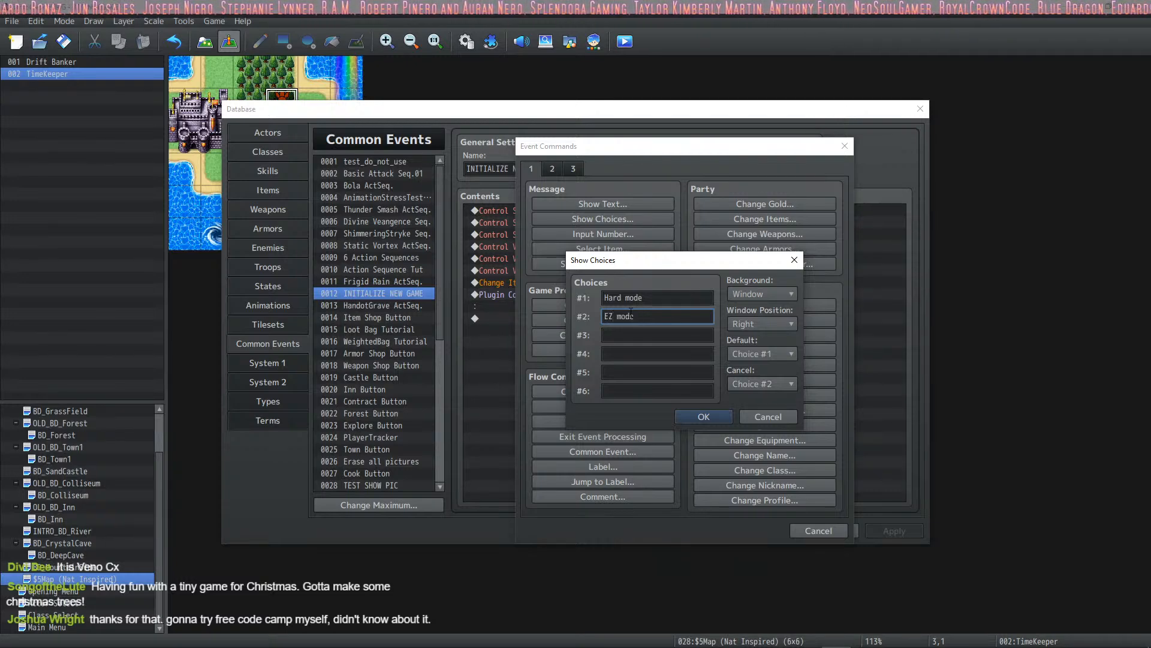
left_click(705, 414)
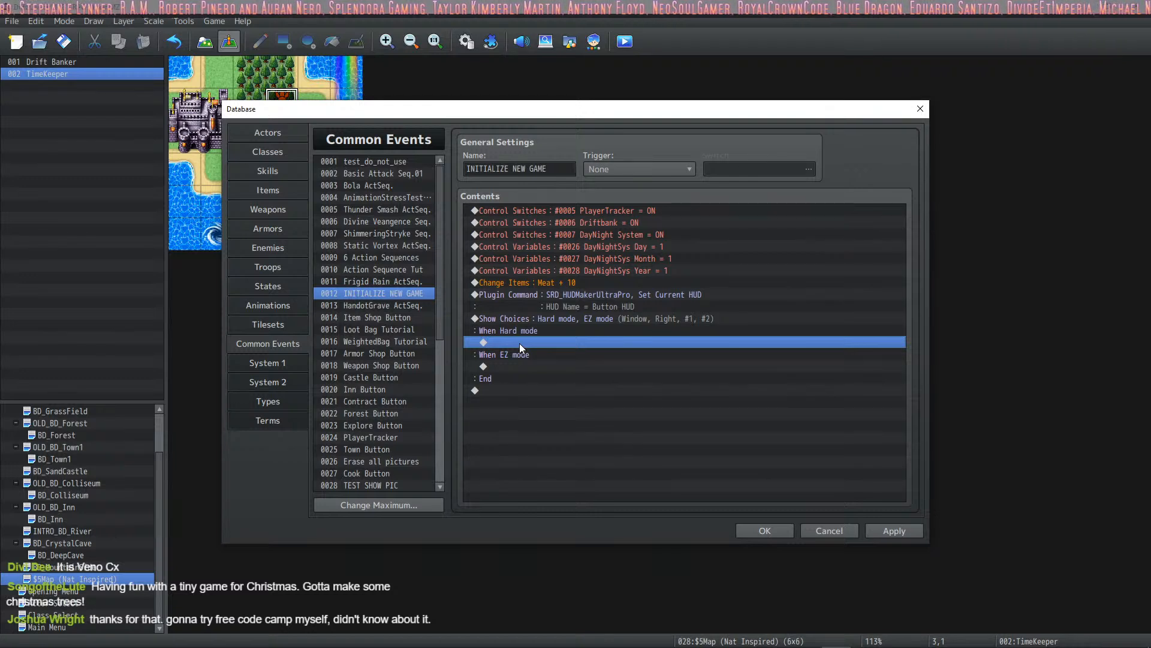
Add Streamer mode as the third option of the Show Choices command and apply the database changes.
left_click(531, 329)
right_click(526, 328)
key("Escape")
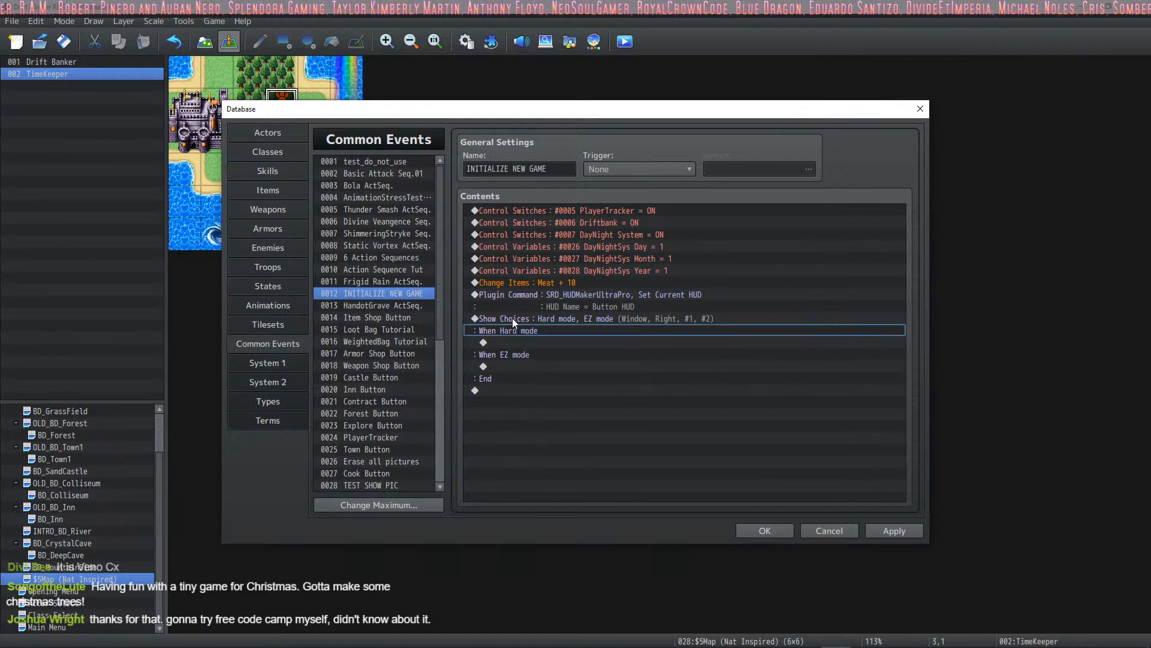
right_click(512, 318)
left_click(538, 342)
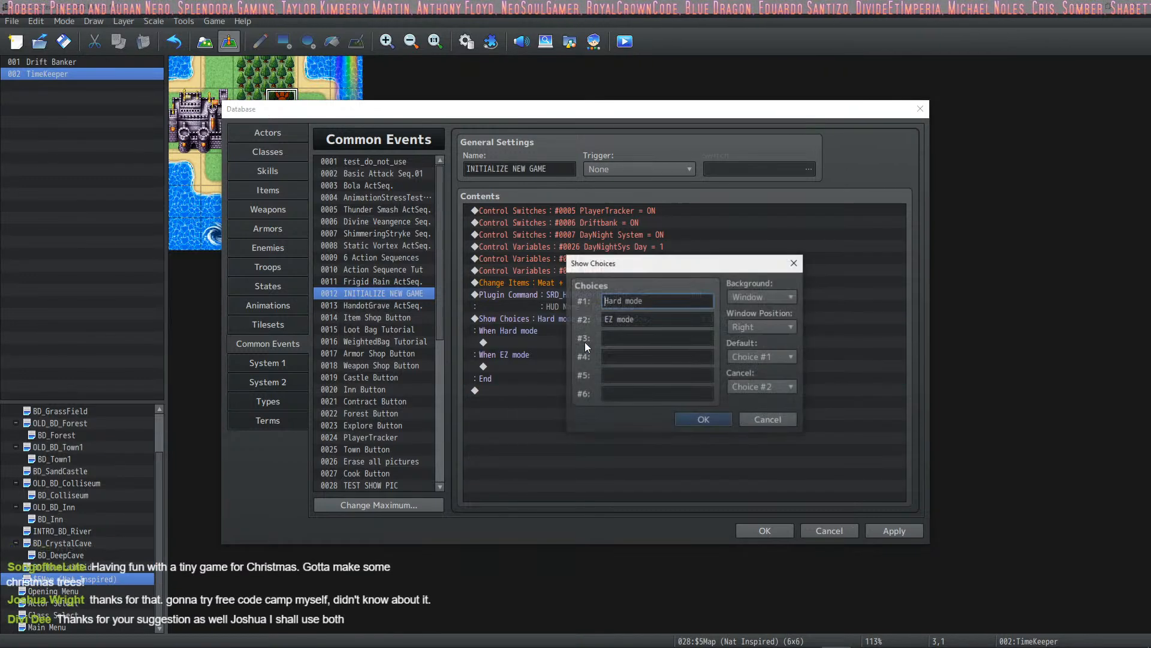
left_click(645, 324)
left_click(632, 337)
type("Stream")
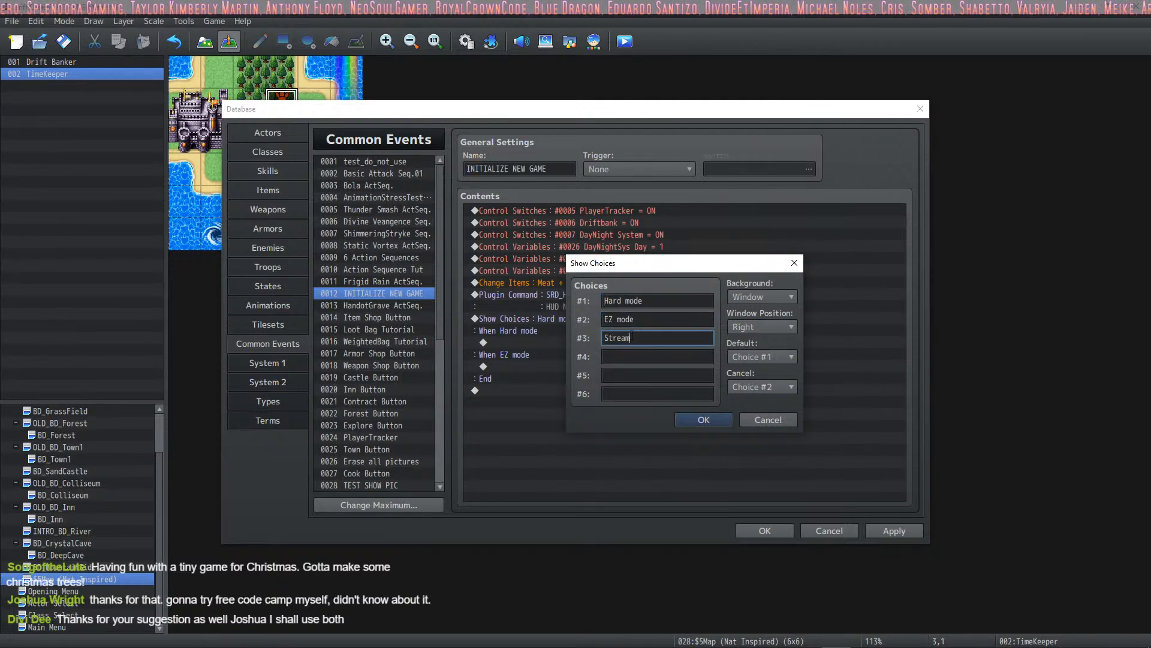
type("er mode")
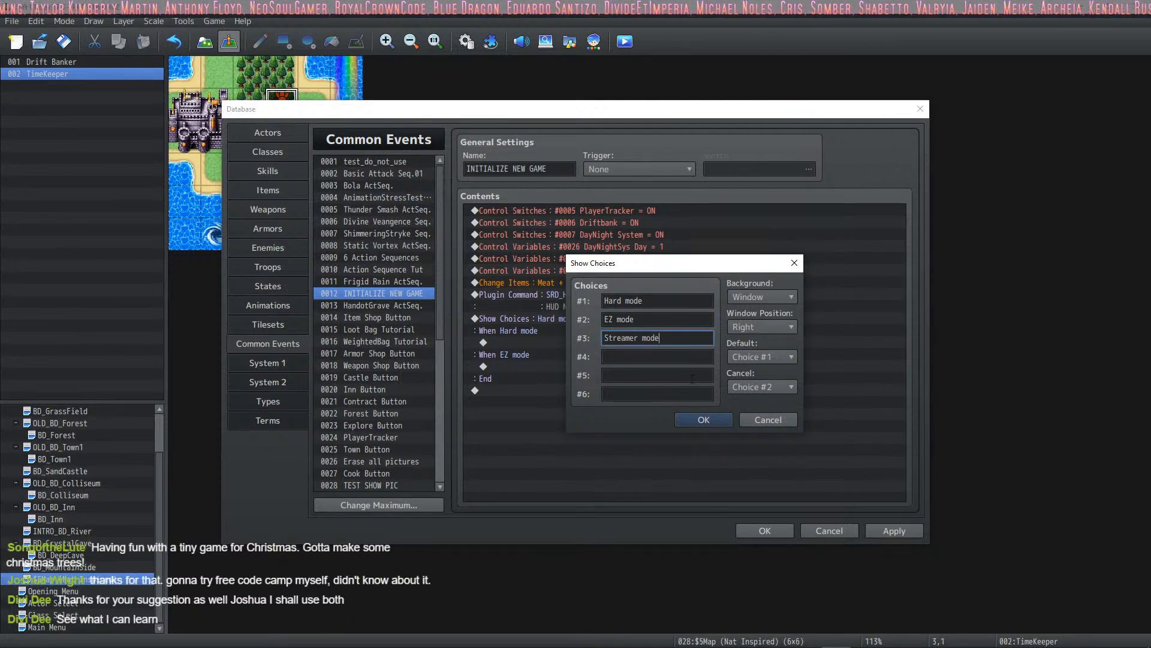
left_click(697, 420)
left_click(549, 342)
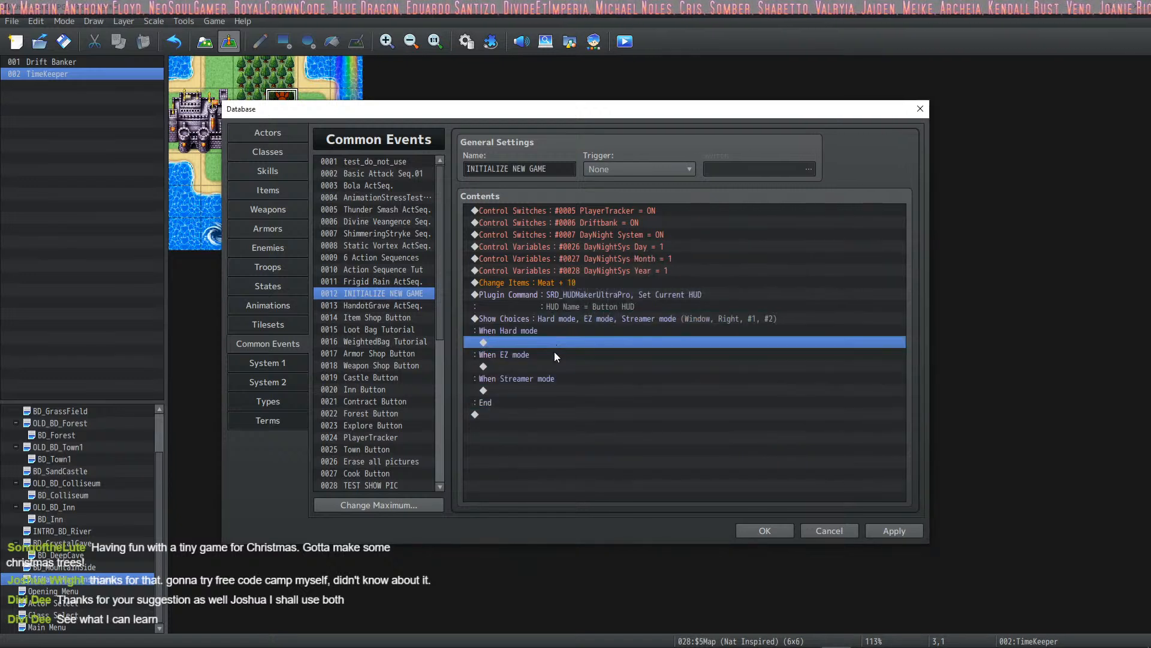
left_click(894, 531)
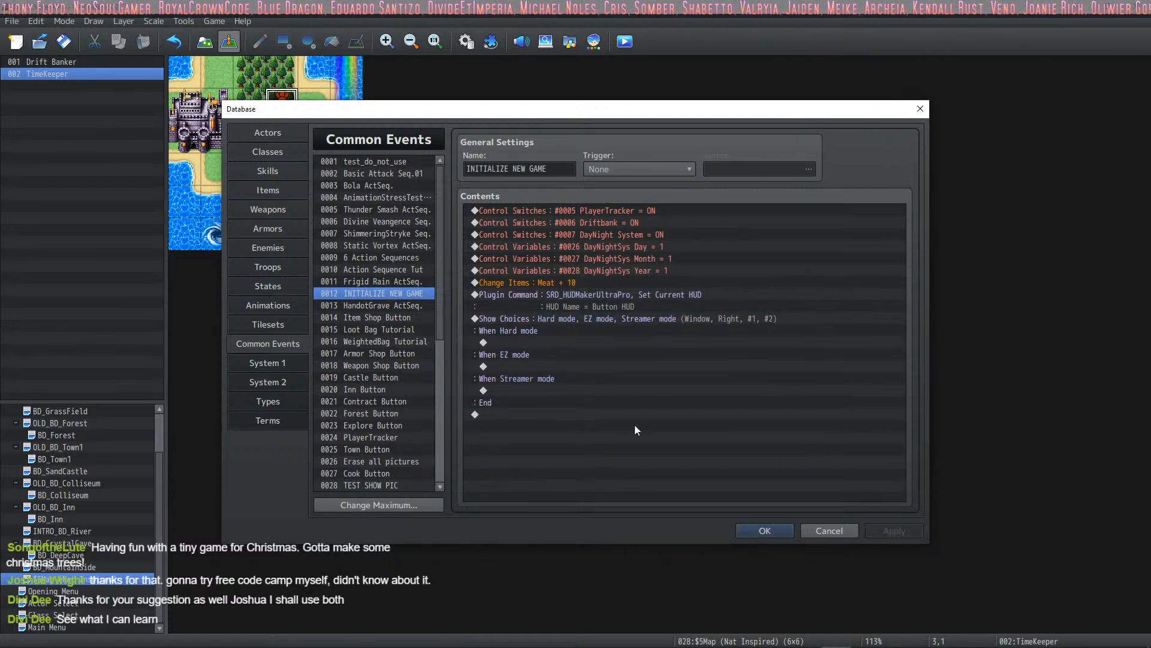
For a Control Variables command inside the Hard mode branch, choose variable 0029 and name it Difficulty Mode.
left_click(531, 341)
right_click(532, 339)
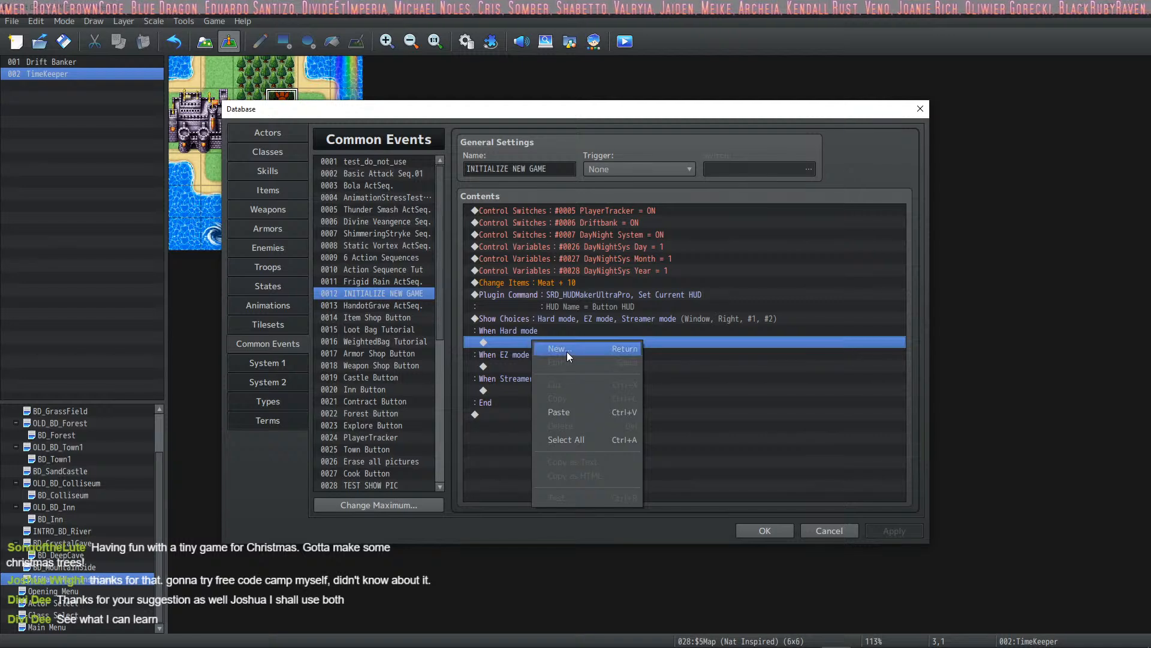
left_click(569, 349)
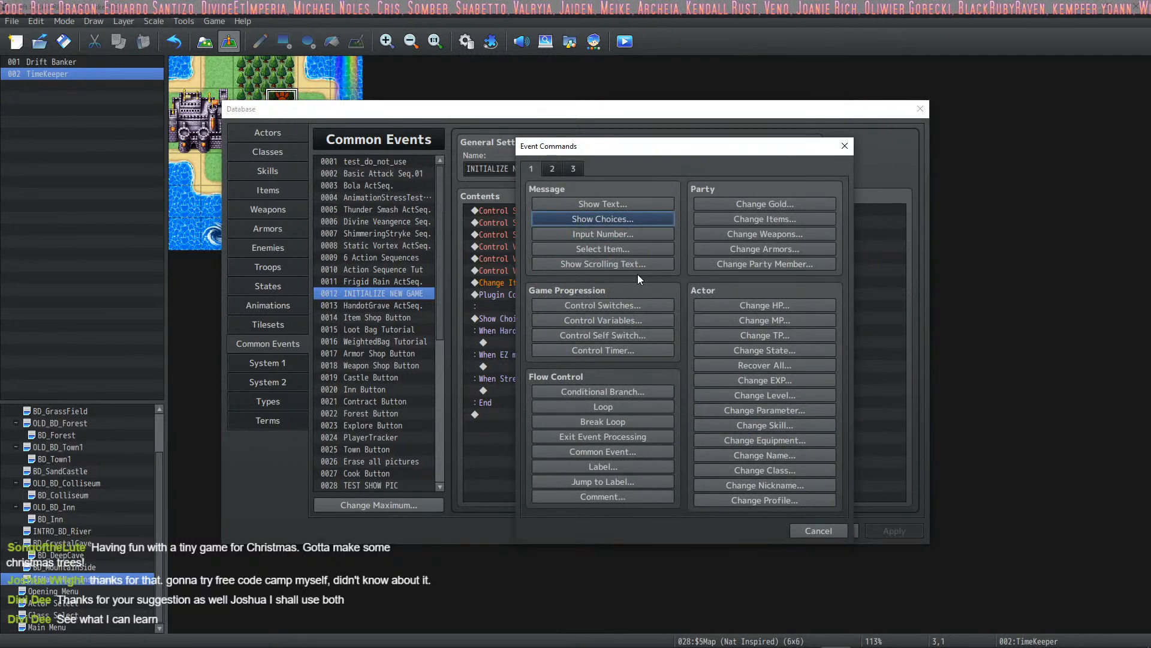
left_click(627, 323)
left_click(699, 258)
left_click(743, 310)
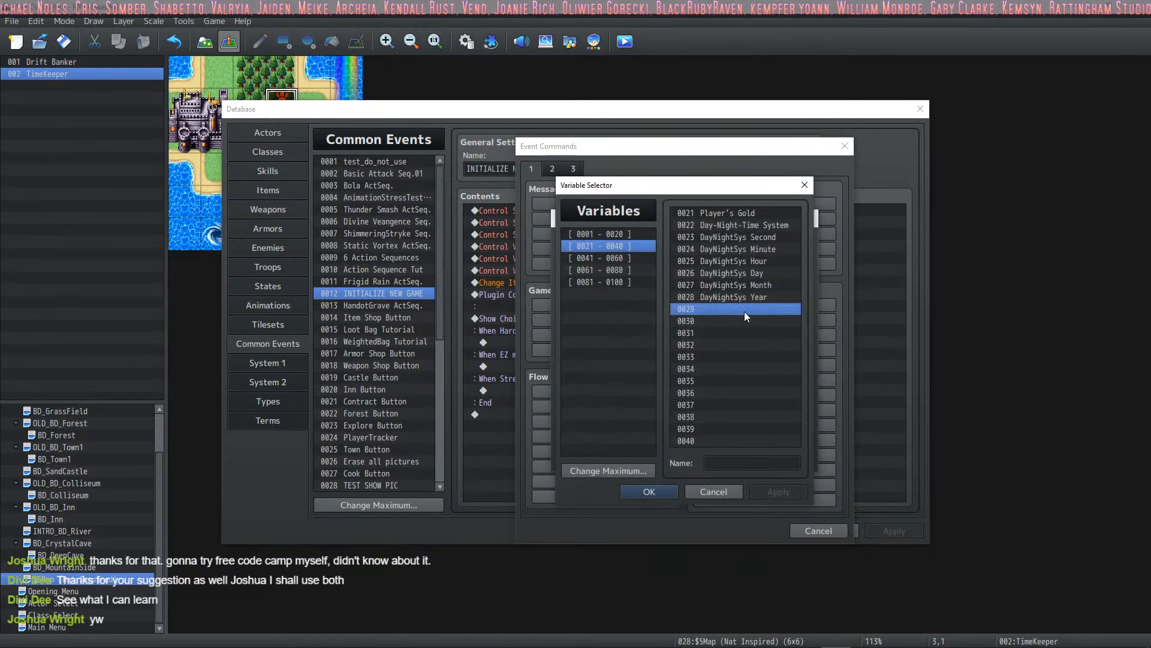
left_click(728, 464)
type("Difficu")
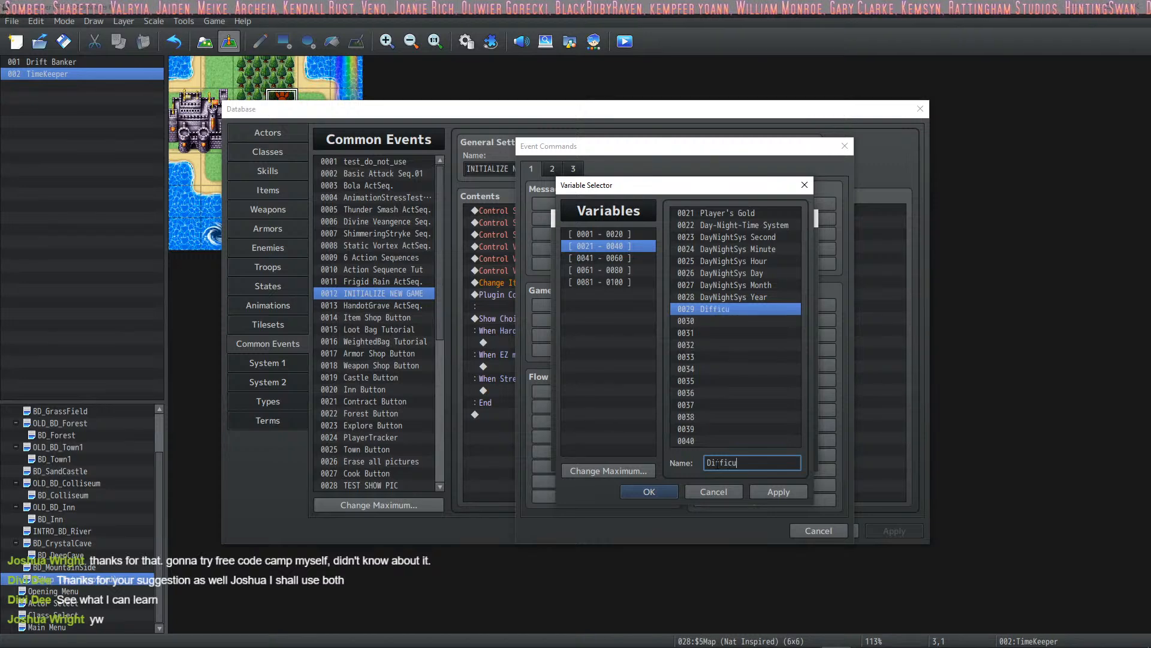
type("lty Mode")
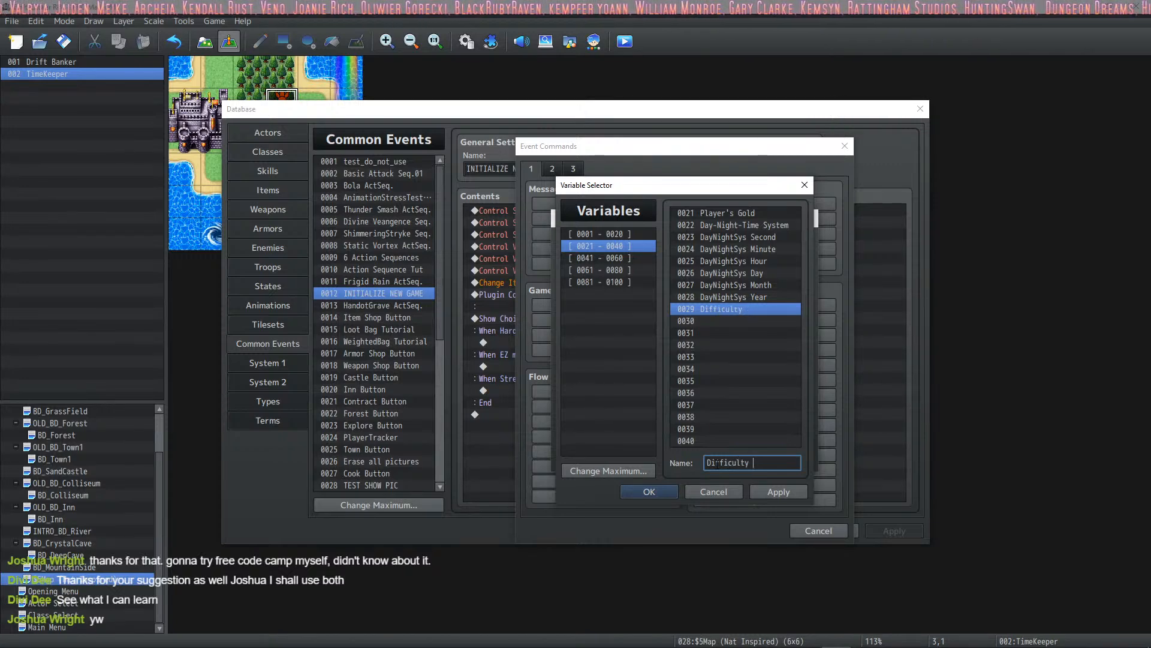
left_click(651, 489)
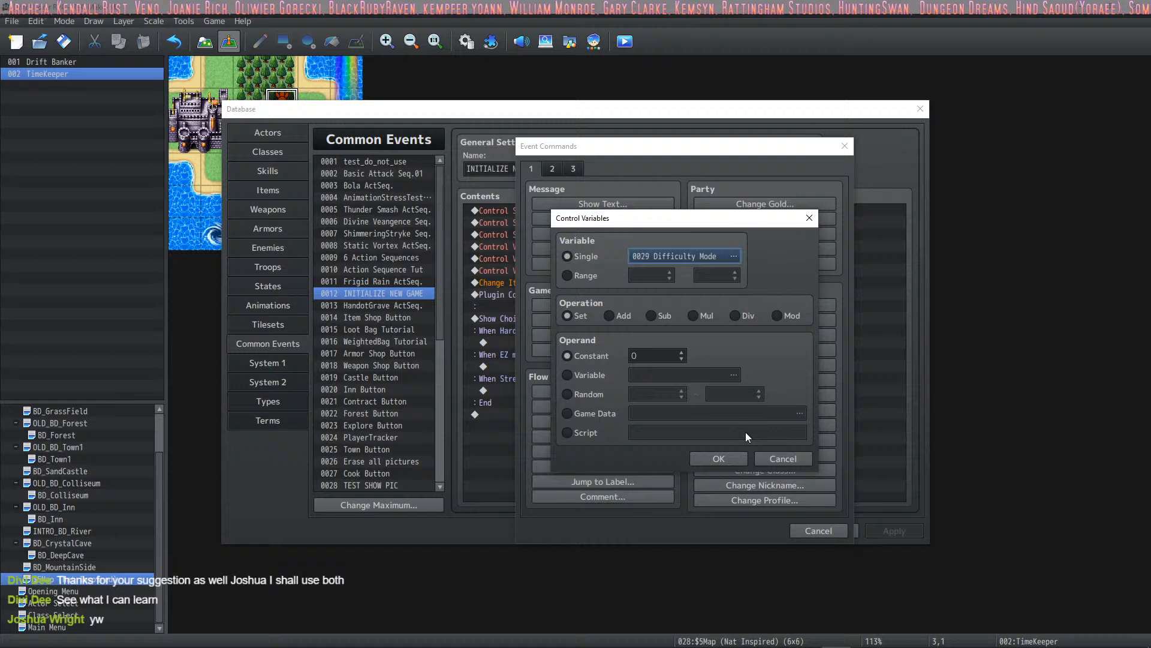
Set the Hard mode branch's Difficulty Mode variable to the constant 3 and insert the command.
double_click(644, 358)
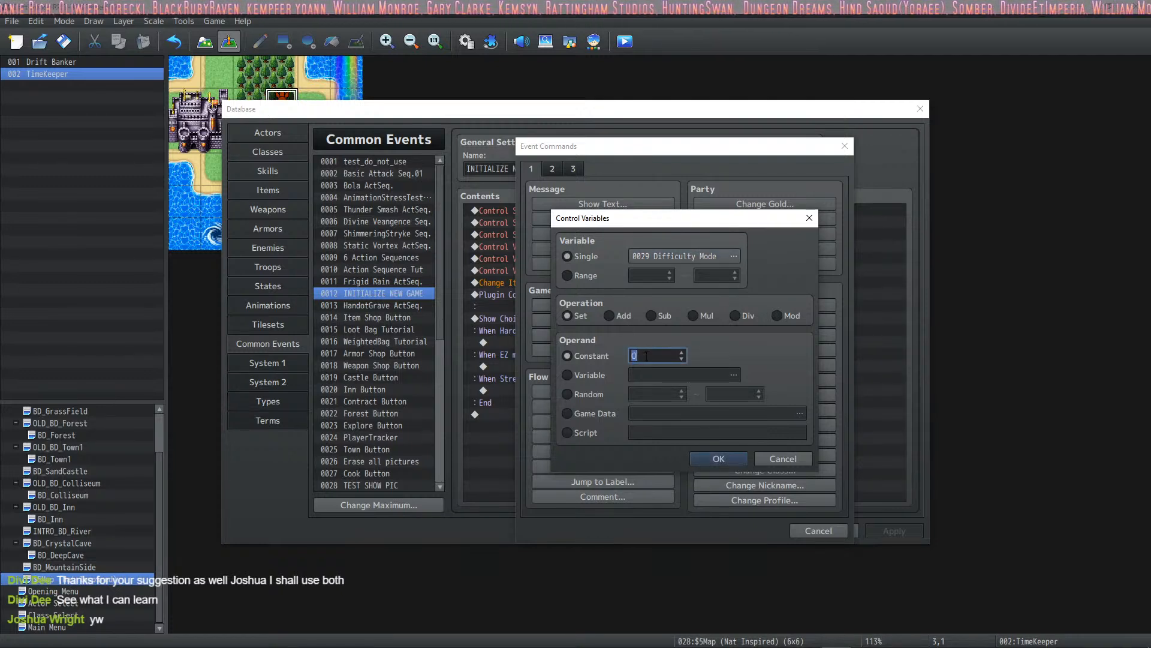
type("3")
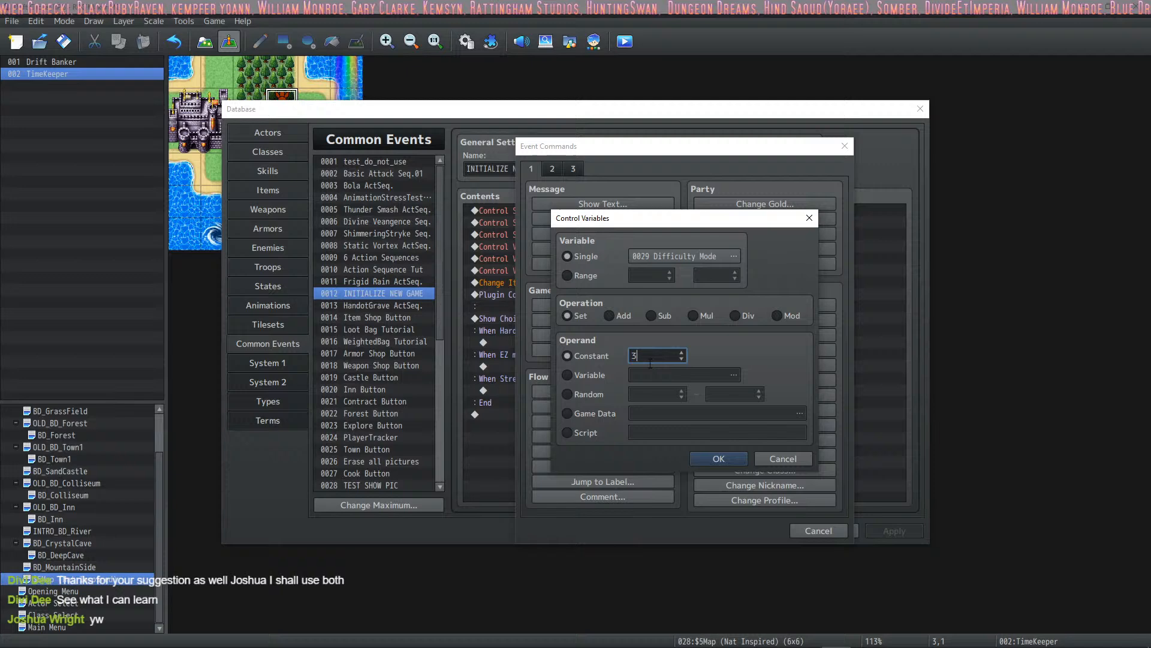
left_click(711, 458)
Copy the Difficulty Mode command into the EZ mode branch and set its constant to 2.
left_click(576, 344)
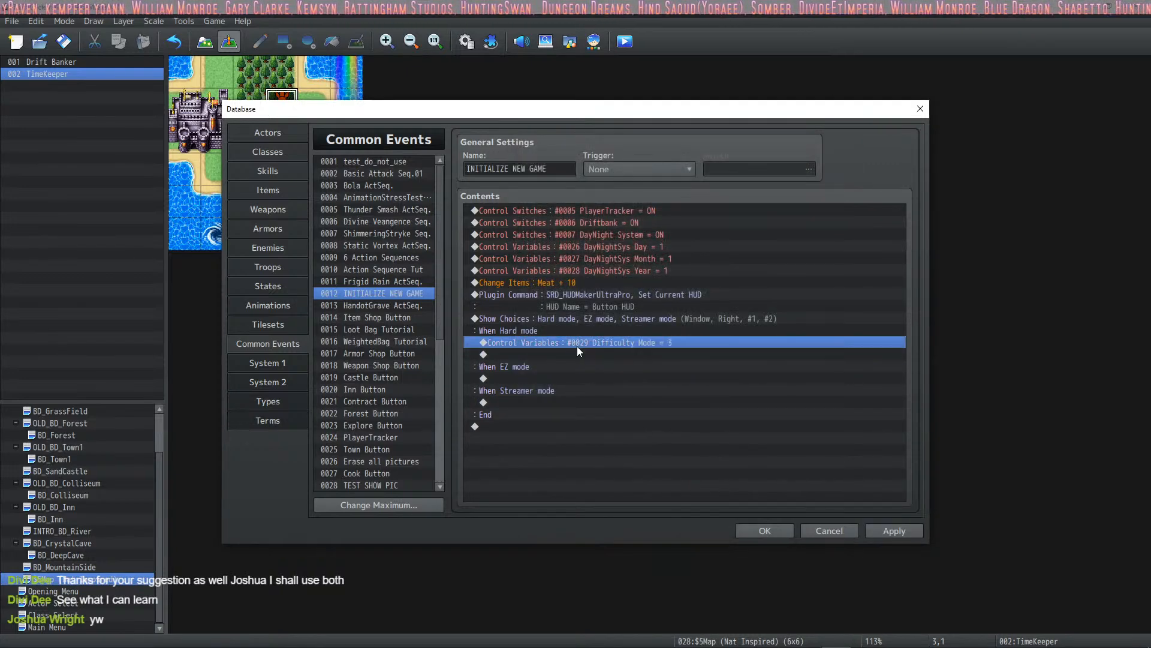
left_click(580, 375)
key("ctrl+v")
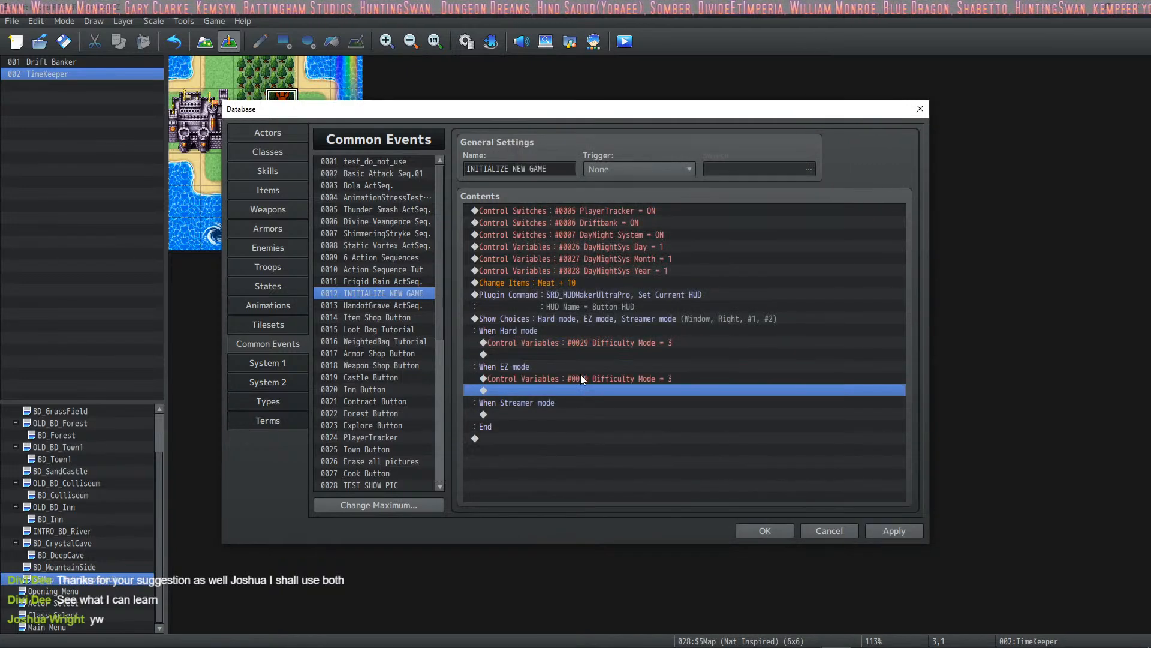
left_click(603, 377)
double_click(631, 379)
type("2")
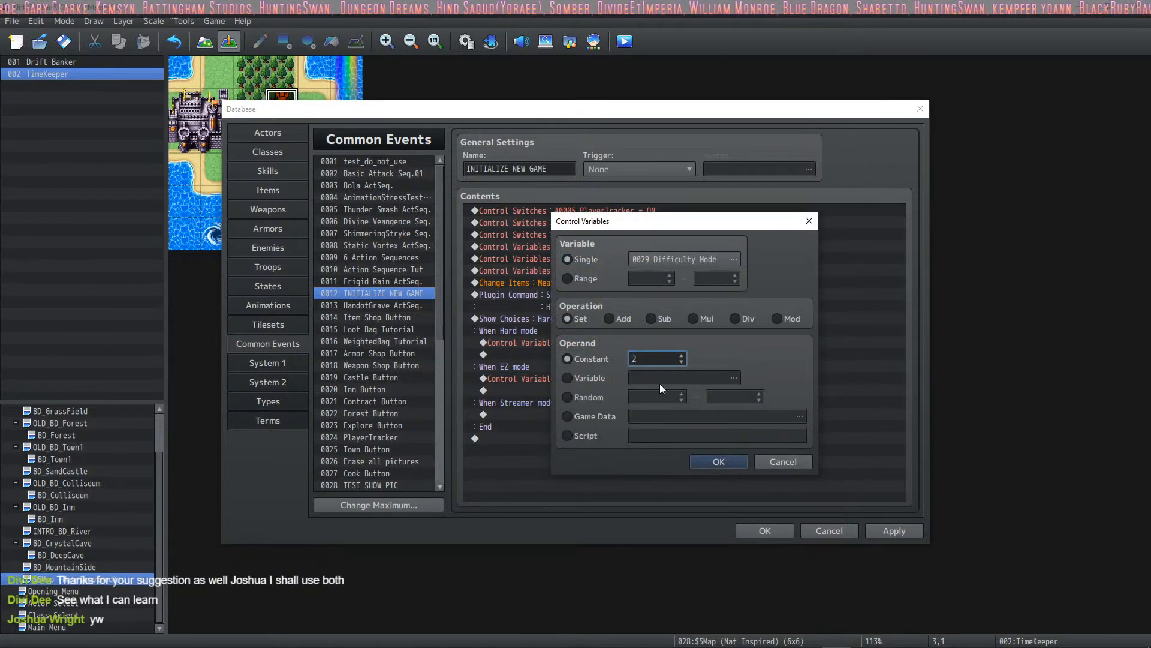
left_click(705, 461)
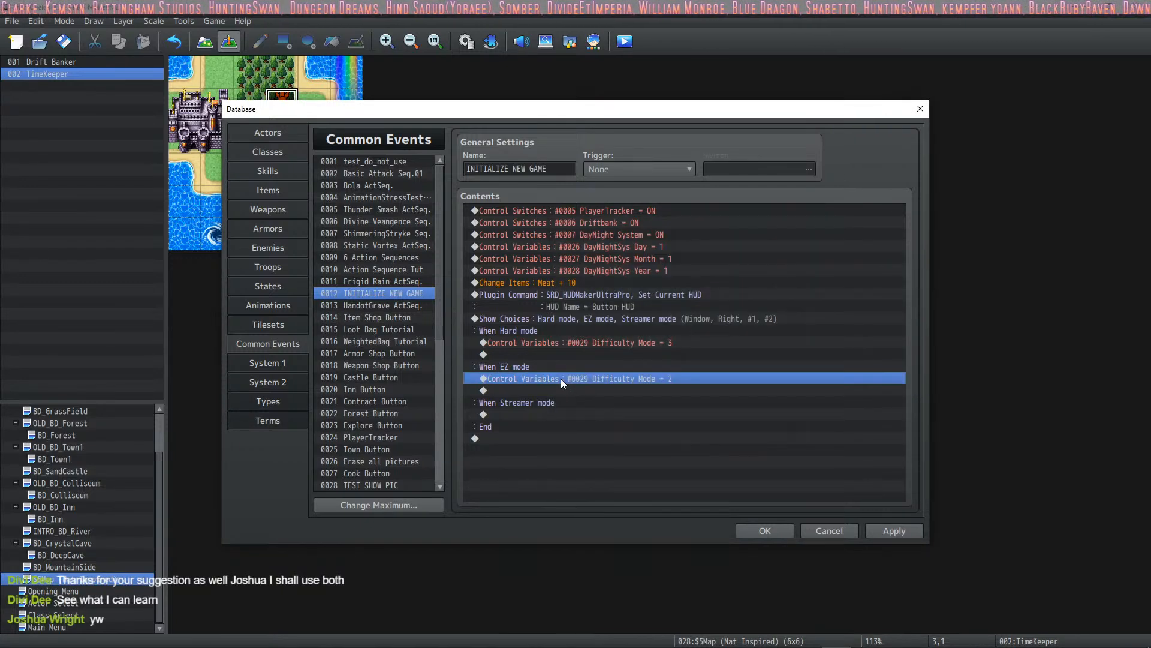
Copy the Difficulty Mode command into the Streamer mode branch and set its constant to 1.
left_click(606, 414)
key("ctrl+v")
left_click(621, 413)
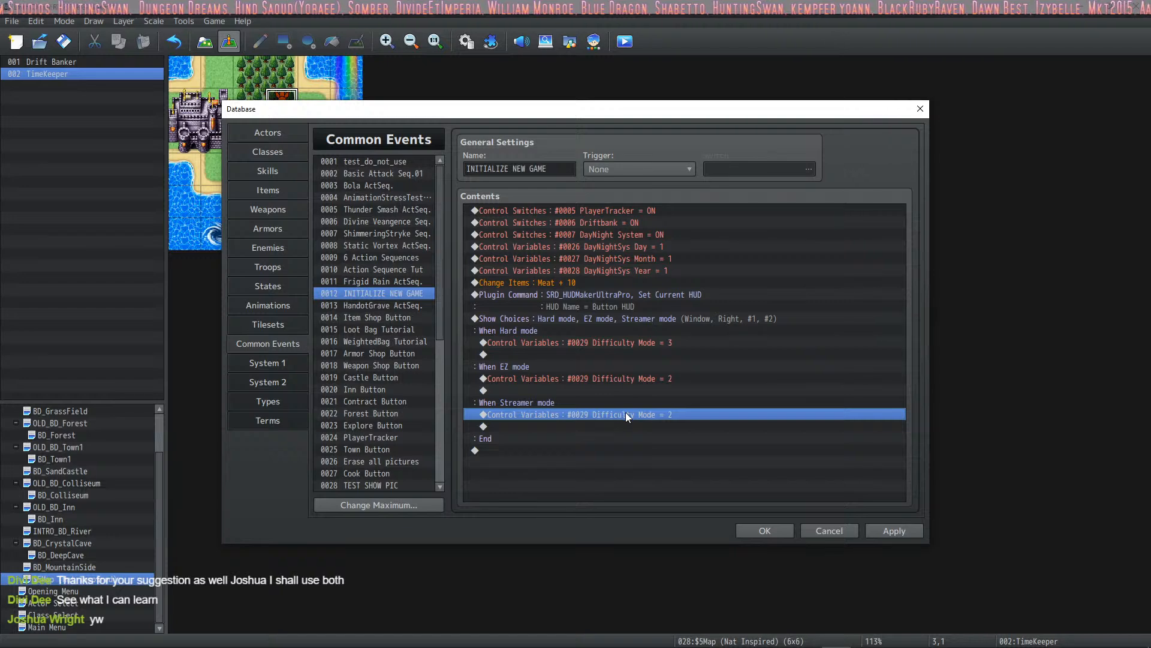
double_click(627, 413)
type("1")
left_click(705, 460)
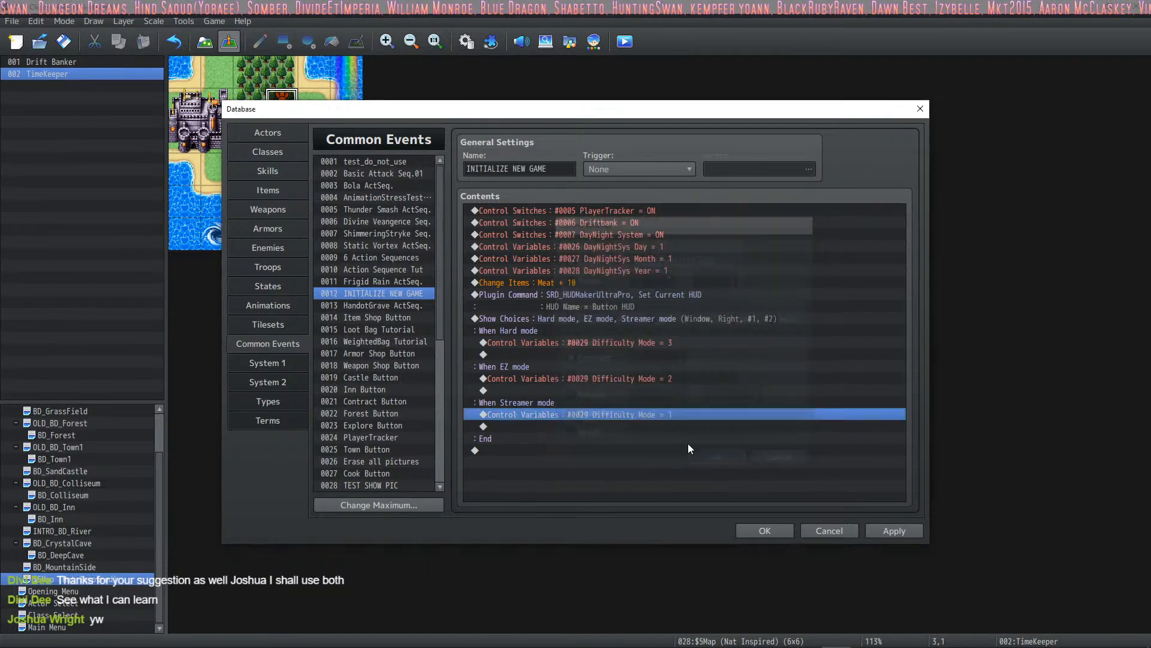
Set the Show Choices command's cancel behaviour to Disallow, apply the change and close the database.
left_click(646, 318)
right_click(646, 318)
left_click(676, 342)
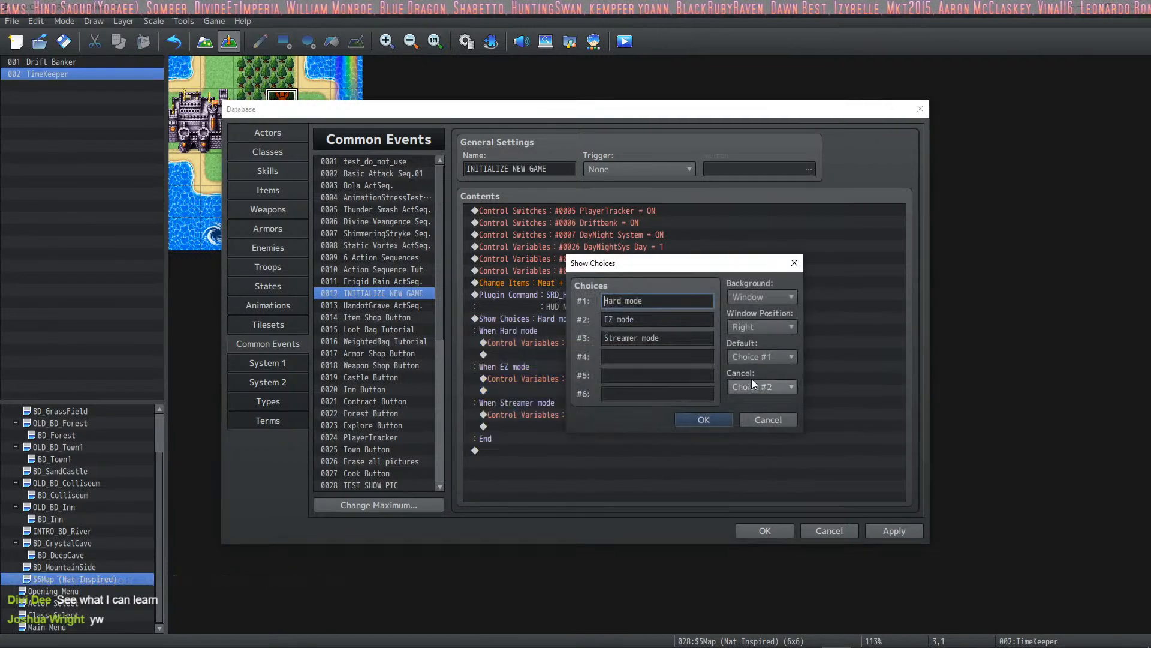
left_click(770, 387)
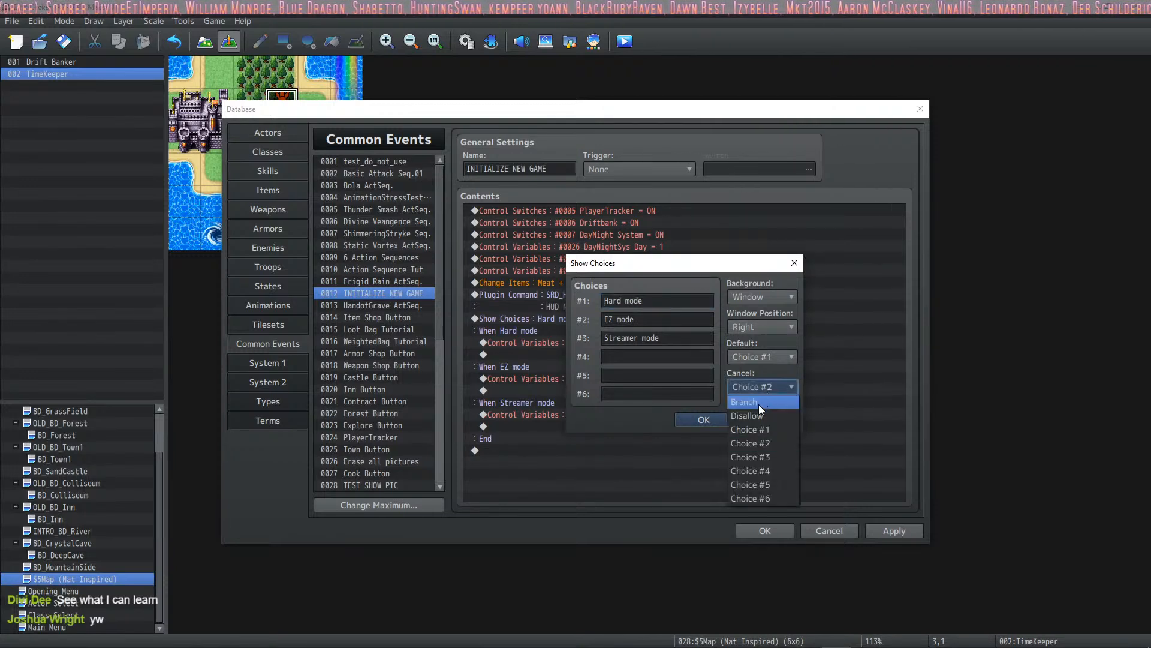
left_click(759, 406)
left_click(694, 422)
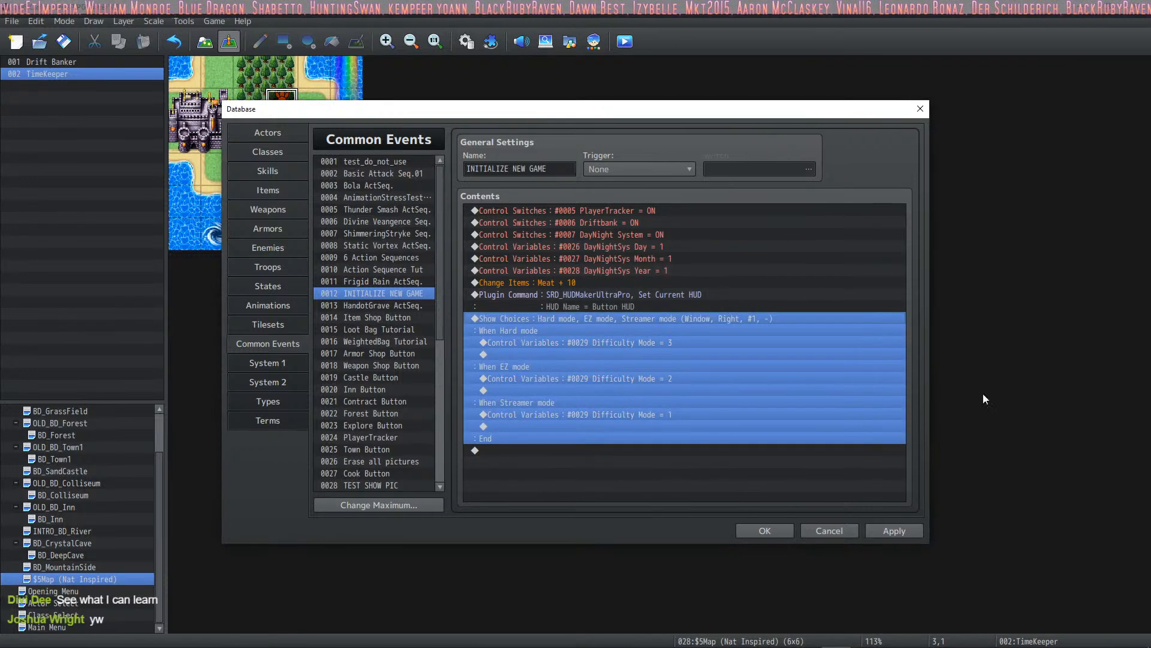
left_click(912, 538)
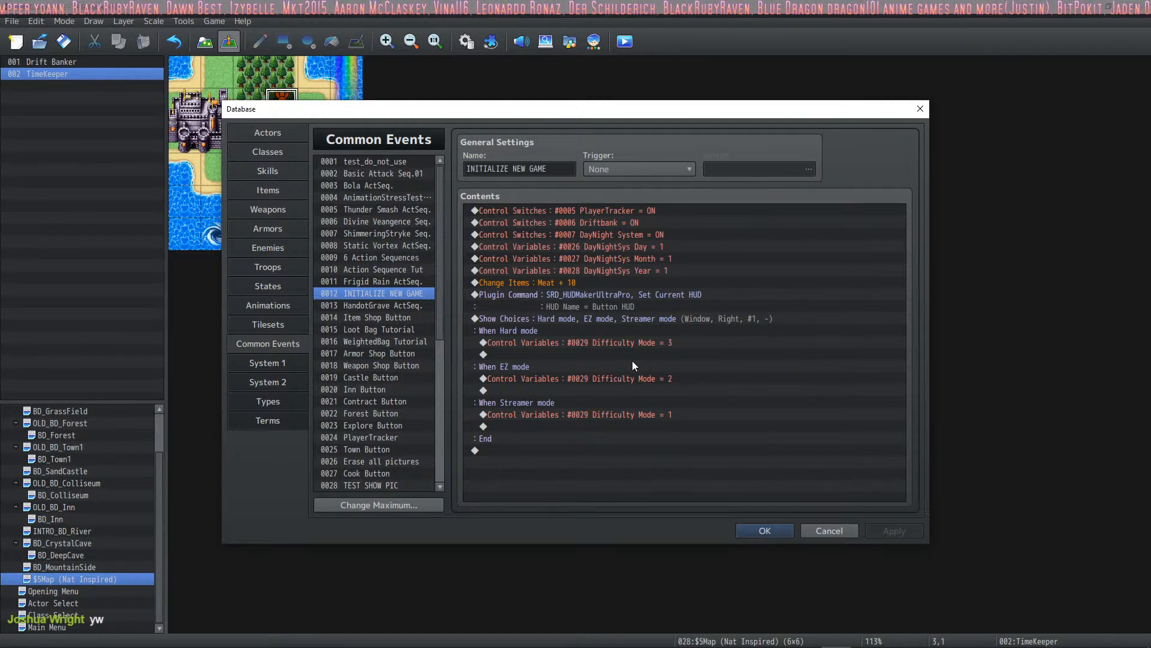
left_click(669, 414)
left_click(578, 354)
left_click(584, 321)
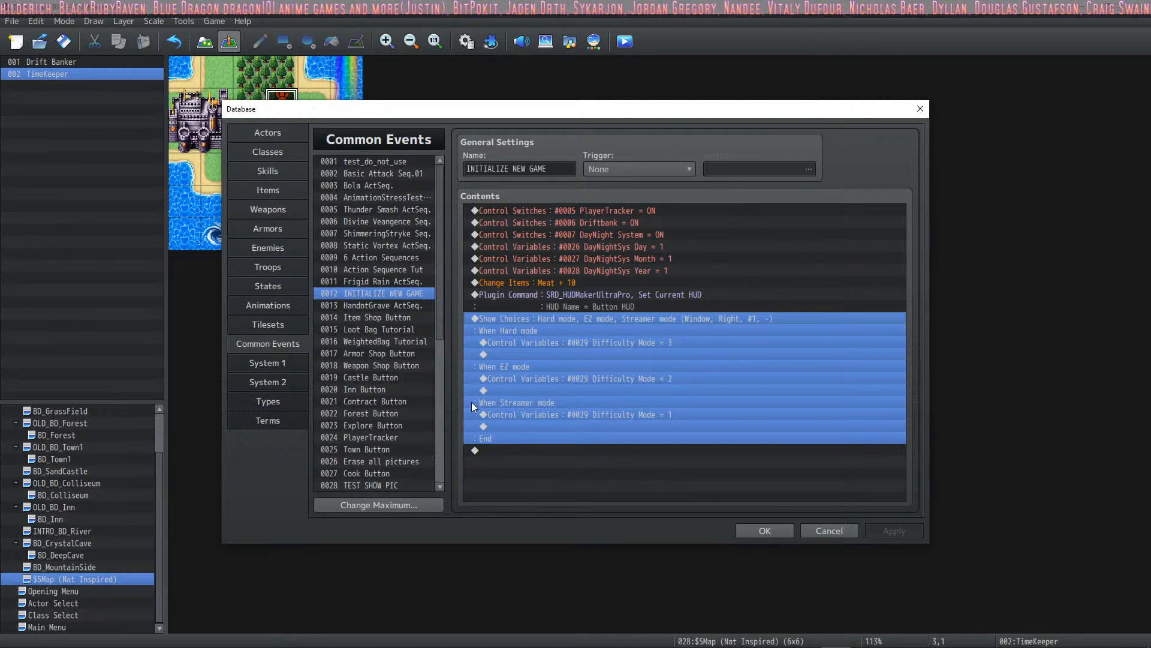
left_click(750, 530)
At the end of the TimeKeeper event's commands, start a Conditional Branch that checks variable 0029 Difficulty Mode.
double_click(292, 109)
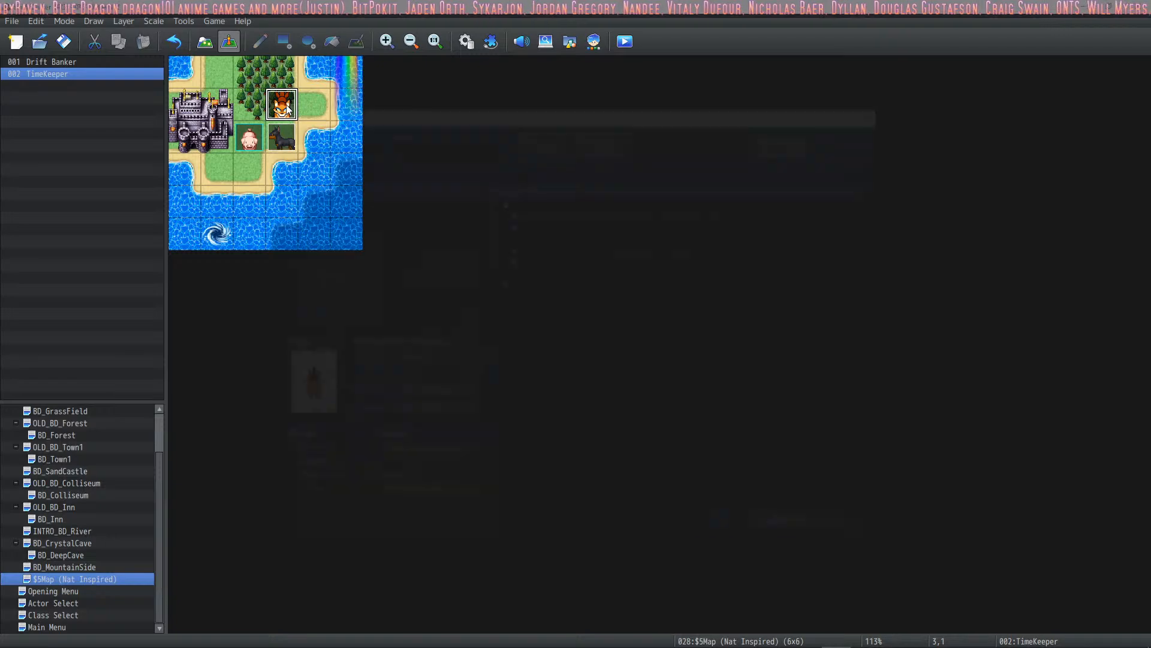
right_click(540, 288)
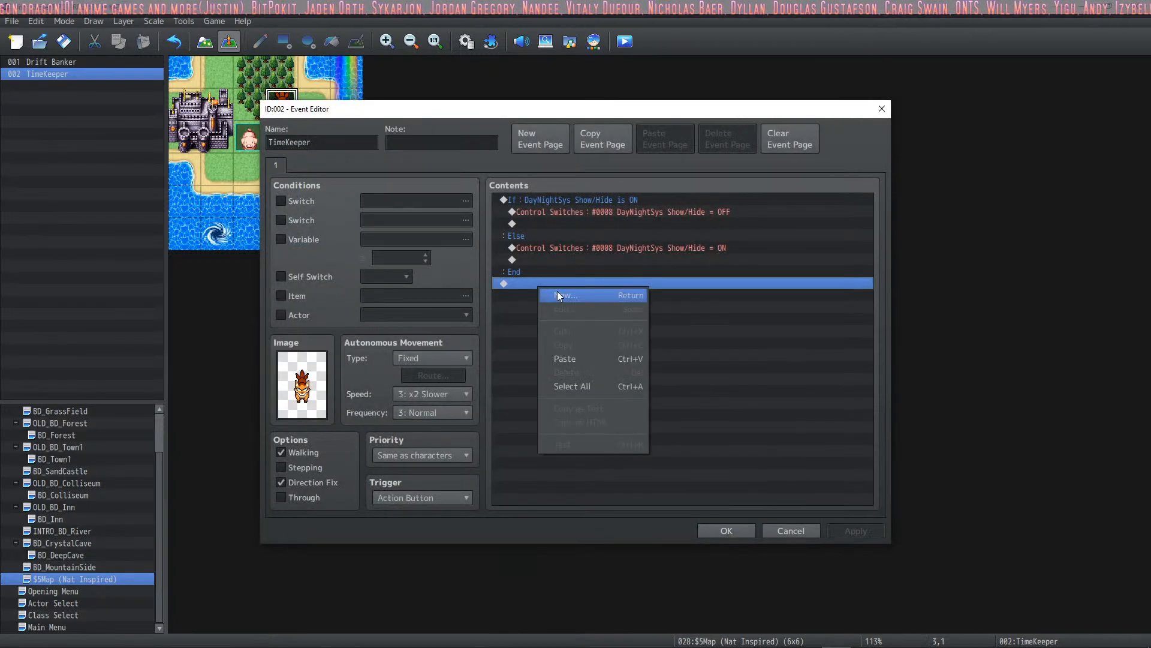
left_click(564, 294)
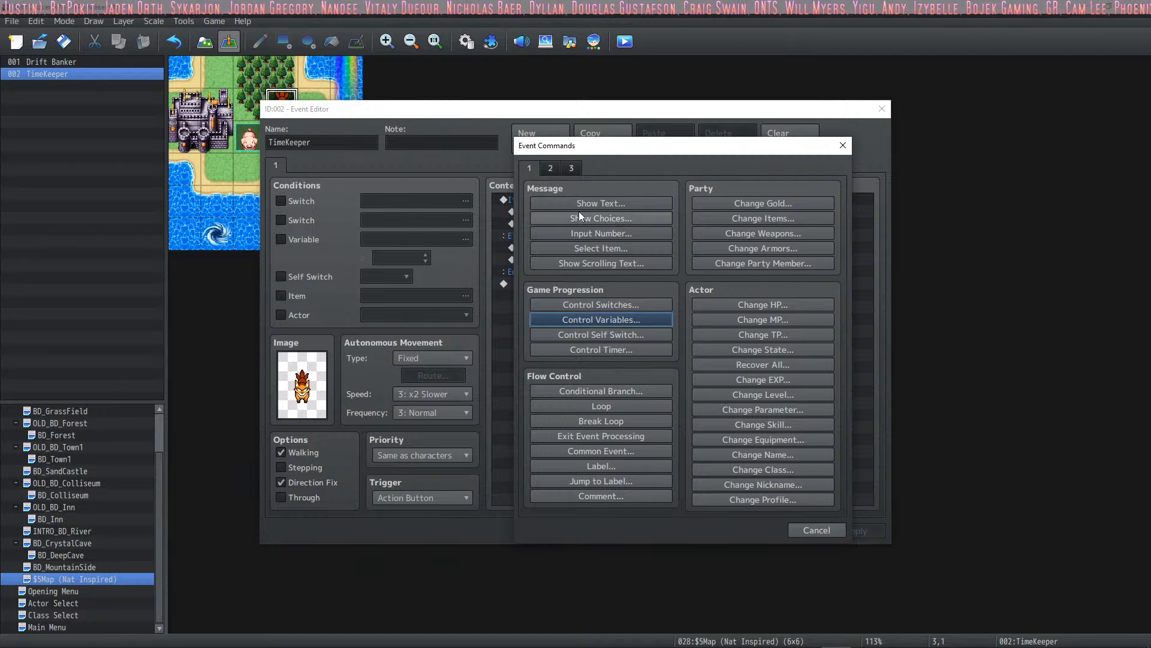
left_click(551, 168)
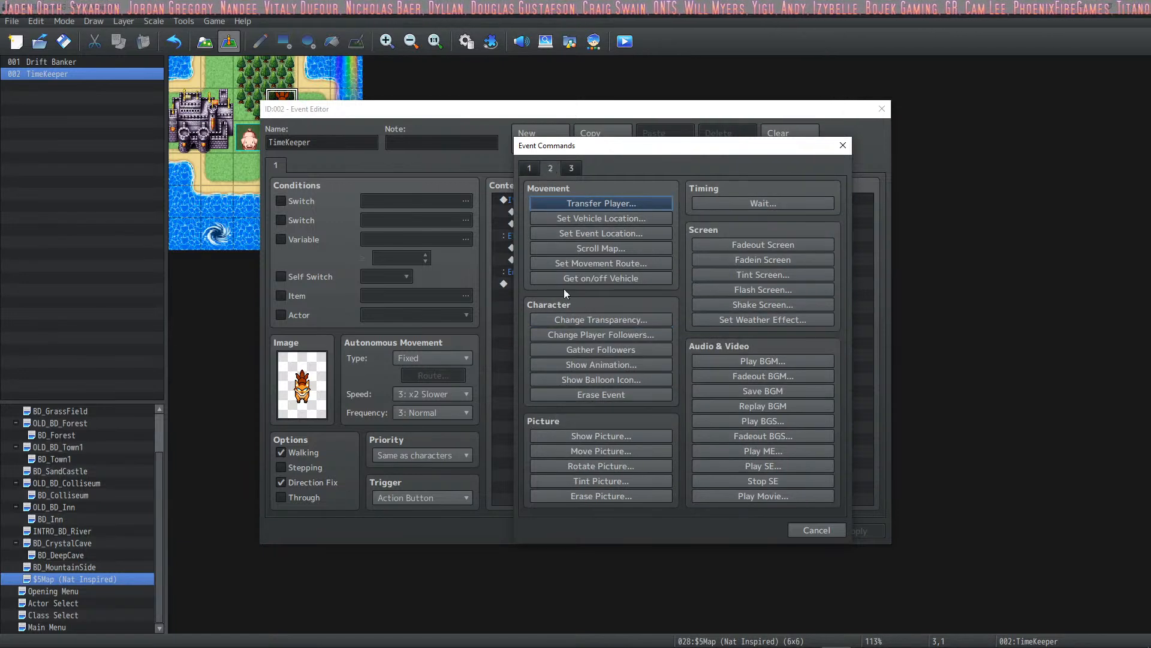
left_click(529, 168)
left_click(606, 390)
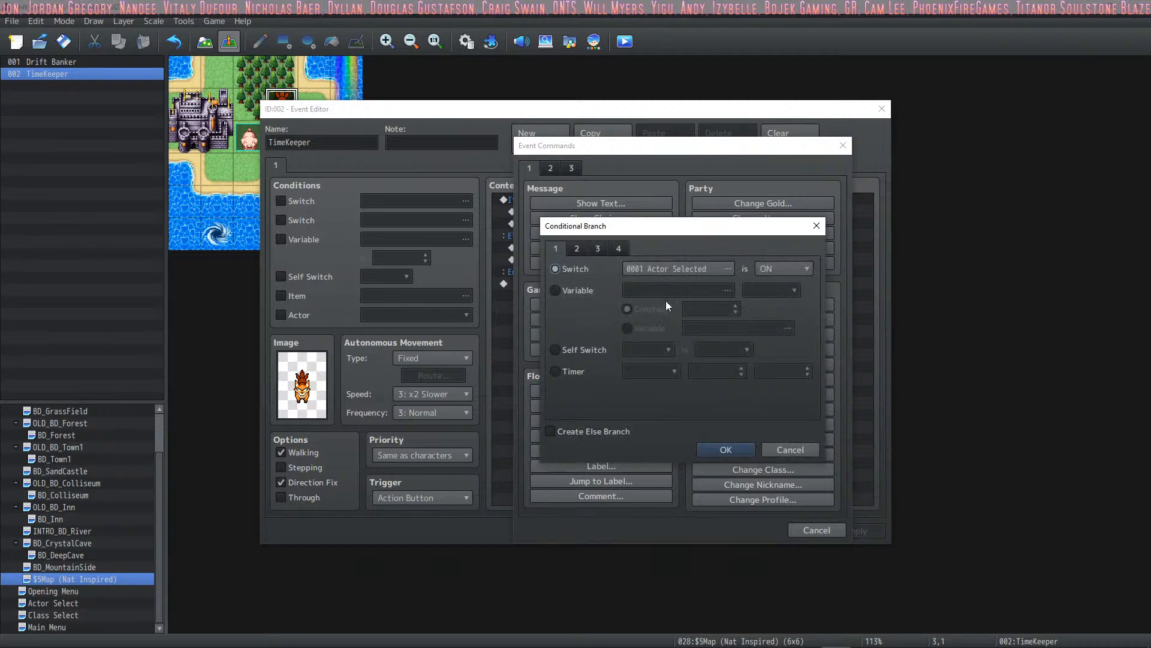
left_click(585, 291)
left_click(668, 293)
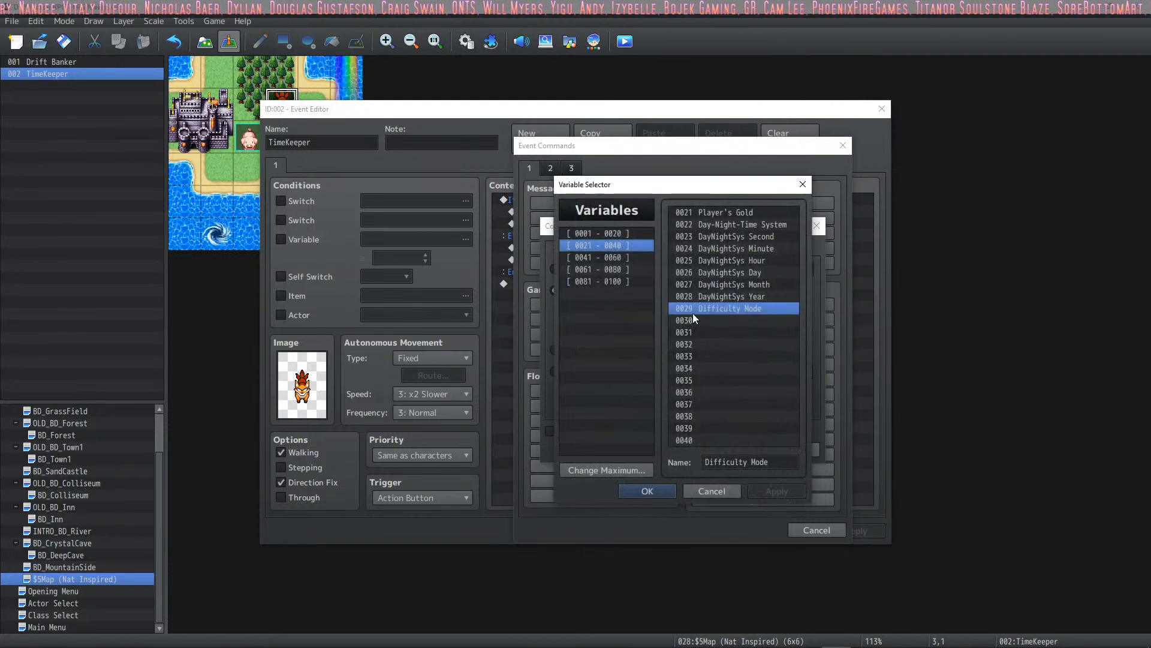
left_click(649, 491)
Make the condition equal to the constant 3, include an Else branch and insert the command.
double_click(698, 309)
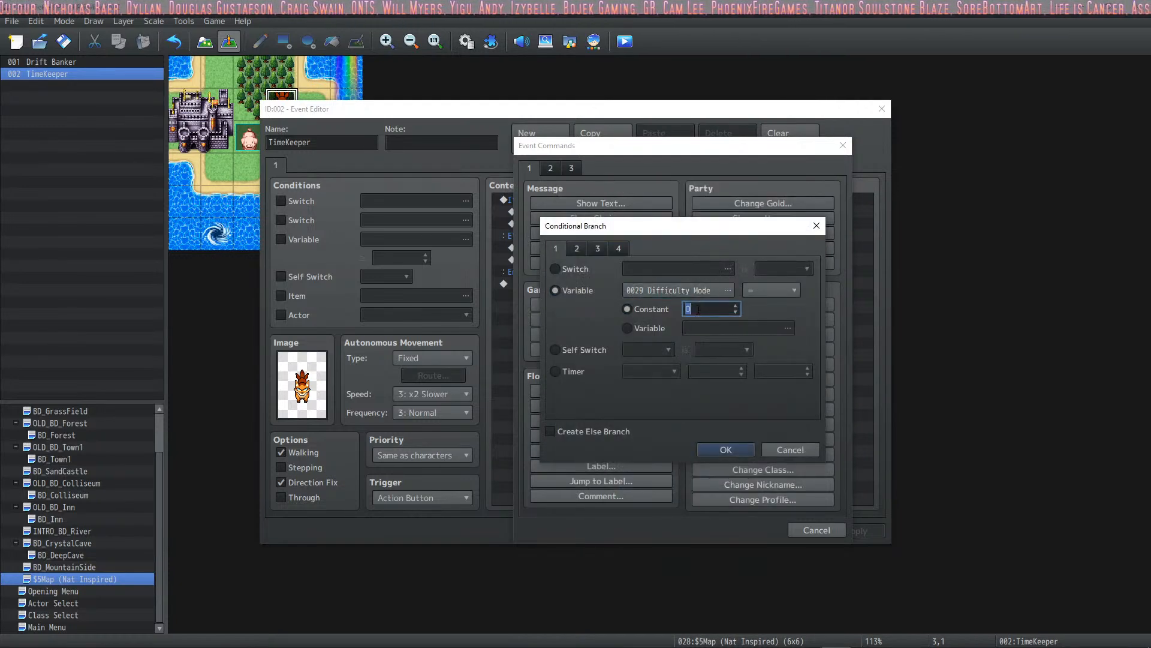
type("3")
left_click(592, 432)
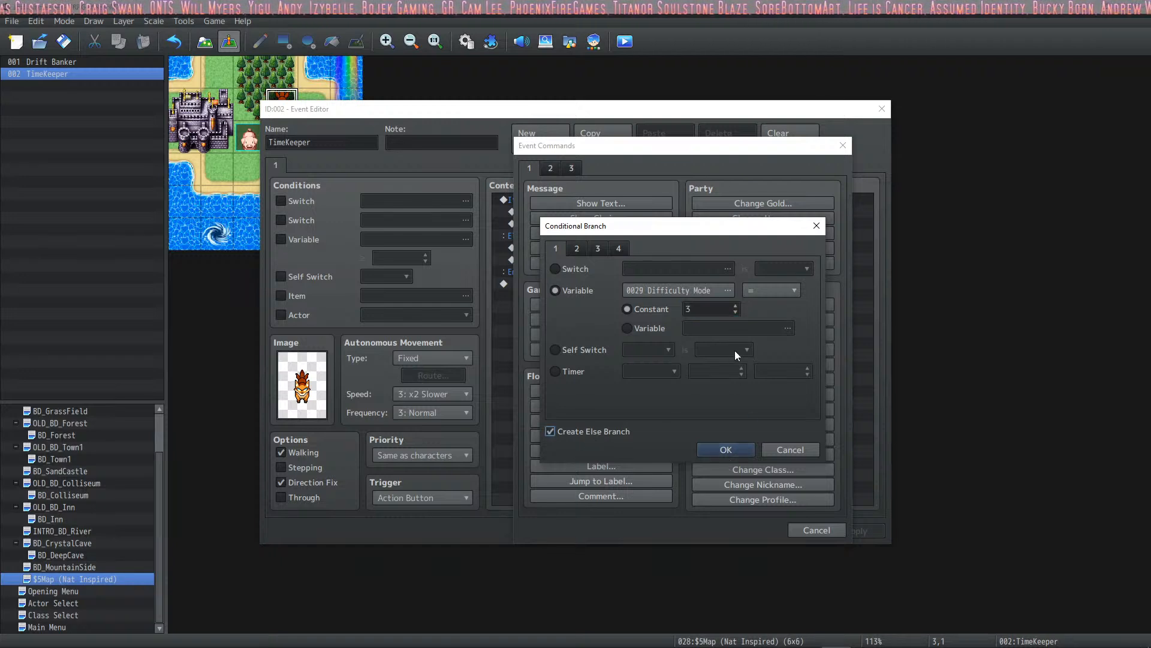
left_click(732, 449)
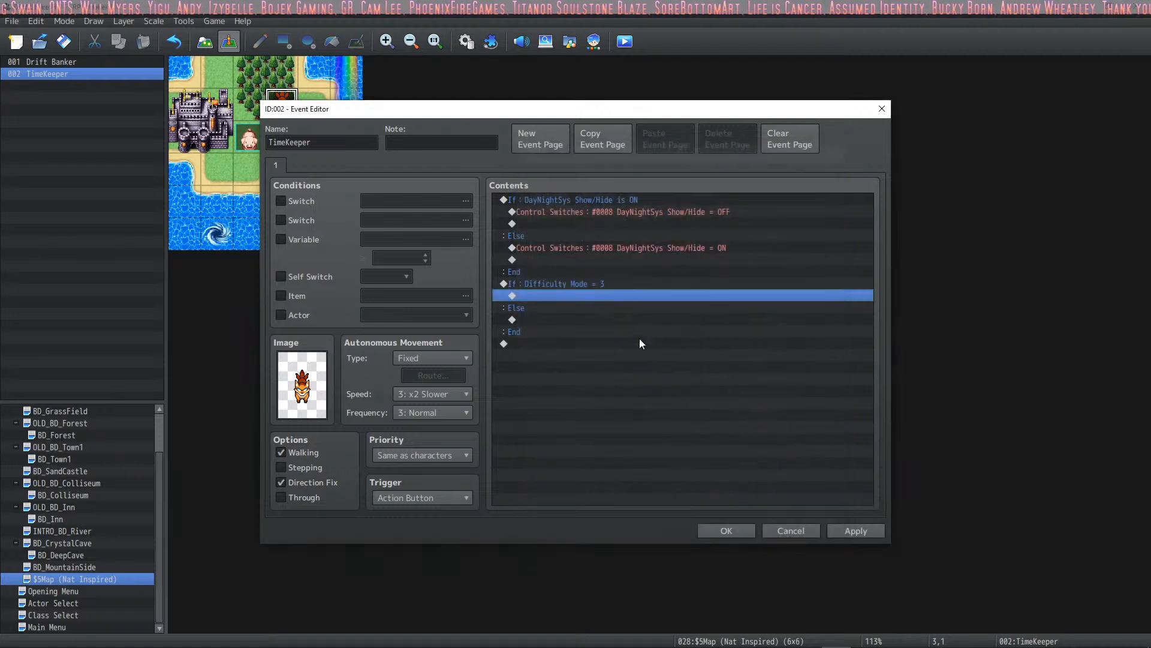
Copy the Difficulty Mode conditional branch into its own Else section and set the copy's constant to 2.
left_click(584, 287)
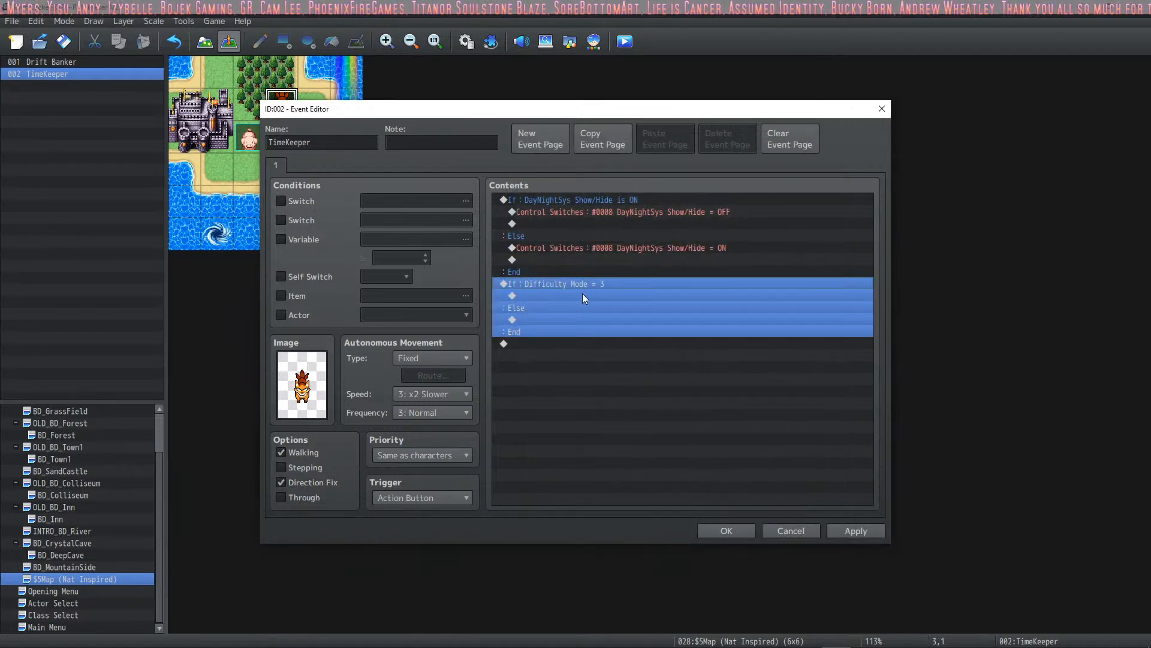
left_click(571, 319)
key("ctrl+v")
double_click(573, 318)
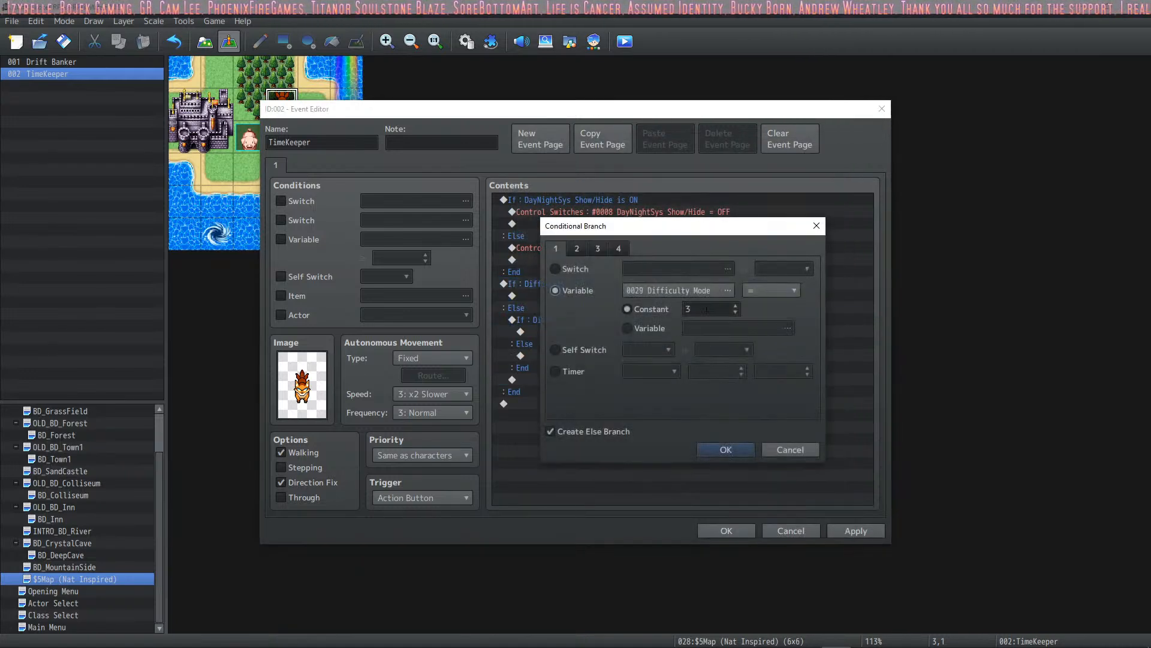
left_click(725, 450)
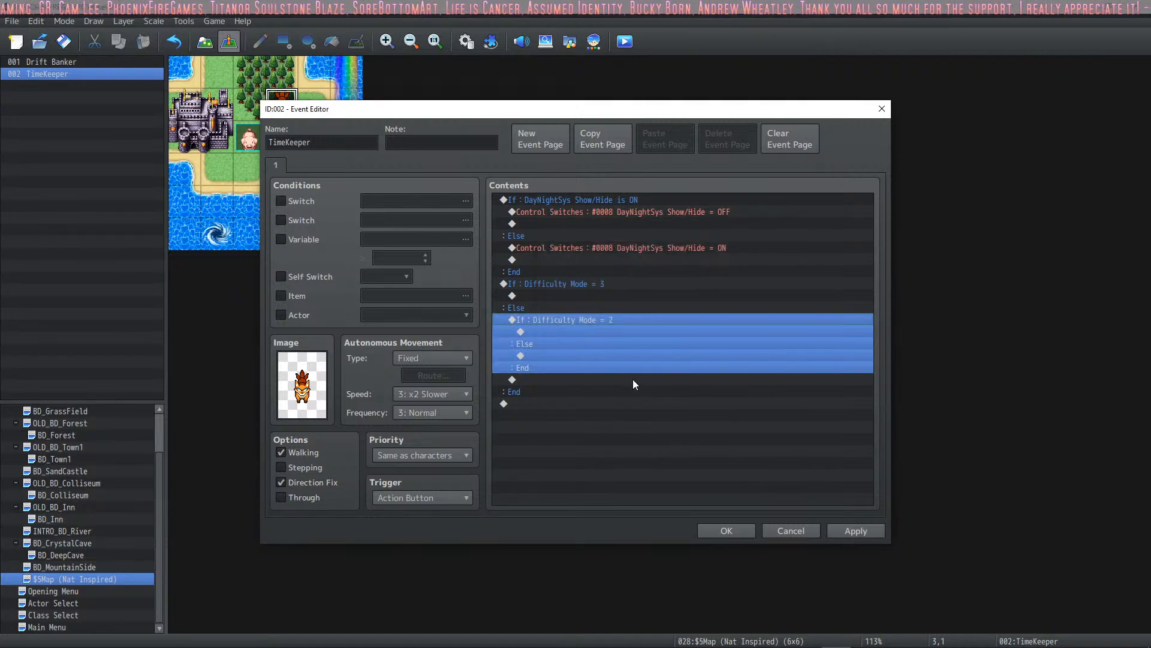
Paste another Difficulty Mode branch into the inner Else with constant 1 and no Else branch, and apply the event changes.
left_click(565, 352)
key("ctrl+v")
double_click(580, 355)
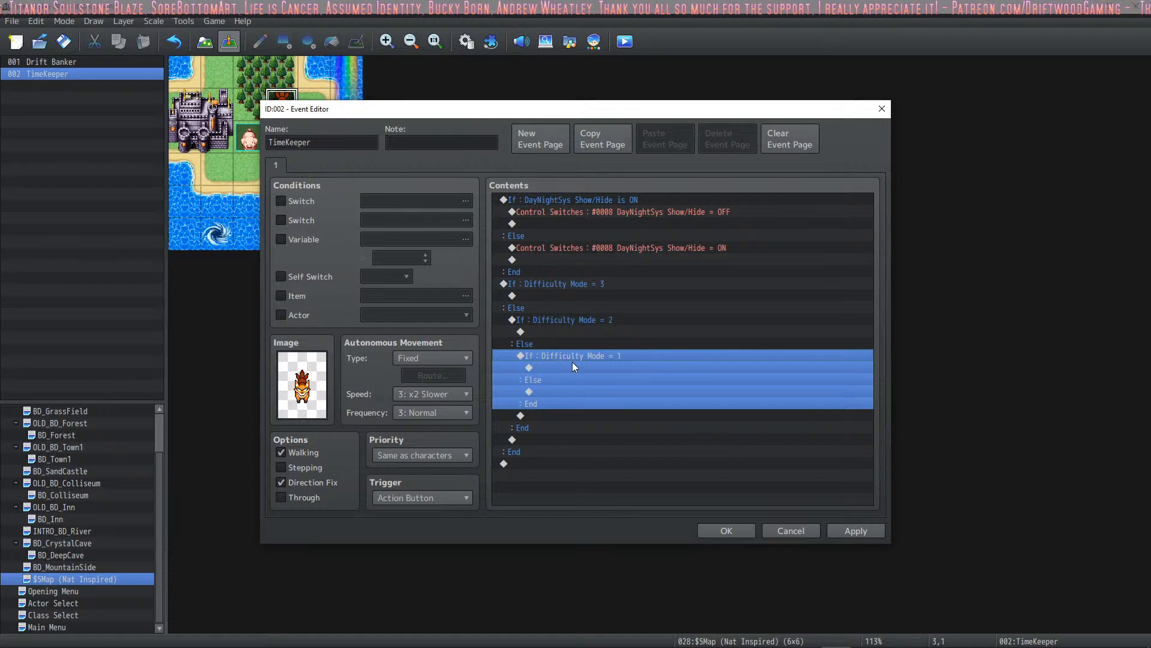
double_click(572, 360)
left_click(591, 431)
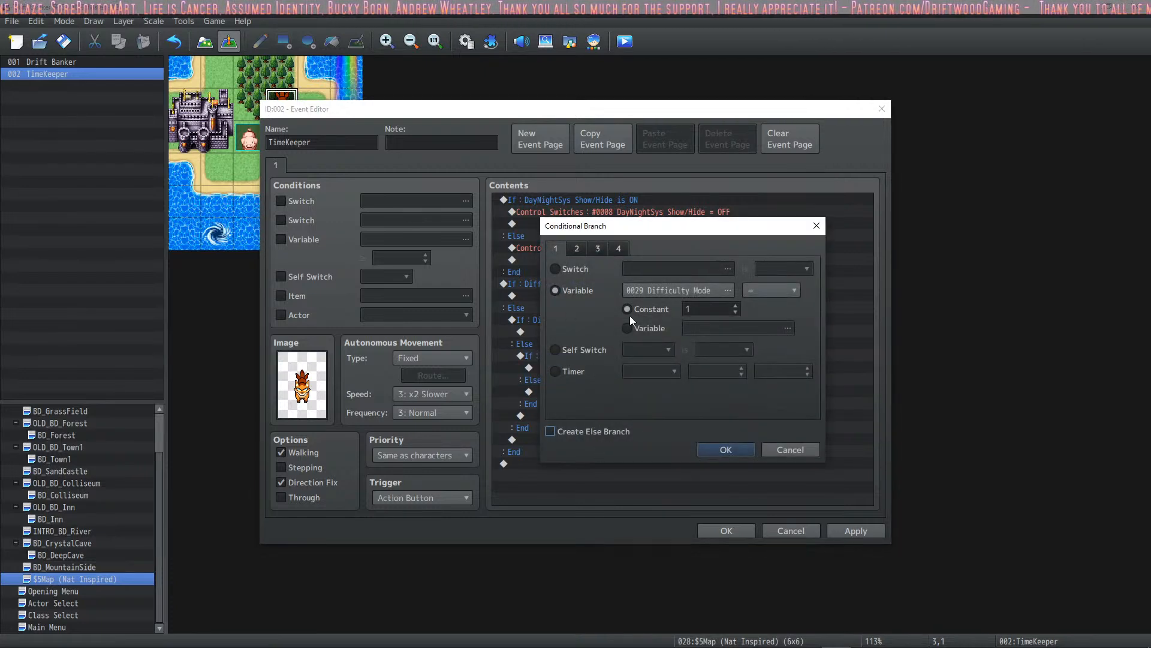
left_click(743, 451)
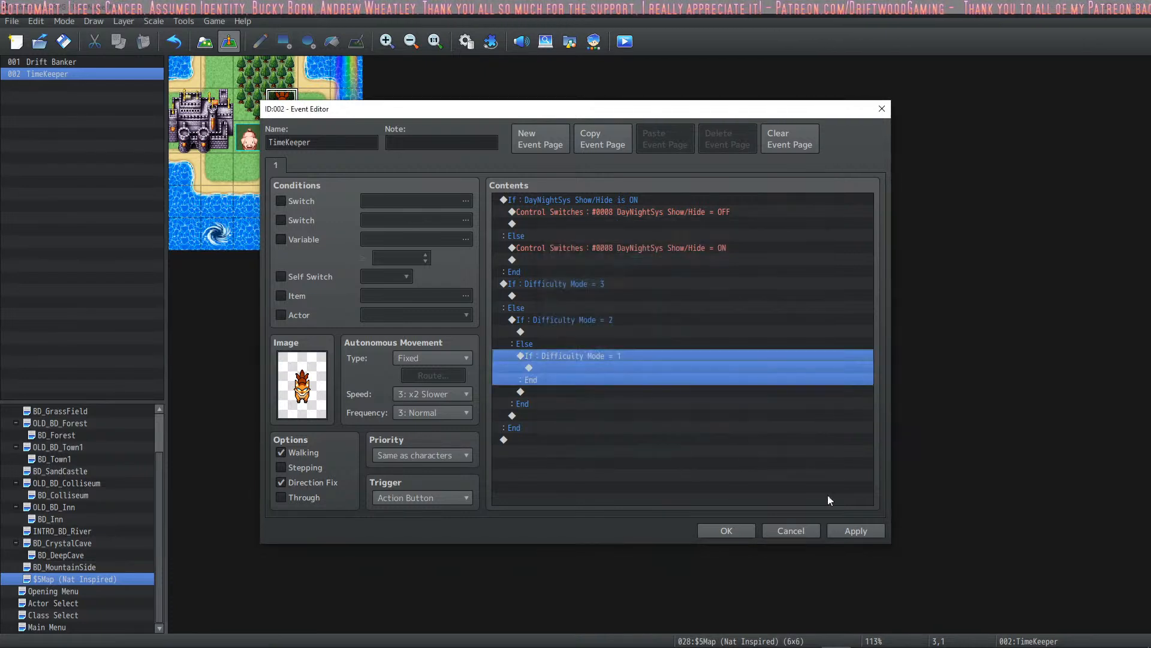
left_click(862, 532)
Review the nested Difficulty Mode branches for 3, 2 and 1 and their empty command slots.
left_click(607, 287)
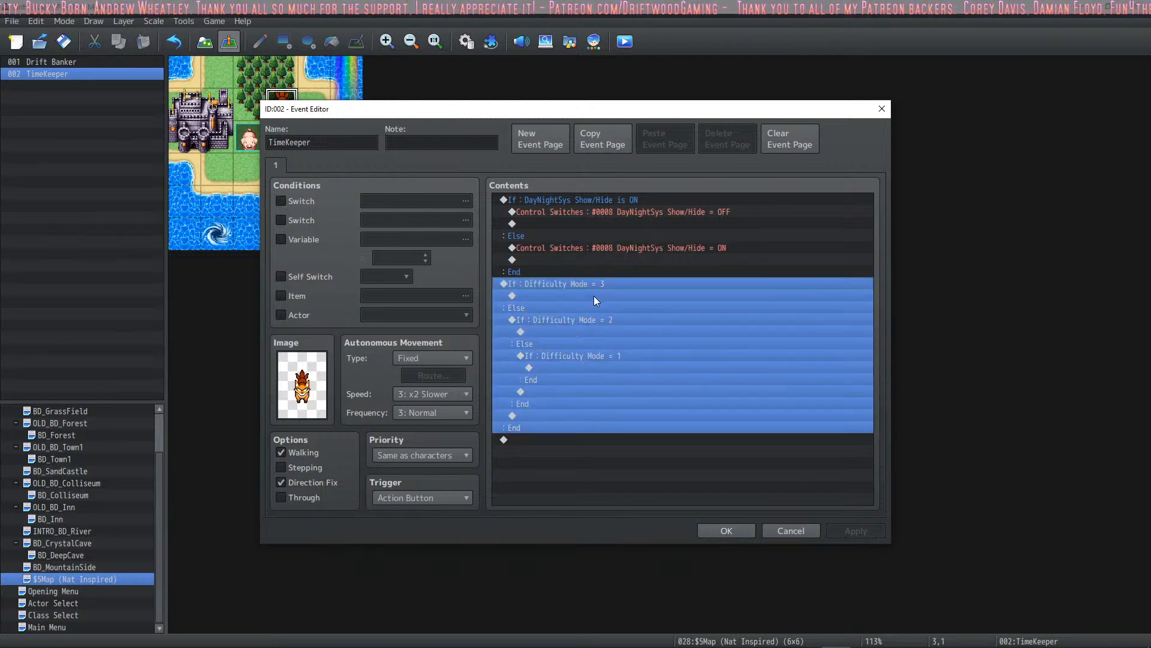
left_click(574, 295)
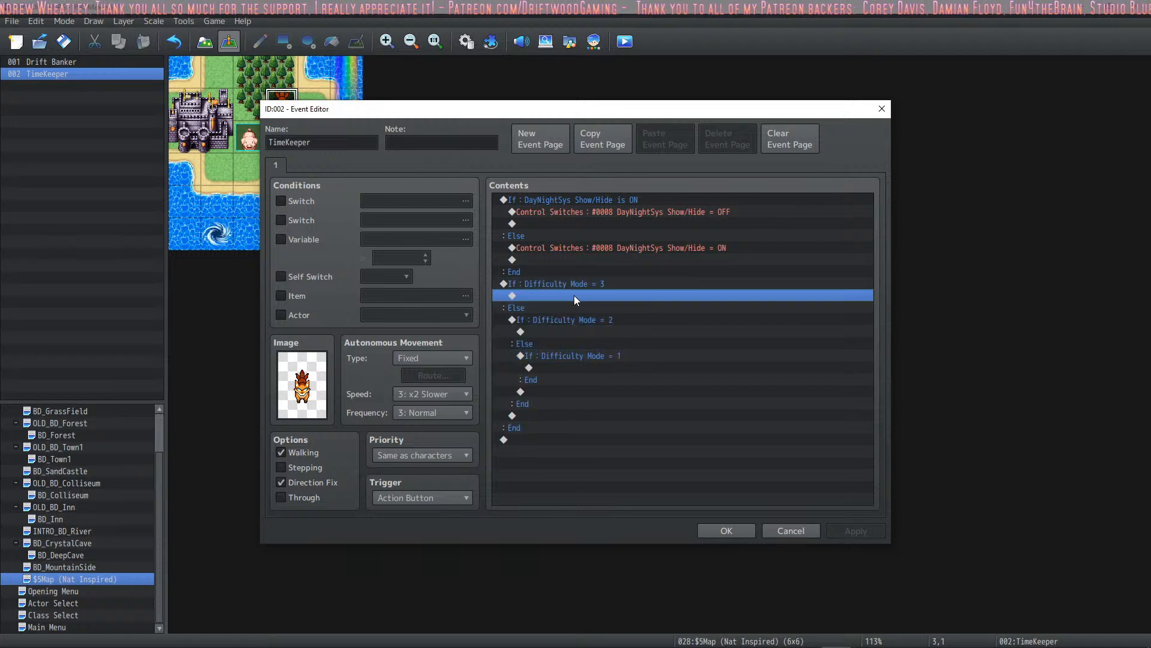
left_click(579, 318)
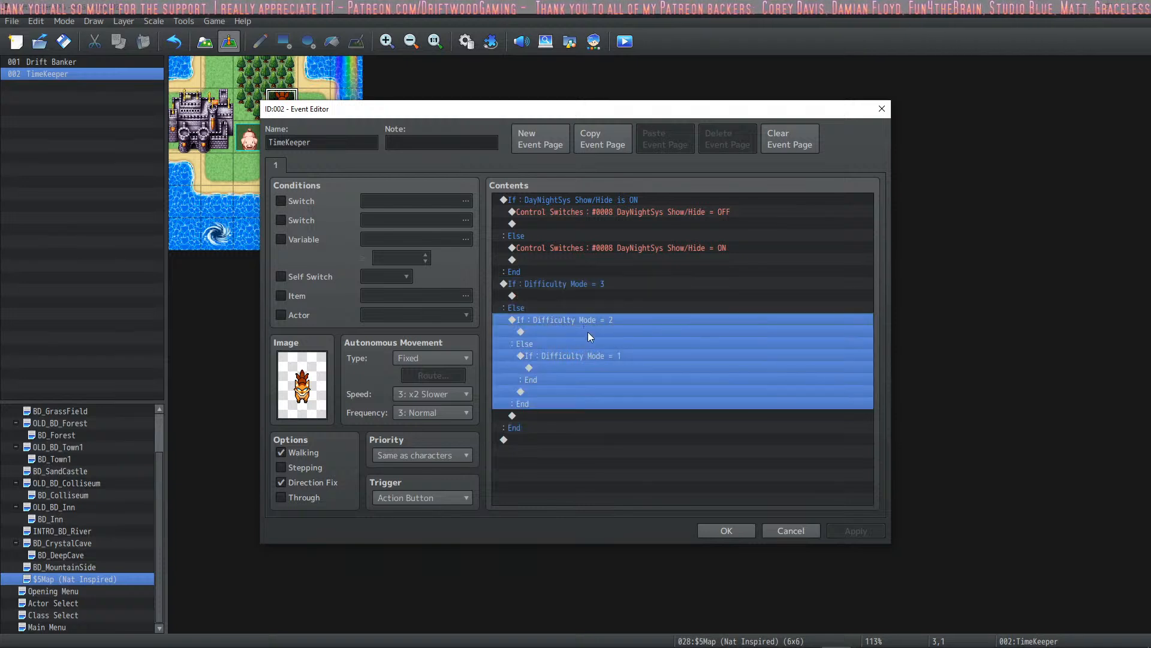
left_click(573, 334)
left_click(597, 357)
left_click(589, 368)
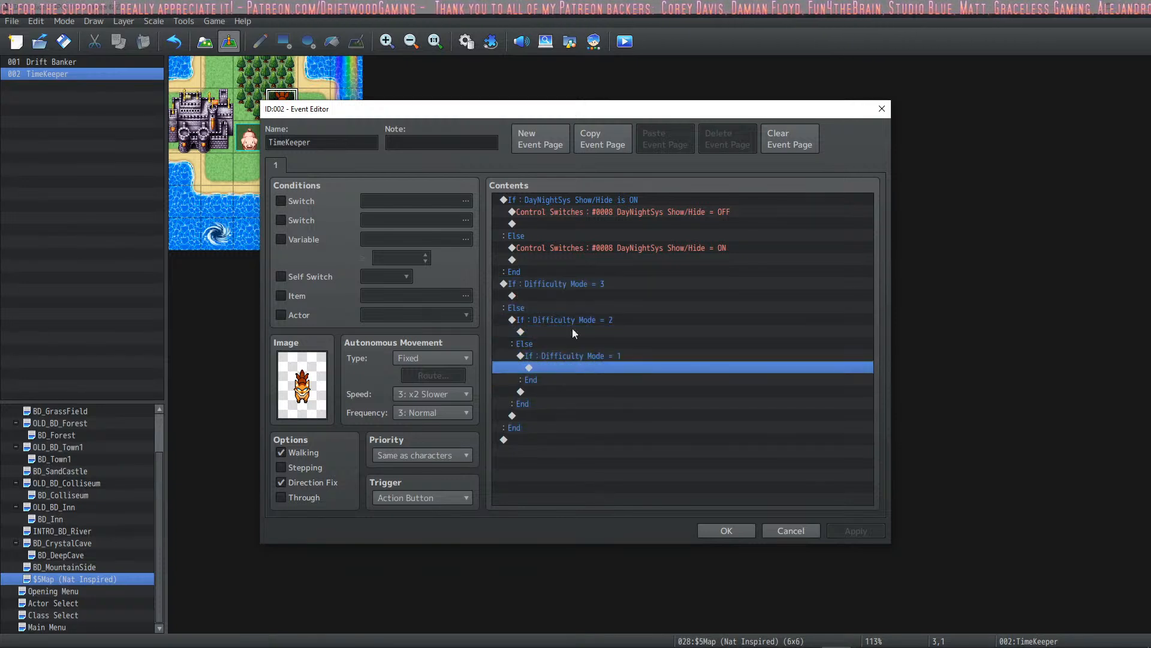
left_click(564, 296)
left_click(591, 356)
Inside the Difficulty Mode = 3 branch, start a Battle Processing command and open the troop selection for direct designation.
left_click(588, 296)
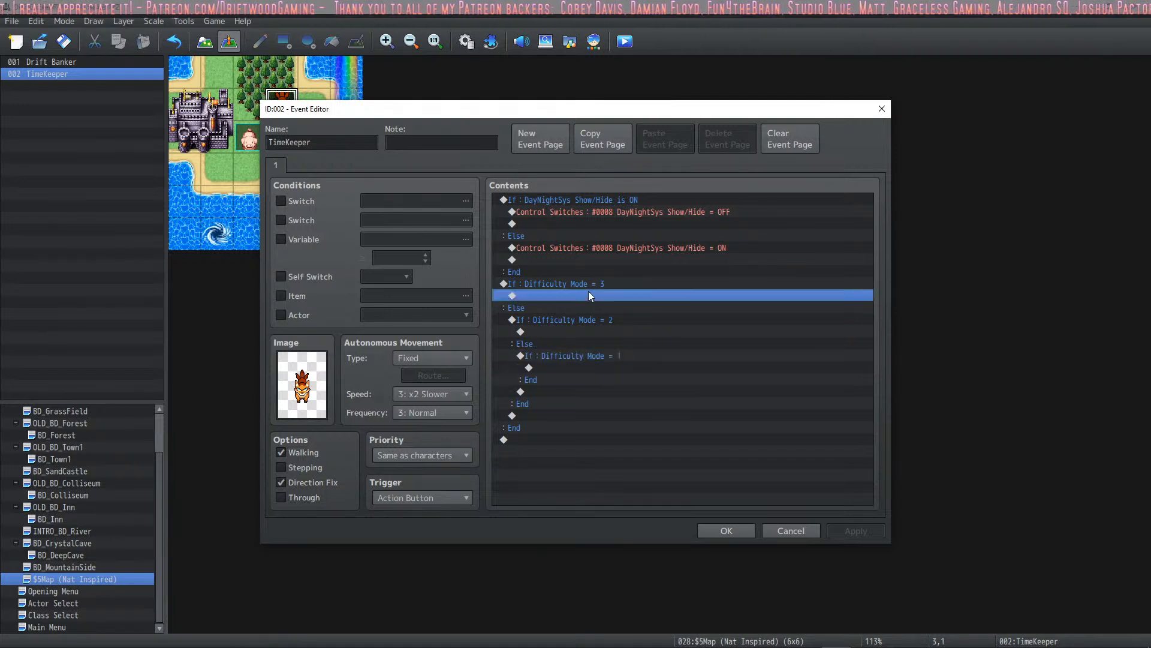
right_click(604, 295)
left_click(632, 304)
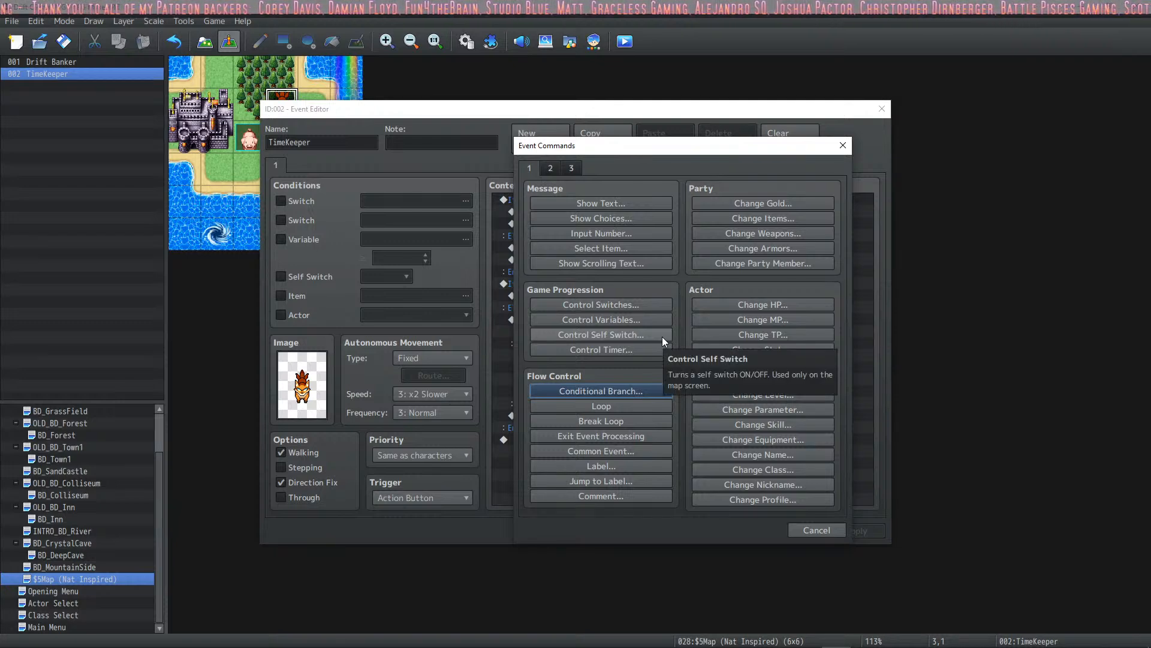
left_click(551, 169)
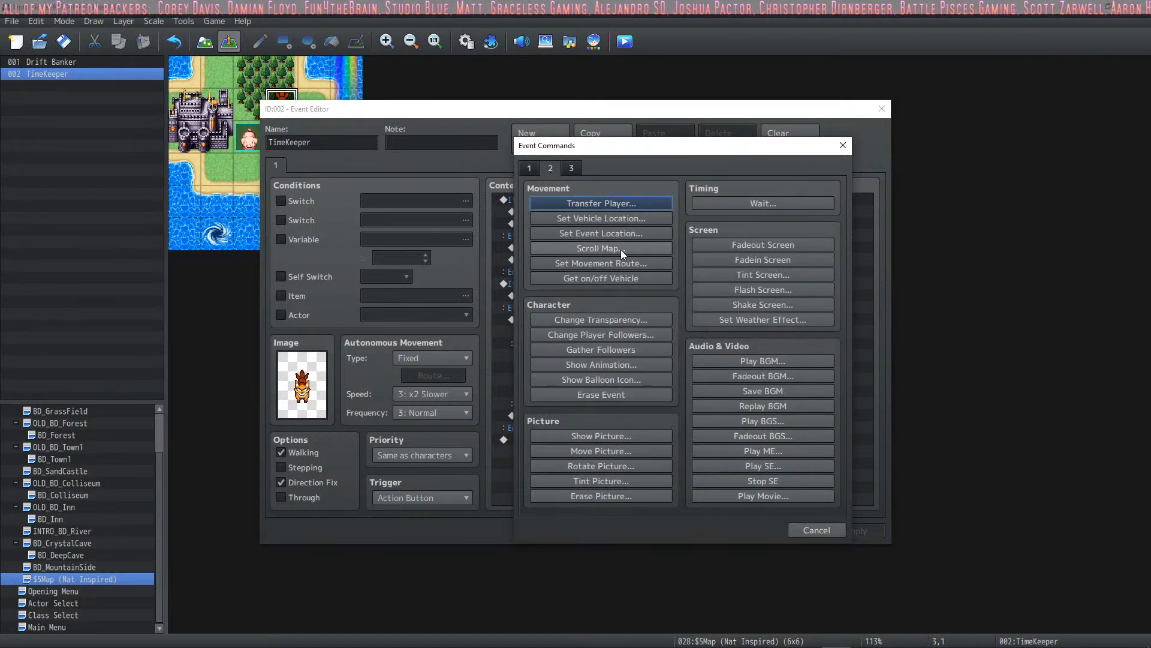
left_click(572, 168)
left_click(602, 204)
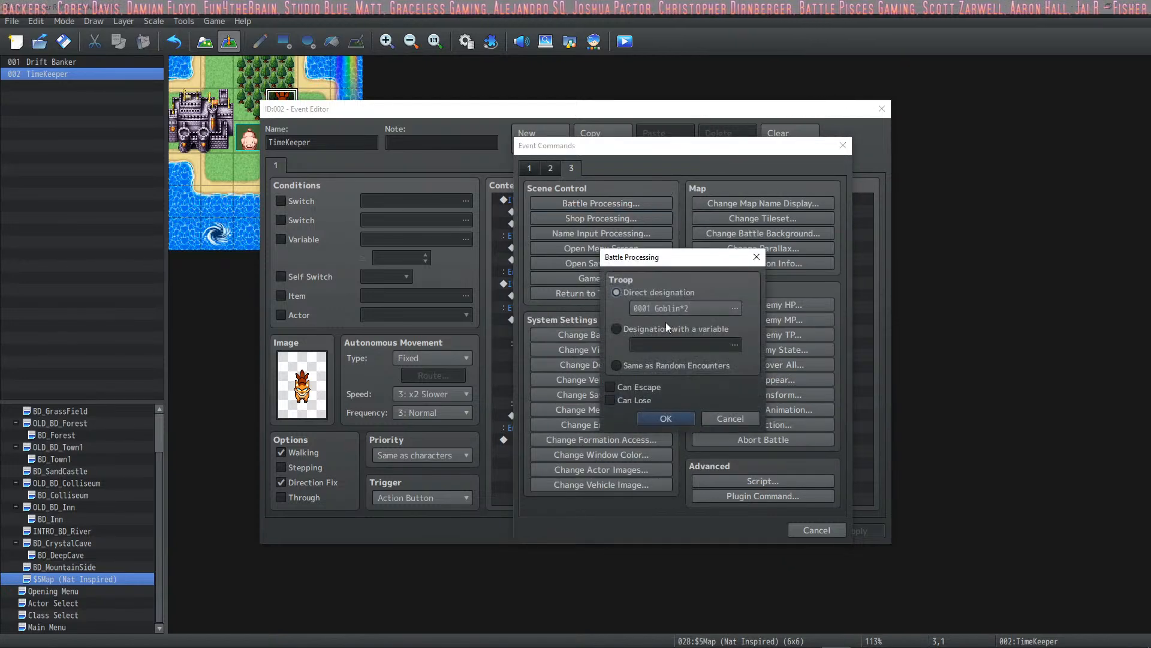
left_click(703, 307)
Set the Difficulty Mode = 3 battle to the troop 0204 DeathWorm and confirm the Battle Processing command.
left_click(628, 257)
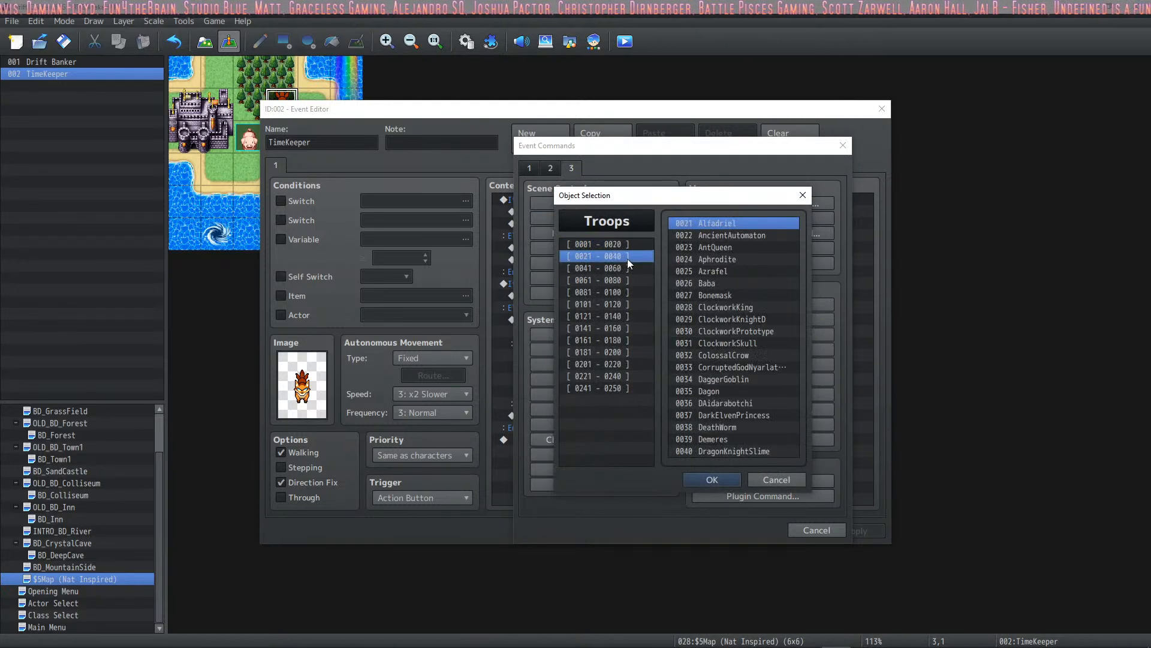
left_click(612, 268)
left_click(624, 304)
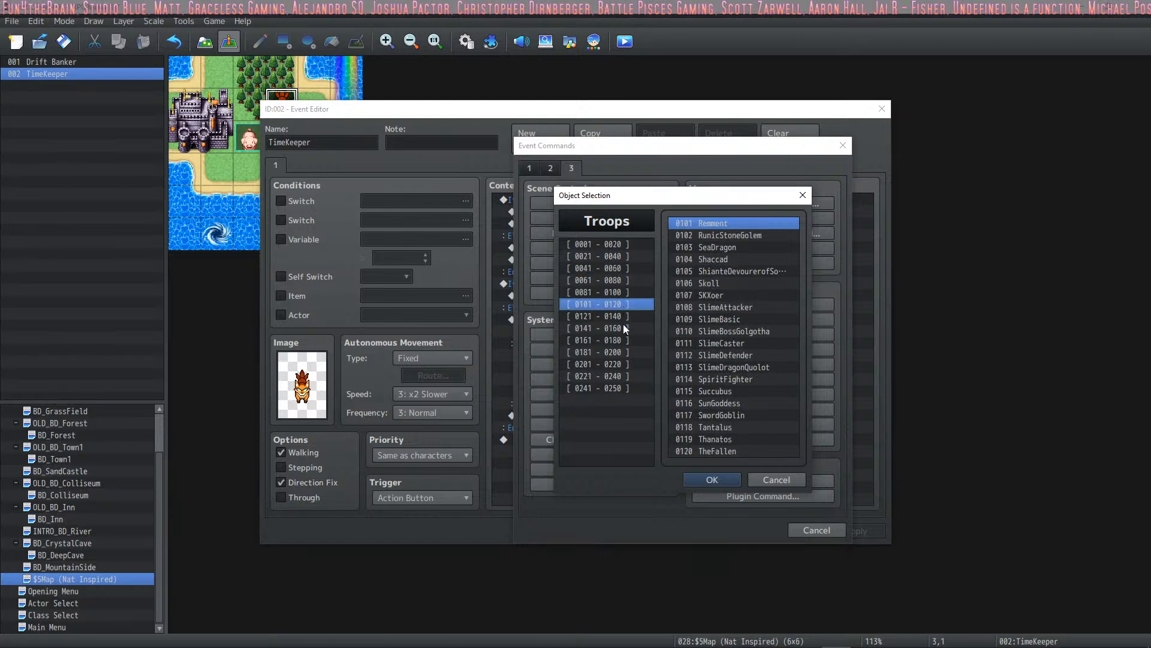
left_click(618, 316)
left_click(620, 338)
left_click(624, 354)
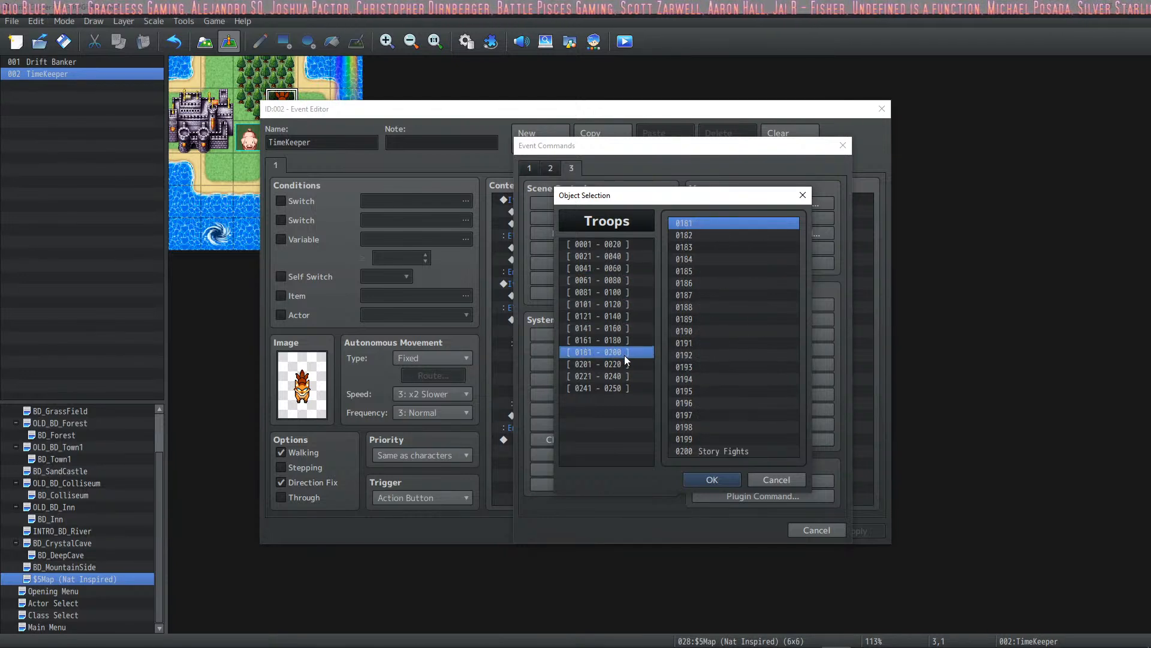
left_click(627, 376)
left_click(625, 364)
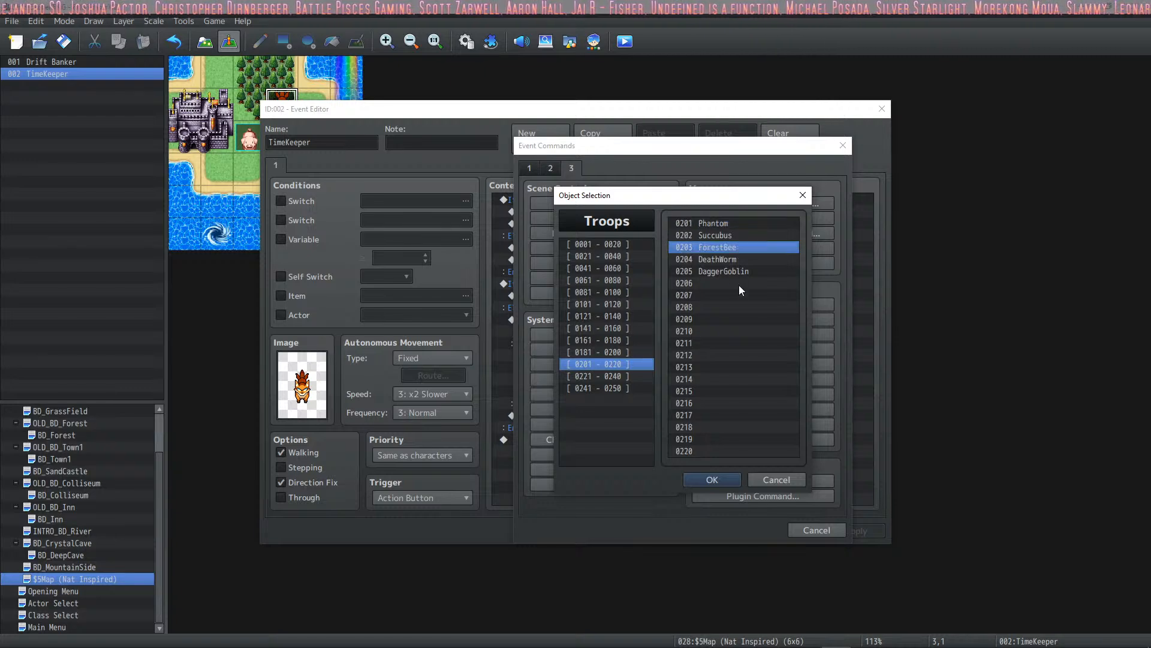
left_click(739, 260)
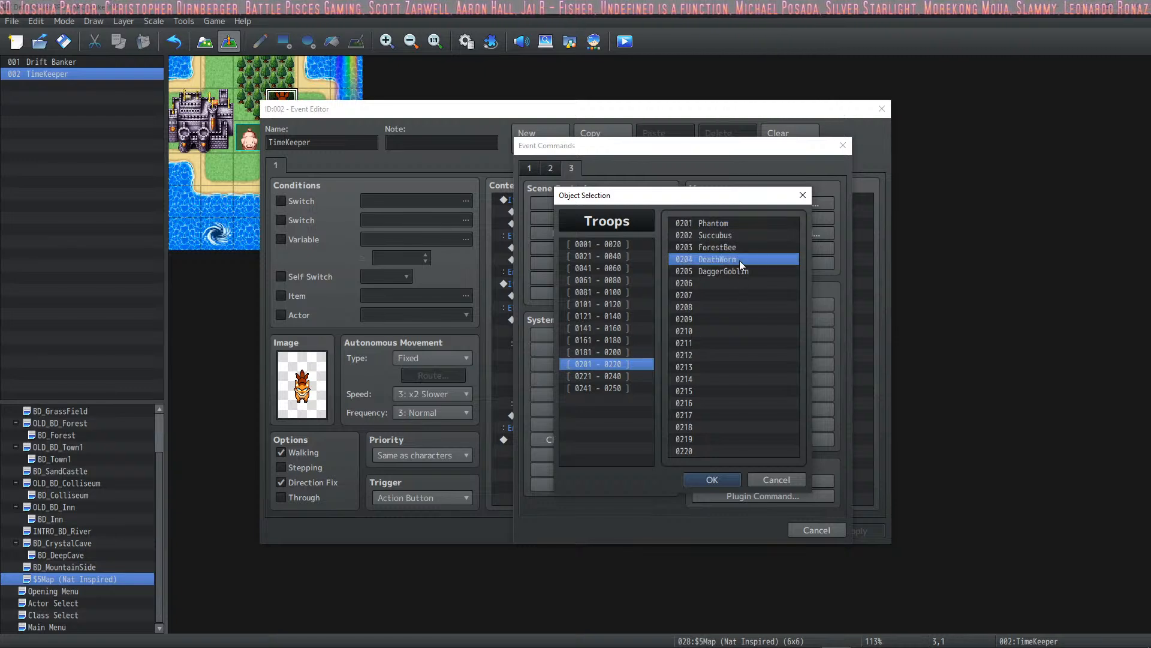
left_click(719, 479)
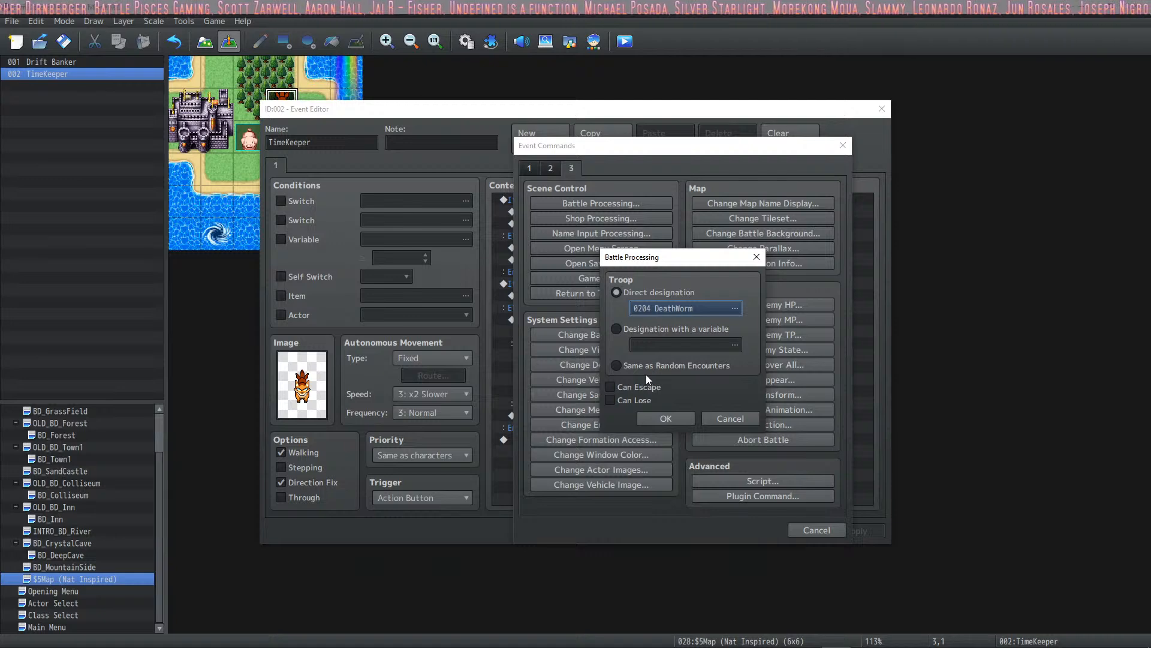
left_click(671, 415)
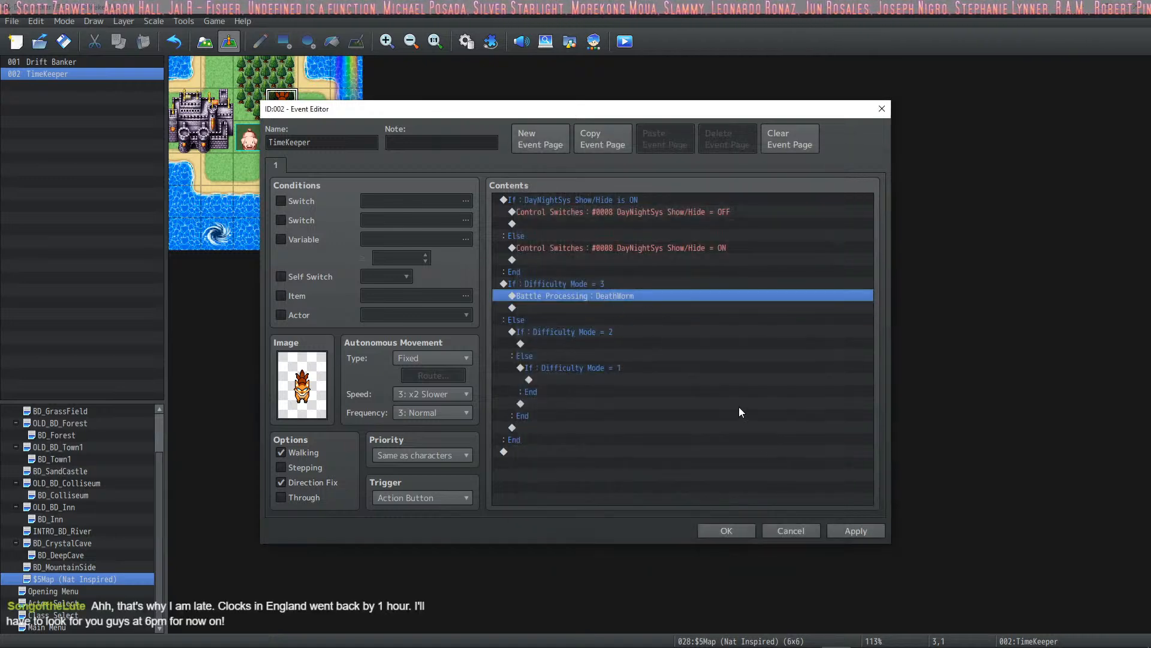
Apply the TimeKeeper event changes and close the event.
left_click(855, 531)
left_click(628, 295)
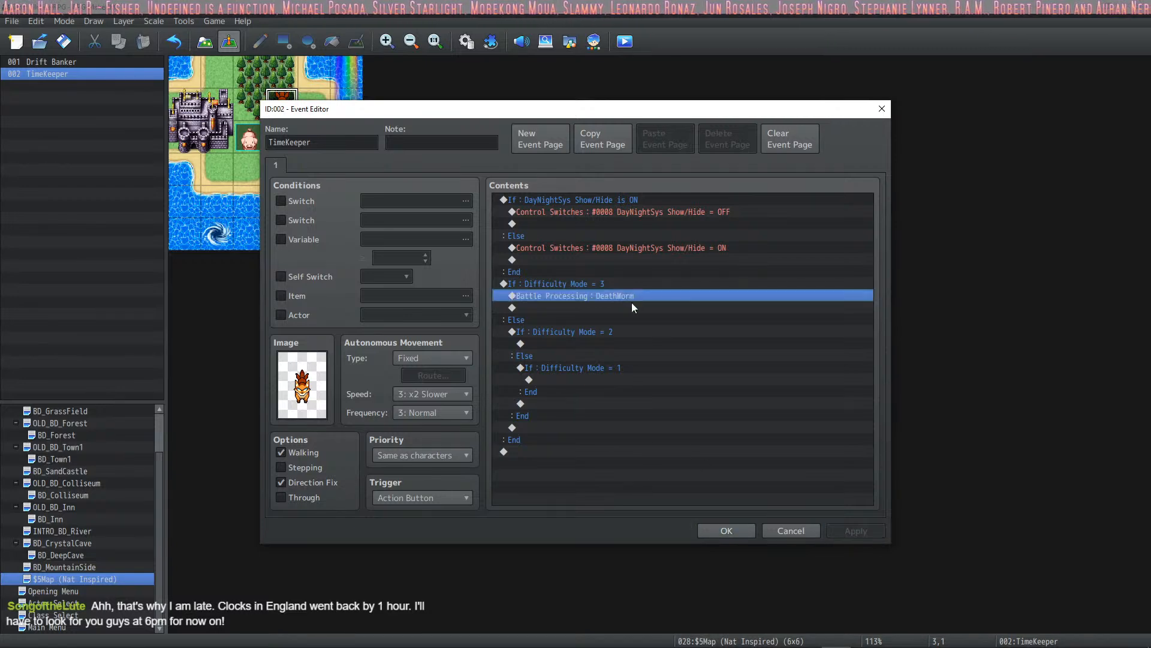
left_click(728, 531)
Open the database's enemy list and go to the unused slots below the Actual Fights entries.
left_click(467, 41)
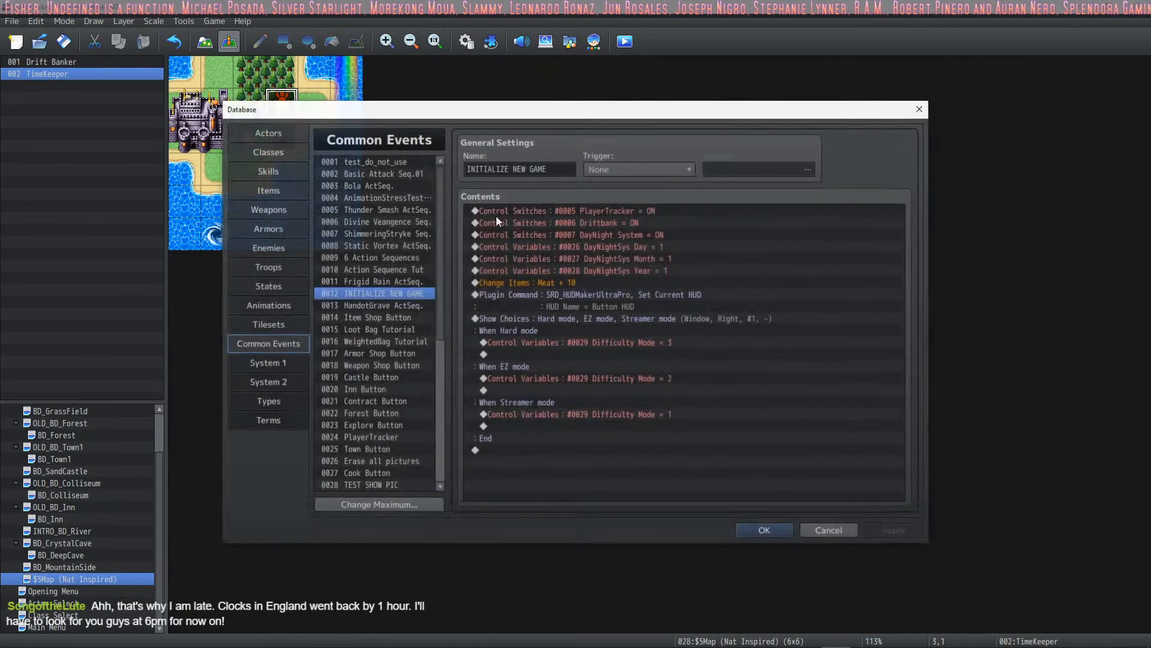
left_click(280, 267)
left_click(277, 248)
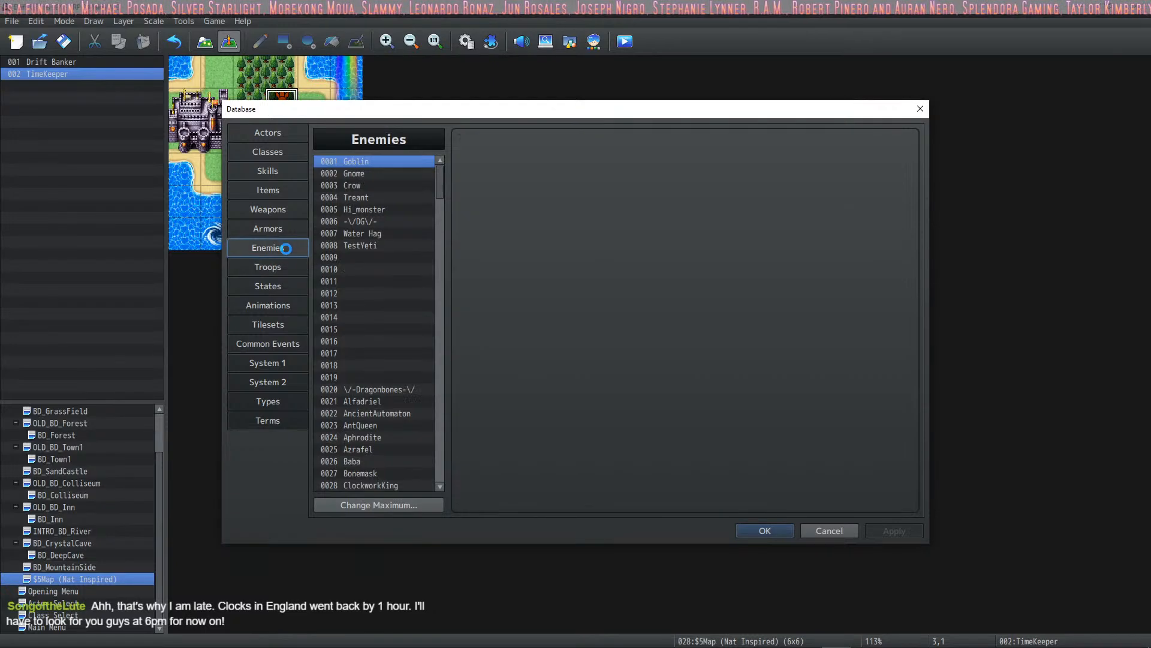
left_click_drag(441, 188, 458, 428)
left_click(360, 281)
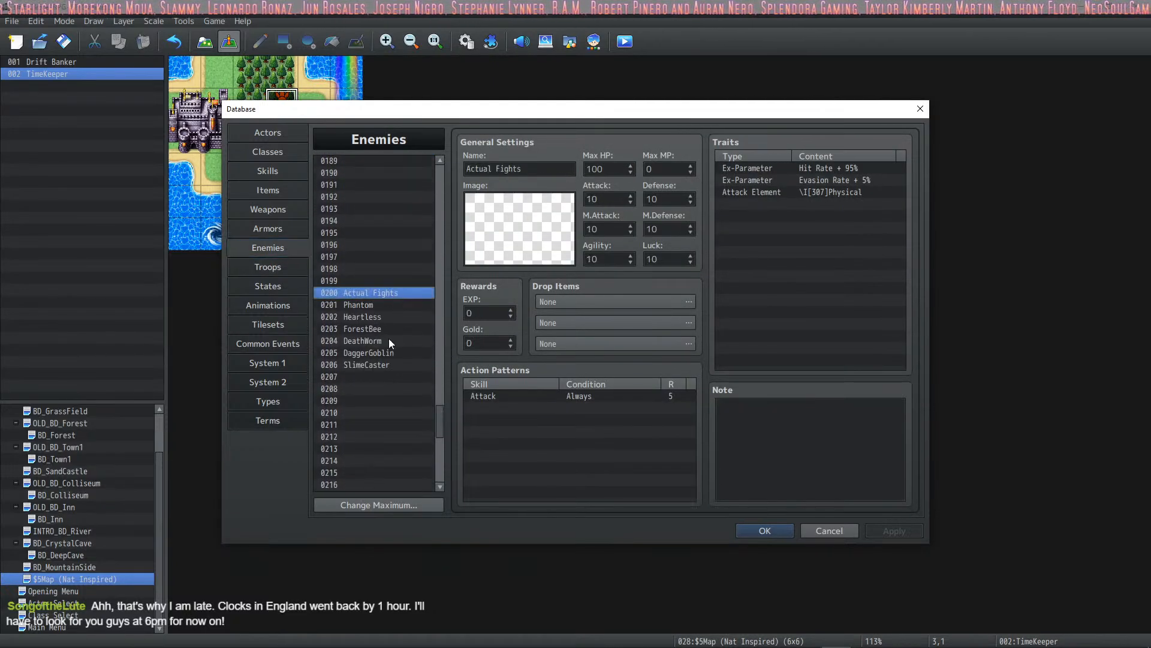
scroll(384, 330, "down", 1)
Name the empty enemy slot 0209 "\/Difficulty 3\/" as a section heading.
left_click(384, 340)
left_click(486, 170)
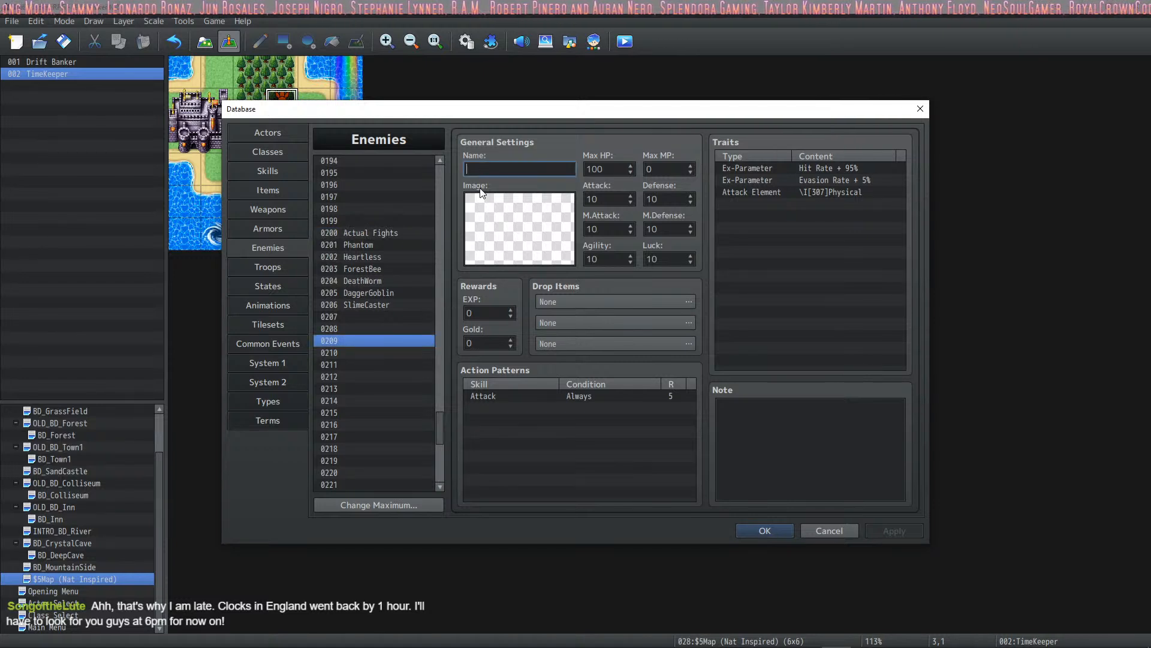
type("Difficulty ")
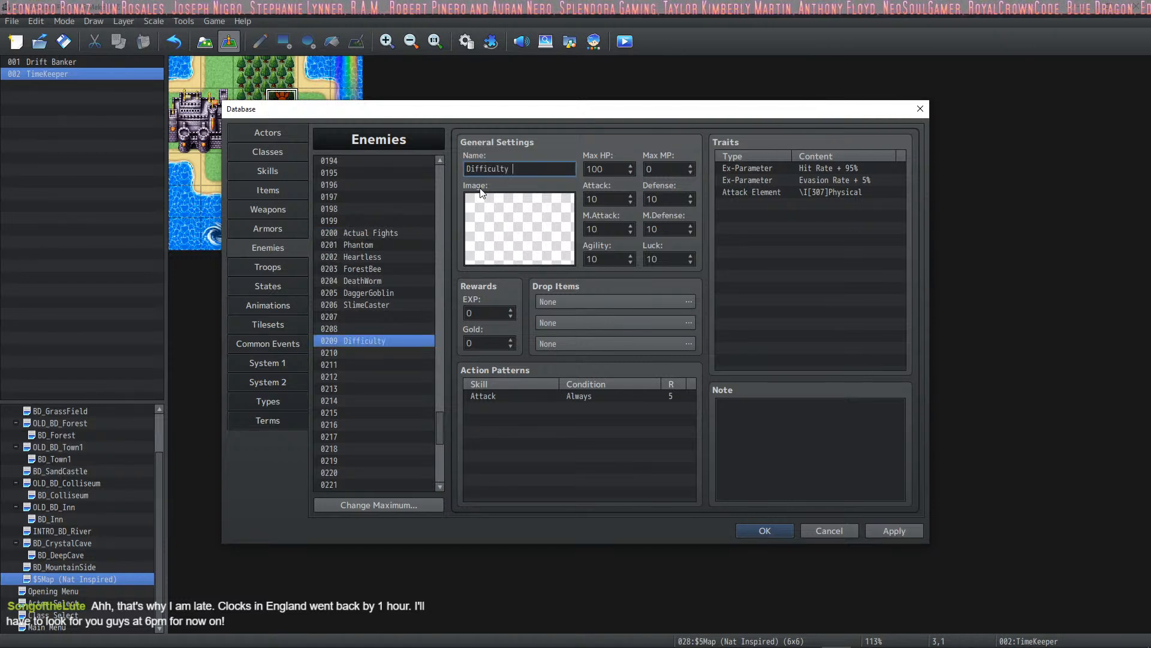
type("mode 3")
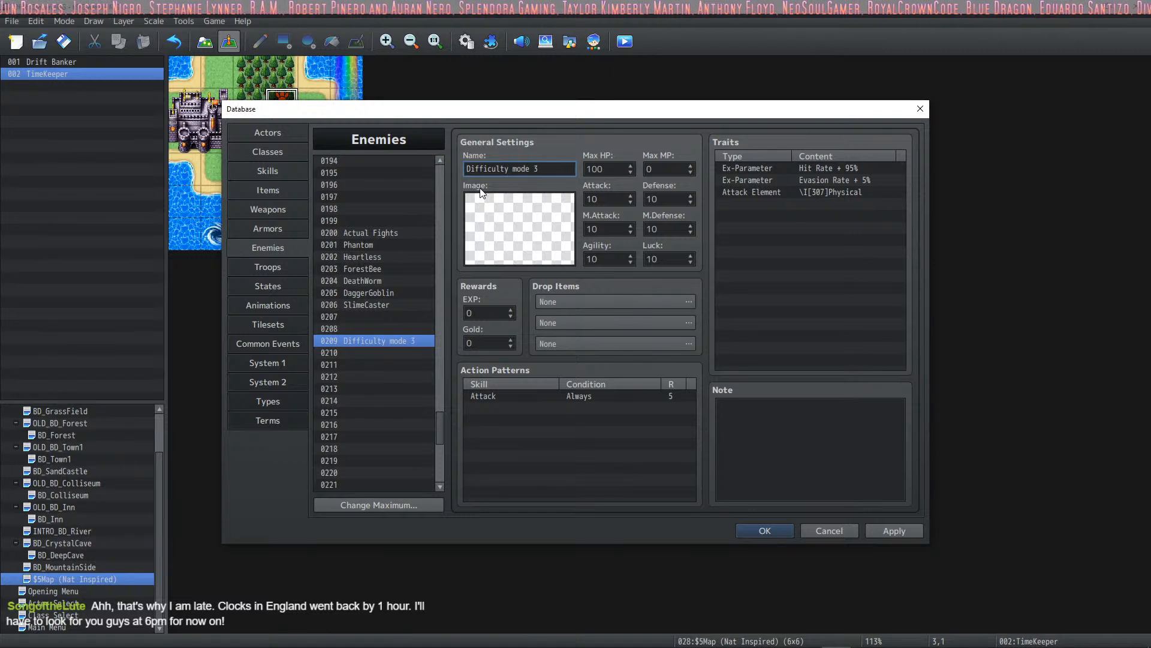
type("\\/")
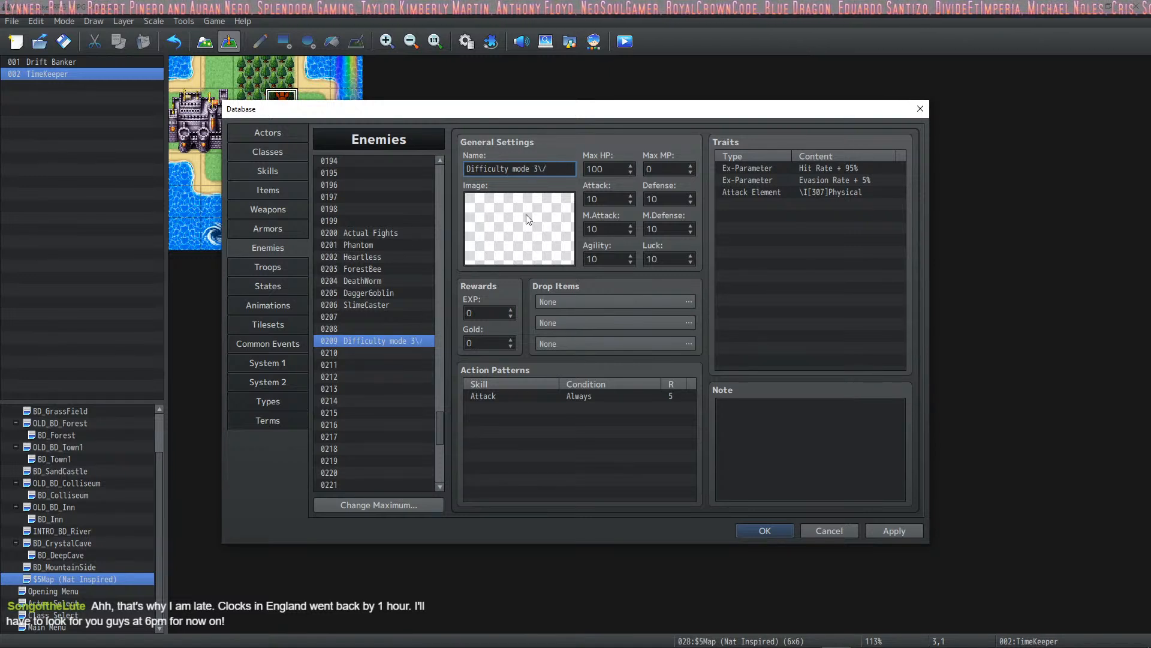
left_click(526, 169)
key("BackSpace")
key("BackSpace")
key("BackSpace")
key("BackSpace")
key("BackSpace")
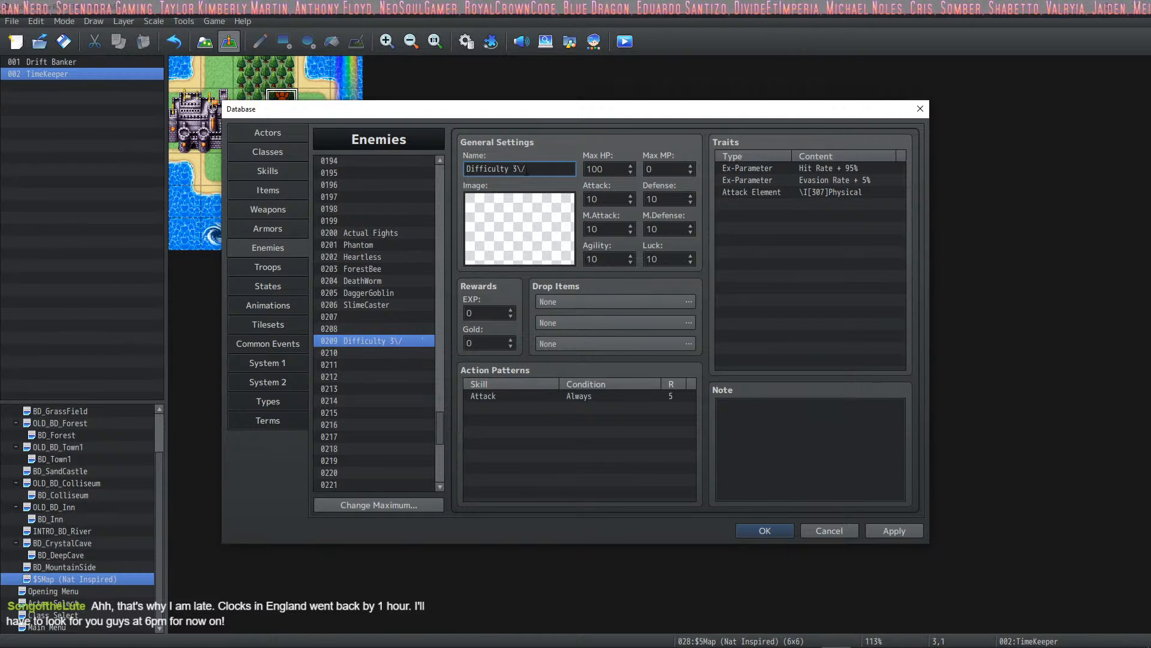
type("\\/")
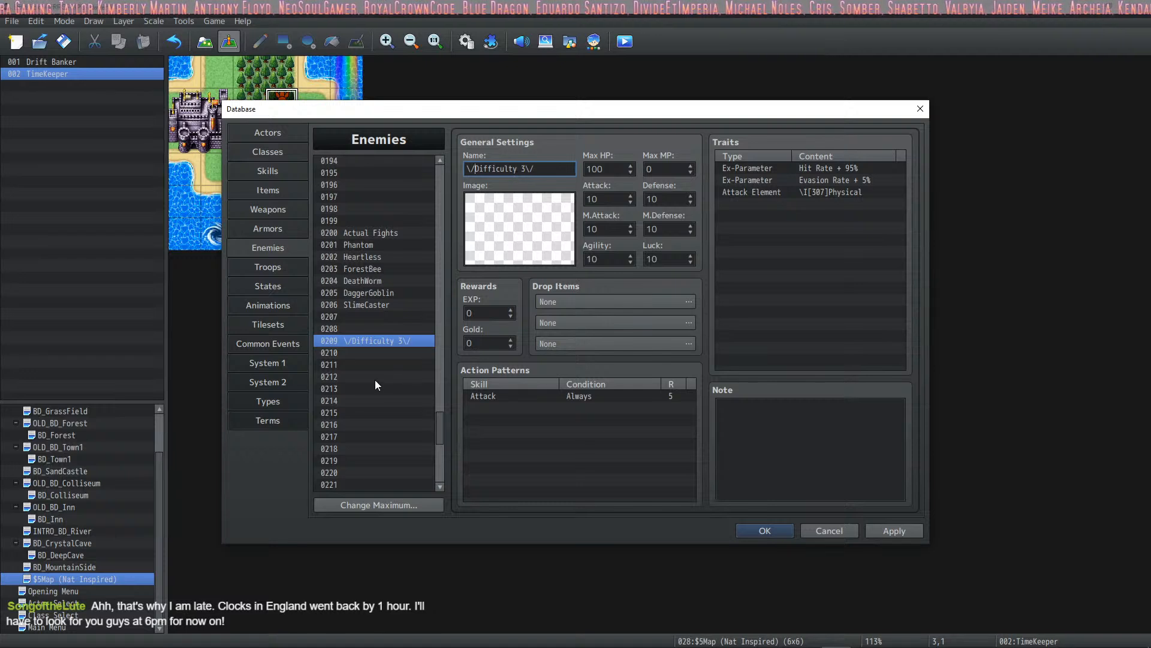
Name the empty enemy slot 0216 "\/Difficulty 2\/" as a section heading.
left_click(367, 424)
left_click(472, 168)
type("D")
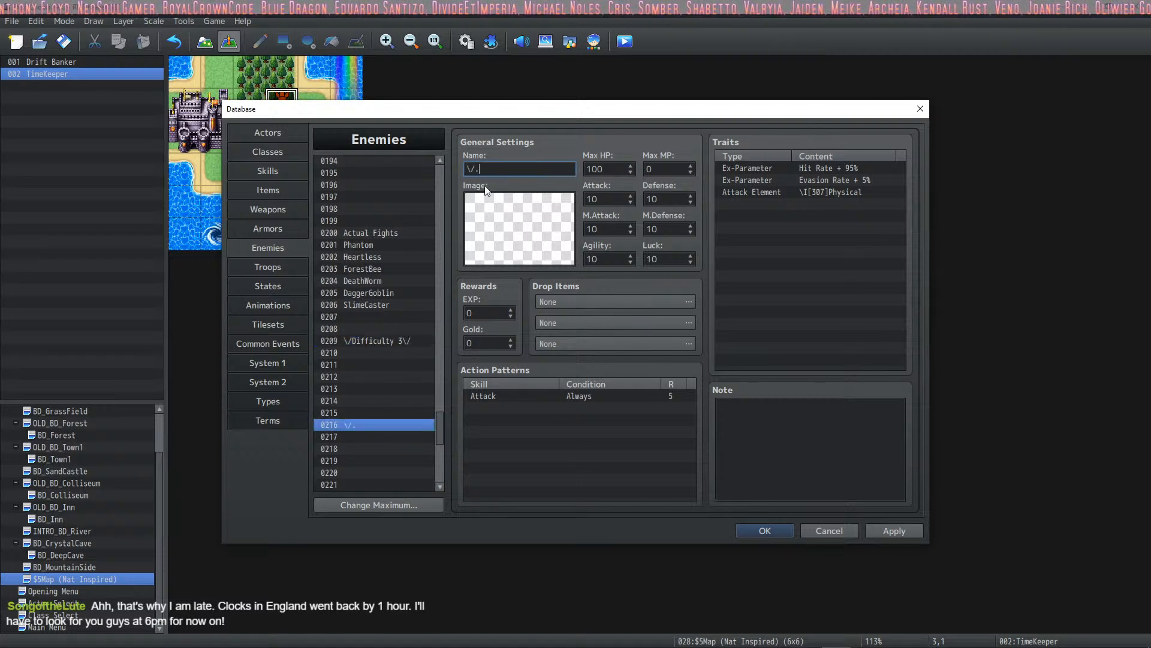
type("\\/Difficulty\\/")
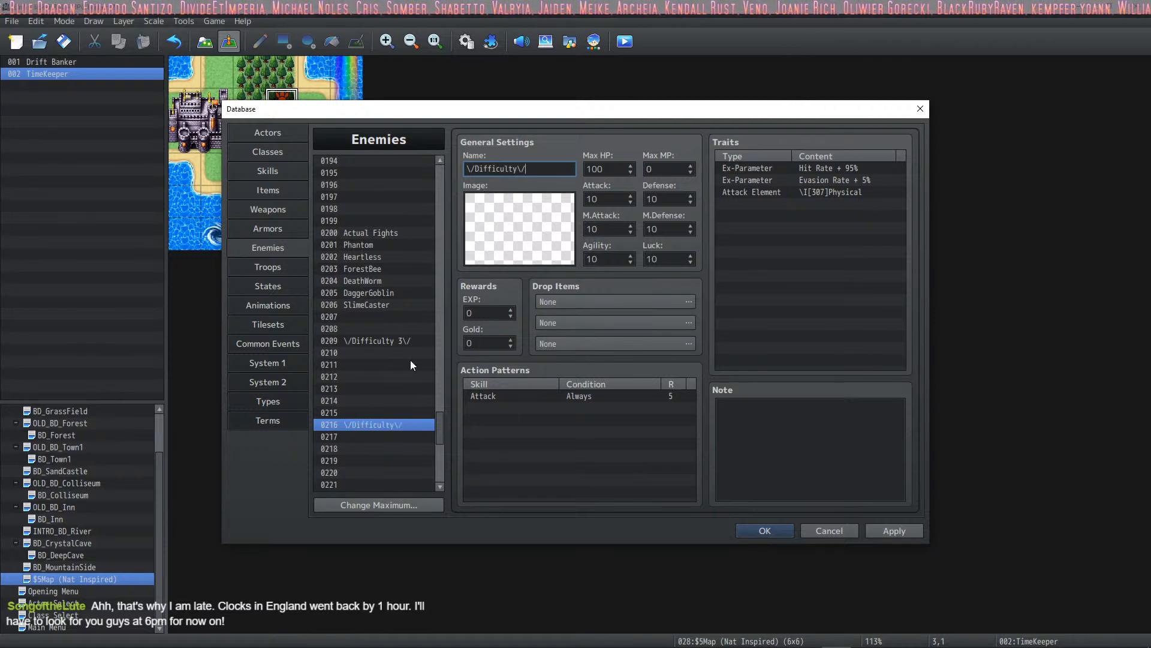
scroll(411, 362, "down", 1)
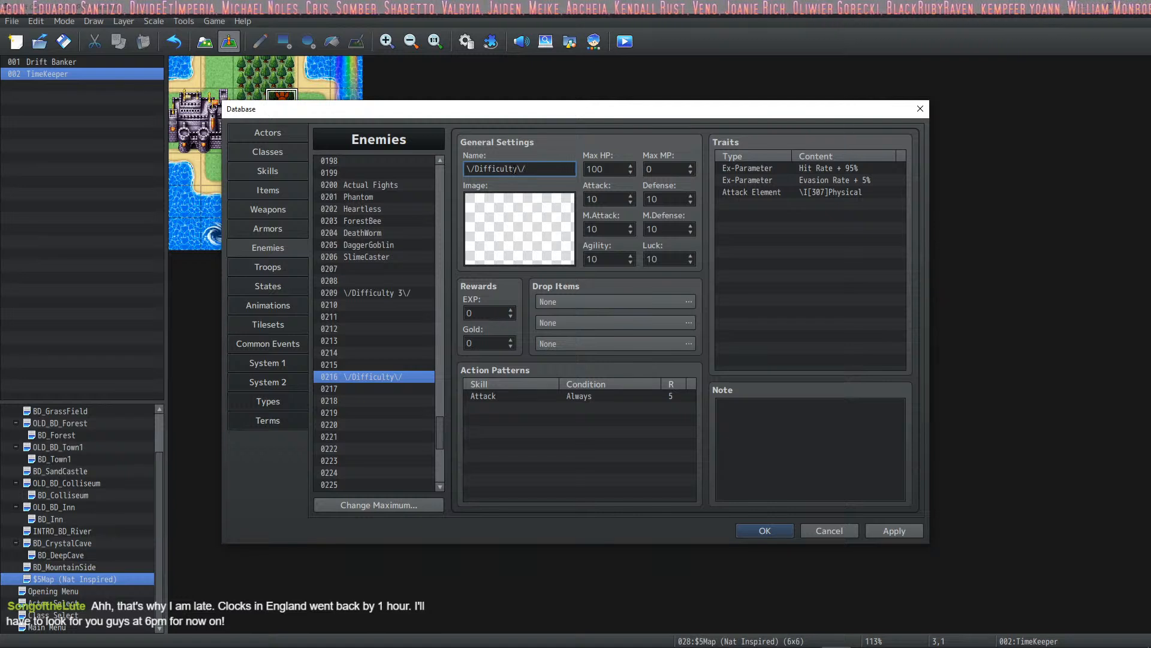
left_click_drag(517, 168, 526, 169)
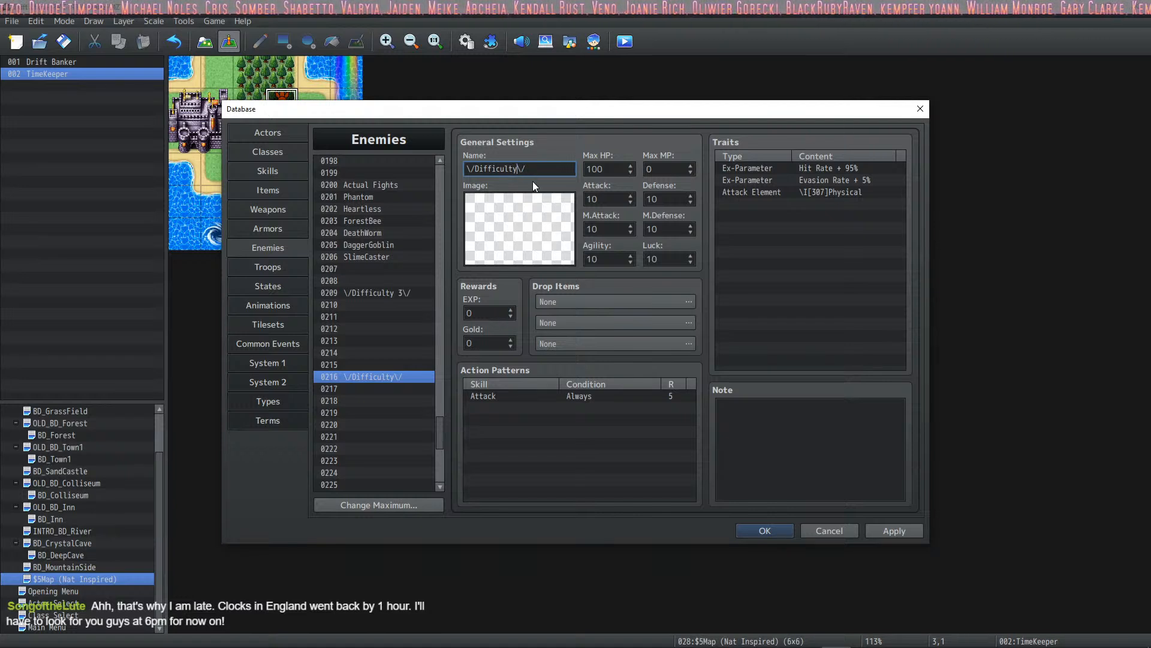
scroll(403, 352, "down", 2)
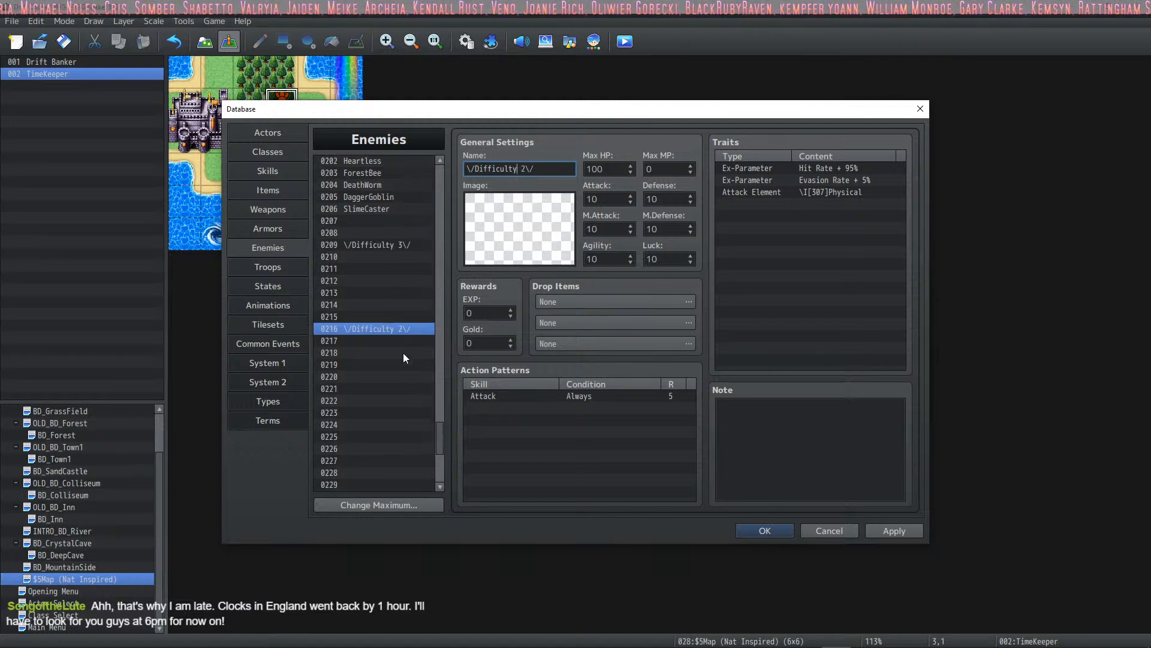
Name the empty enemy slot 0222 "\/Difficulty 1\/" as a section heading and apply the database changes.
left_click(393, 378)
left_click(500, 169)
type("/")
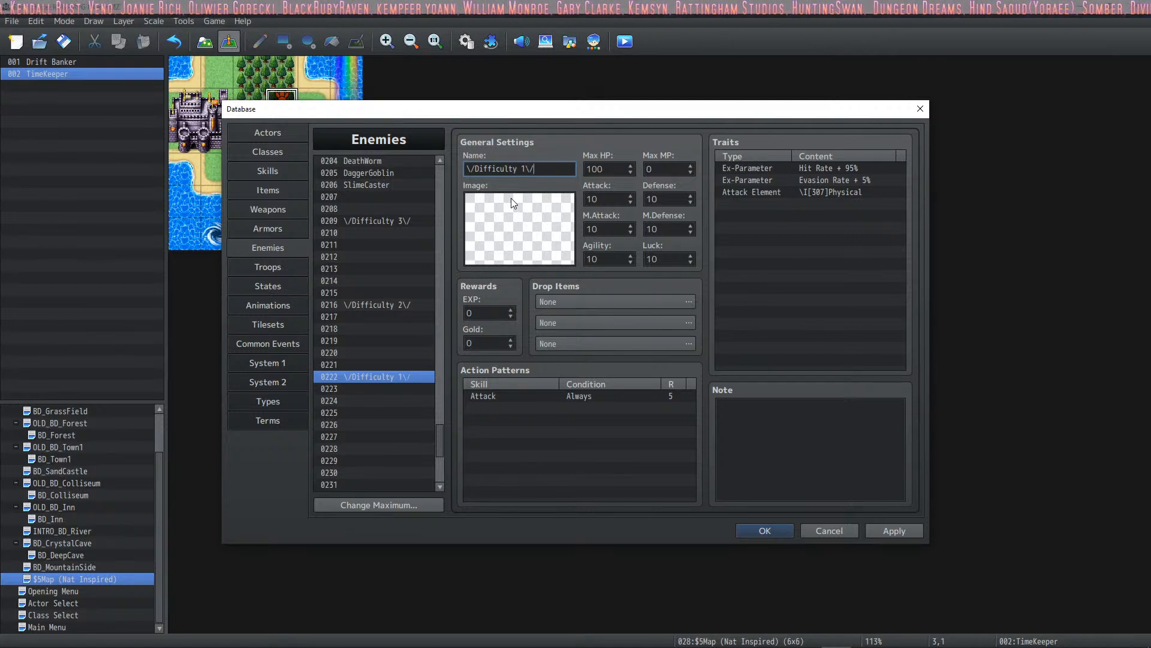
left_click(898, 531)
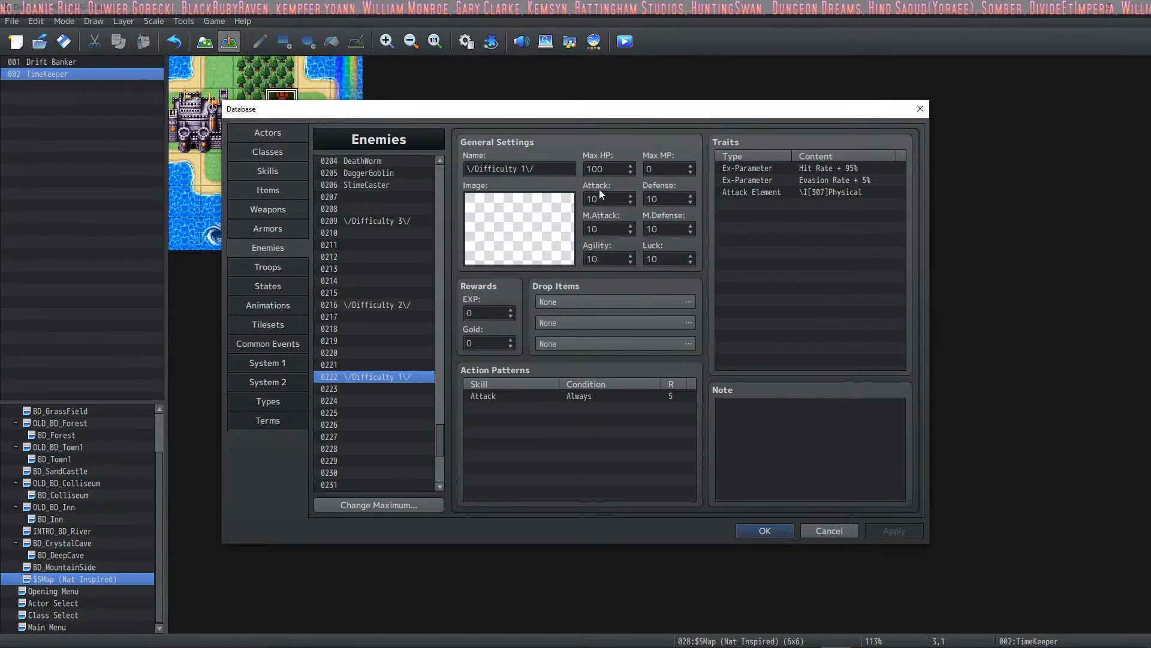
left_click(361, 222)
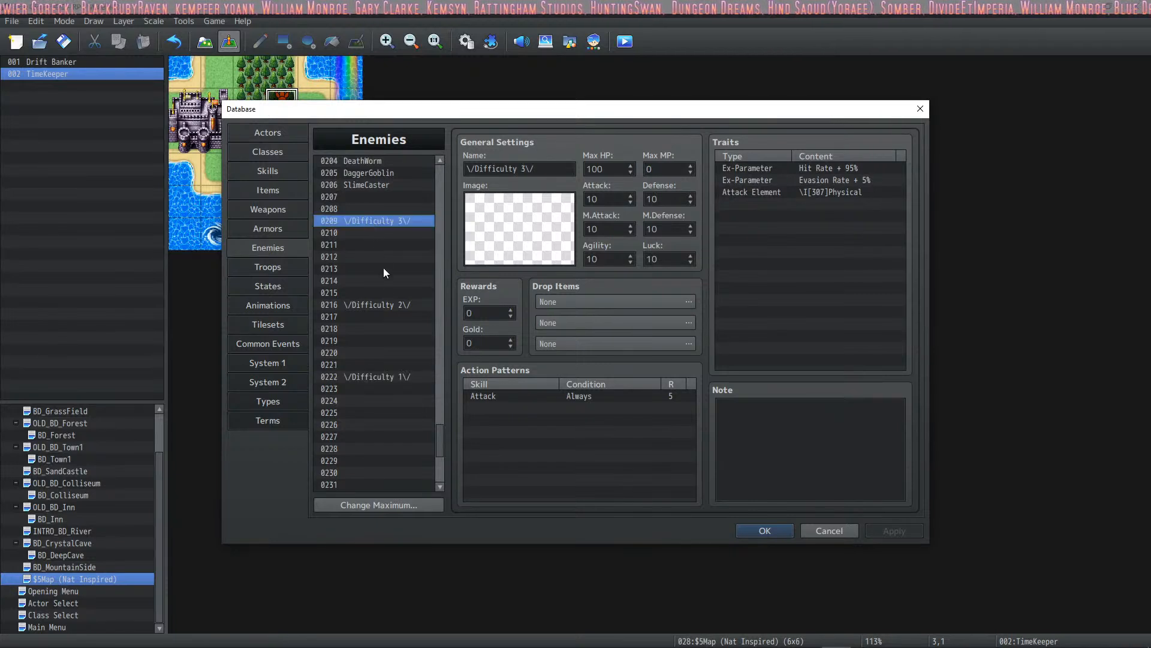
left_click(357, 232)
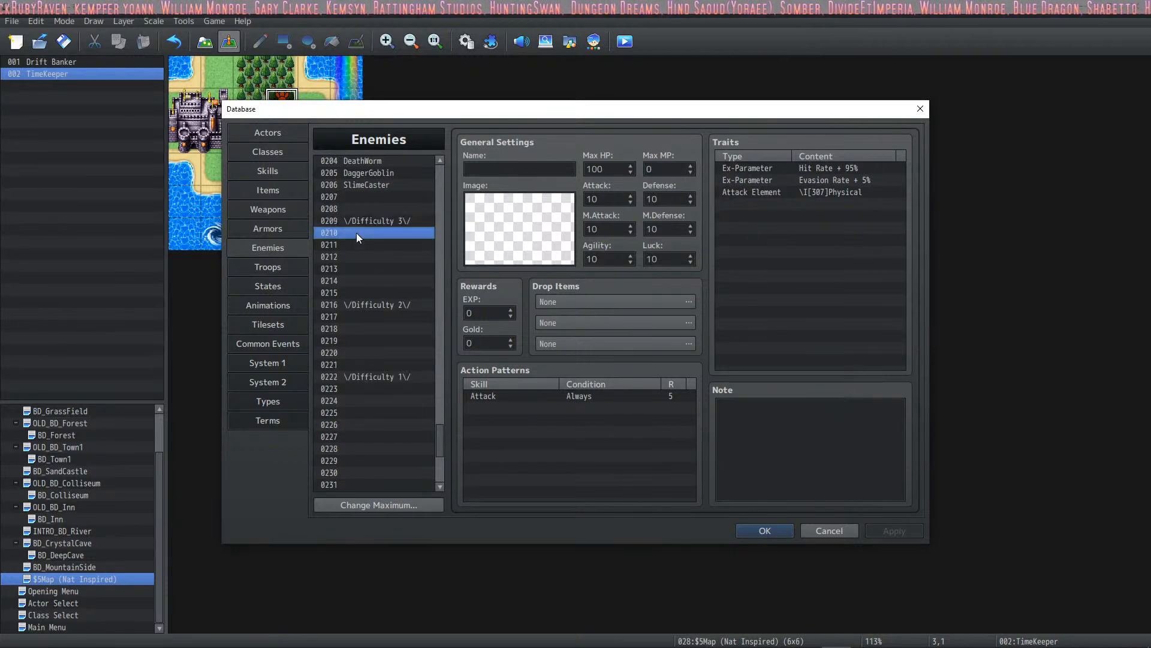
left_click_drag(384, 241, 373, 437)
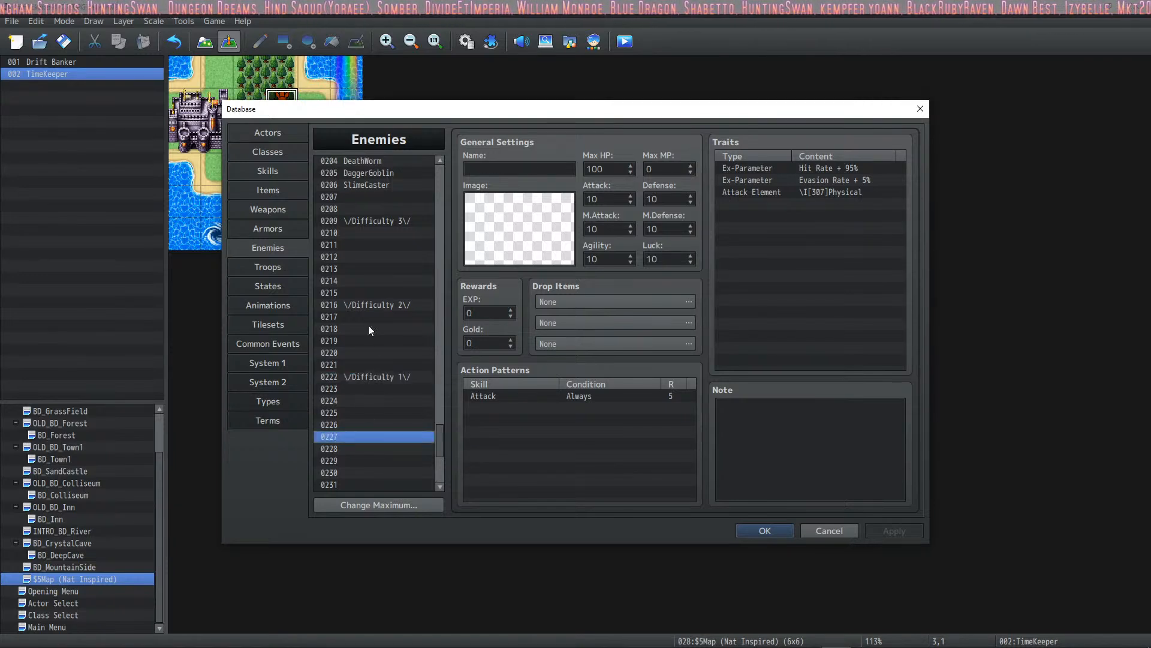
Copy the enemy 0204 DeathWorm into slots 0210, 0217 and 0223 under the Difficulty 3, 2 and 1 headings.
scroll(369, 328, "up", 2)
left_click(383, 185)
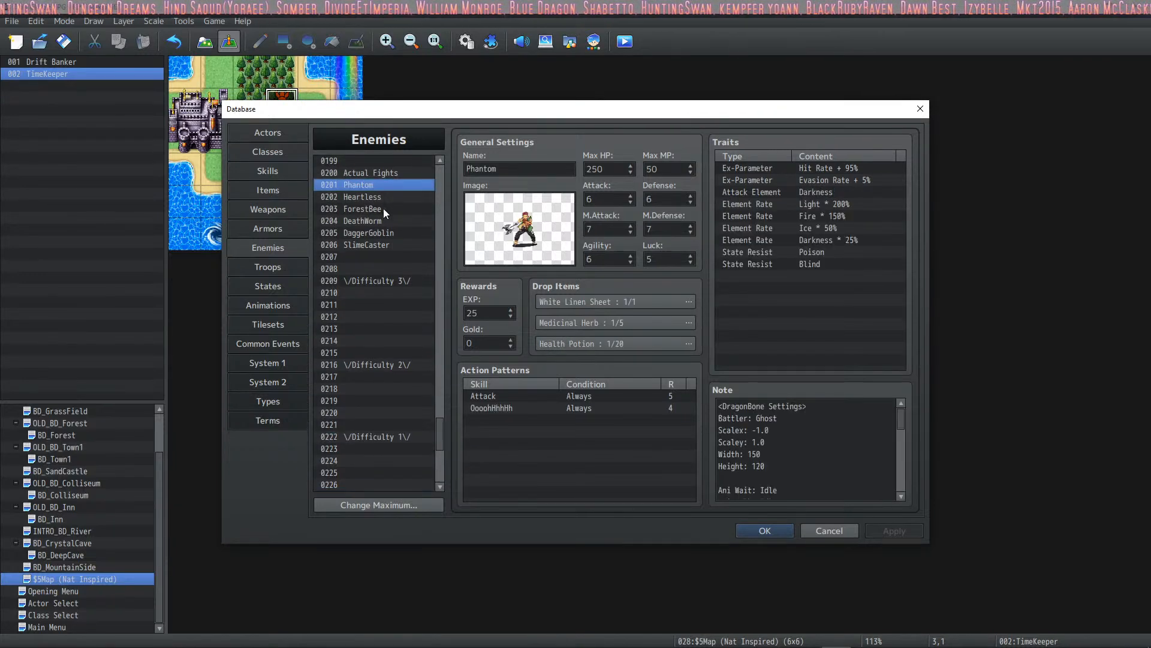
left_click(393, 222)
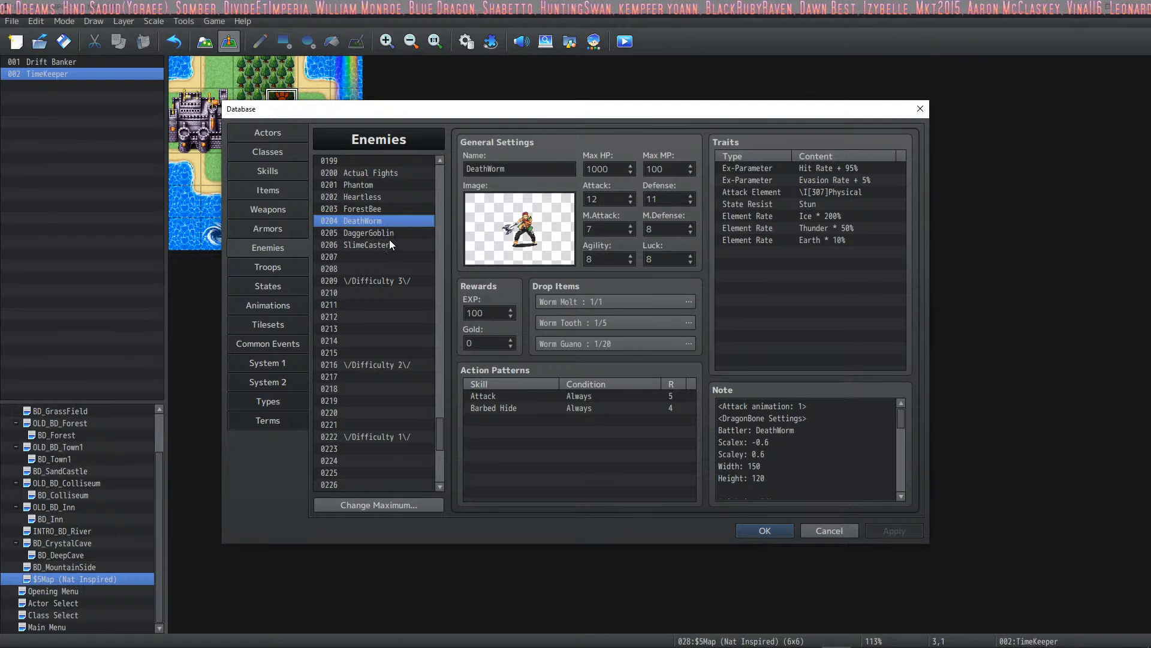
left_click(377, 293)
key("ctrl+v")
left_click(387, 376)
key("ctrl+v")
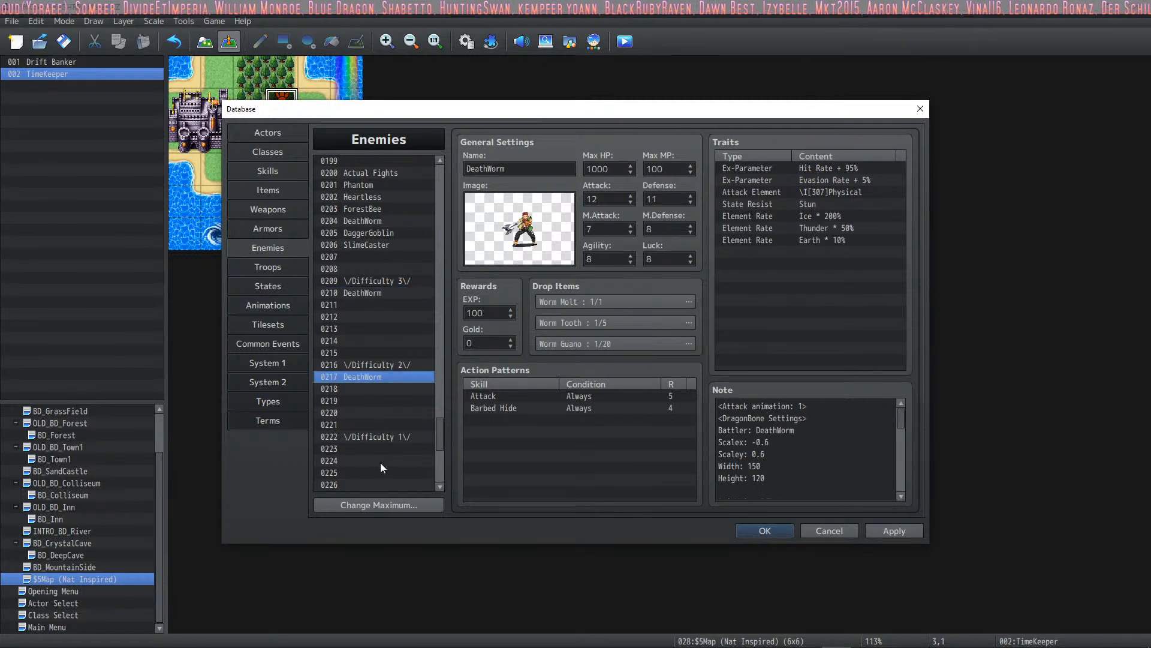
left_click(379, 448)
key("ctrl+v")
Compare the DeathWorm copies in 0210, 0217 and 0223, including their Max HP and other stats.
left_click(380, 293)
left_click(375, 377)
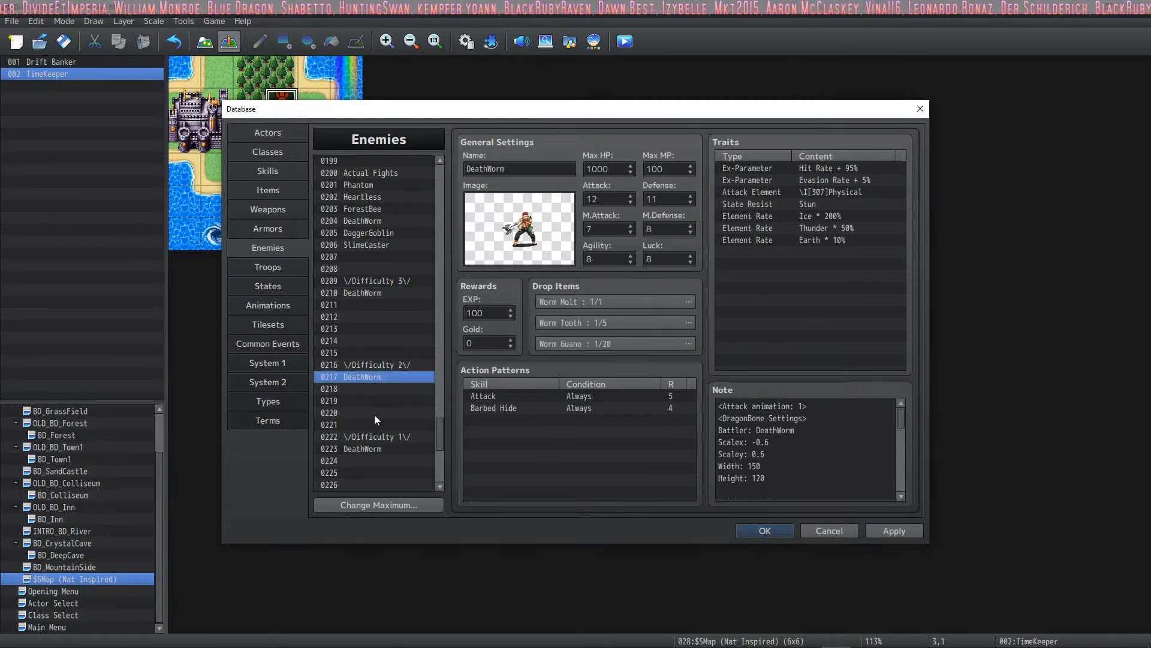
left_click(376, 448)
left_click(372, 376)
left_click(373, 293)
left_click(375, 377)
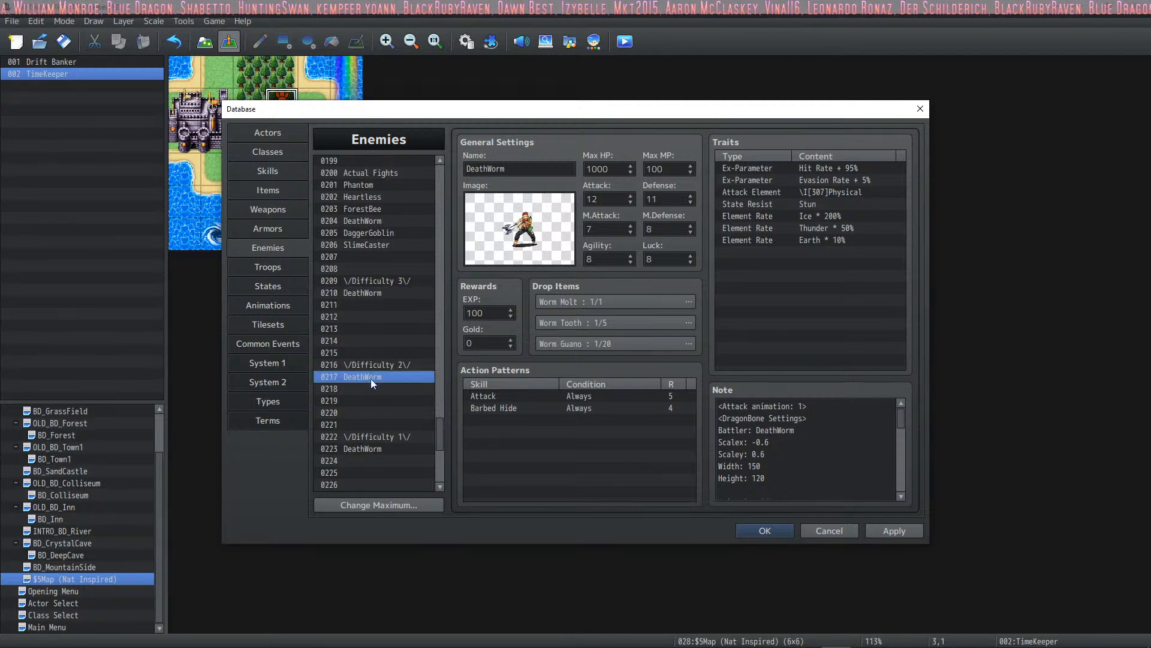
left_click(375, 448)
left_click(377, 376)
left_click(386, 292)
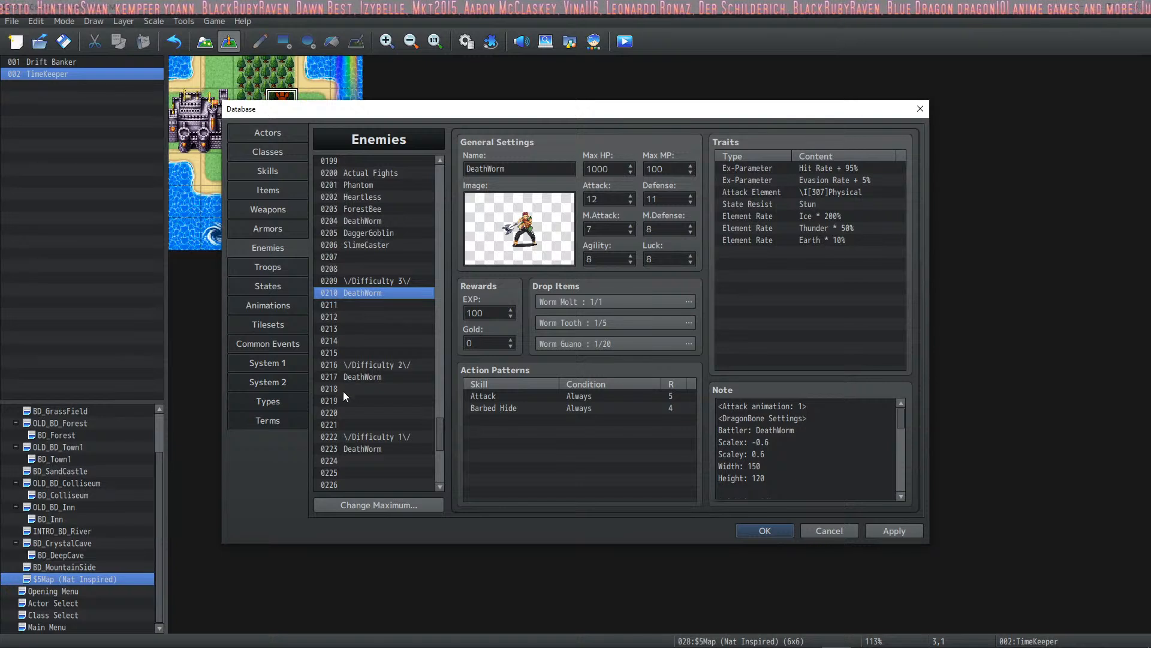
left_click(369, 377)
left_click(613, 172)
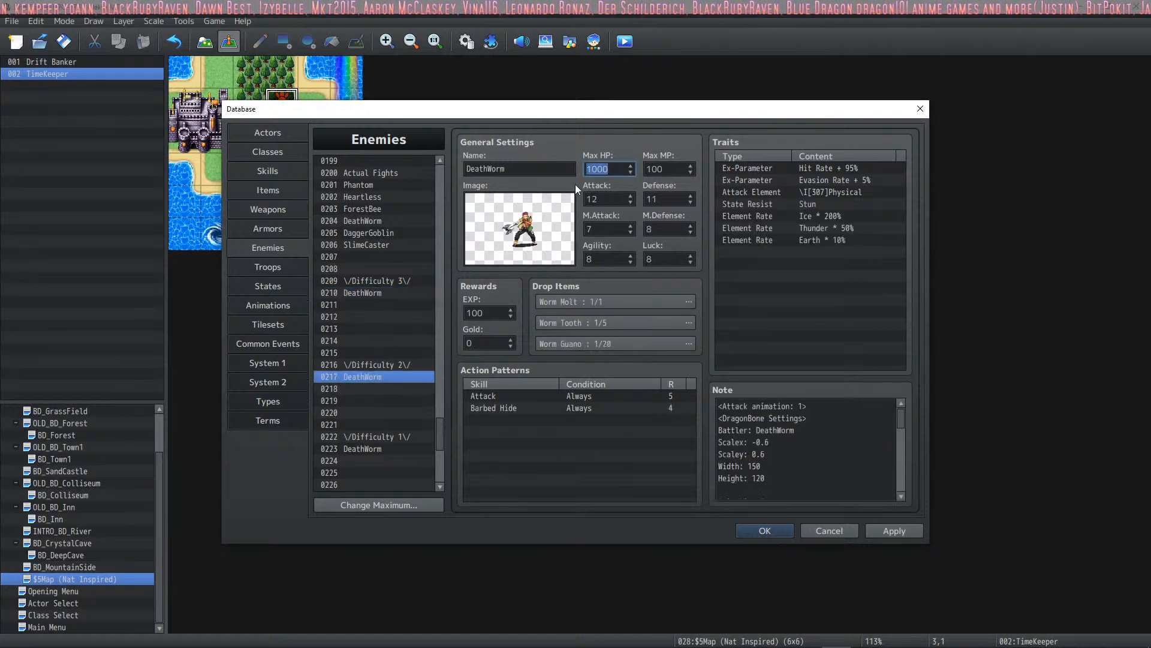
left_click(382, 448)
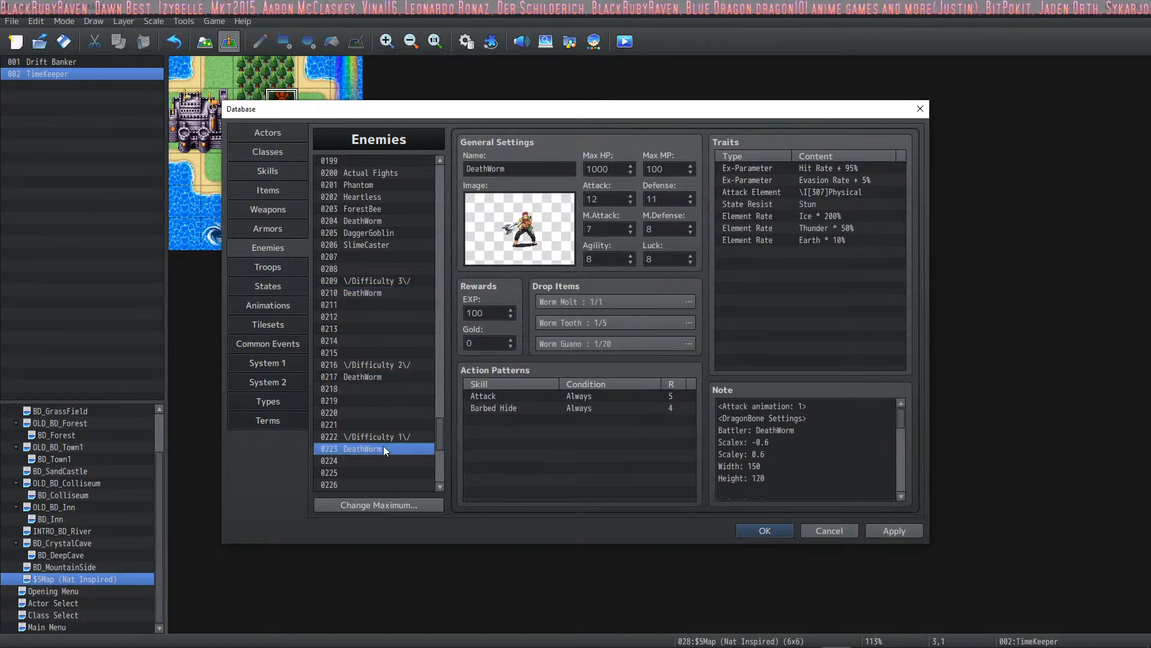
Set the Difficulty 1 DeathWorm in enemy slot 0223 to Max HP 250 and Attack 10.
left_click(614, 173)
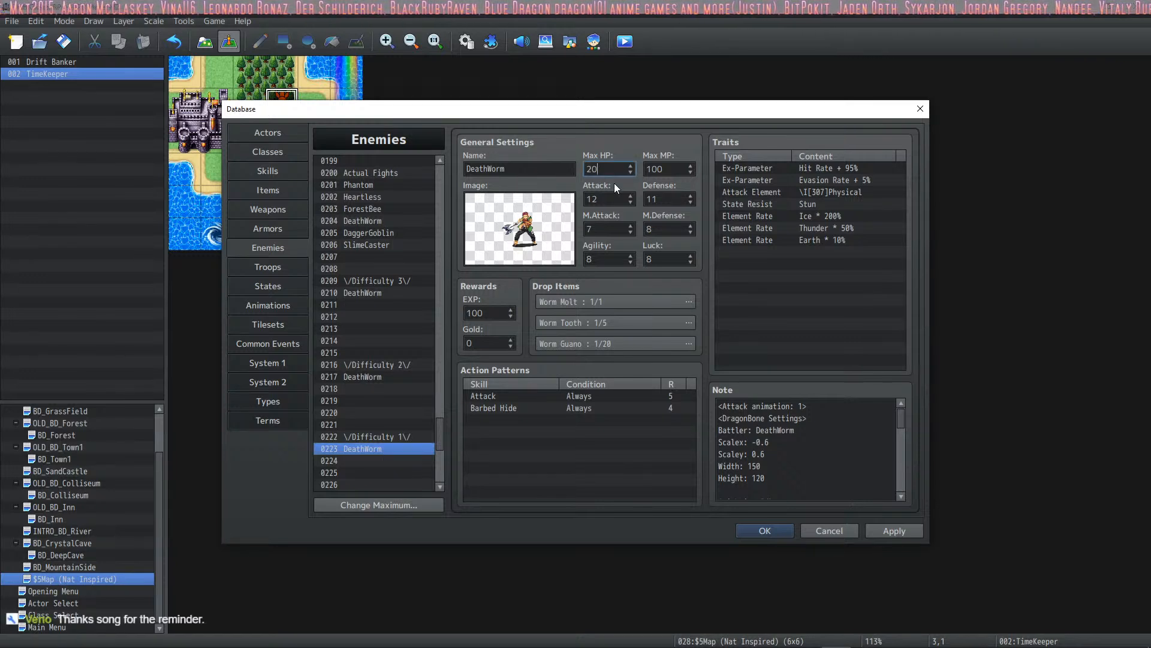
type("250")
left_click(613, 200)
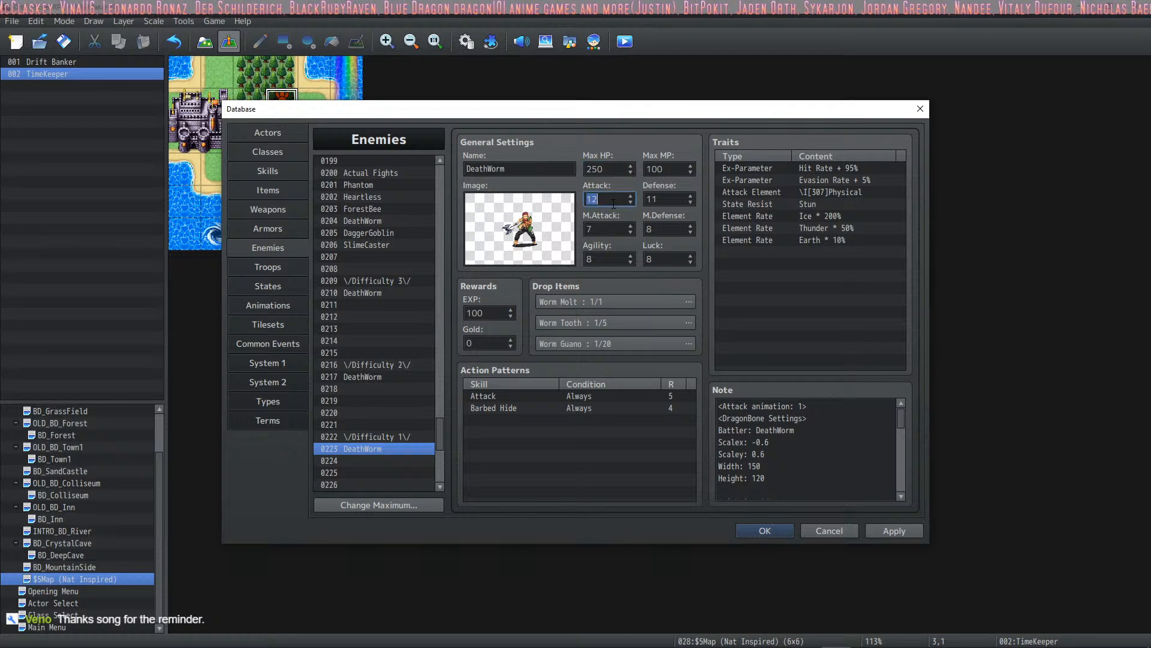
type("10")
Set the Attack of the Difficulty 2 DeathWorm in enemy slot 0217 to 11.
left_click(360, 377)
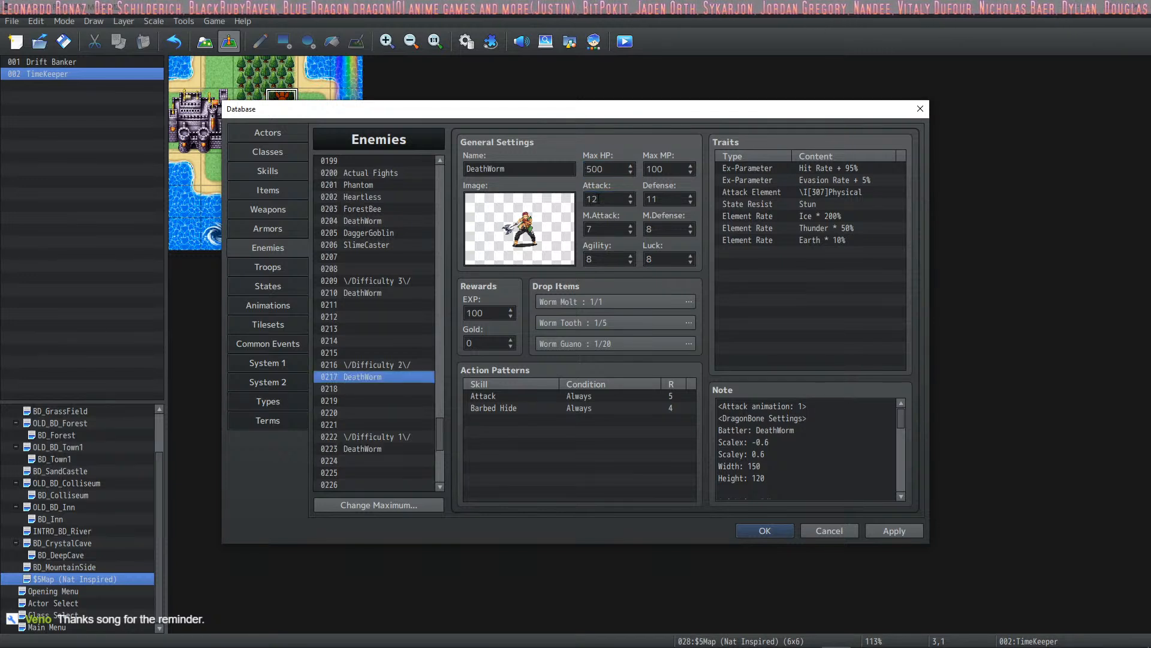
left_click(595, 199)
type("11")
Set the Defense of the DeathWorm in slot 0217 to 10 and of the one in slot 0223 to 9.
left_click(383, 297)
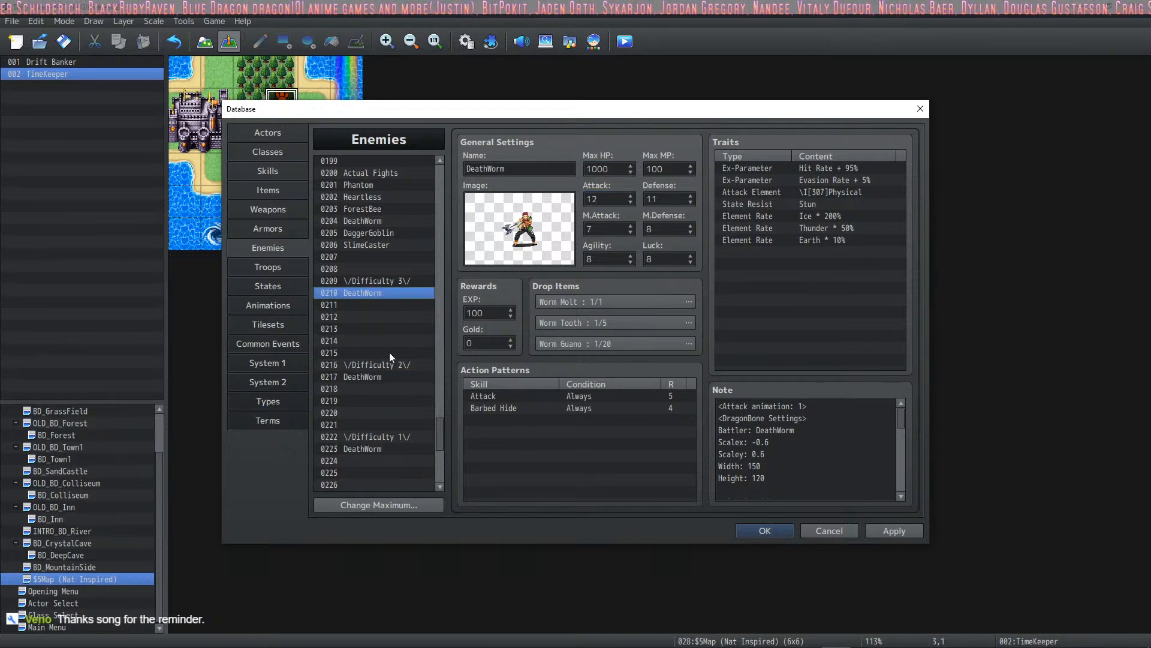
left_click(382, 378)
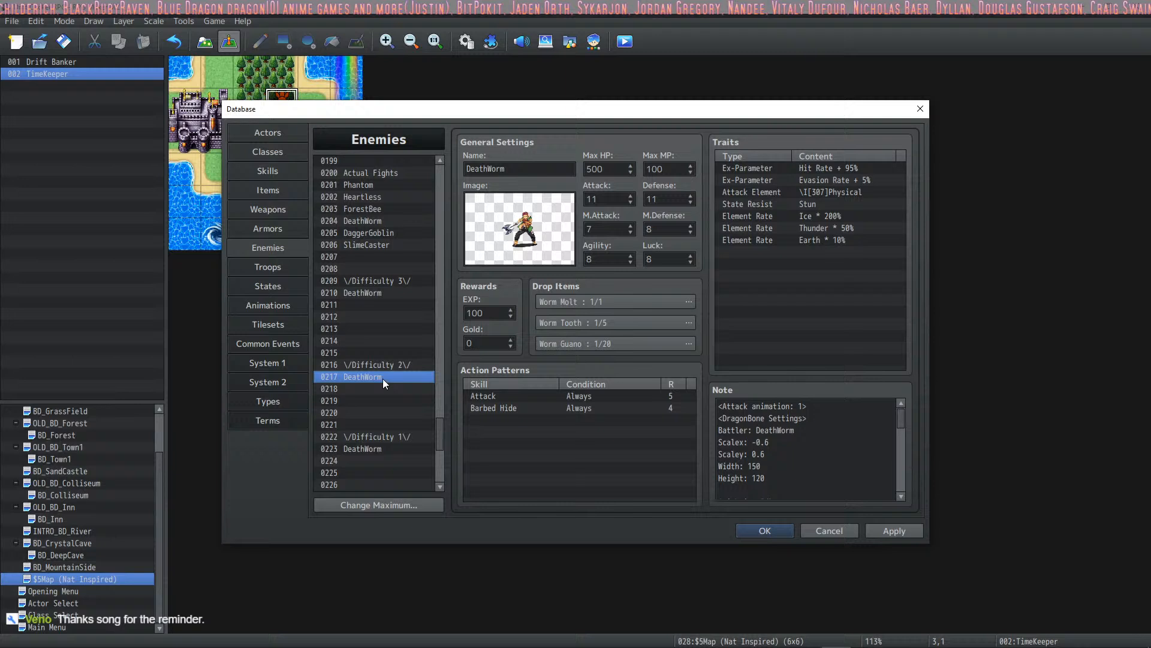
left_click(674, 200)
type("10")
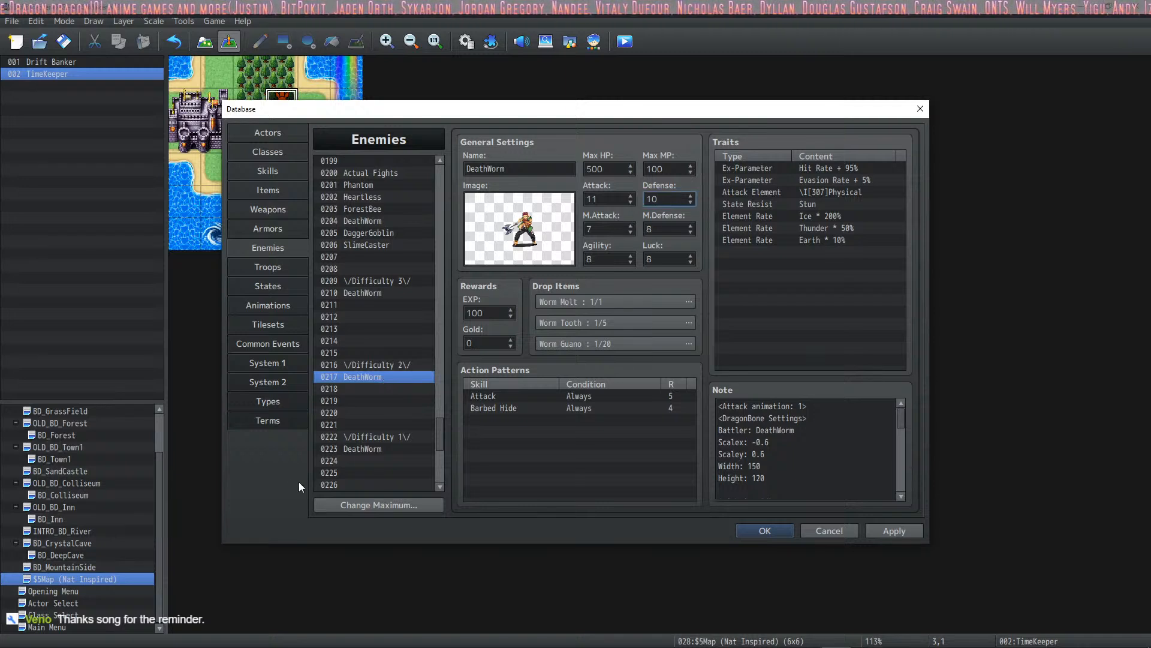
left_click(365, 448)
left_click(648, 200)
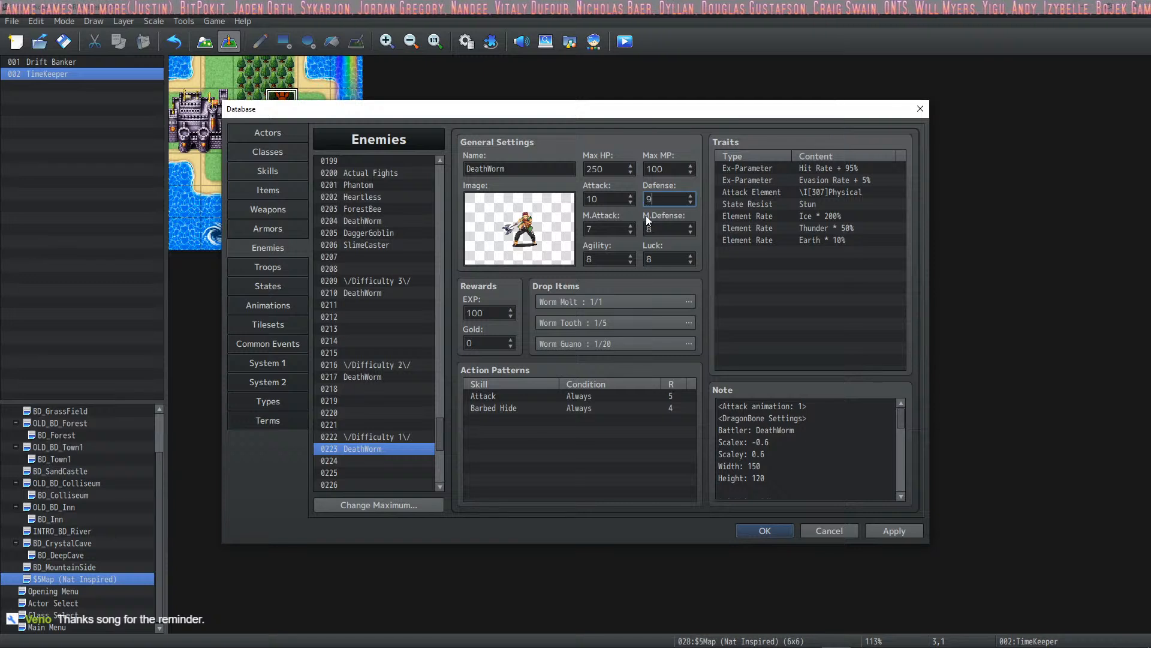
Review the stats of the three DeathWorm versions in 0210, 0217 and 0223 and save the database changes.
left_click(383, 286)
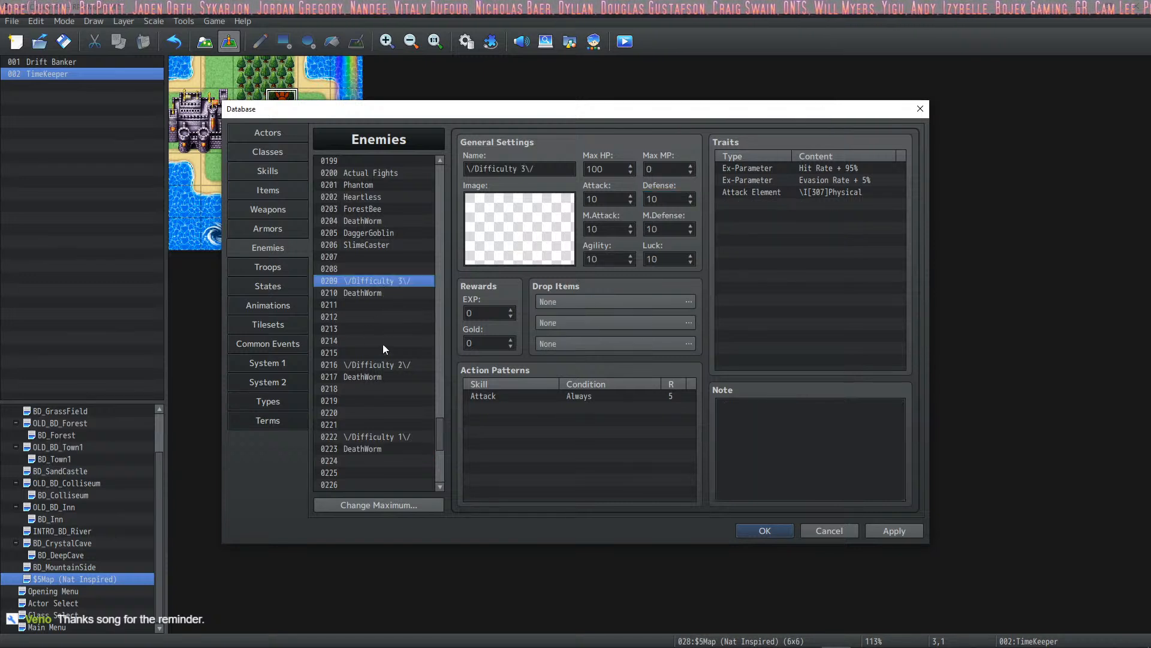
left_click(378, 293)
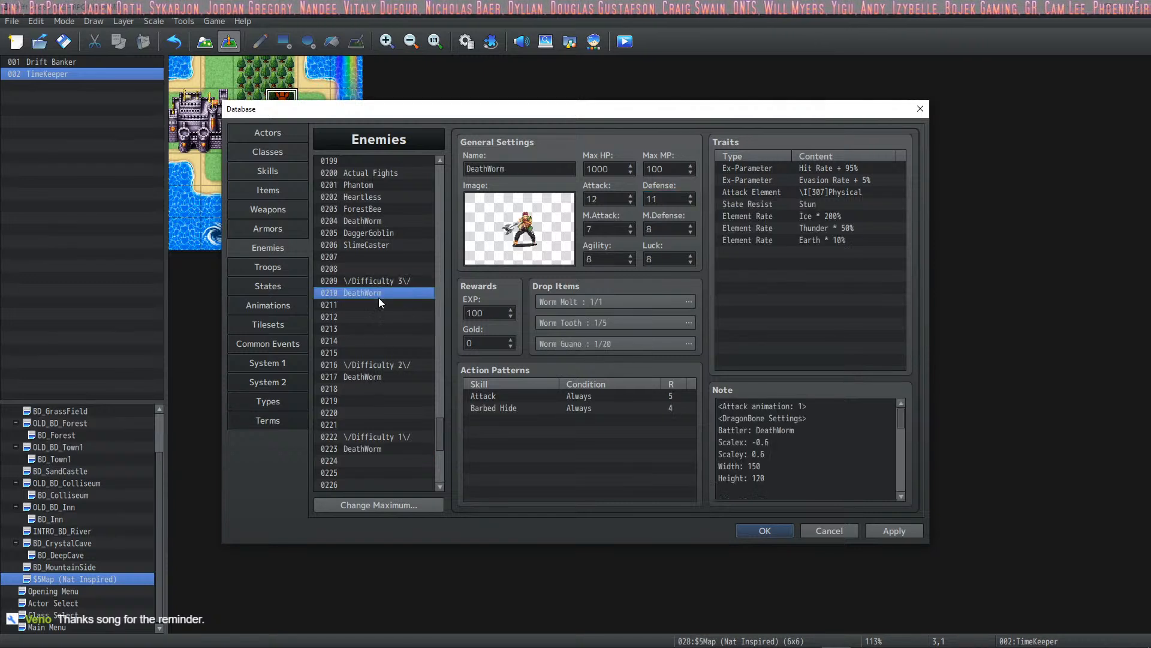
left_click(380, 376)
left_click(377, 449)
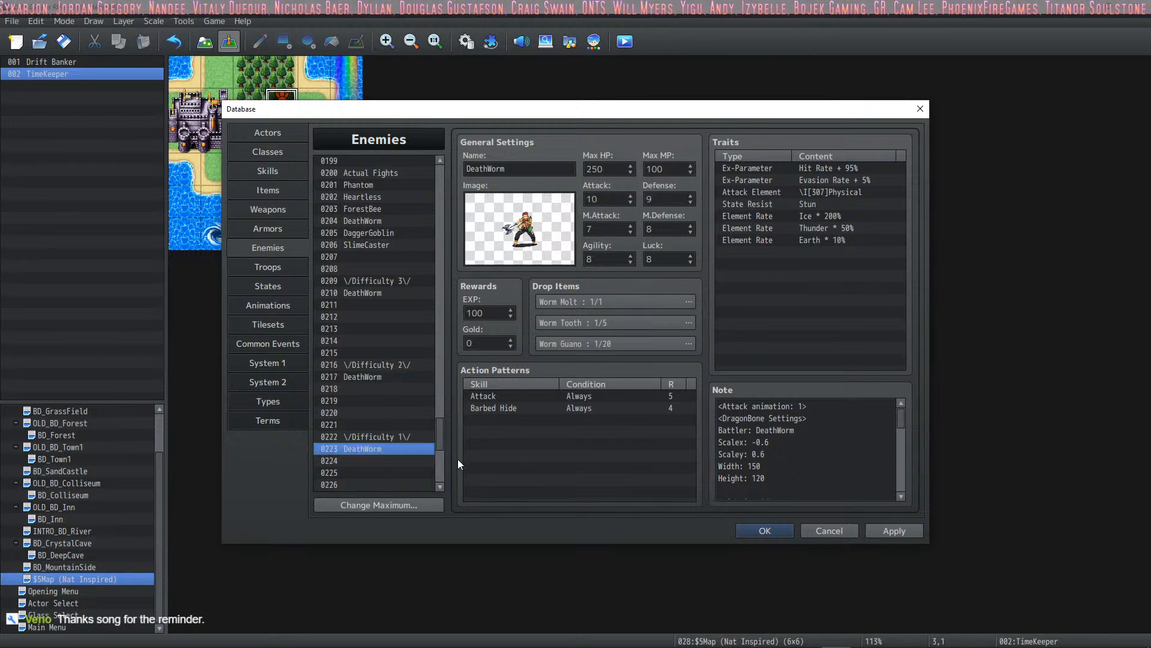
left_click(382, 298)
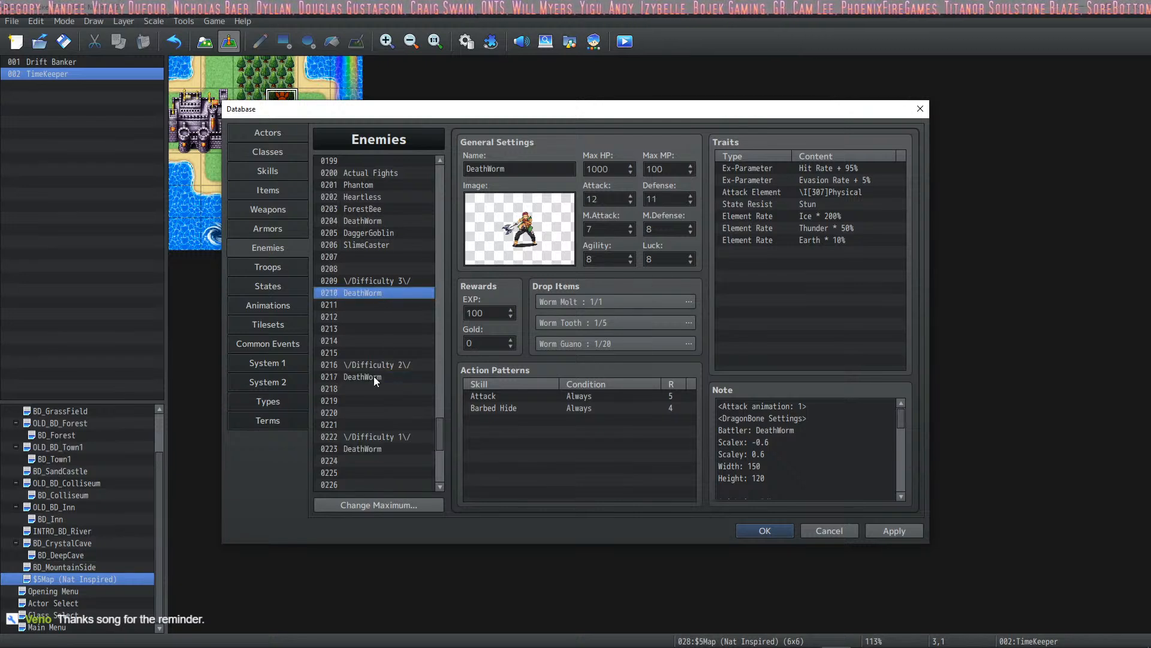
left_click(374, 384)
left_click(376, 373)
left_click(377, 286)
left_click(378, 294)
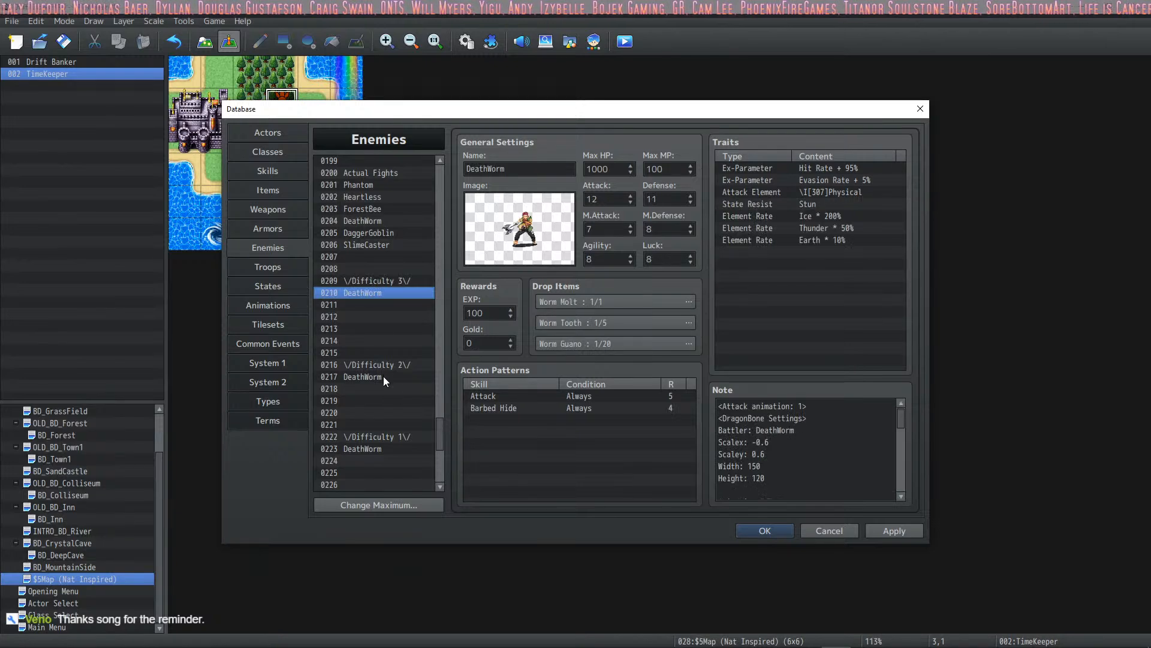
left_click(757, 528)
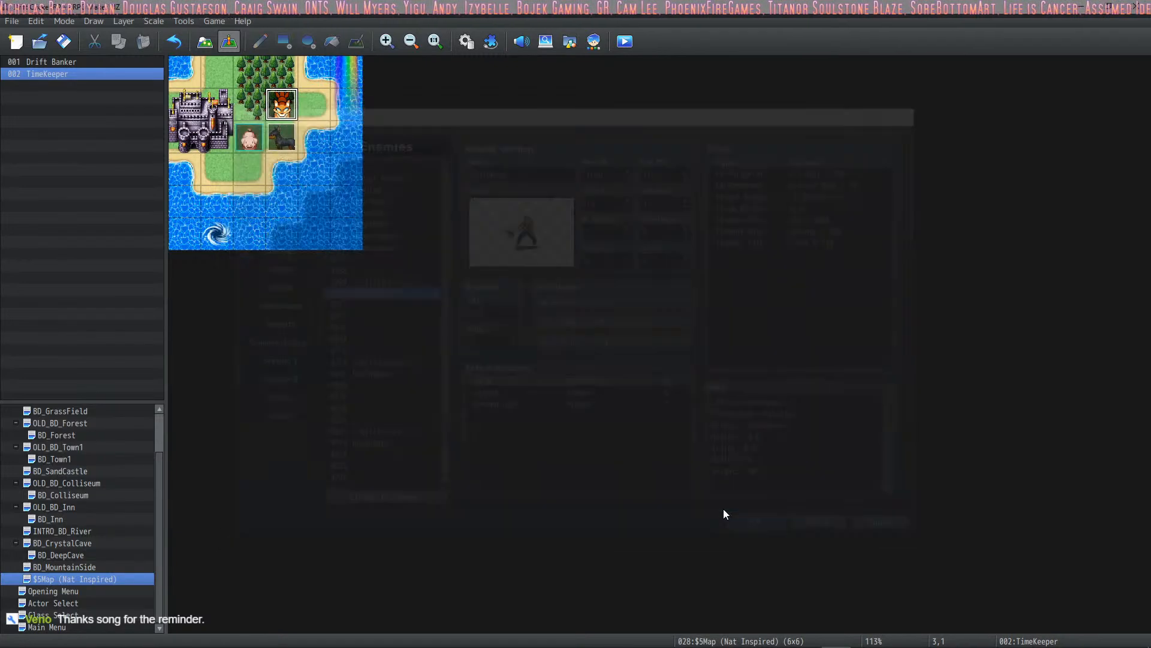
In the TimeKeeper event, copy the DeathWorm Battle Processing command into the Difficulty Mode = 2 and Difficulty Mode = 1 branches and apply the changes.
double_click(289, 99)
left_click(603, 297)
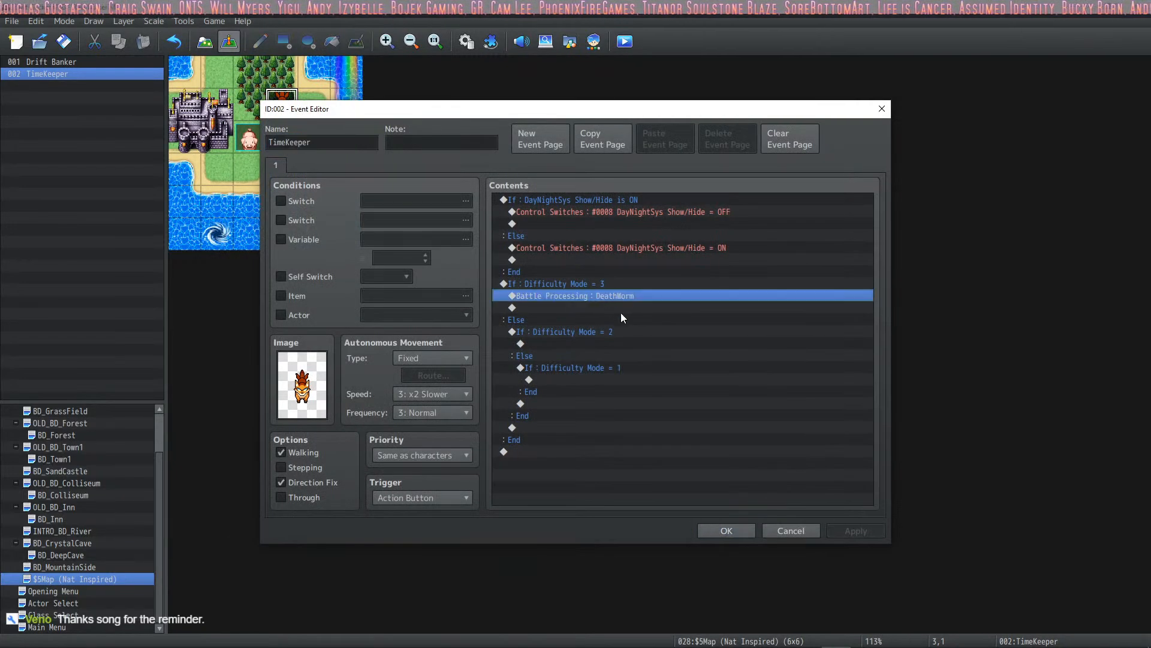
left_click(602, 342)
key("ctrl+v")
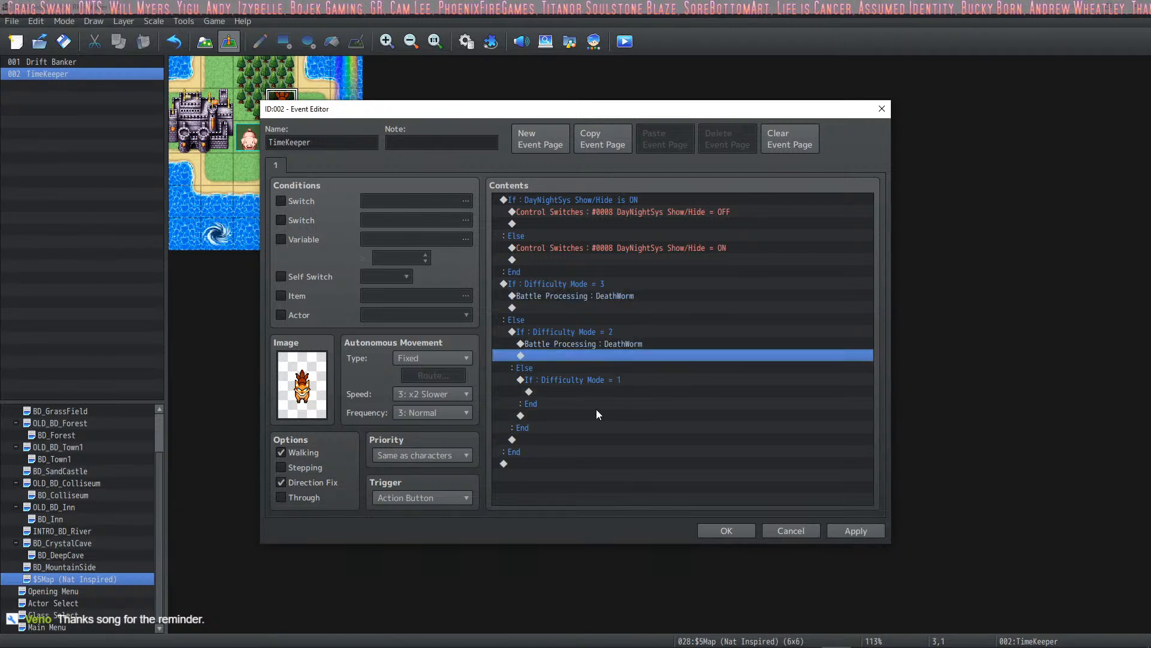
left_click(603, 390)
key("ctrl+v")
left_click(837, 530)
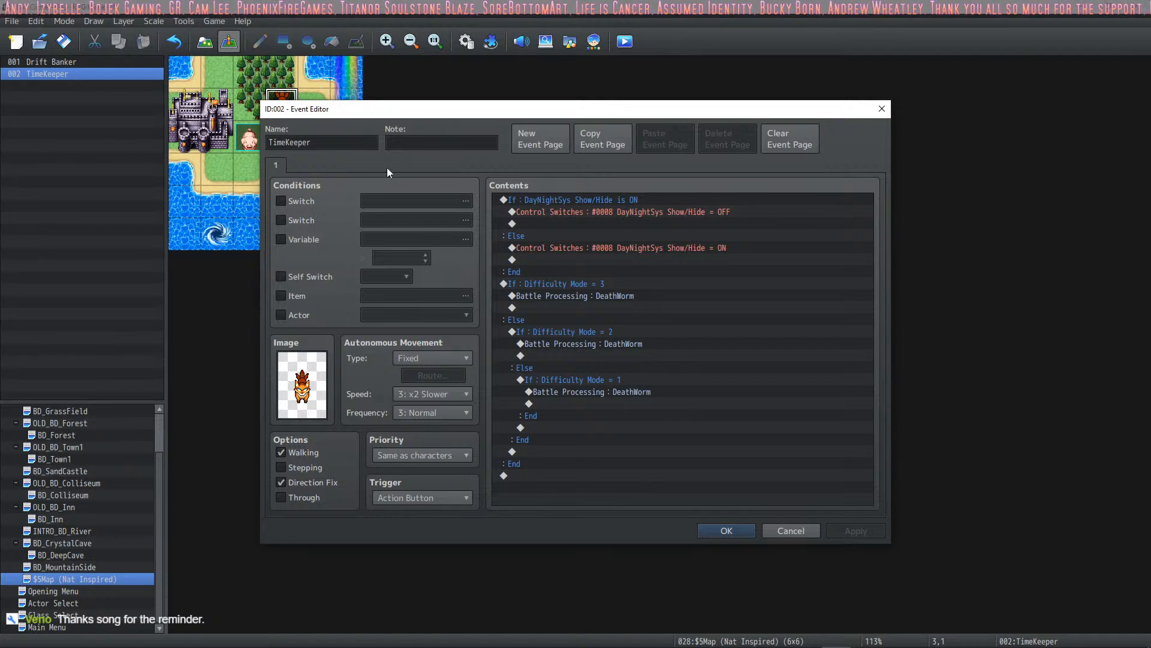
Check which troops the Difficulty Mode = 3 branch's battle command can use, leave its troop as is, and close the event.
left_click(638, 286)
left_click(630, 329)
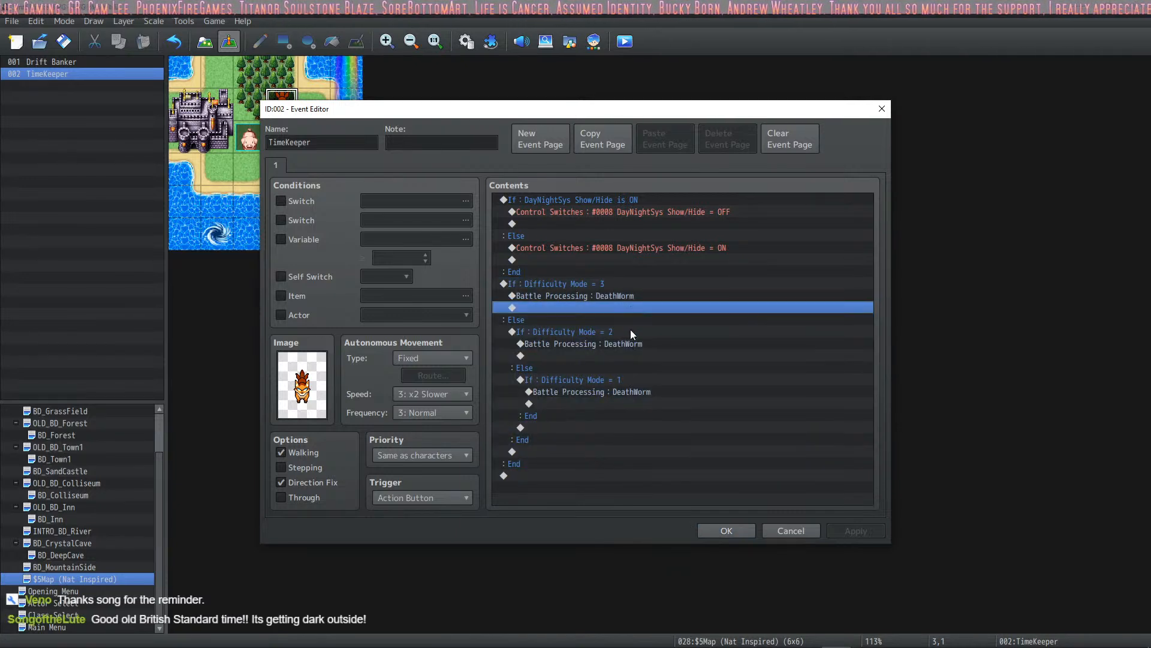
left_click(615, 298)
right_click(615, 299)
left_click(638, 324)
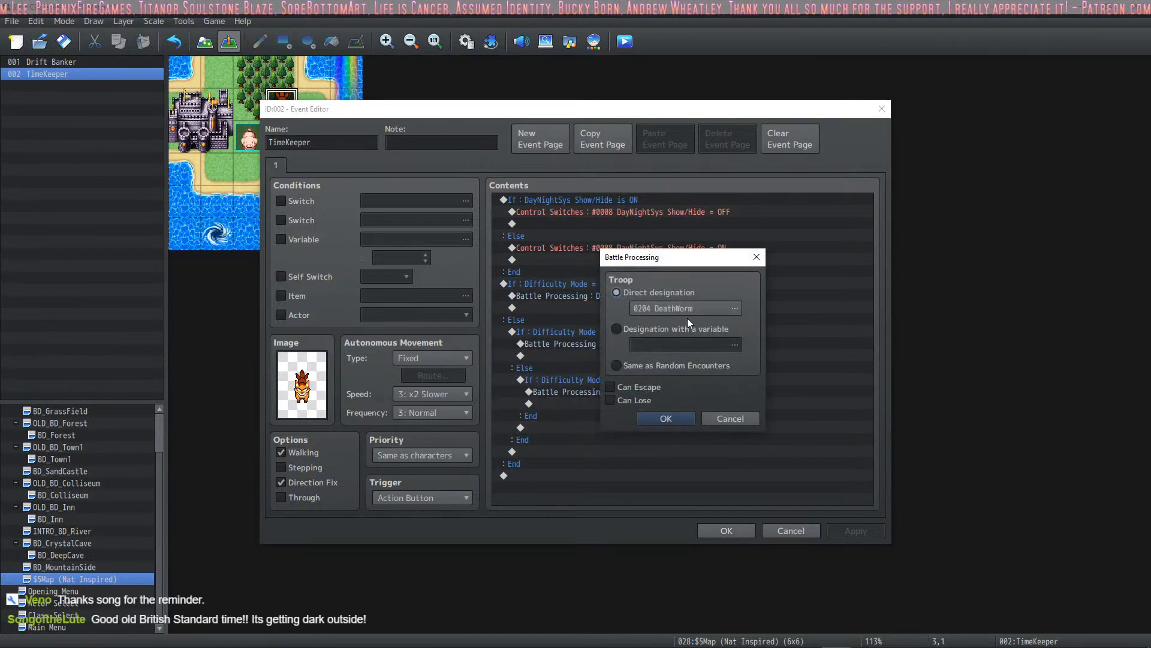
left_click(688, 312)
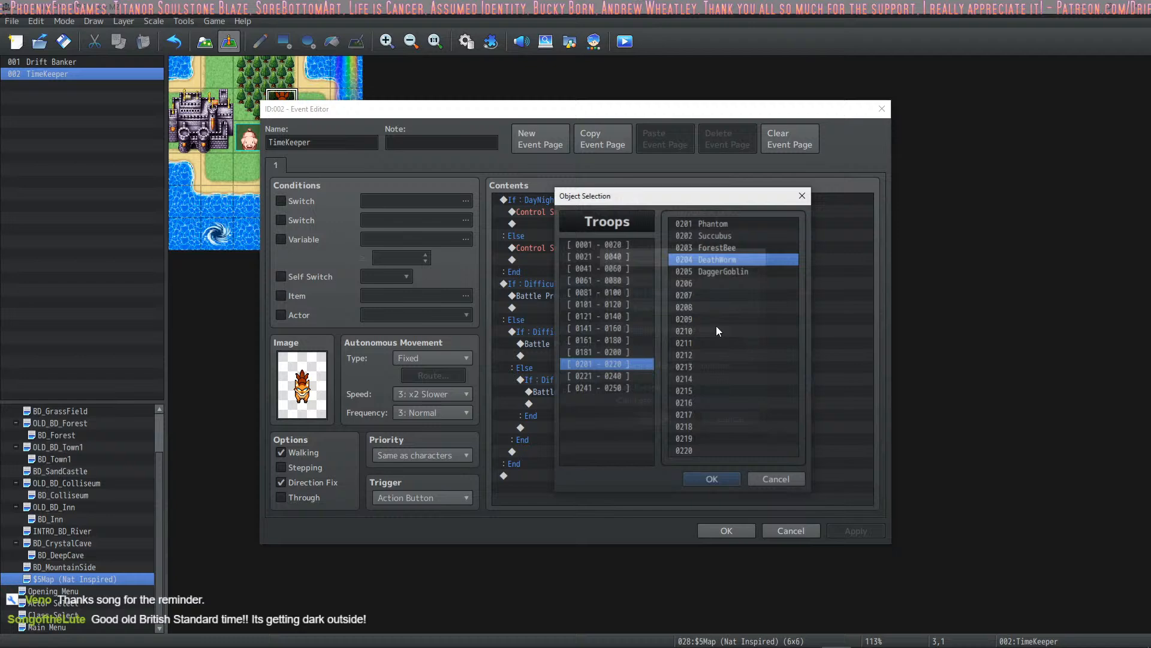
left_click(775, 483)
left_click(739, 420)
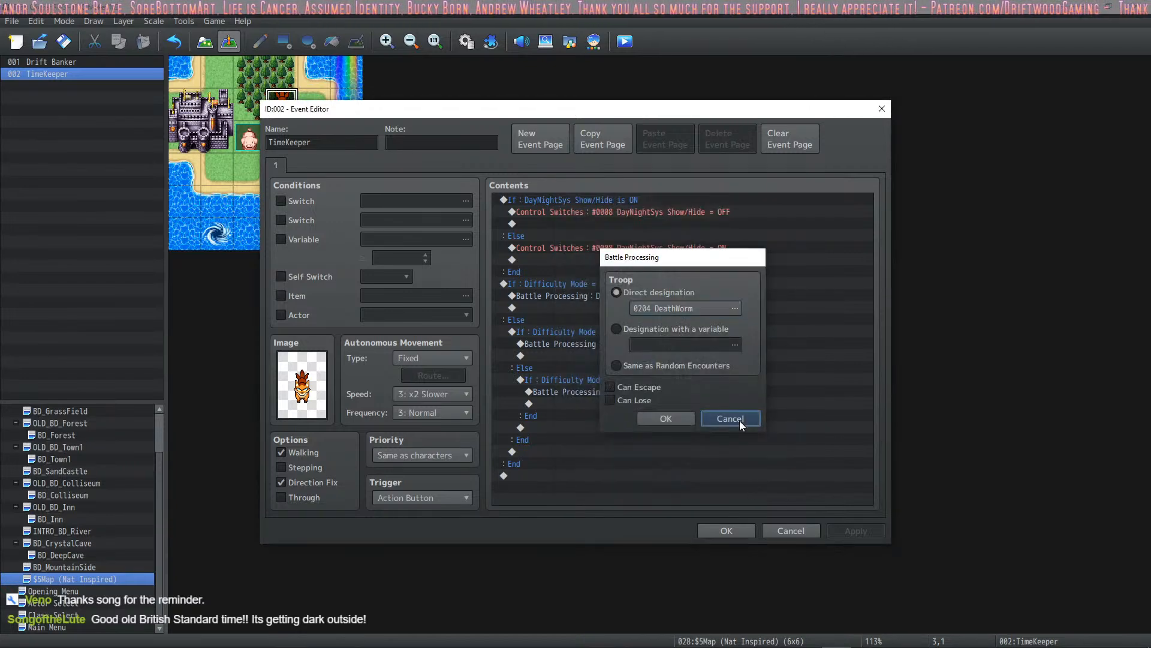
left_click(719, 531)
In the database, name the empty troop slot 0209 "\/Difficulty 3\/" as a section heading.
left_click(470, 43)
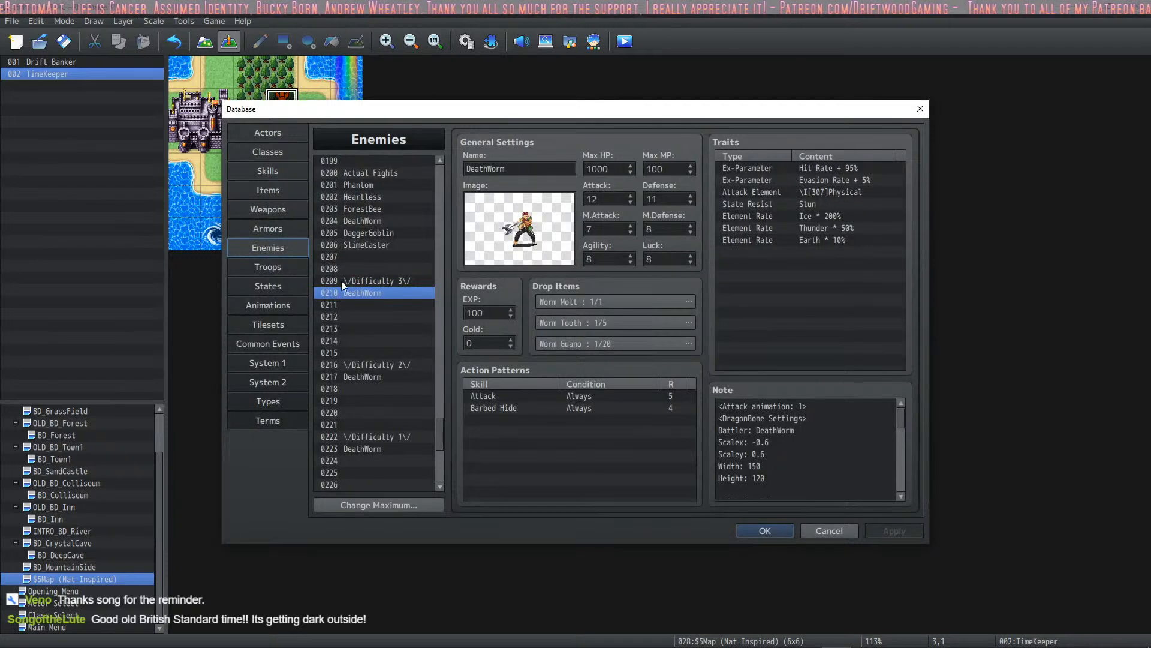
left_click(383, 292)
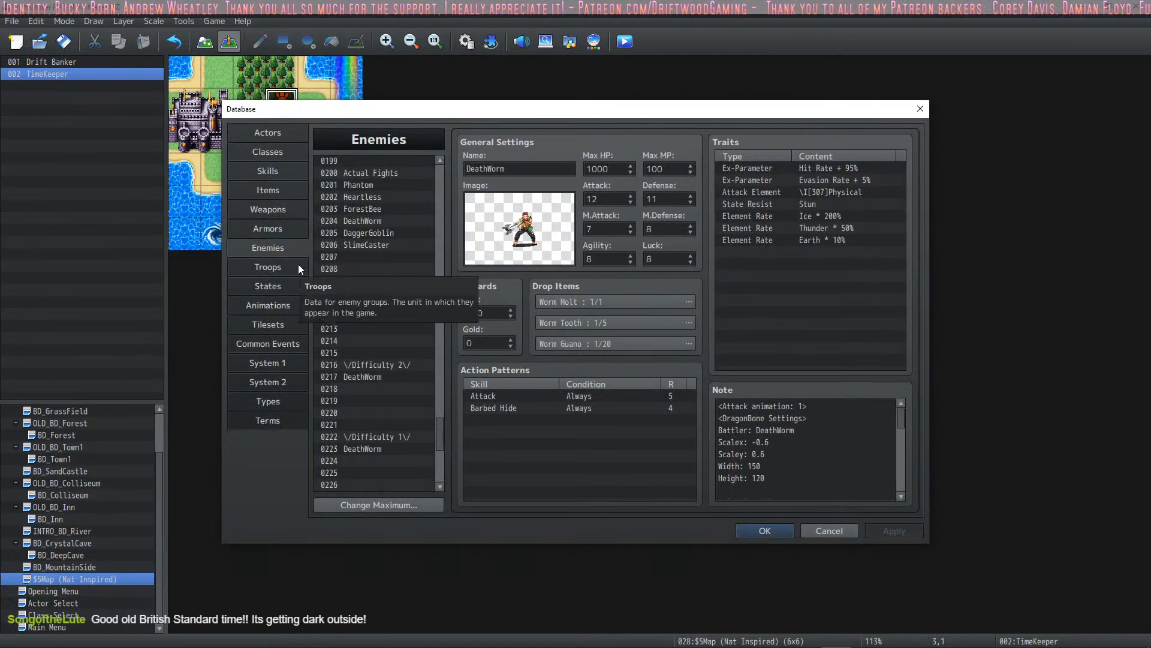
left_click(363, 280)
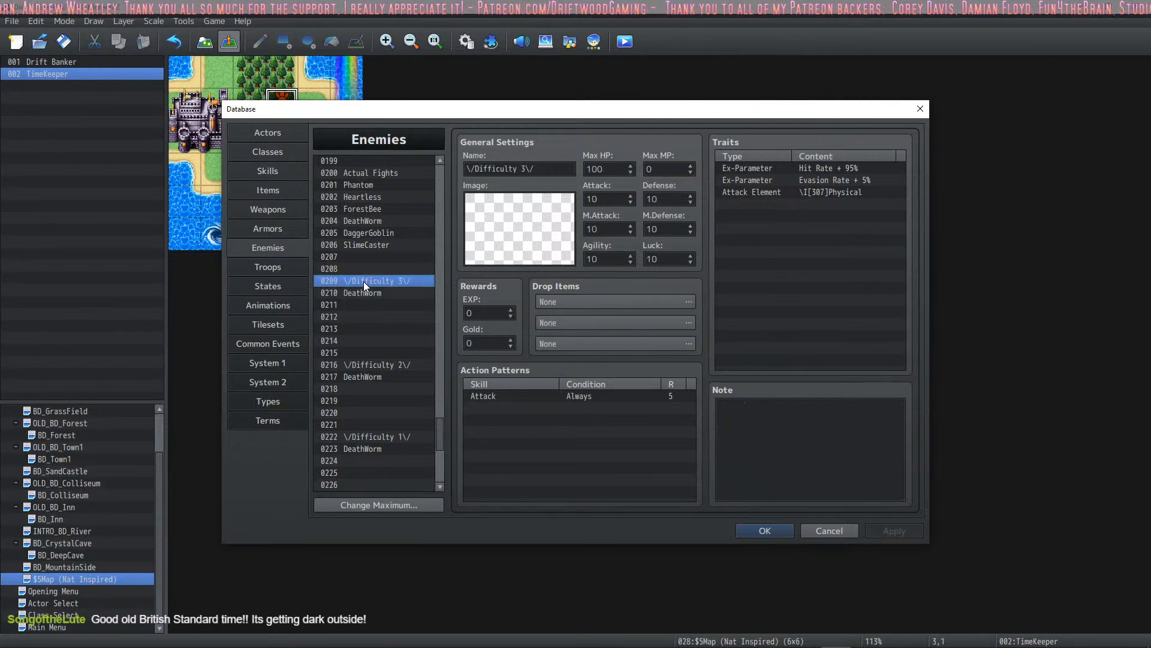
left_click(364, 365)
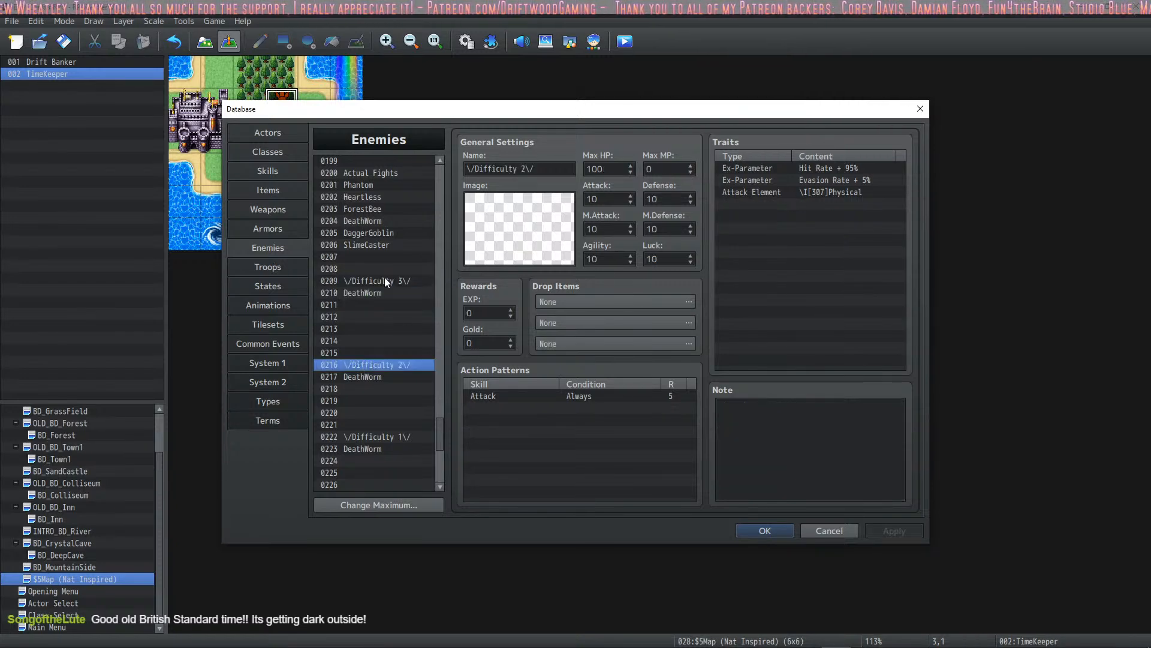
left_click(276, 268)
left_click_drag(441, 189, 445, 438)
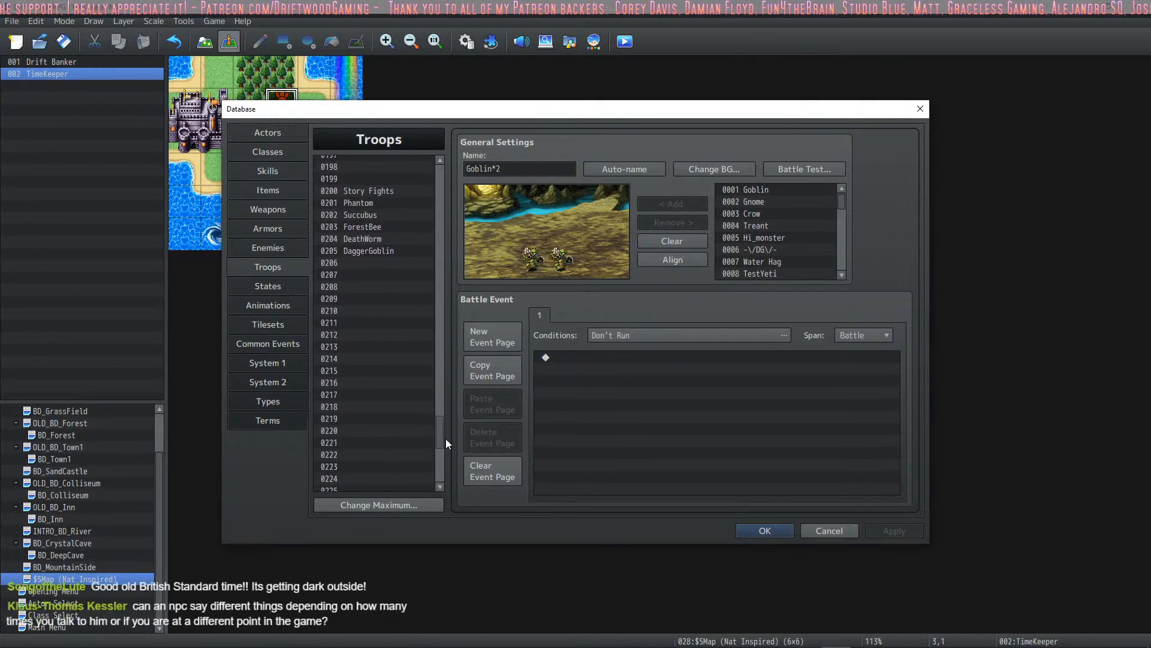
left_click(354, 298)
left_click(511, 169)
type("/")
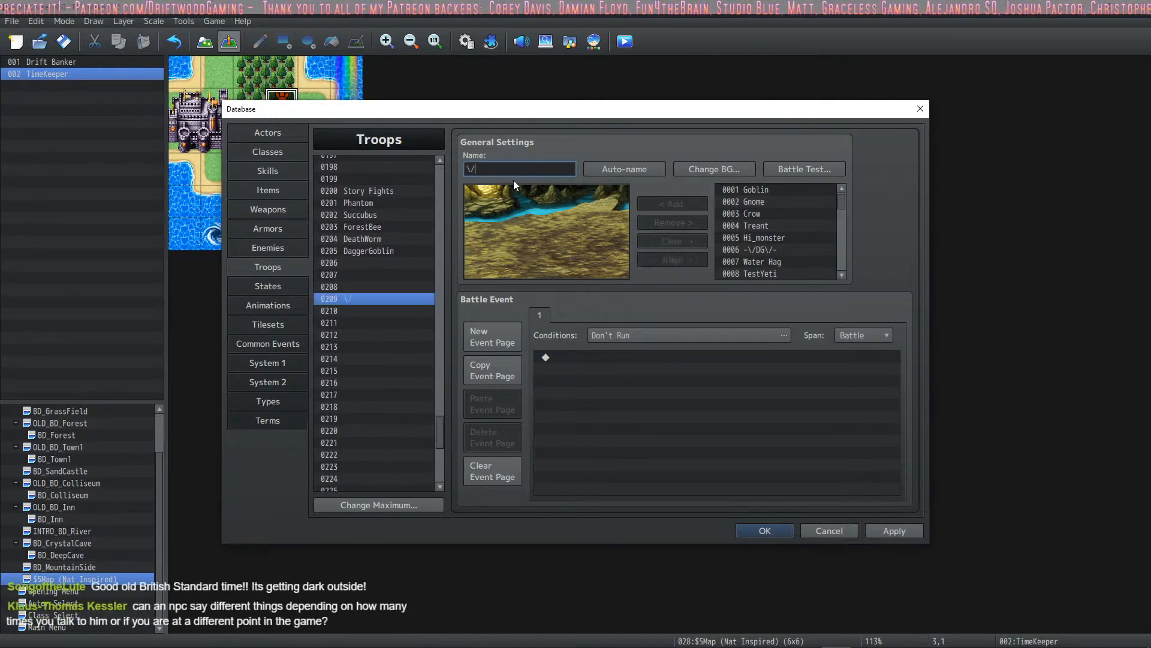
type("Difficulty 3\\/")
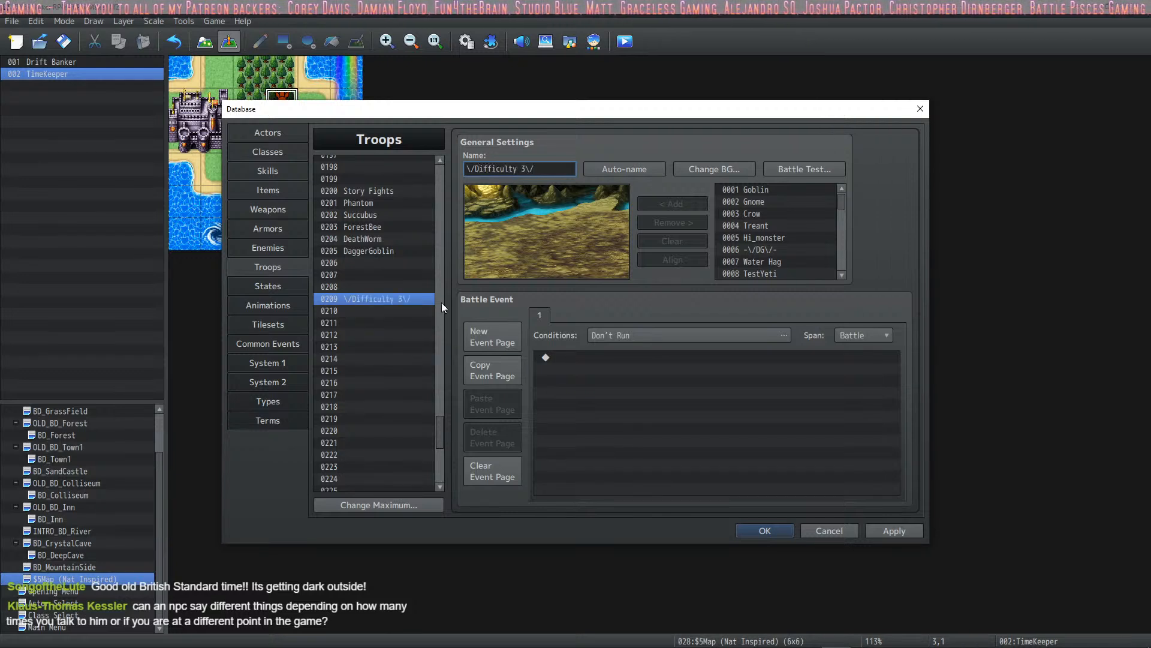
Fill troop slot 0210 with the Difficulty 3 DeathWorm (enemy 0210), place it near the battlefield's left edge, and auto-name the troop.
left_click(384, 312)
scroll(372, 272, "up", 2)
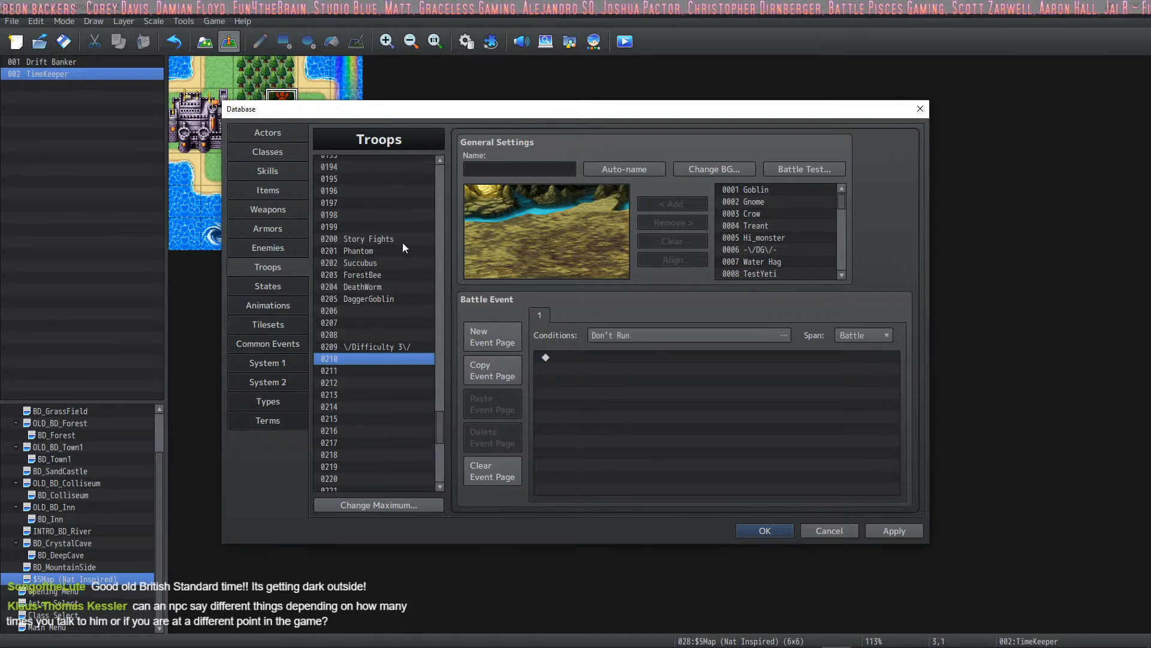
left_click(386, 347)
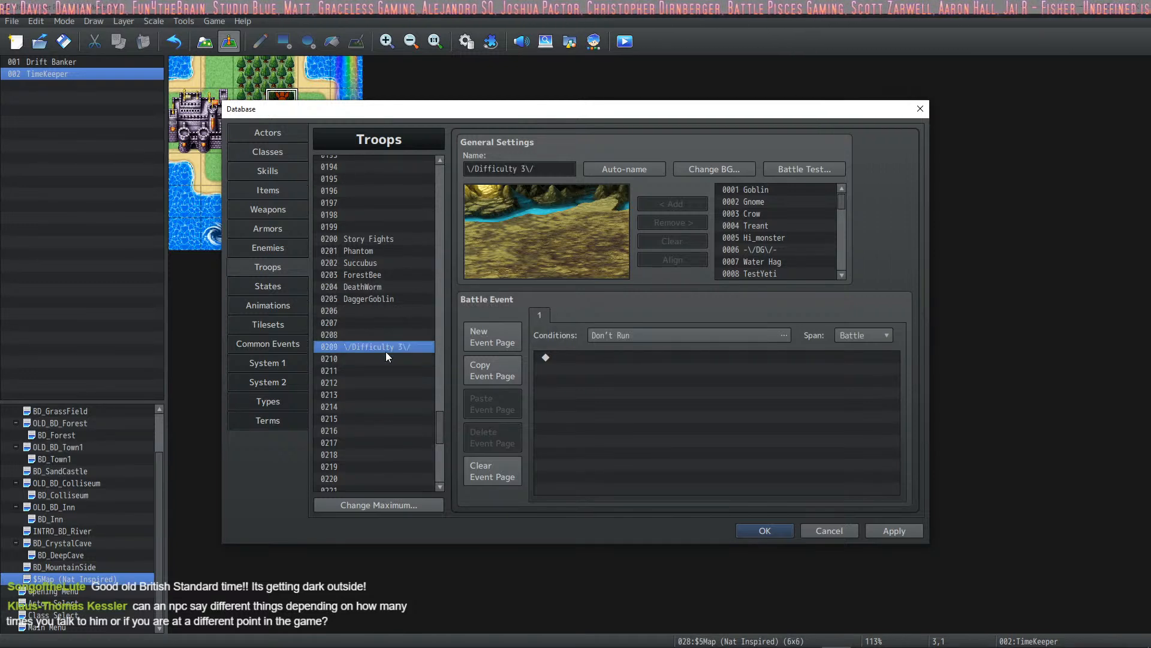
left_click(400, 360)
scroll(804, 235, "down", 2)
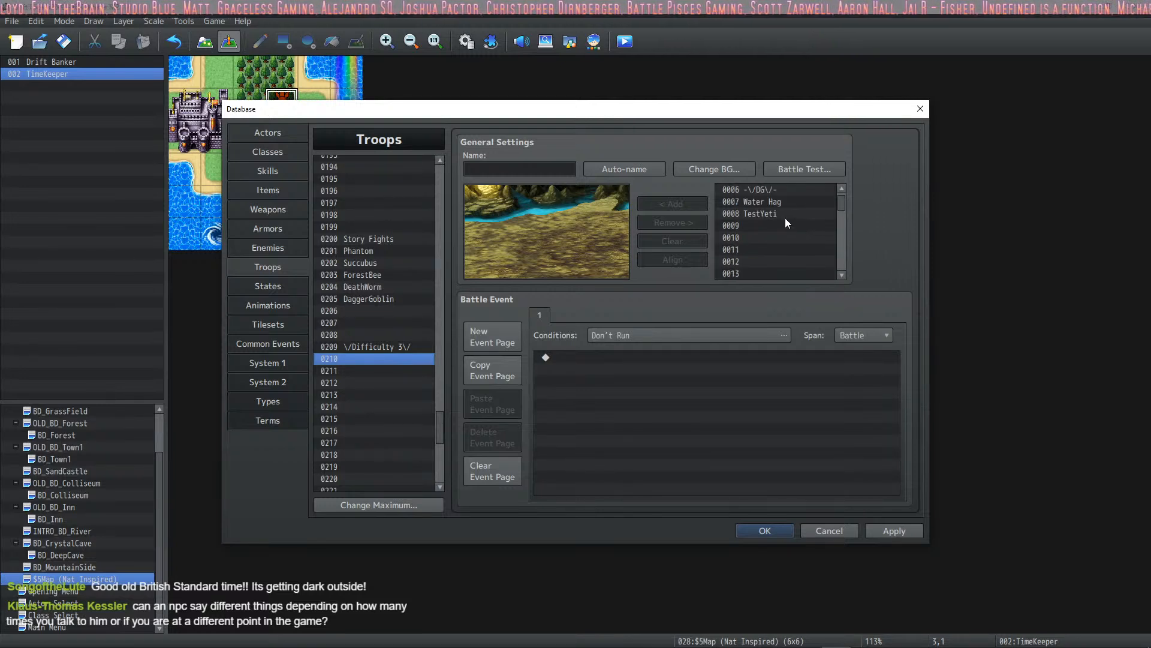
scroll(794, 211, "down", 2)
left_click_drag(839, 204, 840, 253)
scroll(839, 253, "down", 1)
scroll(797, 246, "up", 2)
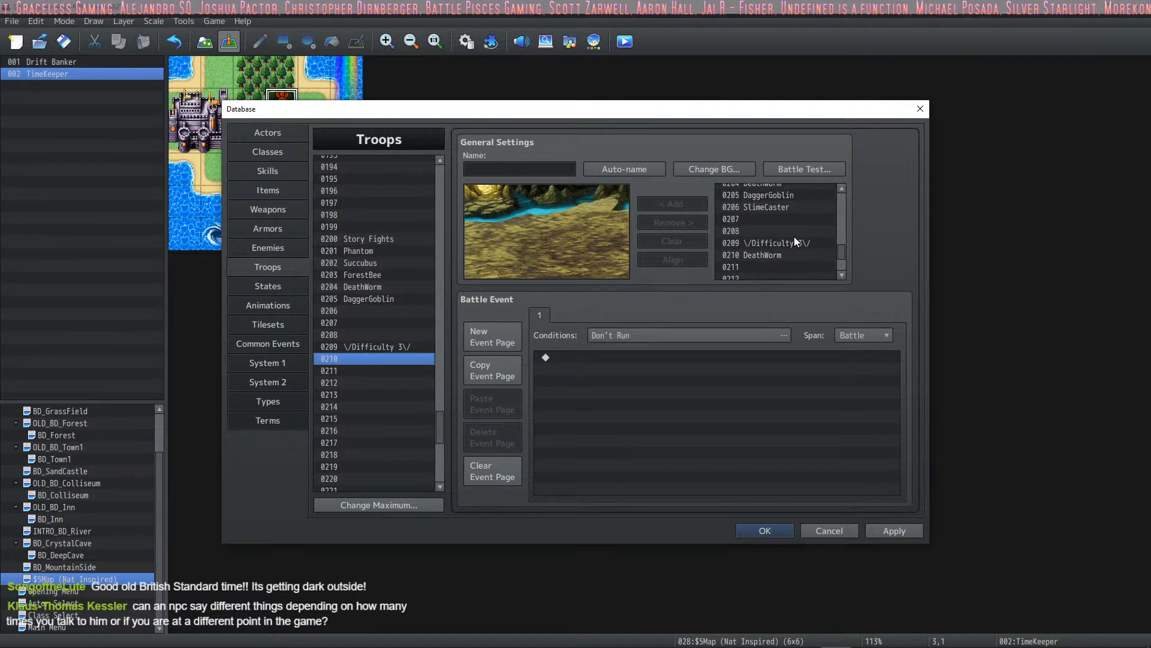
left_click(774, 256)
left_click(692, 207)
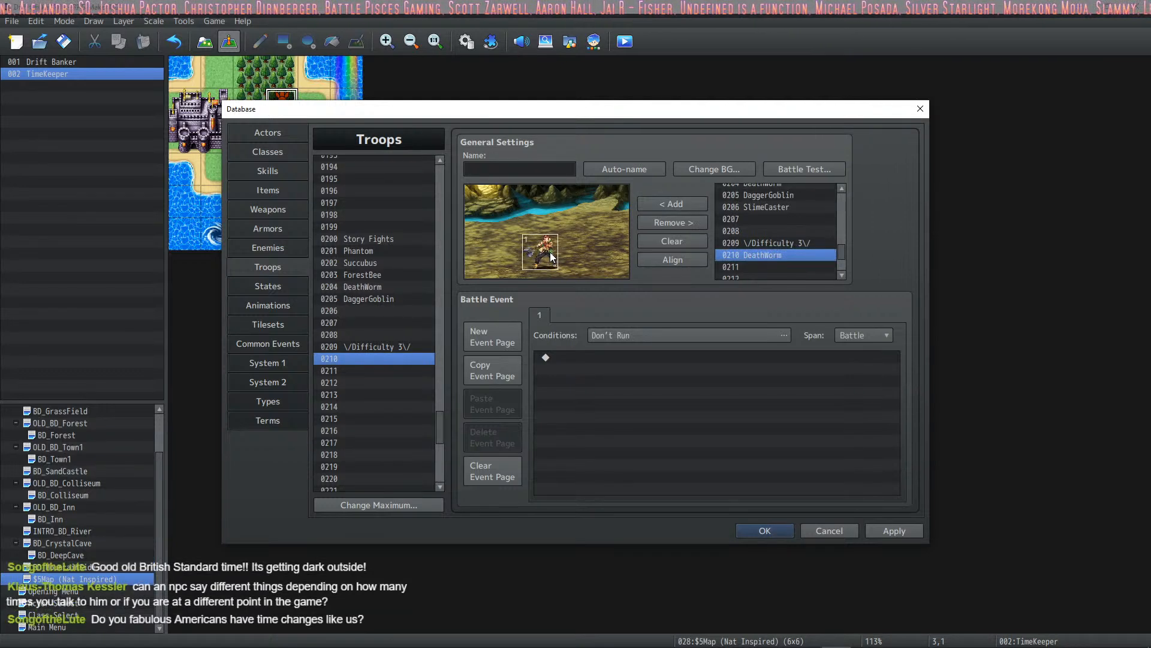
left_click(620, 168)
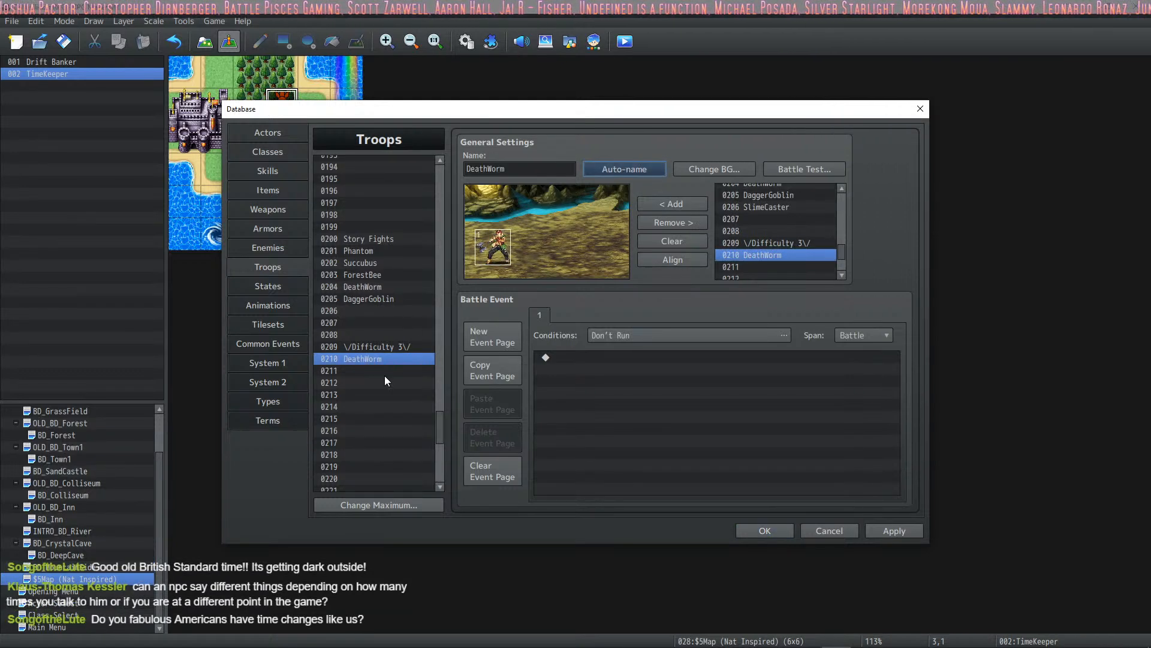
Name the empty troop slot 0216 "\/Difficulty 2\/" as a section heading, matching the slot number used in the enemy list.
left_click(388, 347)
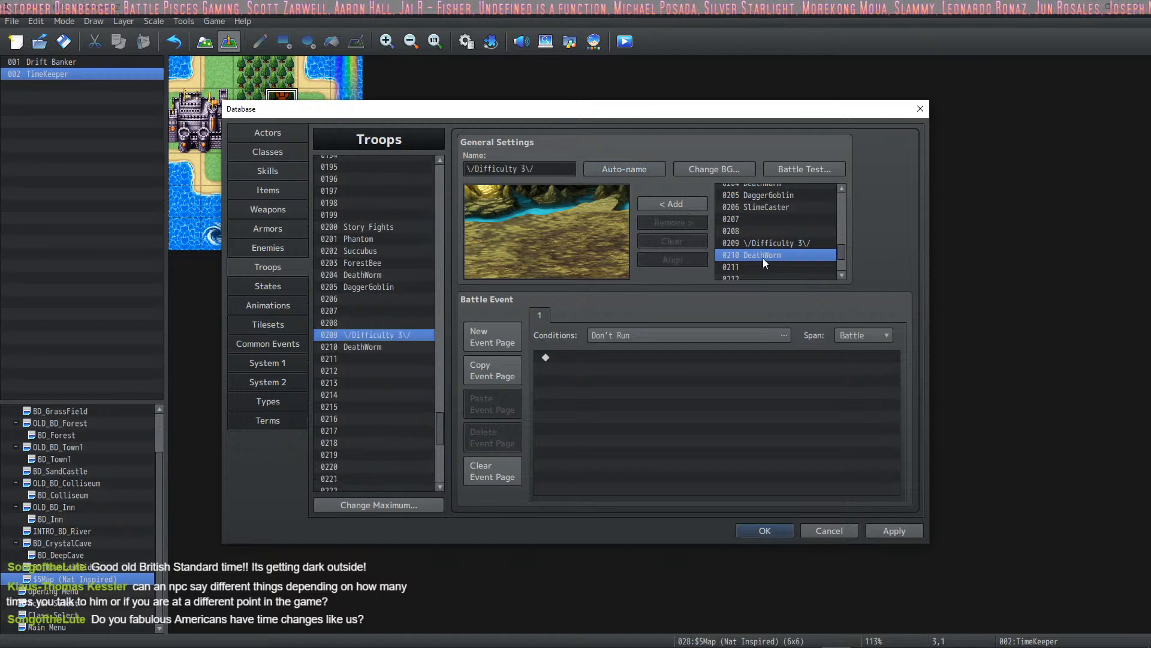
scroll(768, 252, "down", 2)
scroll(772, 243, "down", 1)
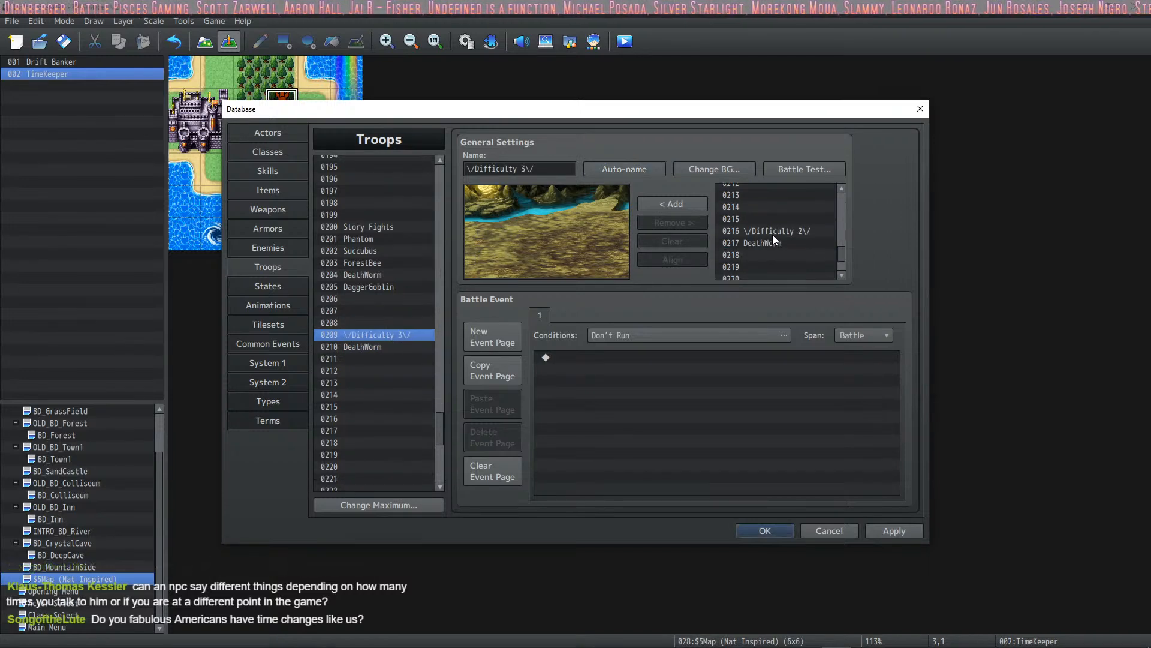
left_click(351, 419)
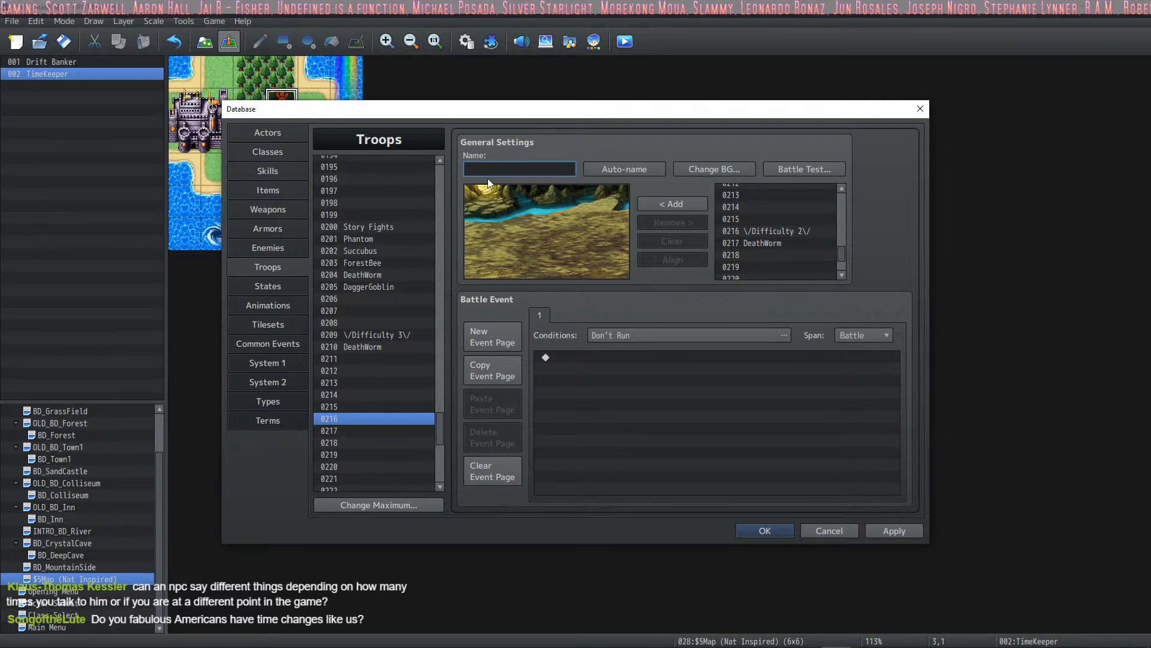
type("/Difficulty 2\\/")
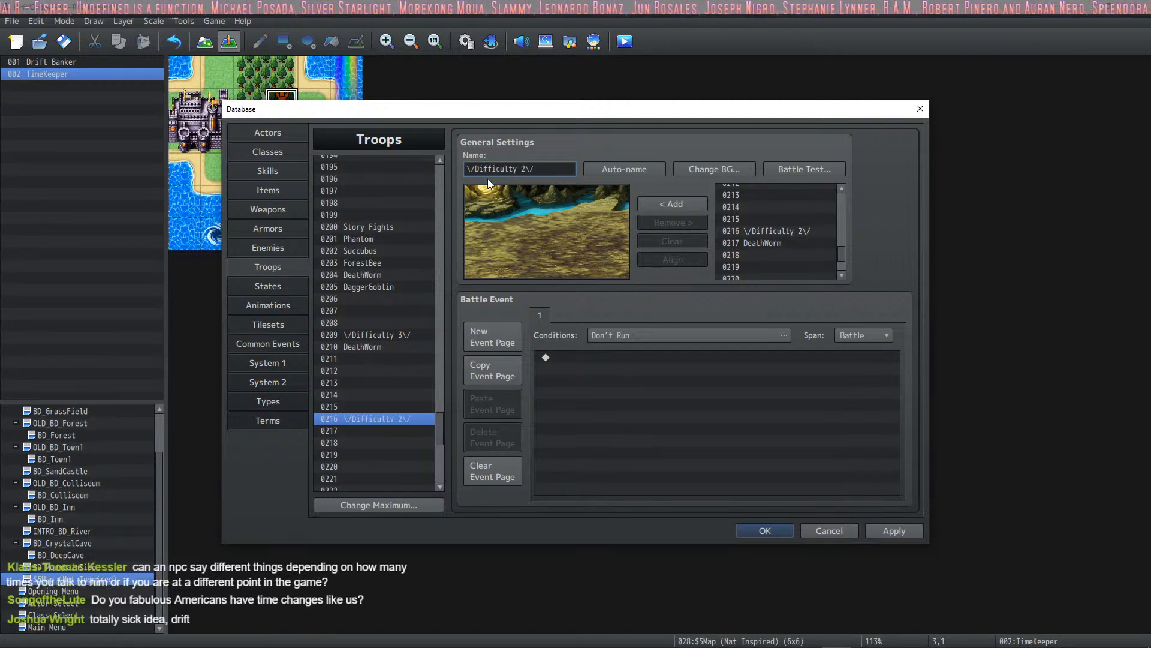
Fill troop slot 0217 with the Difficulty 2 DeathWorm (enemy 0217) and auto-name the troop.
left_click(386, 431)
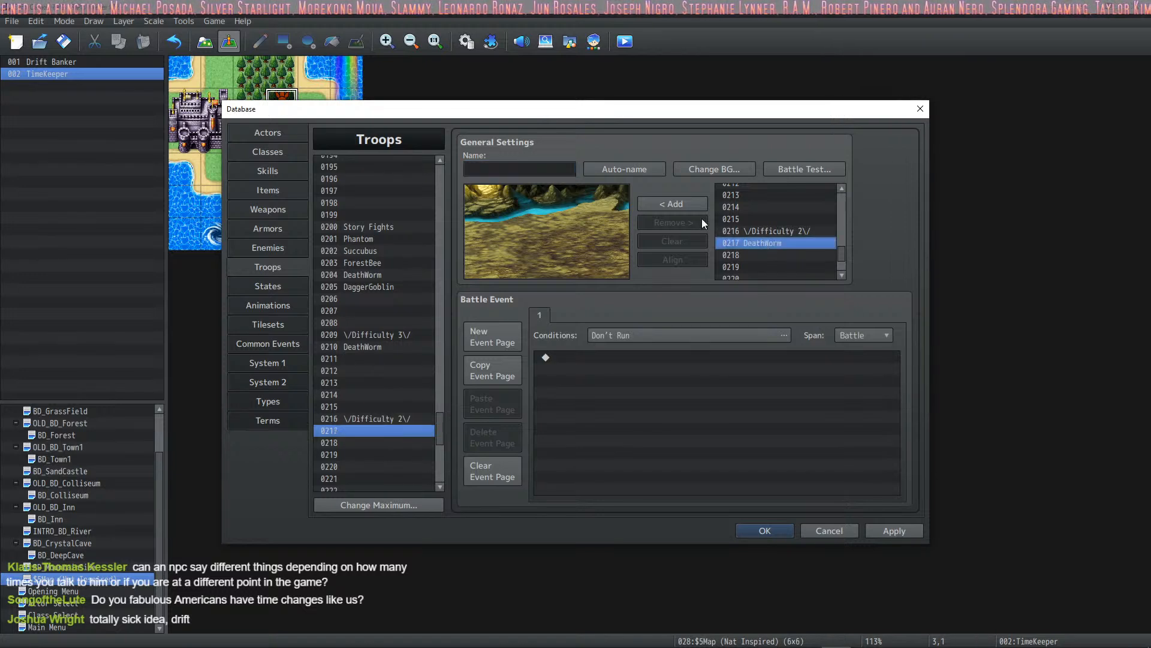
left_click(672, 205)
left_click(602, 172)
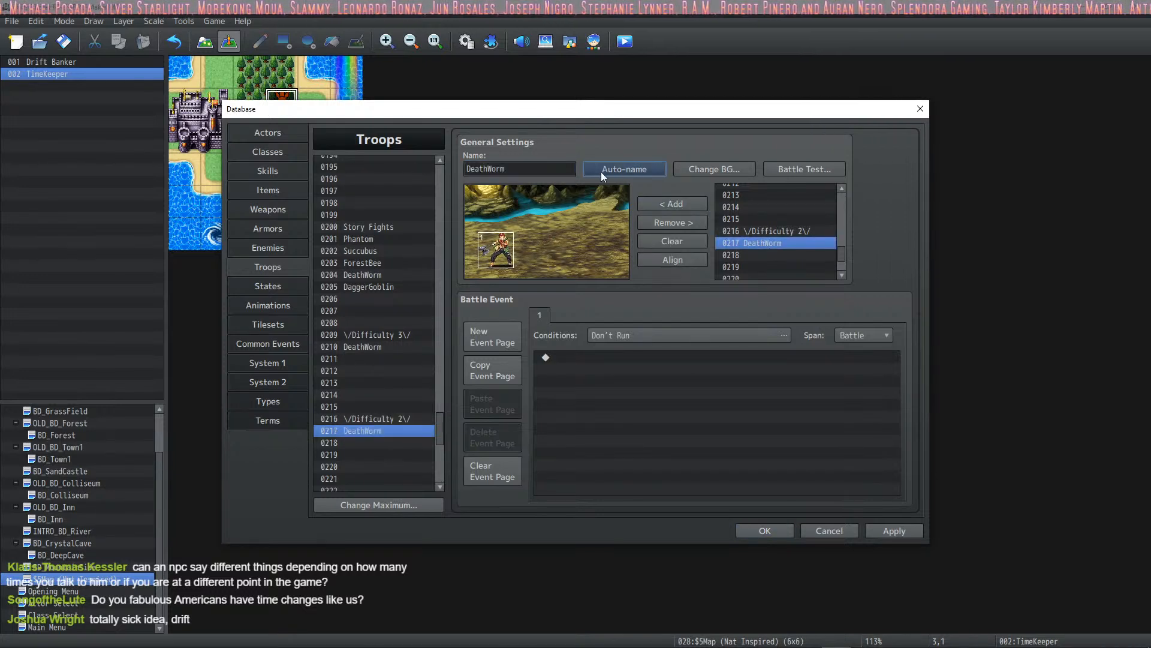
Name the empty troop slot 0222 "\/Difficulty 1\/" as a section heading.
scroll(415, 362, "down", 2)
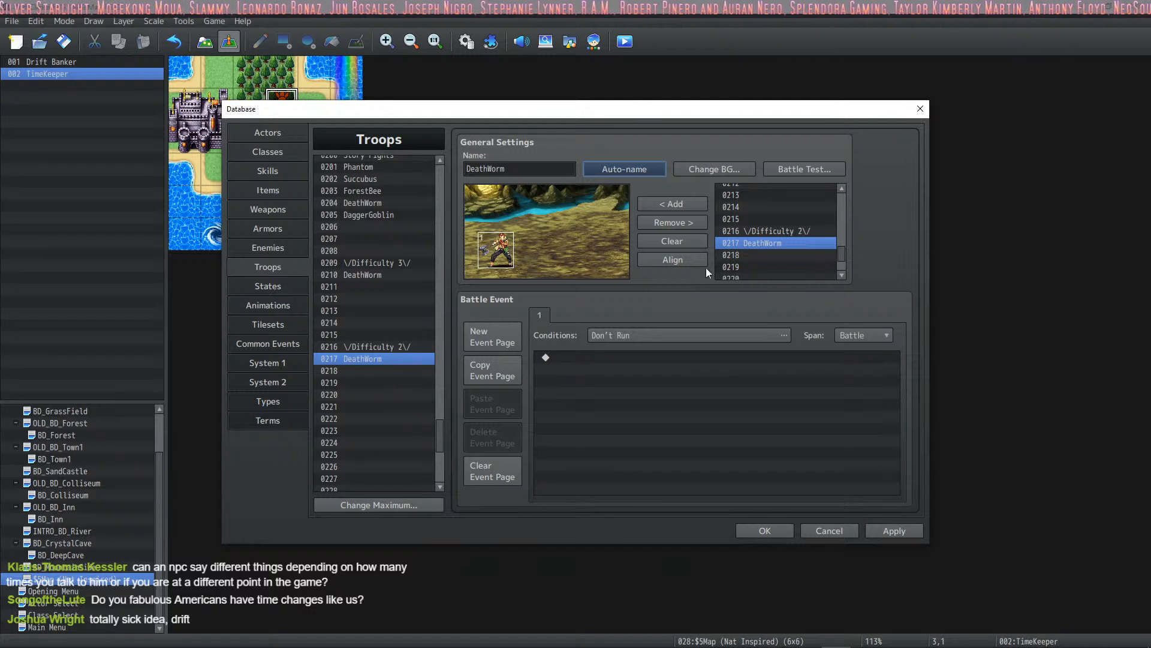
scroll(750, 239, "down", 3)
scroll(418, 389, "down", 1)
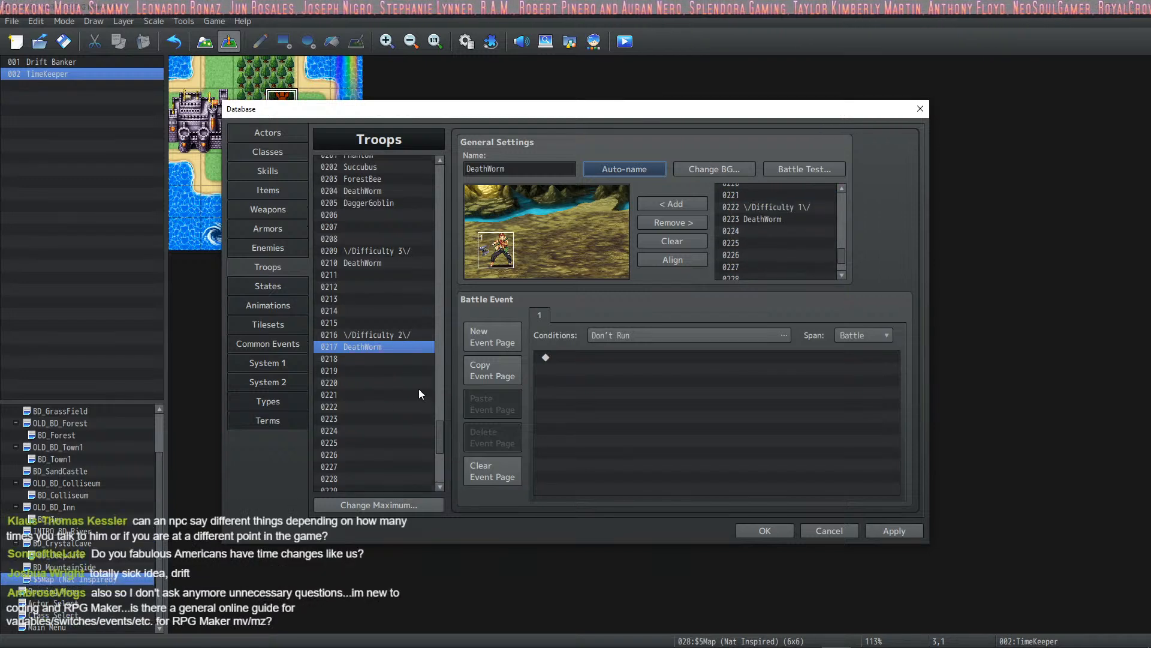
left_click(348, 405)
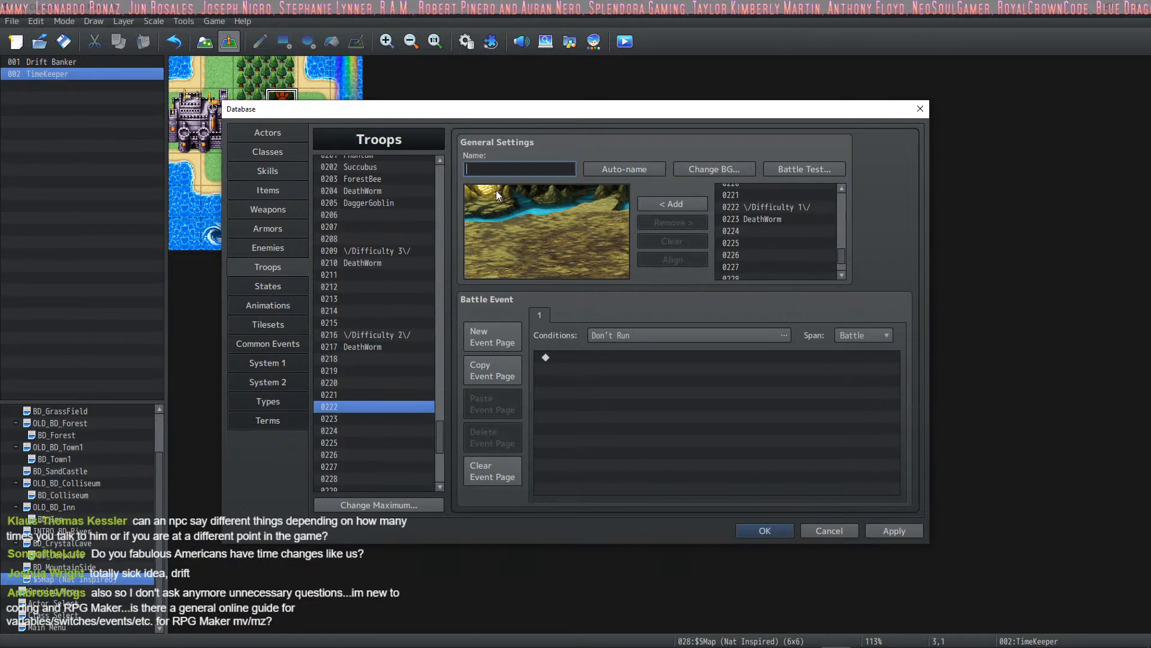
type("/Difficut")
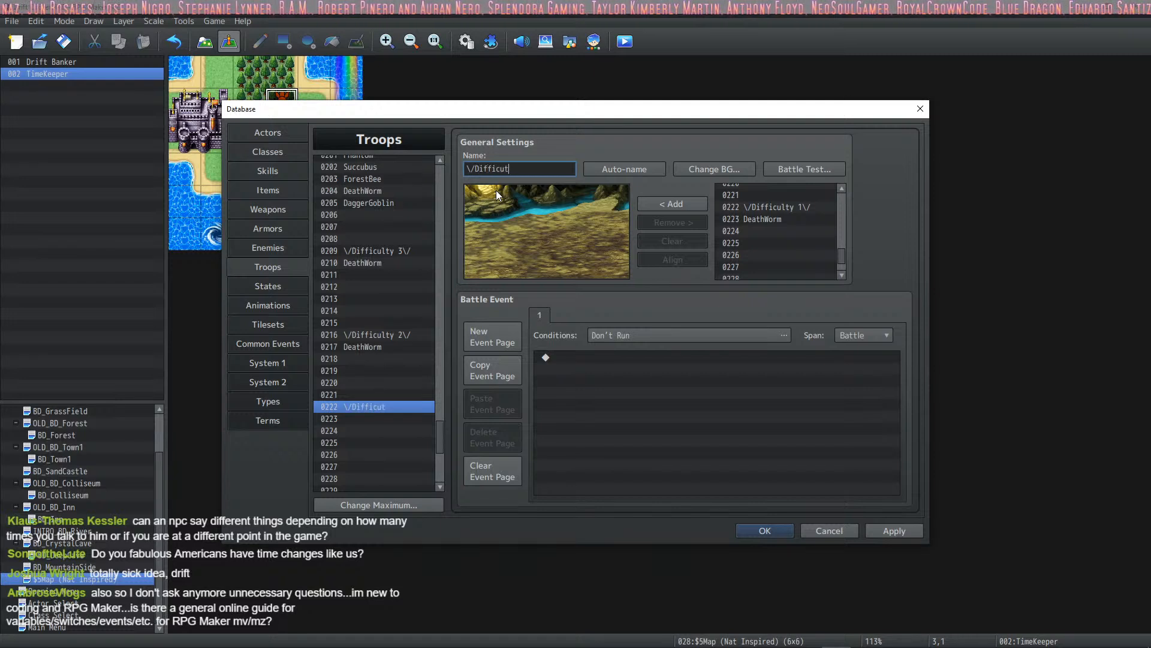
key("BackSpace")
type("lt")
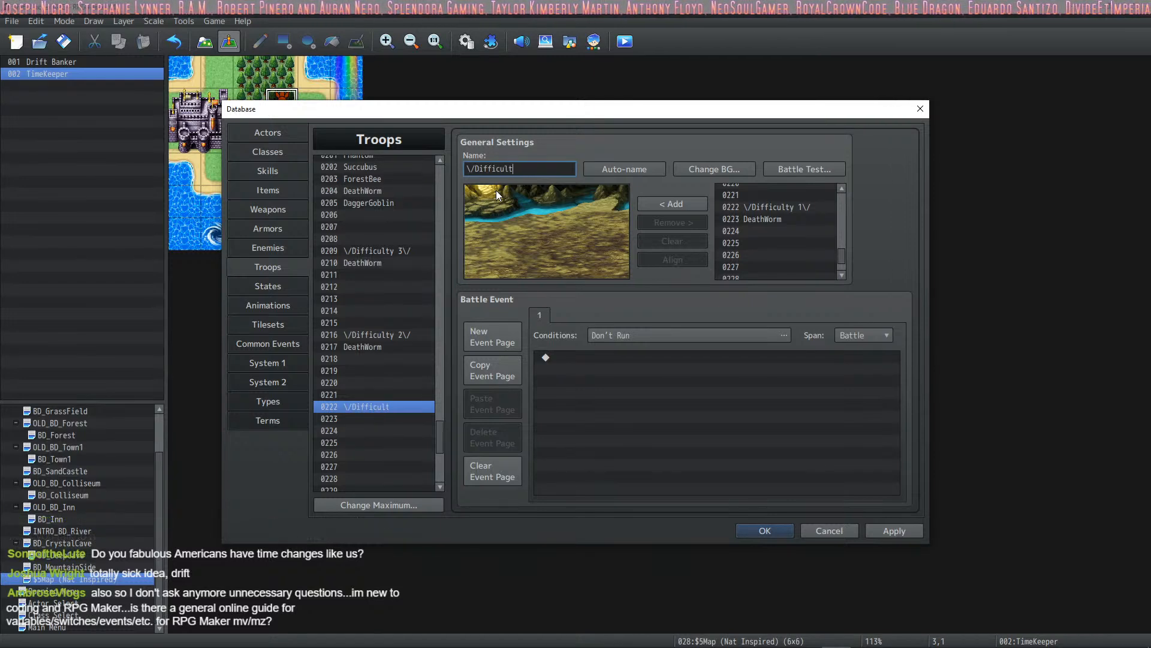
type("y 1\\/")
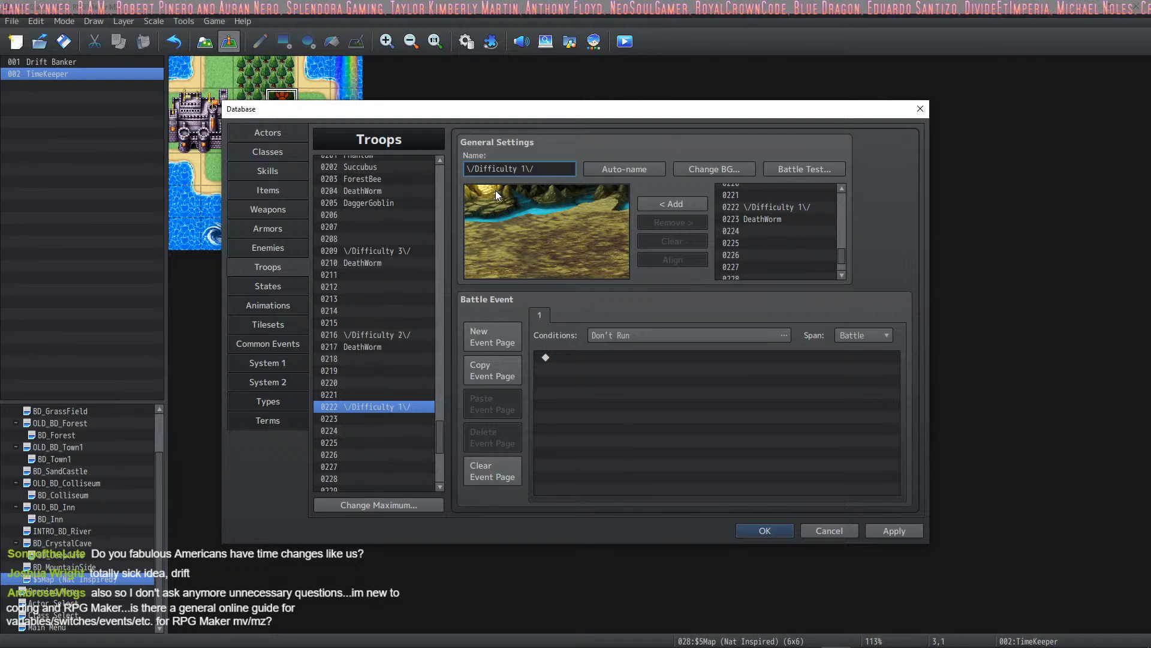
Fill troop slot 0223 with the Difficulty 1 DeathWorm (enemy 0223), auto-name it, then accept the database changes and save the project.
left_click(367, 418)
left_click(750, 218)
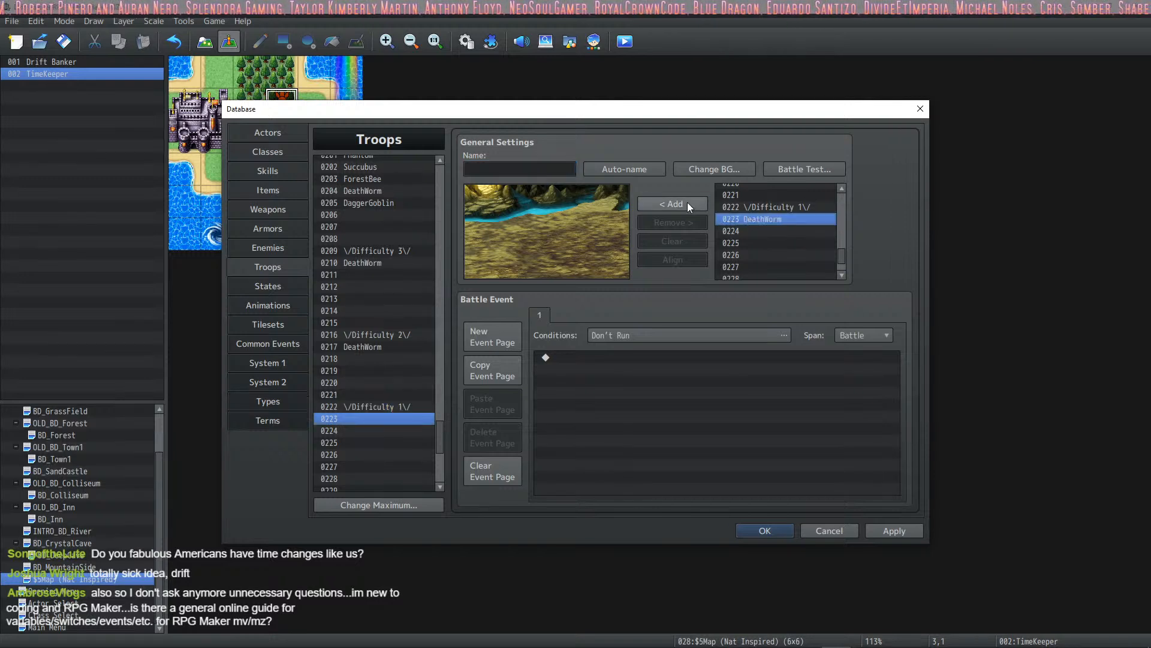
left_click(687, 203)
left_click(624, 169)
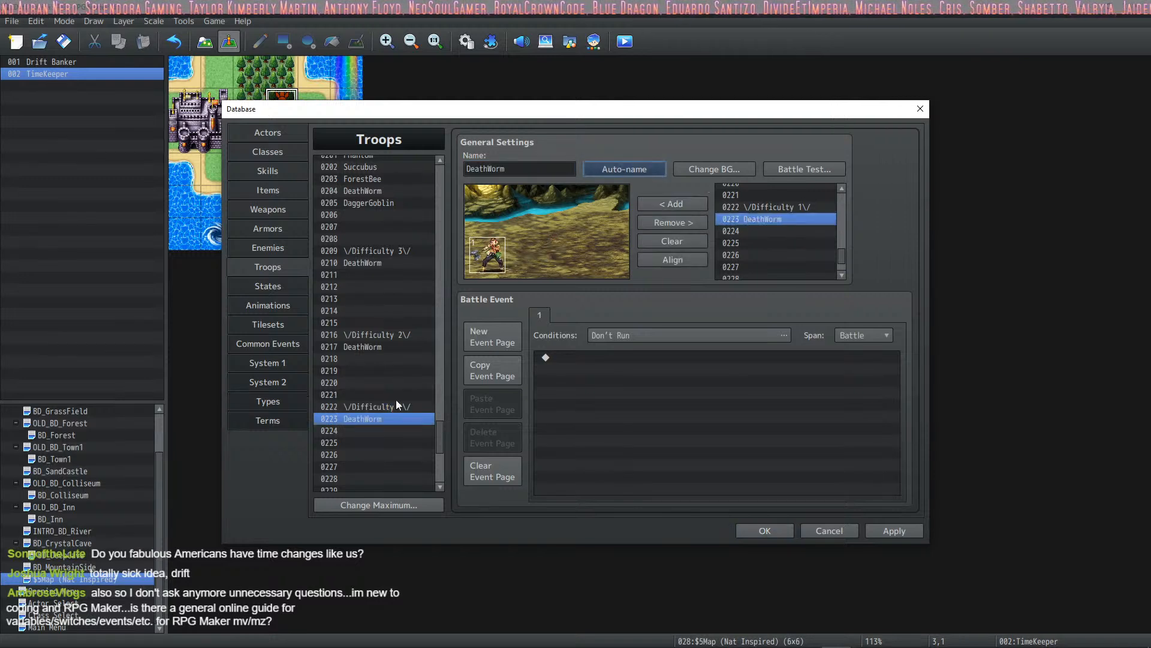
left_click(774, 533)
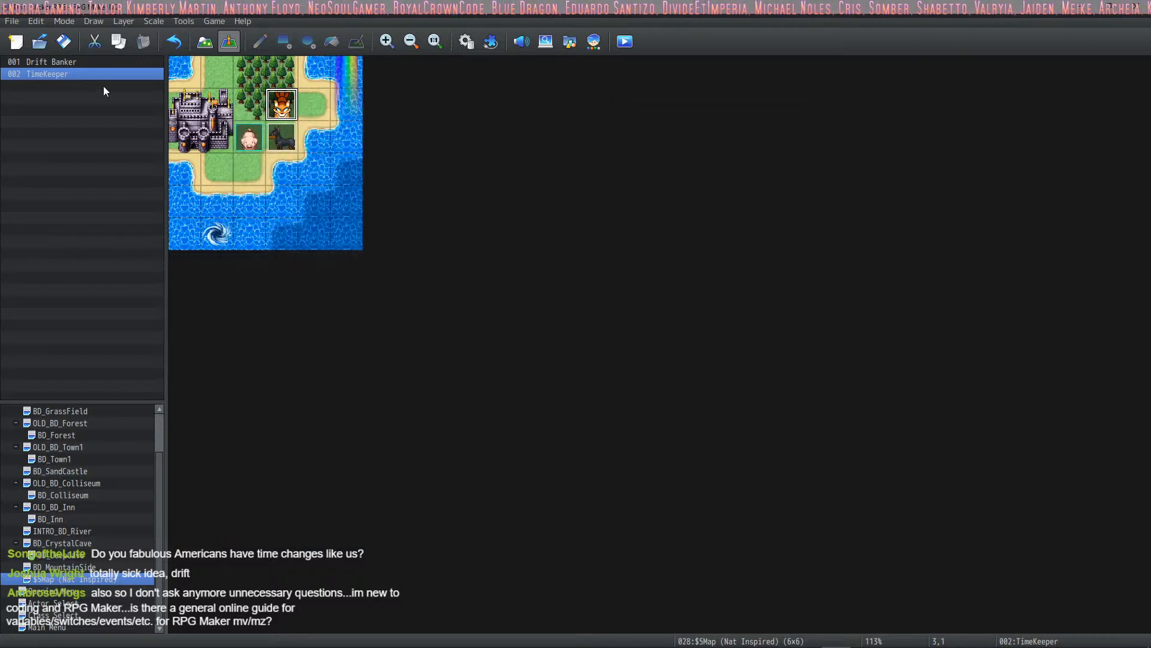
left_click(63, 41)
In the TimeKeeper event, set the Difficulty Mode = 3 branch's battle to troop 0210 DeathWorm.
double_click(282, 105)
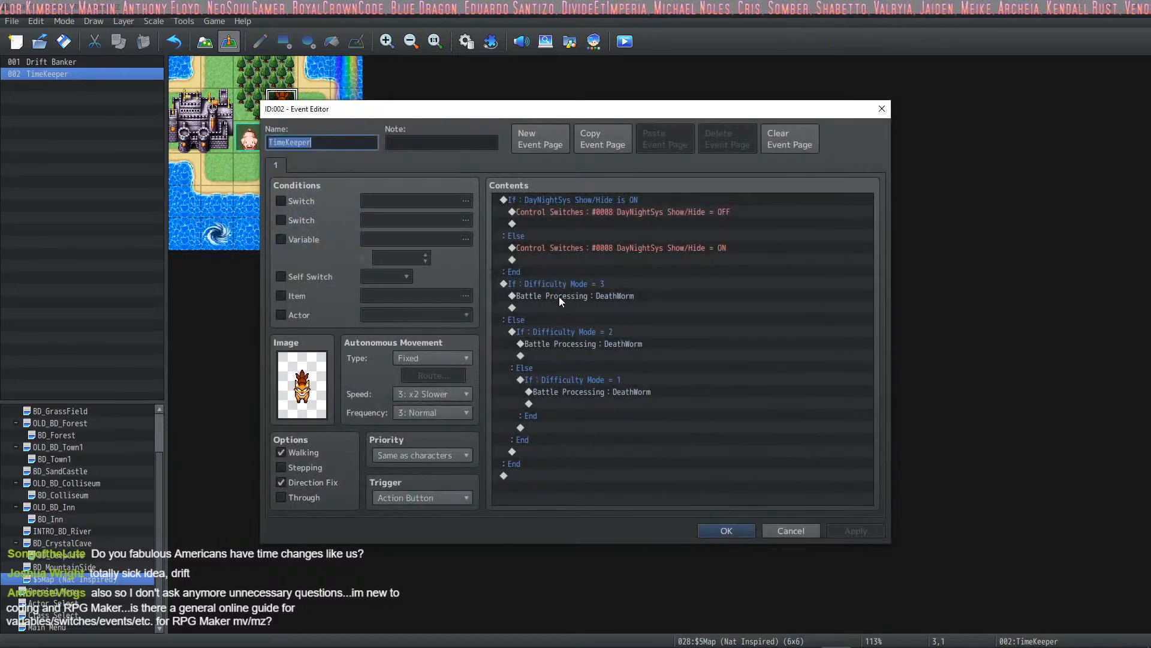
left_click(587, 292)
right_click(588, 292)
left_click(606, 303)
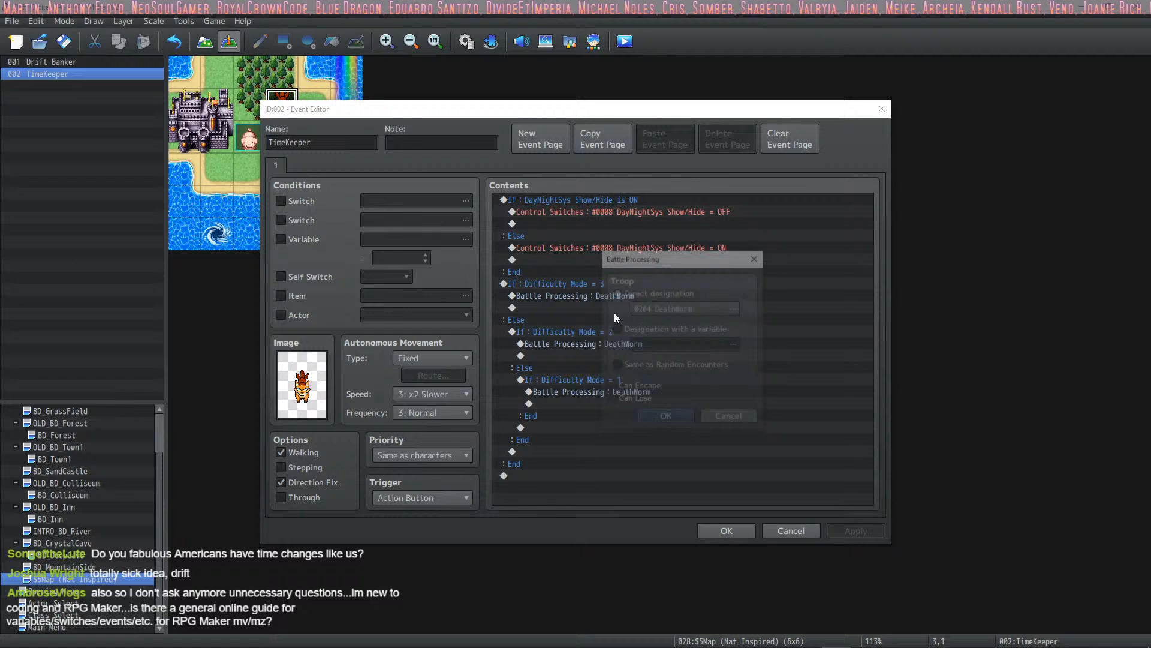
left_click(721, 308)
left_click(738, 331)
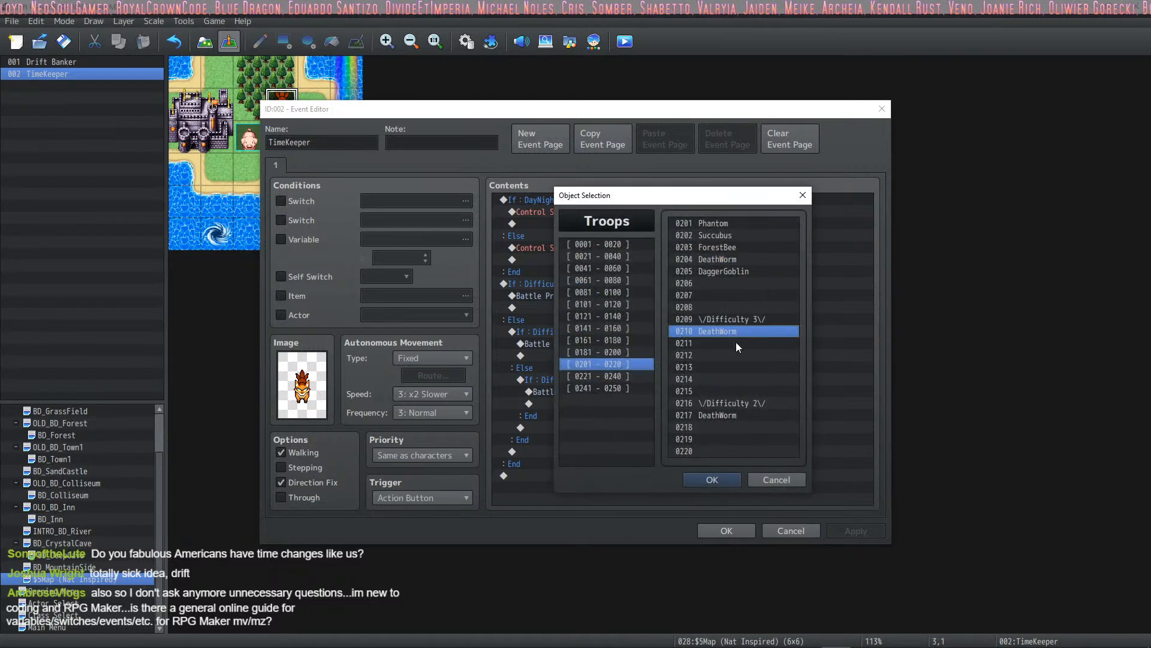
left_click(711, 480)
left_click(663, 418)
Set the battle in the Difficulty Mode = 2 branch to troop 0217 DeathWorm.
left_click(631, 341)
right_click(630, 341)
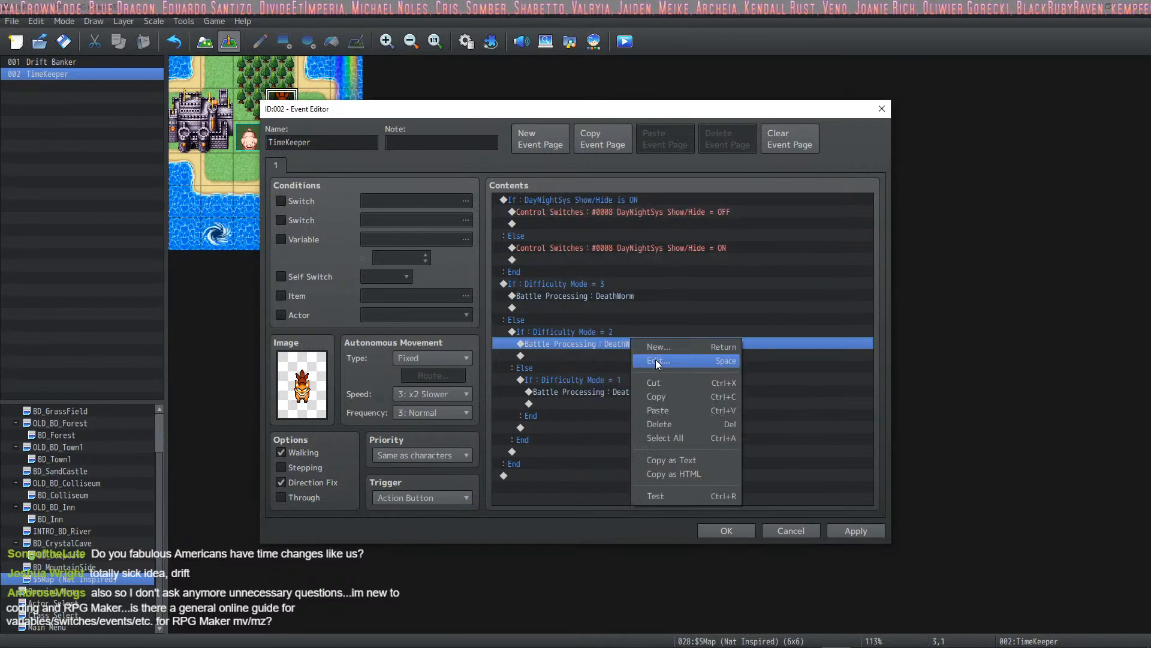
left_click(656, 359)
left_click(699, 314)
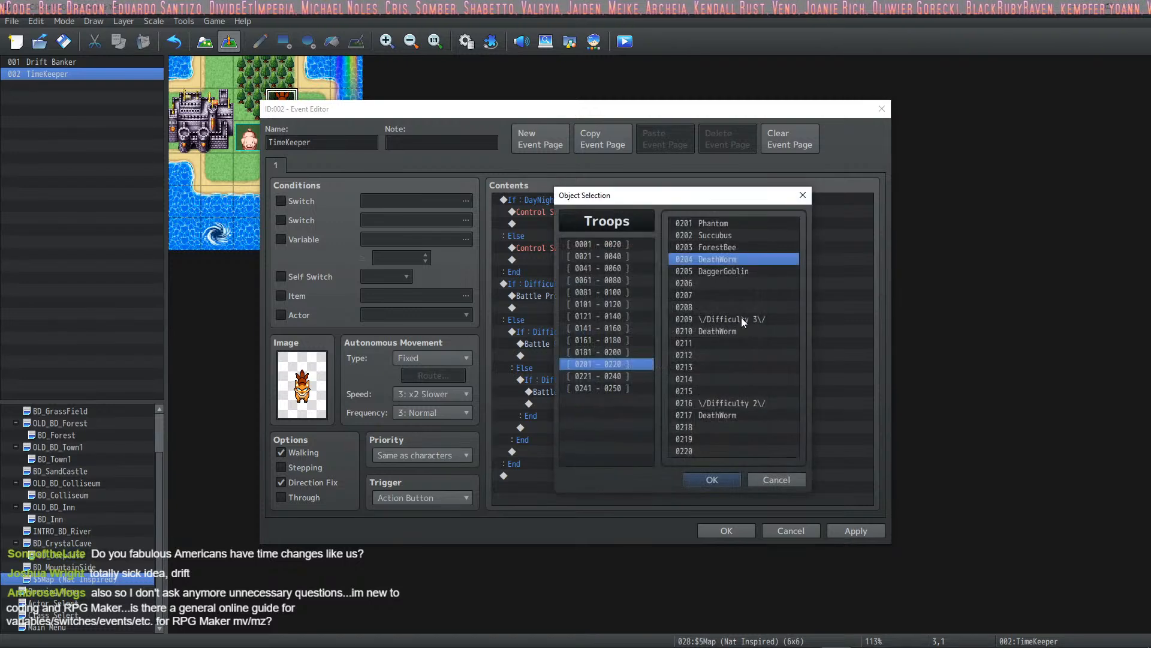
left_click(739, 417)
left_click(714, 483)
left_click(665, 411)
Set the battle in the Difficulty Mode = 1 branch to troop 0223 DeathWorm and apply the event changes.
left_click(615, 329)
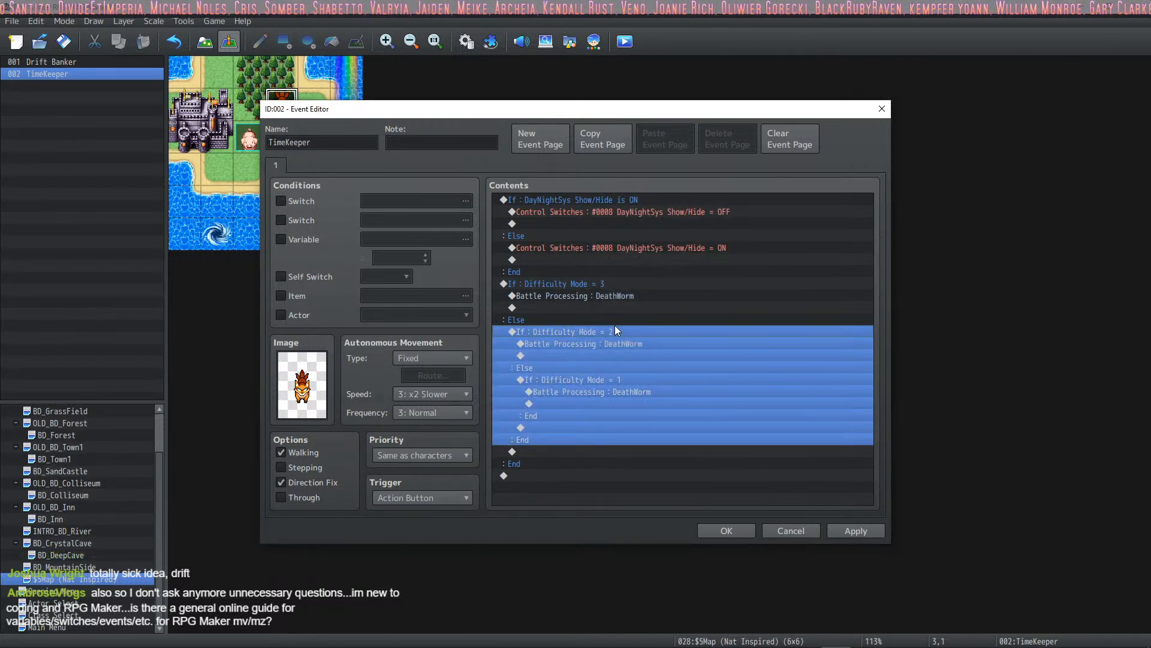
left_click(633, 393)
right_click(633, 393)
left_click(652, 406)
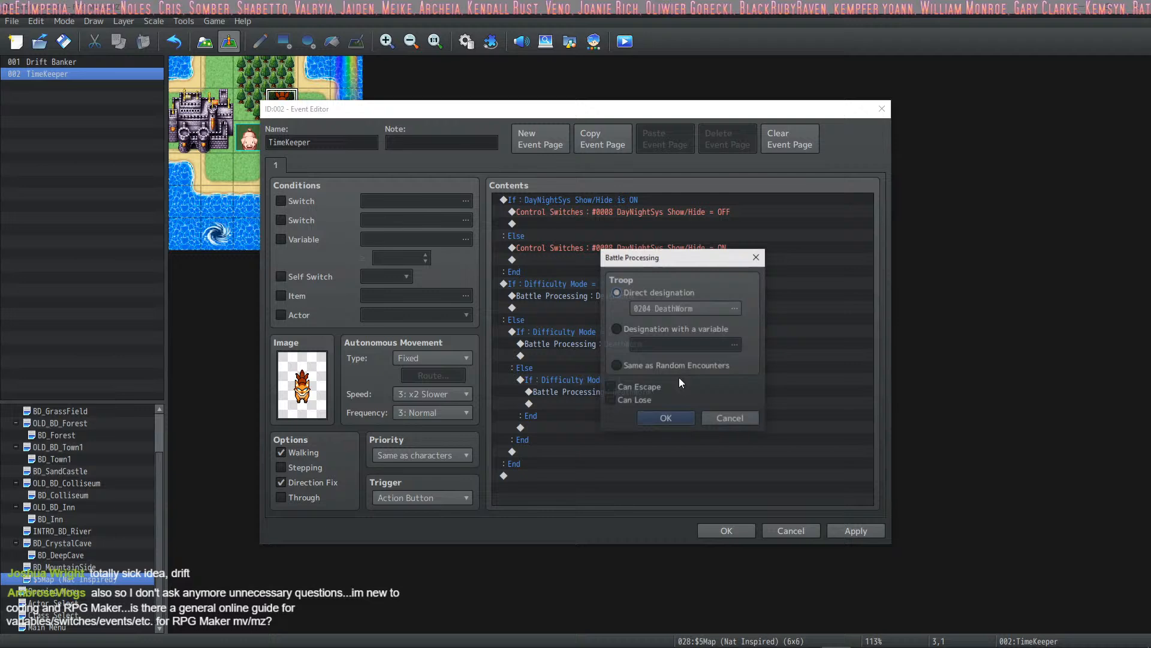
left_click(733, 309)
left_click(597, 376)
left_click(738, 247)
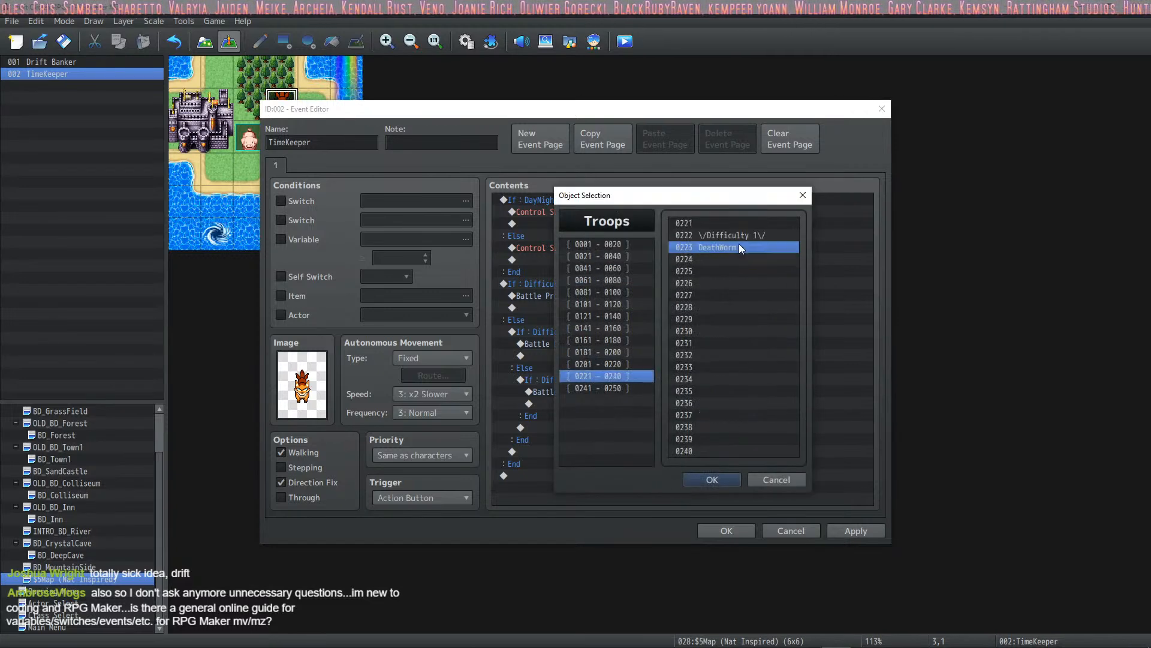
left_click(712, 480)
left_click(675, 418)
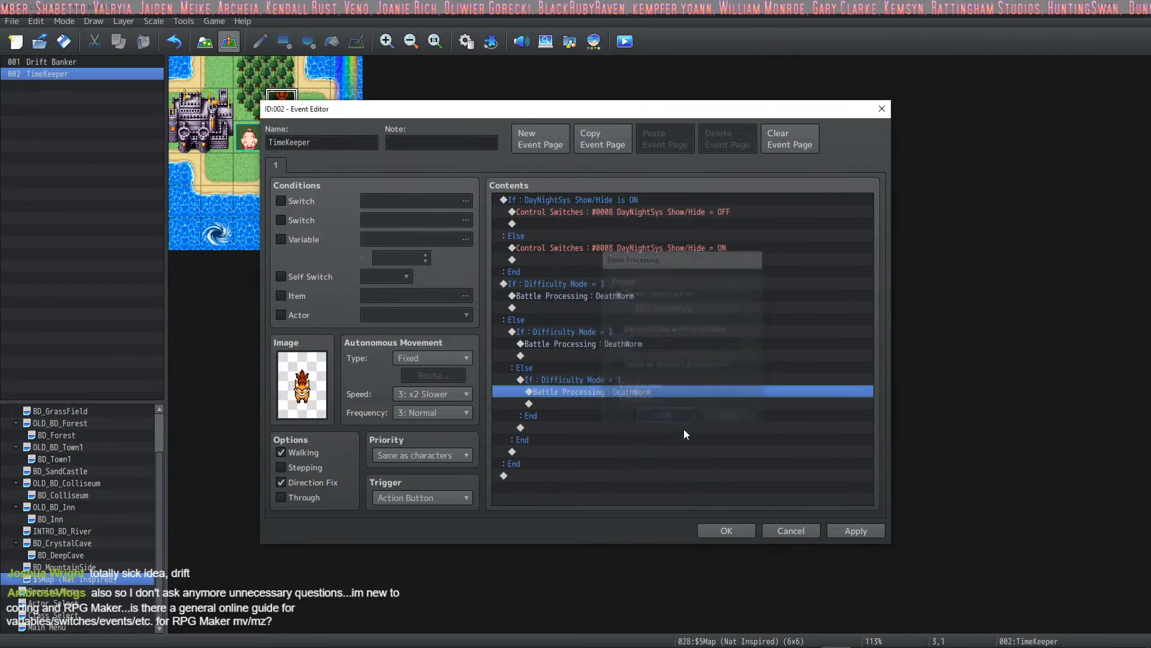
left_click(852, 530)
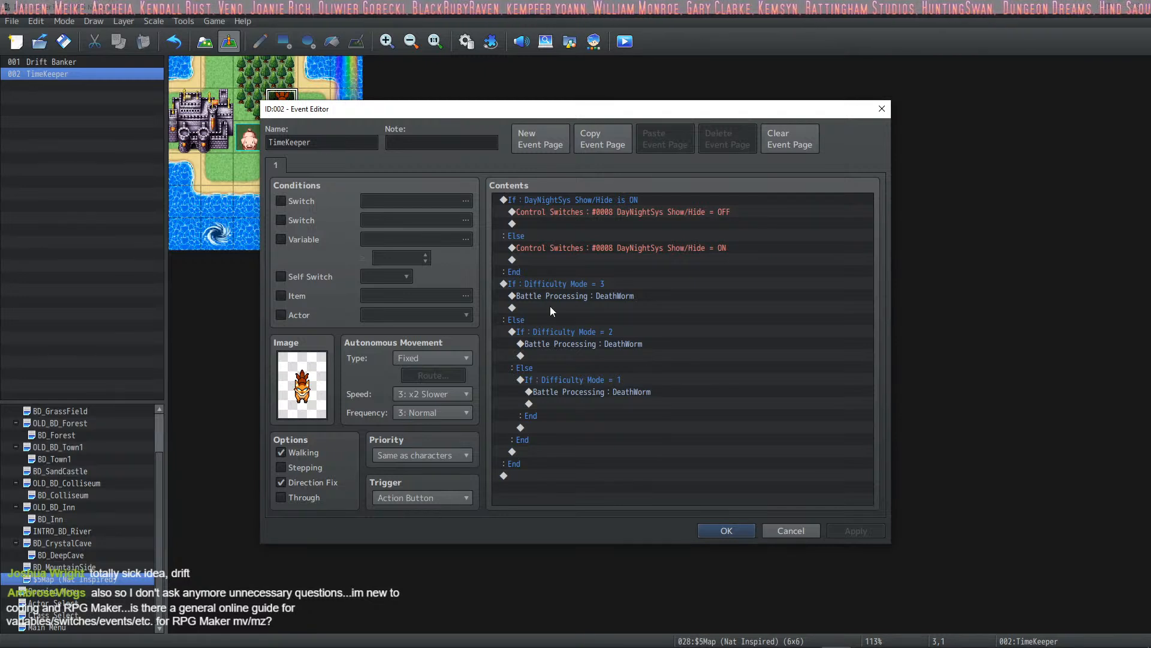
Review the battle command in each of the three Difficulty Mode branches and close the TimeKeeper event.
left_click(582, 284)
left_click(586, 297)
left_click(618, 353)
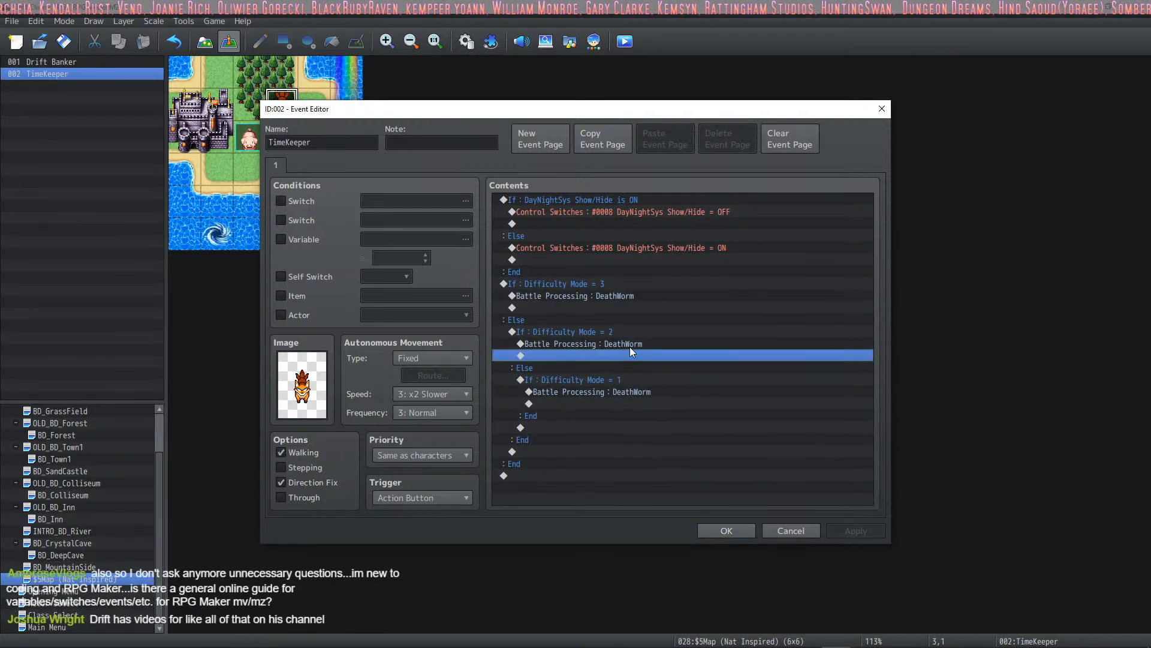
left_click(630, 345)
left_click(626, 390)
left_click(624, 343)
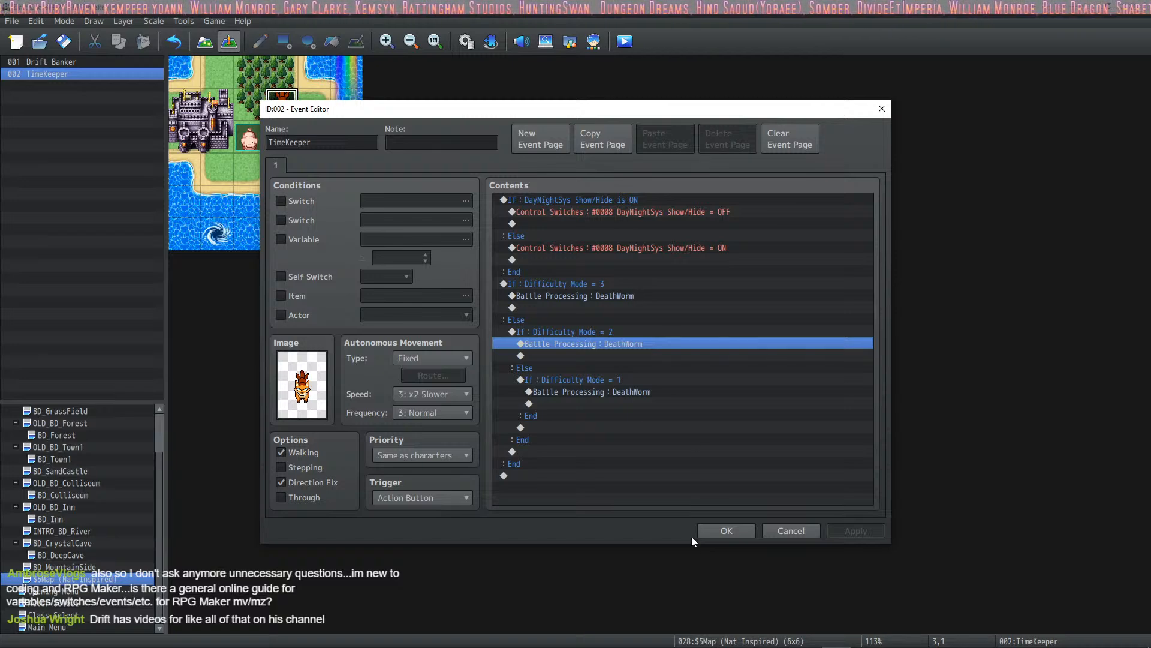
left_click(714, 530)
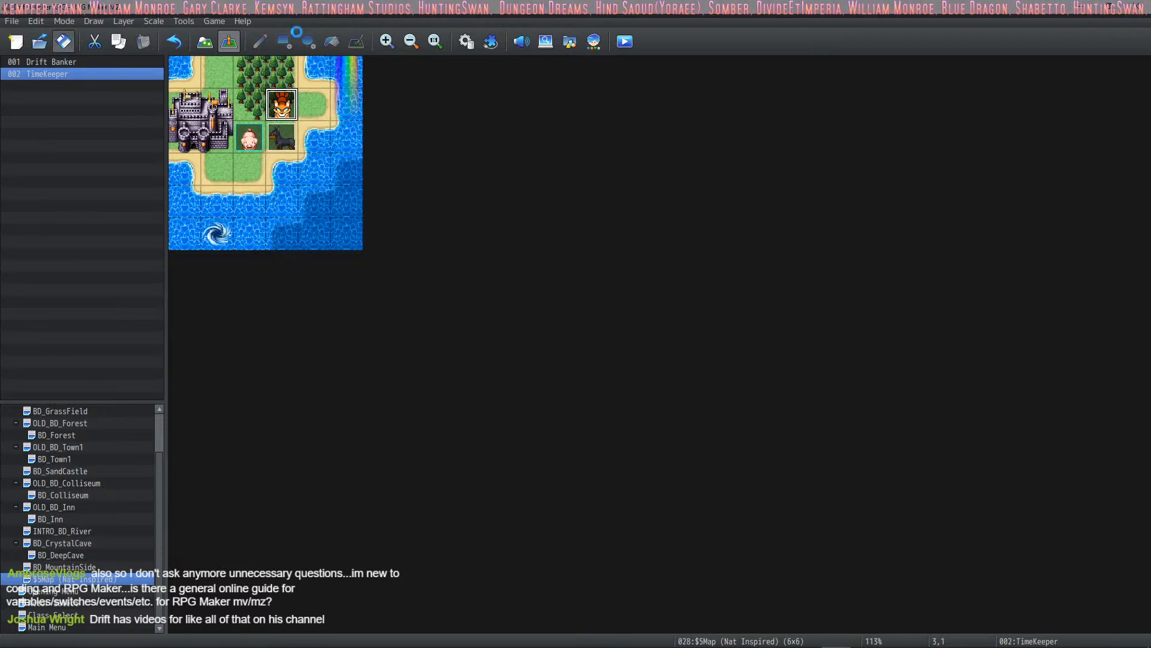
Start a playtest of the game and choose Streamer mode as the difficulty.
left_click(633, 43)
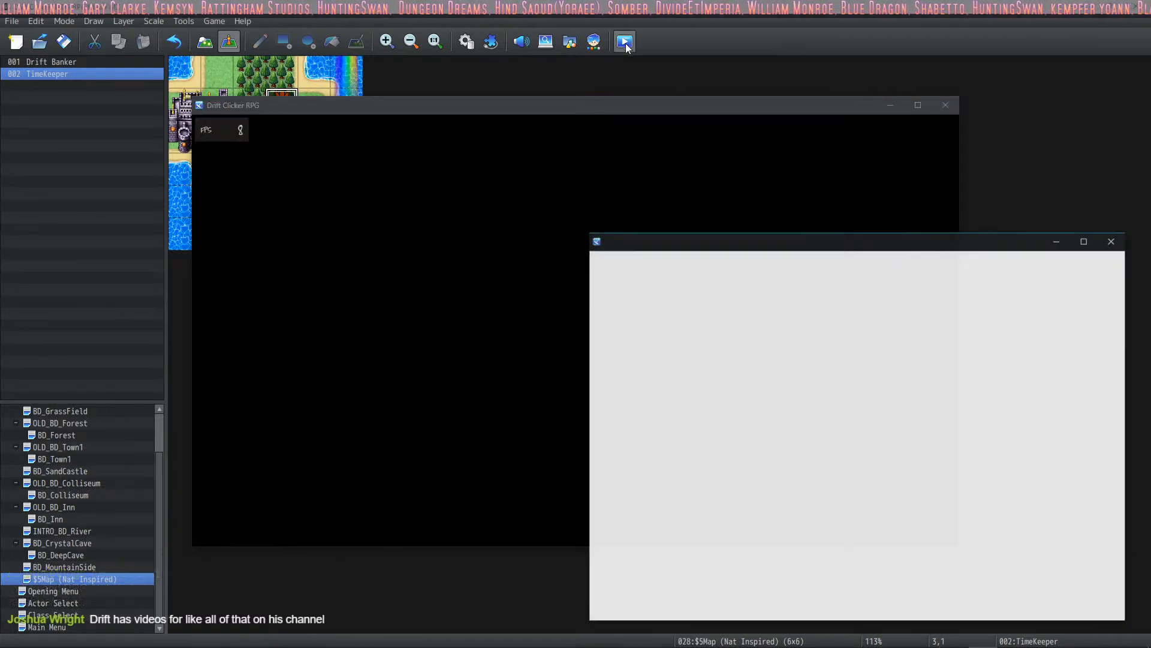
left_click(469, 124)
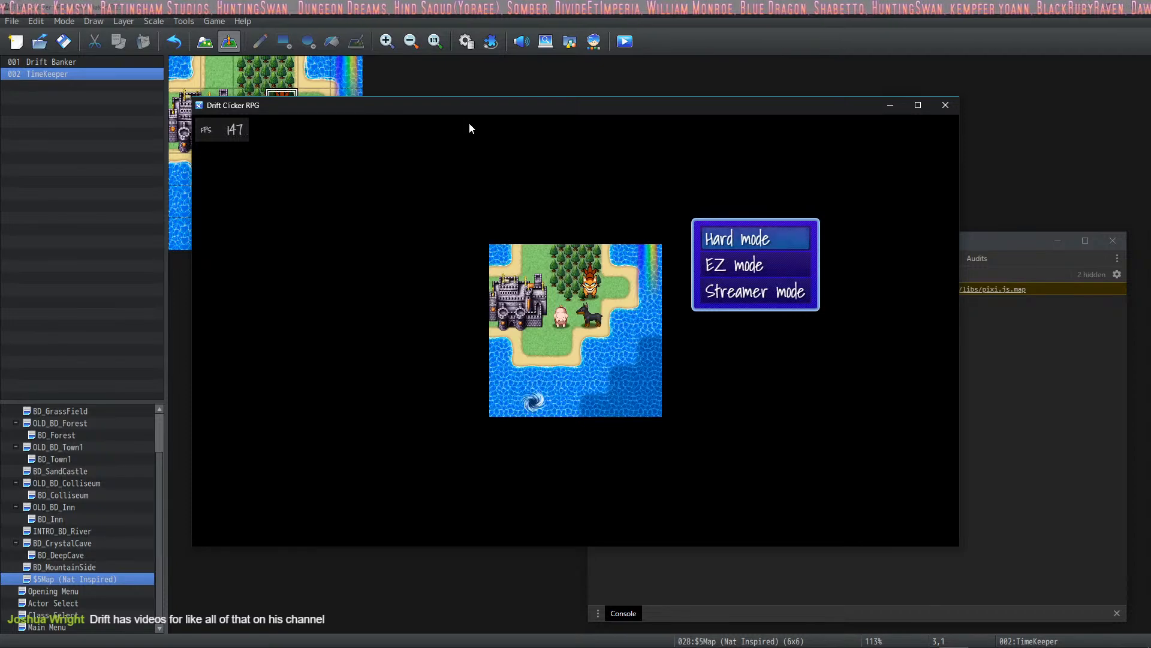
key("Down")
key("Down")
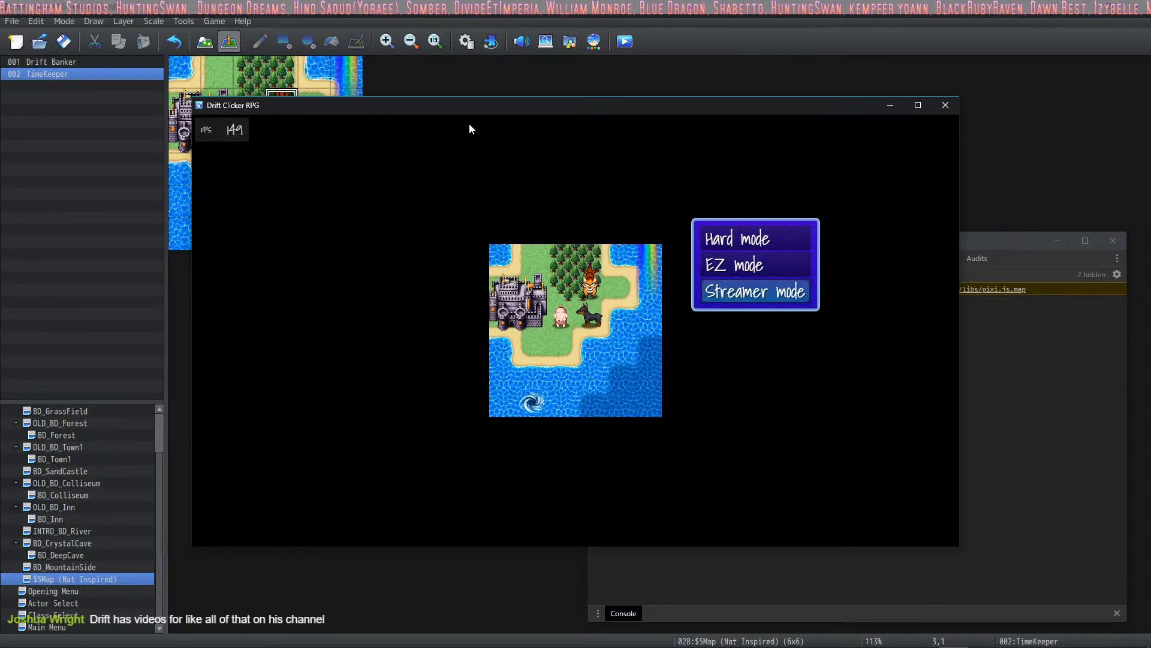
key("Return")
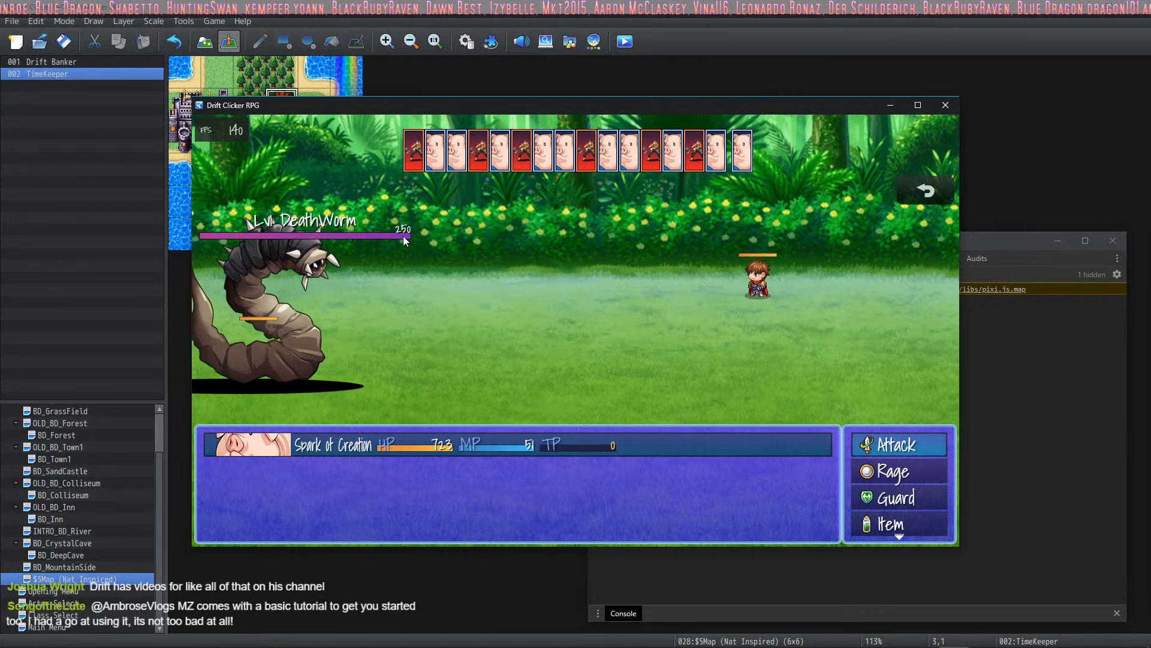
Attack the DeathWorm repeatedly in the test battle to check its health, then restart the game at the difficulty choice.
key("Return")
key("Return")
key("Return")
key("Return")
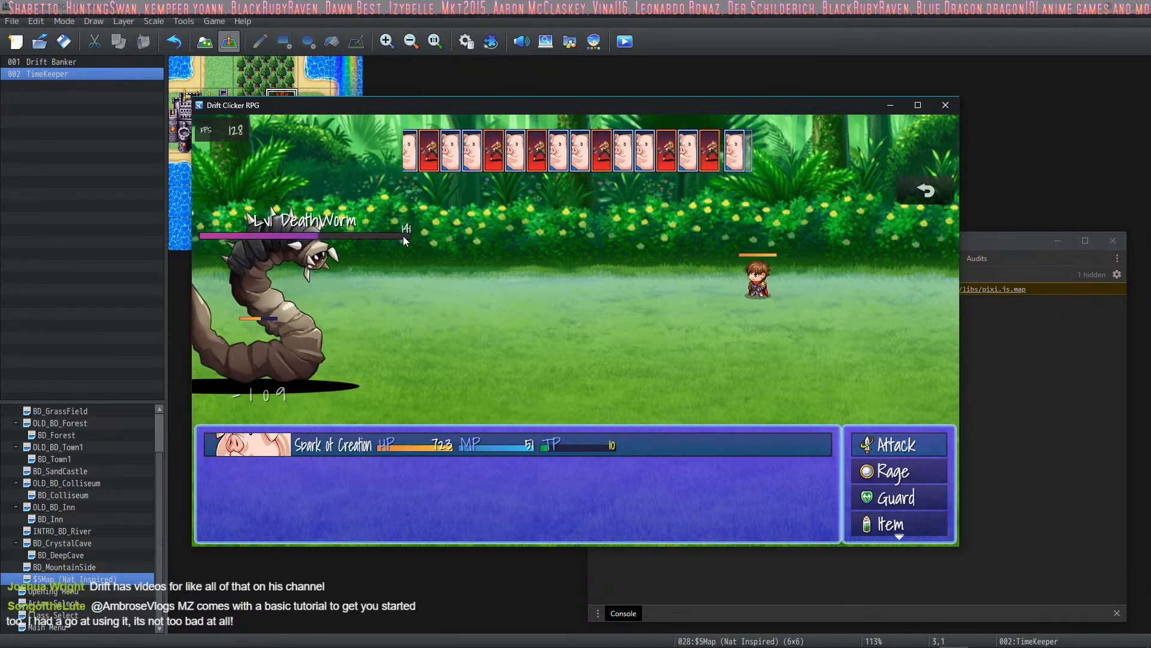
key("Return")
key("Return")
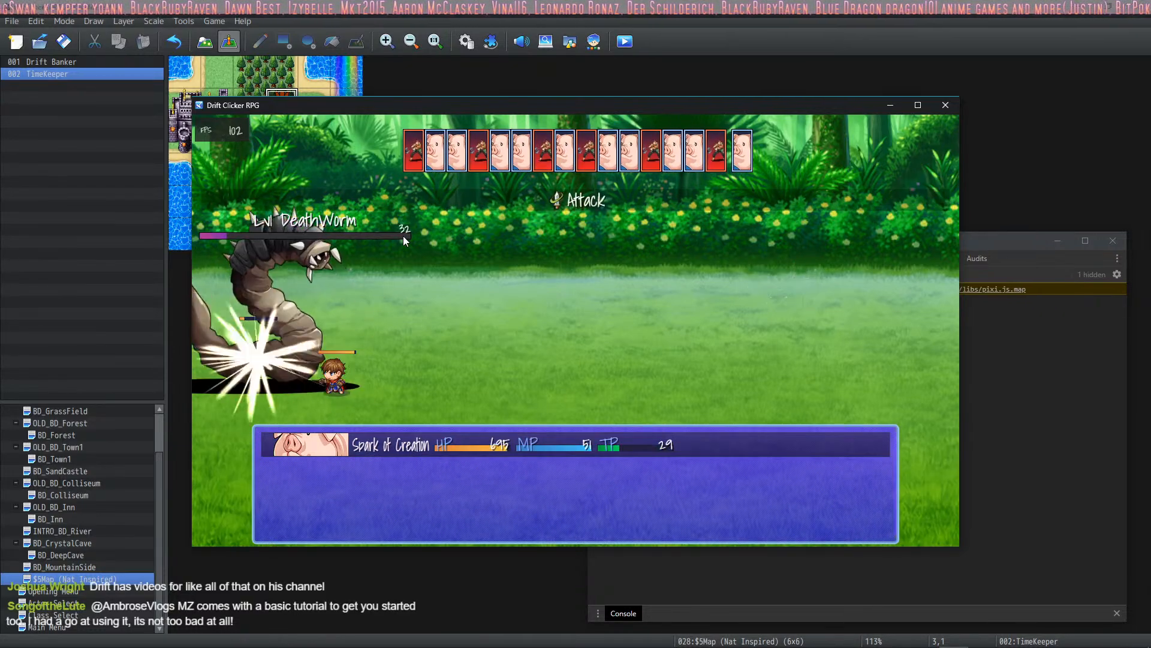
key("F5")
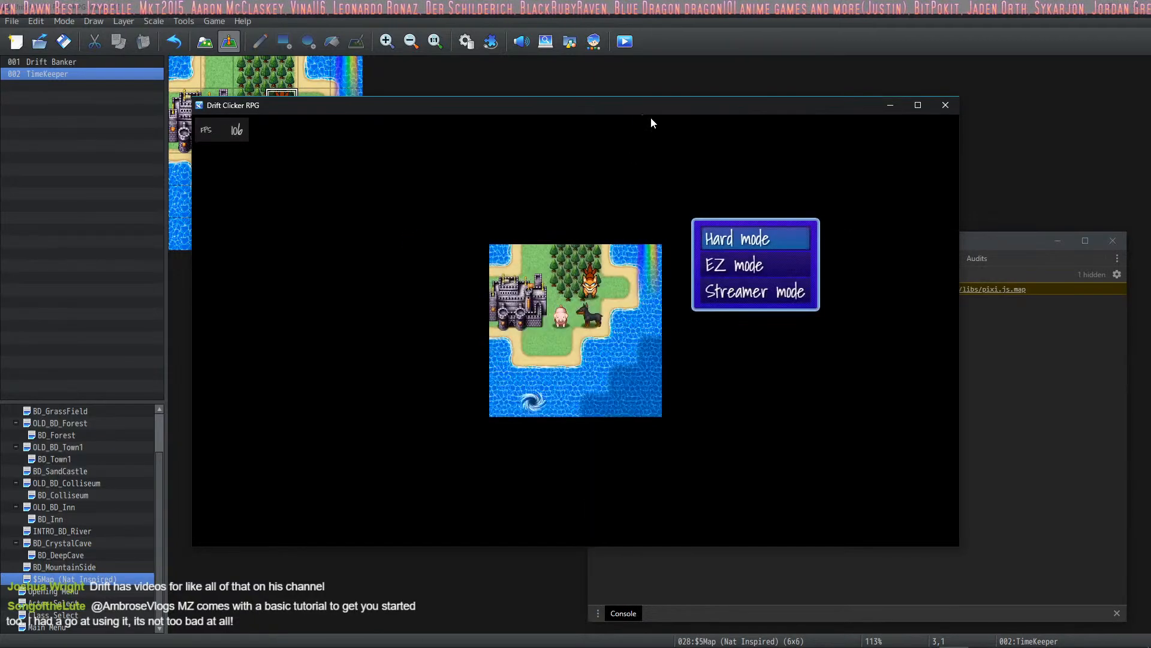
Choose EZ mode in the playtest and attack the DeathWorm repeatedly to test its health.
key("Down")
key("Return")
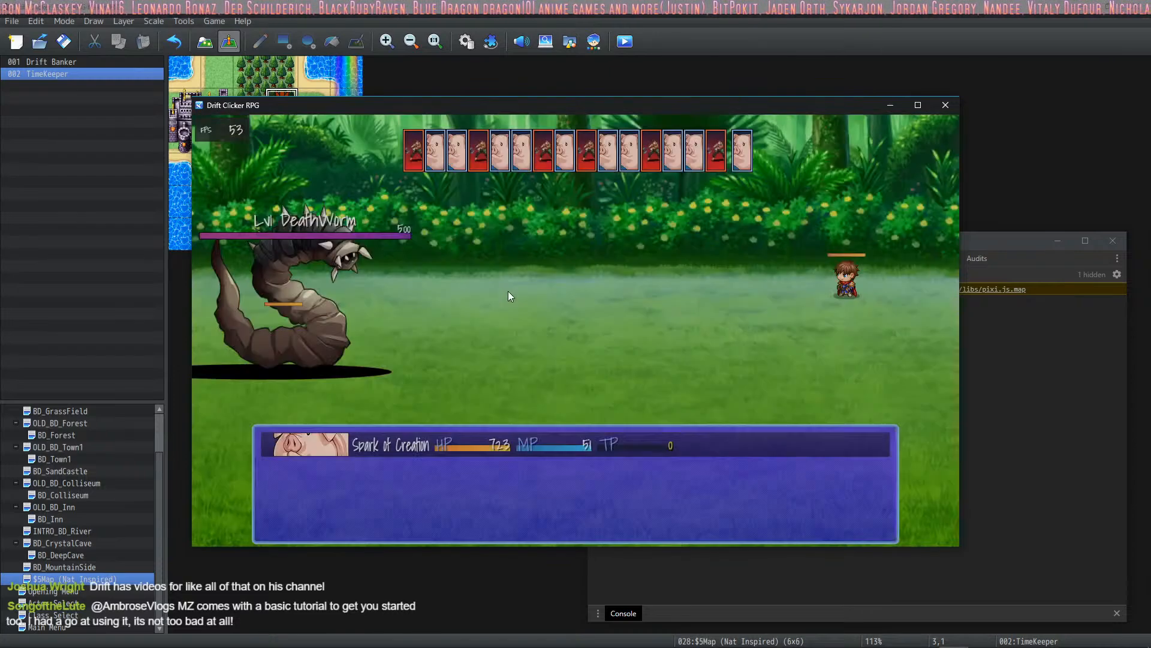
key("Down")
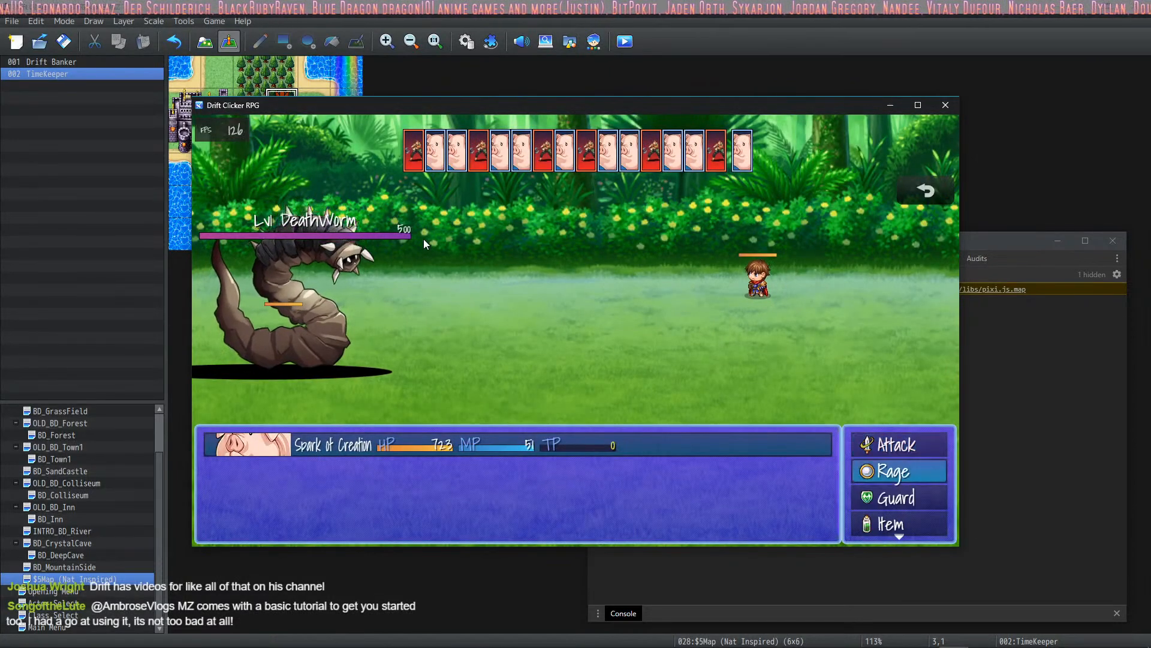
key("Return")
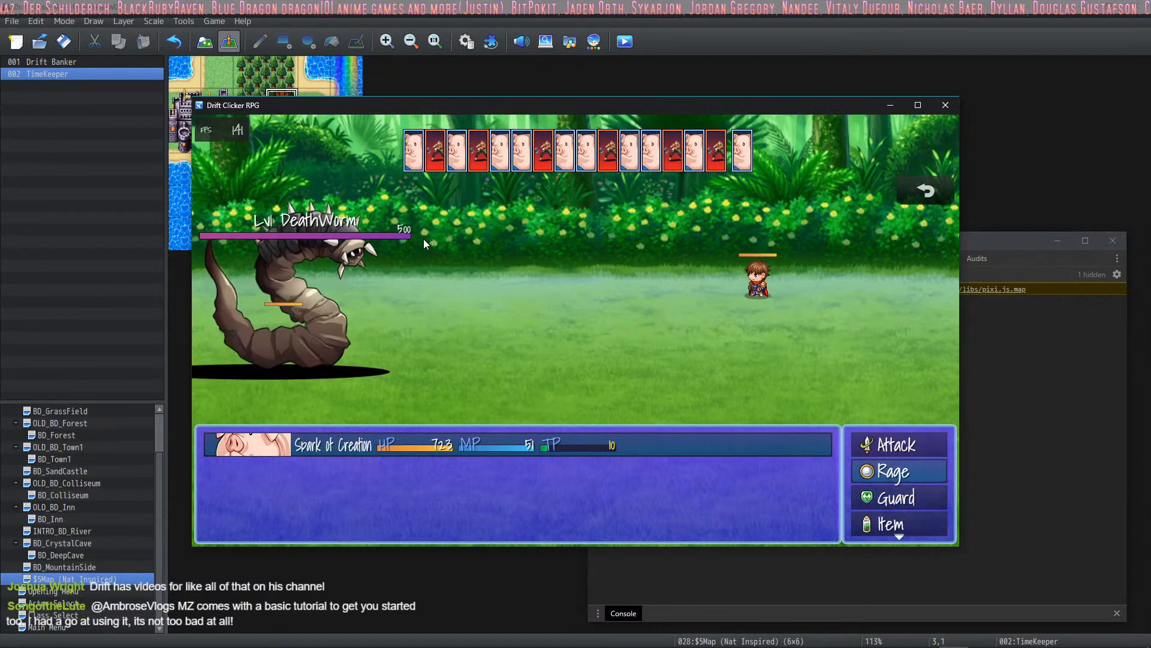
key("Return")
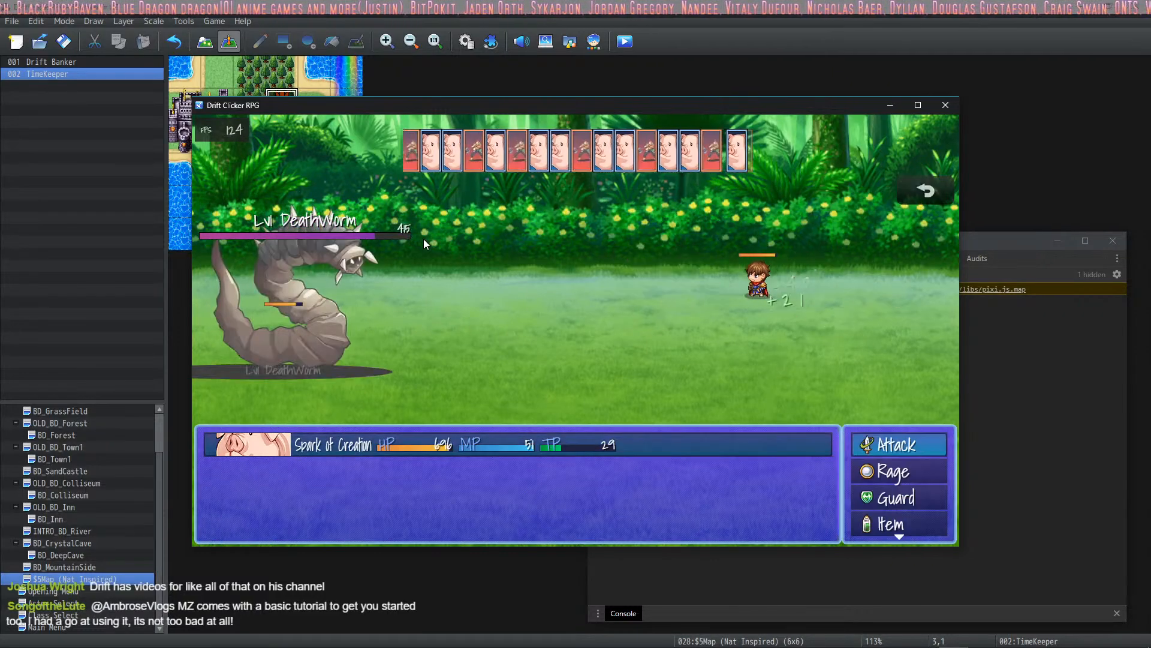
key("Return")
key("Return")
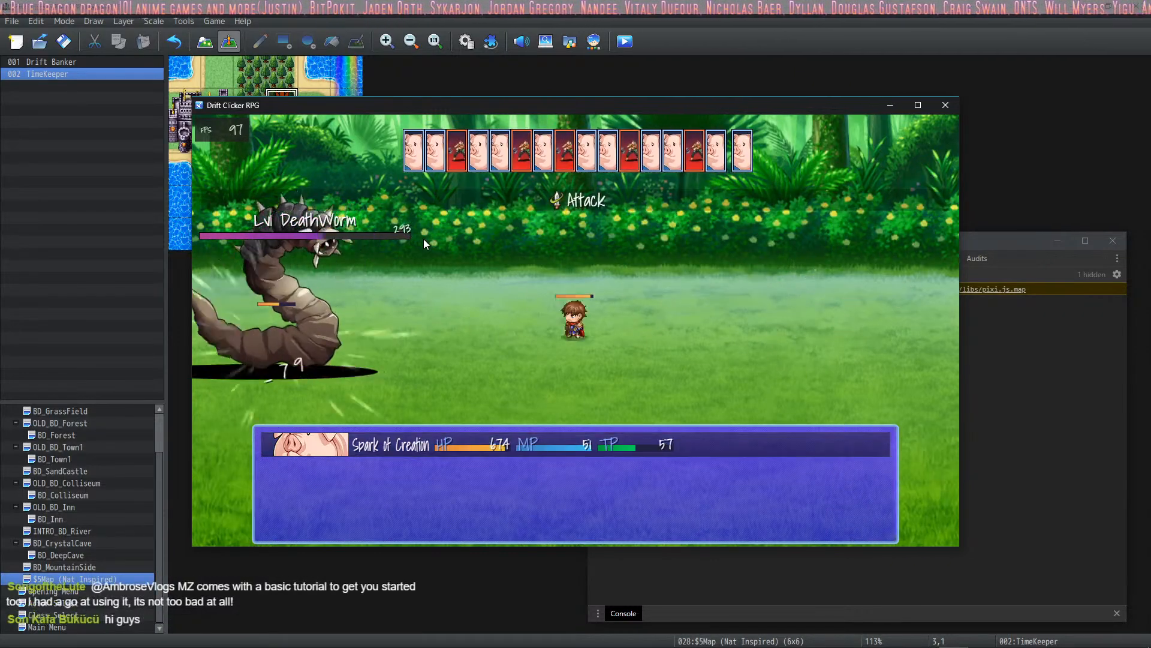
key("Return")
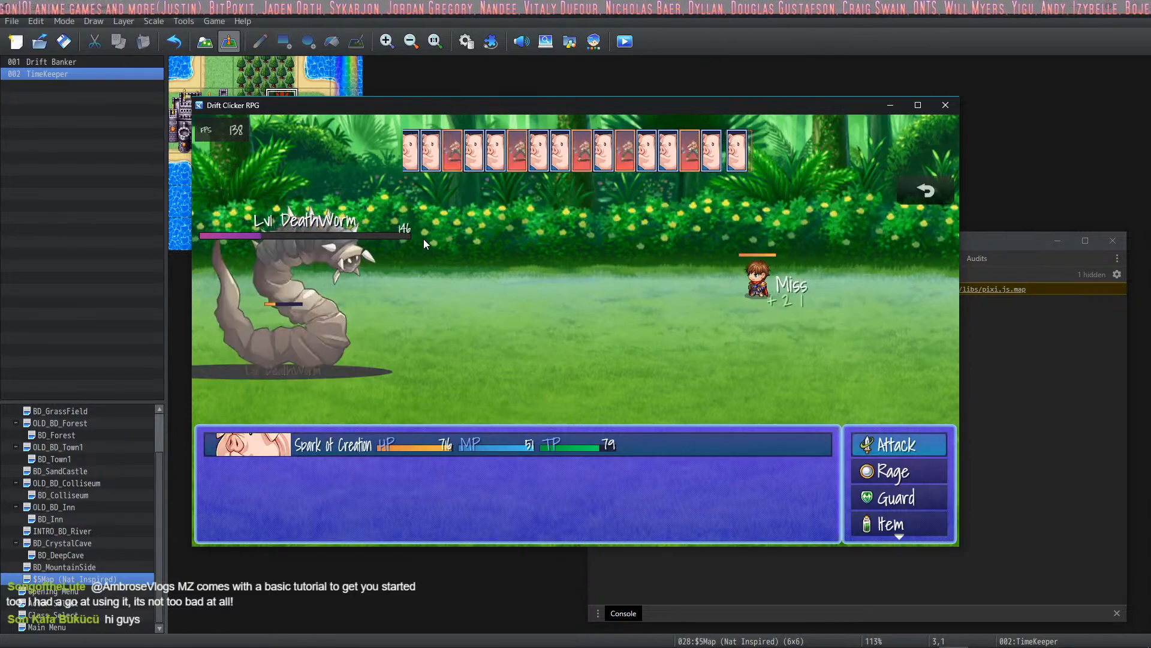
key("Return")
key("Return")
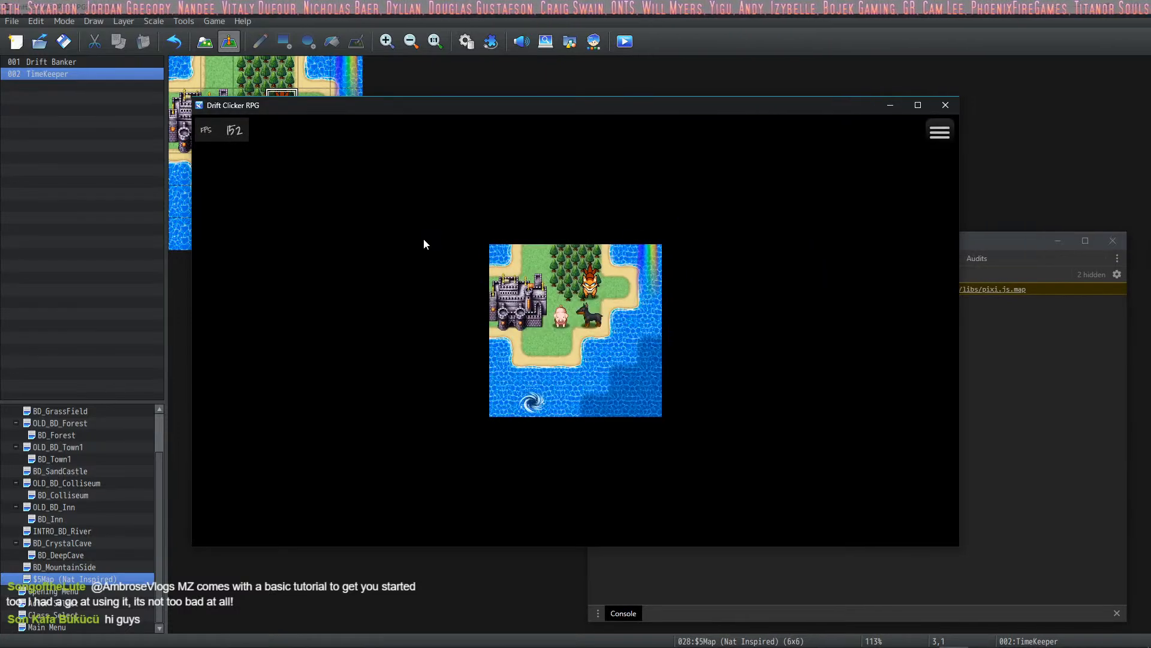
Restart the playtest for another difficulty check and attack the DeathWorm until it is defeated.
key("Up")
key("Right")
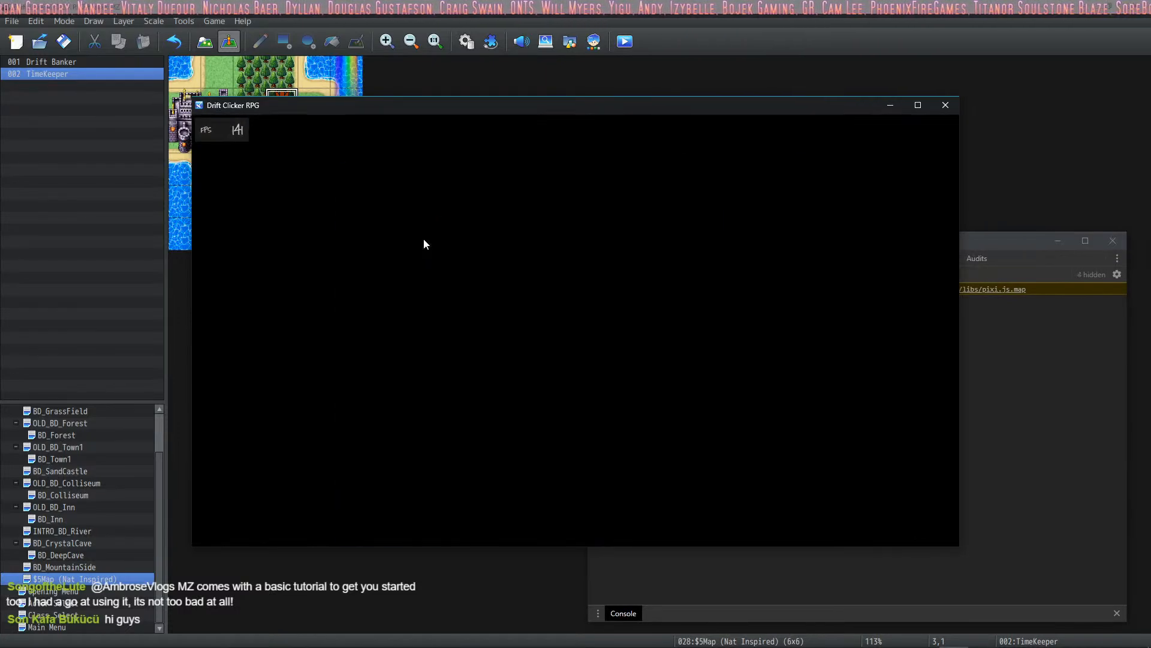
key("Down")
key("Down")
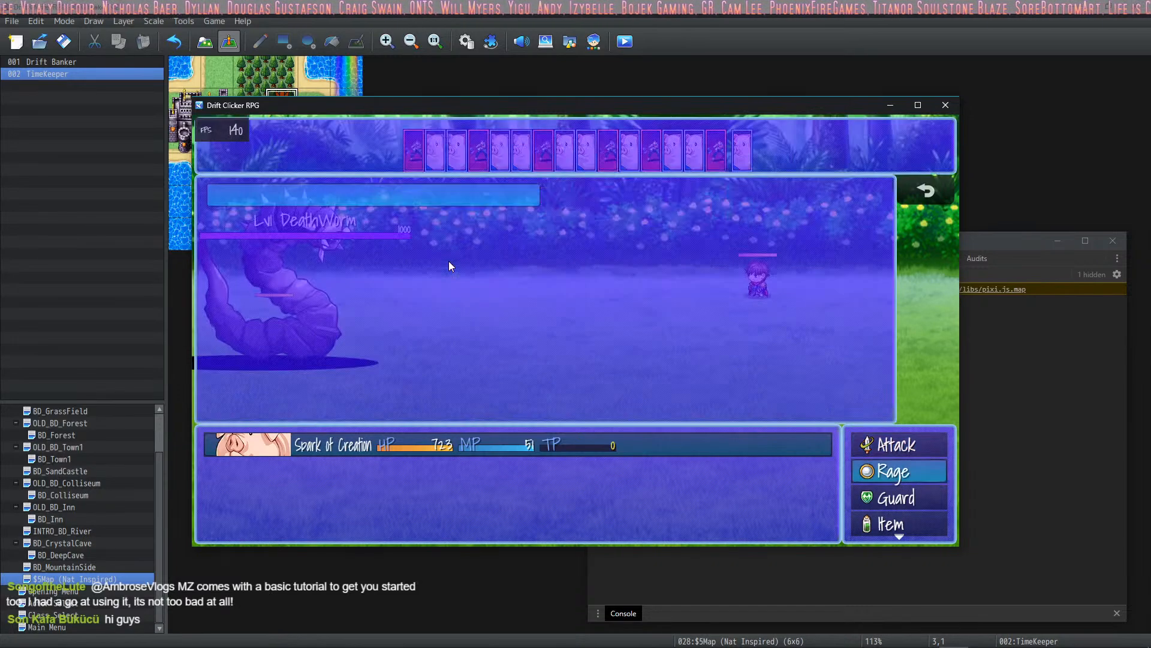
key("Return")
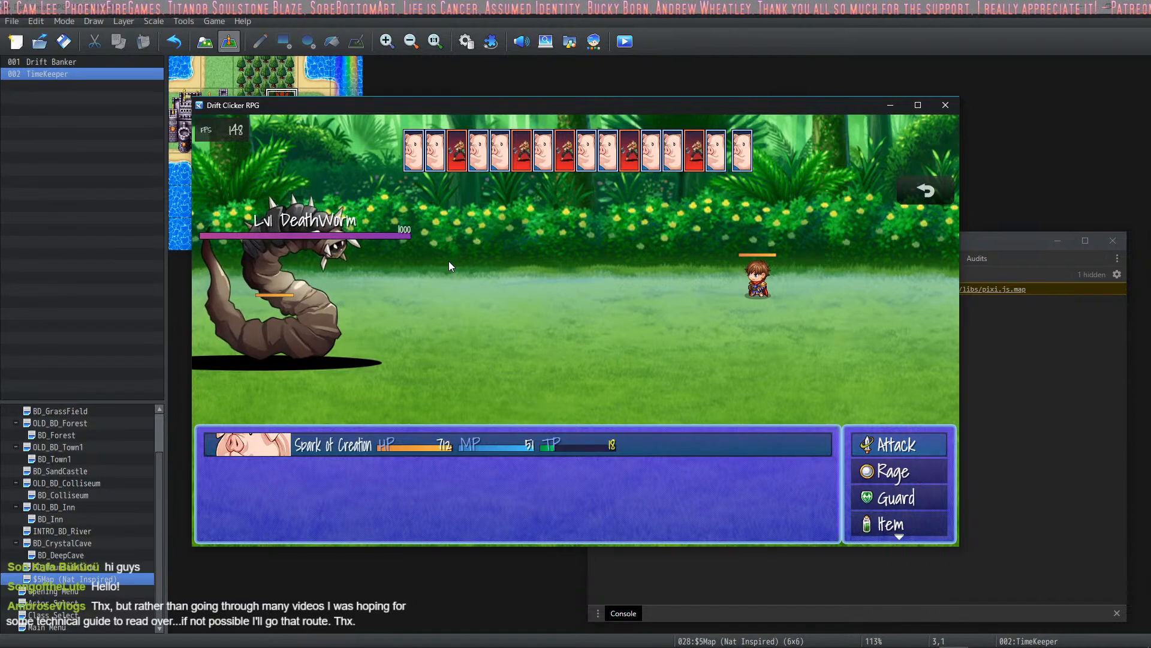
key("Return")
key("Return")
key("Return")
key("Return")
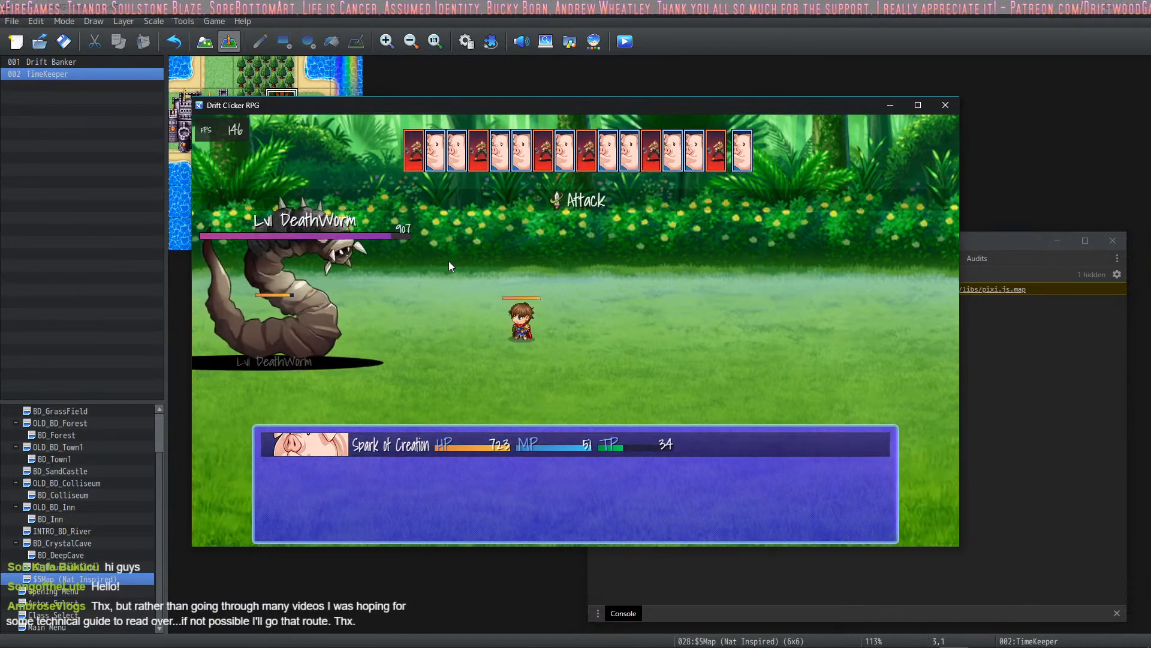
key("Return")
key("Return")
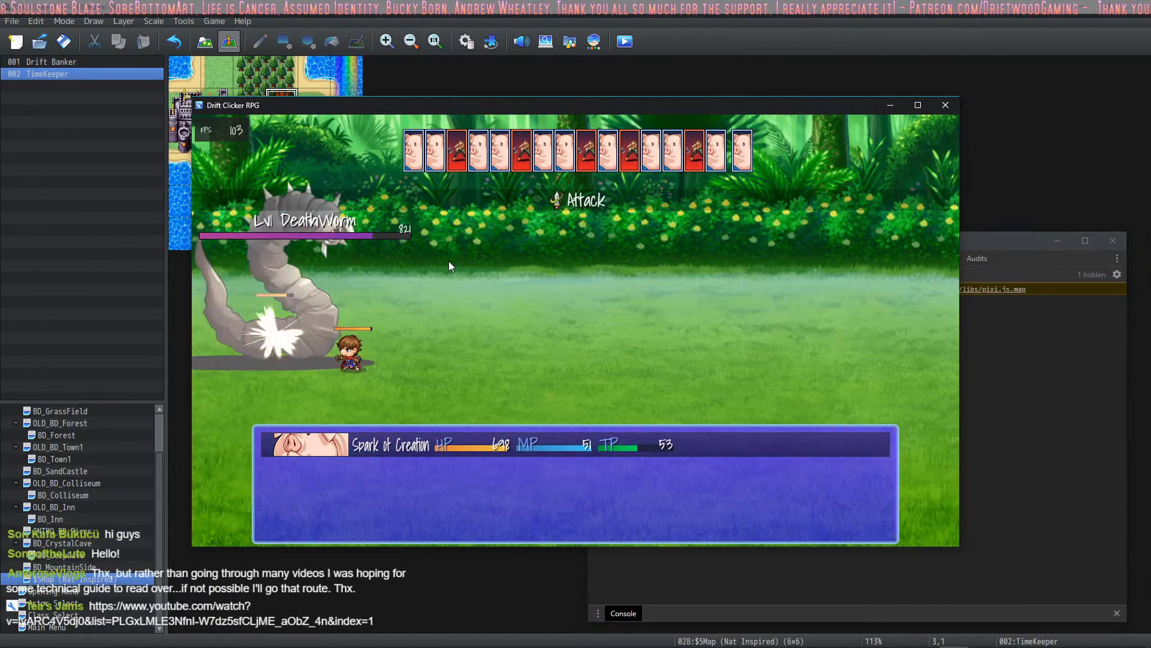
key("Return")
key("Return")
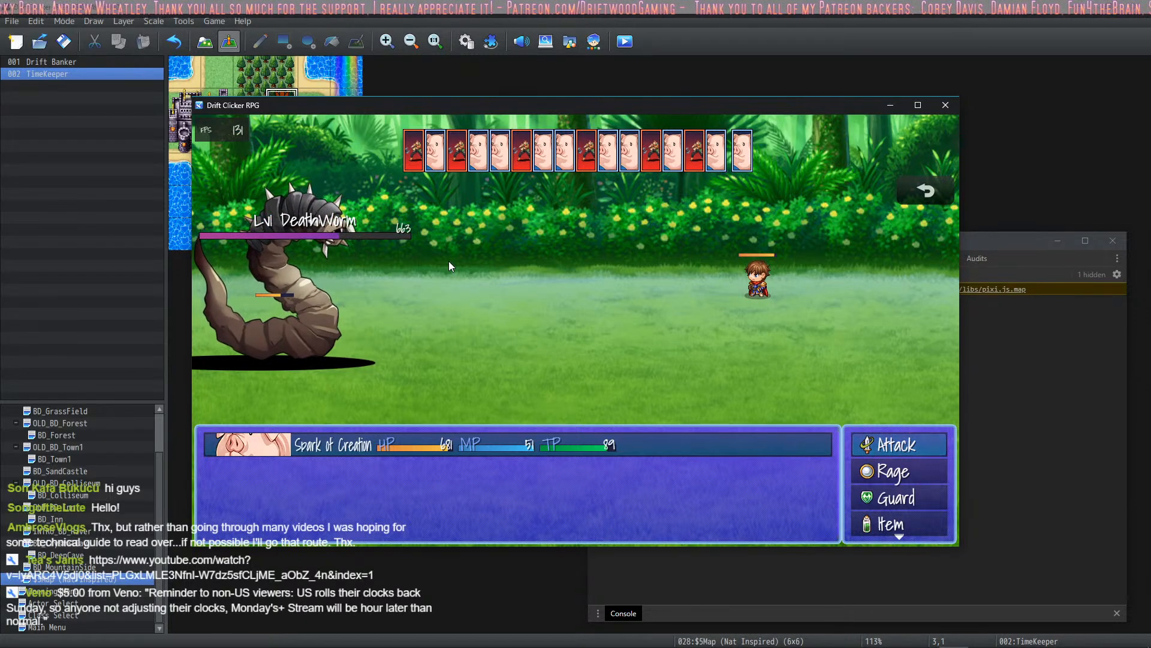
key("Return")
key("Return")
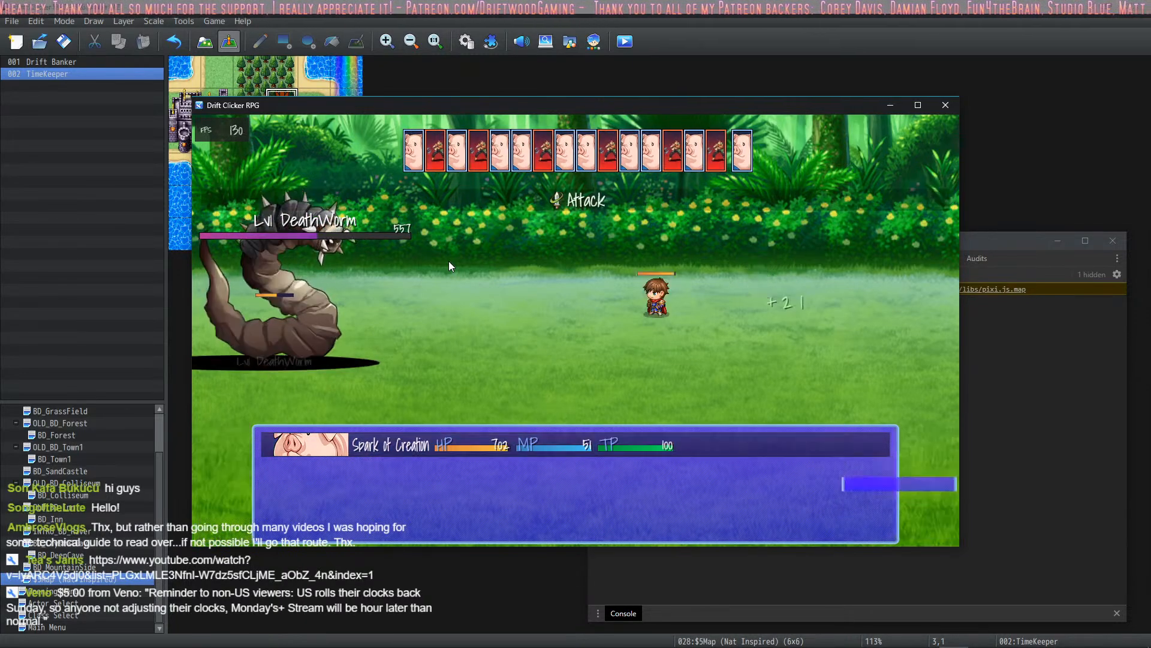
key("Return")
key("Return")
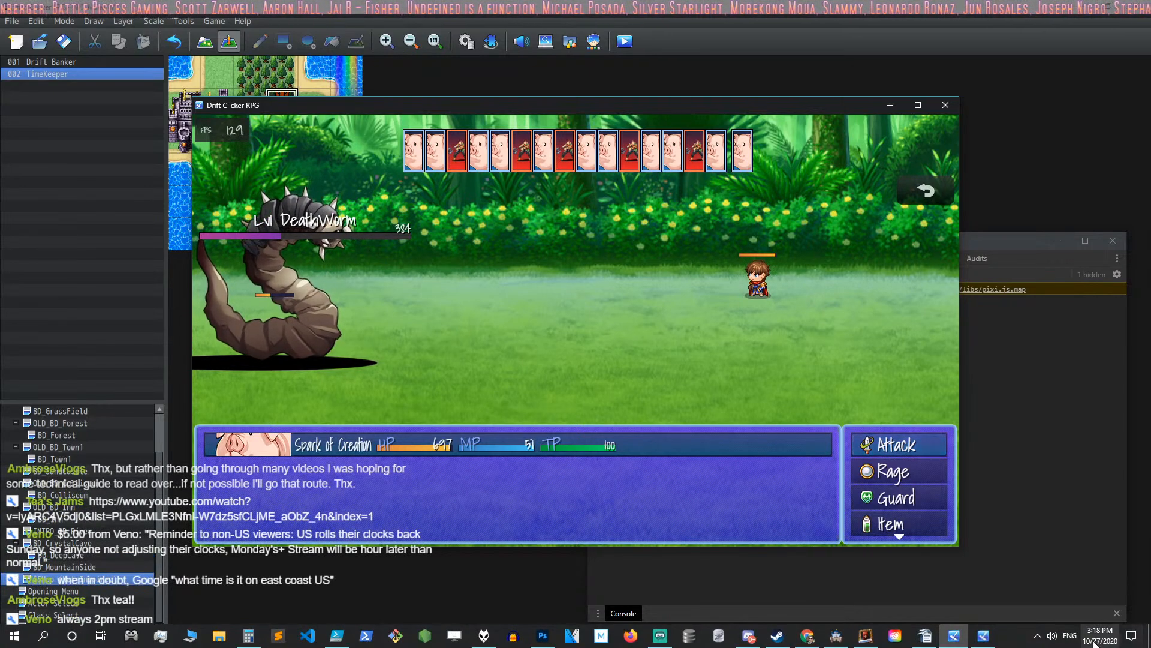
key("Return")
key("Return")
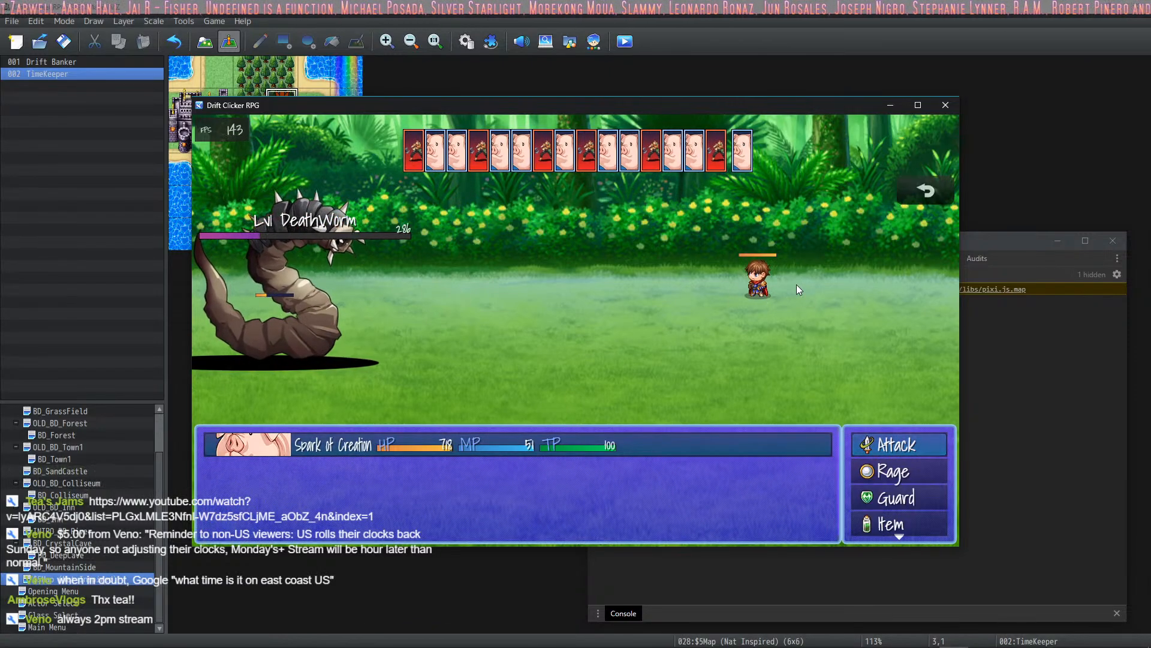
key("Return")
key("Return")
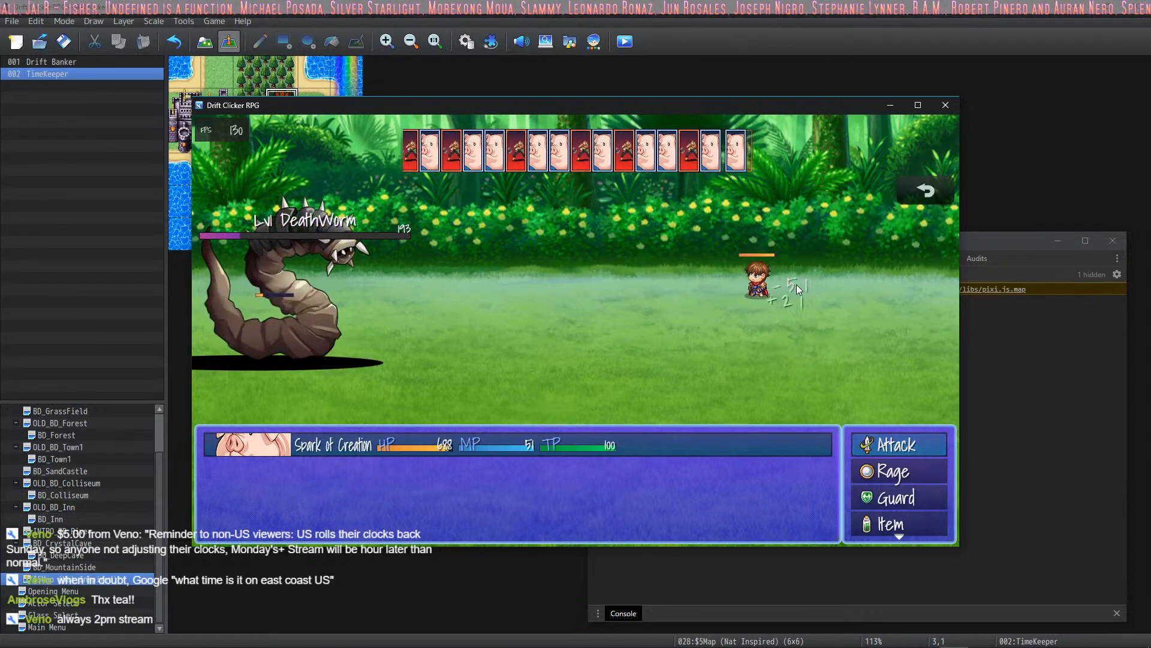
key("Return")
key("Return")
key("Return")
key("Return")
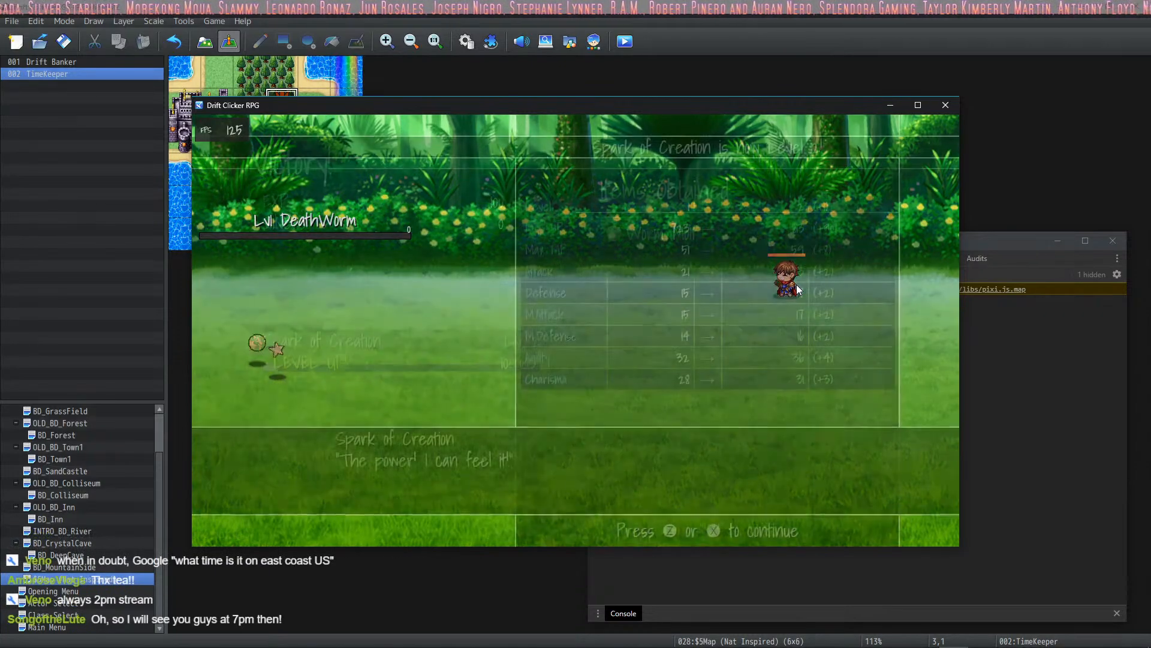
Fight the level 2 DeathWorm for several rounds to check its scaled health, and close the playtest.
key("Return")
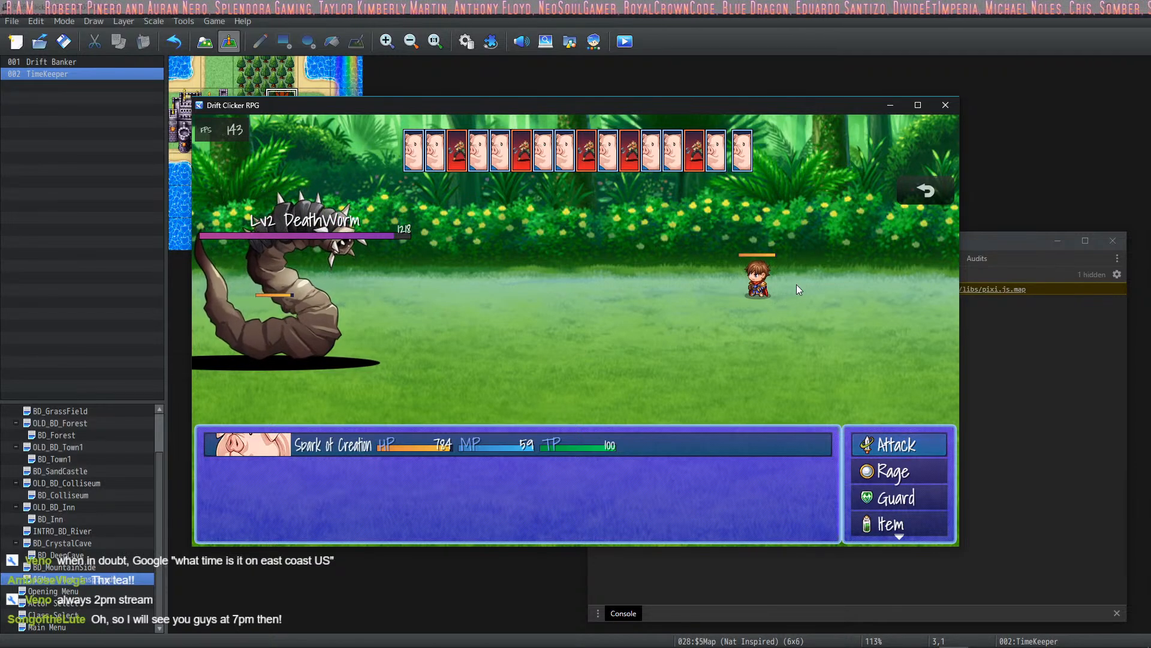
key("Return")
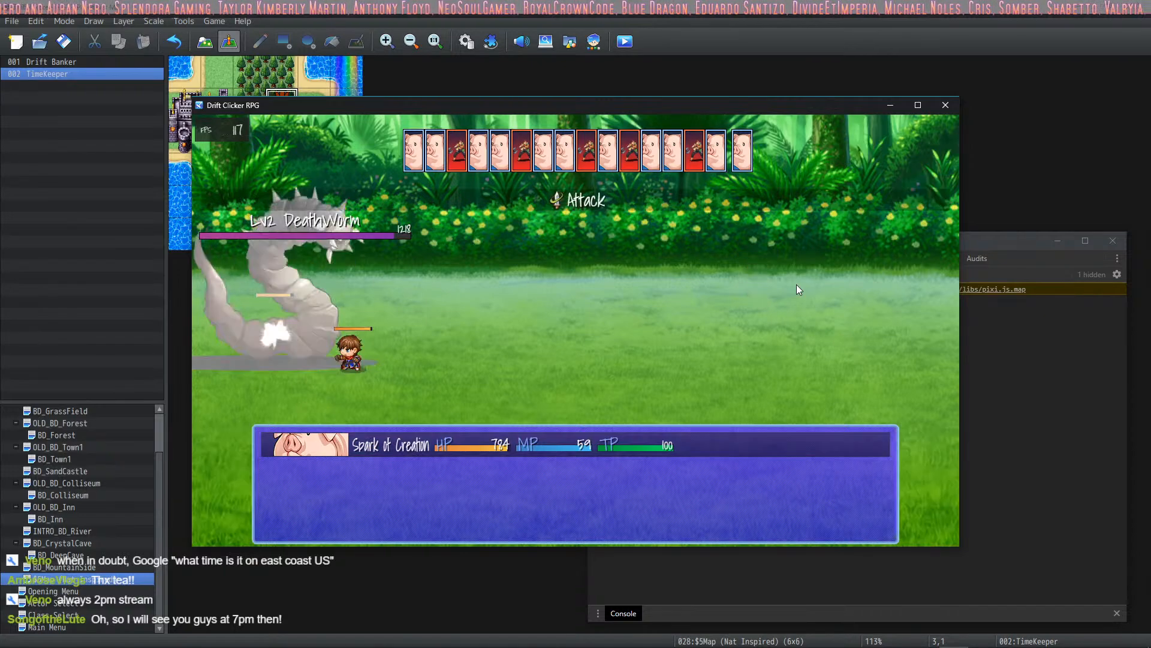
key("Return")
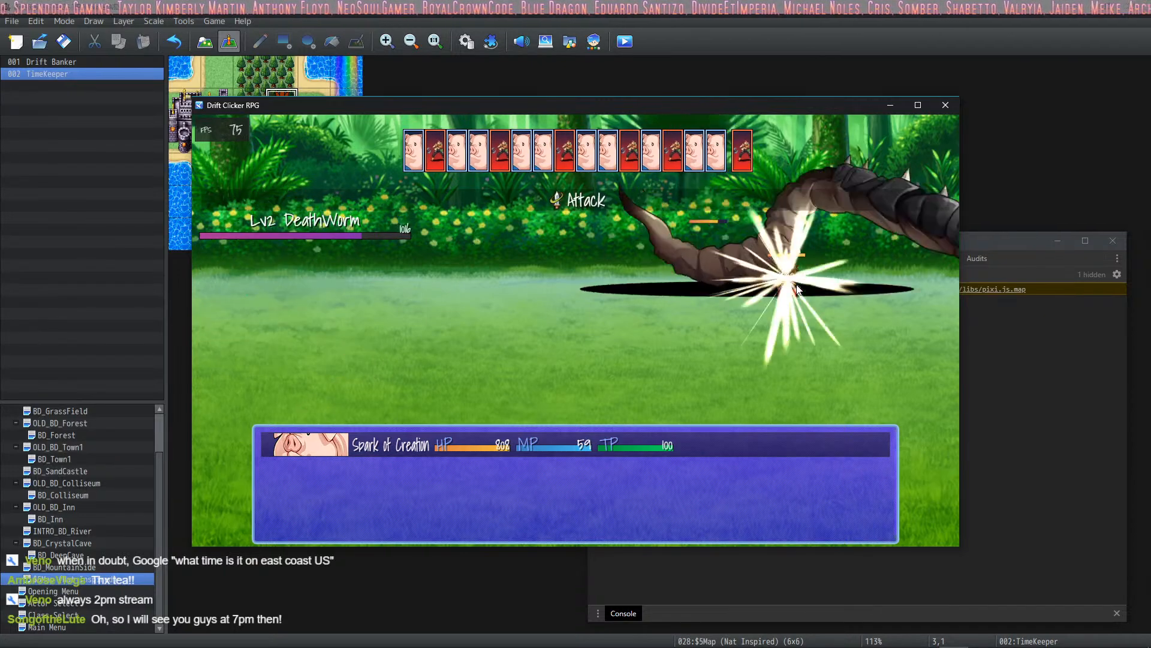
key("Return")
key("Return")
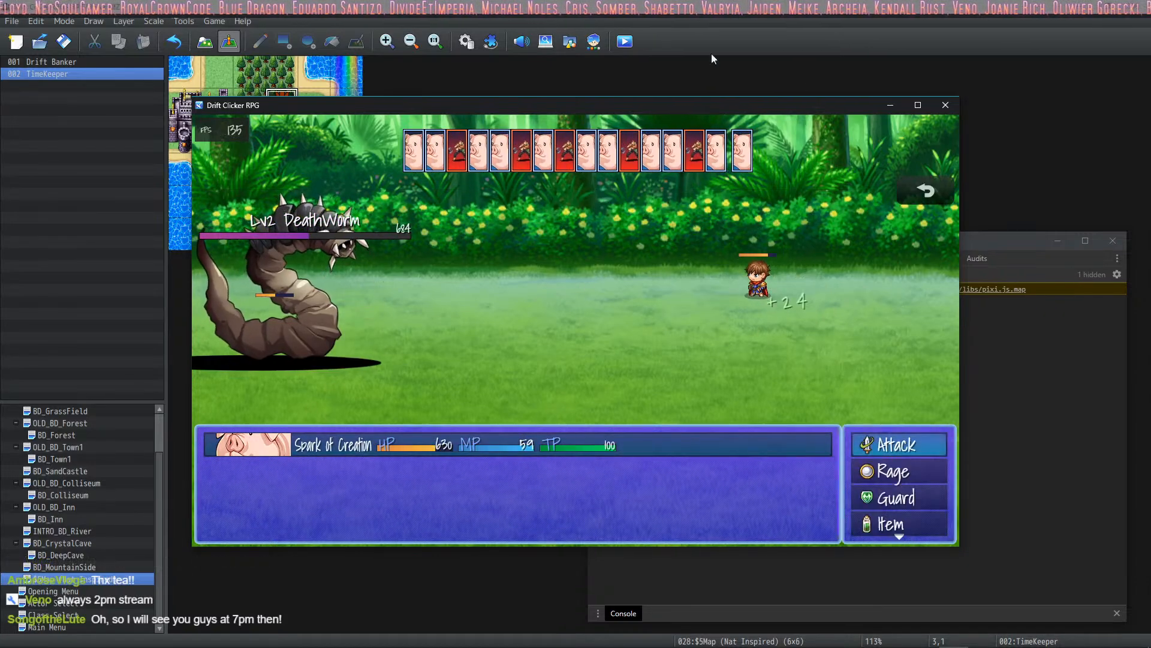
left_click(945, 105)
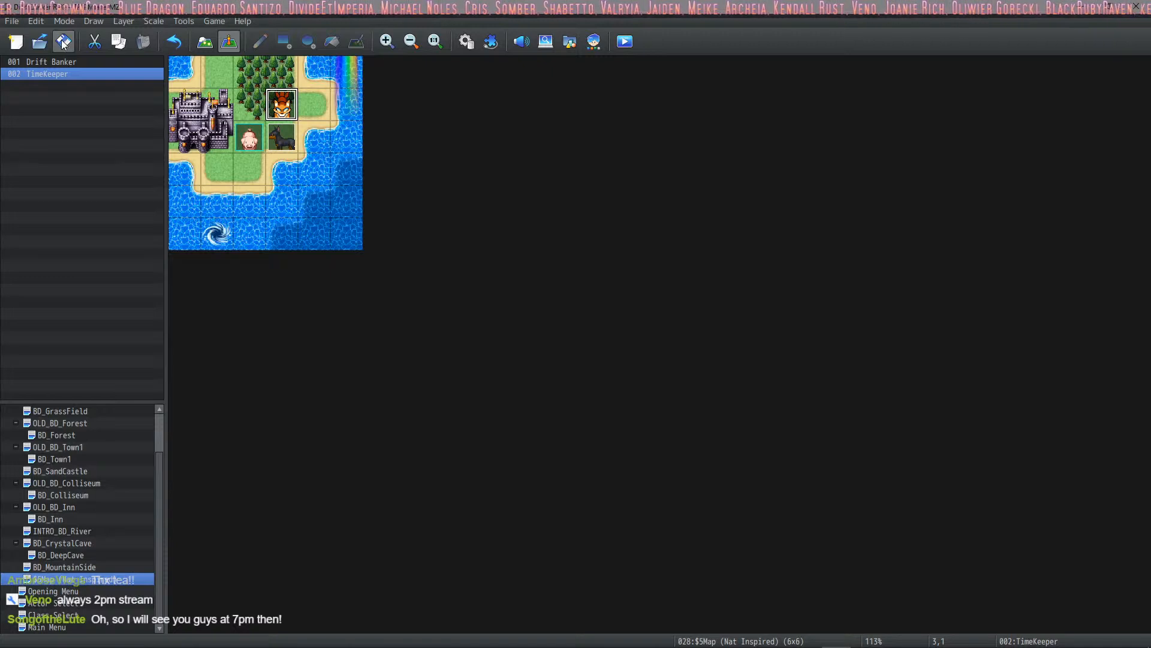
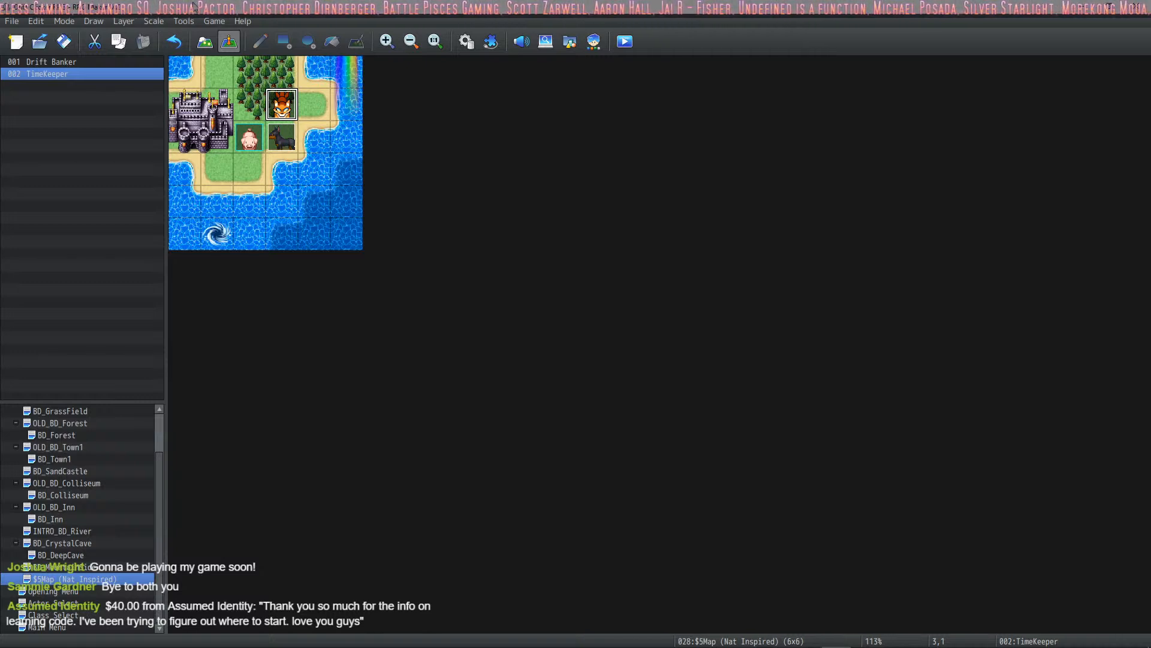
Review the per-difficulty DeathWorm troops in the database and close the database.
left_click(467, 42)
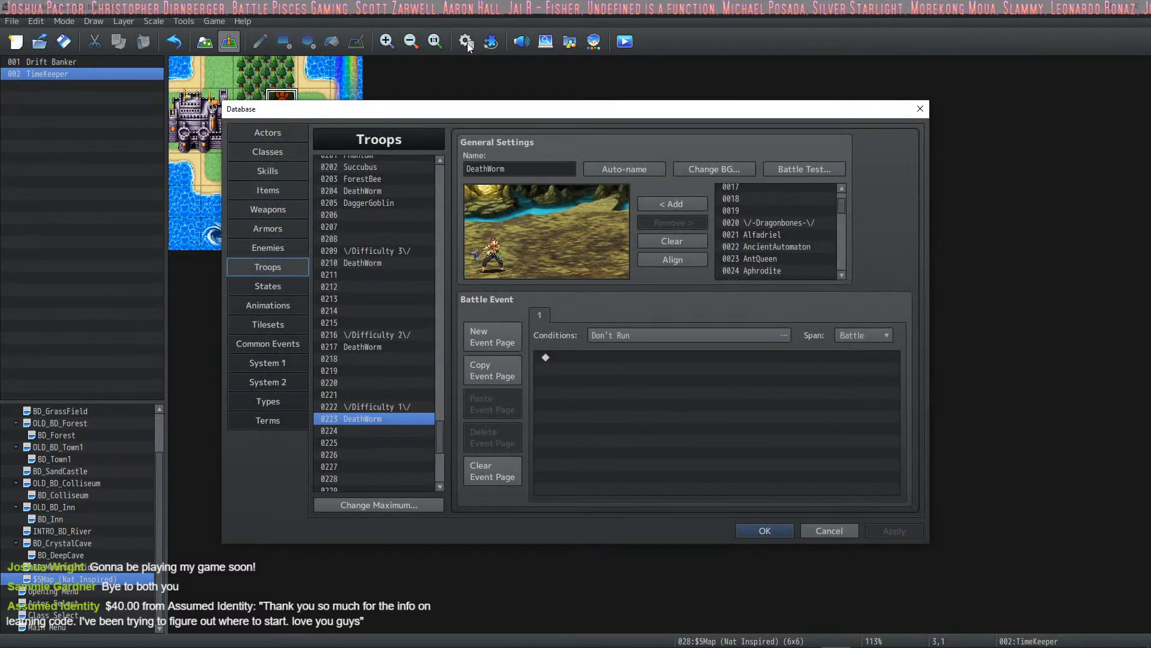
left_click(764, 529)
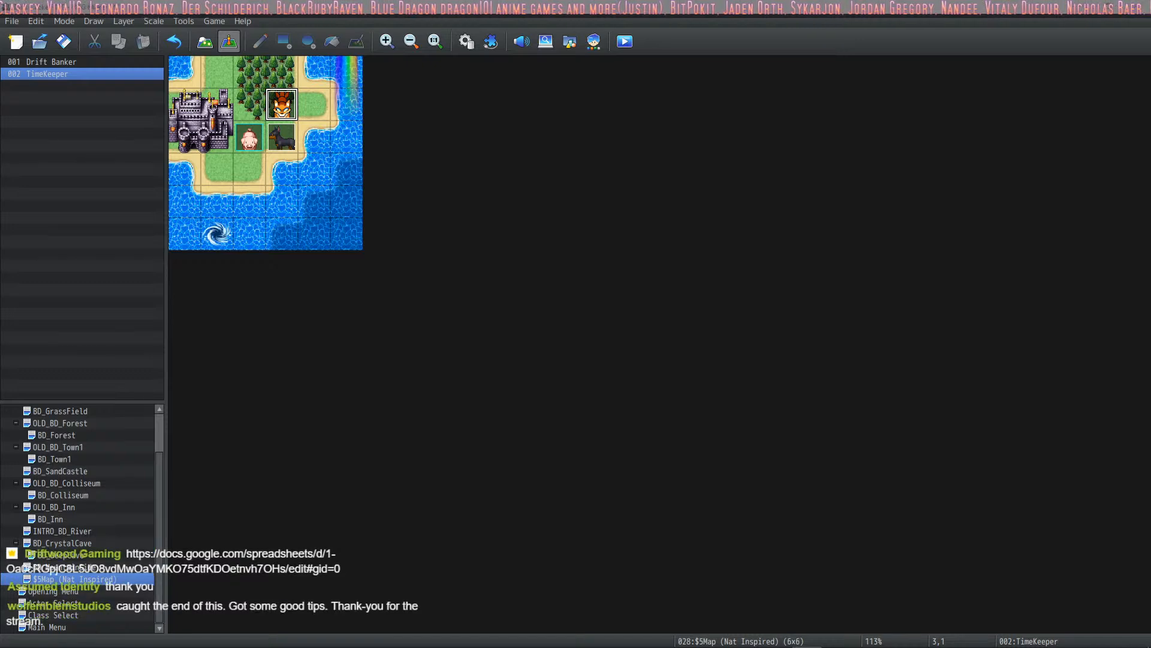
Switch to Visual Studio Code and open rmmz_core.js from the js folder of the Drift Clicker RPG project.
mouse_move(580, 646)
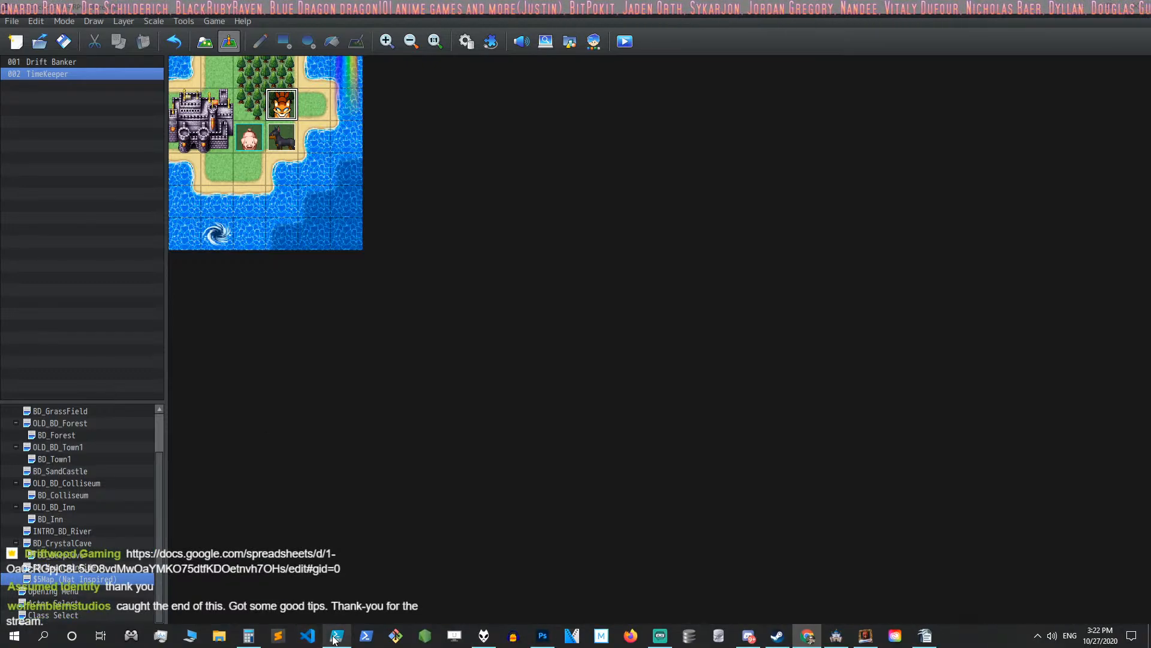
mouse_move(335, 639)
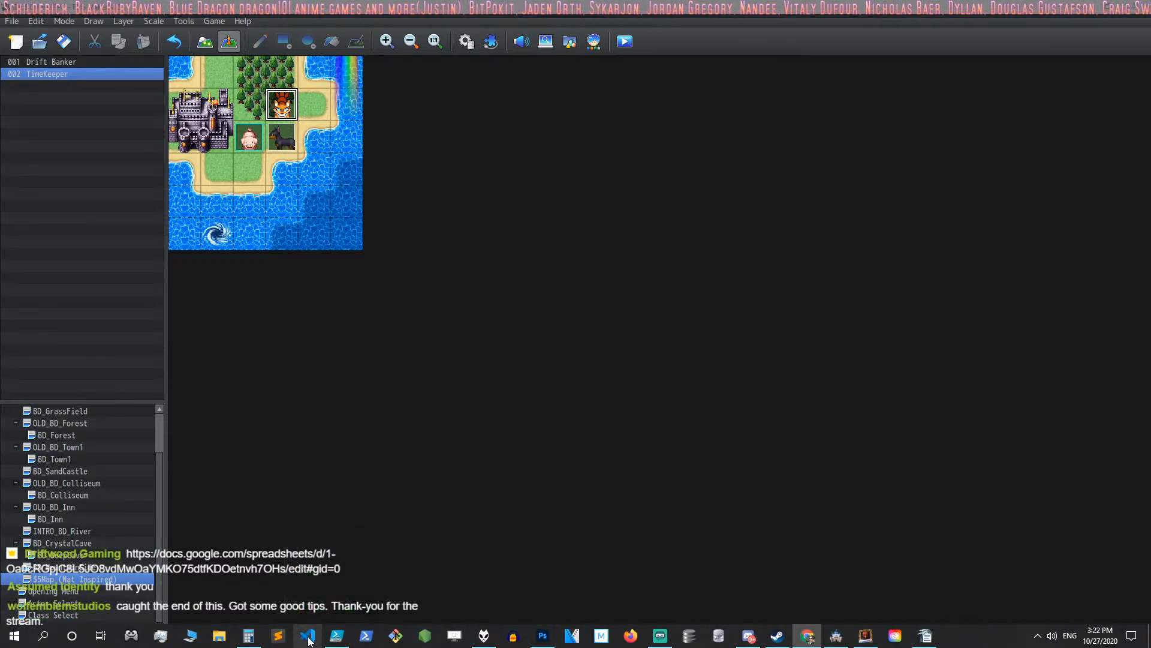
left_click(309, 637)
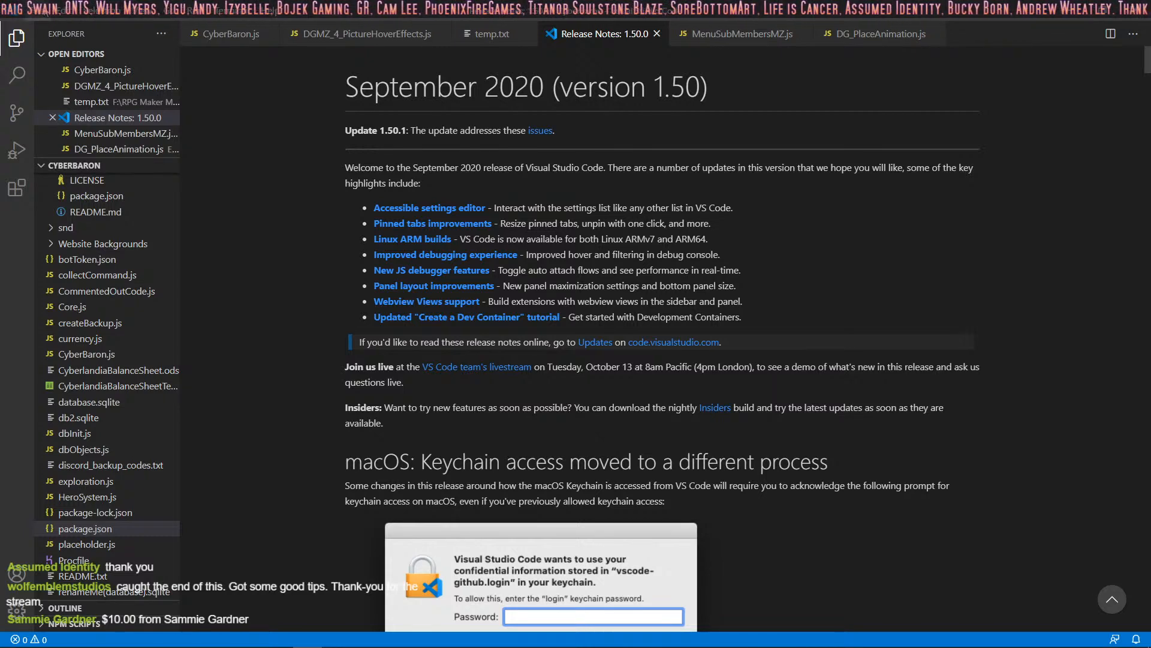
left_click(36, 10)
left_click(84, 77)
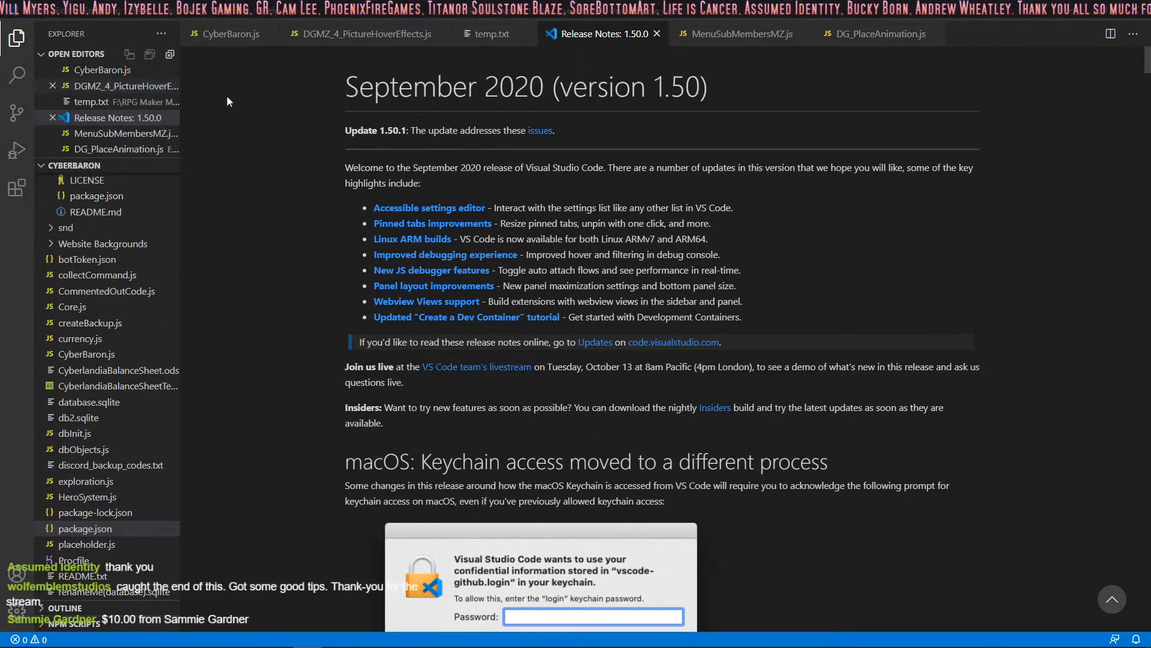
left_click_drag(281, 9, 424, 91)
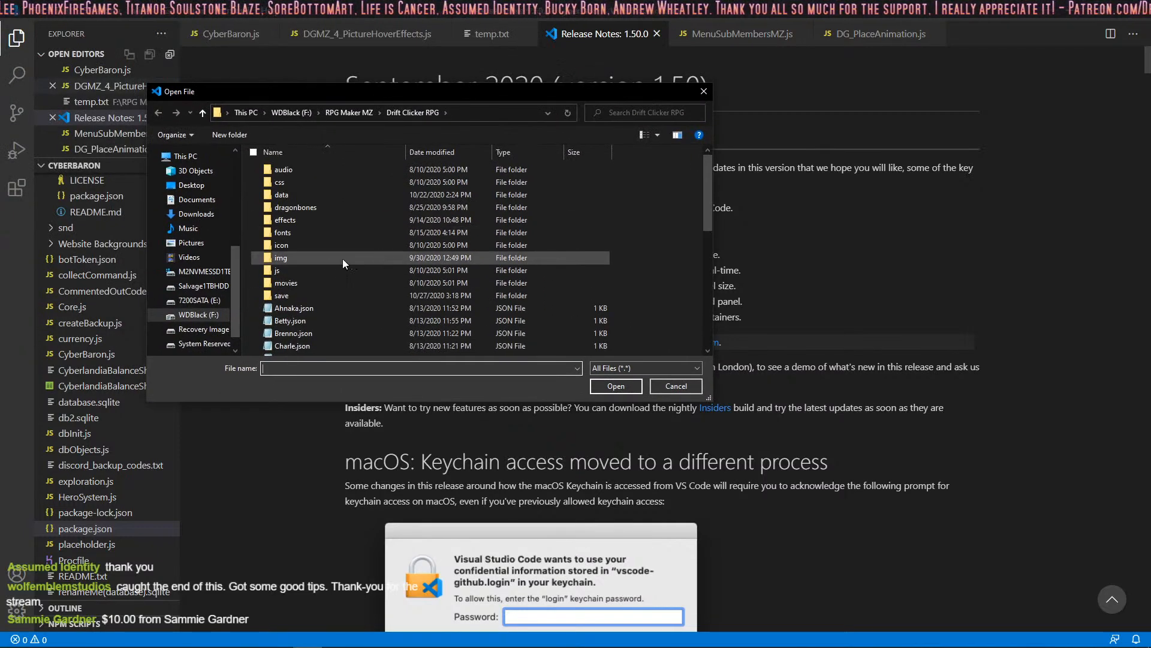
double_click(278, 270)
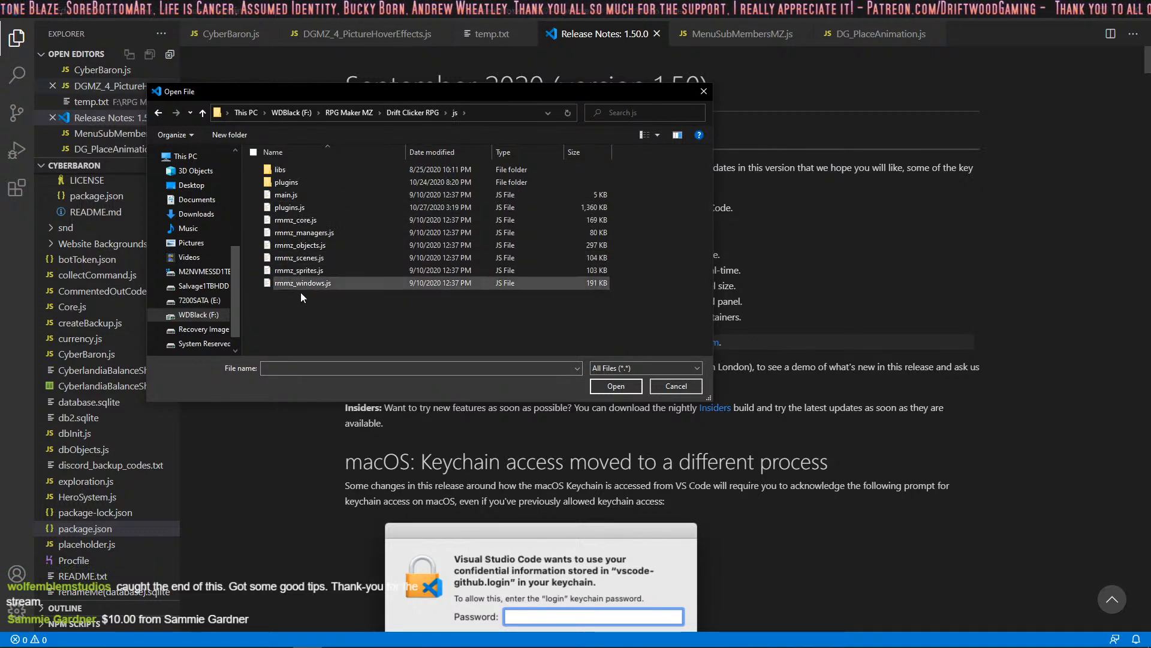
left_click(330, 220)
left_click(616, 386)
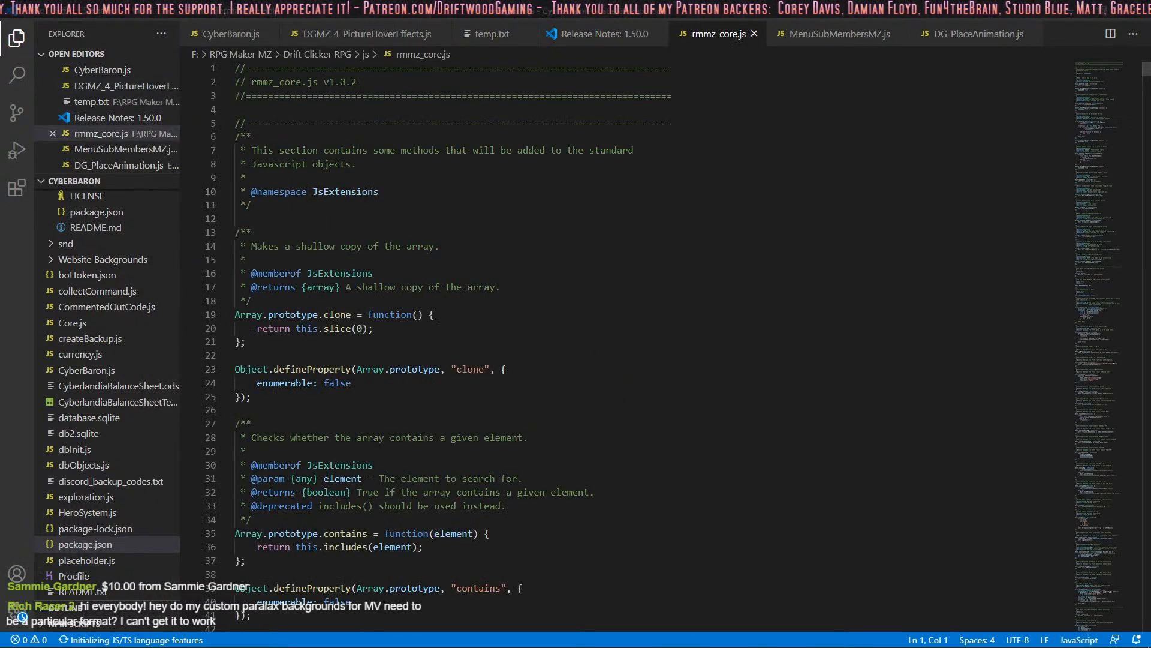
Read through the array extension methods at the beginning of rmmz_core.js.
left_click(346, 82)
scroll(346, 82, "down", 1)
scroll(276, 148, "down", 1)
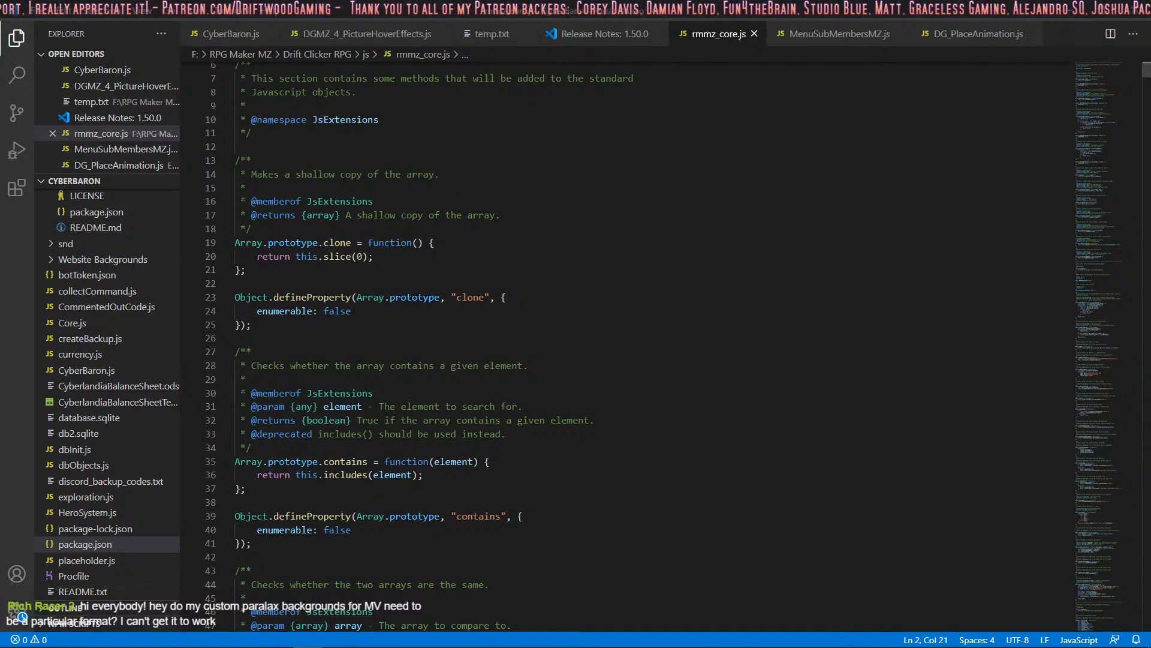
scroll(335, 160, "down", 5)
scroll(334, 161, "down", 8)
scroll(335, 161, "up", 6)
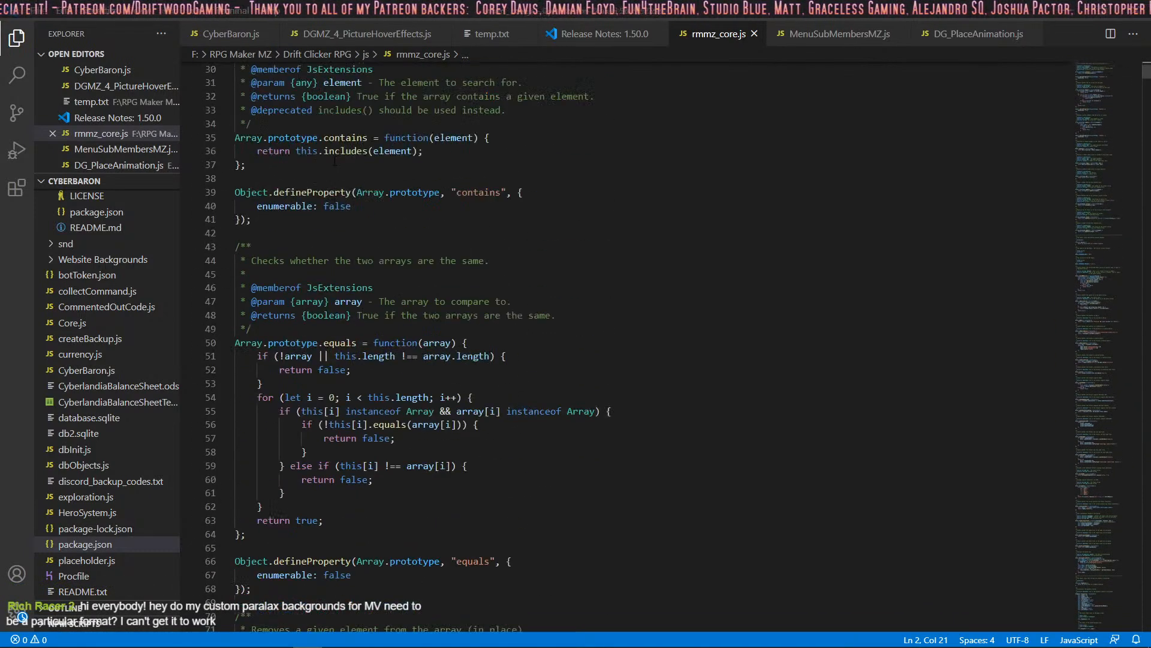
Skim rmmz_core.js from the array methods through the Utils functions down to the TilingSprite section.
scroll(334, 160, "down", 3)
scroll(335, 162, "down", 20)
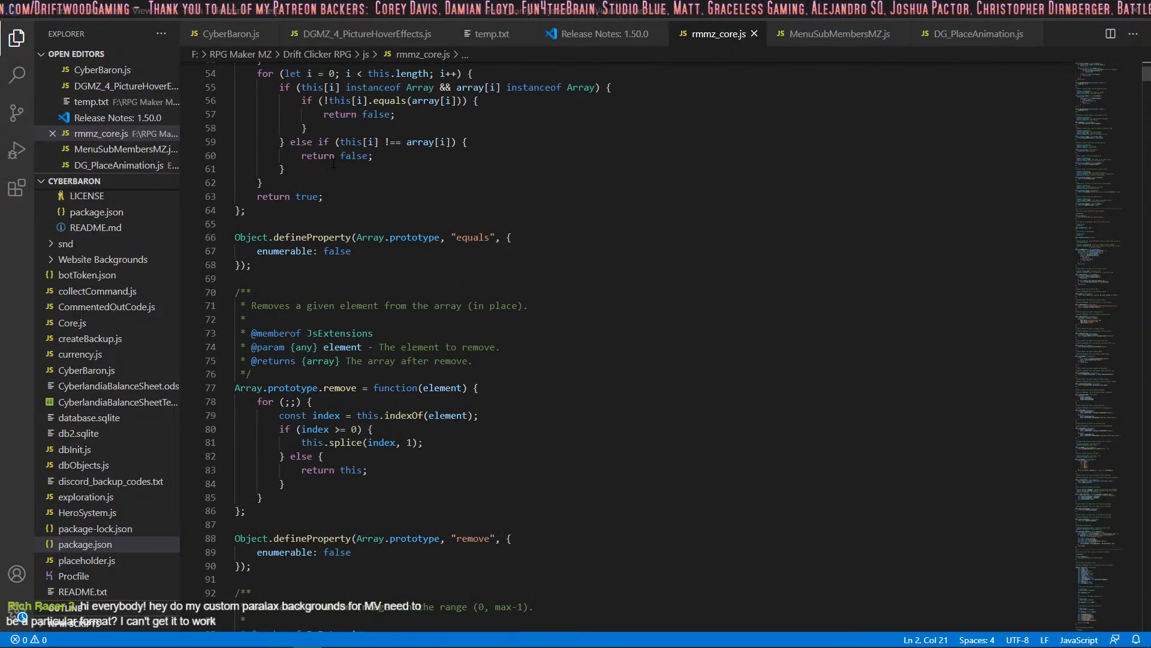
scroll(335, 162, "down", 20)
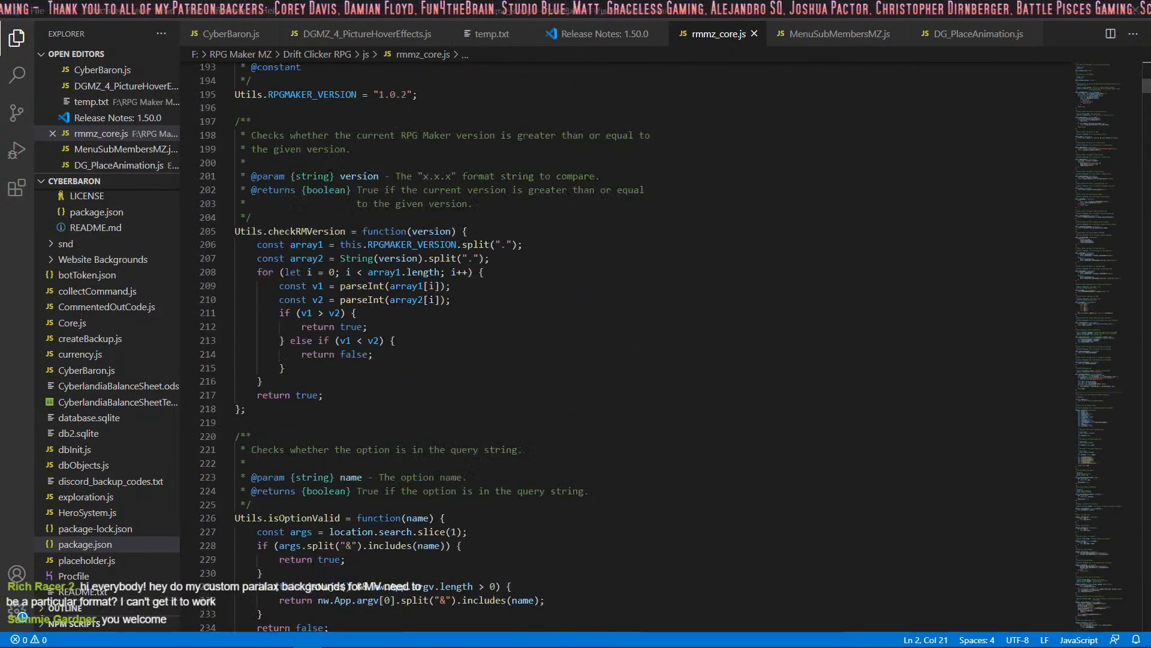
left_click_drag(1093, 105, 1095, 336)
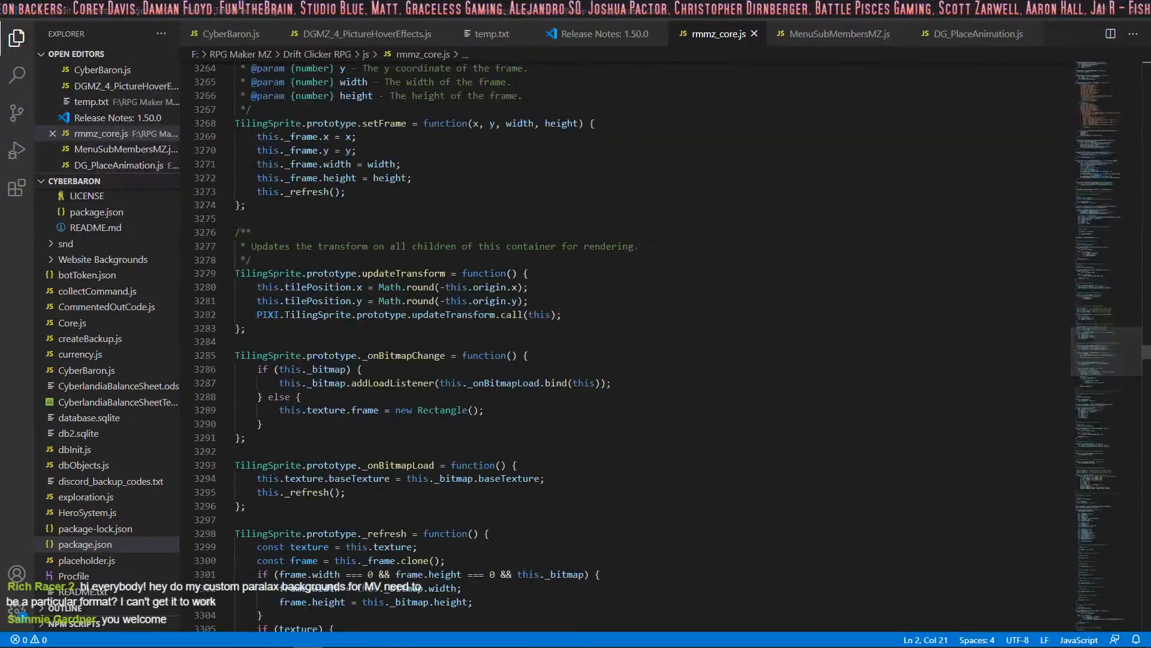
Open rmmz_objects.js from the project's js folder and skim it down to the Game_Event collision and lock methods.
left_click(53, 18)
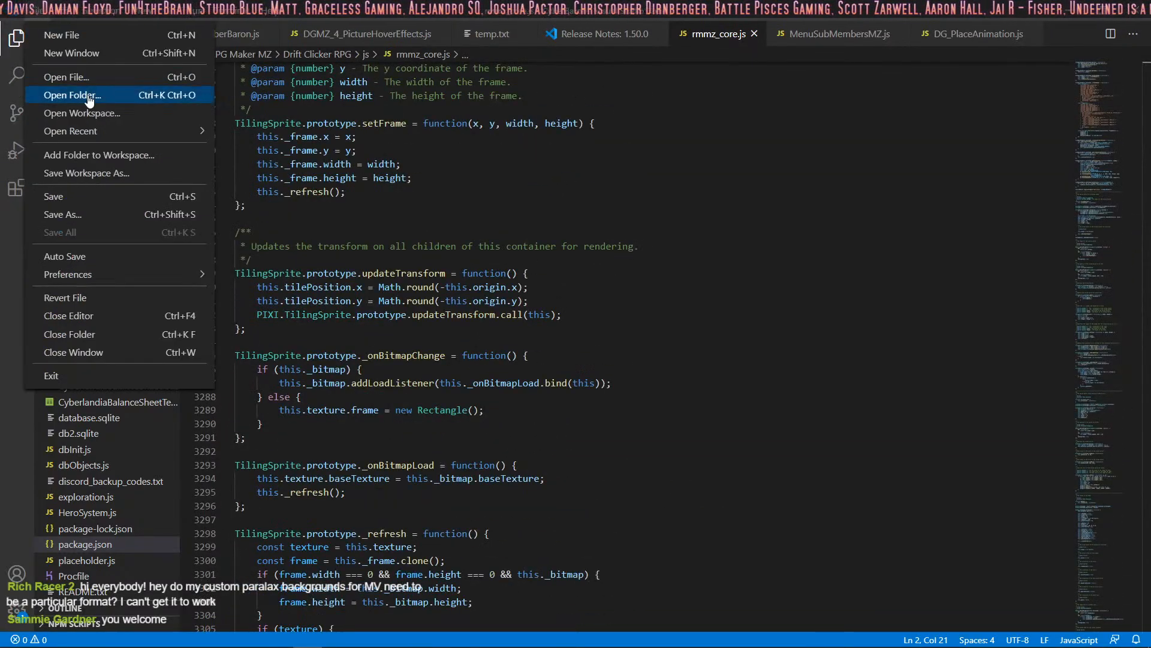
left_click(88, 81)
left_click(292, 245)
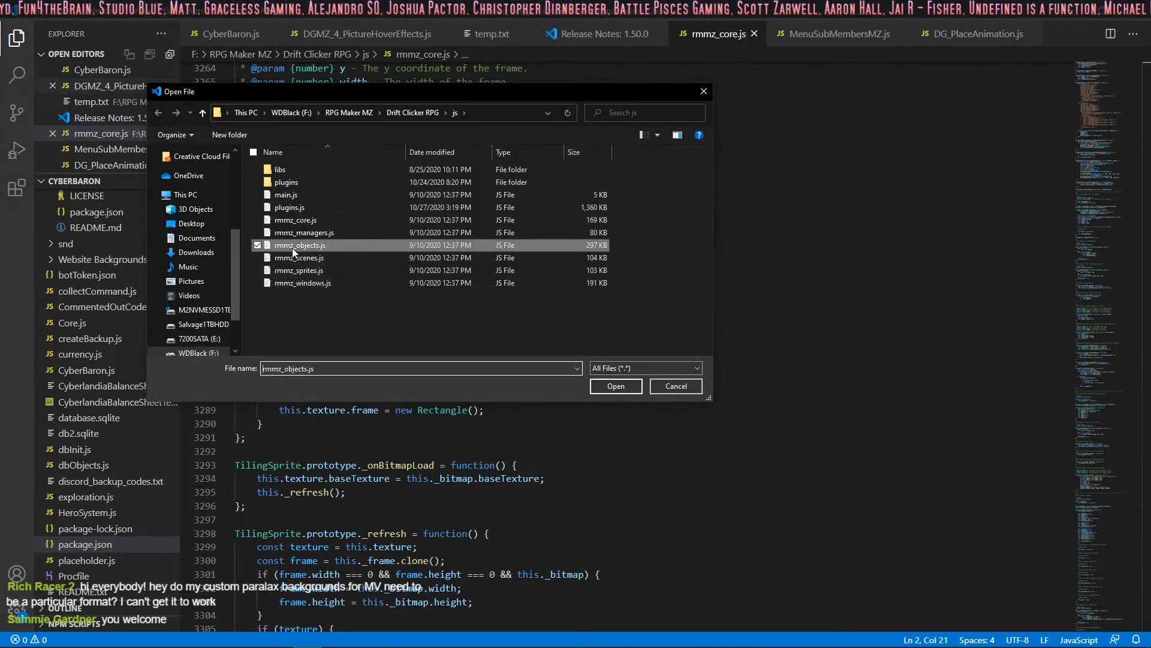
left_click(623, 393)
scroll(1099, 142, "down", 20)
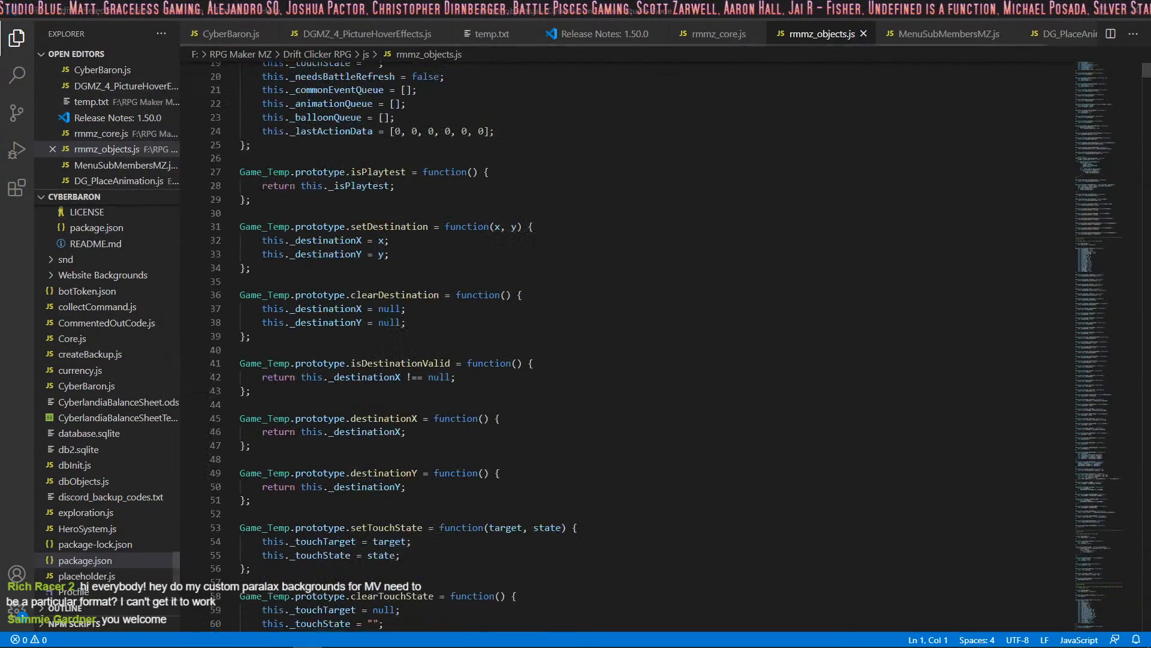
scroll(1099, 142, "down", 20)
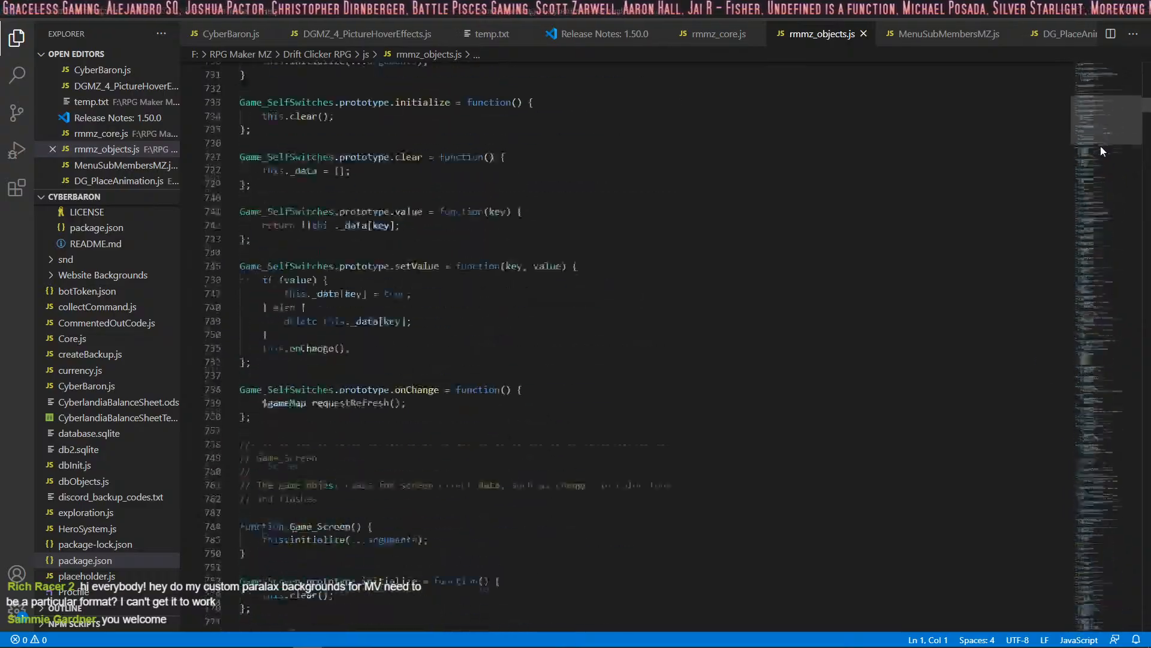
left_click_drag(1104, 179, 1106, 509)
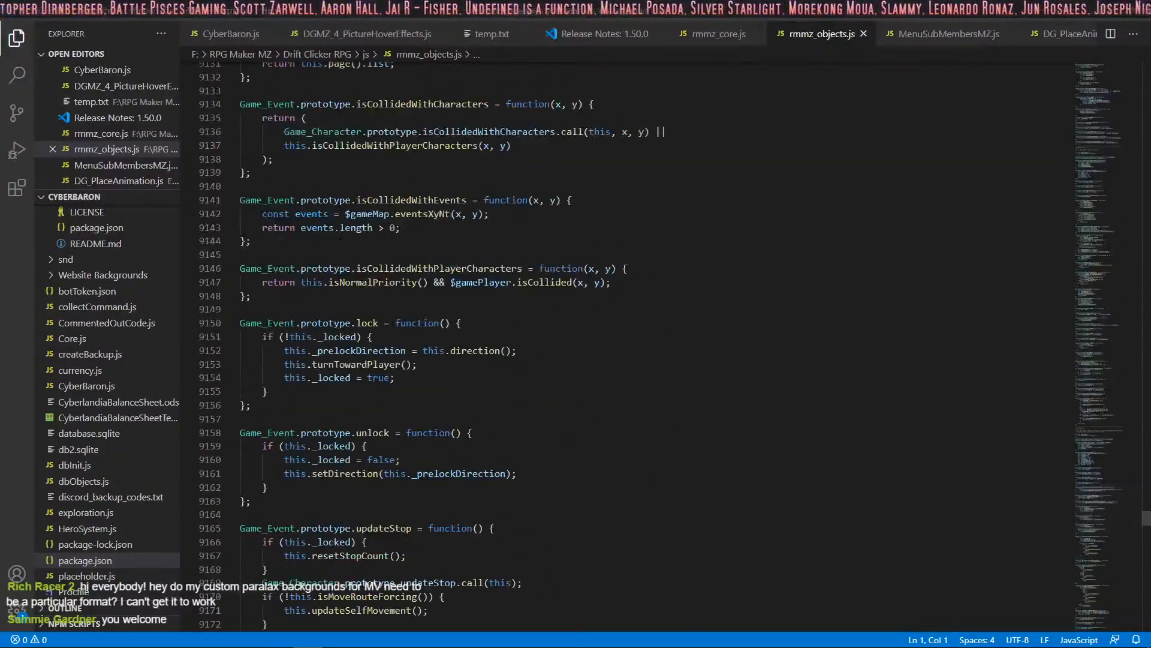
Open rmmz_managers.js from the project's js folder.
left_click(36, 8)
left_click(66, 77)
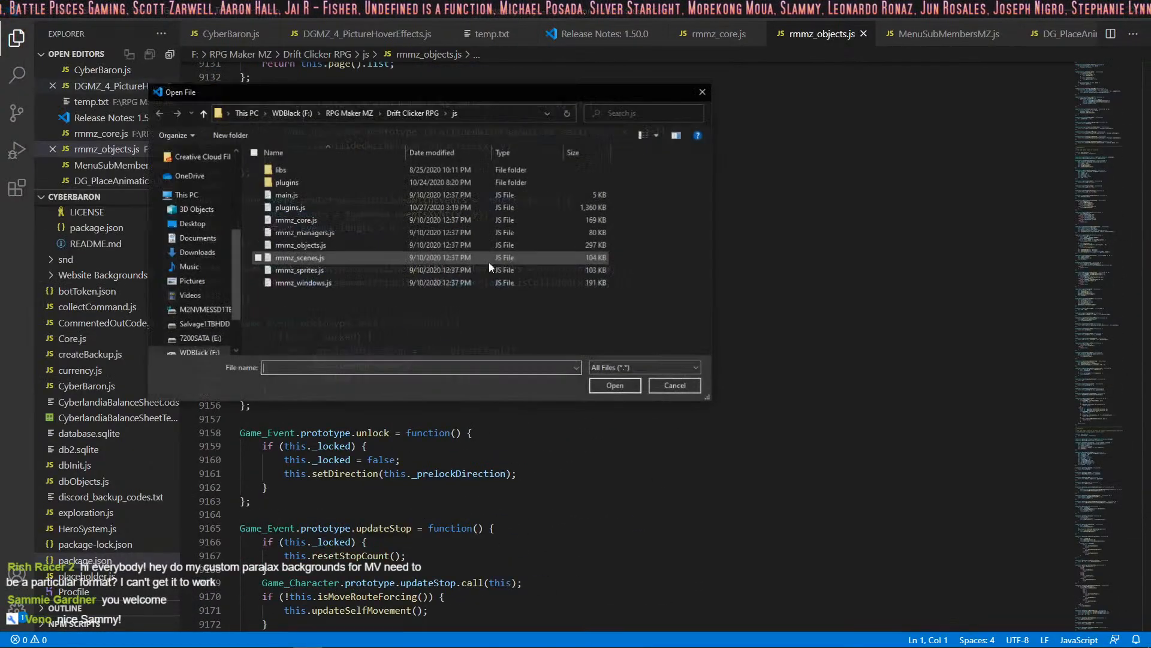
left_click(332, 232)
left_click(596, 384)
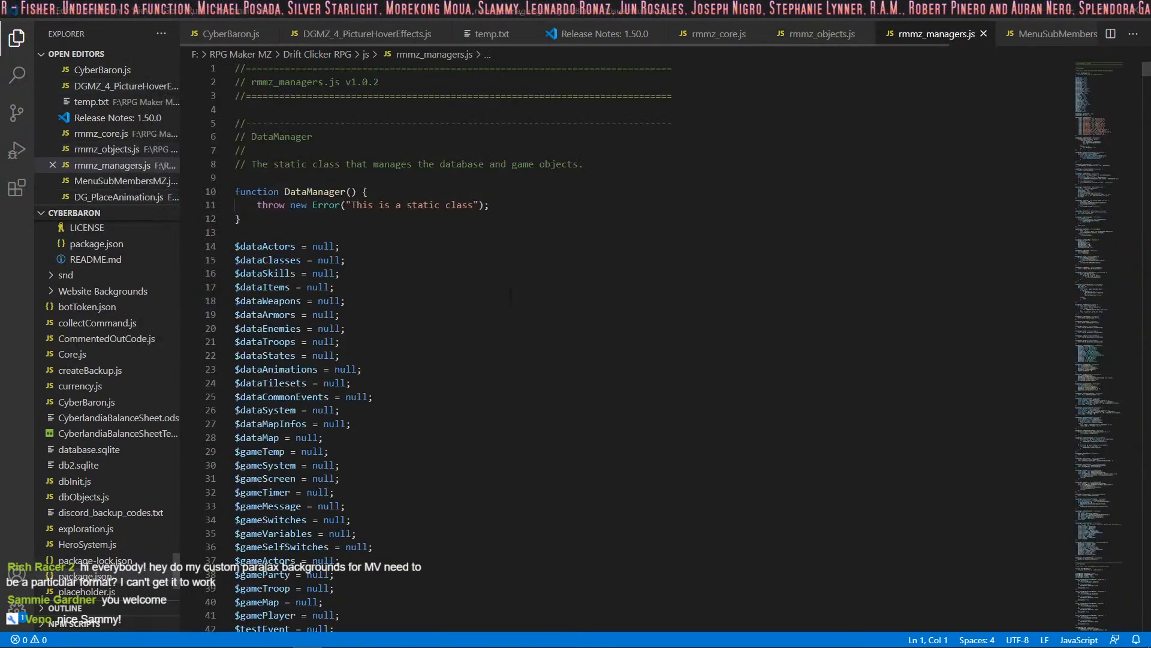
Examine the global $data and $game variable declarations at the beginning of rmmz_managers.js.
scroll(487, 276, "down", 3)
scroll(487, 276, "up", 3)
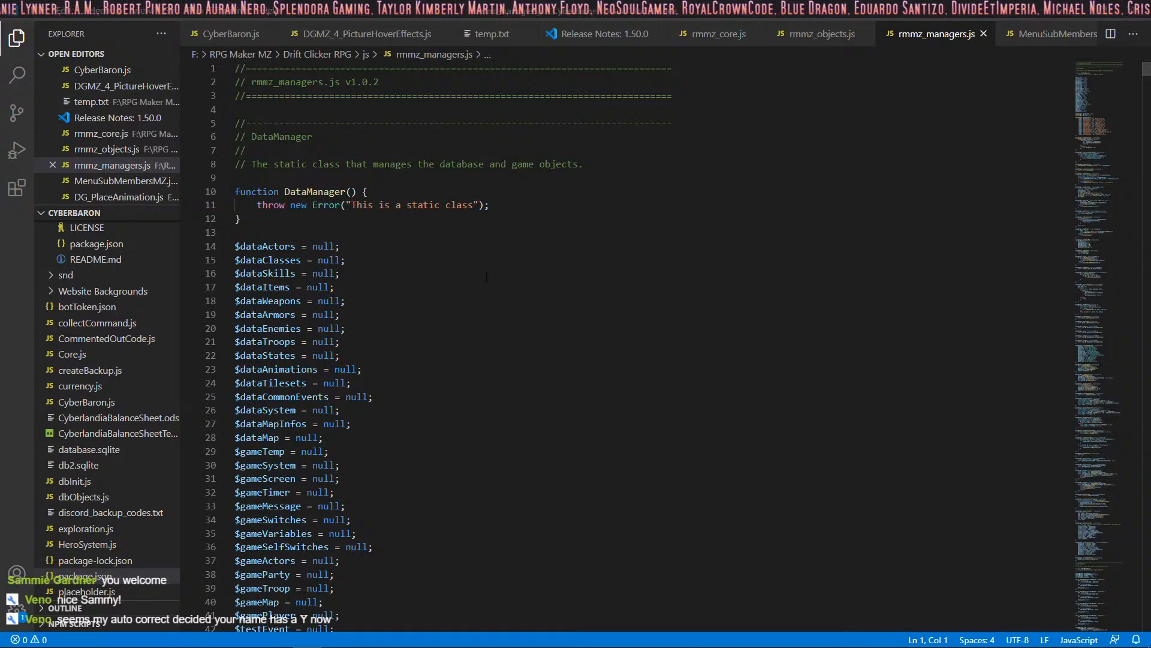
scroll(486, 276, "down", 7)
scroll(480, 270, "up", 3)
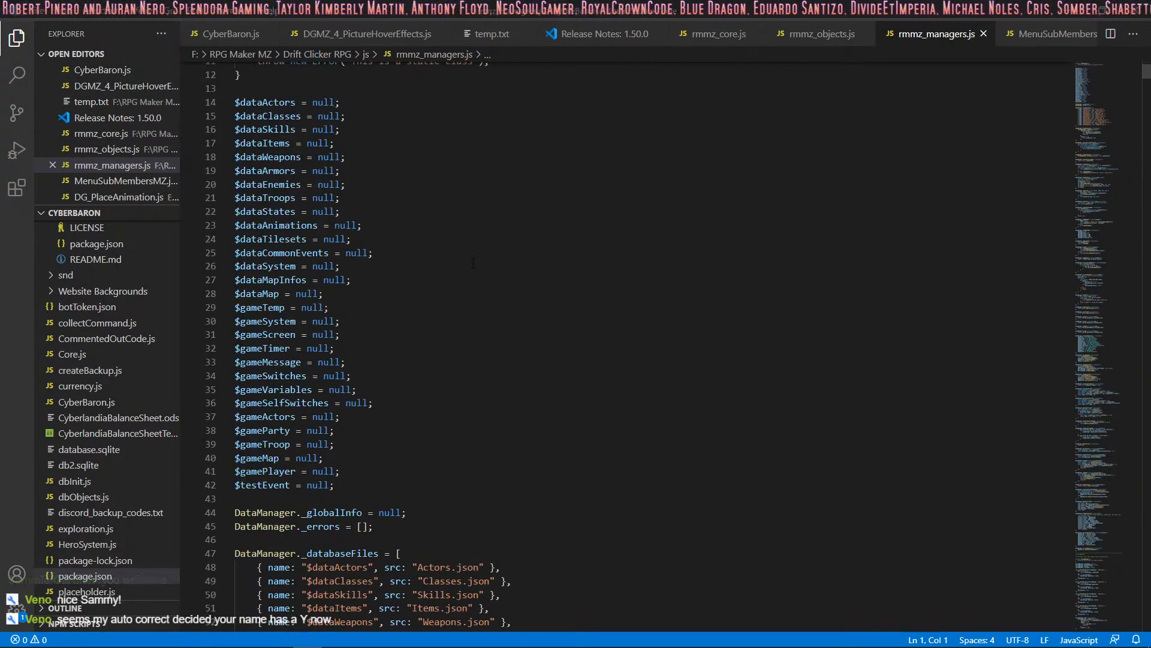
scroll(473, 262, "down", 3)
scroll(470, 263, "down", 7)
scroll(470, 263, "up", 14)
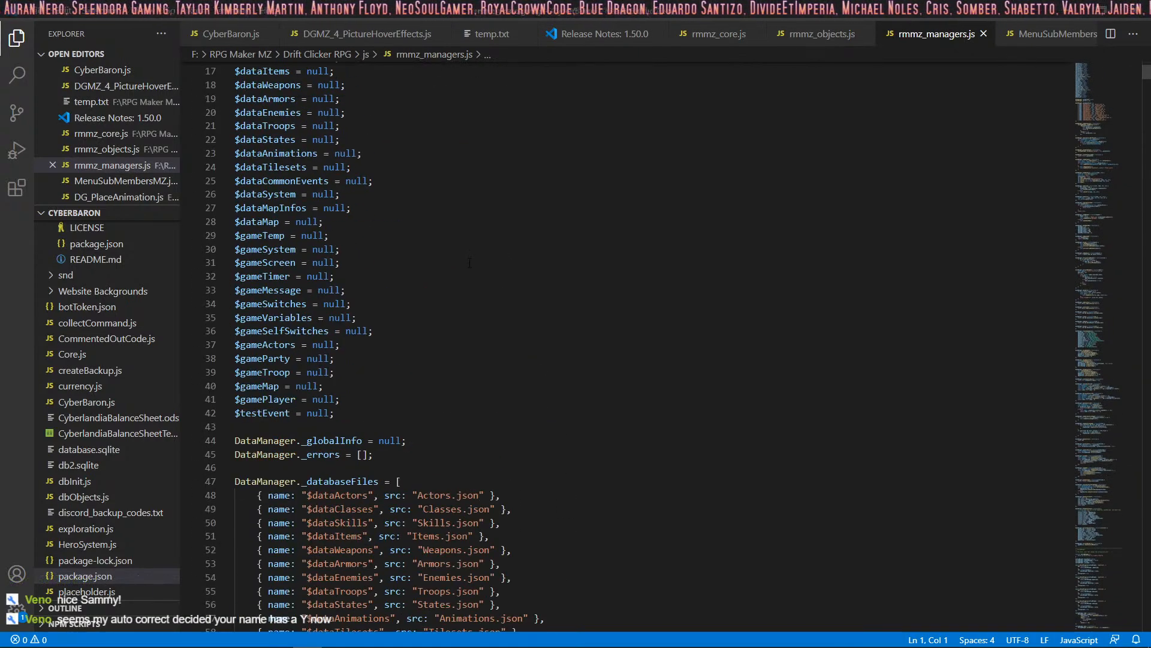
scroll(470, 263, "down", 4)
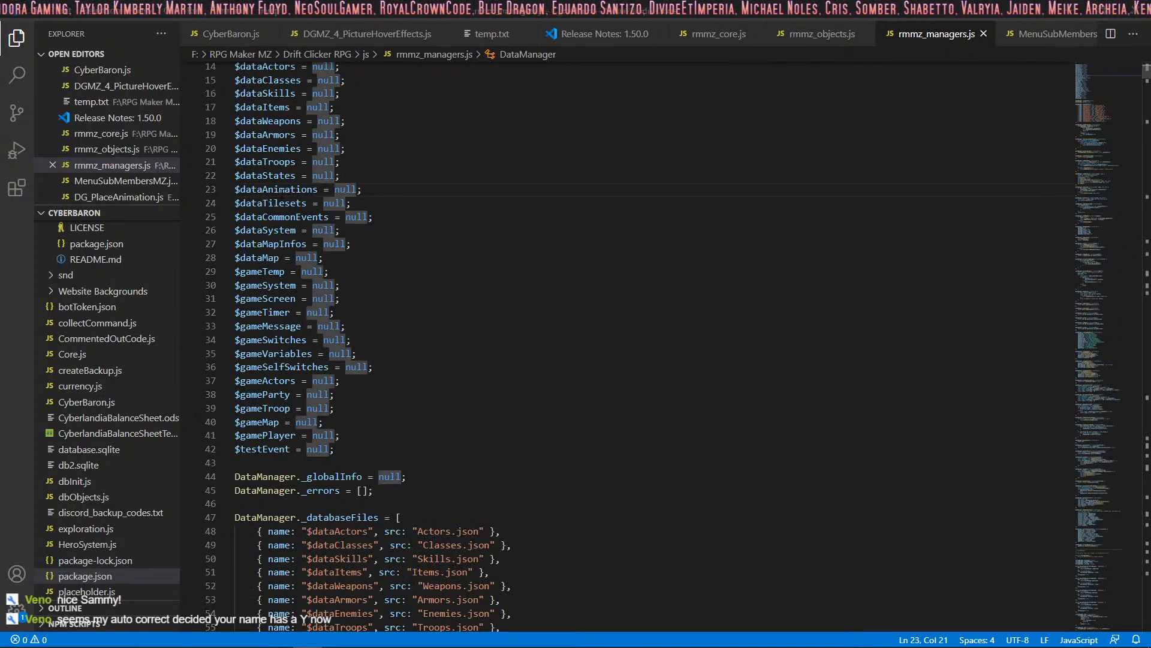
scroll(348, 191, "up", 4)
left_click(344, 233)
scroll(308, 237, "down", 4)
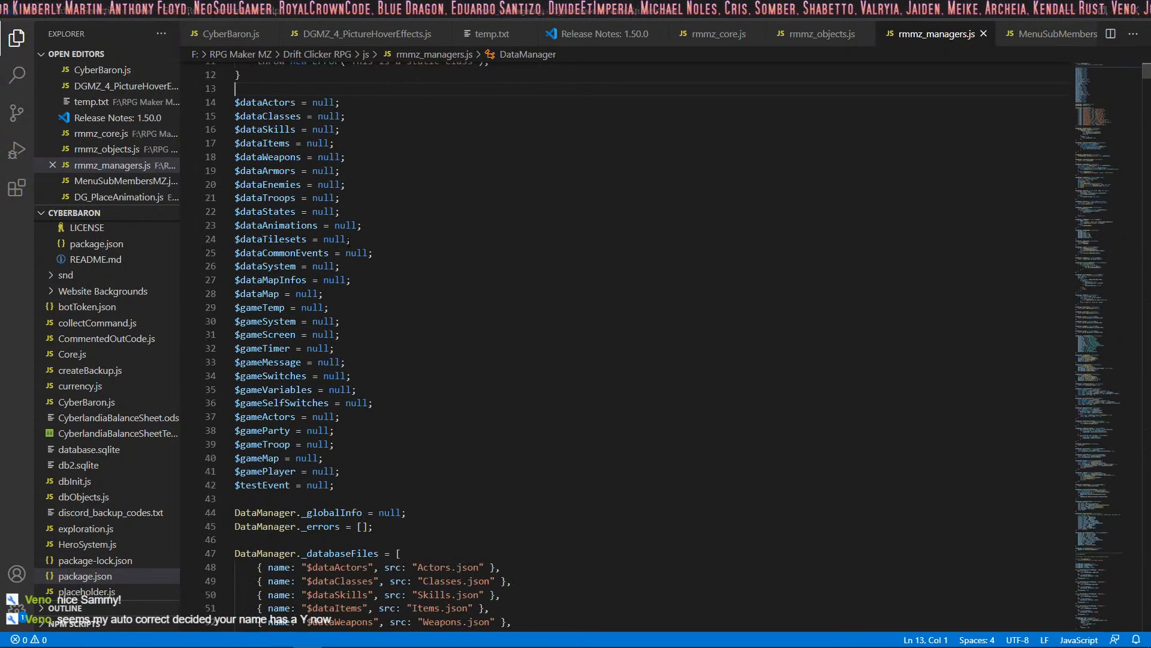
scroll(309, 237, "up", 1)
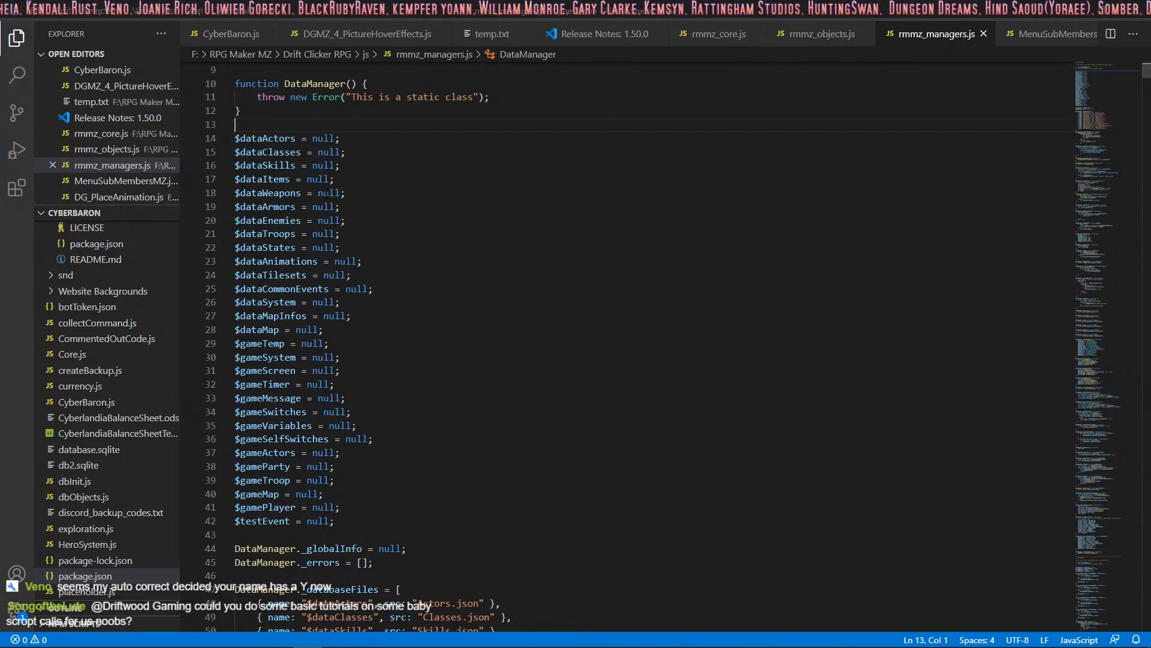
scroll(327, 193, "down", 3)
scroll(328, 193, "up", 3)
scroll(328, 193, "down", 3)
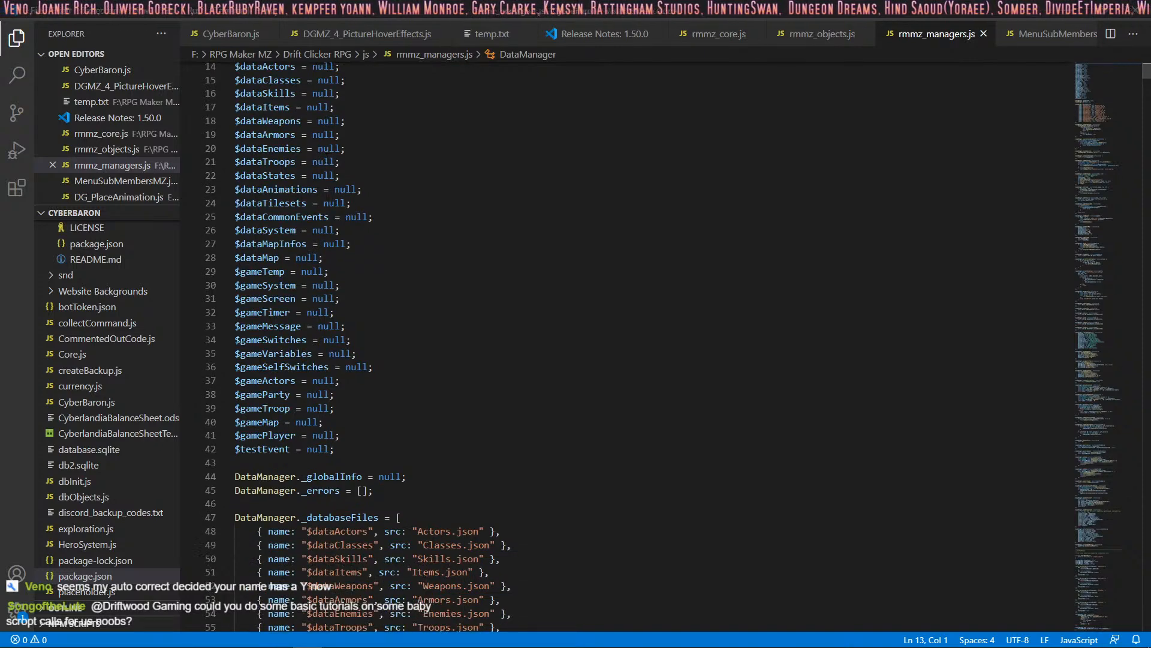
scroll(326, 193, "up", 1)
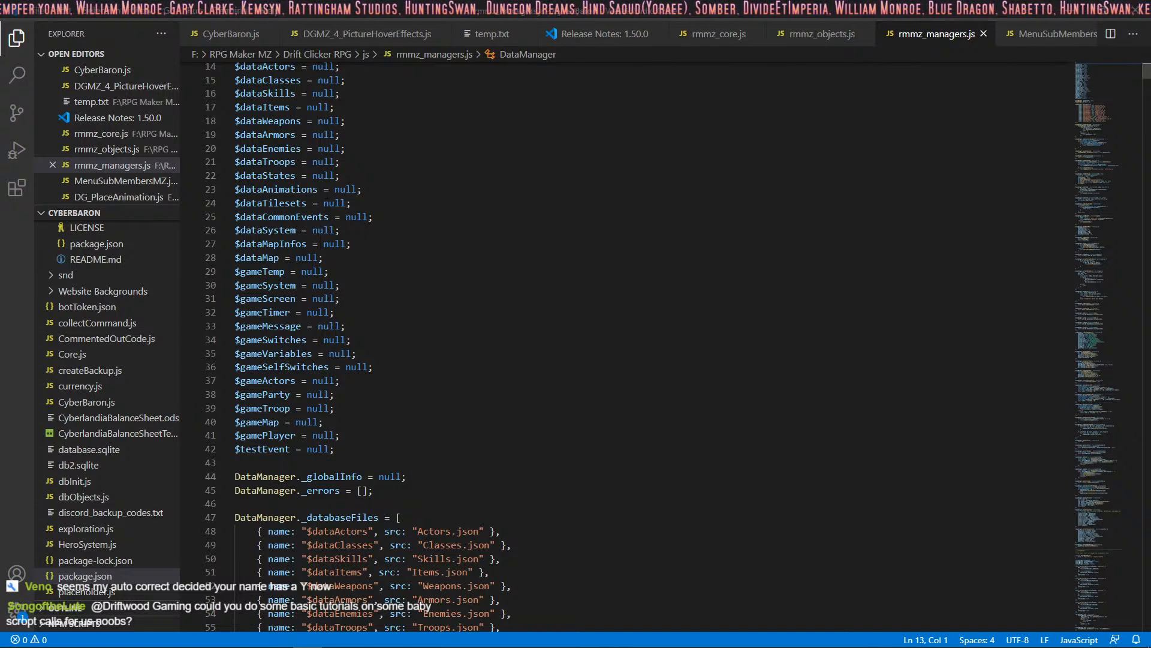
scroll(326, 194, "up", 2)
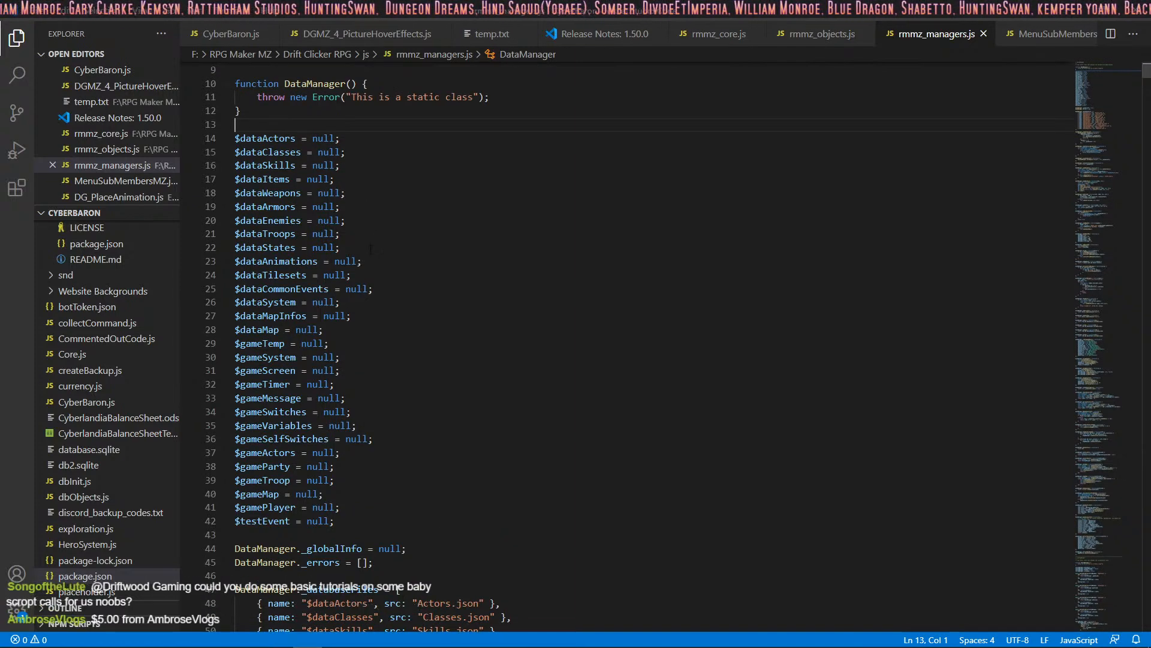
scroll(370, 249, "down", 2)
scroll(371, 249, "up", 2)
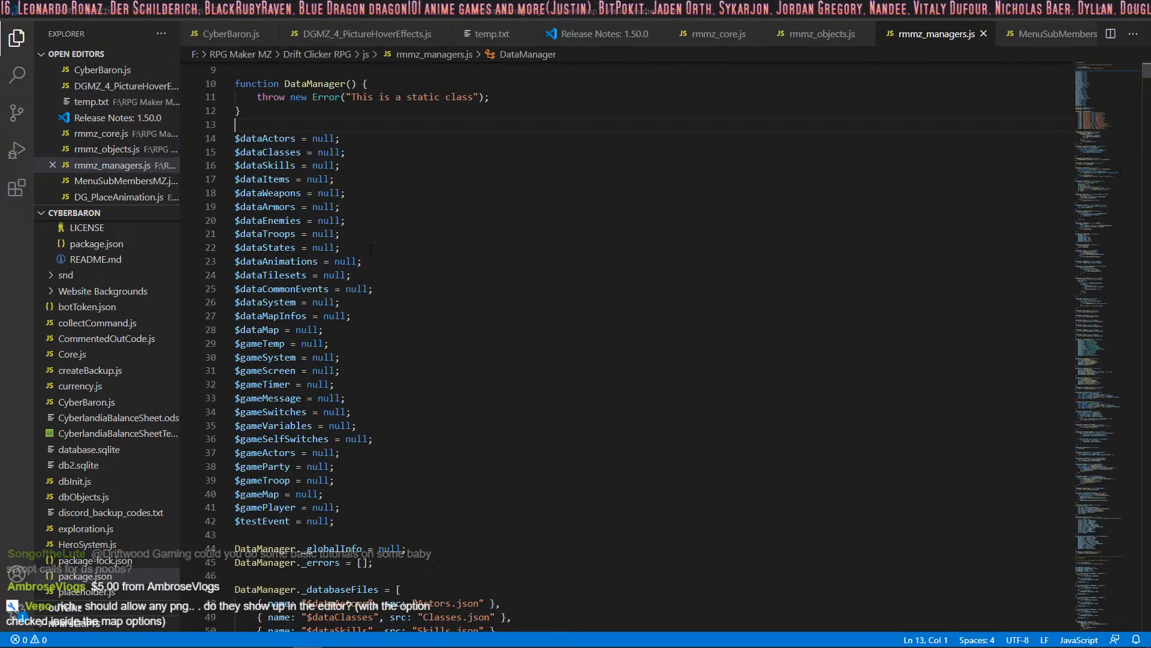
scroll(238, 262, "down", 2)
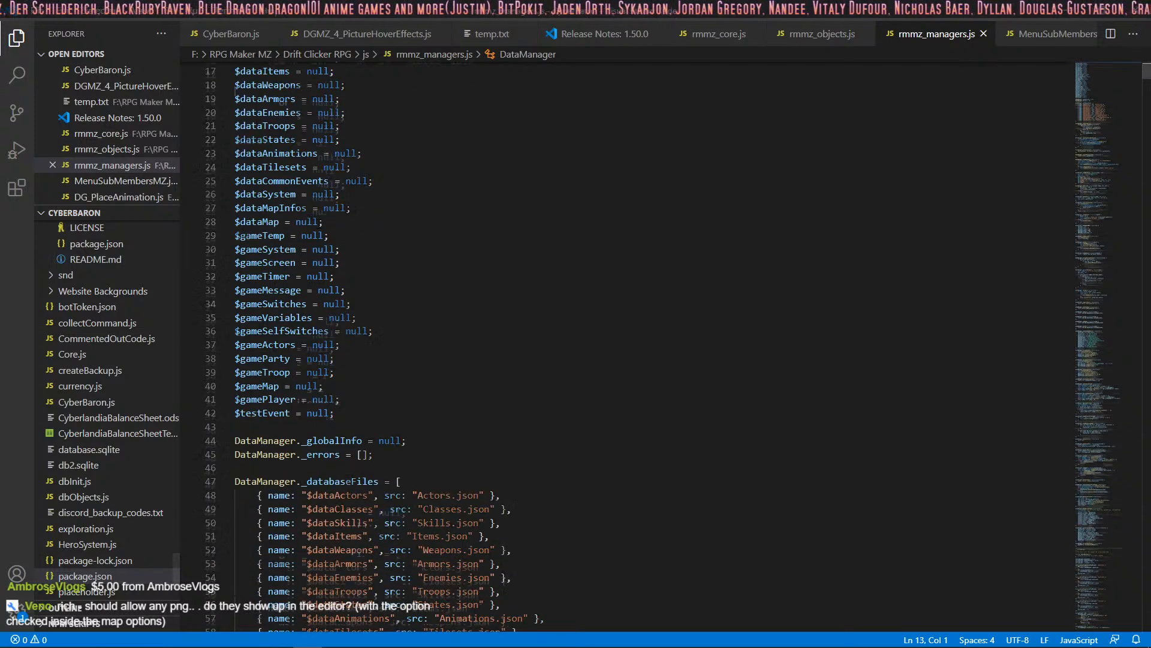
scroll(239, 262, "up", 2)
scroll(239, 262, "down", 2)
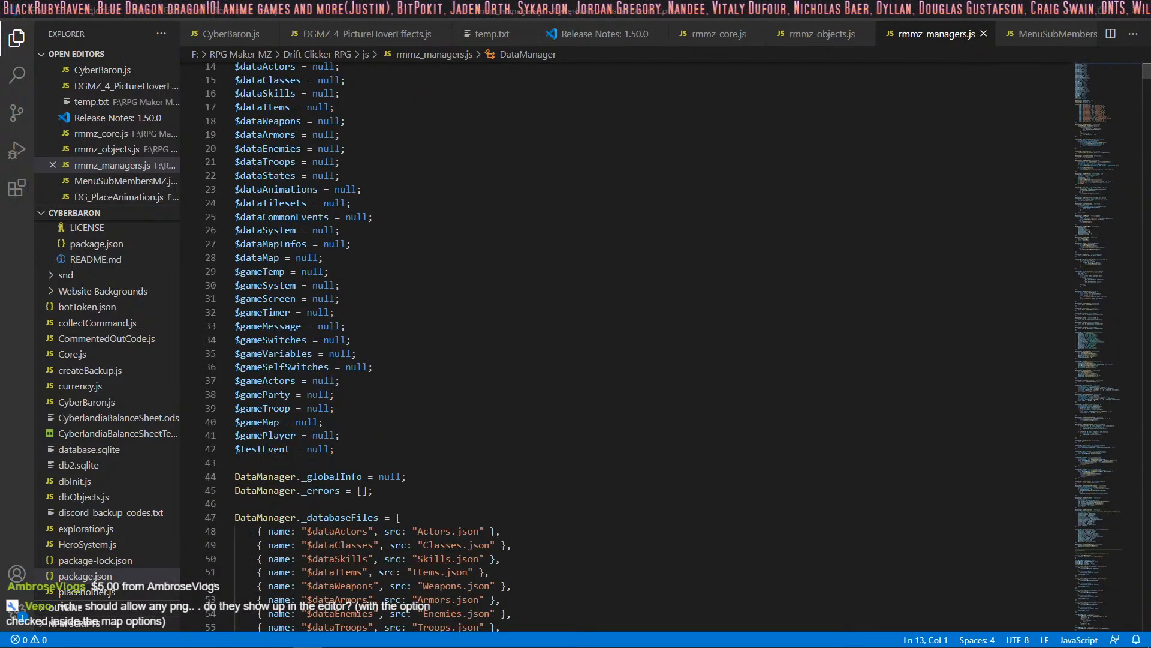
Read through the DataManager code from the database file list down to the saveGame and loadGame functions.
scroll(623, 348, "down", 9)
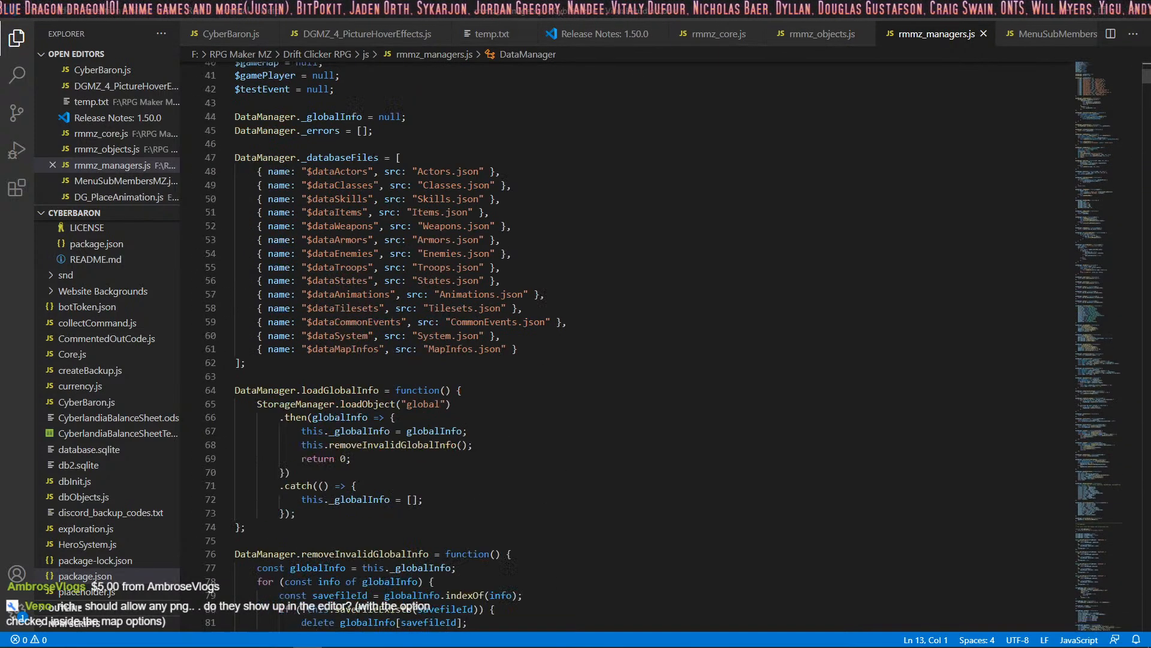
scroll(374, 156, "down", 20)
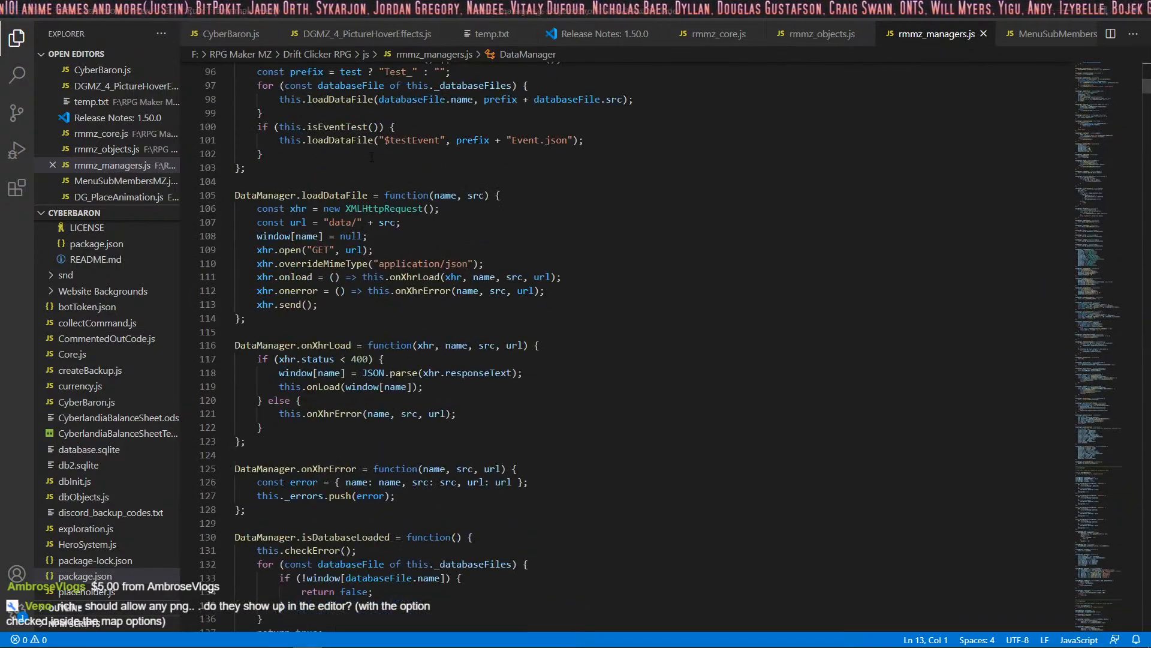
scroll(372, 158, "down", 20)
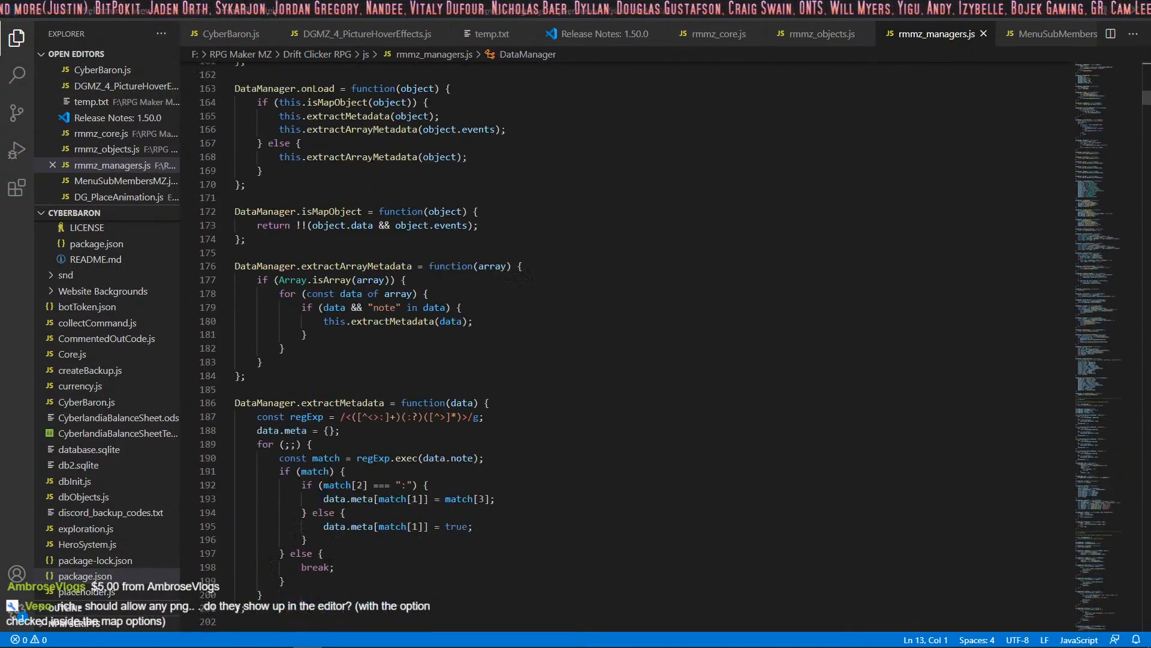
scroll(372, 158, "down", 16)
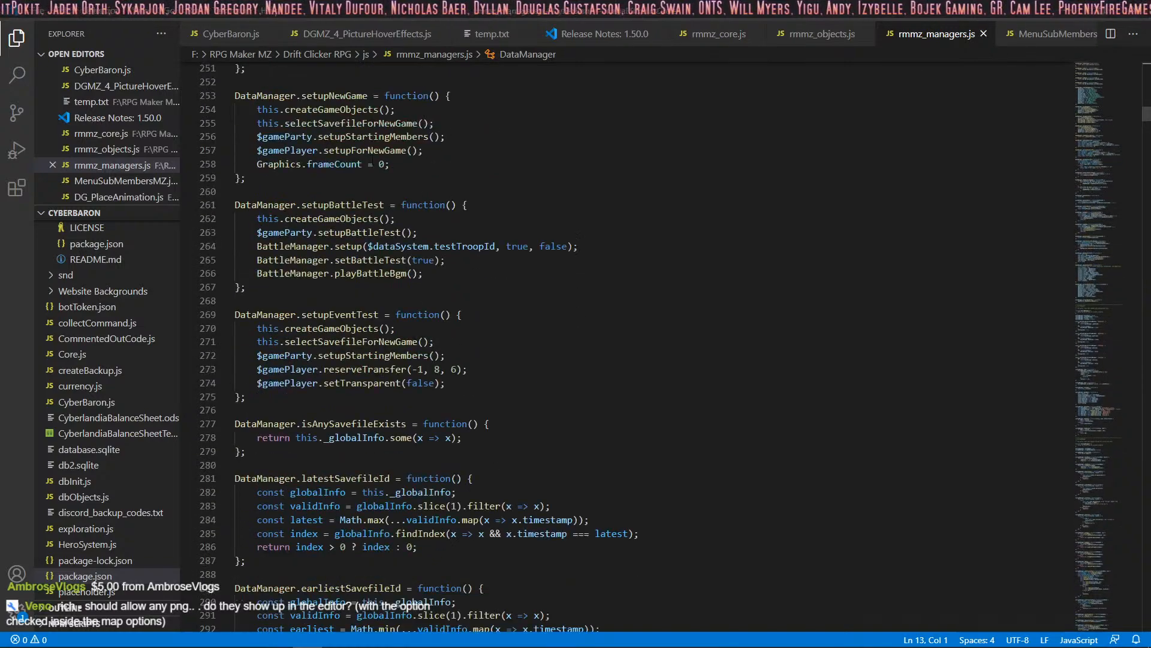
scroll(372, 158, "down", 20)
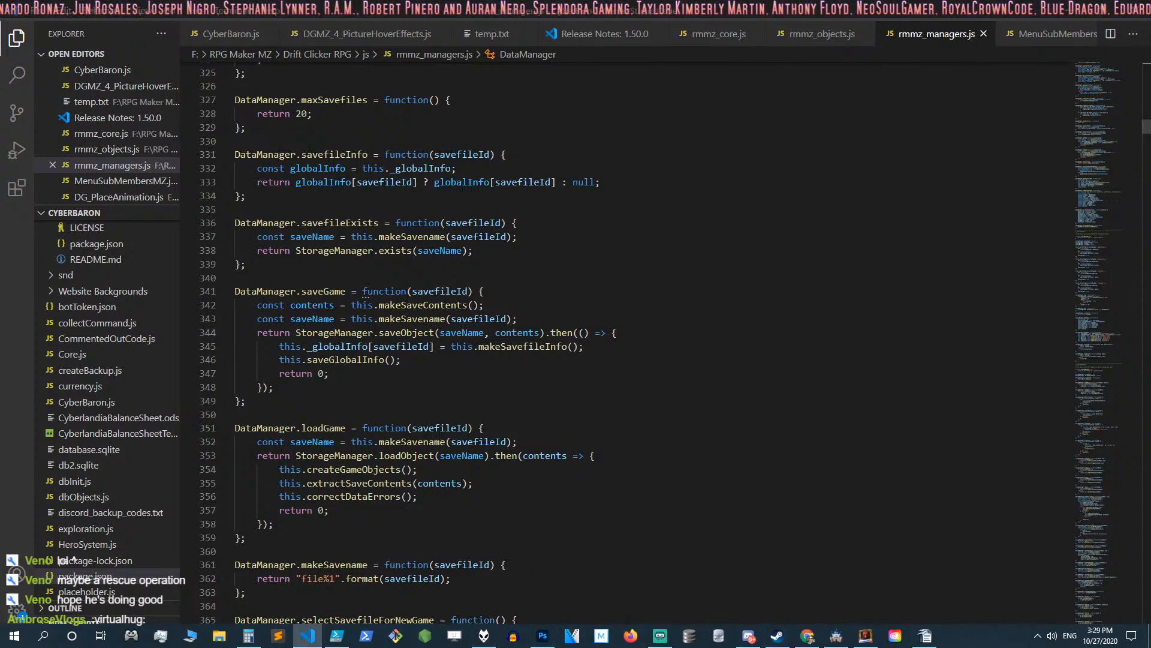
Switch to foobar2000, stop the music playback, and minimize the player to return to the code.
mouse_move(536, 637)
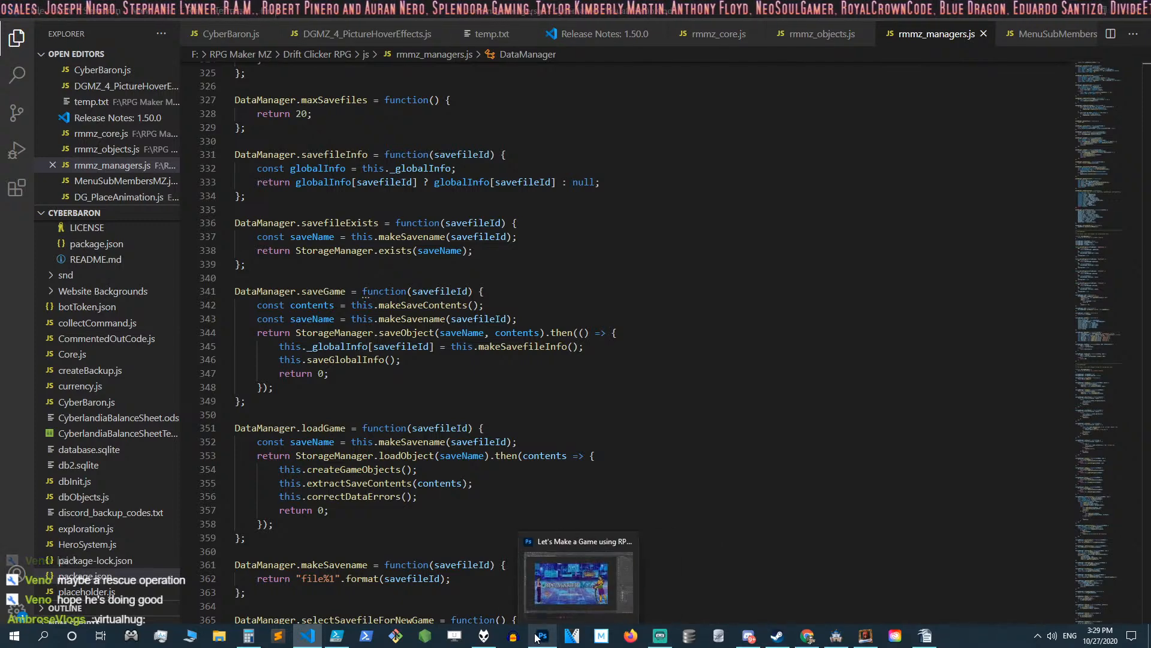
left_click(485, 637)
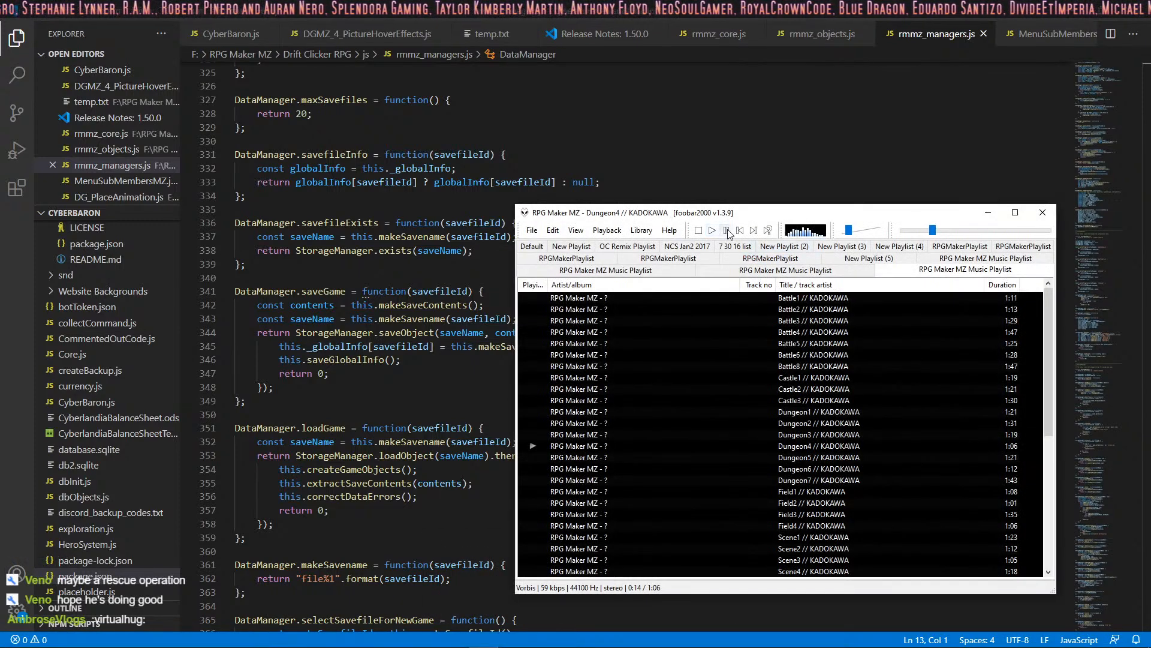
left_click(699, 230)
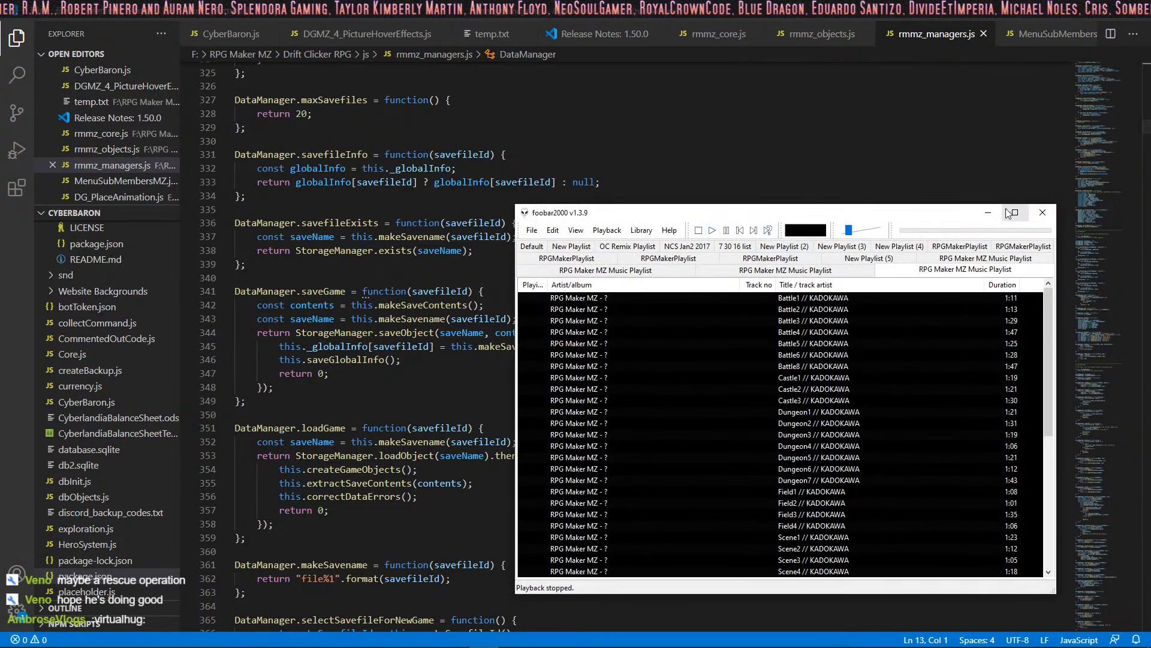
left_click(987, 213)
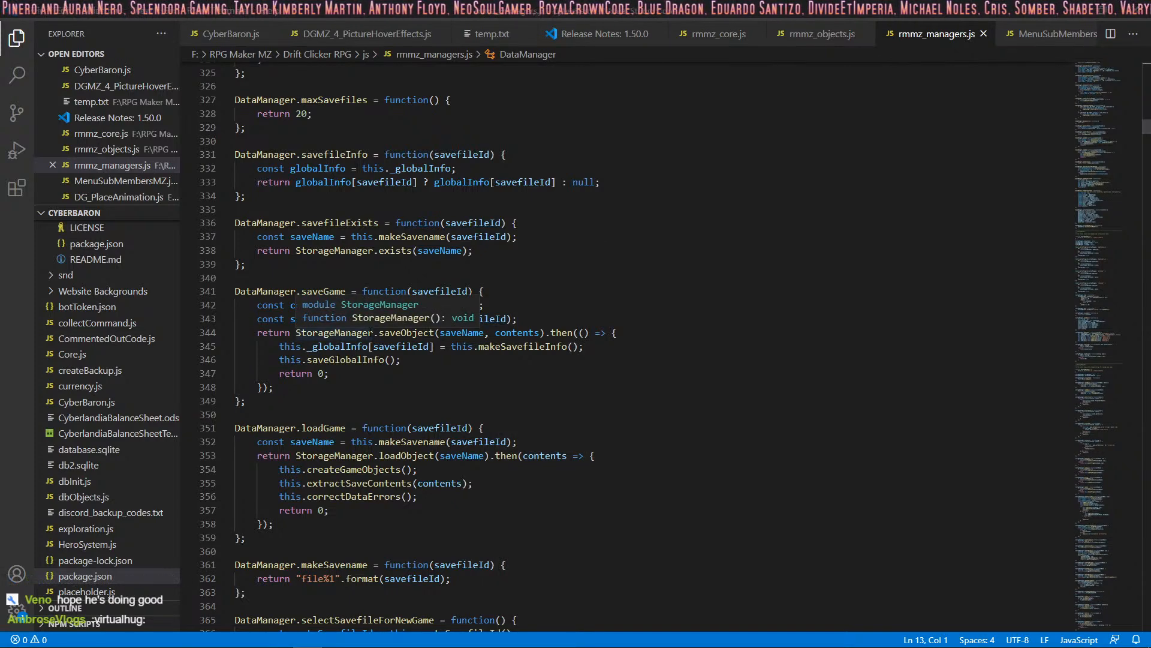